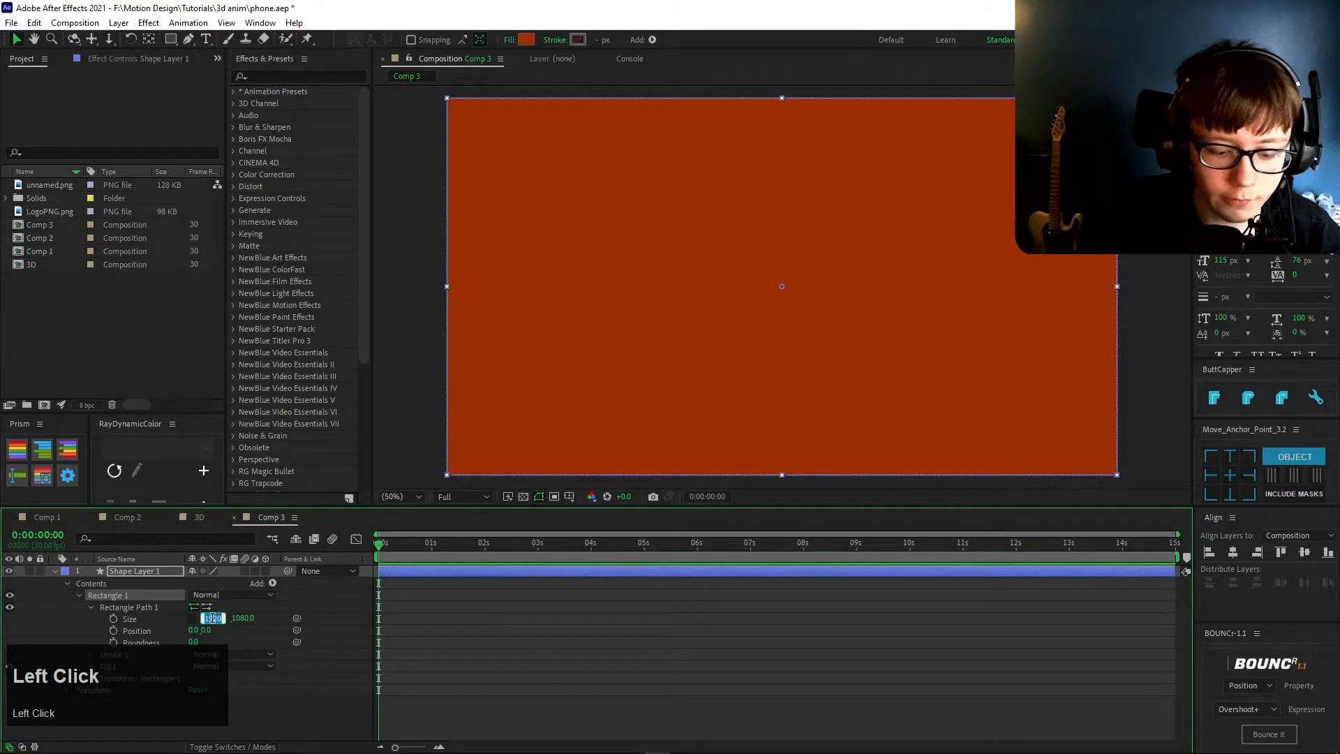
- Set the rectangle path's size to 1080 by 1080 and deselect the shape layer
type("1080")
key("Return")
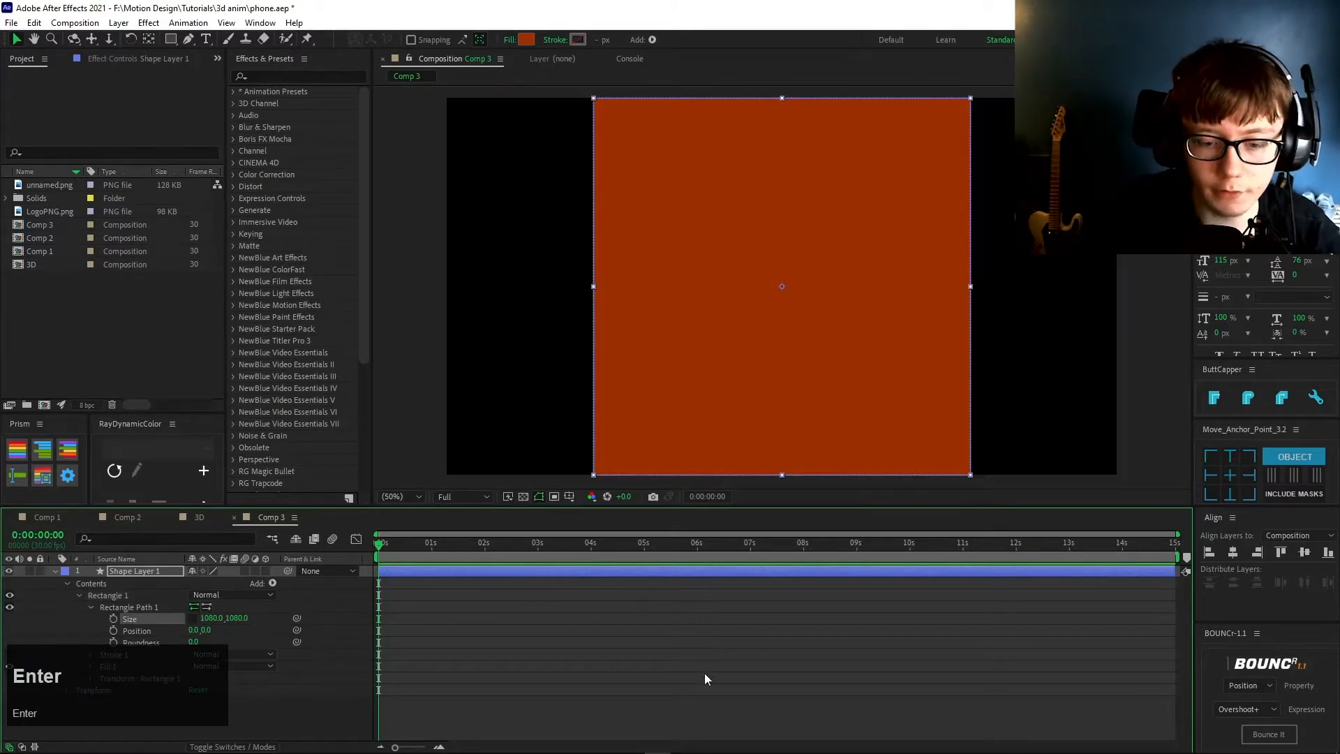
left_click(615, 619)
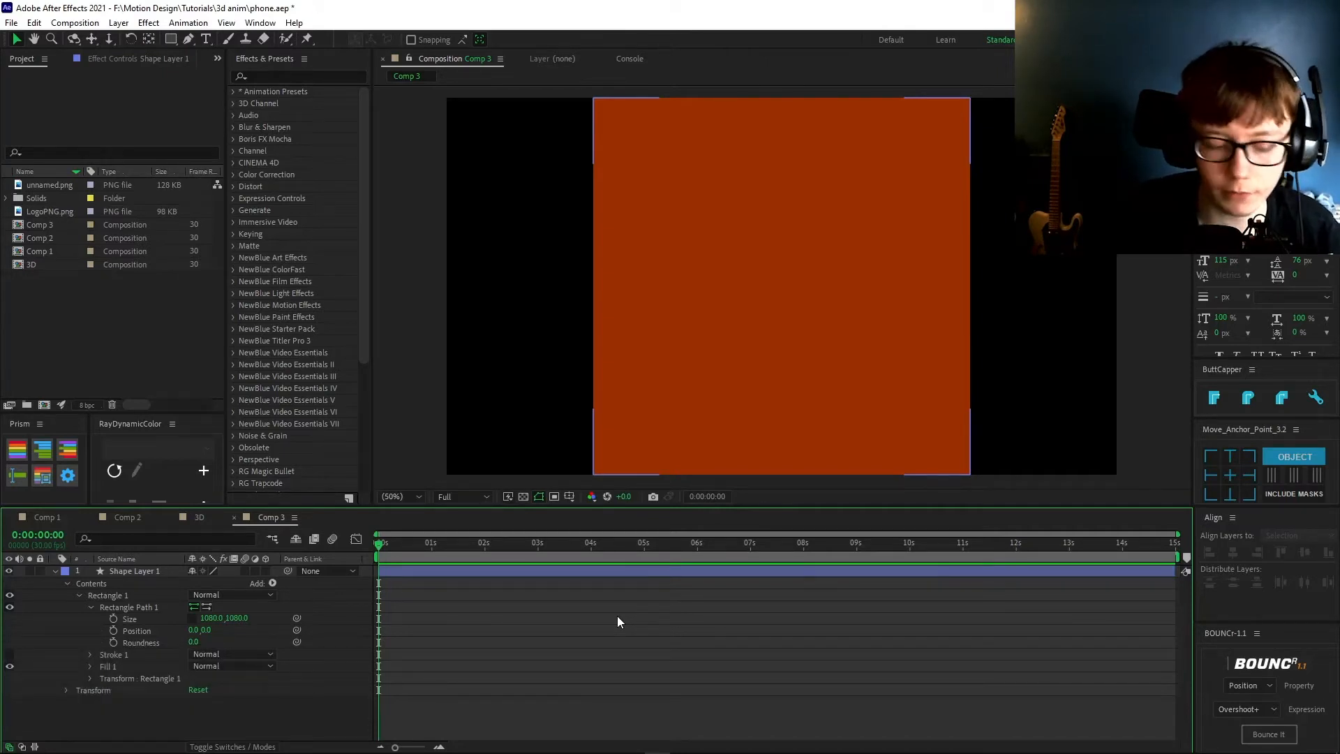
- Show the standard grid over the composition
left_click(508, 497)
left_click(558, 538)
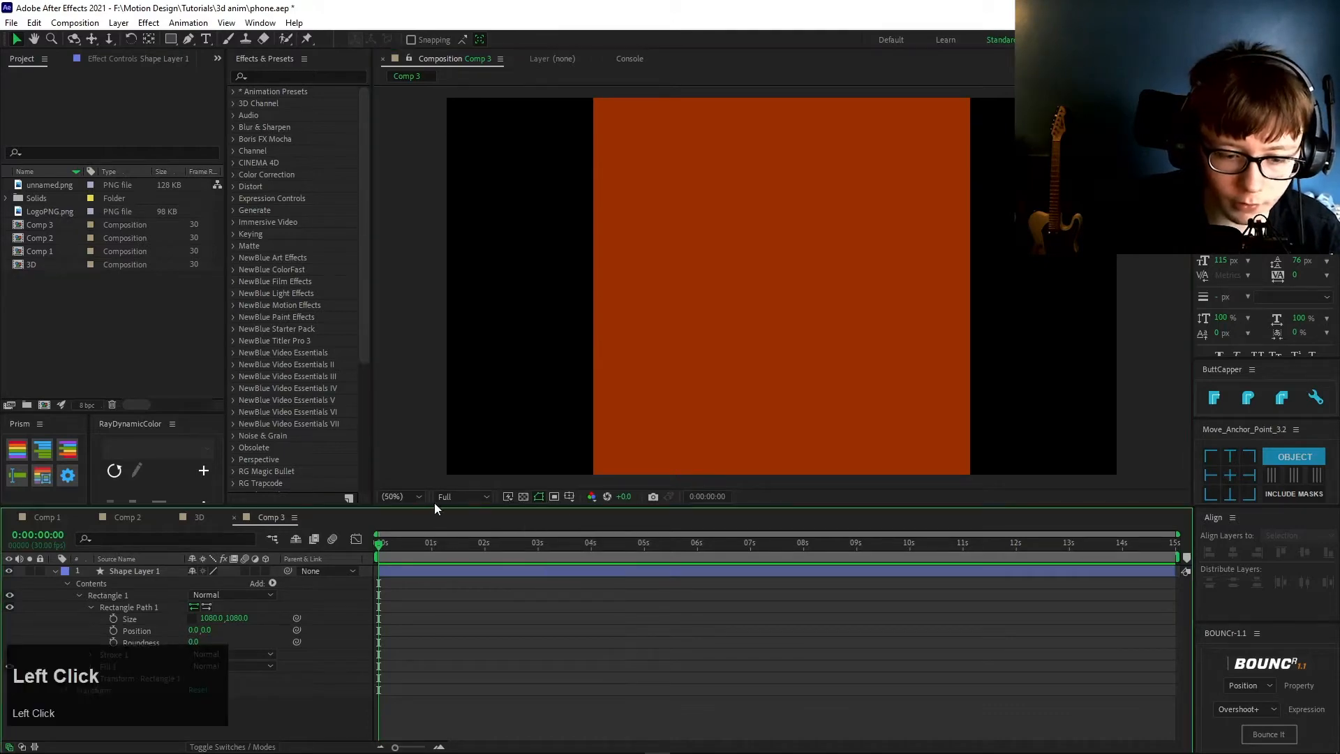
left_click(544, 496)
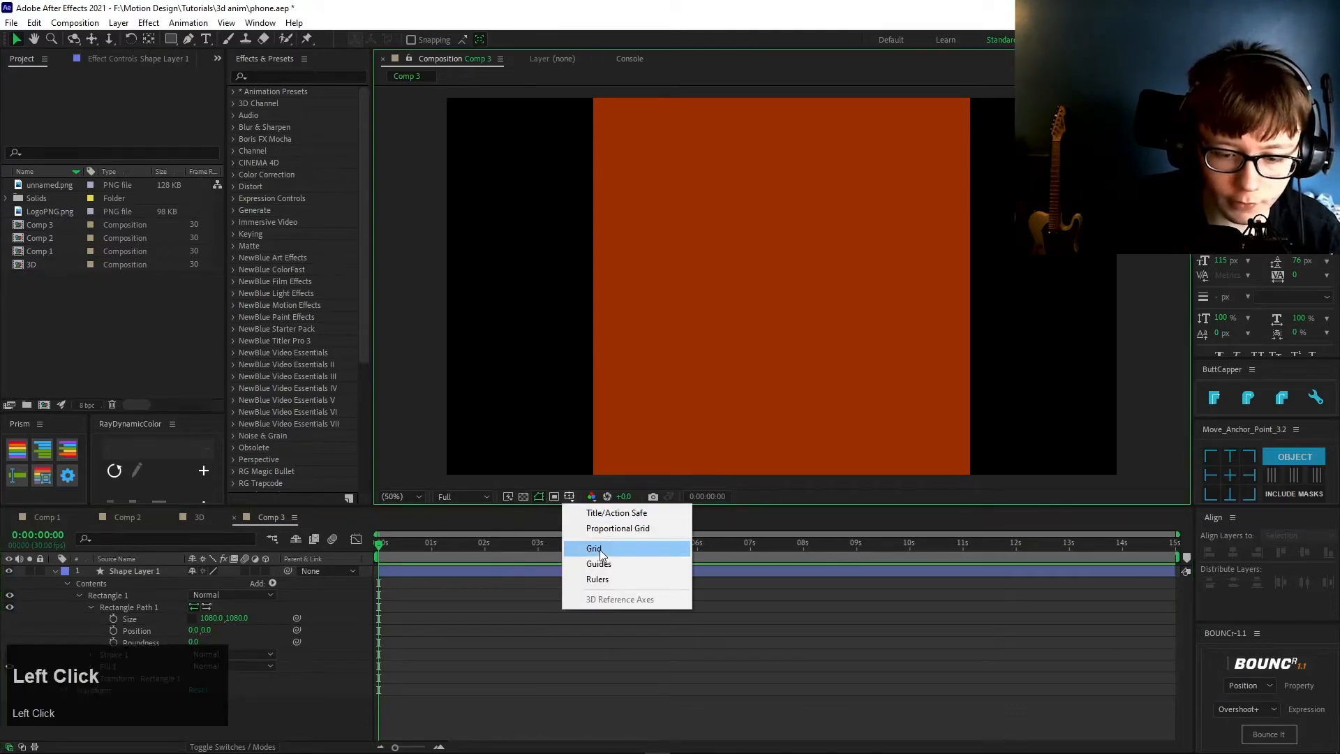
left_click(586, 547)
- Activate the Pen tool and set its shape fill colour to the lighter orange F27640
middle_click(835, 305)
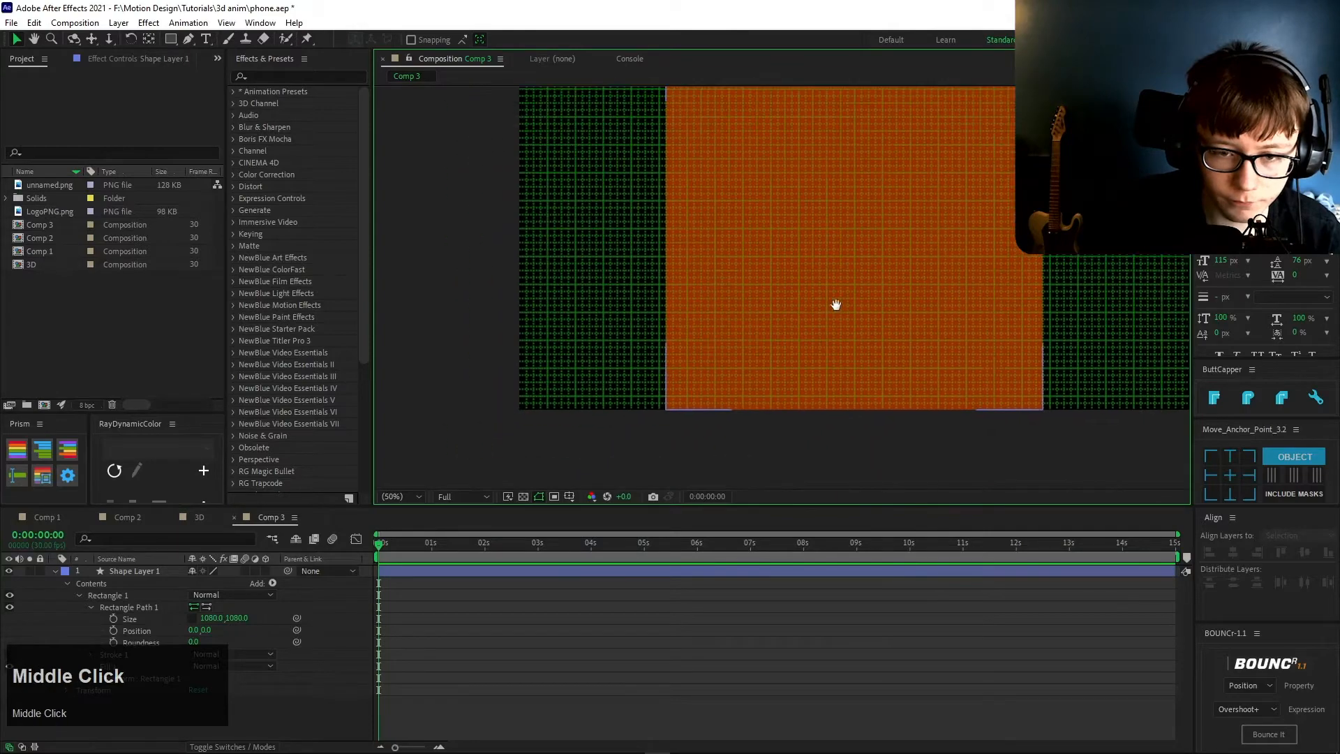
scroll(709, 337, "up", 2)
scroll(709, 336, "up", 1)
scroll(700, 404, "up", 4)
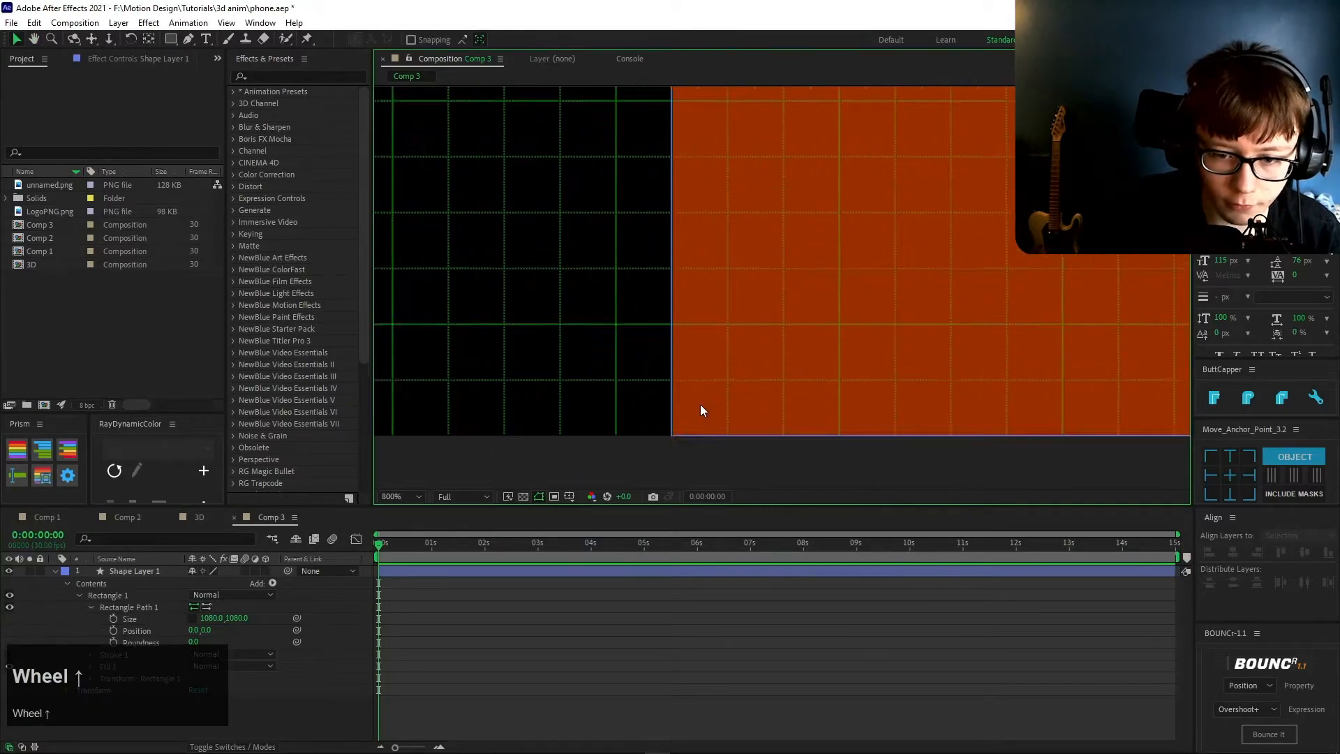
middle_click(501, 253)
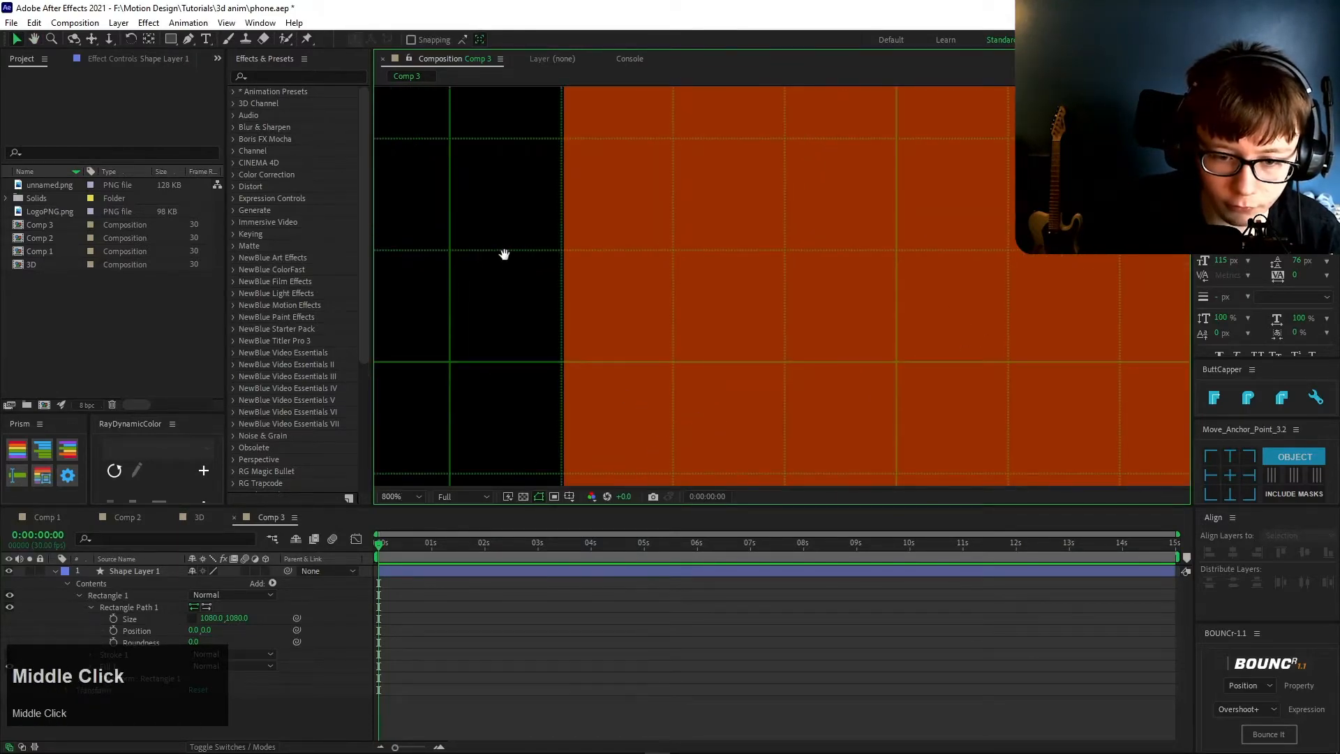
middle_click(500, 224)
left_click(188, 39)
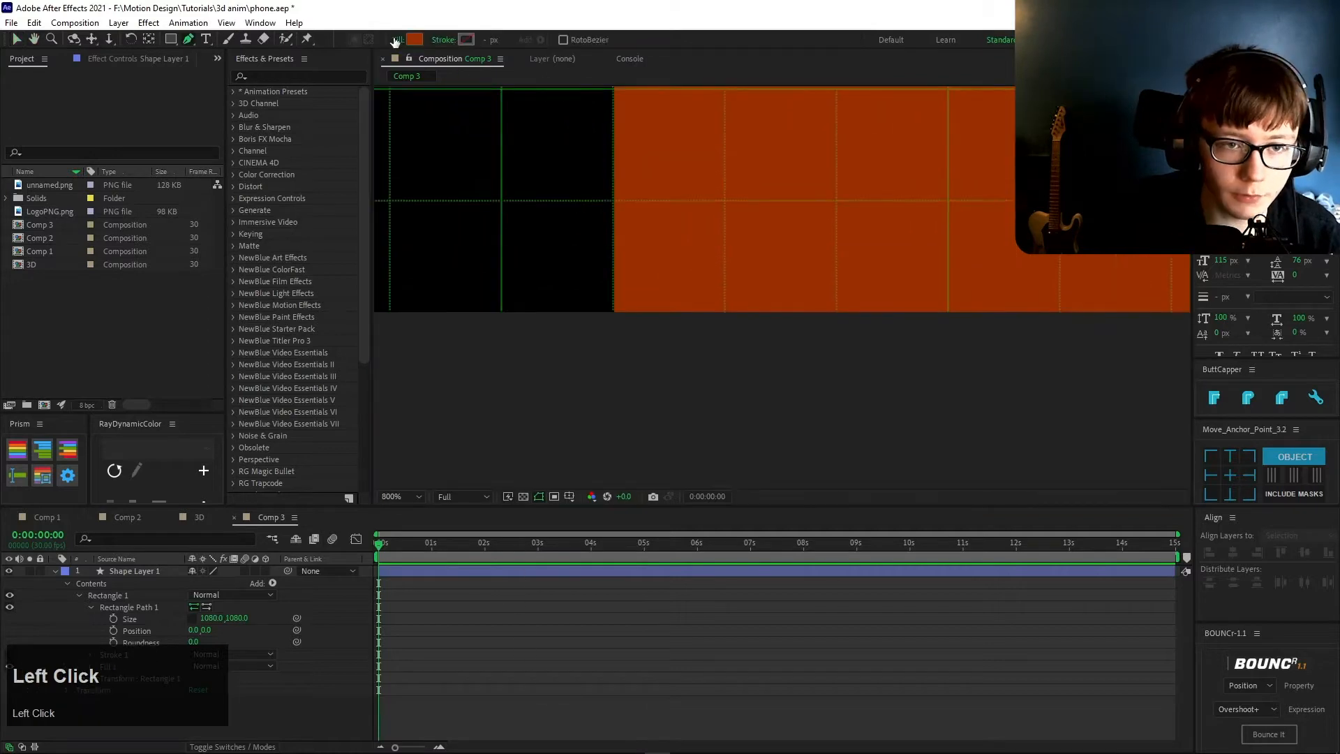
left_click(397, 39)
left_click(647, 424)
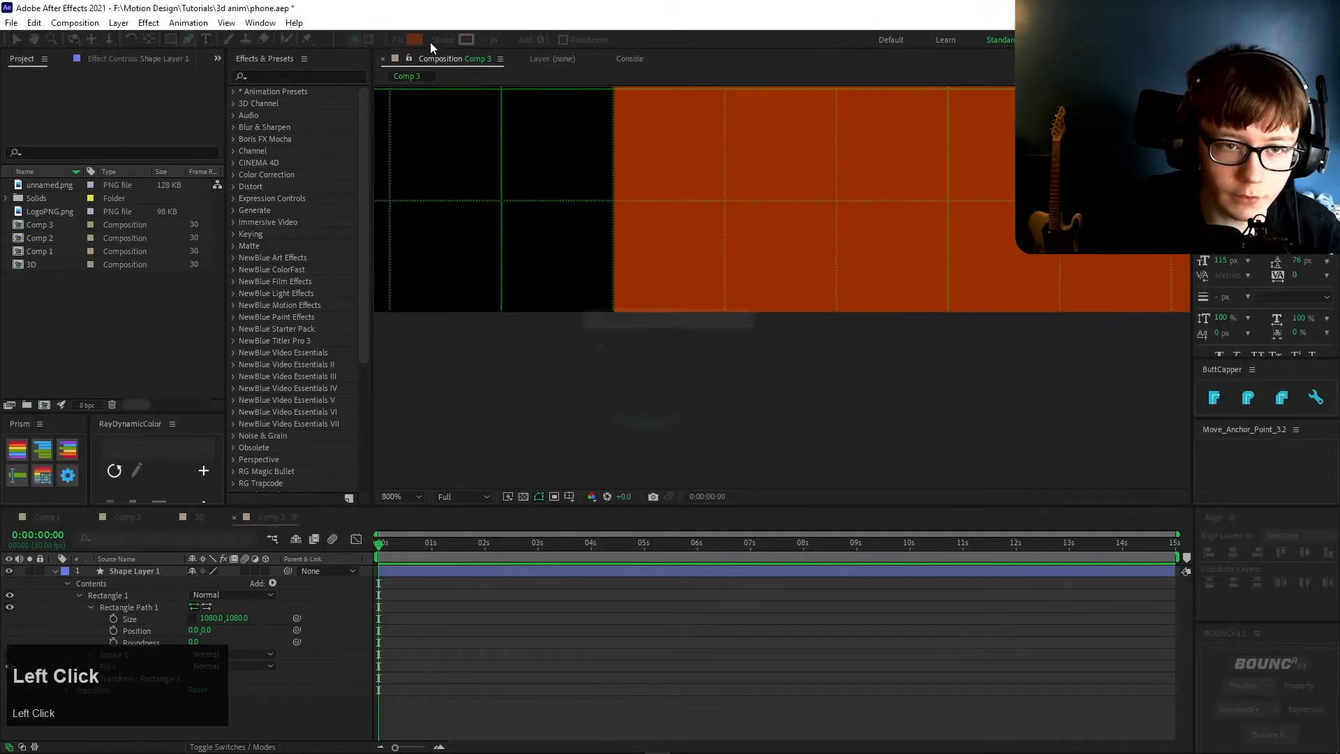
left_click(416, 40)
left_click(150, 294)
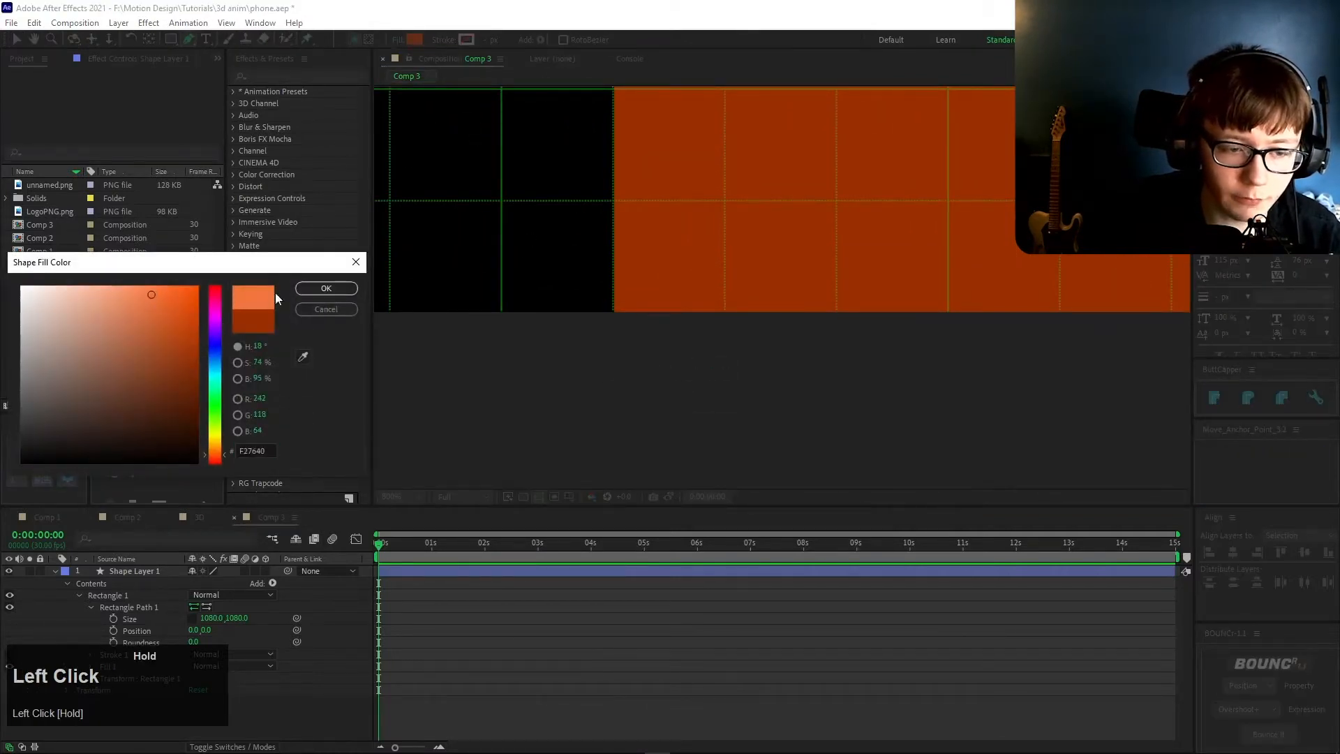
left_click(326, 289)
- Start a new pen shape with its first vertex exactly on the square's lower-left corner
scroll(595, 337, "up", 1)
middle_click(595, 338)
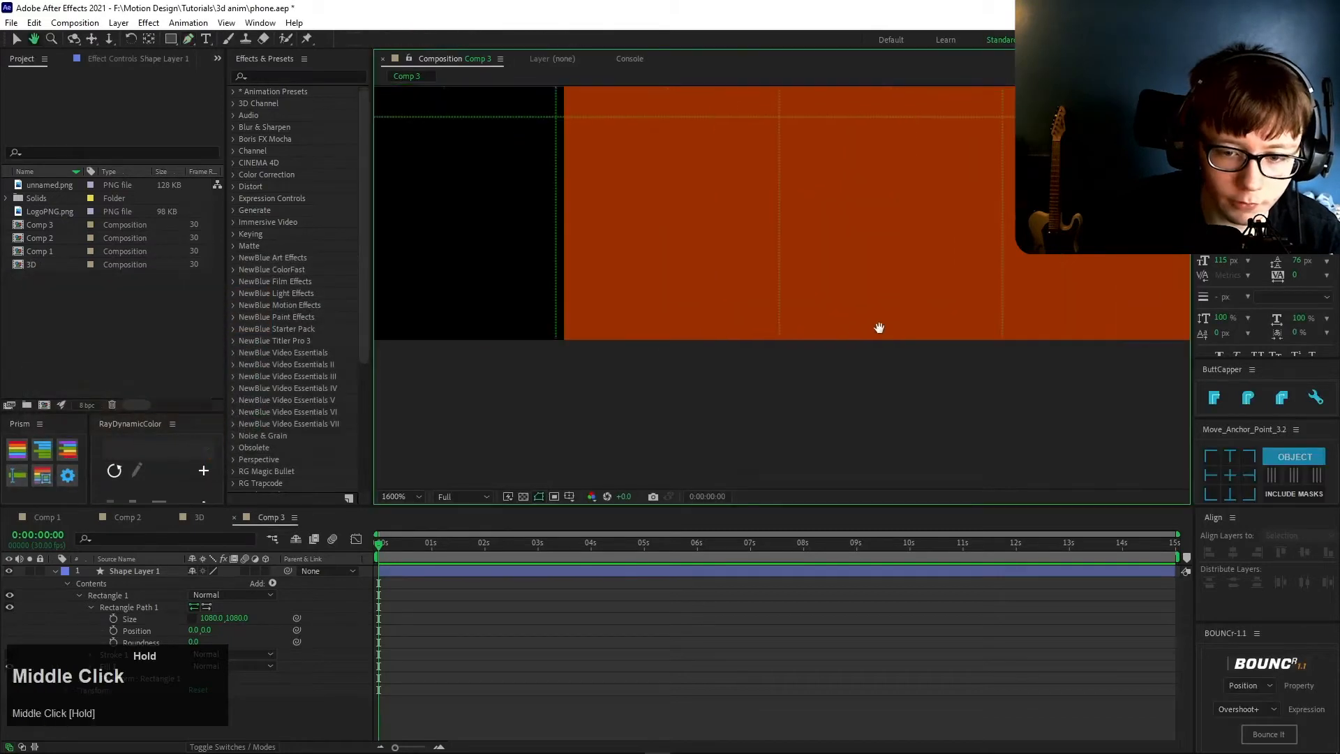
scroll(768, 356, "up", 1)
middle_click(762, 341)
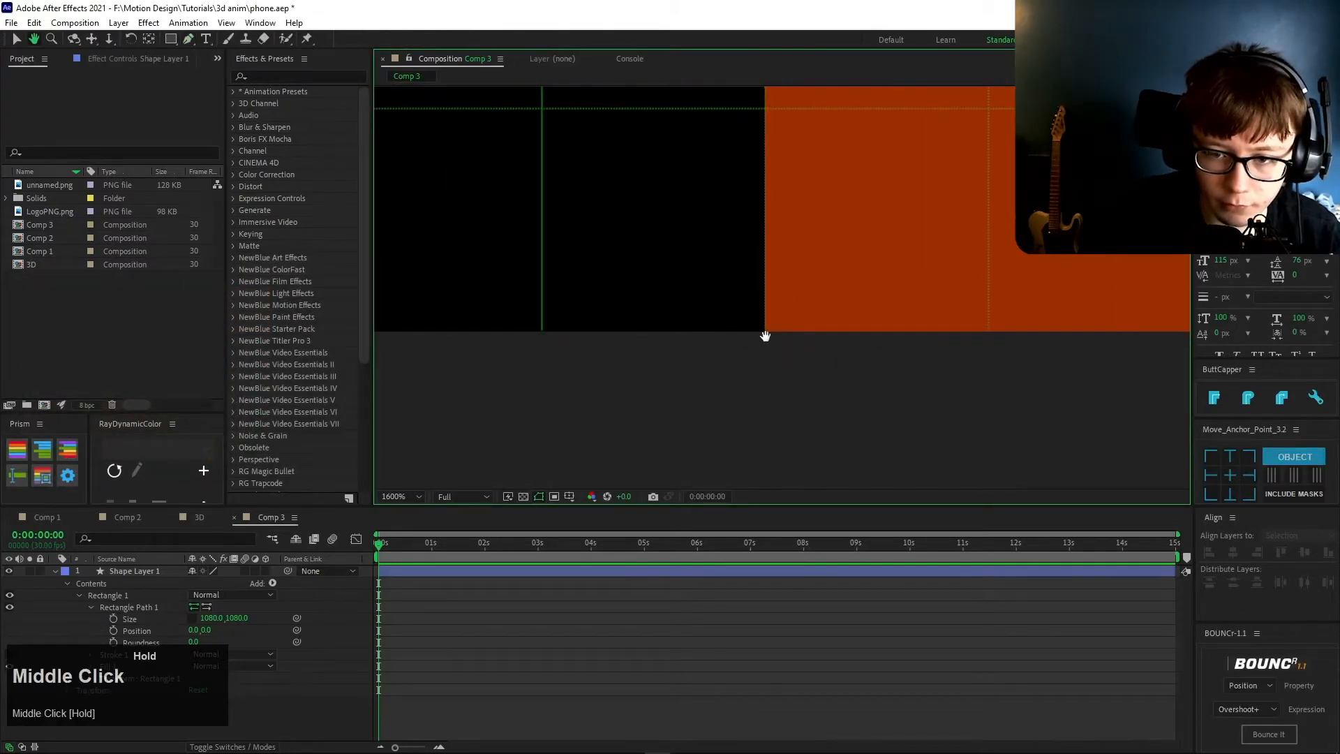
key("g")
left_click(768, 340)
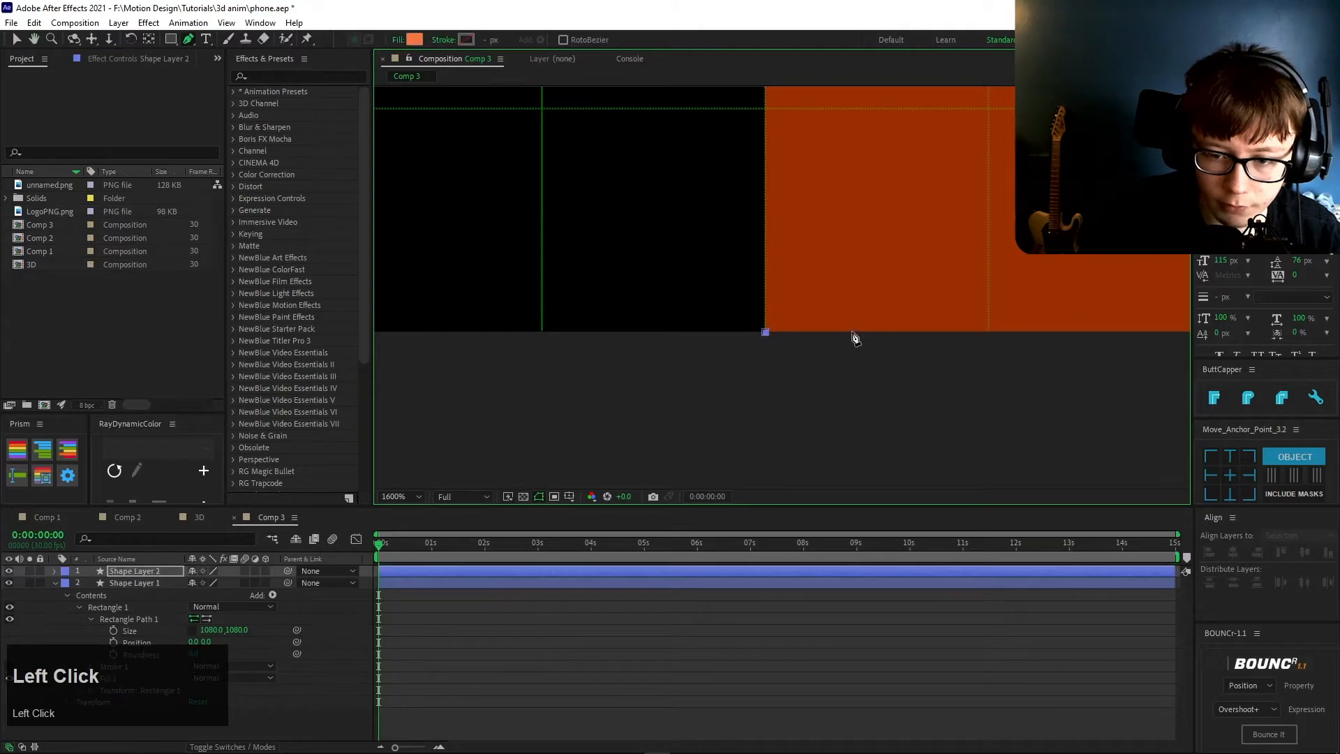
- Show the proportional grid over the composition in addition to the standard grid
scroll(865, 314, "down", 3)
middle_click(834, 344)
scroll(760, 341, "down", 3)
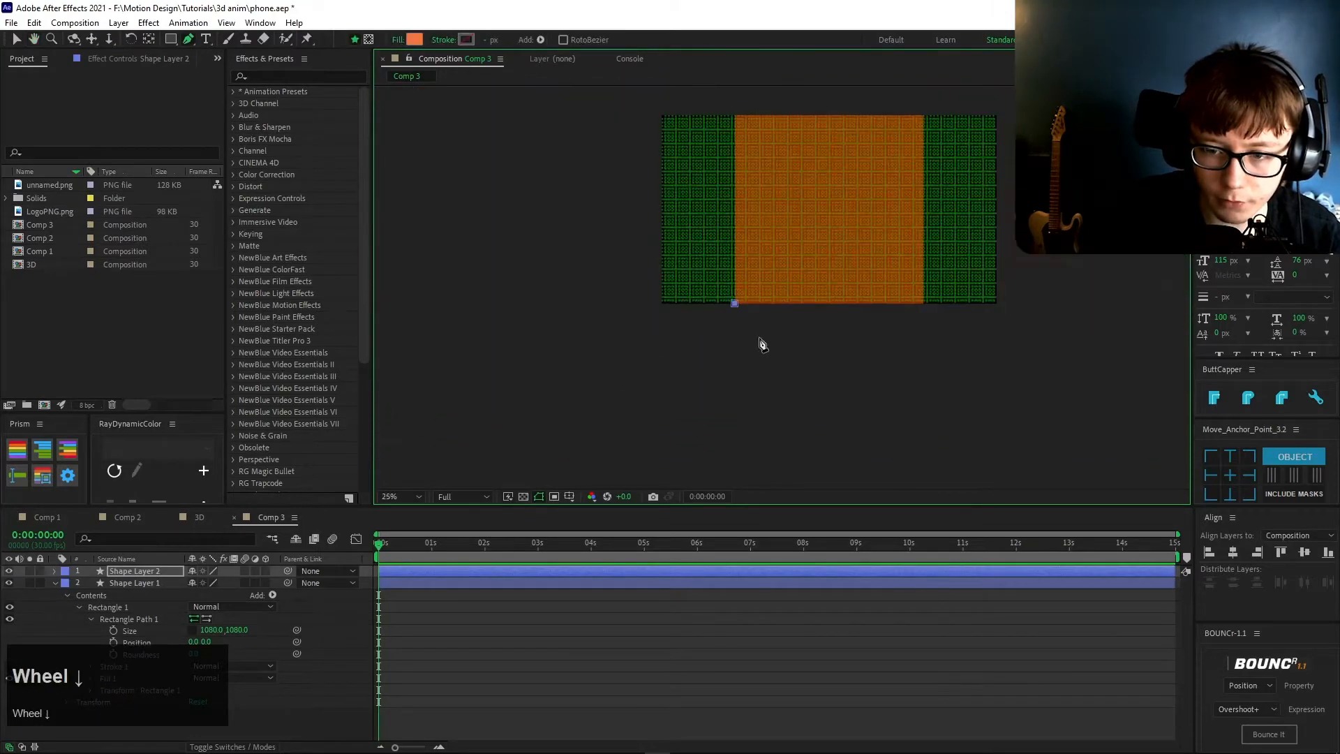
middle_click(760, 341)
scroll(688, 398, "up", 1)
middle_click(688, 398)
mouse_move(594, 512)
left_mouse_down()
mouse_move(547, 503)
mouse_move(585, 518)
left_mouse_up()
left_click(571, 496)
left_click(598, 531)
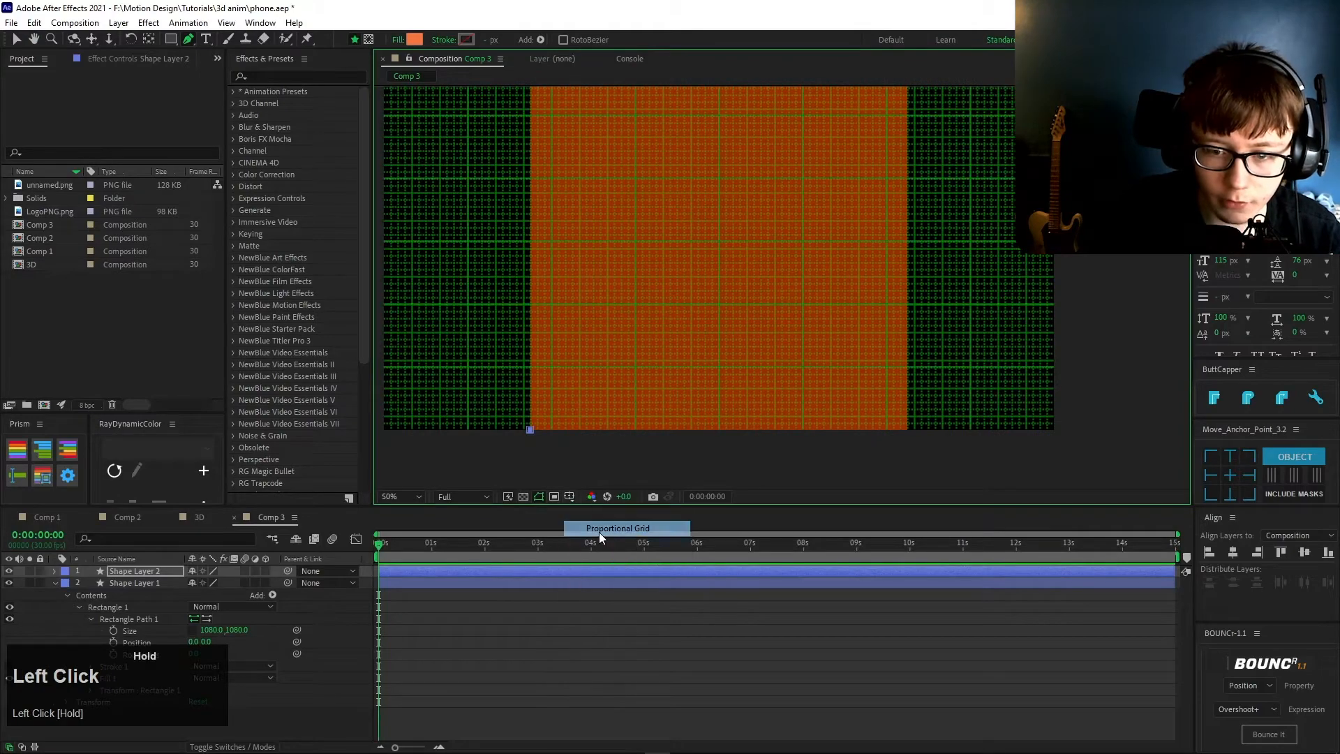
- Place the triangle's apex vertex at the centre of the square's top edge, on the central grid line
left_click_drag(723, 249, 705, 400)
scroll(690, 293, "up", 2)
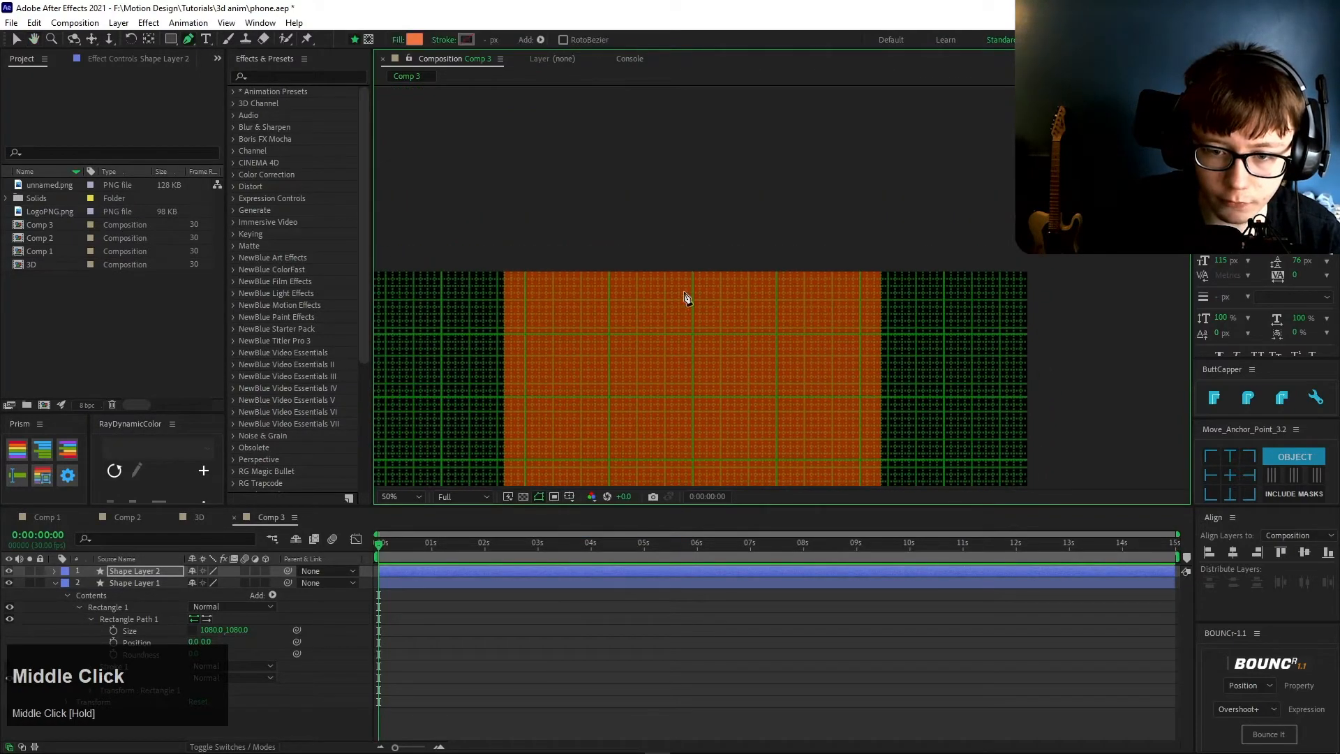
scroll(786, 312, "down", 4)
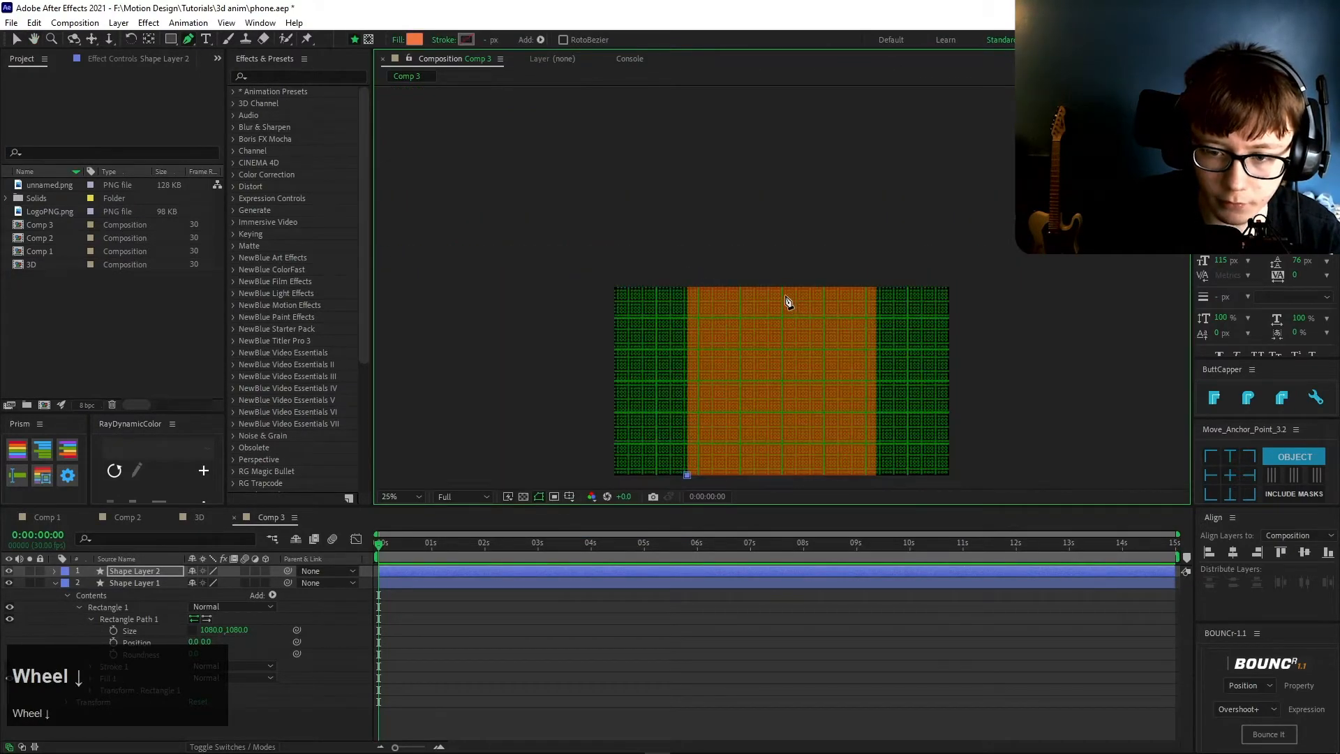
scroll(786, 302, "up", 8)
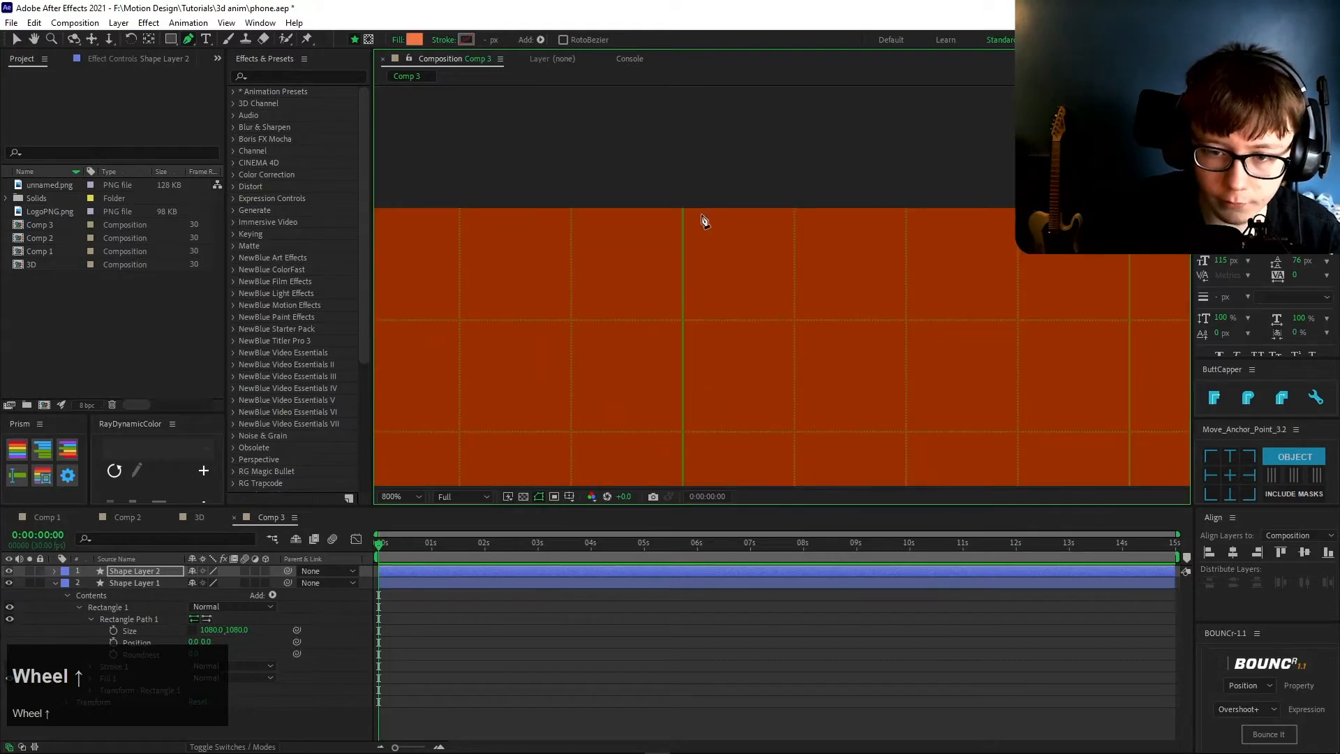
scroll(704, 220, "up", 1)
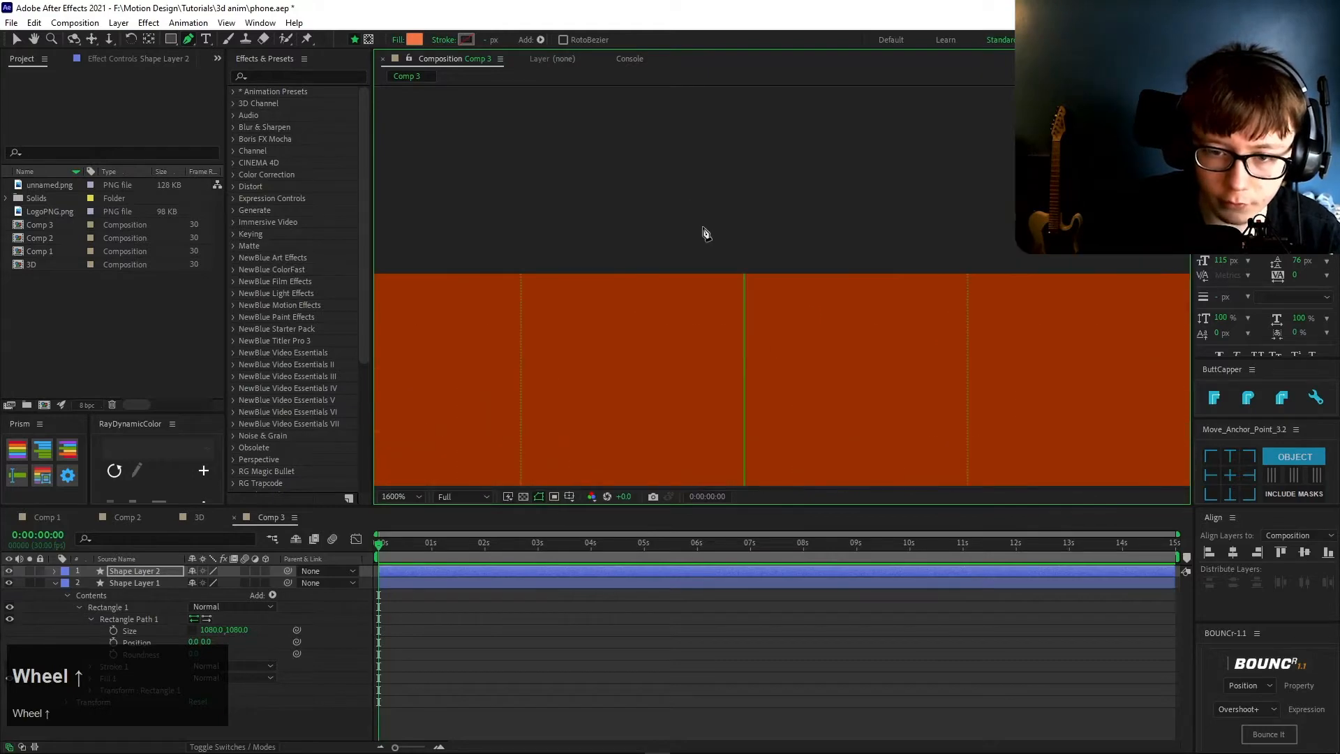
left_click(743, 274)
- Add the third vertex on the square's lower-right corner, close the triangle path at its first vertex and deselect it
scroll(852, 197, "down", 5)
scroll(673, 313, "up", 2)
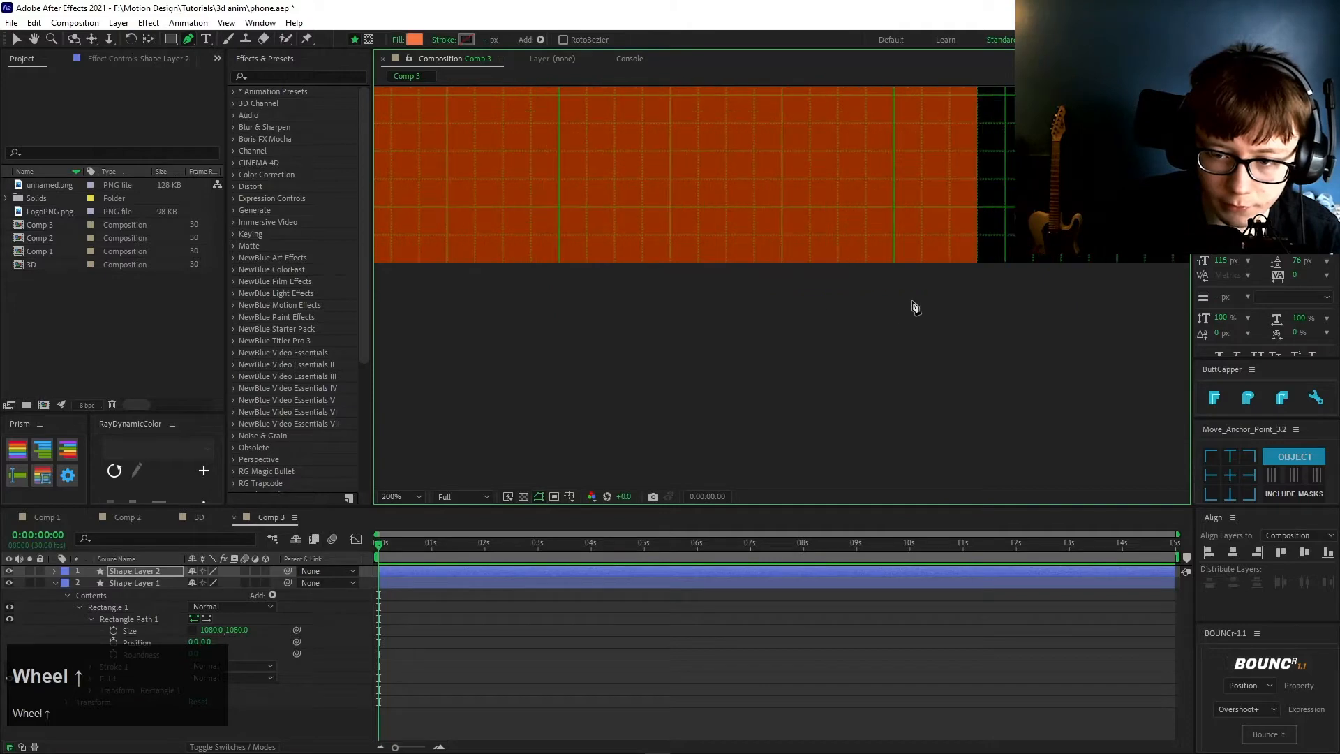
scroll(912, 303, "up", 2)
middle_click(538, 384)
scroll(708, 416, "up", 1)
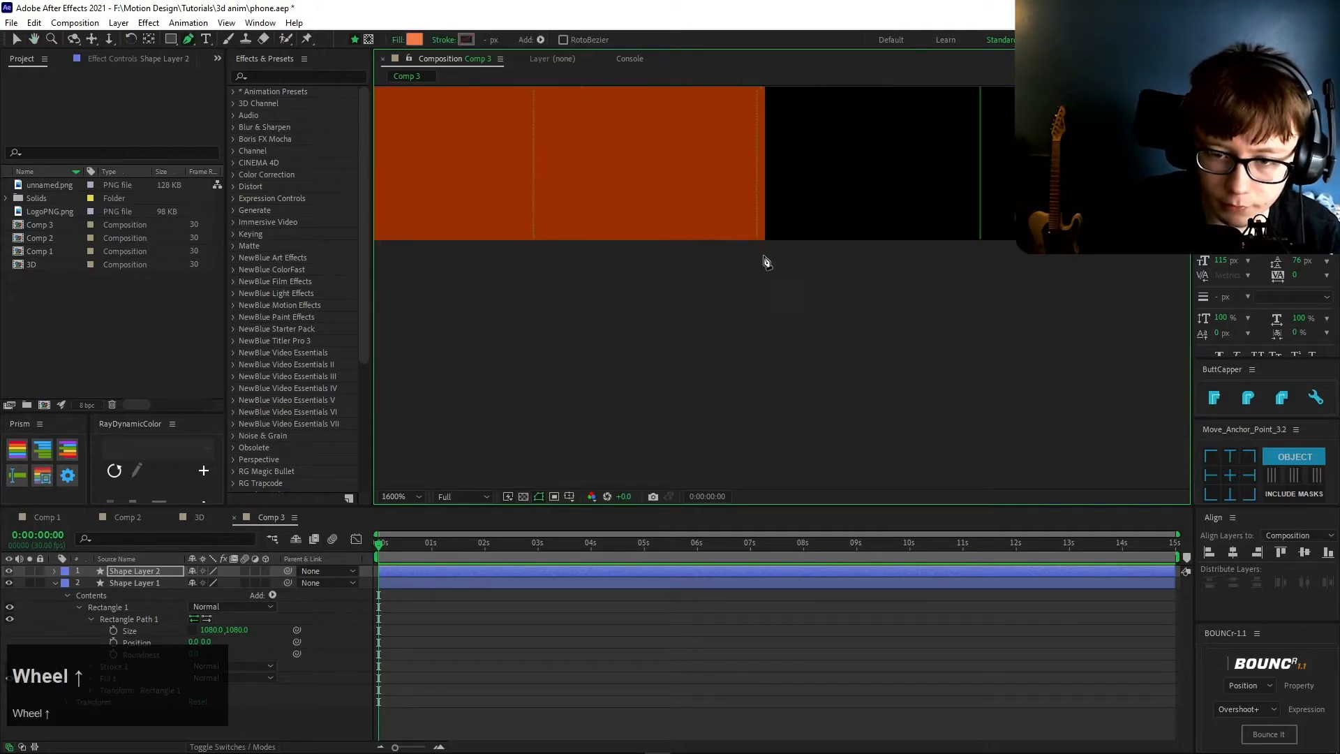
middle_click(765, 242)
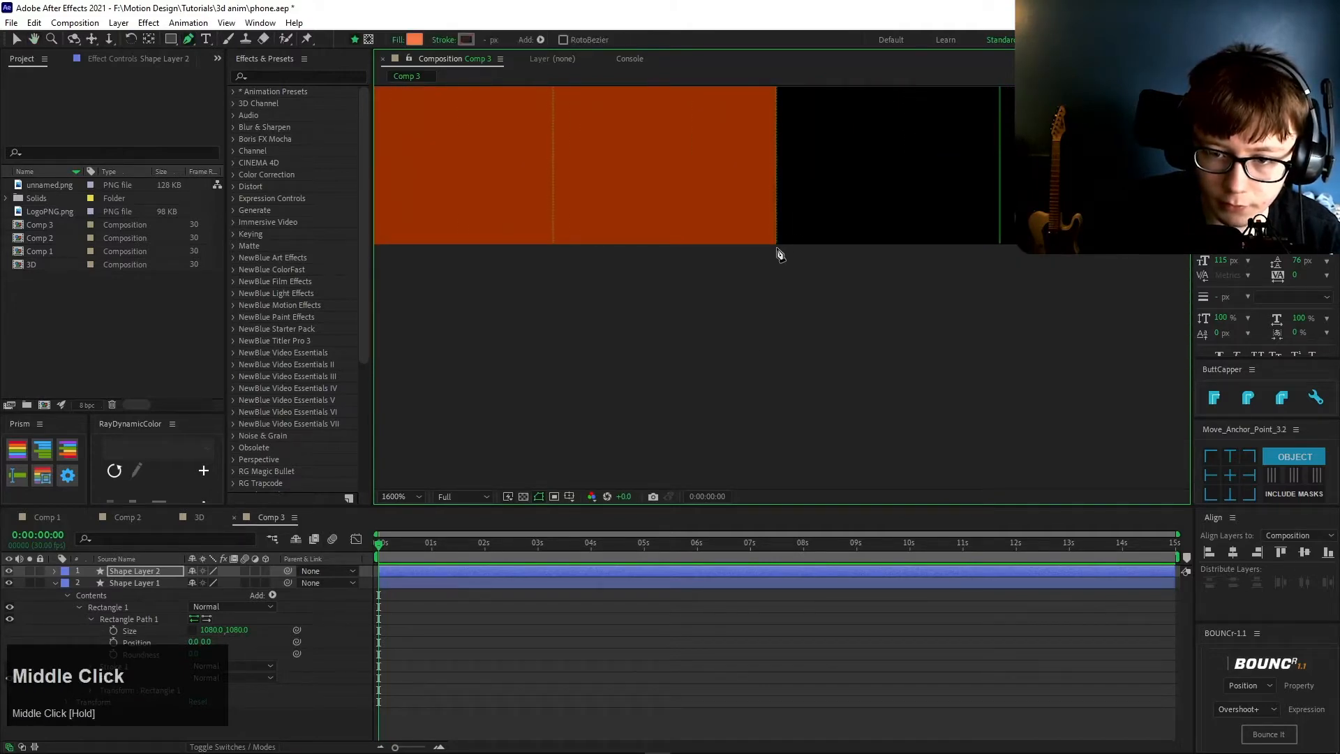
left_click(776, 244)
scroll(674, 290, "down", 6)
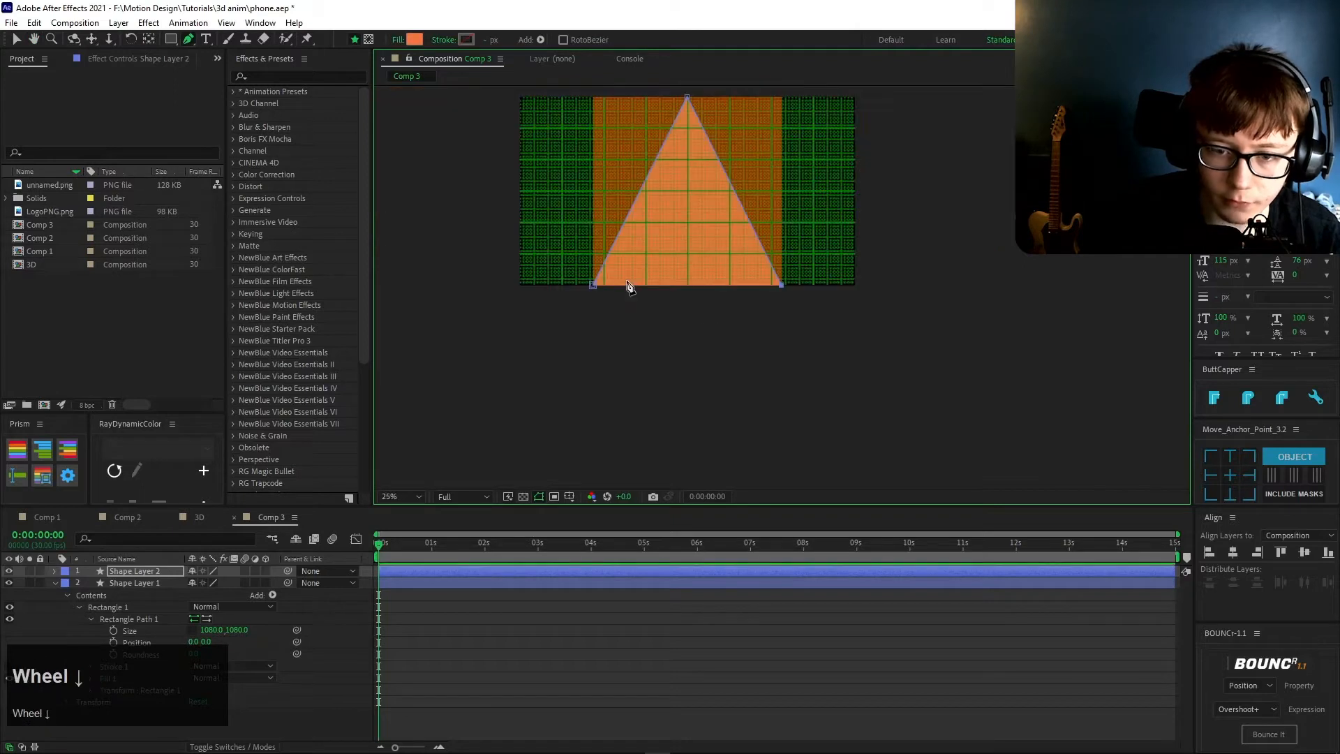
left_click(594, 286)
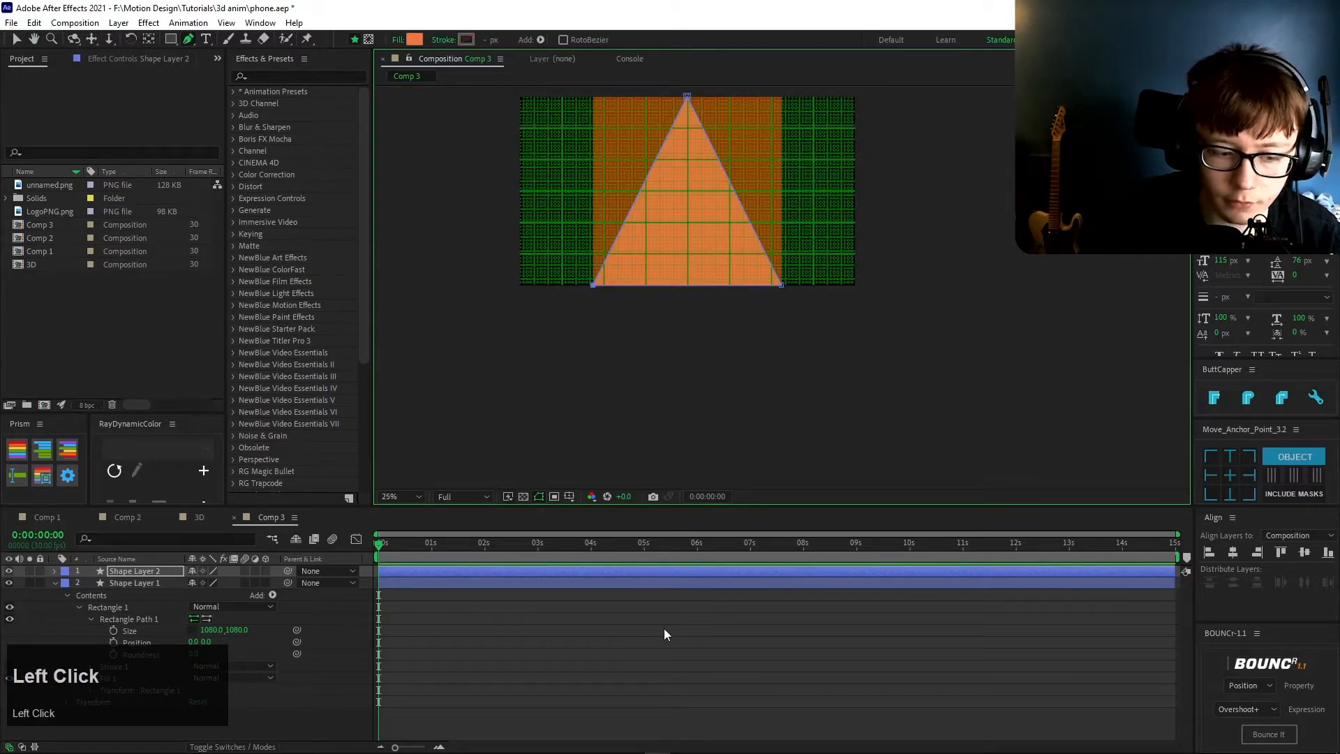
left_click(664, 628)
- Fit the composition in the view, hide the standard and proportional grids, and return to the Selection tool
middle_click(814, 158)
left_click(388, 496)
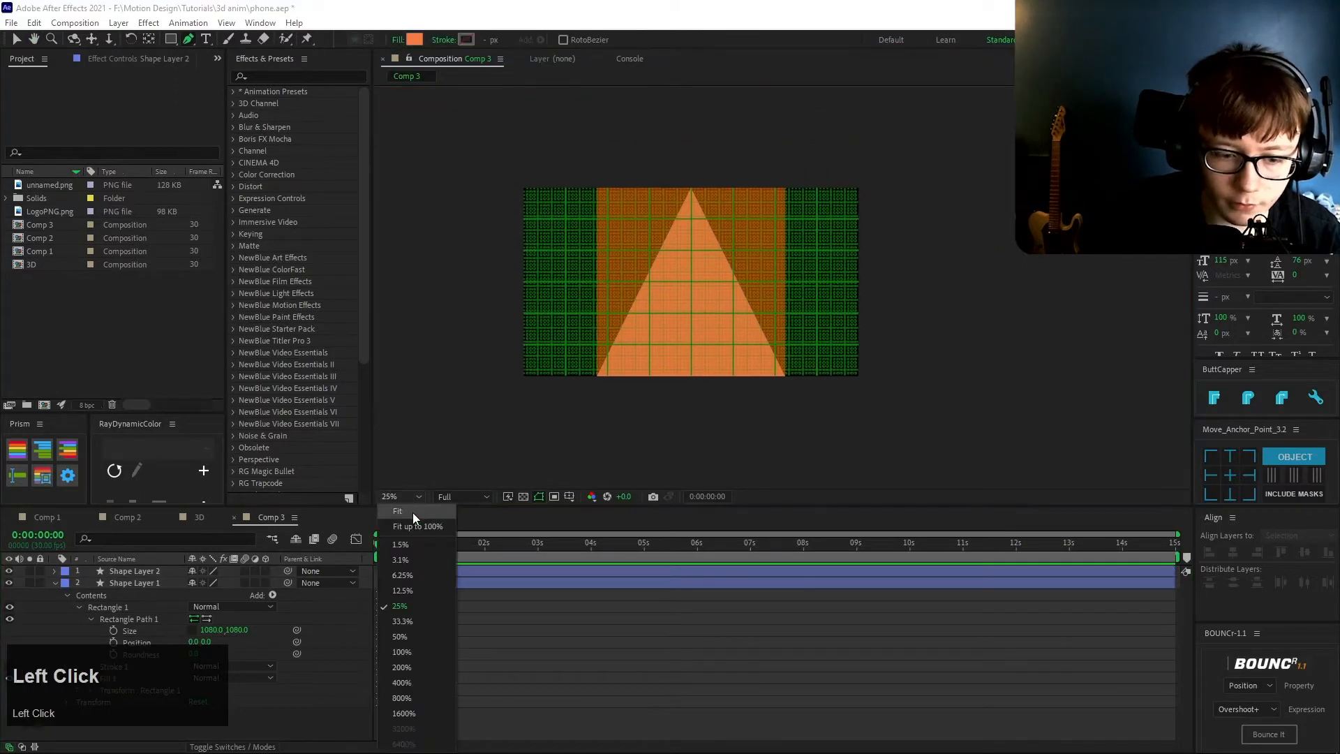
left_click(408, 520)
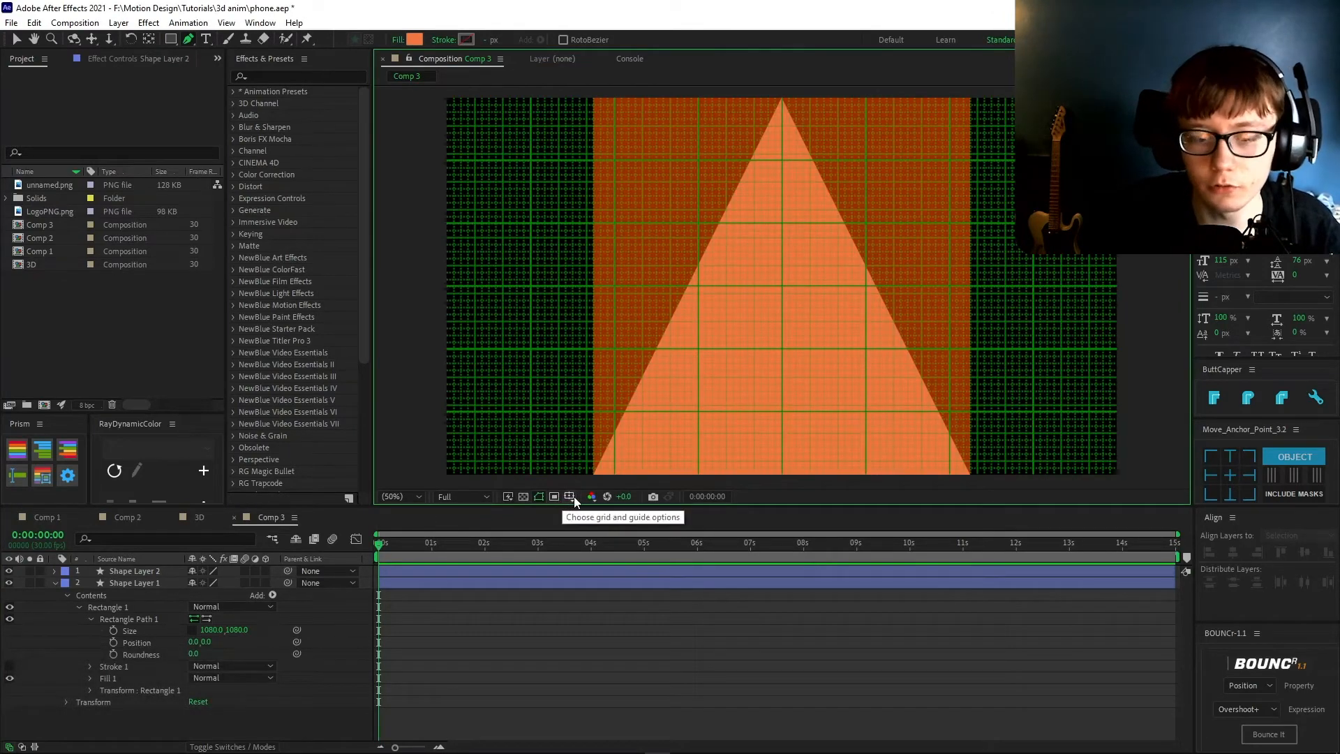
left_click_drag(570, 496, 601, 549)
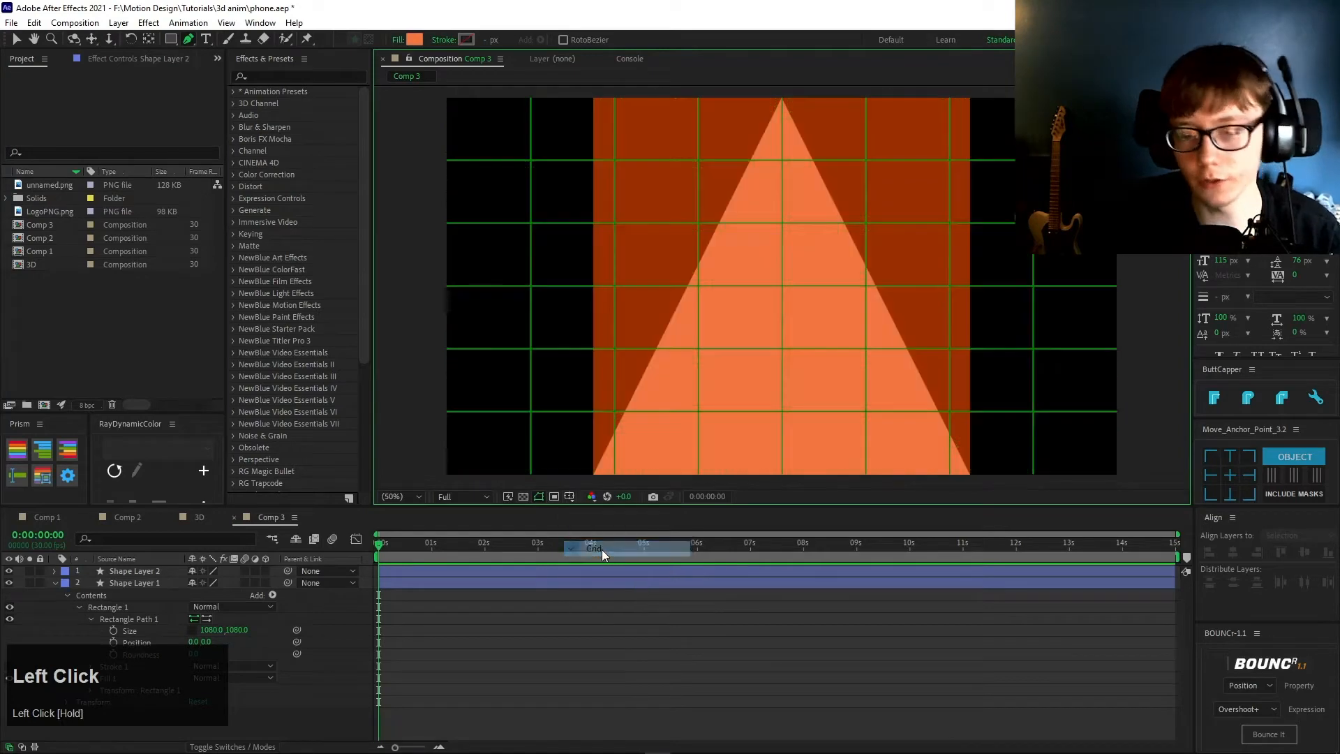
left_click_drag(571, 497, 600, 526)
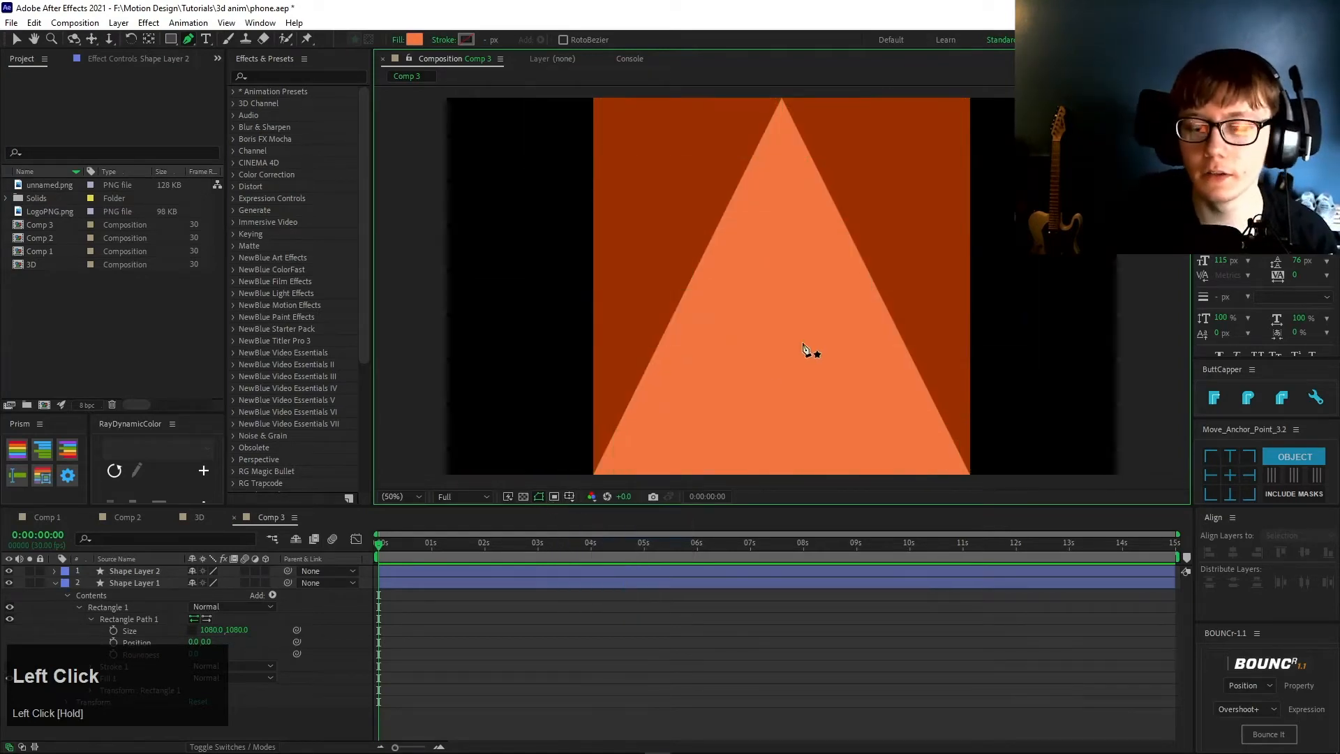
left_click(17, 39)
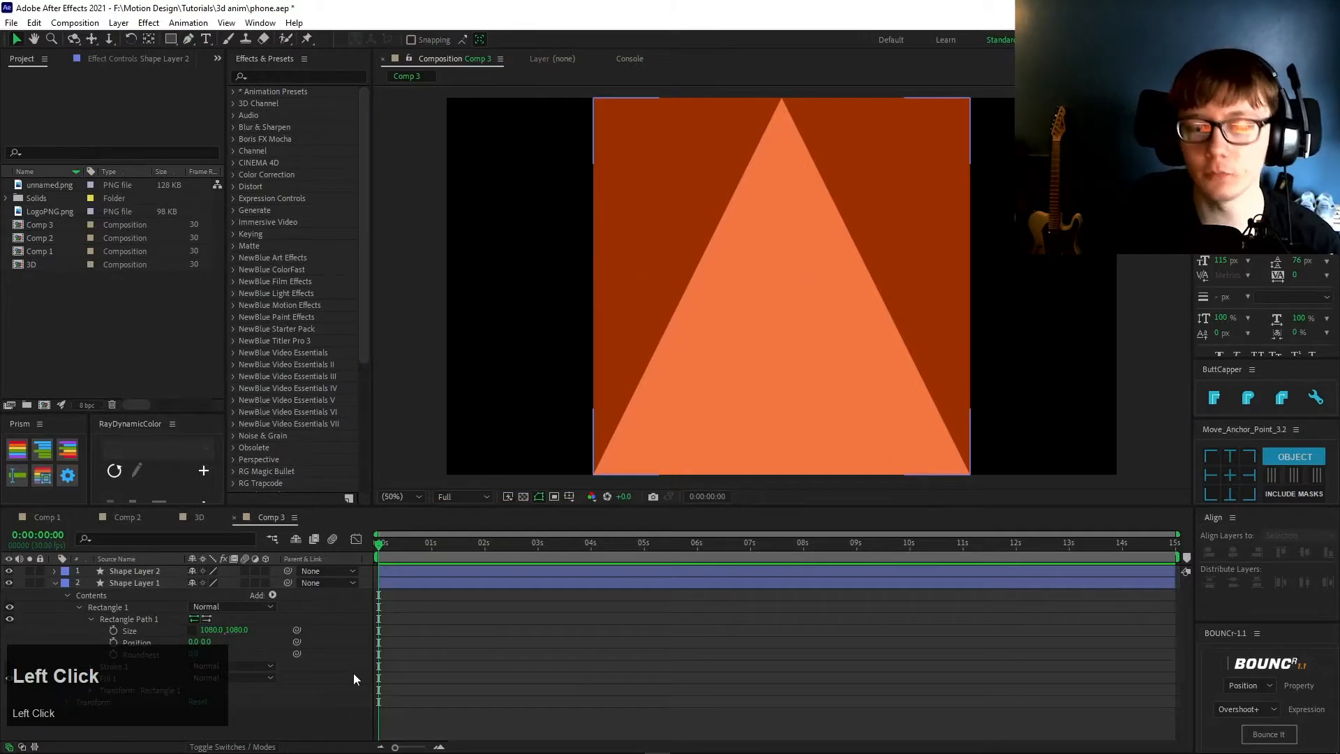
left_click(133, 573)
left_click(138, 581)
left_click(144, 573)
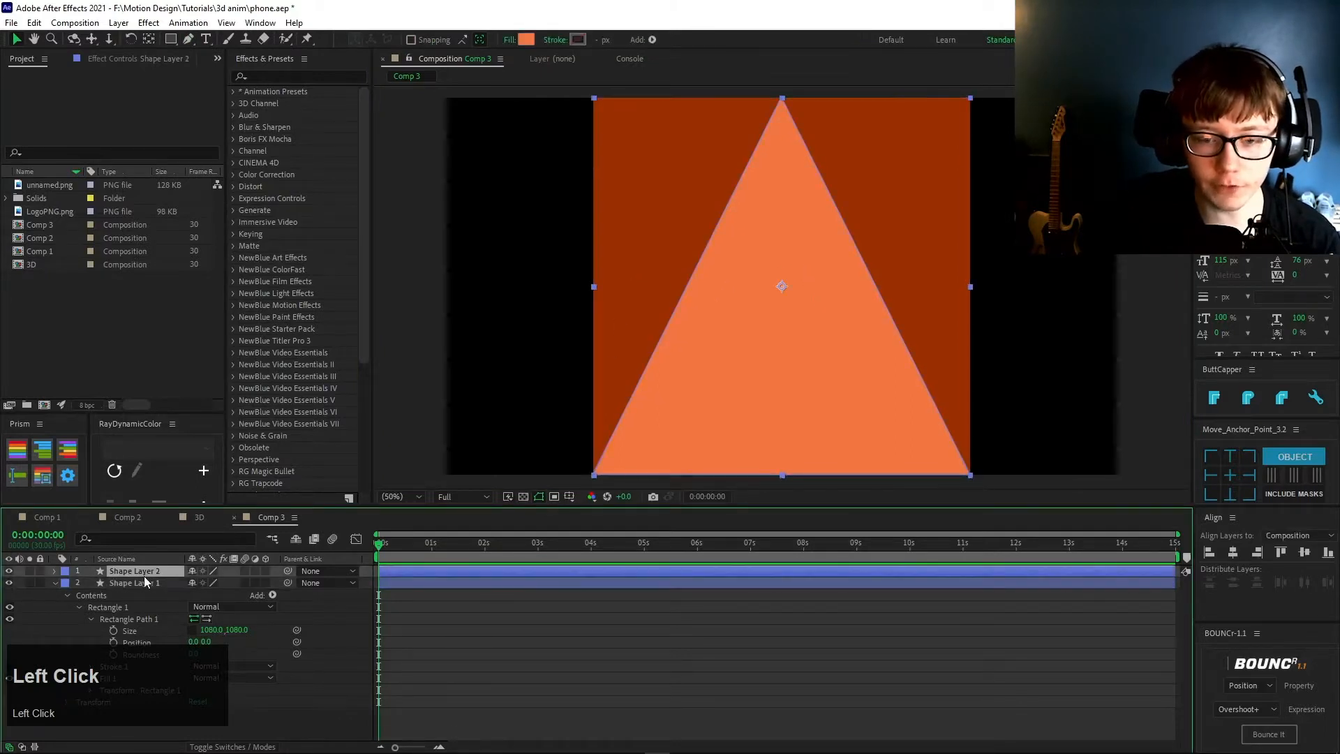
left_click(141, 579)
left_click(142, 572)
left_click(140, 580)
left_click(141, 571)
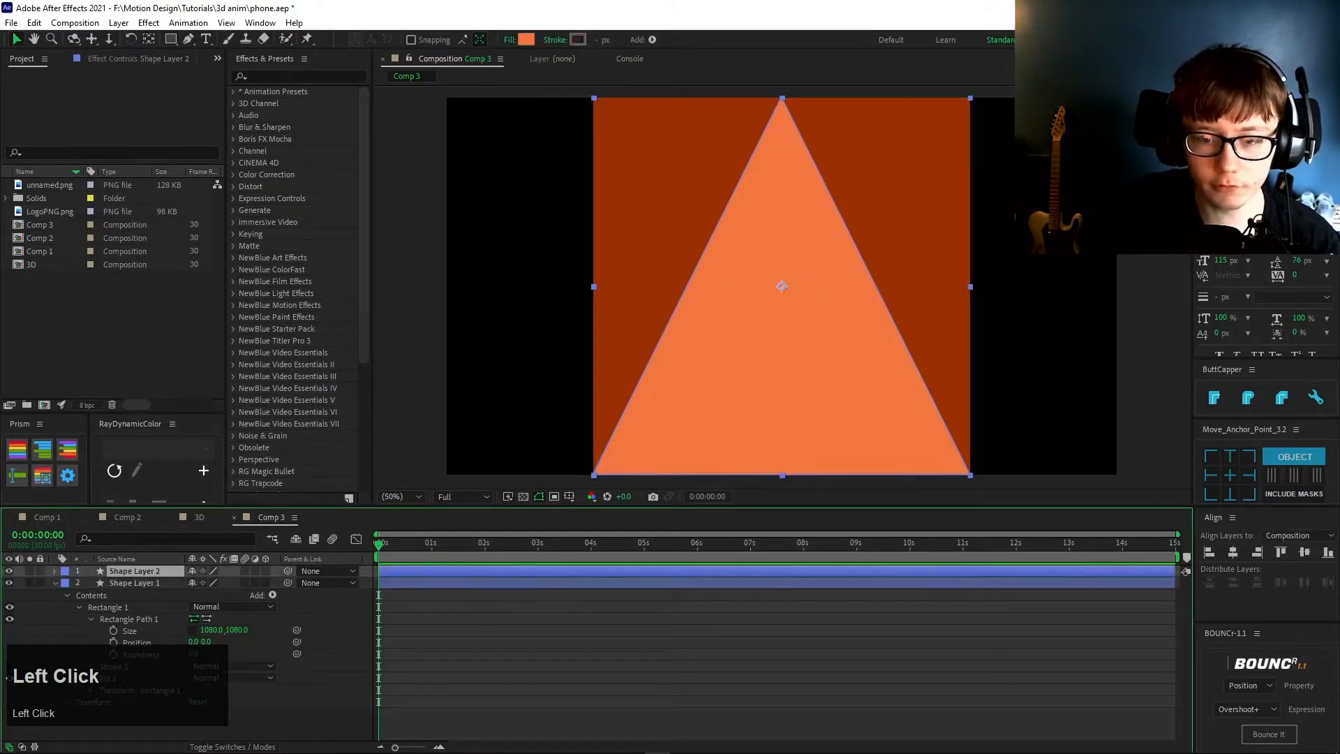
left_click(743, 669)
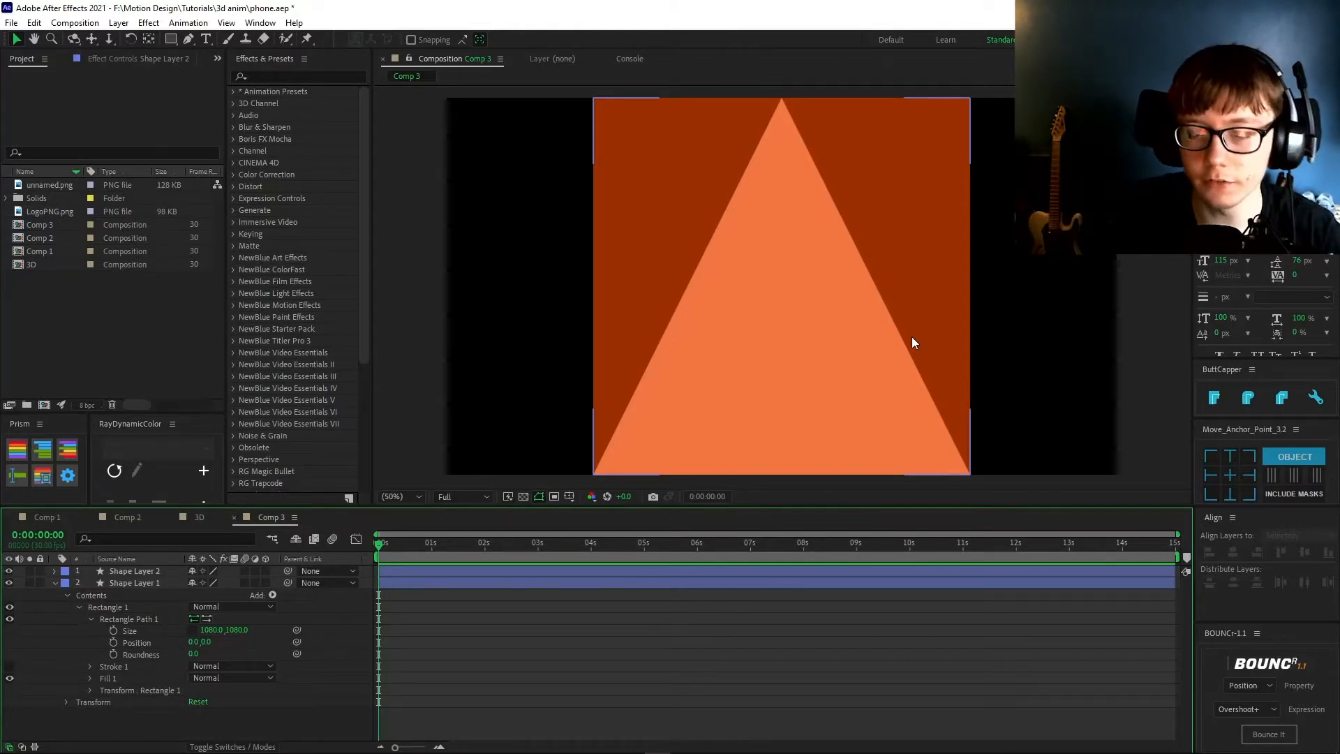
left_click(162, 582)
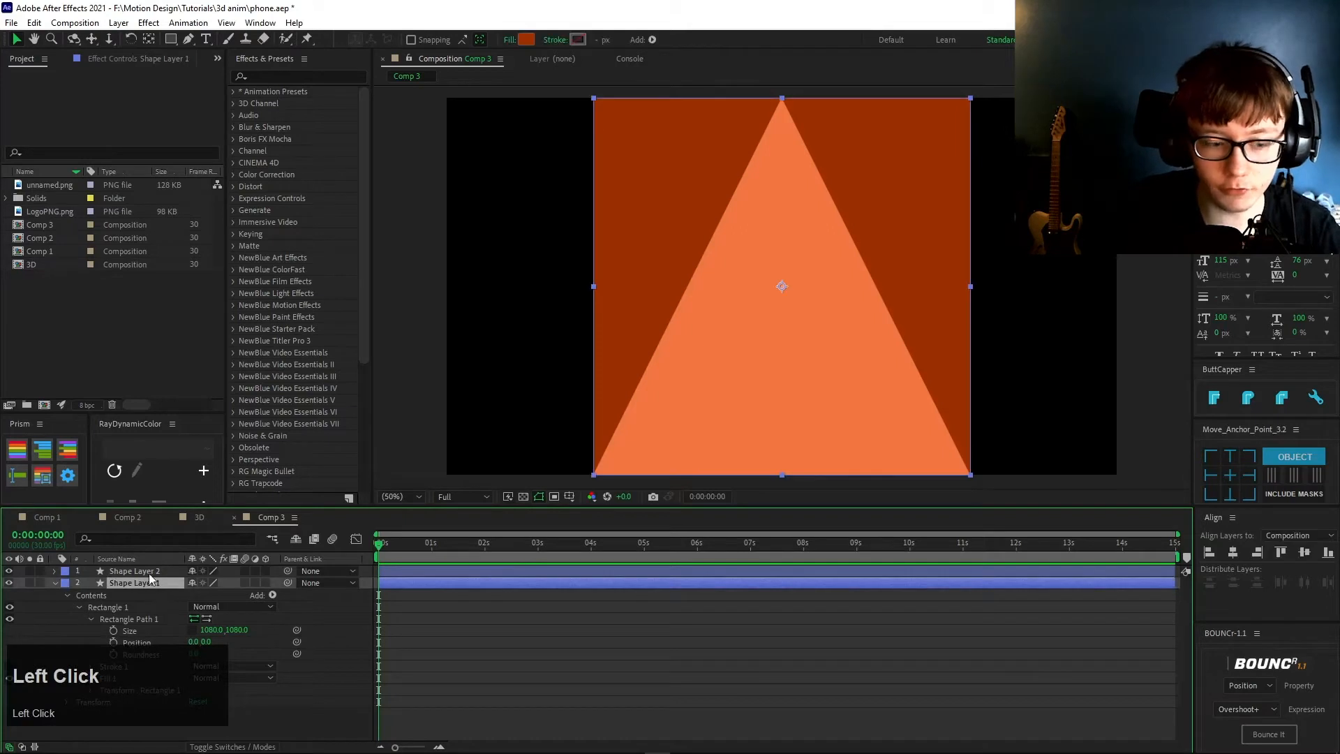
left_click(148, 572)
left_click(582, 662)
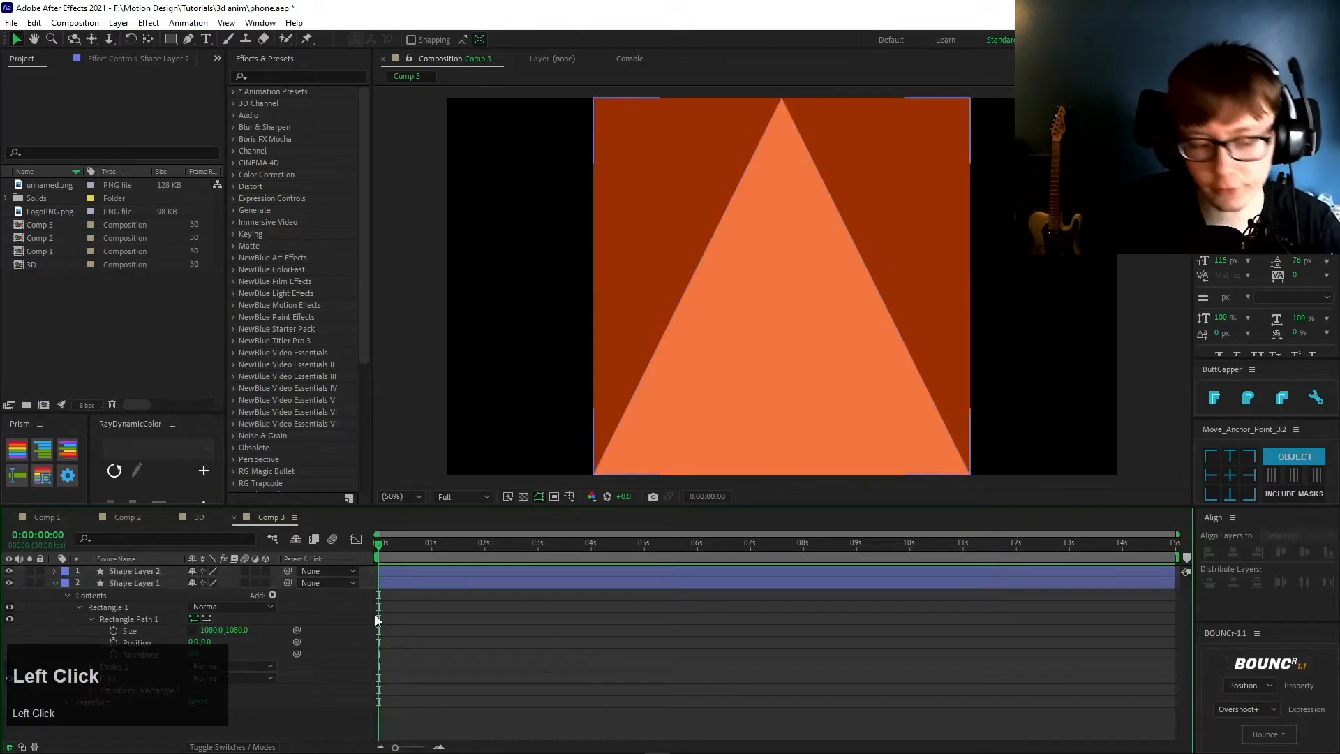
- Collapse the expanded layer properties and duplicate the triangle layer, Shape Layer 2
key("s")
left_click(161, 571)
key("ctrl+d")
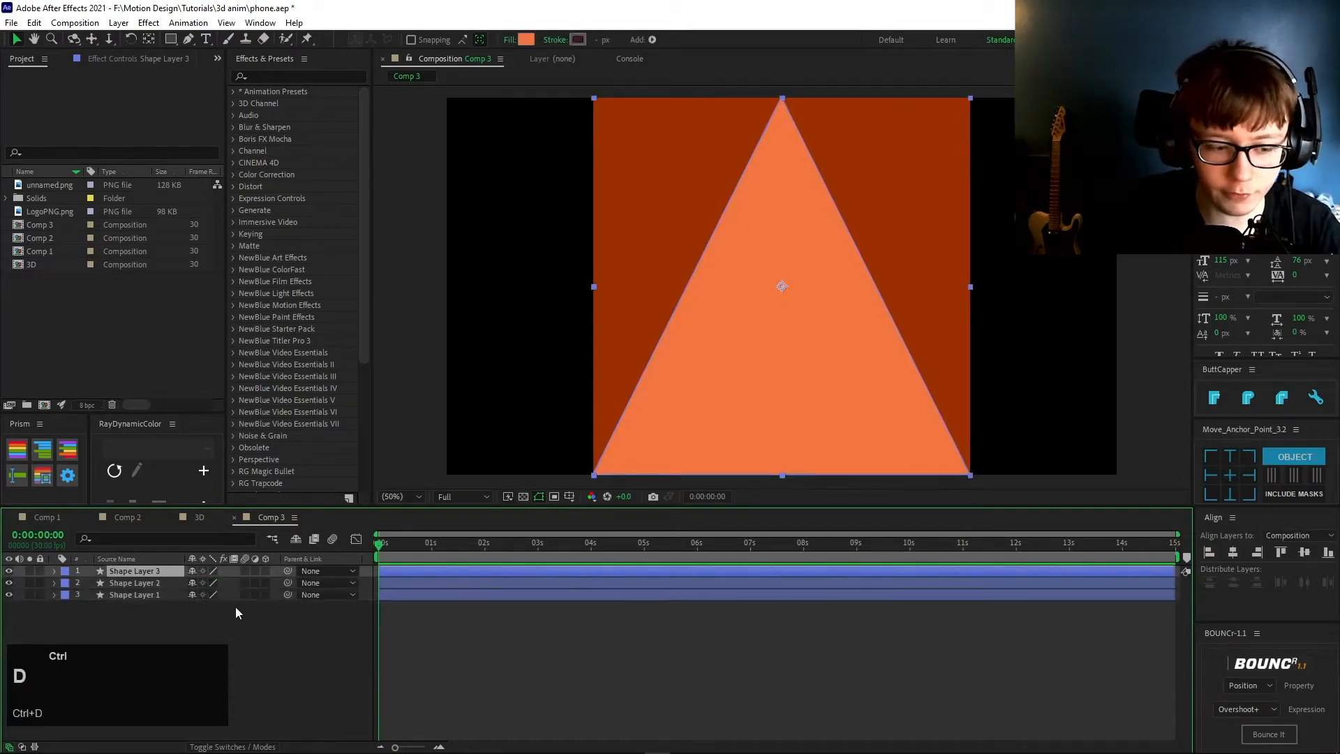
- Delete the duplicate triangle layer, Shape Layer 3
key("r")
left_click_drag(210, 582, 572, 576)
left_click(155, 574)
key("Delete")
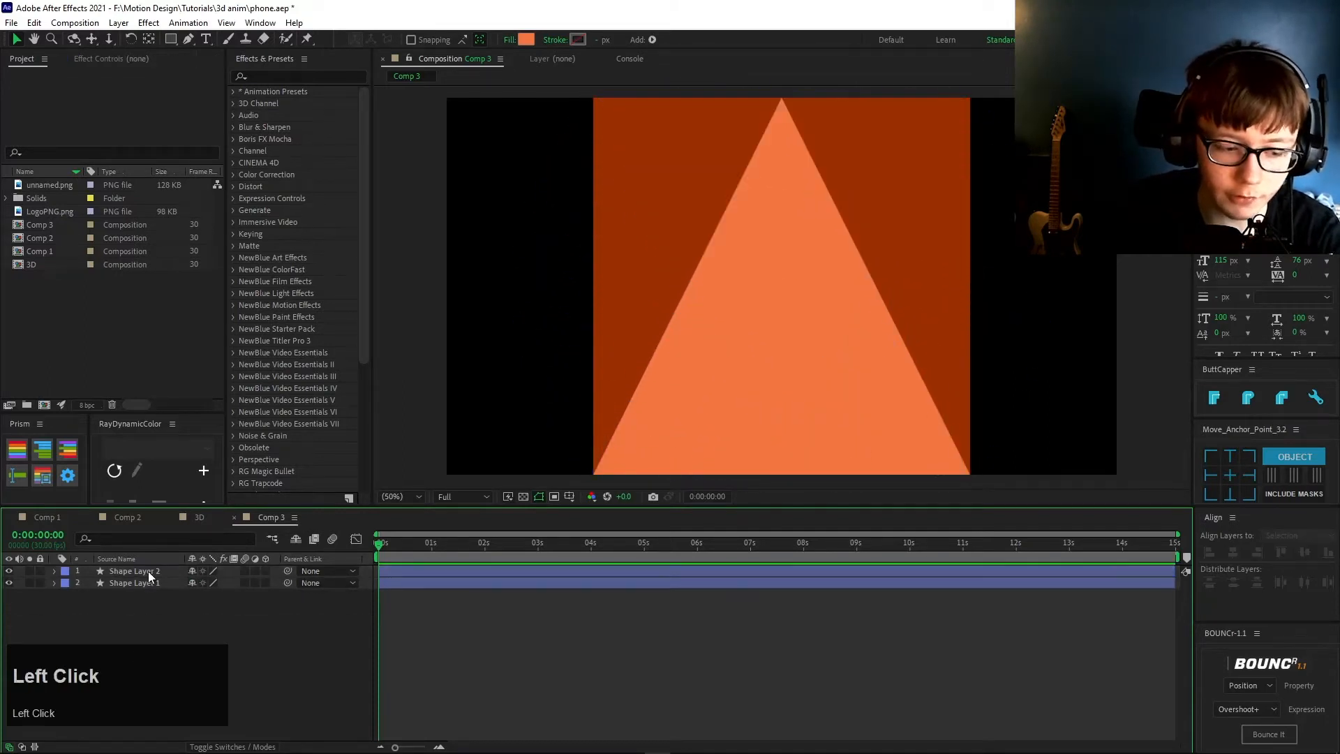
- Move the anchor point of the triangle layer, Shape Layer 2, to the centre of its bottom edge
left_click(138, 570)
key("r")
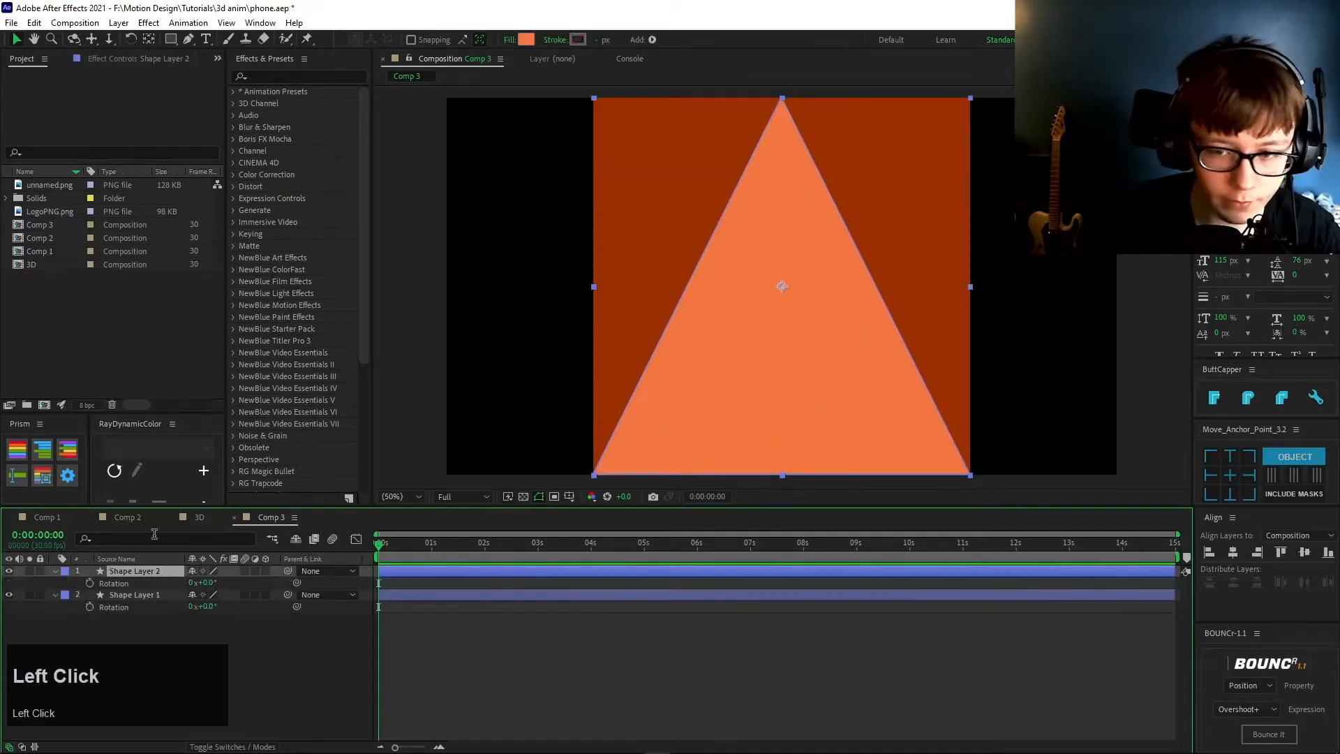
left_click(1231, 496)
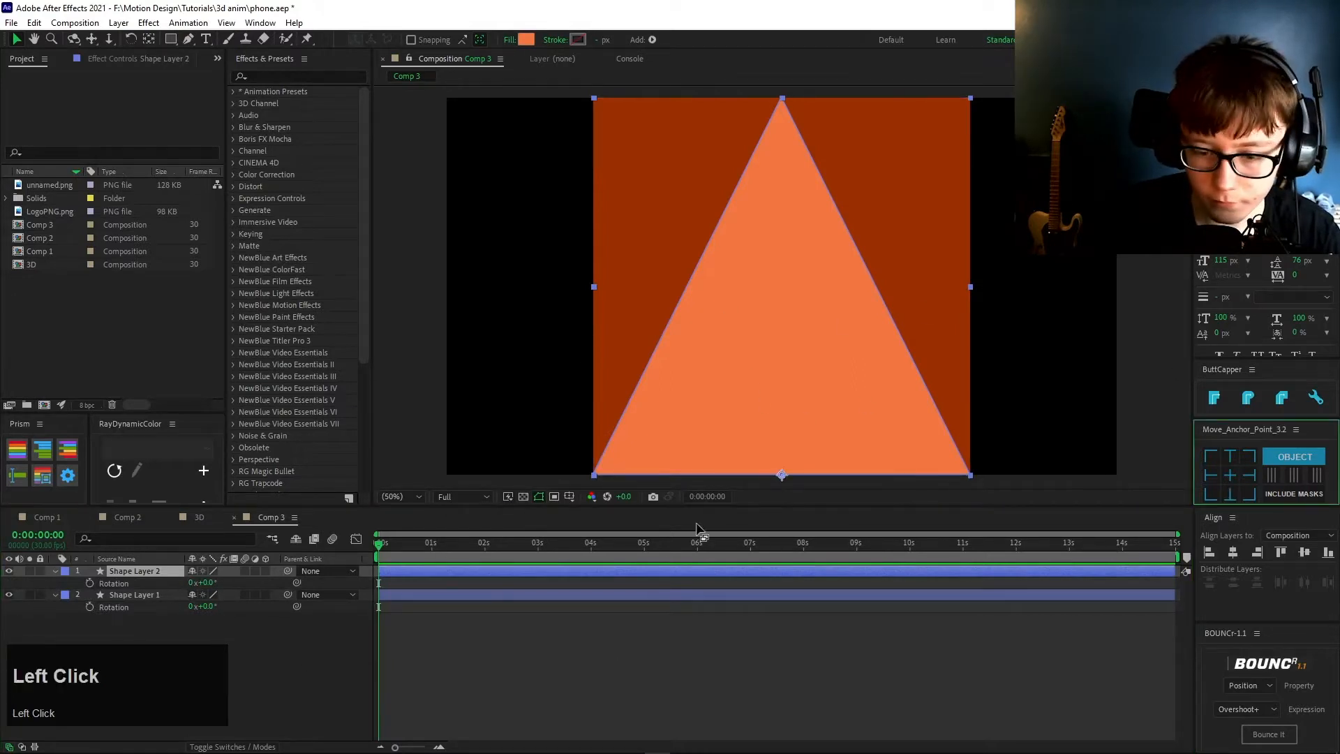
- Make the triangle and square layers 3D and view the composition from Custom View 1
left_click(265, 571)
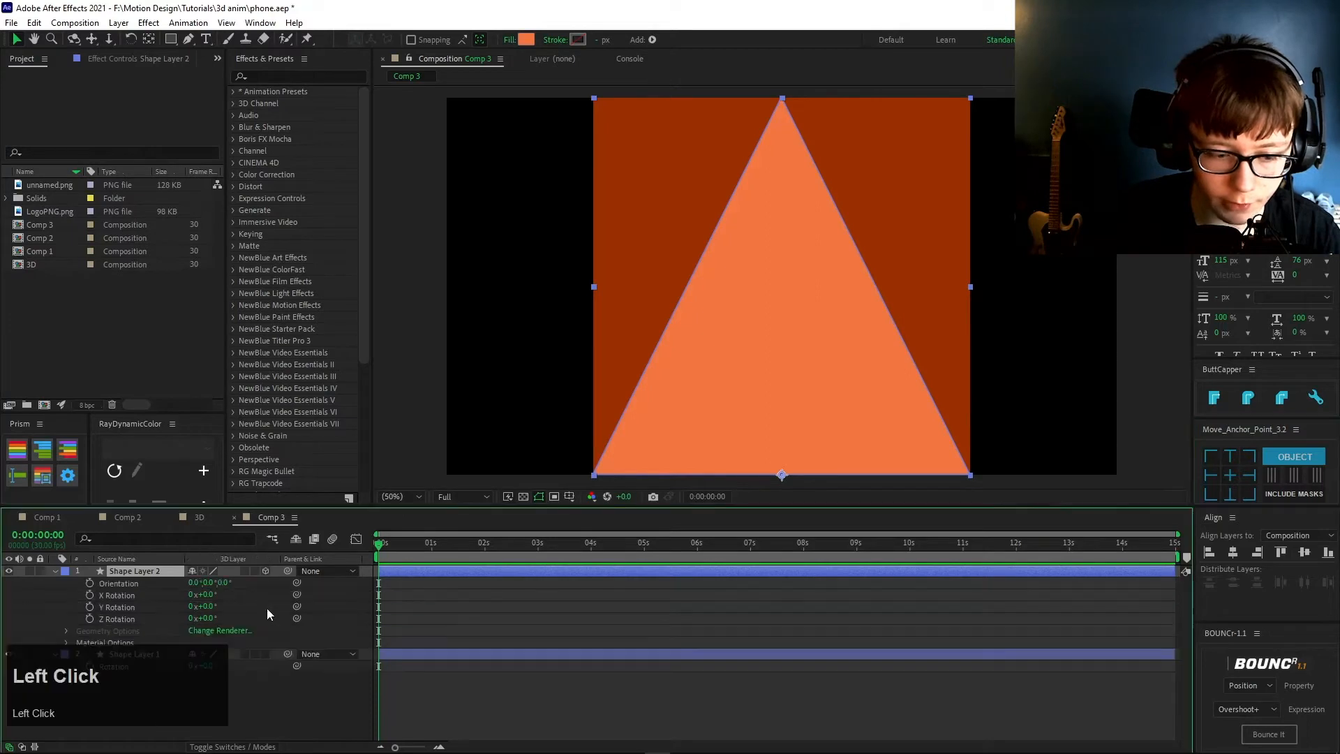
left_click(265, 654)
left_click(951, 705)
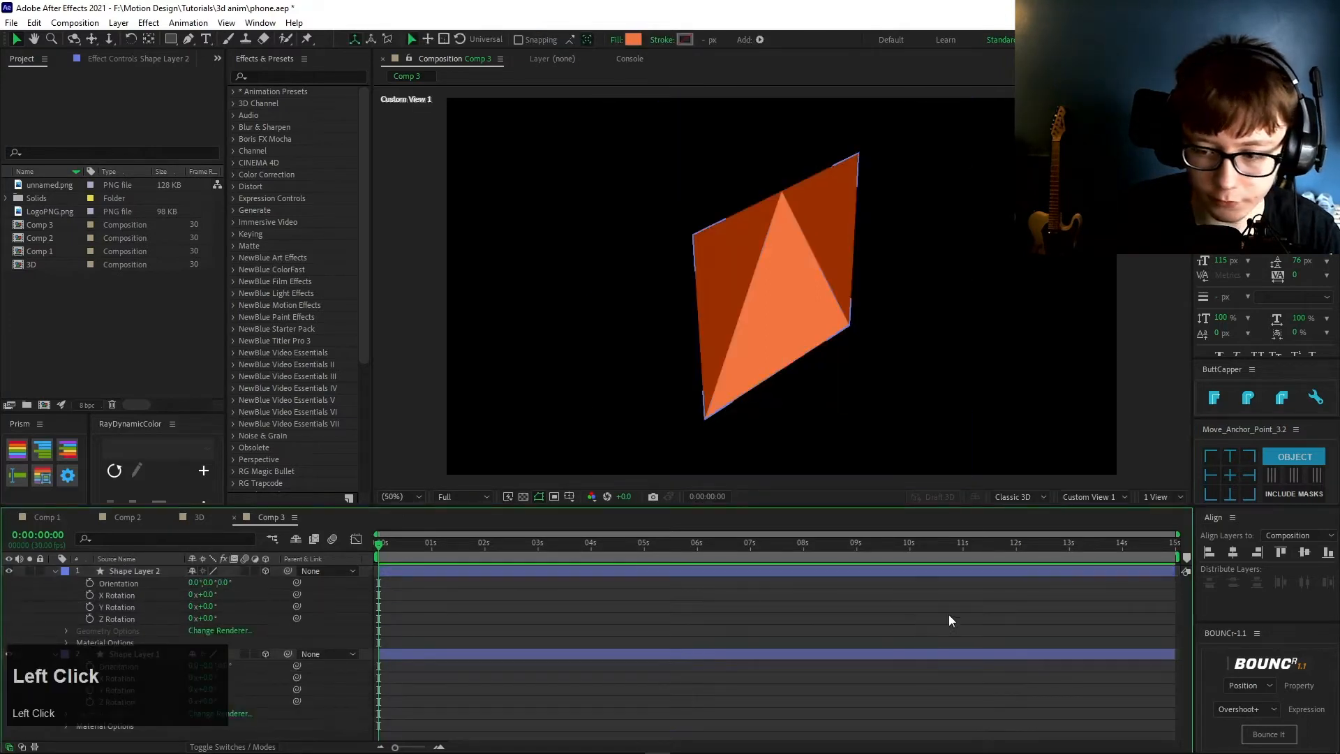
left_click(1094, 497)
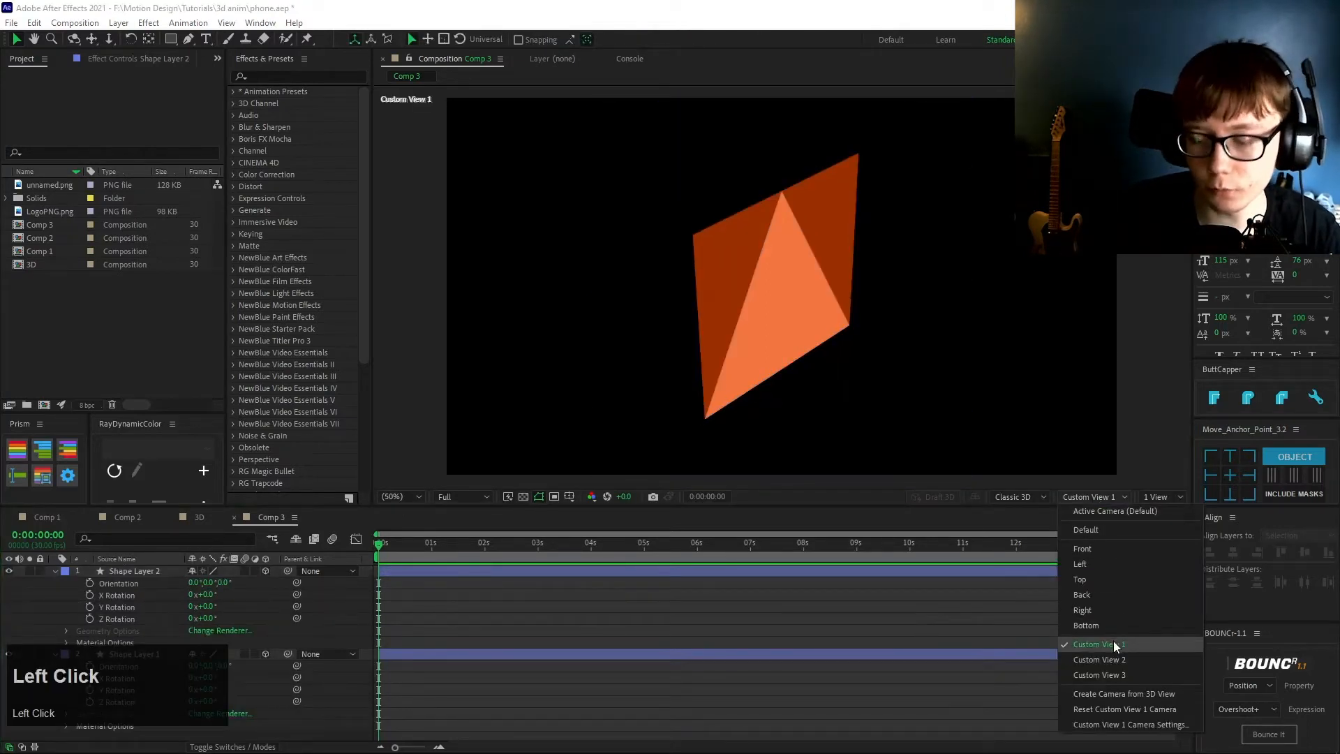
left_click(1112, 643)
- Try to tilt the triangle layer by about 21° around its X axis
left_click(713, 269)
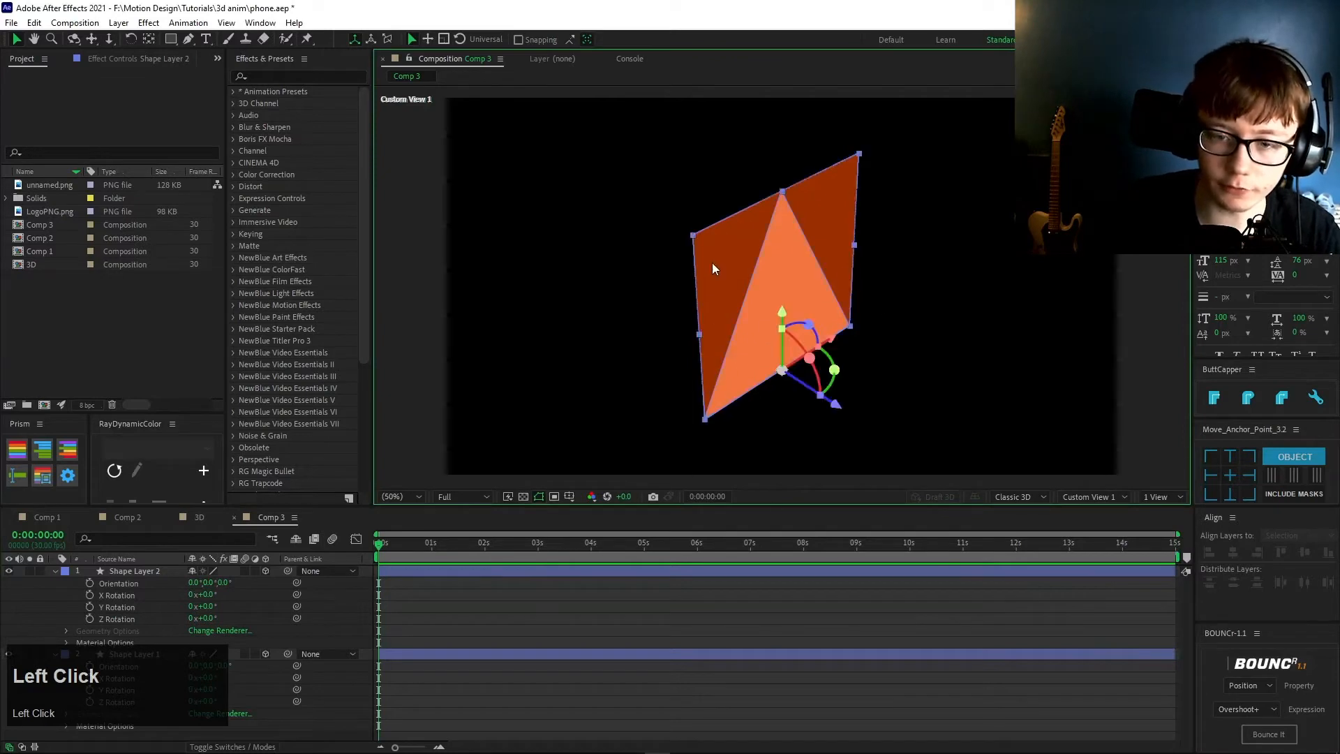
left_click_drag(209, 593, 220, 594)
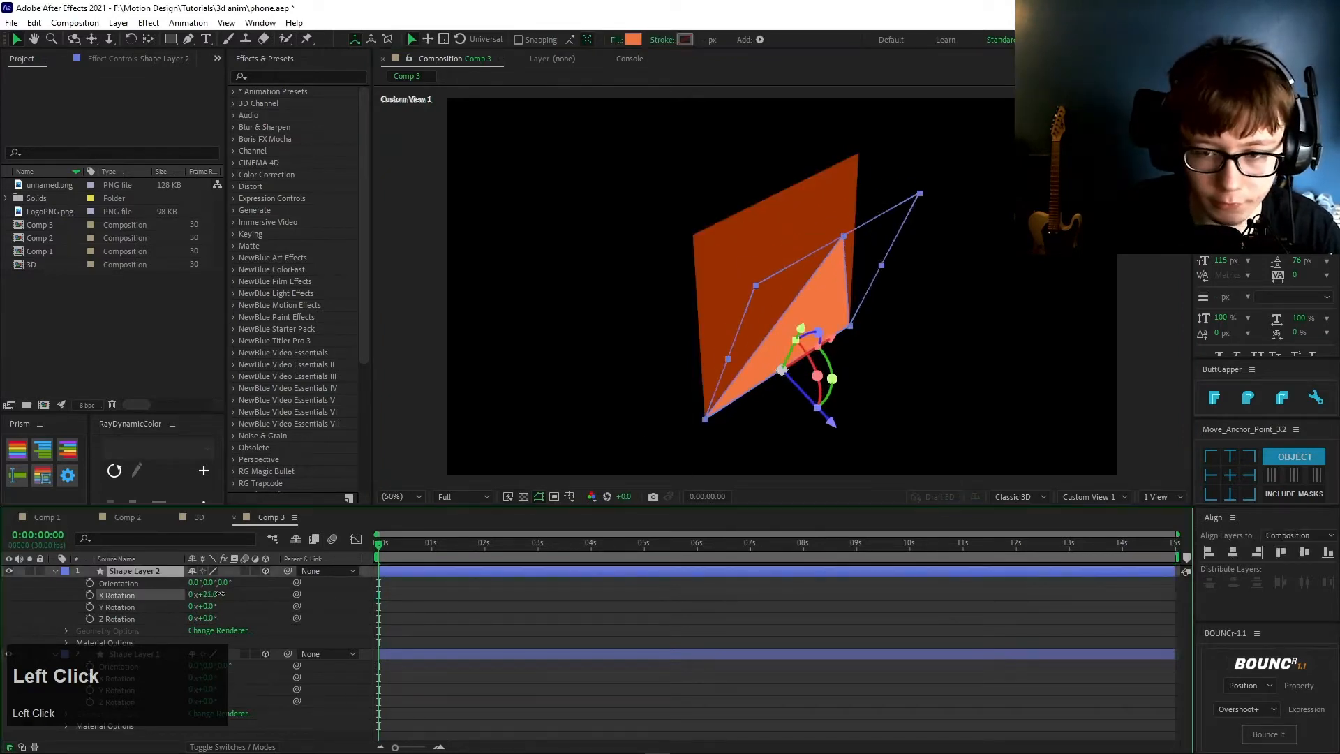
key("ctrl+z")
- Give the square's layer, Shape Layer 1, a purple label and rename it Base
left_click(143, 656)
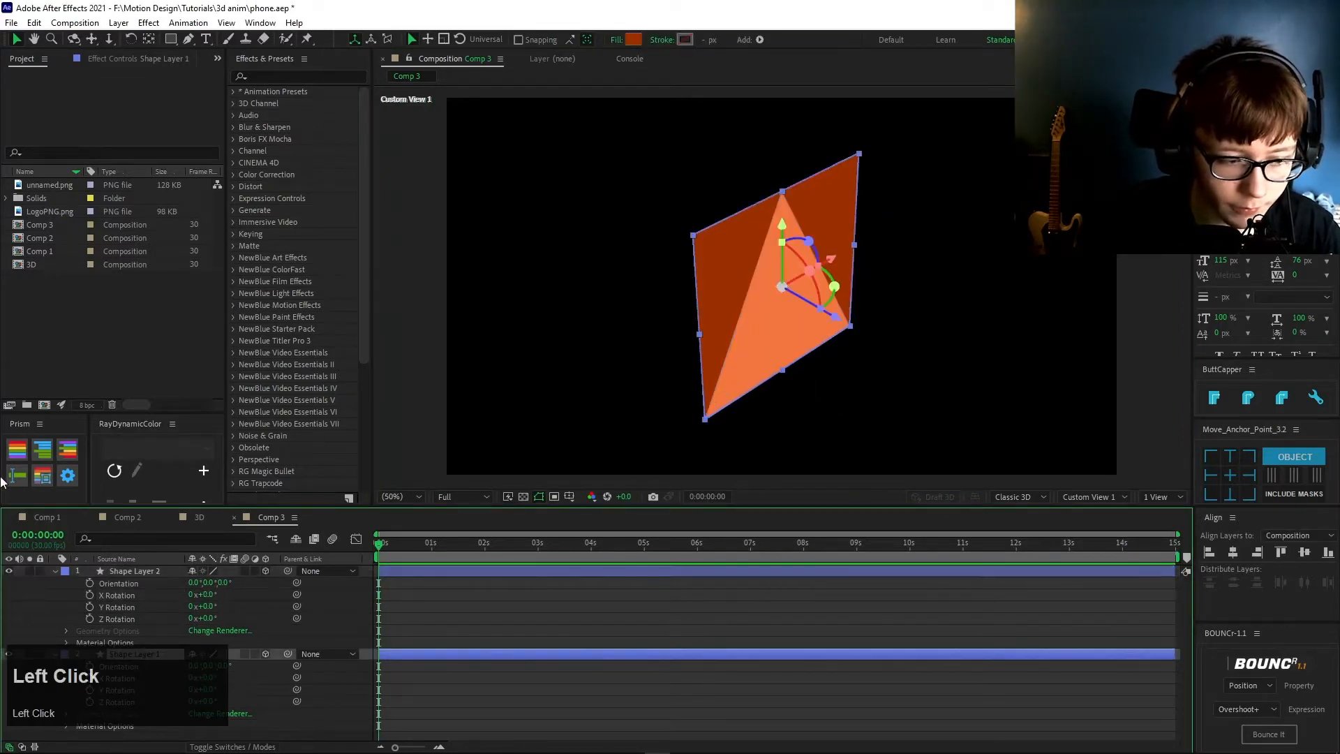
left_click(2, 482)
key("shift+b")
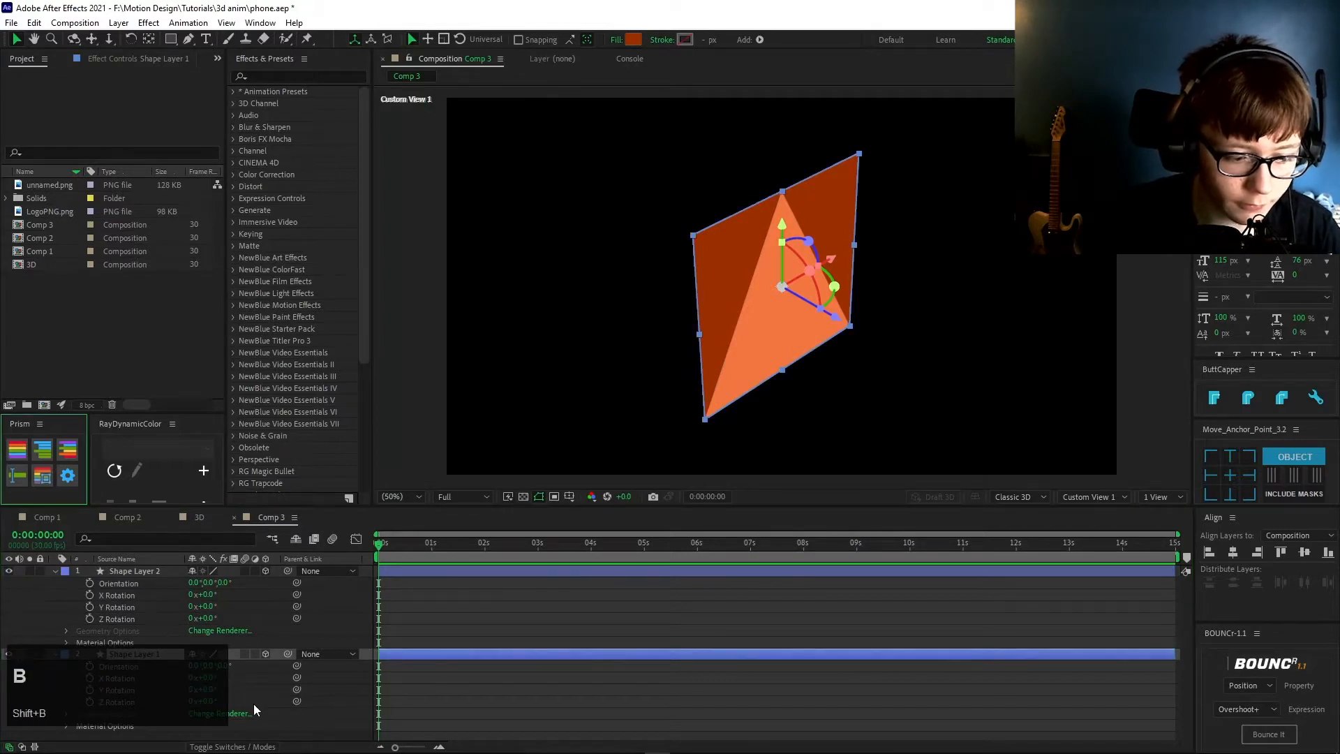
left_click(136, 654)
key("Return")
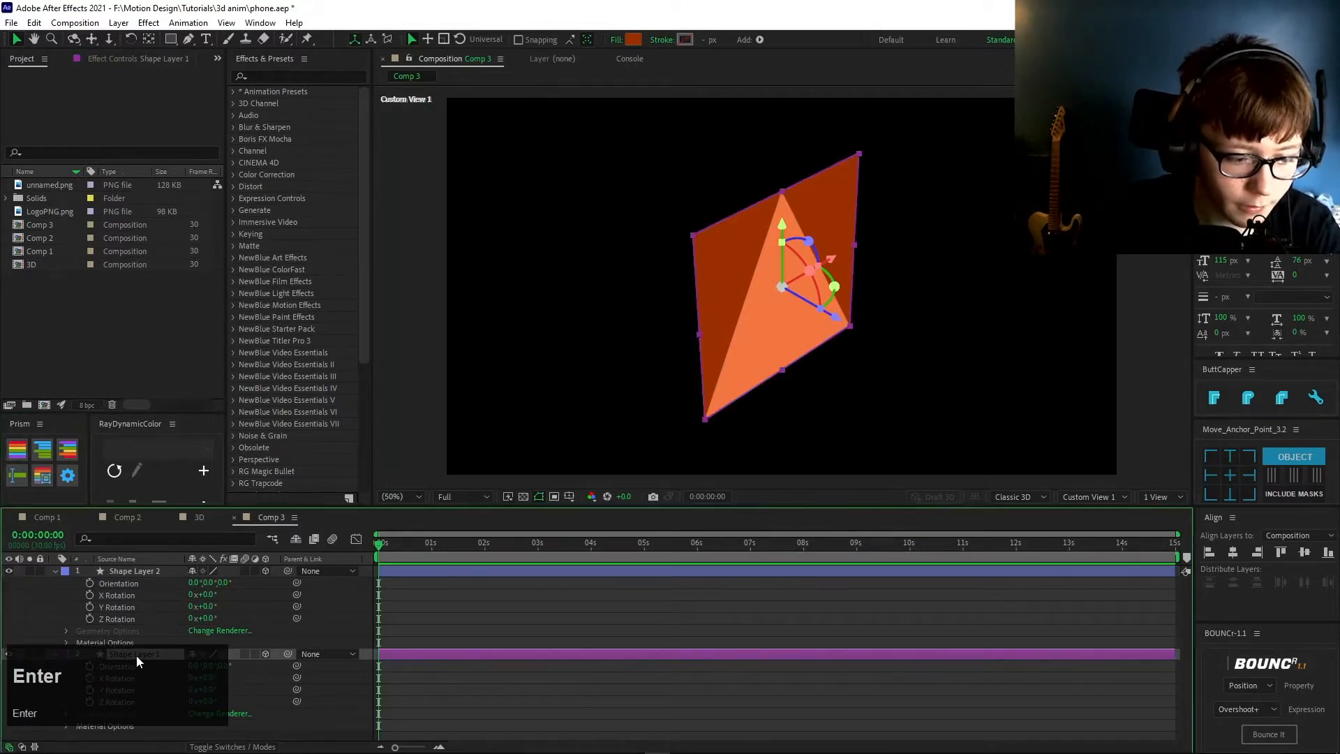
type("Base")
key("Return")
- Set the Base layer's X Rotation to 90° so the square lies flat
left_click(204, 677)
type("90")
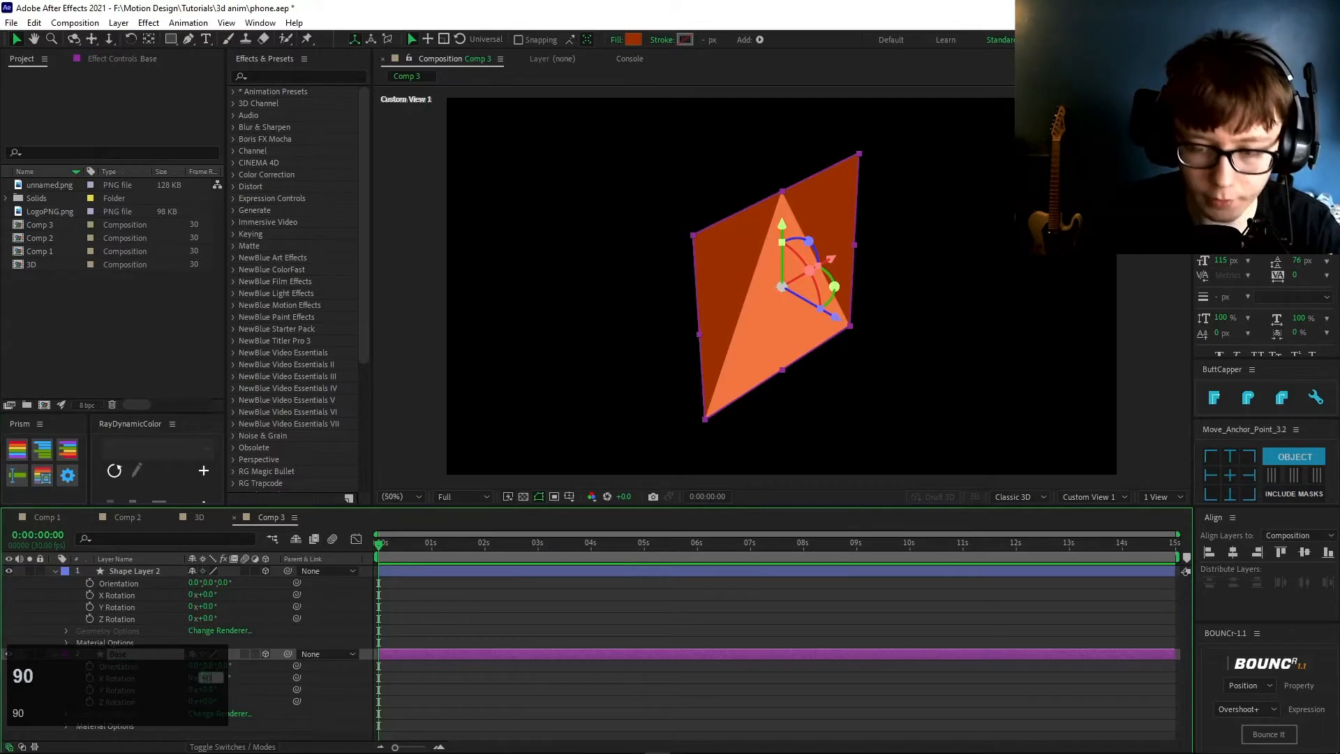
key("Return")
- Raise the triangle layer by subtracting 540 px from its Y position, so its bottom edge lies on the Base plane
left_click(138, 573)
key("p")
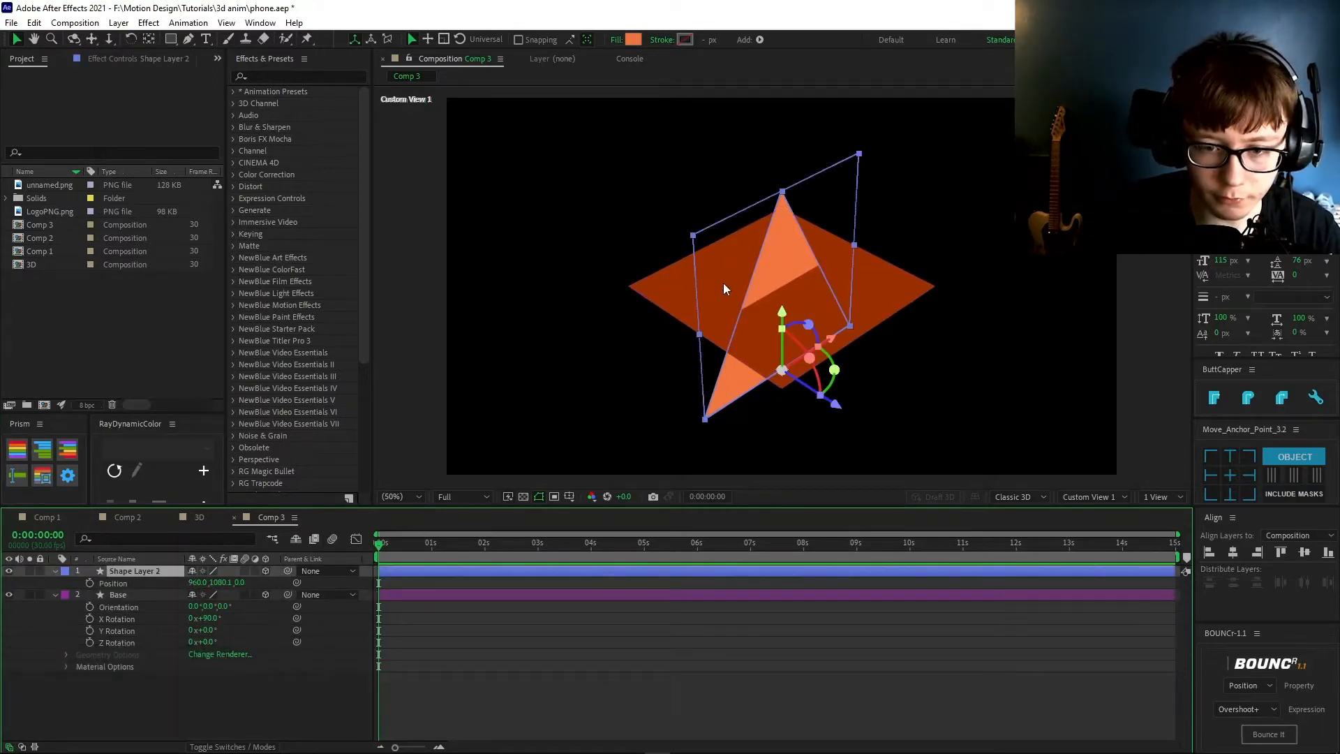
left_click(217, 582)
key("Right")
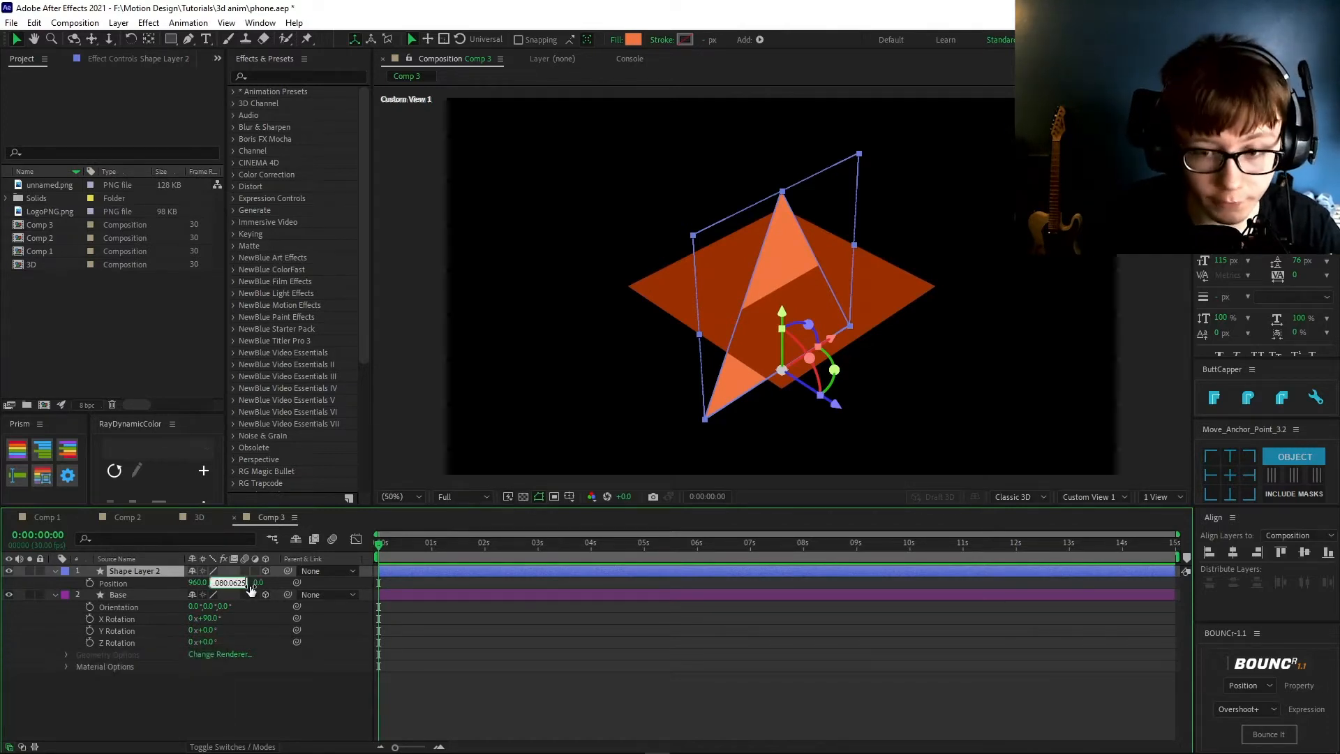
type("-540")
key("Return")
left_click(813, 730)
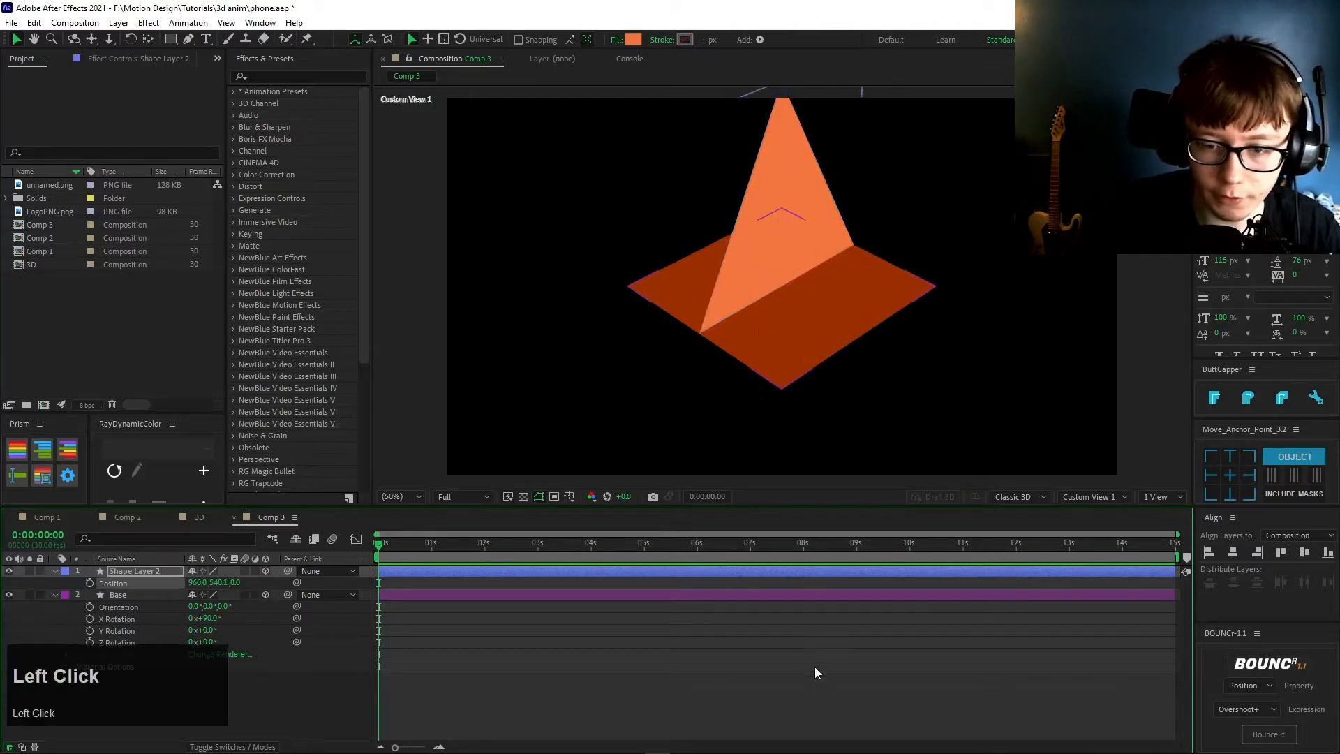
scroll(761, 332, "up", 4)
scroll(956, 275, "down", 3)
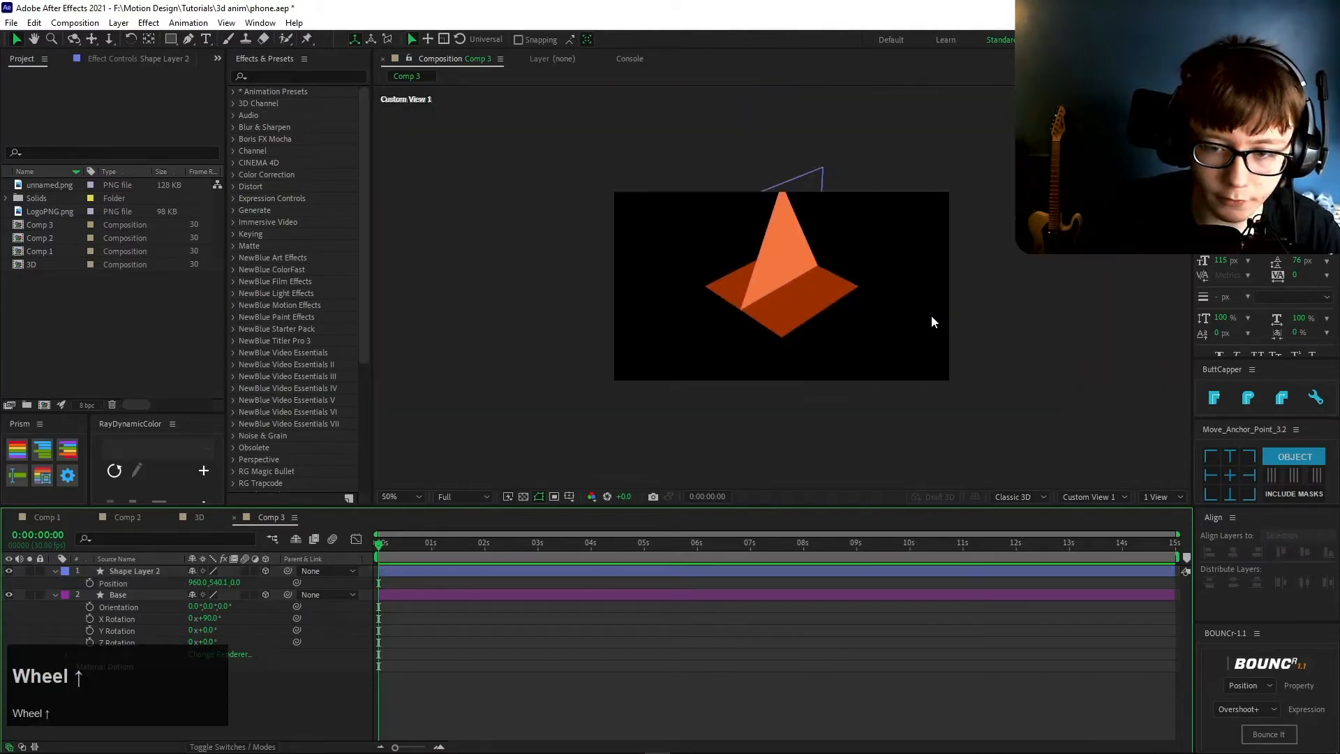
scroll(933, 321, "up", 1)
left_click(406, 498)
left_click(413, 511)
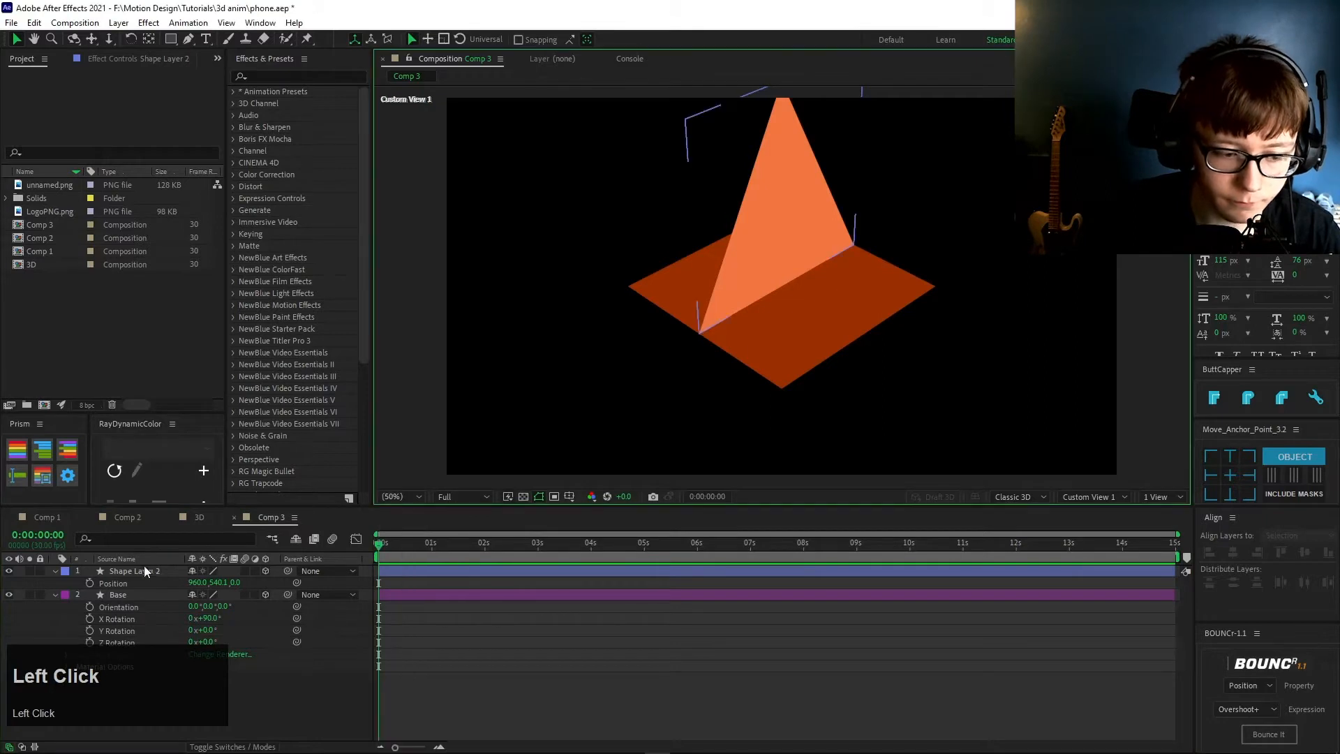
- Duplicate the triangle layer, Shape Layer 2, and set the copy's Z position to 540 at the back edge of Base
left_click(145, 570)
key("ctrl+d")
key("p")
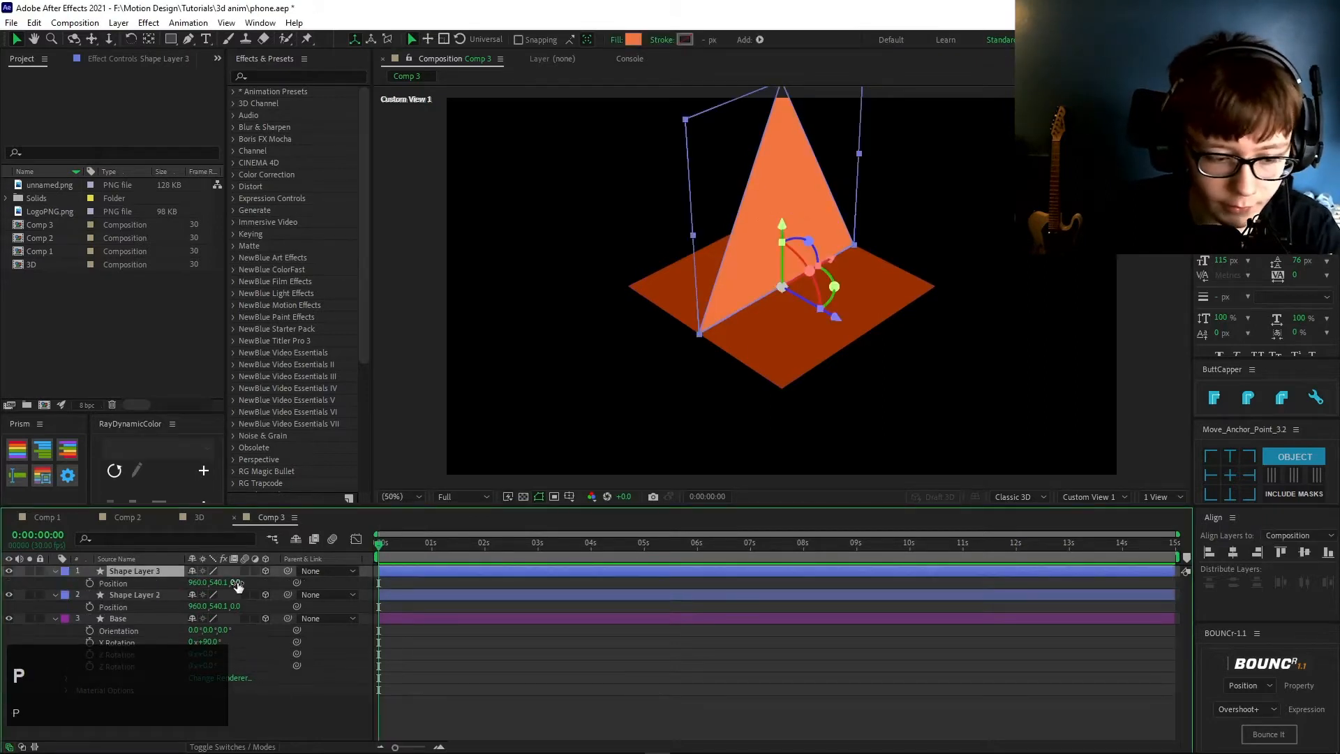
type("6")
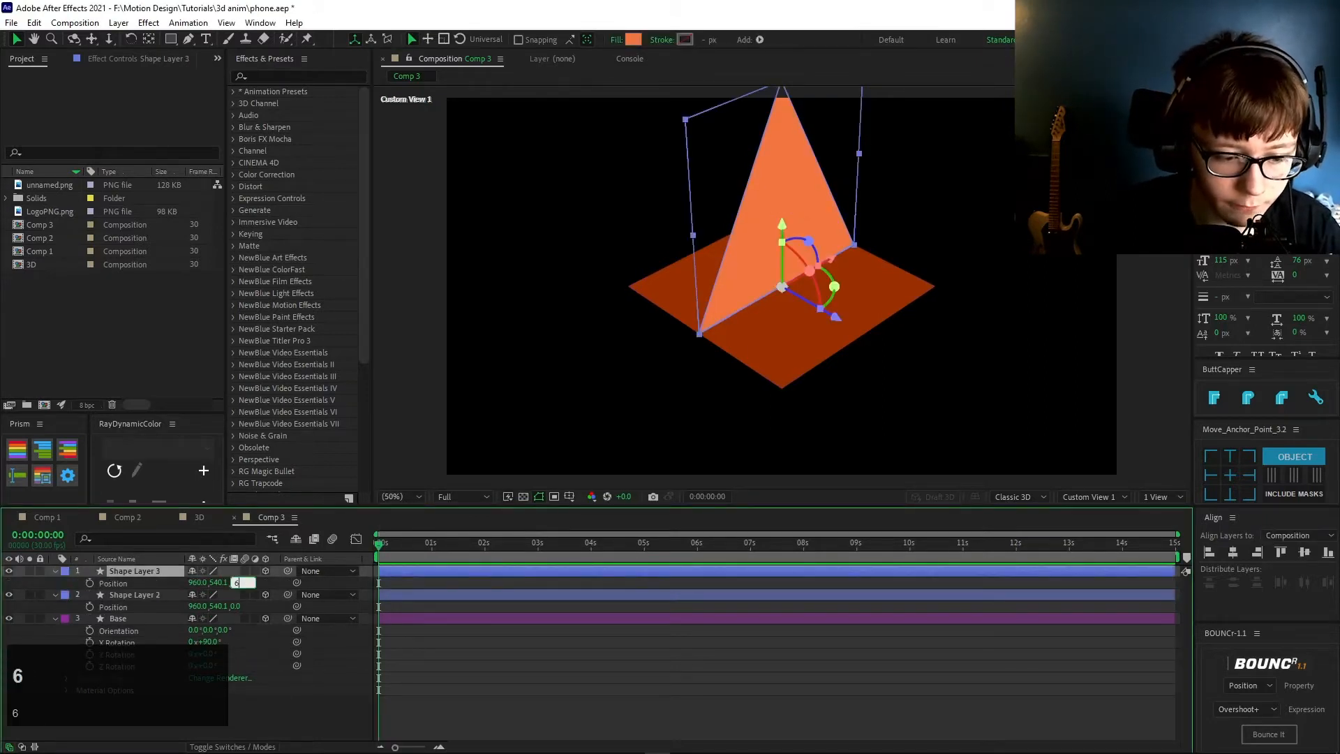
type("50")
key("Return")
- Duplicate the back triangle, Shape Layer 3, and set the copy's Z position to -540 at the opposite edge of Base
key("ctrl+d")
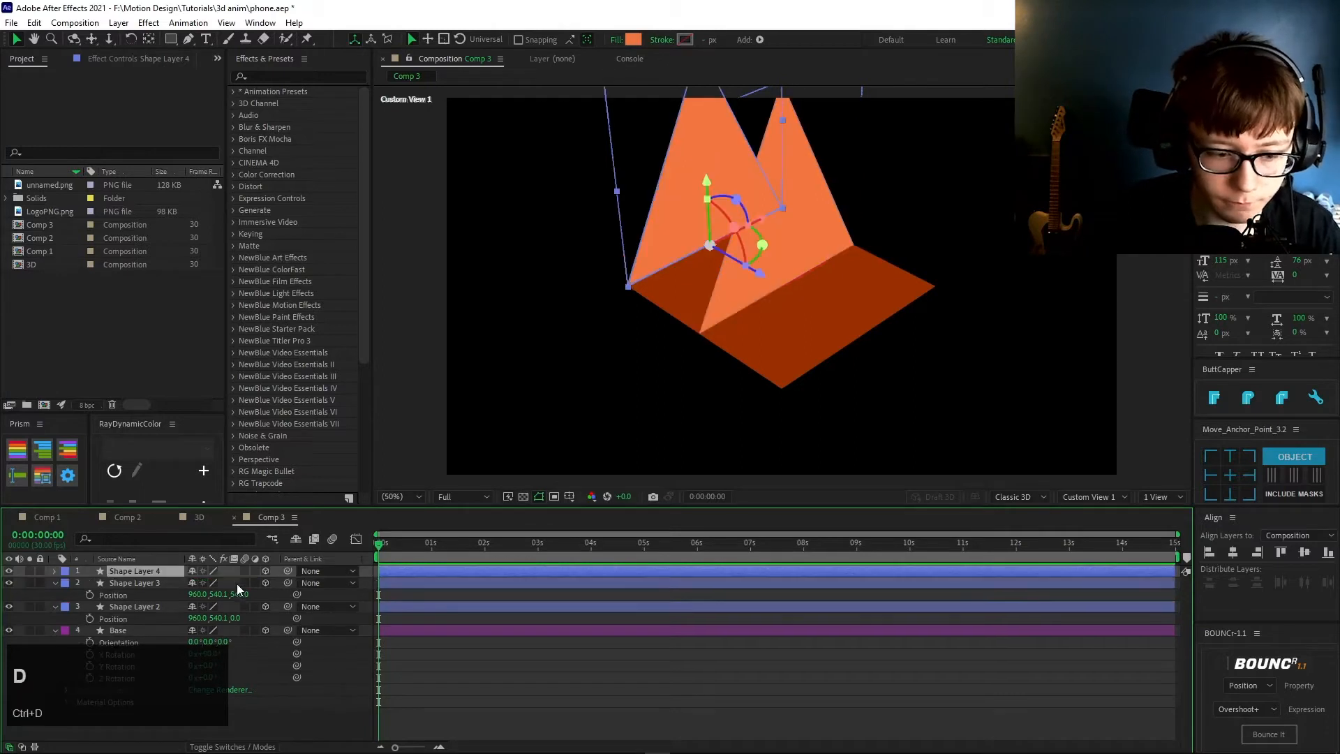
key("p")
left_click(239, 582)
key("Left")
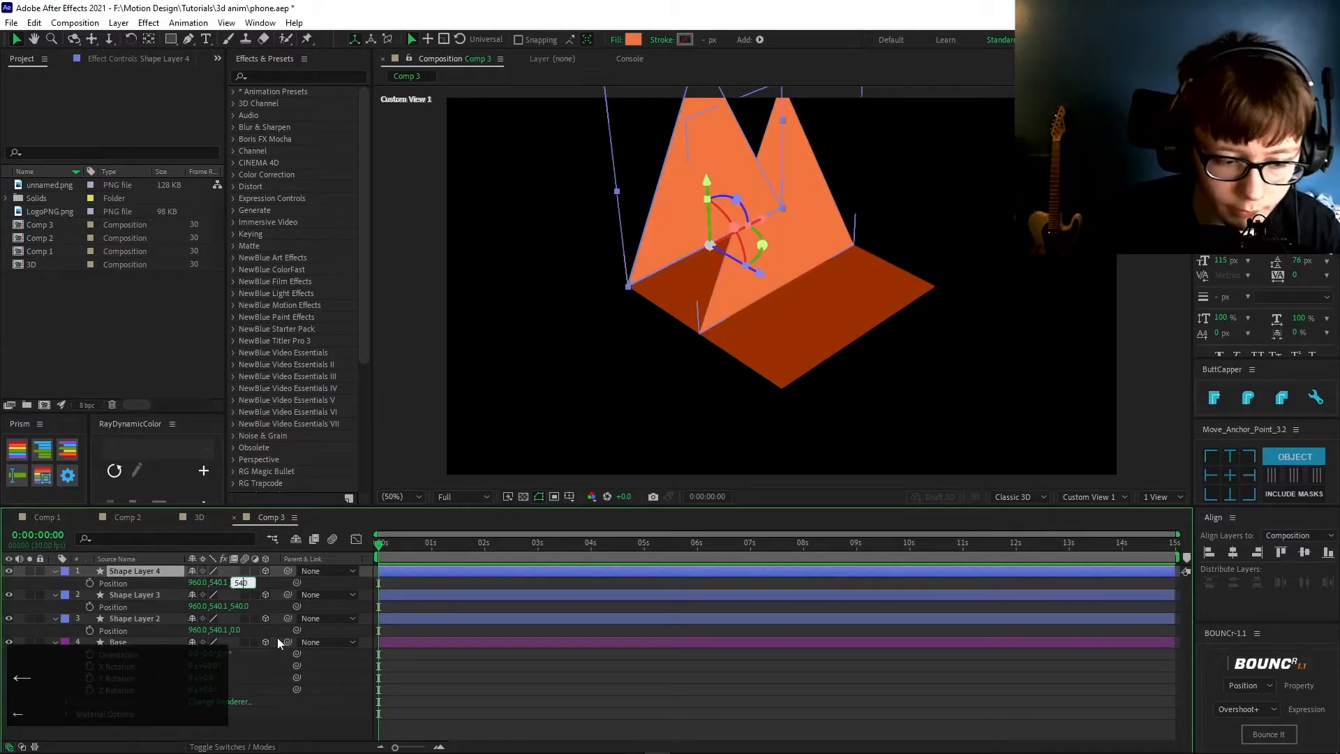
type("-")
key("Return")
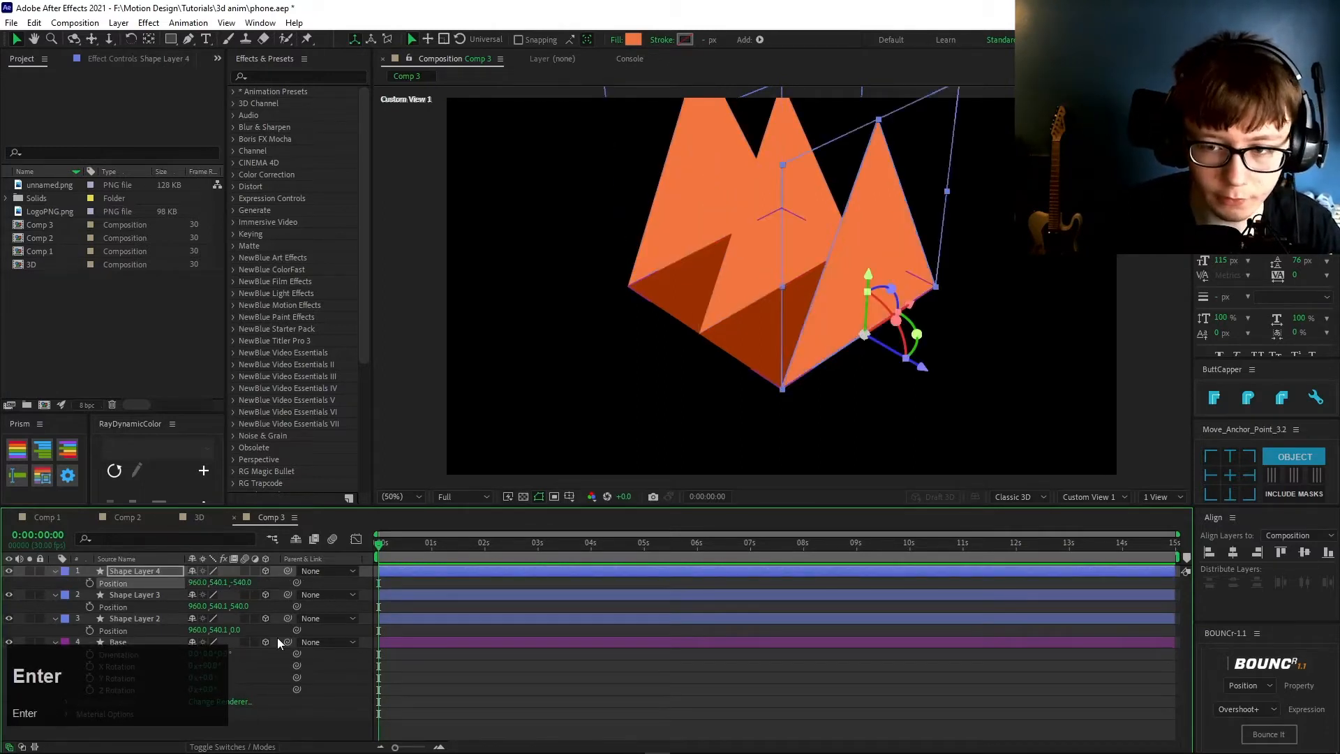
- Duplicate the central triangle, Shape Layer 2, and subtract 540 px from the copy's X position, placing it at 420
left_click(137, 617)
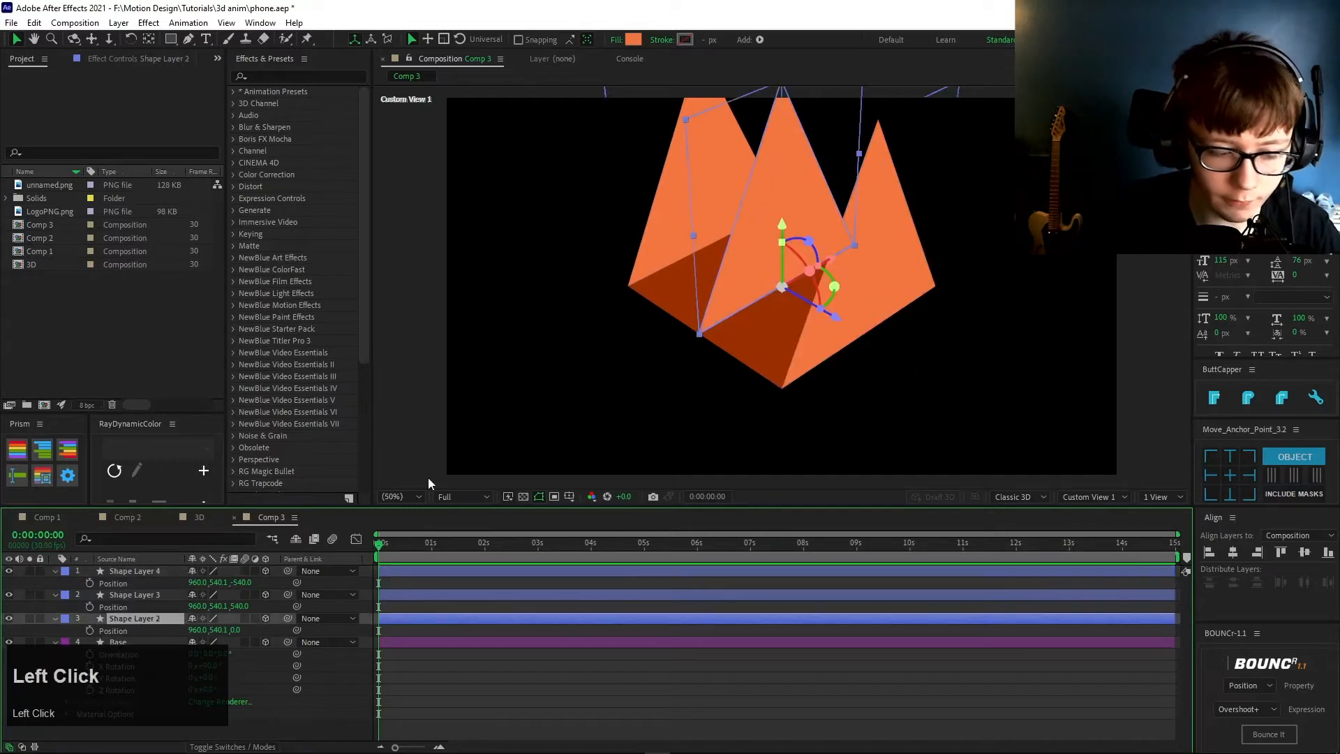
key("ctrl+d")
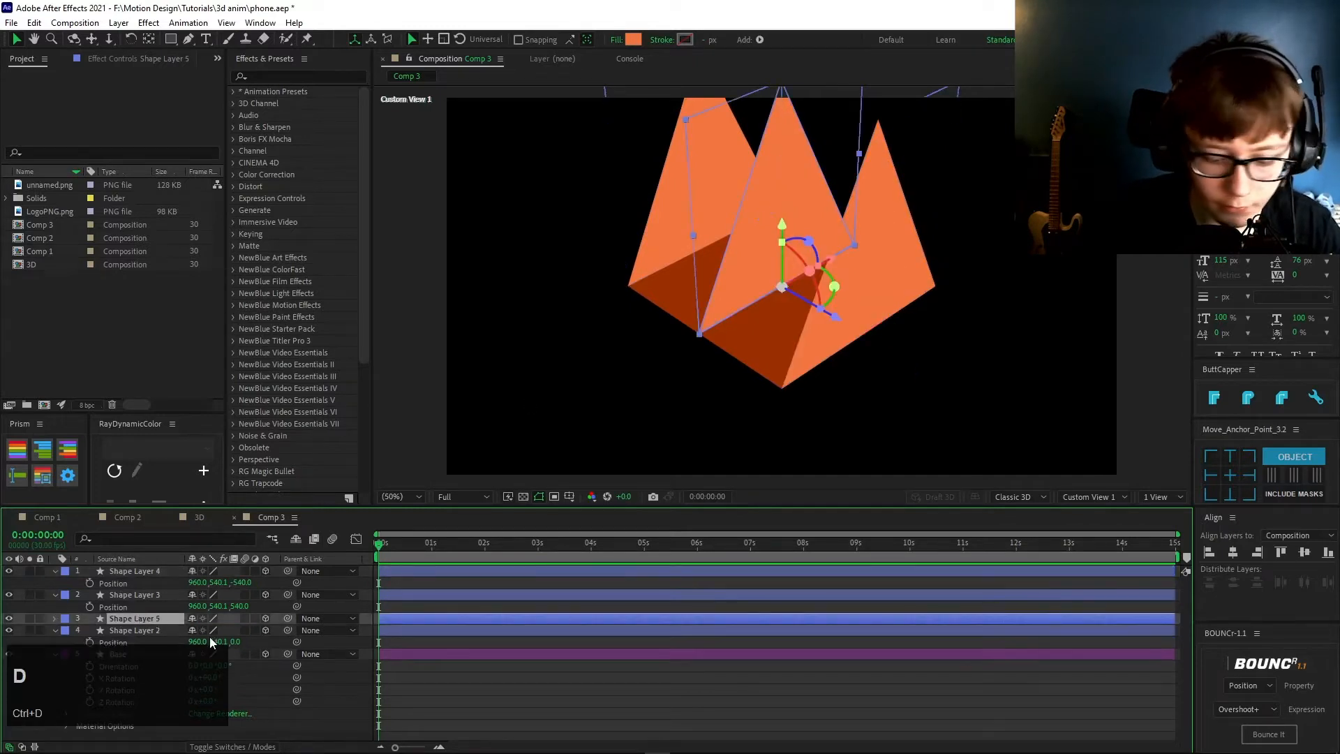
key("p")
left_click(204, 630)
key("Right")
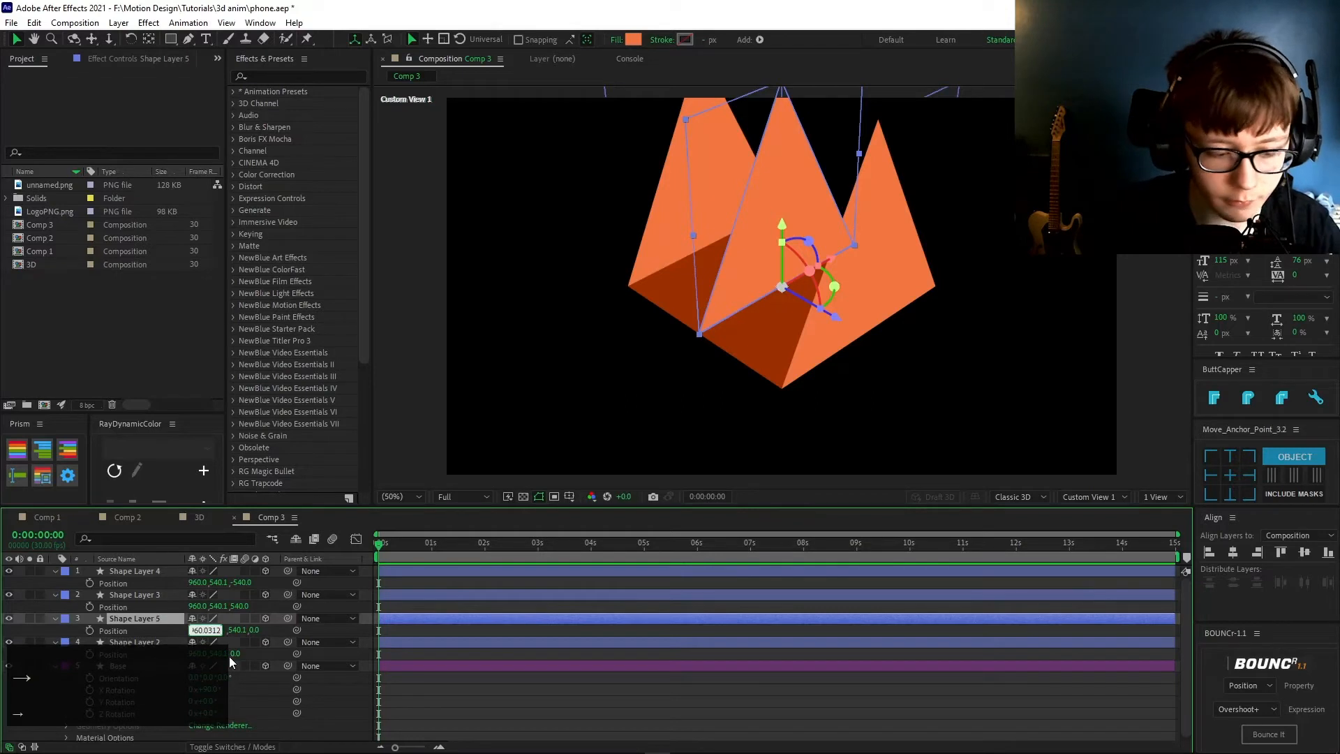
type("-540")
key("Return")
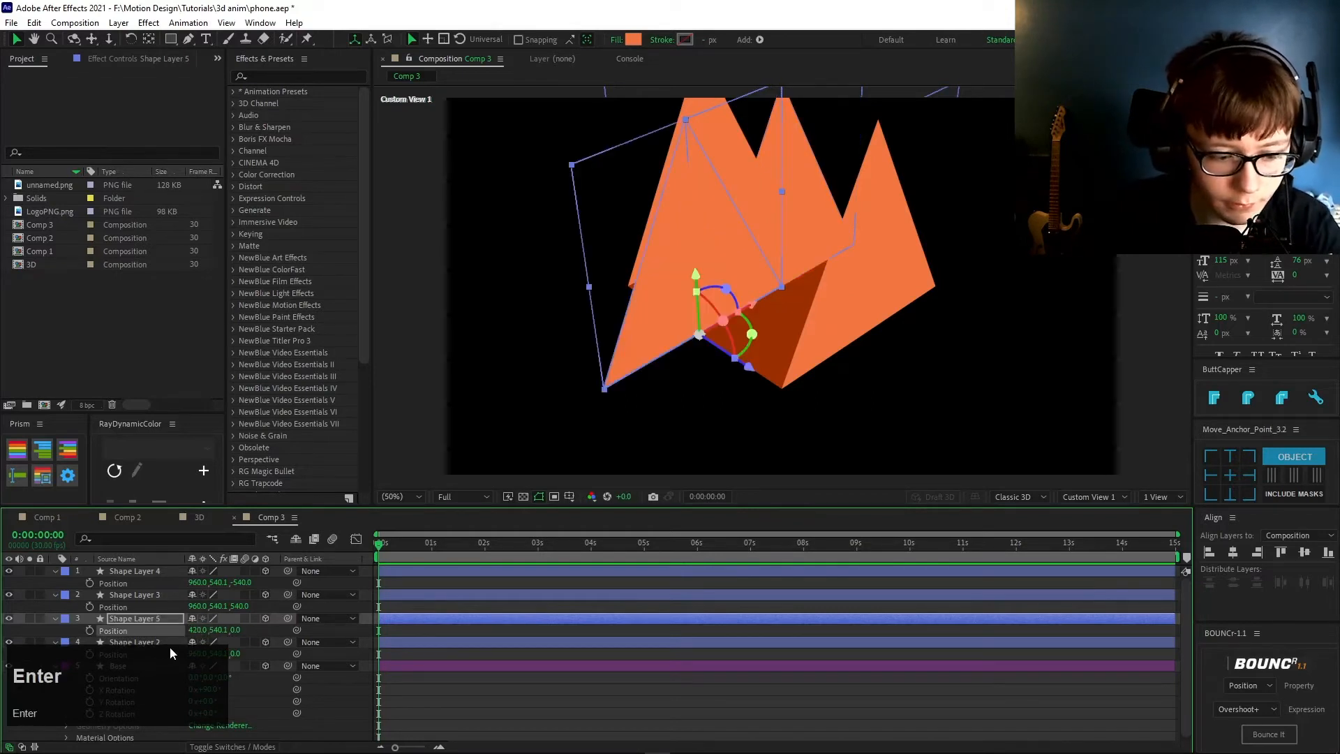
- Add 540 px to the X position of the original central triangle, Shape Layer 2
left_click(204, 653)
key("Right")
type("+540")
key("Return")
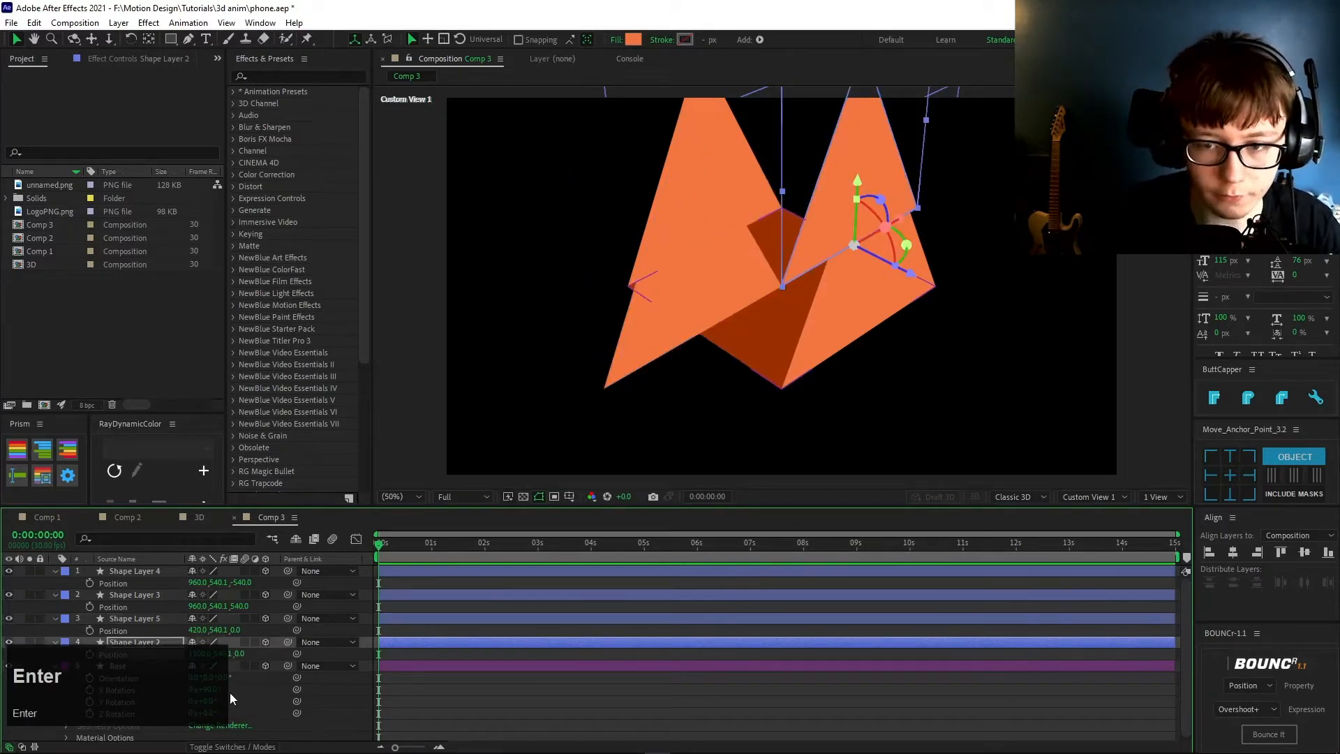
- Set the Y Rotation of the two side triangles, Shape Layer 5 and Shape Layer 2, to 90°
left_click(136, 617)
left_click(136, 642, "shift")
key("r")
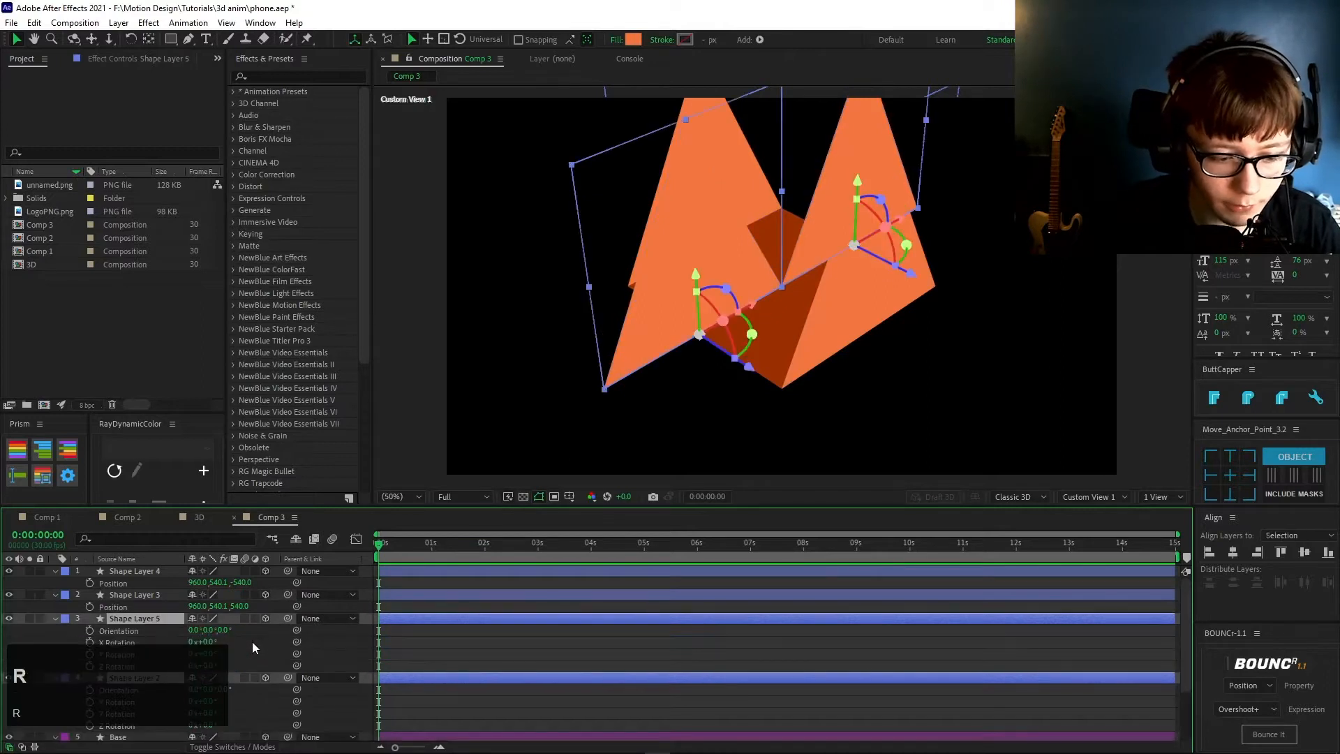
left_click_drag(204, 654, 256, 653)
left_click(206, 653)
key("Return")
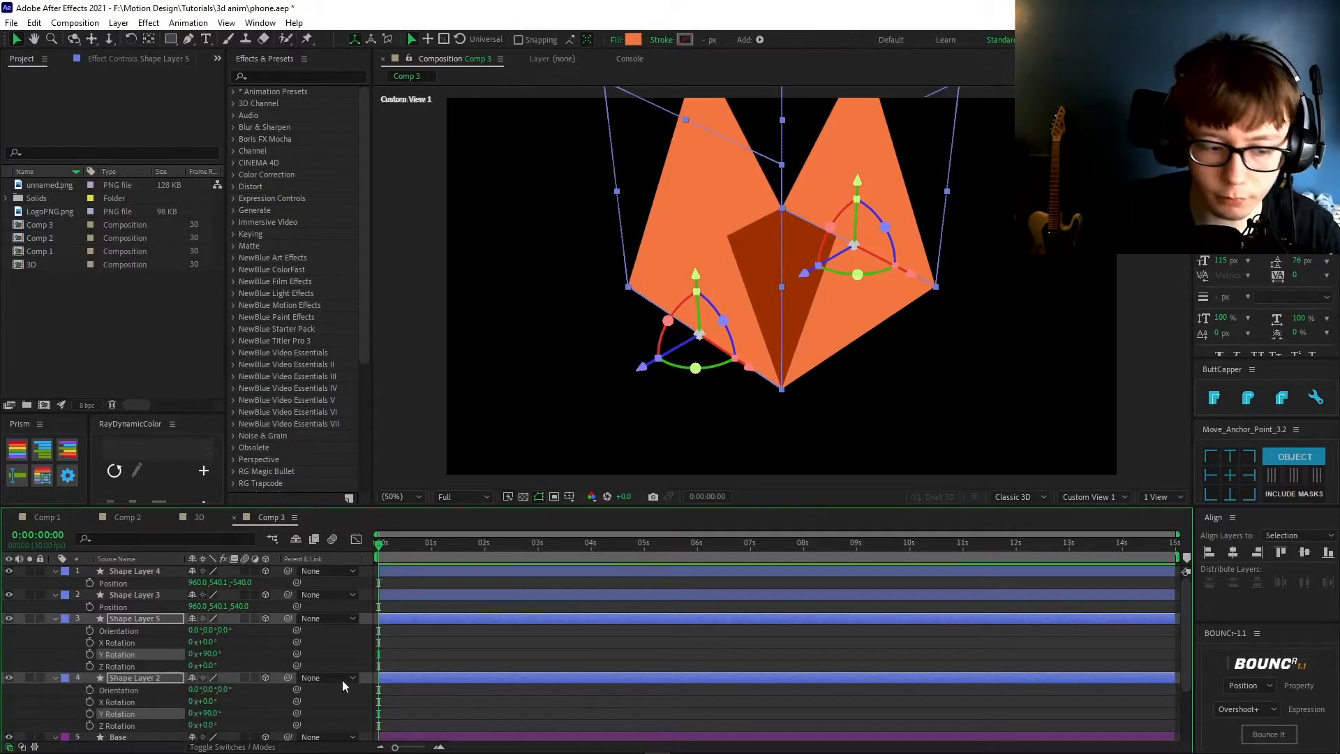
- Select the four triangle layers and collapse the expanded layer properties
left_click(451, 650)
key("s")
key("s")
left_click(160, 571)
left_click(155, 605, "shift")
key("r")
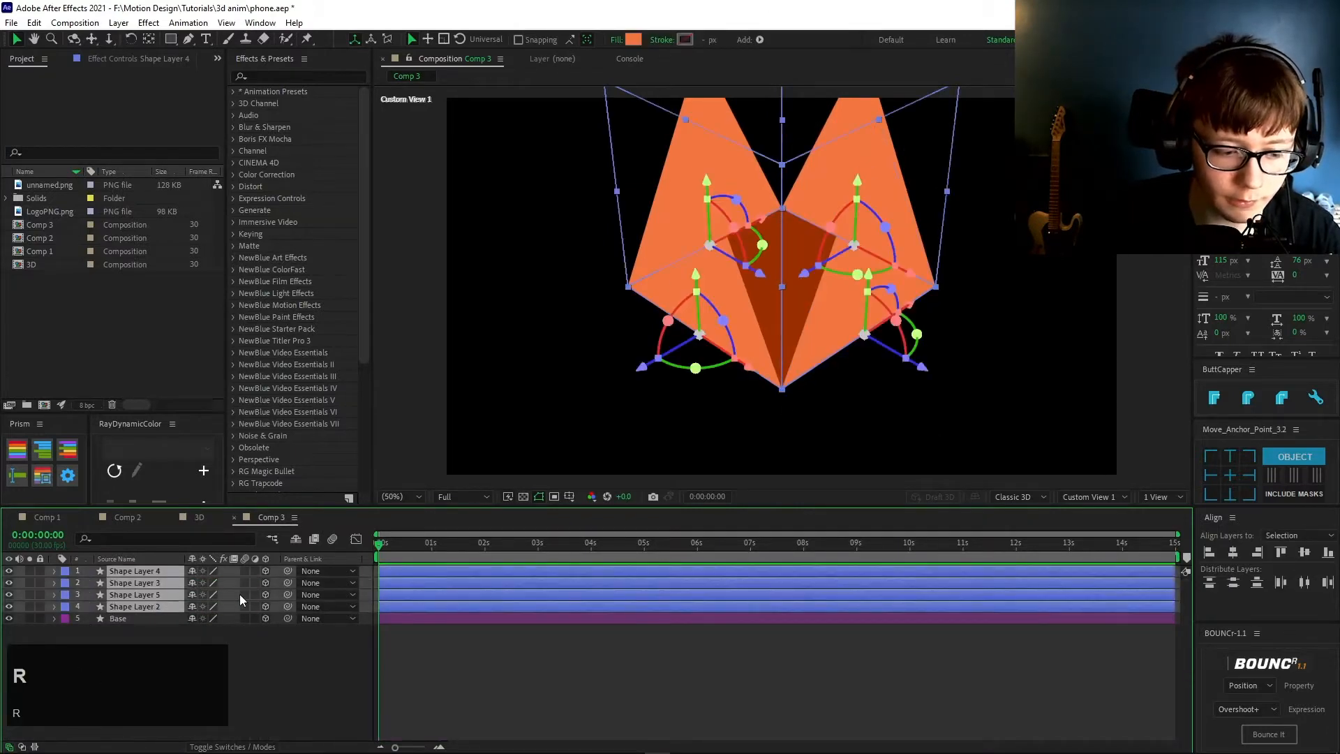
- Set the Z value of Shape Layer 5's Orientation to 30° to lean that side triangle inward
left_click(148, 594)
key("r")
left_click(222, 605)
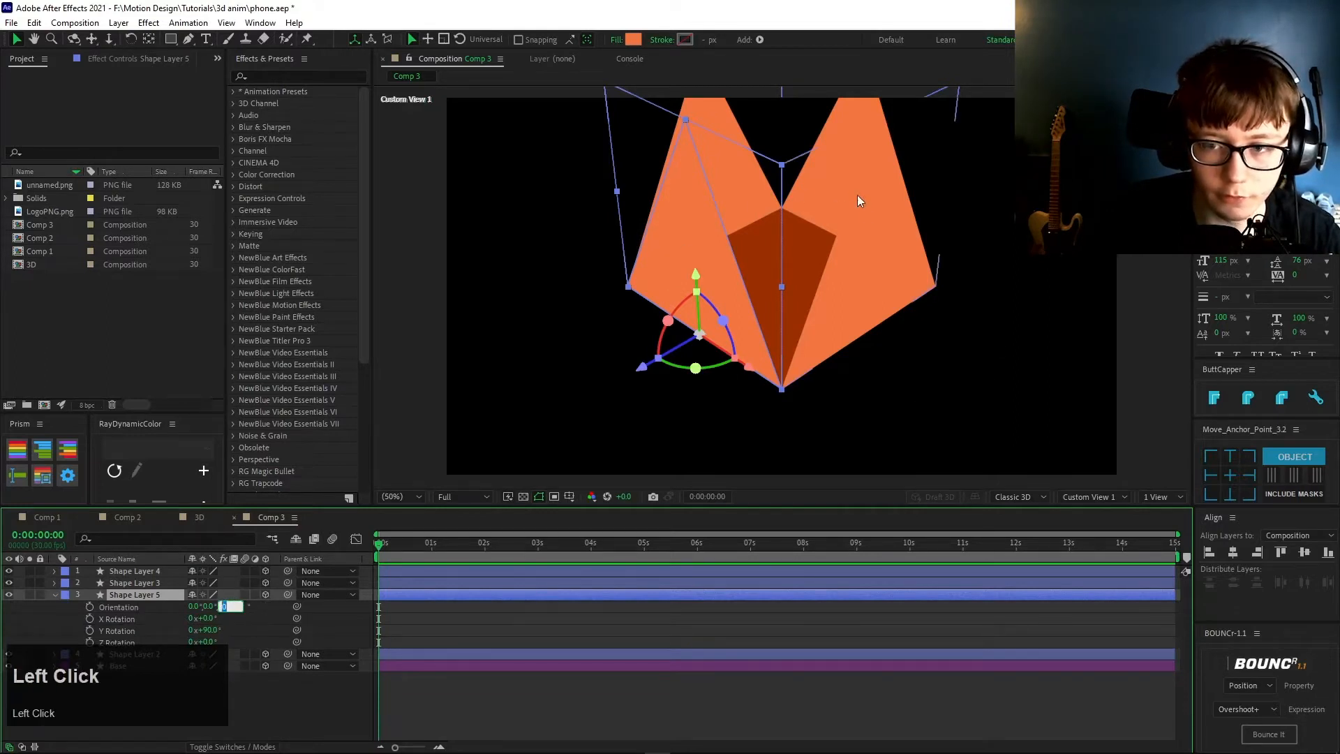
key("r")
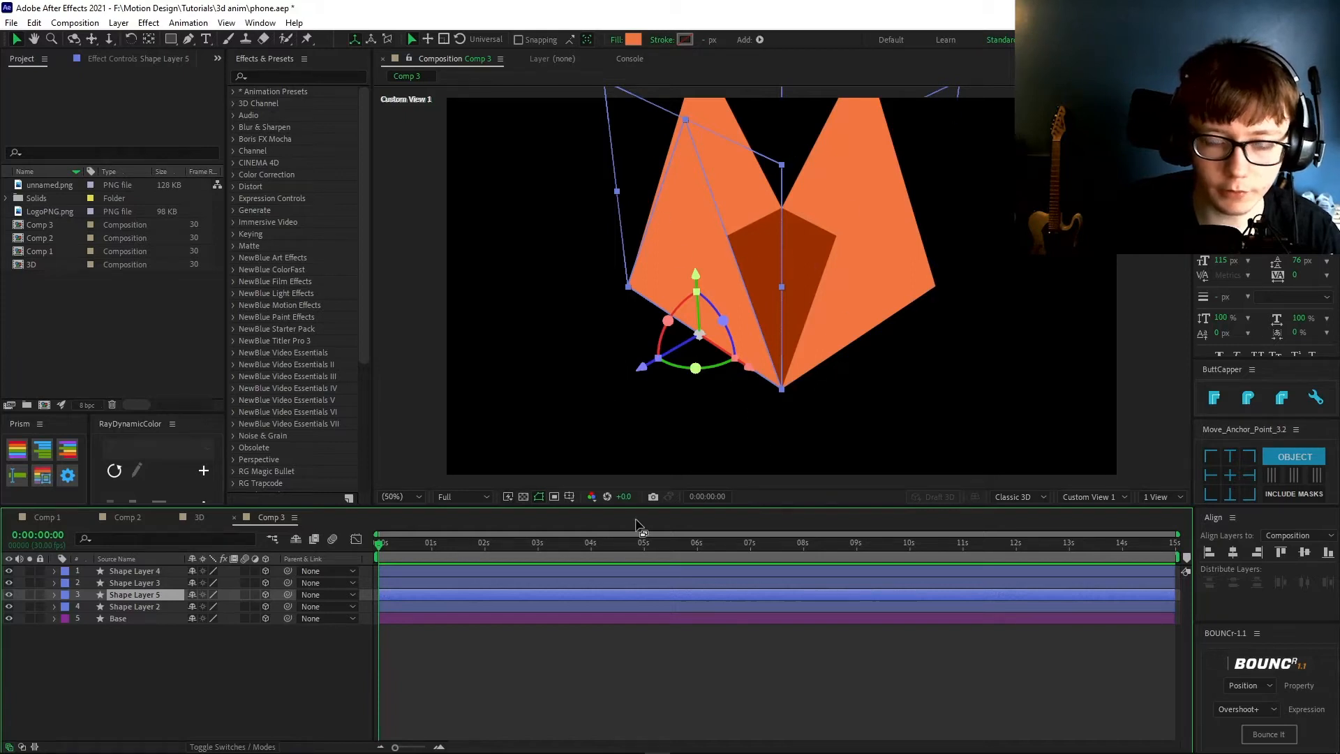
key("r")
left_click(221, 607)
type("30")
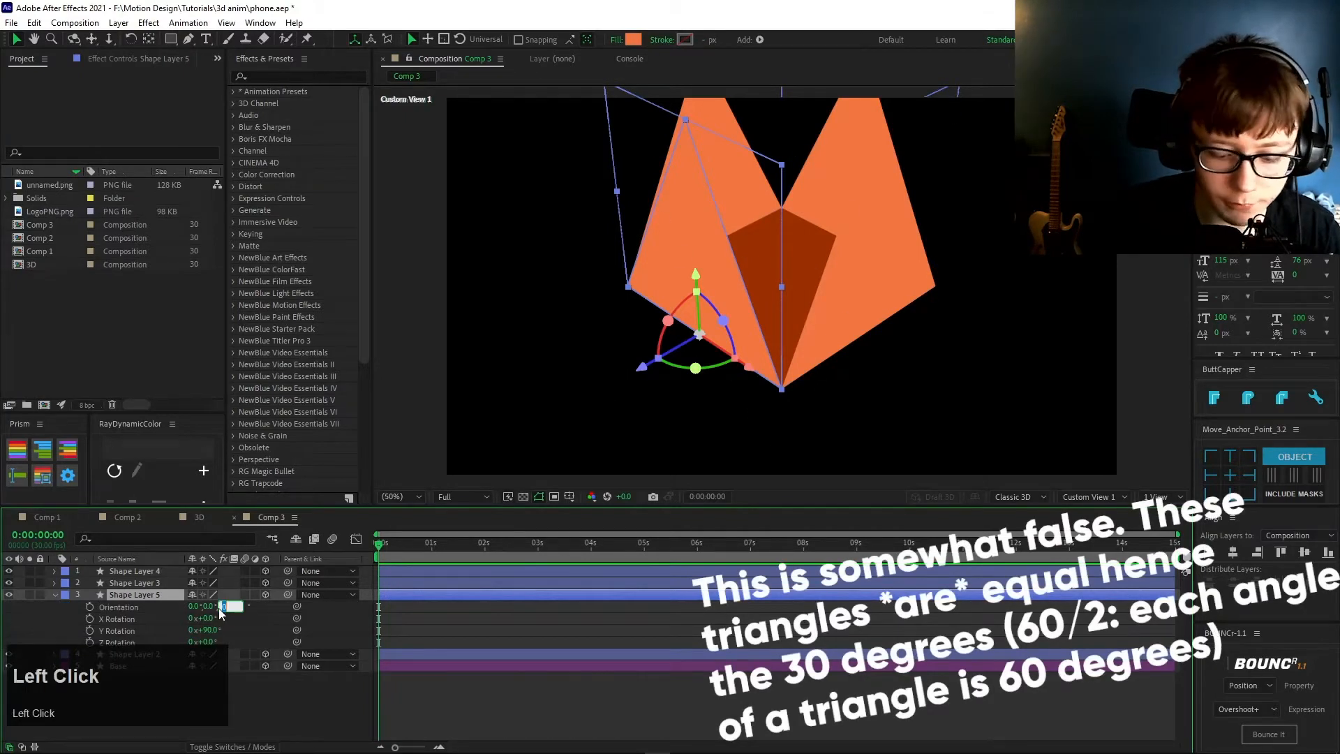
key("Return")
- Set the X value of Shape Layer 4's Orientation to -30° to lean that triangle inward
left_click(909, 261)
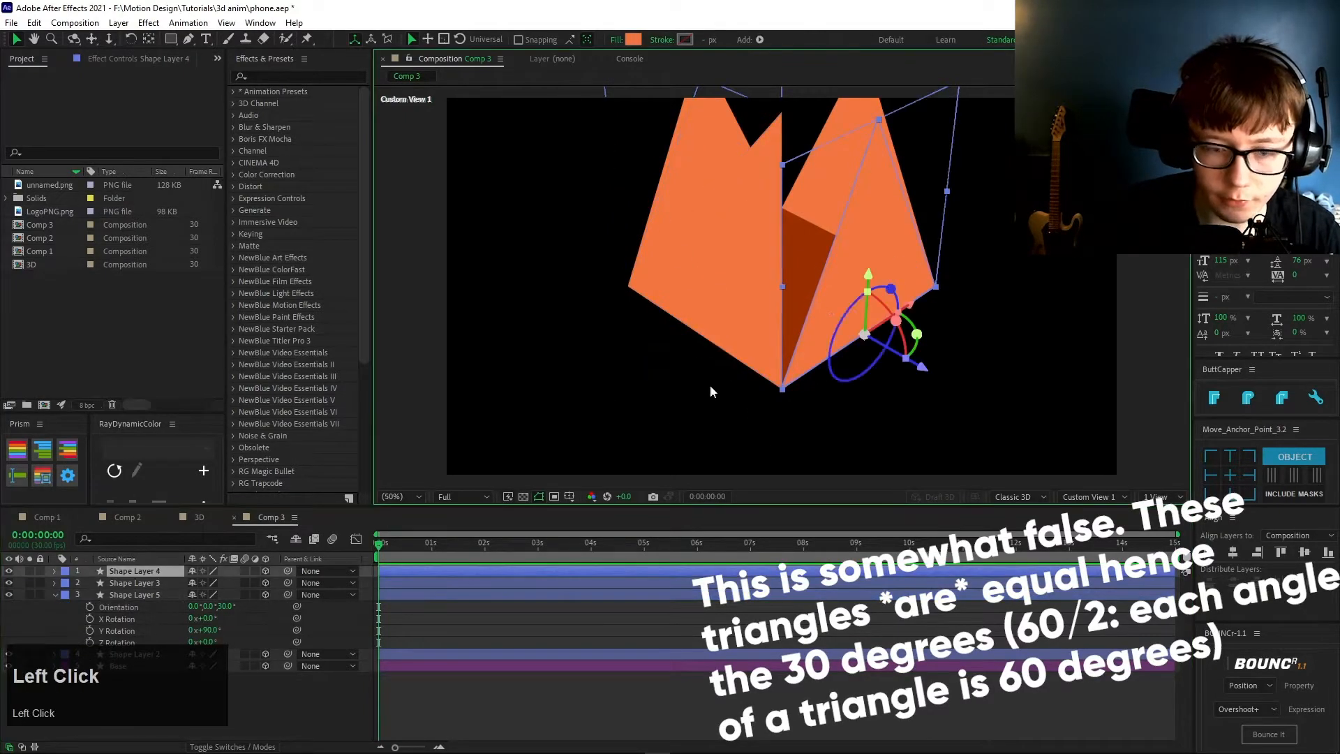
key("r")
left_click(194, 583)
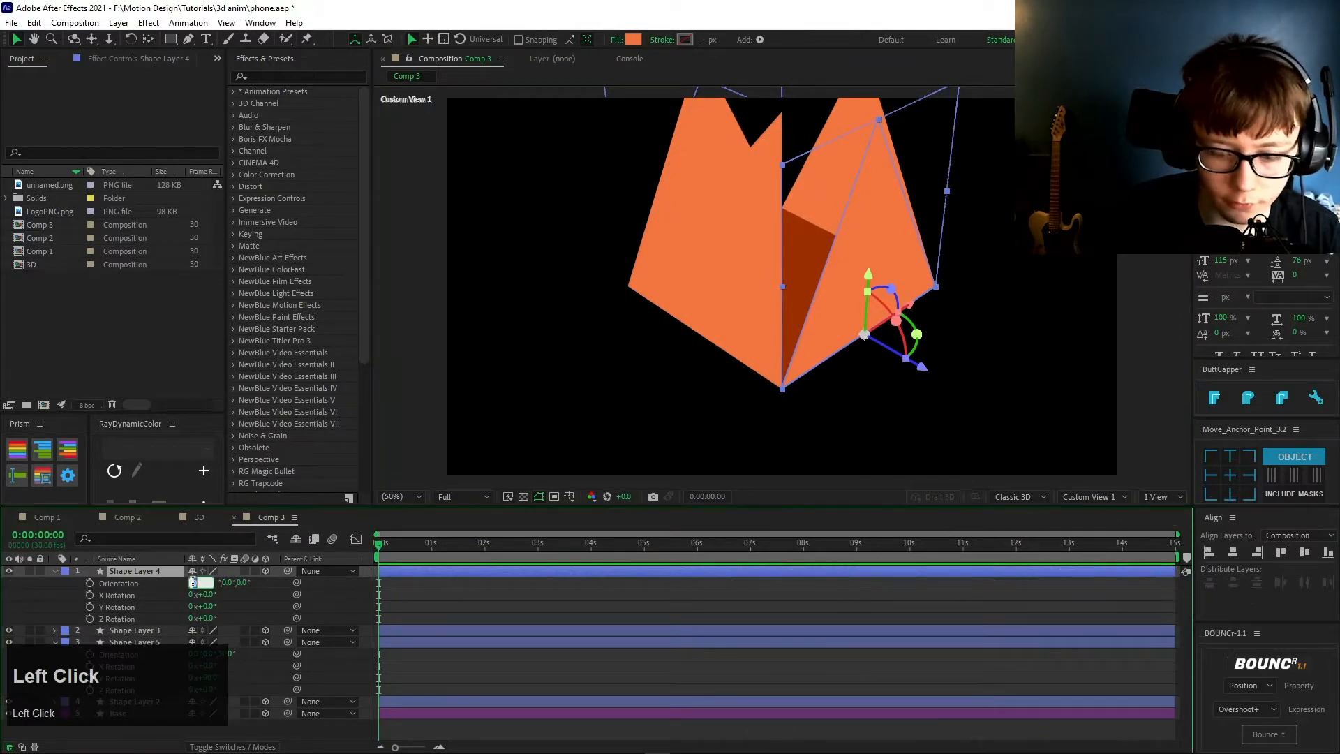
key("Return")
left_click(195, 583)
type("-30")
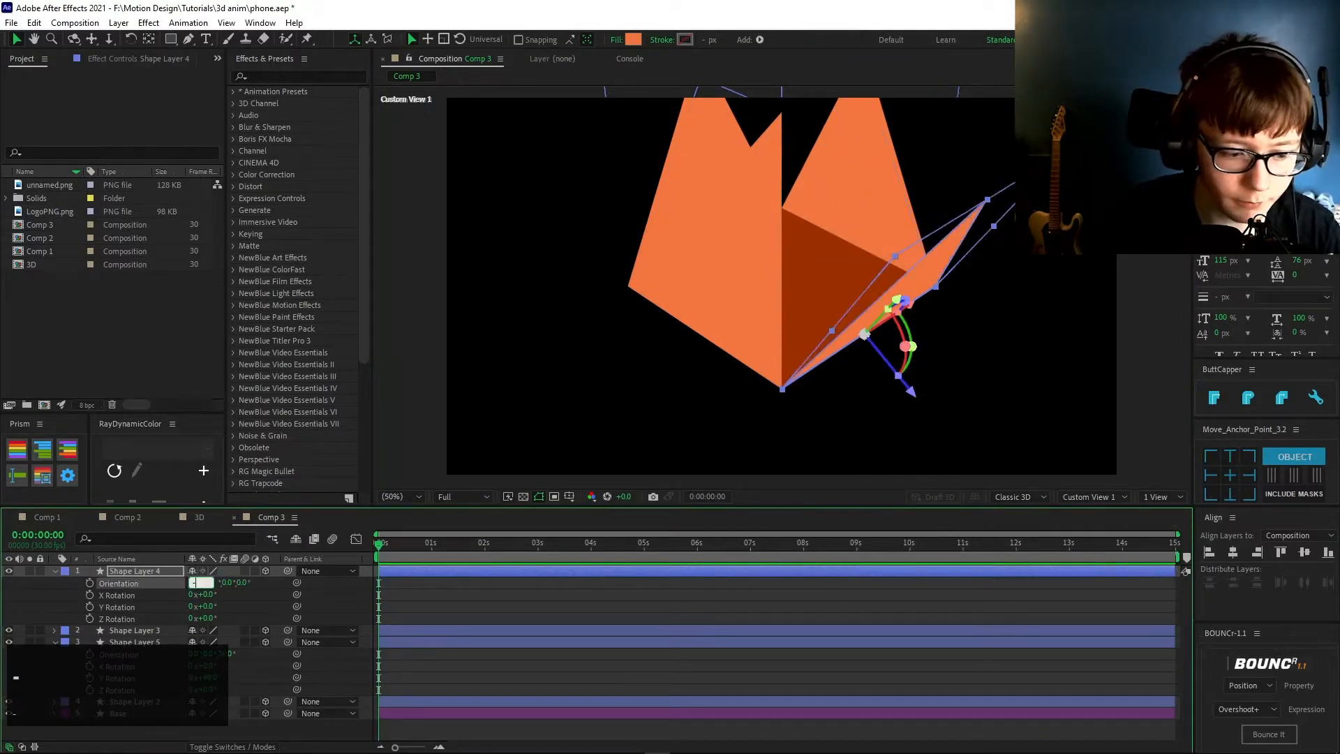
key("Return")
- Set the Z value of Shape Layer 2's Orientation to -30° to lean that side triangle inward
left_click(881, 126)
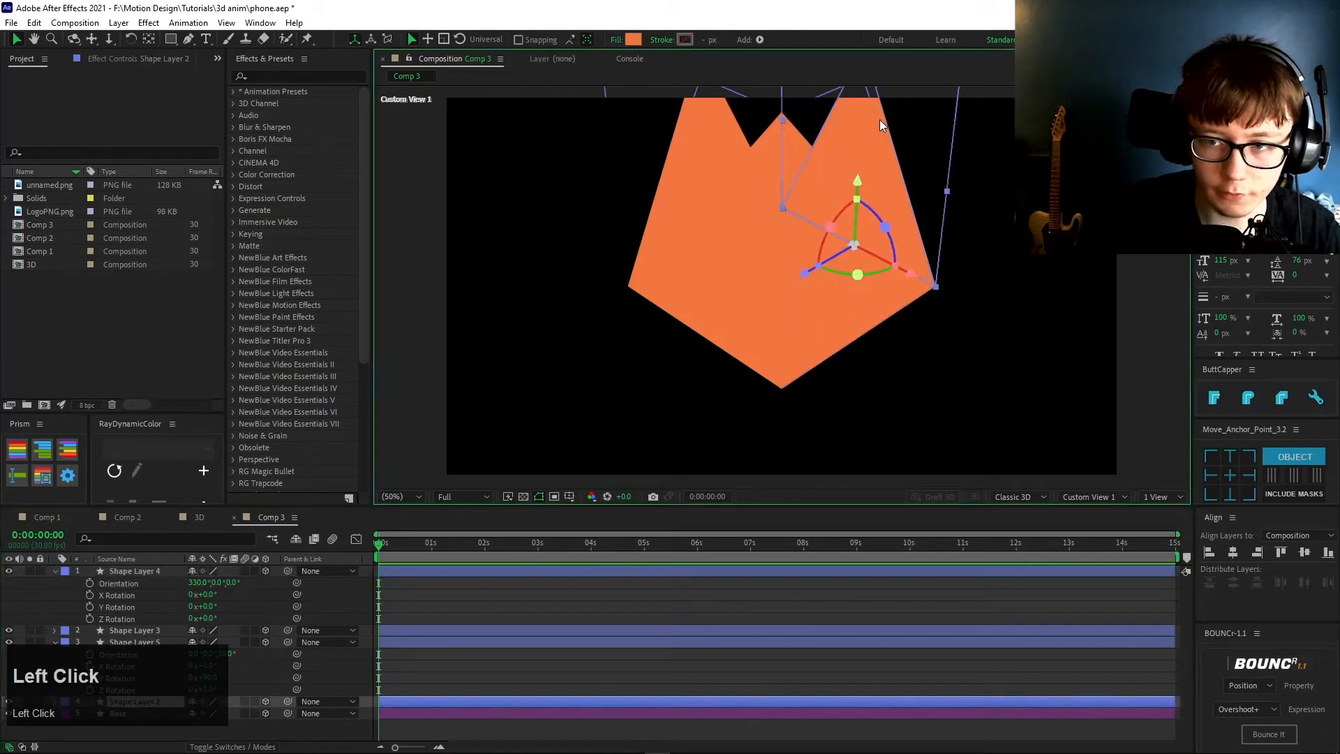
key("r")
left_click(231, 713)
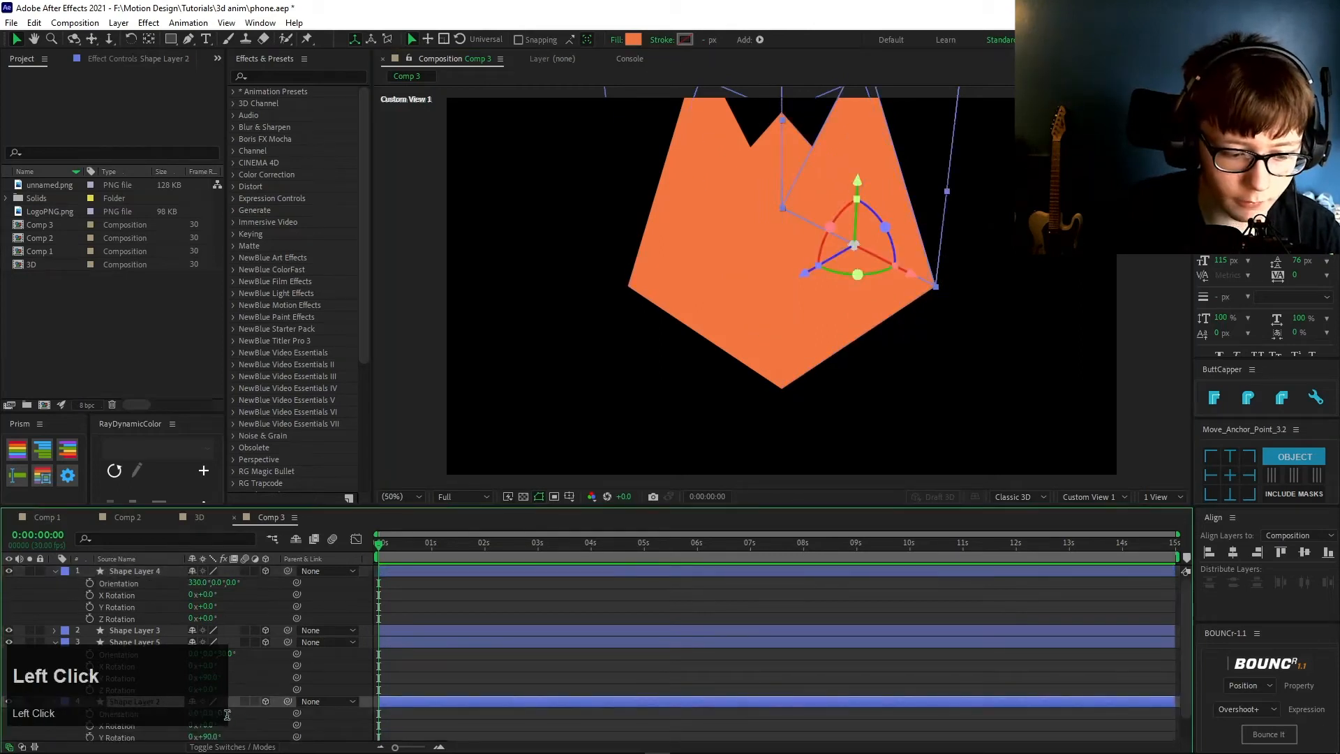
type("30")
key("Return")
left_click(229, 713)
type("-30")
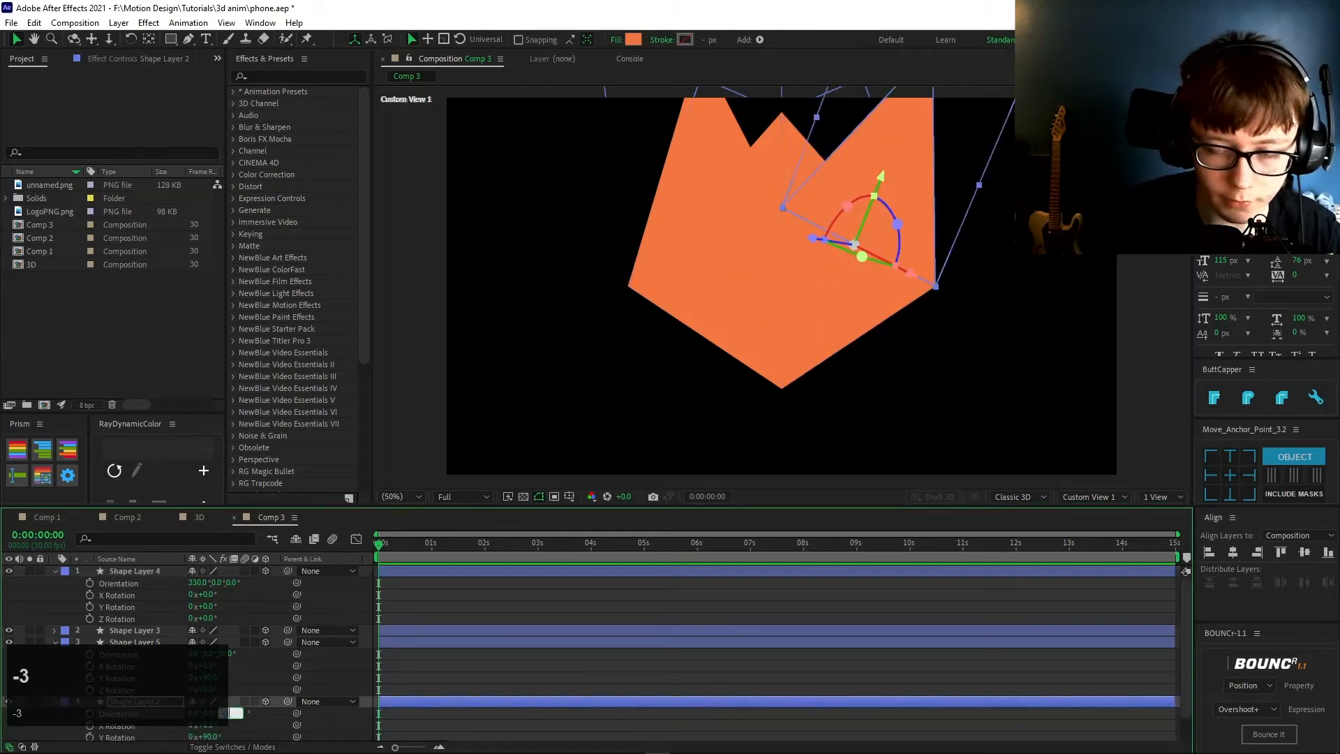
key("Return")
- Set the X value of Shape Layer 3's Orientation to 30° and collapse the expanded layer properties
left_click(684, 122)
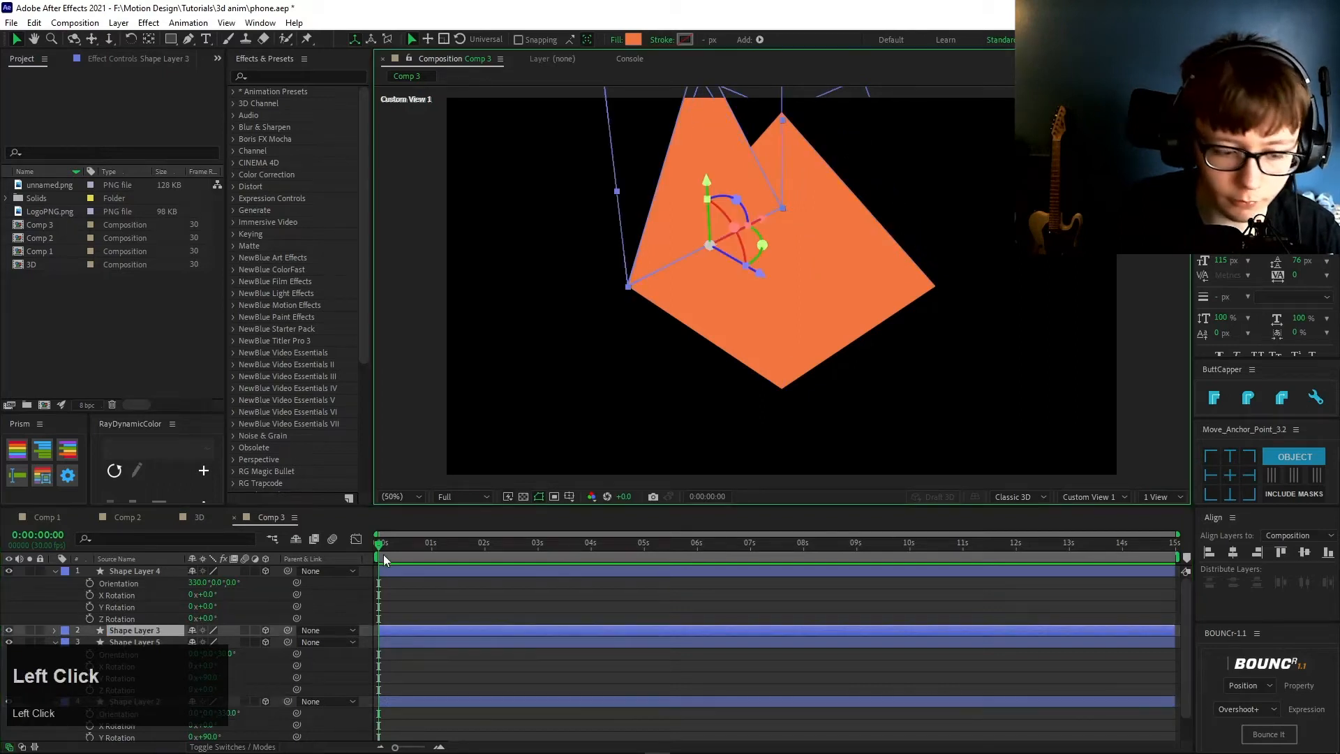
key("r")
key("Return")
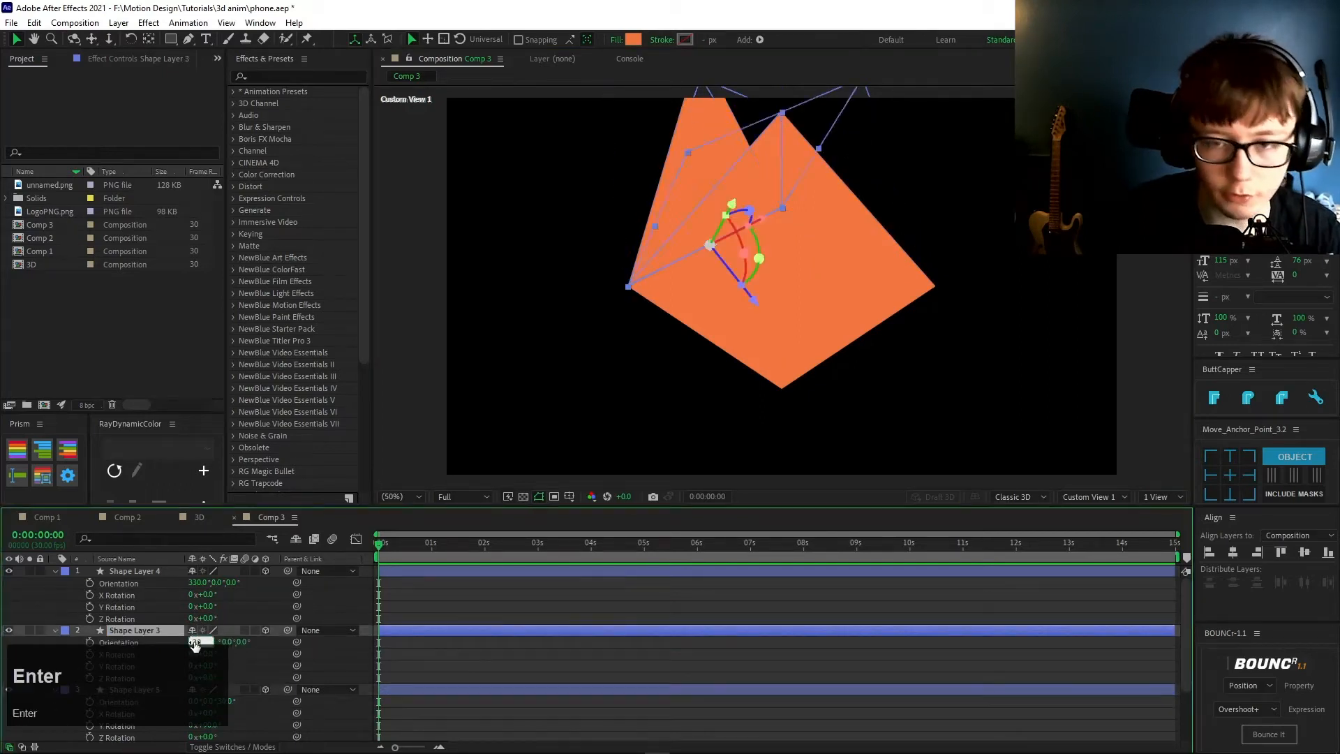
key("s")
key("s")
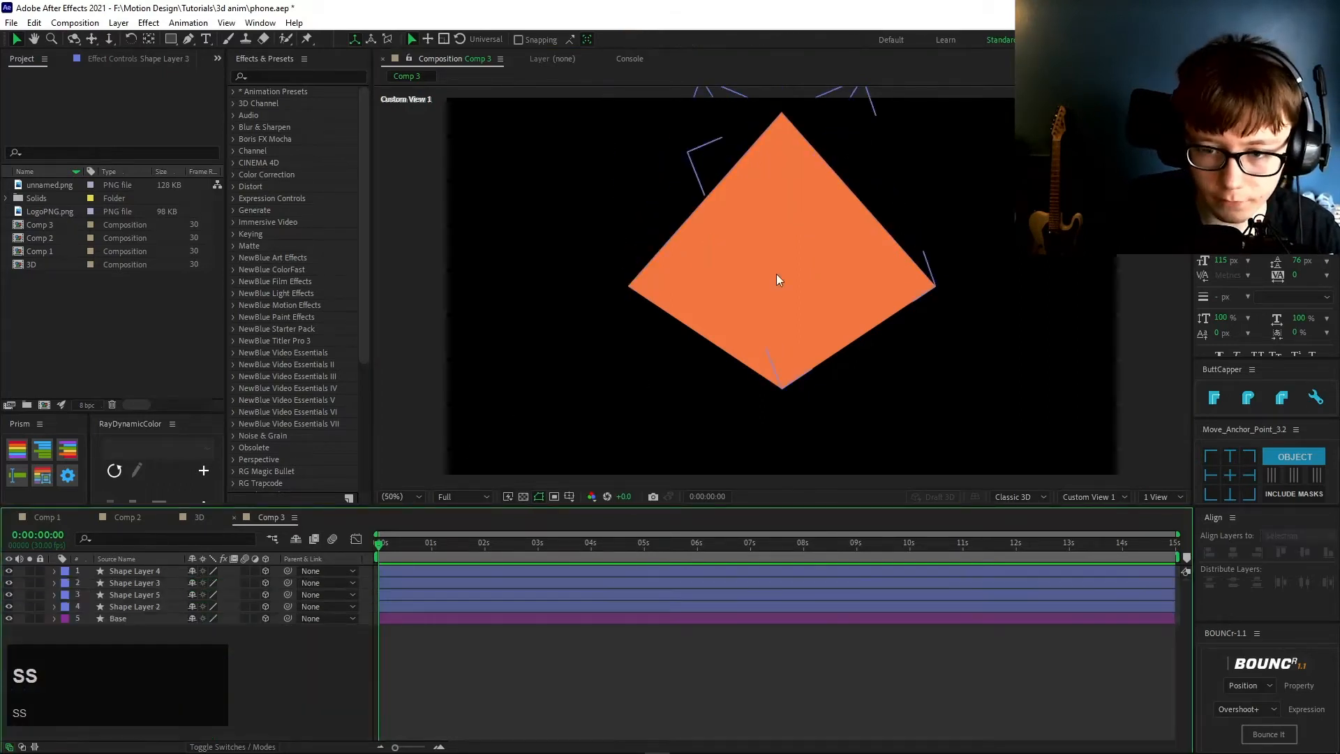
- Change Shape Layer 4's fill to a deeper, more saturated orange to shade that face
left_click(744, 204)
left_click(633, 39)
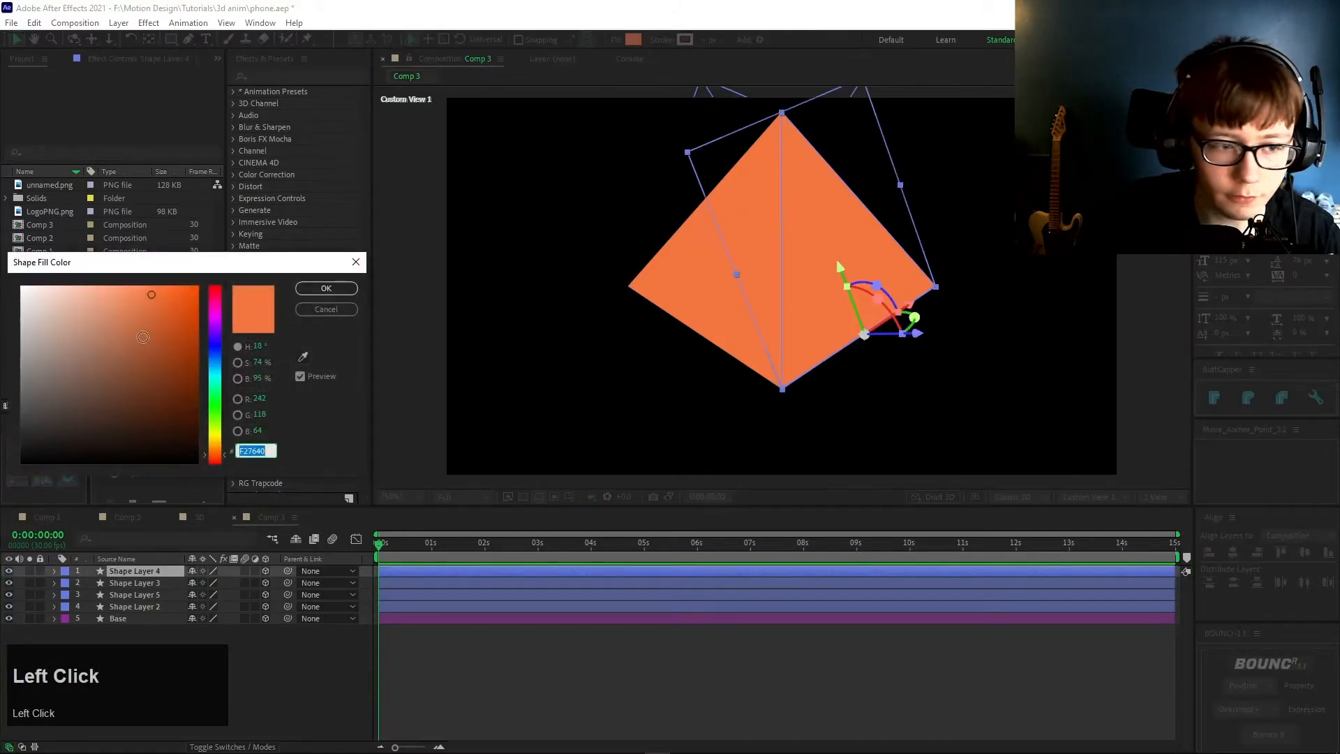
left_click(175, 302)
left_click(325, 308)
- Add a camera to the composition with its default settings
right_click(212, 691)
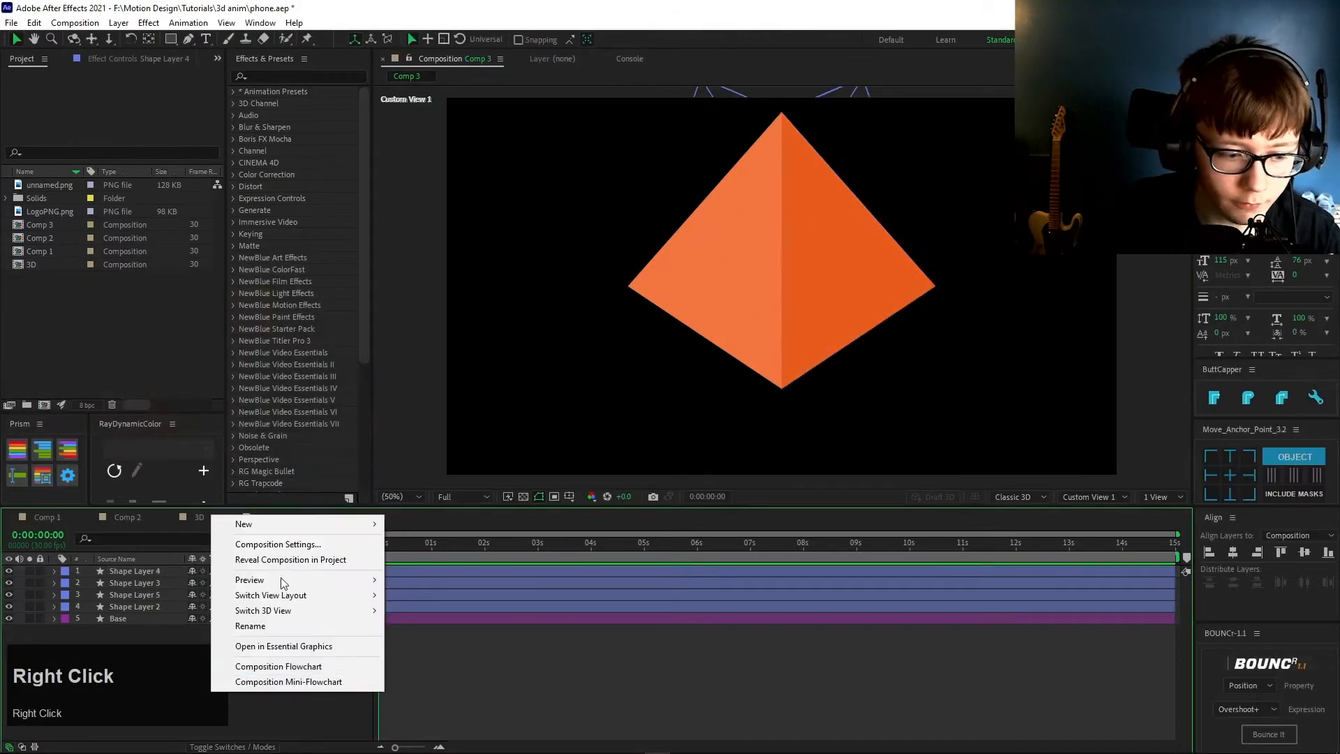
left_click(244, 523)
left_click(504, 589)
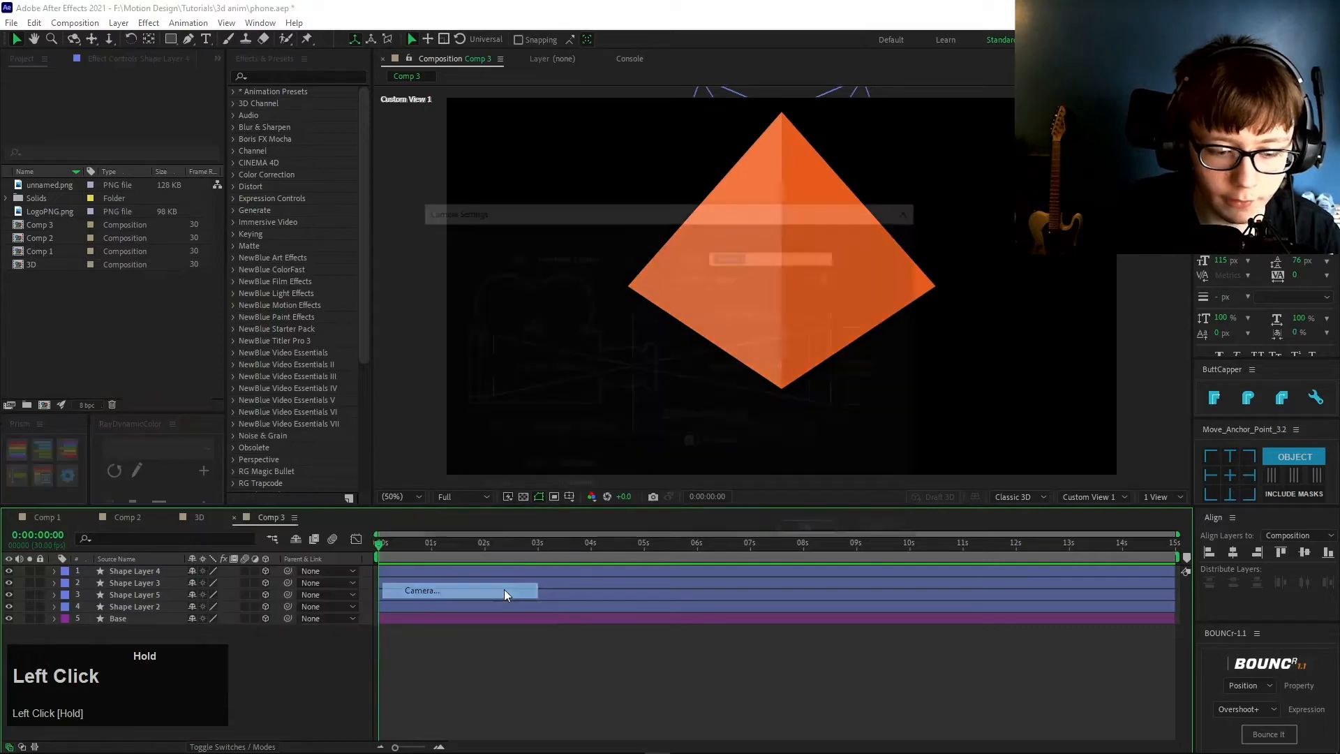
left_click(799, 533)
- Add a null object as the camera's parent and view the scene through the active camera
right_click(335, 663)
mouse_move(389, 530)
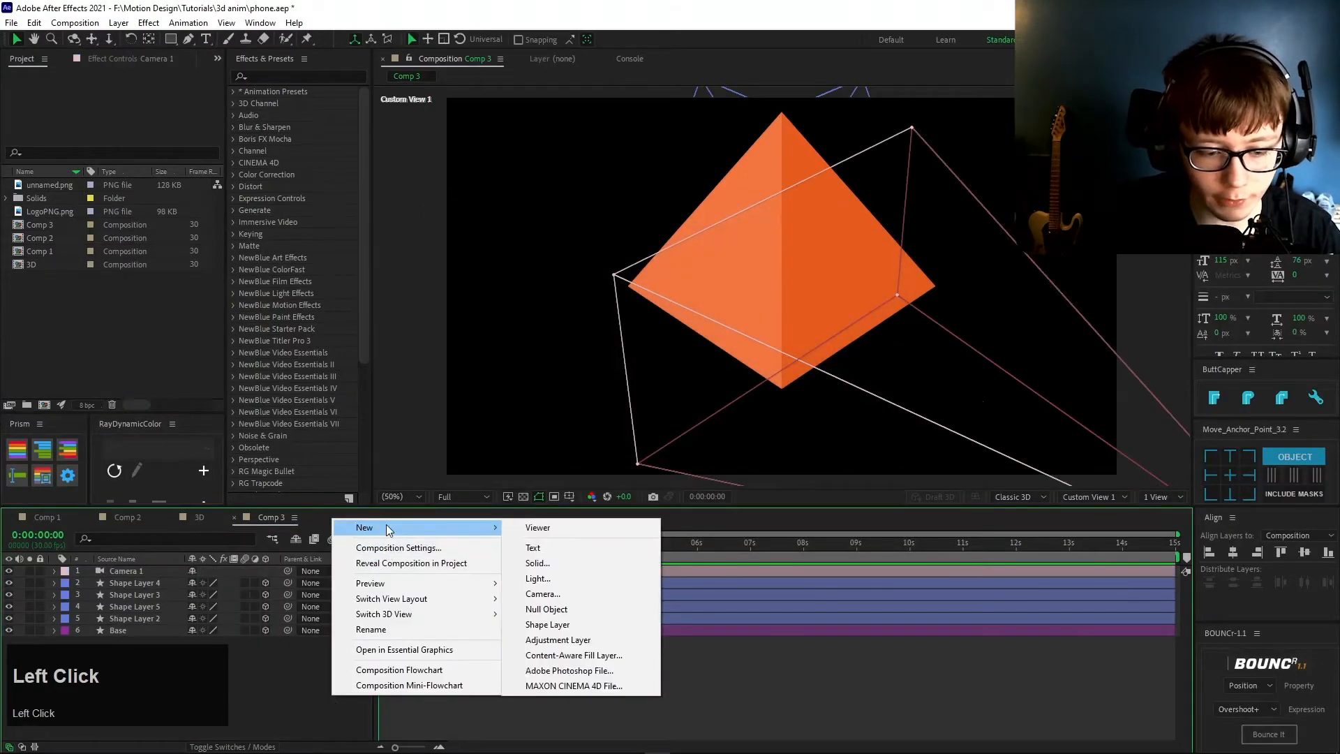
left_click(593, 607)
left_click(1083, 497)
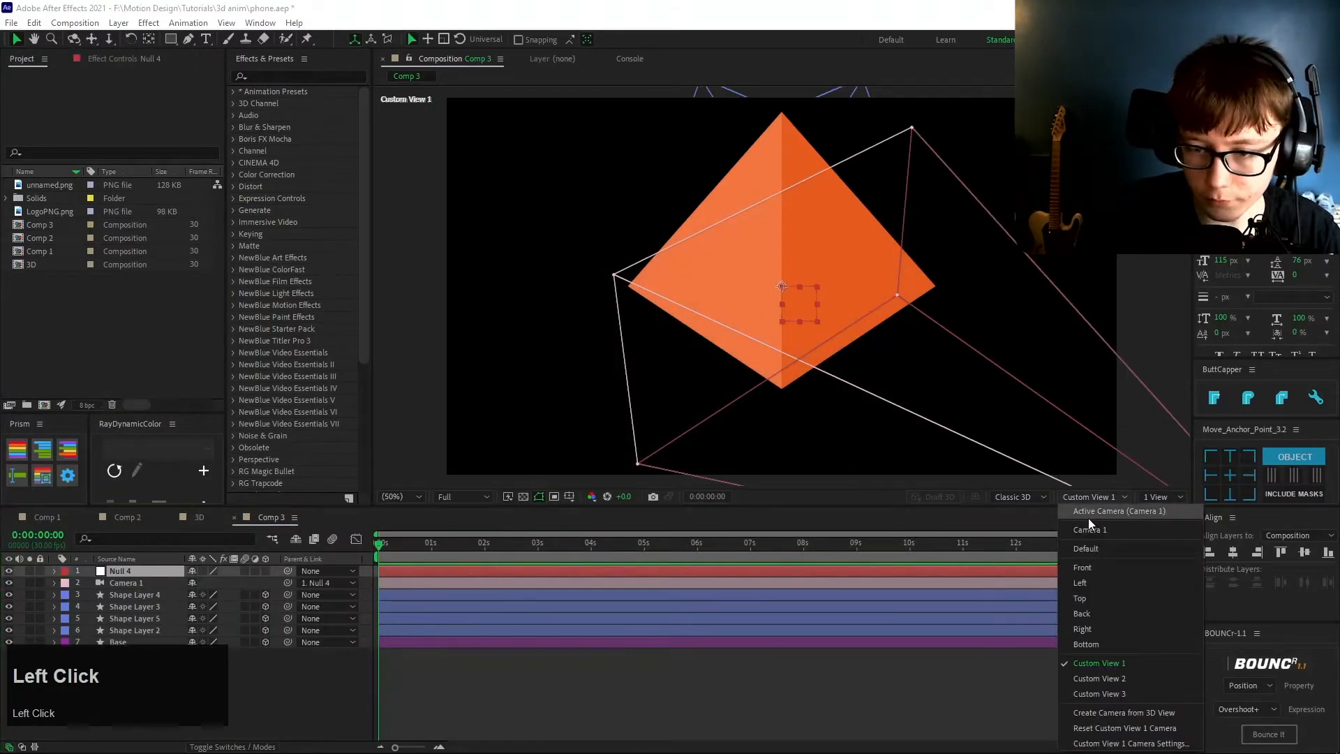
left_click(1087, 518)
- Make the camera's null a 3D layer and rotate it about X and Y to orbit around the pyramid
key("r")
left_click(265, 571)
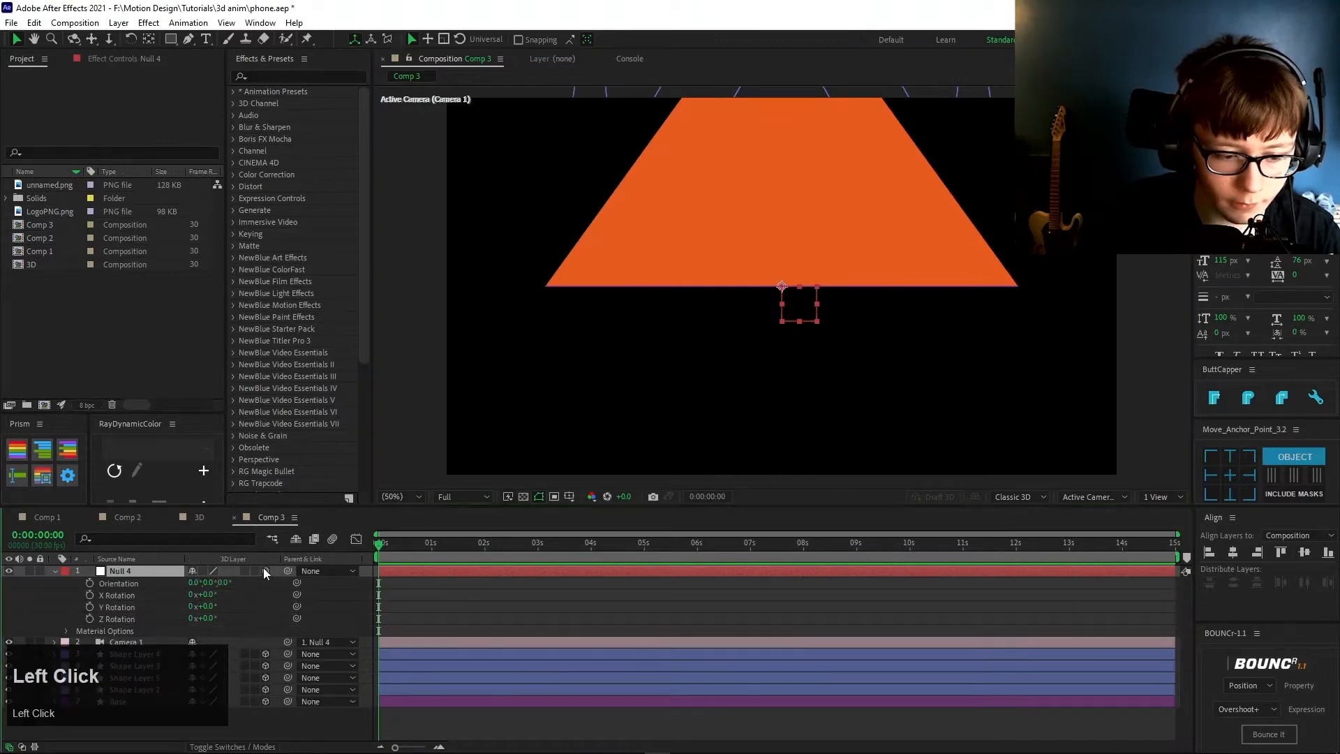
left_click_drag(208, 607, 344, 583)
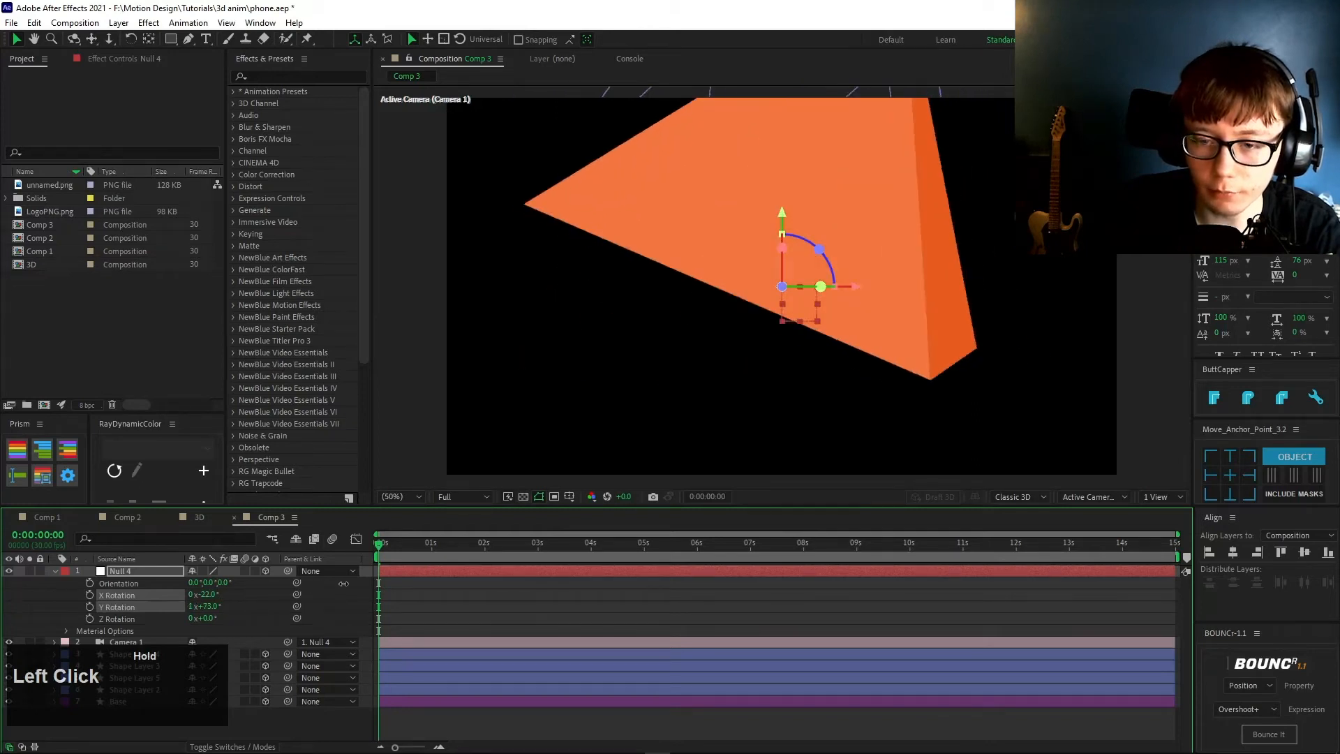
- Delete the null object that controls the camera
left_click(139, 573)
key("Delete")
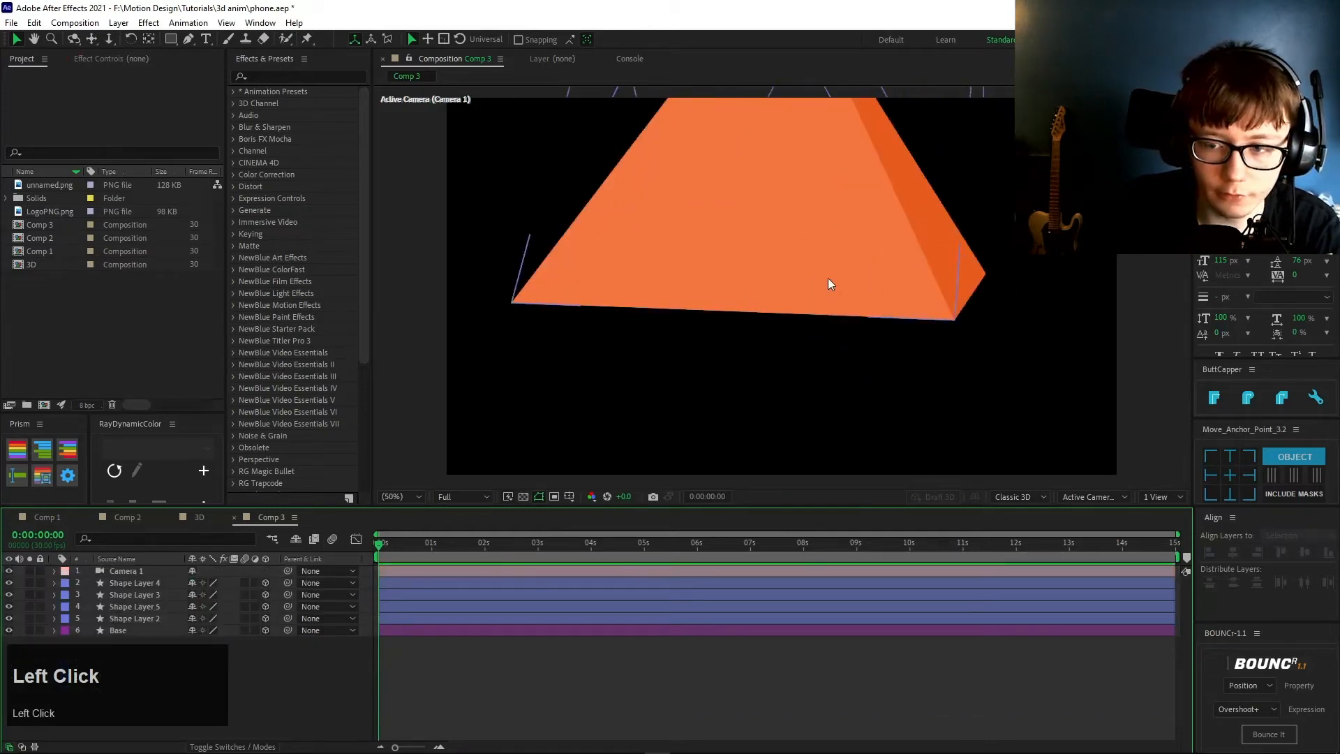
left_click(127, 570)
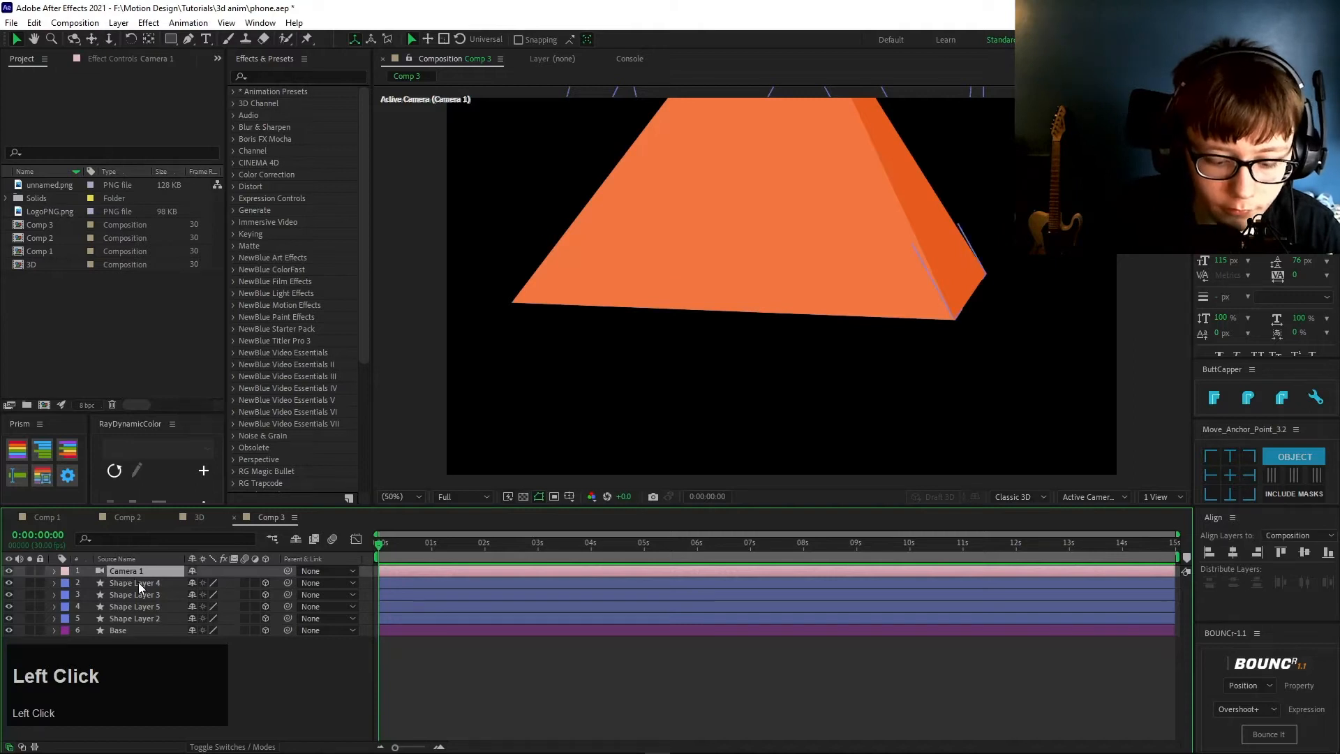
left_click(175, 656)
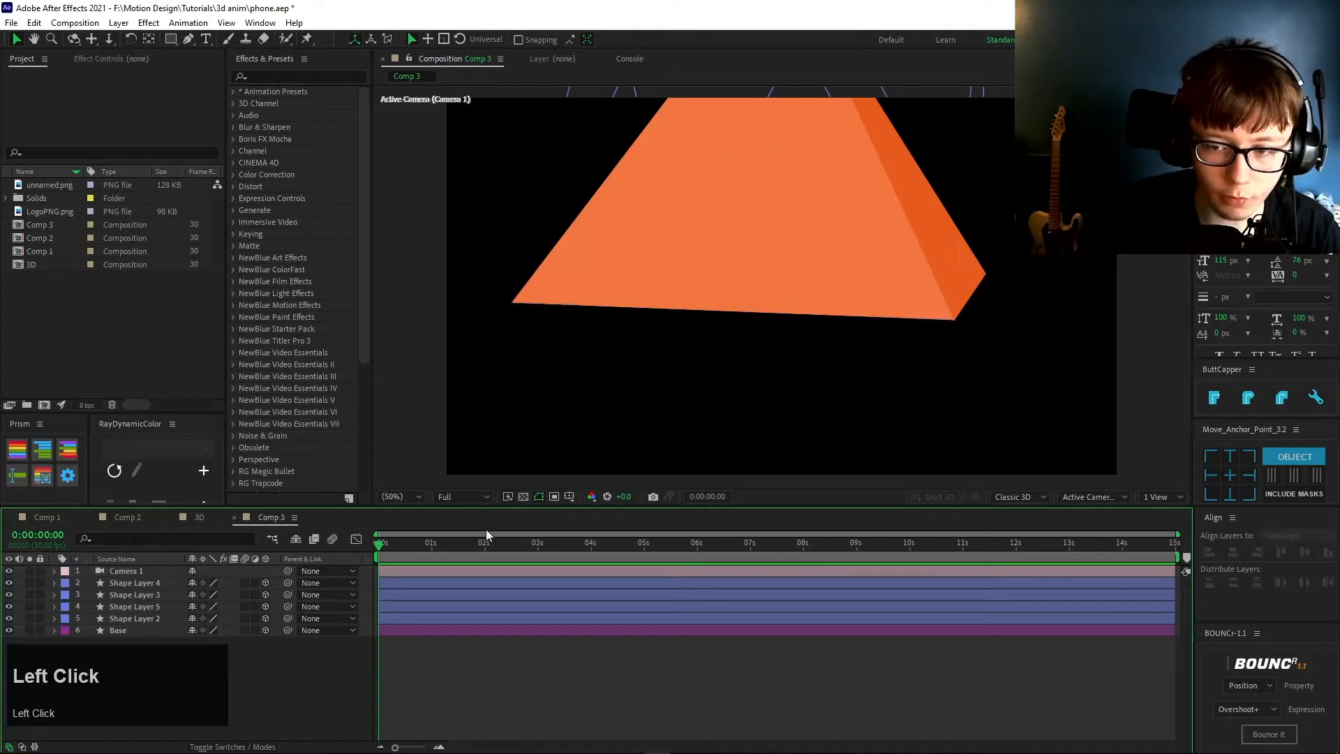
- Add a new null object below the camera and parent the four triangles and the Base layer to it
right_click(164, 692)
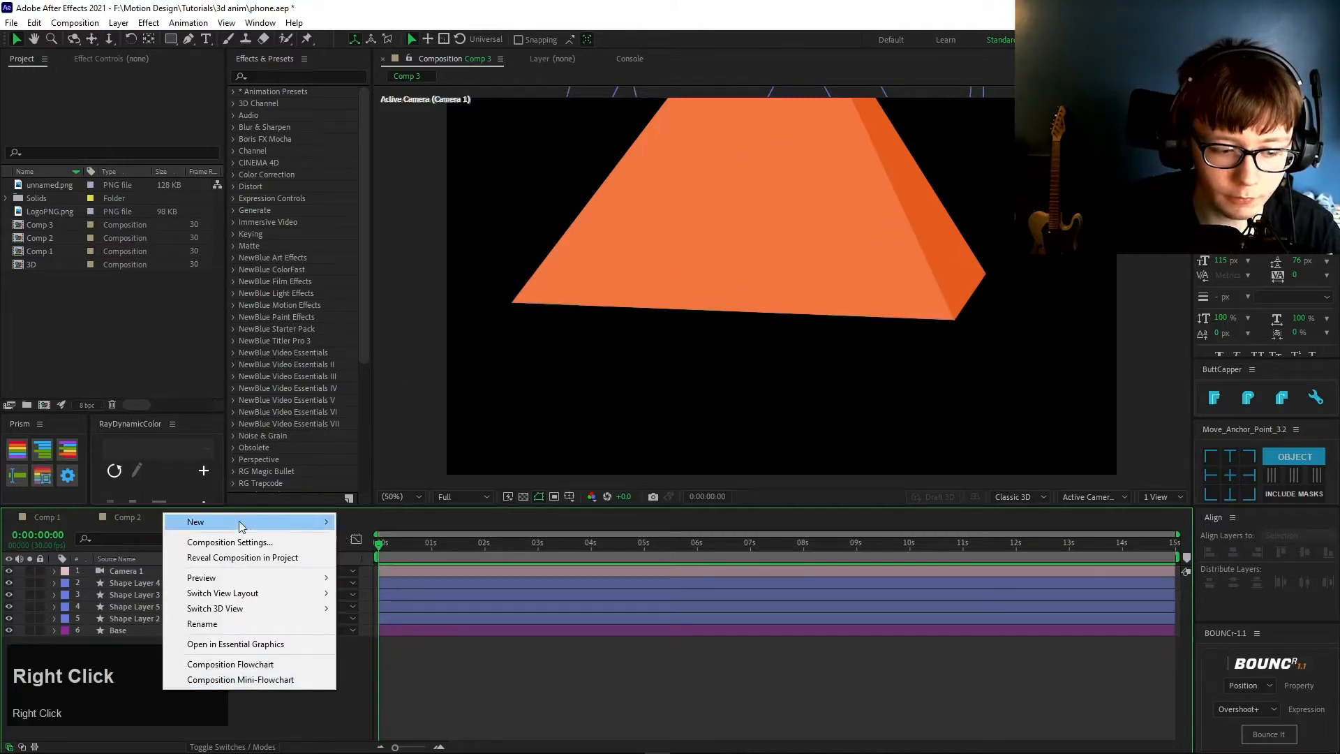
left_click(265, 524)
left_click(377, 604)
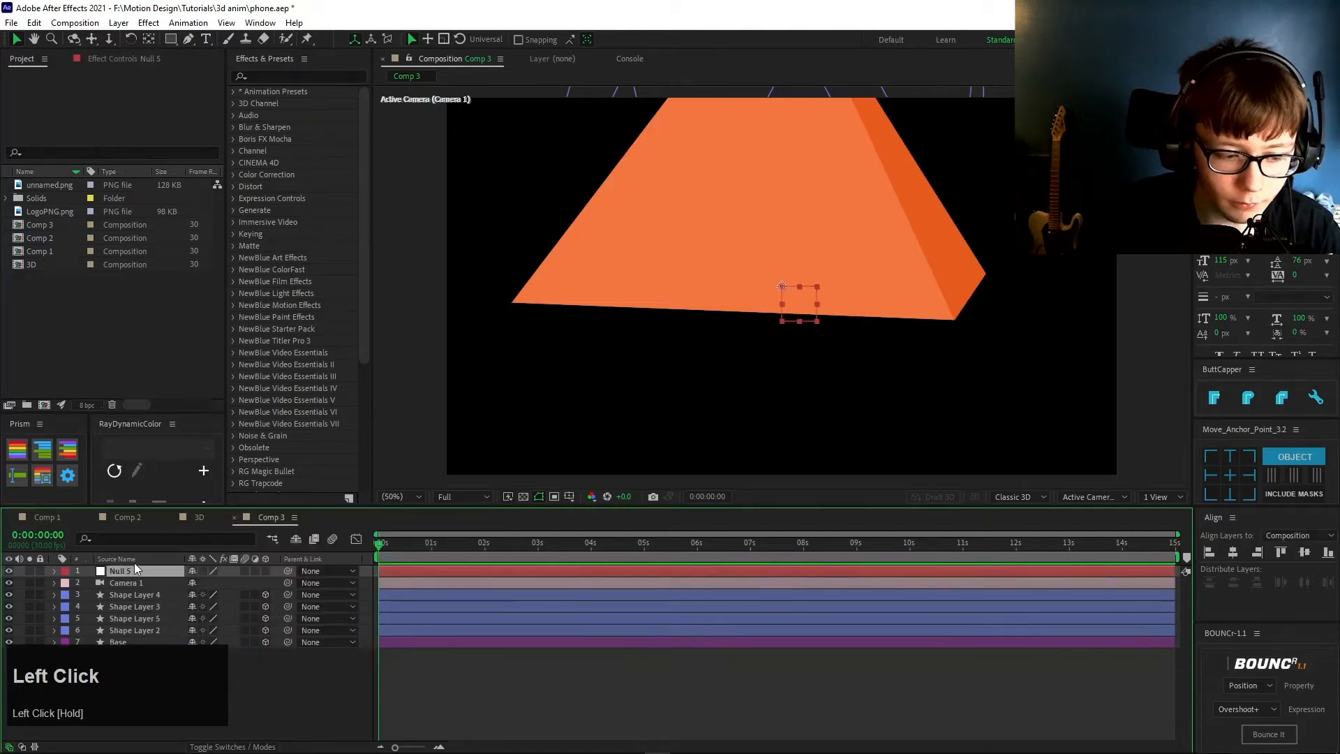
left_click_drag(224, 694, 120, 594)
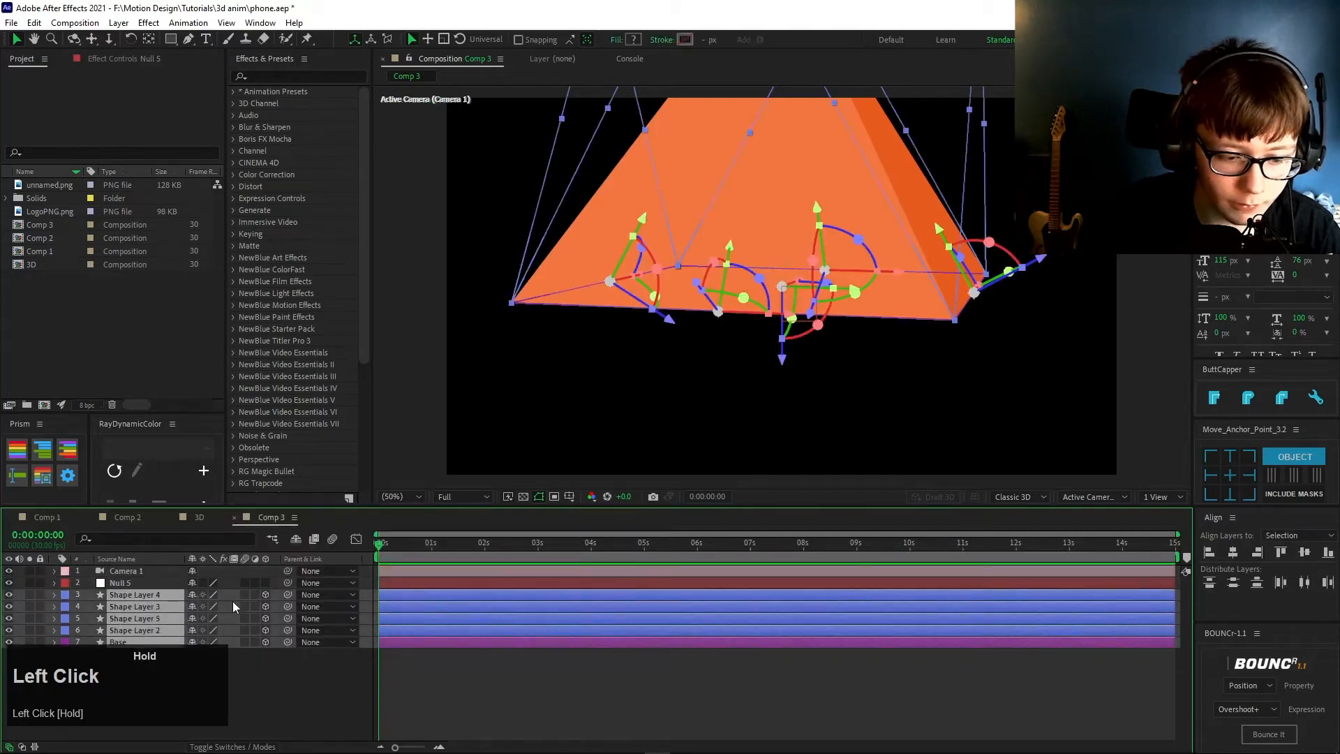
left_click_drag(286, 594, 137, 584)
- Make the pyramid's null a 3D layer and set its anchor point's Y value to -464
left_click(137, 584)
key("a")
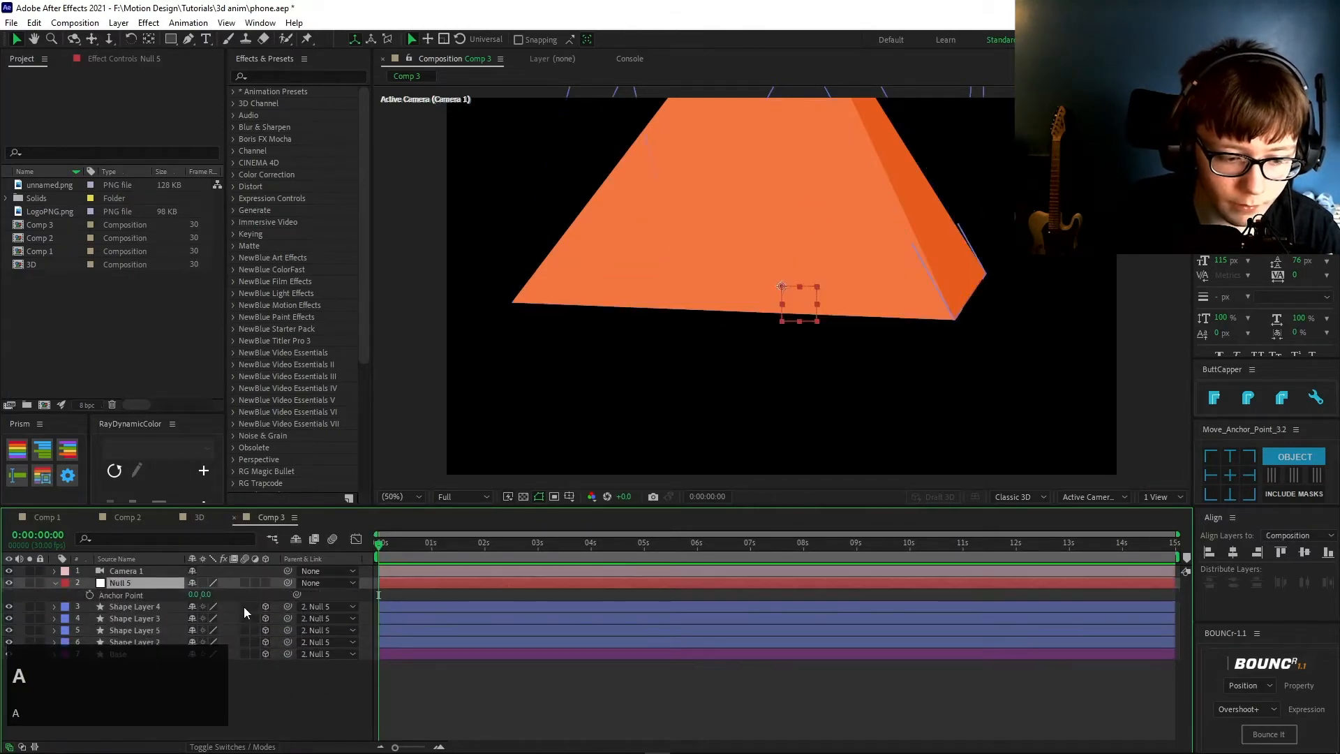
left_click(265, 583)
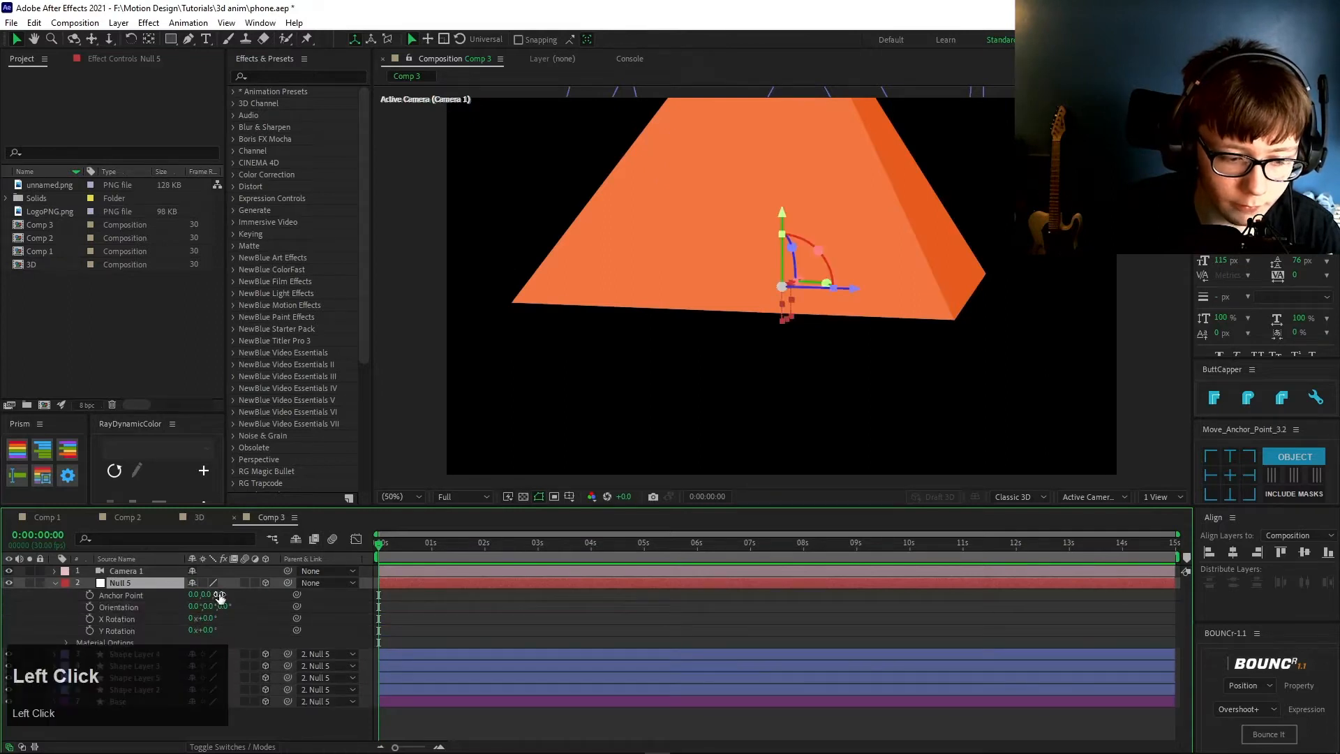
left_click_drag(206, 597, 207, 587)
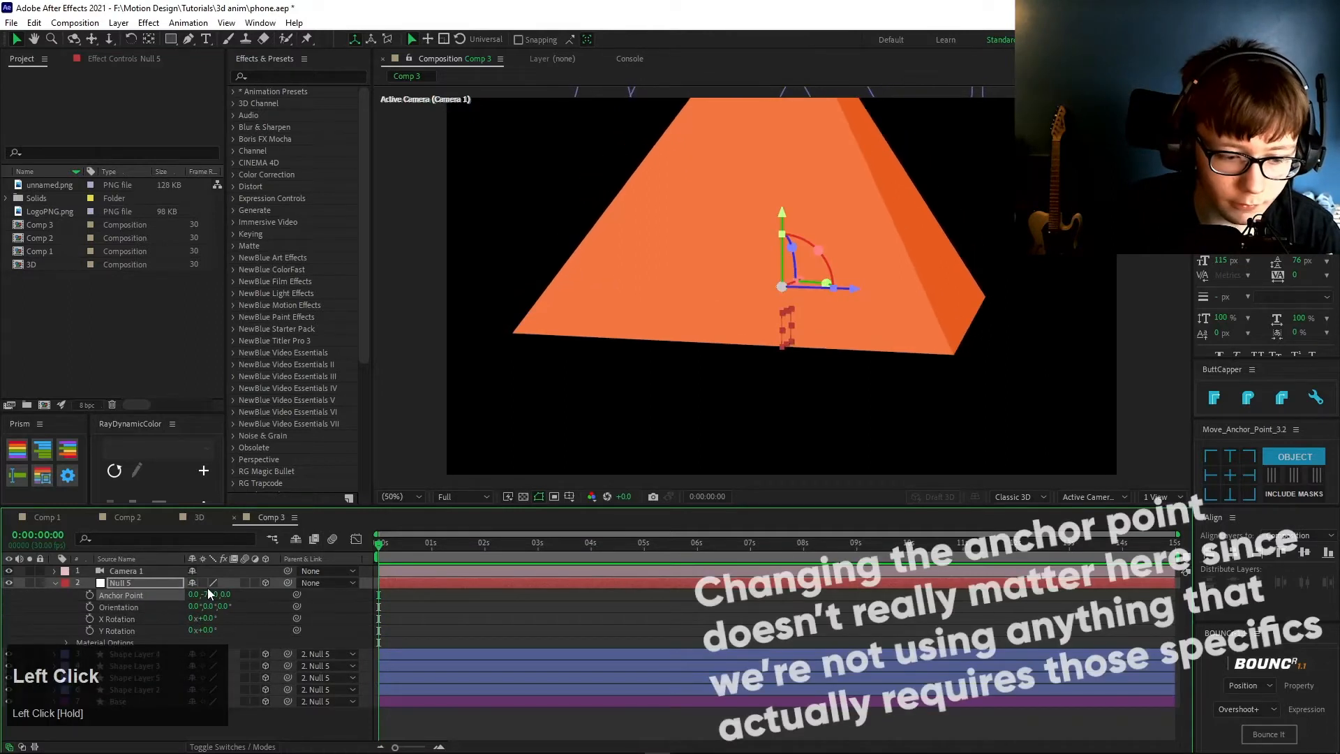
left_click(207, 593)
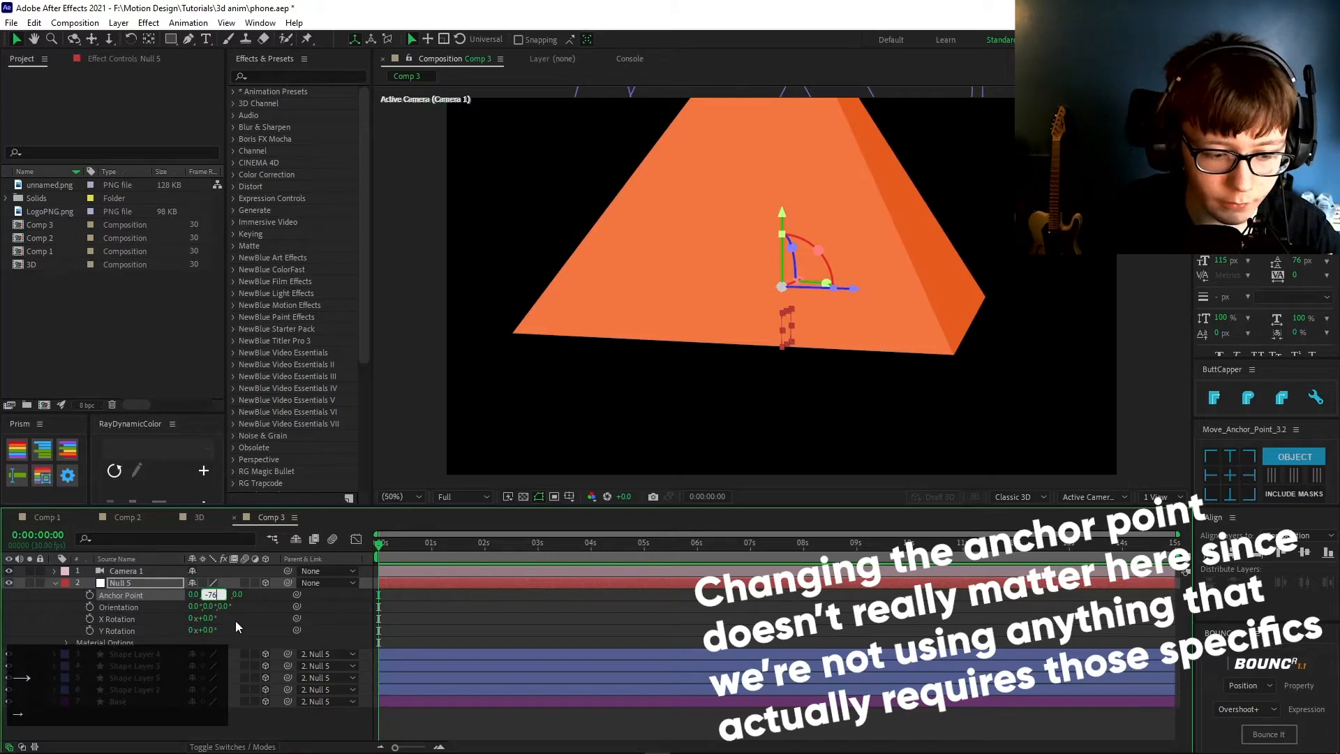
type("+540")
key("Return")
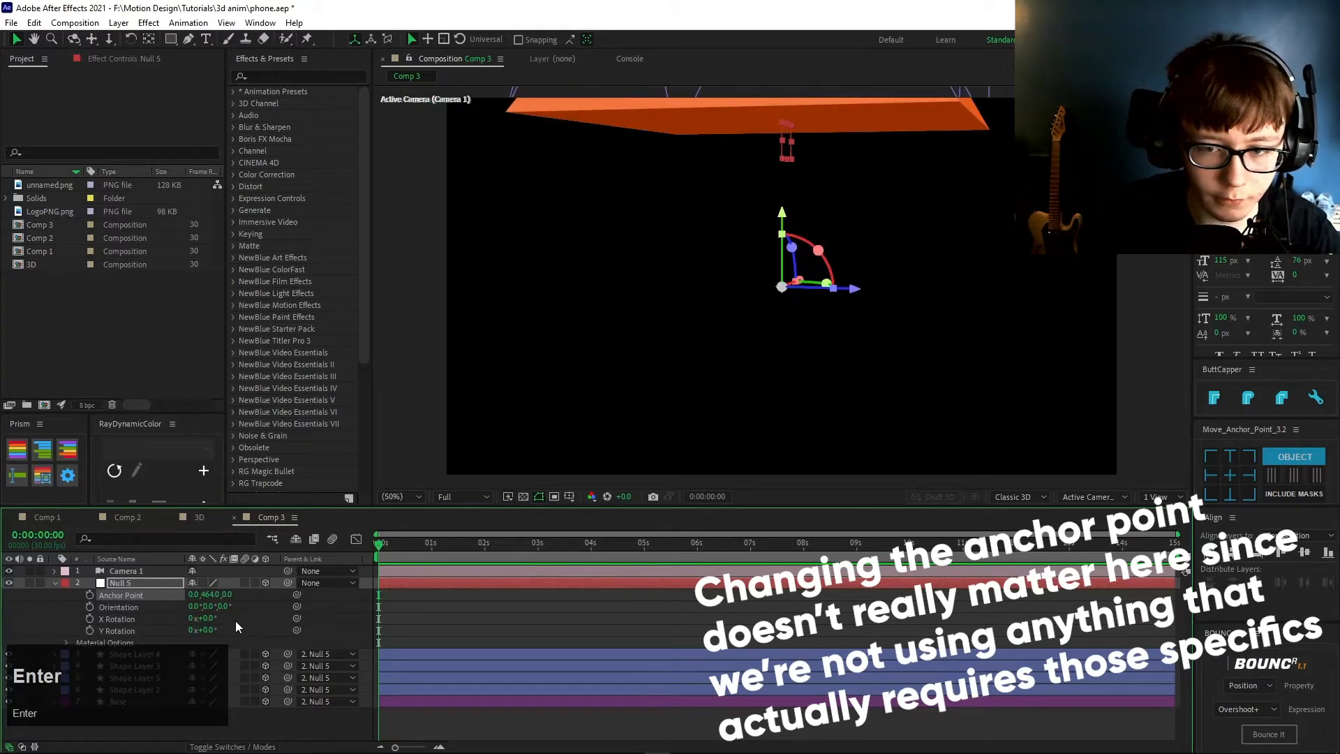
left_click(205, 591)
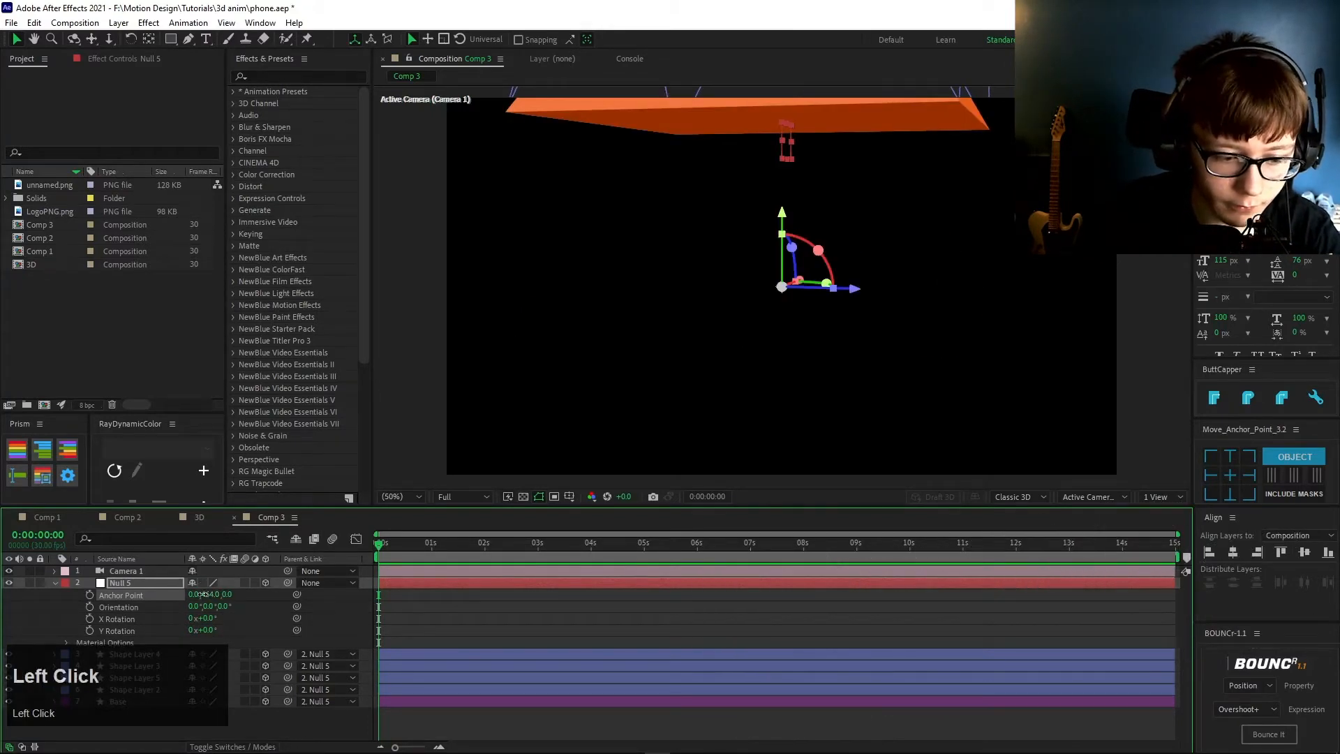
key("Left")
type("-")
key("Return")
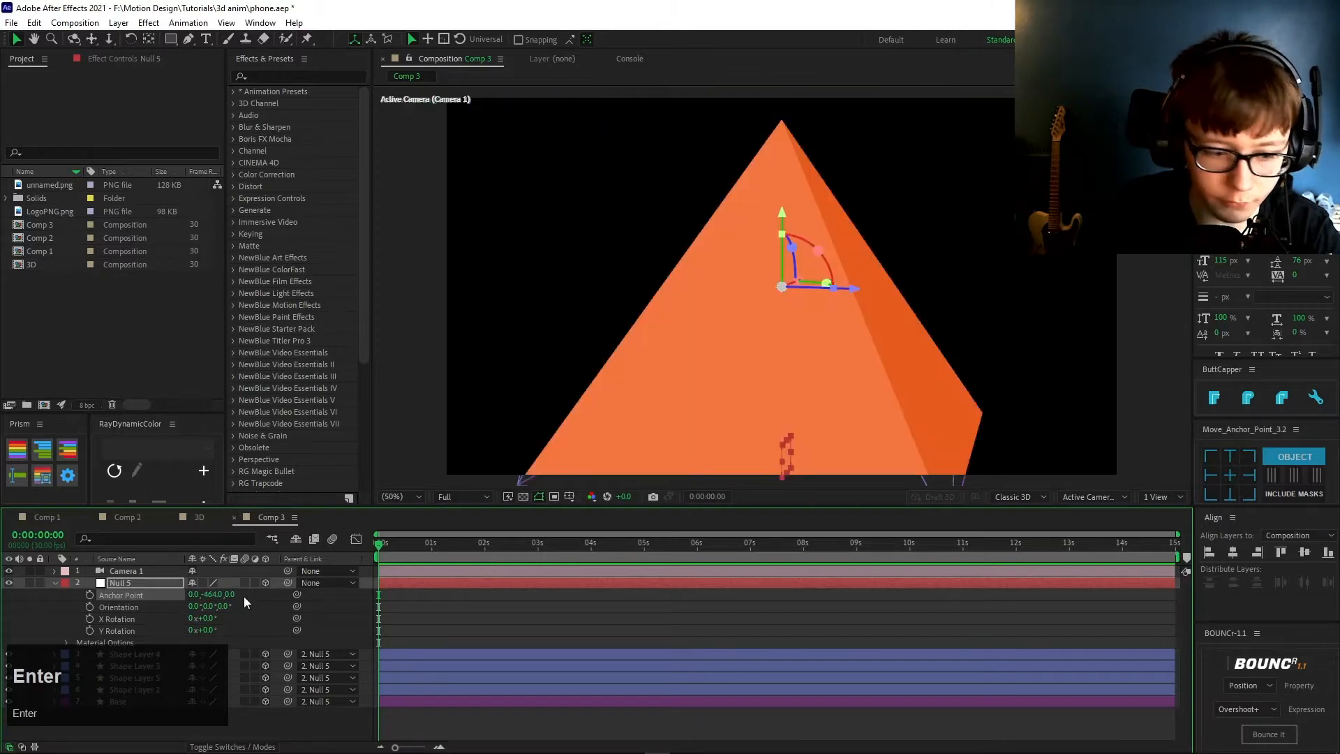
- Try rotating the pyramid's null about its X axis, undo it, and reset its Y Rotation to 0°
left_click_drag(202, 618, 308, 627)
key("ctrl+z")
left_click(208, 630)
type("0")
key("Return")
- Scale down the null so the whole pyramid fits inside the frame
key("s")
left_click(233, 594)
- Spin the null about its Y axis to check the pyramid's sides, and return its Y Rotation to 0°
key("r")
left_click(208, 630)
key("ctrl+z")
left_click_drag(206, 619, 371, 608)
right_click(370, 609)
left_click(654, 614)
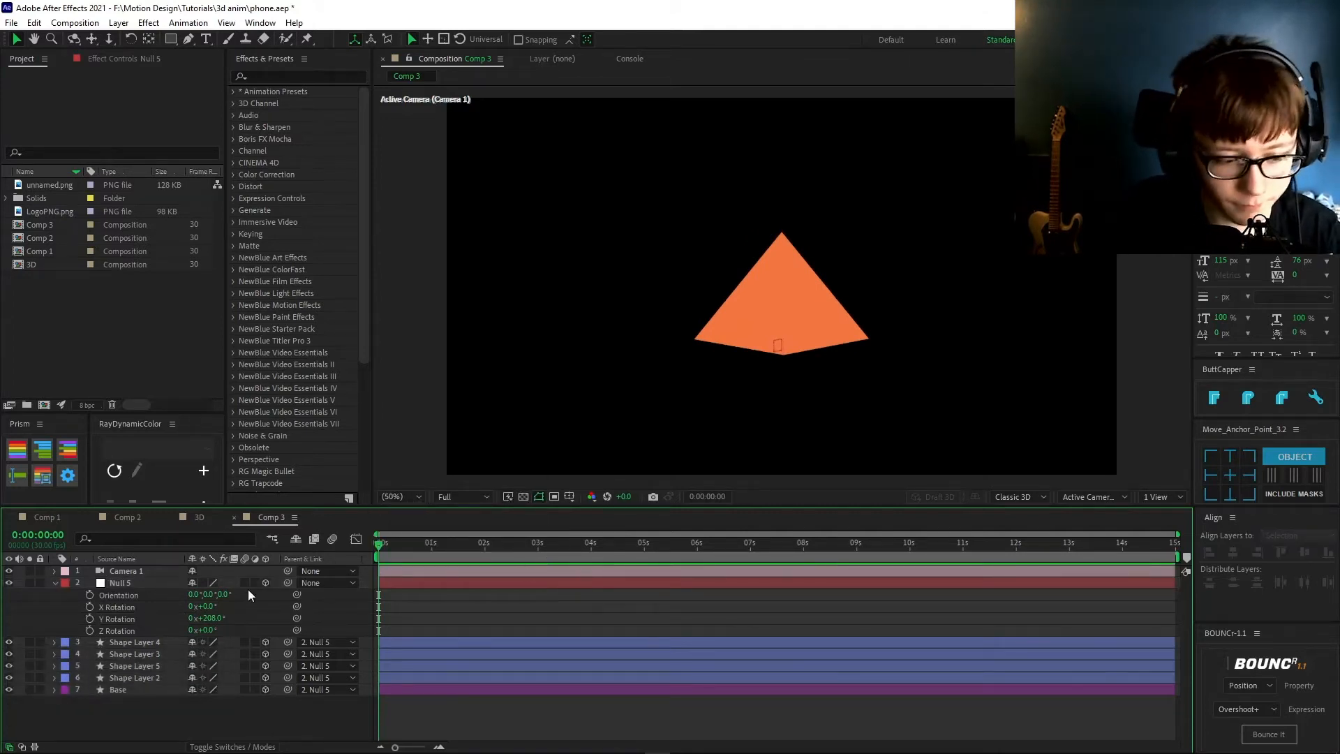
key("Return")
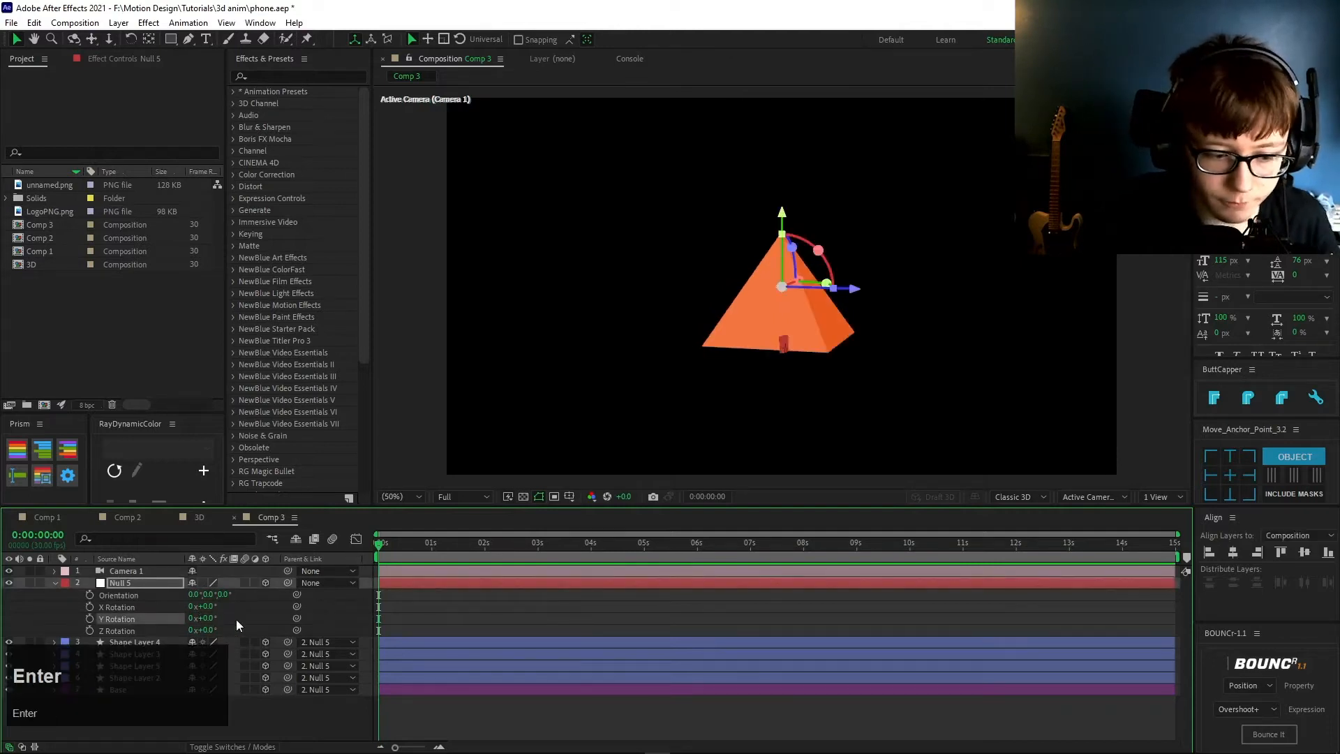
- Create a light orange 1920 × 1080 px solid and place it beneath all other layers
right_click(370, 605)
left_click(441, 441)
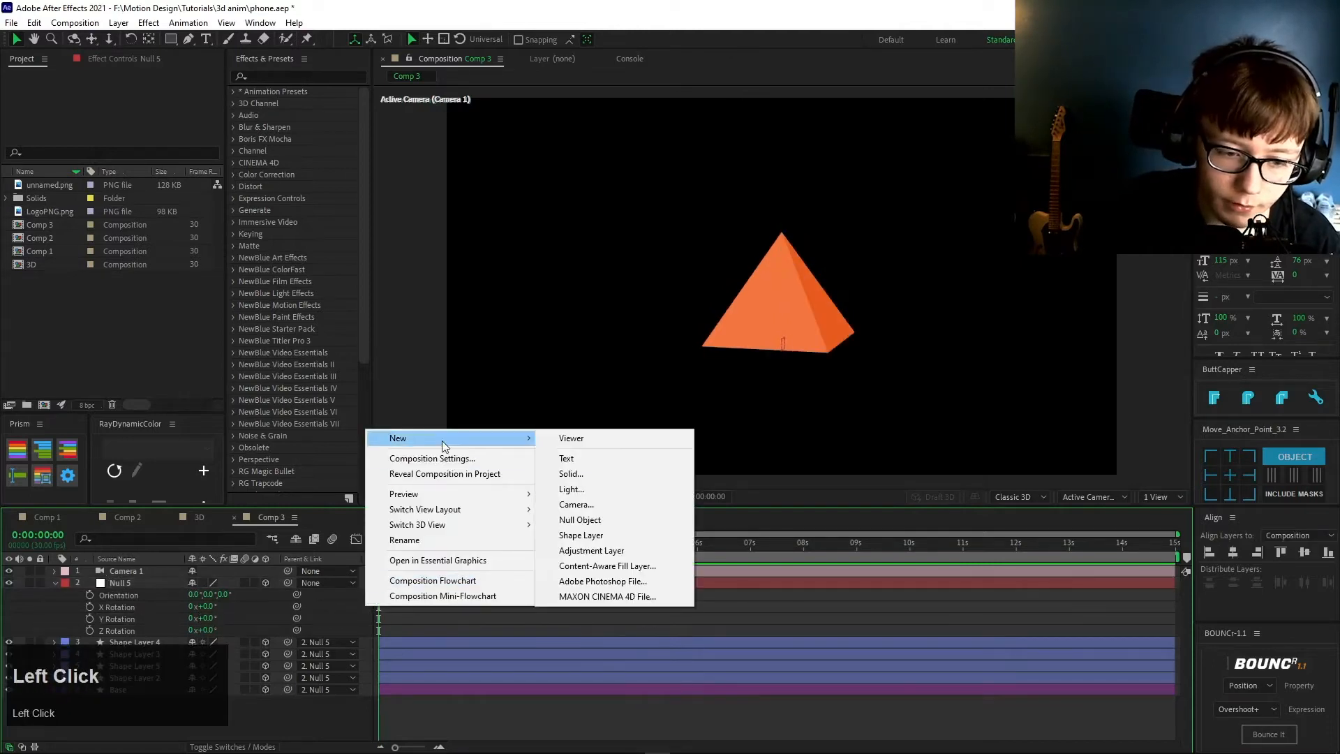
left_click(612, 473)
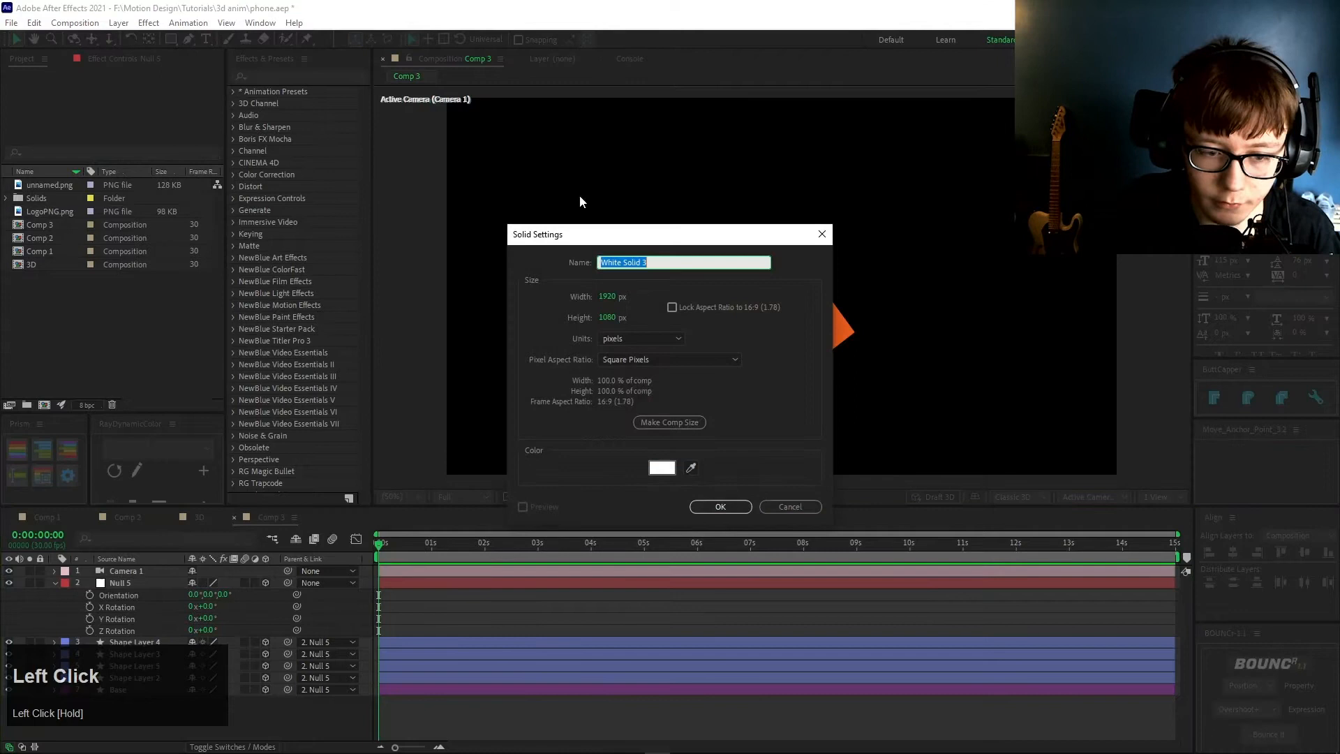
left_click(663, 468)
left_click(217, 446)
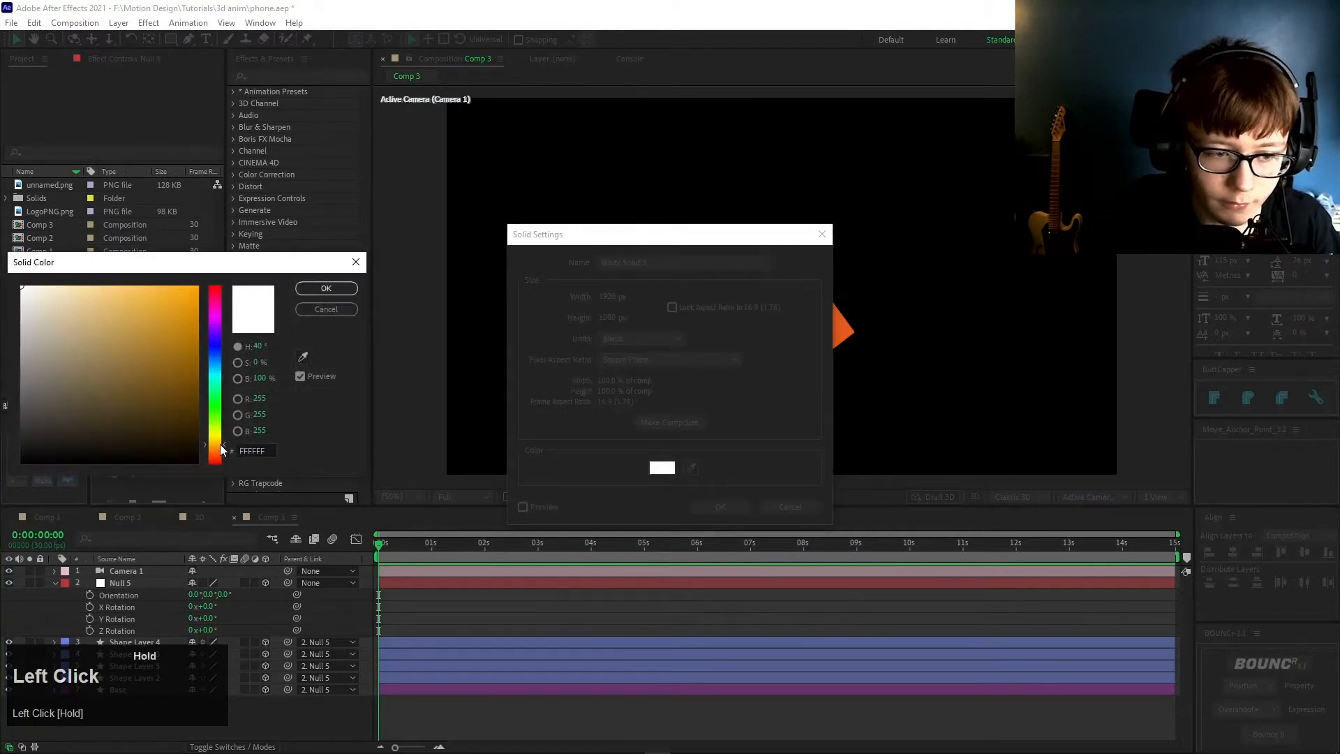
left_click_drag(221, 450, 218, 452)
left_click(142, 301)
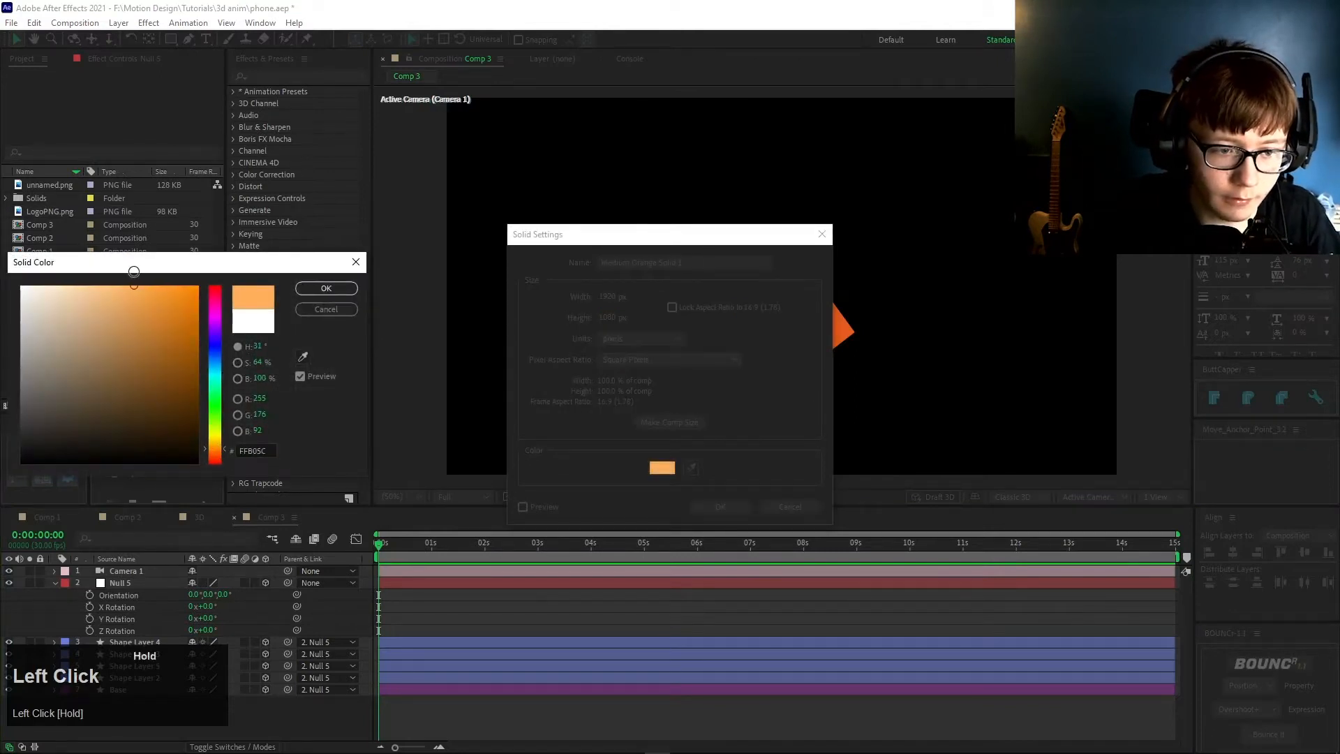
left_click(323, 287)
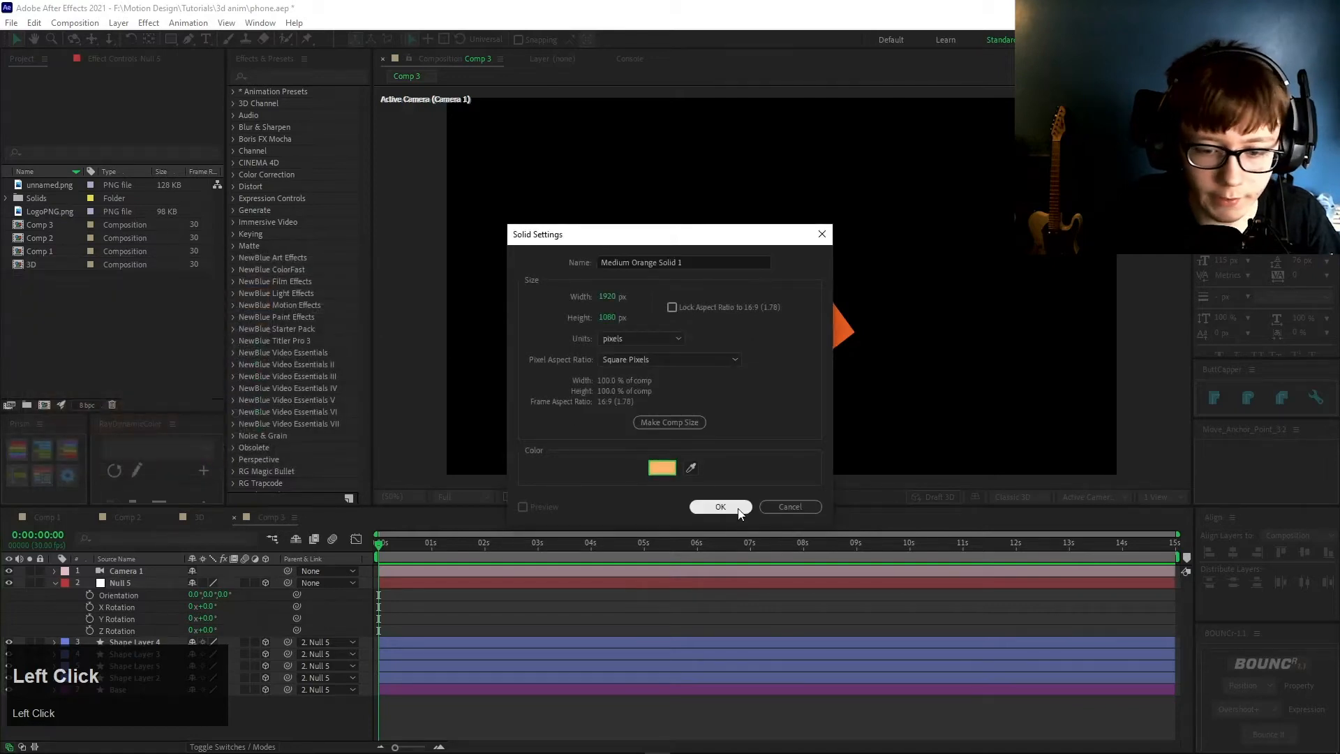
left_click(718, 507)
left_click_drag(132, 570, 143, 703)
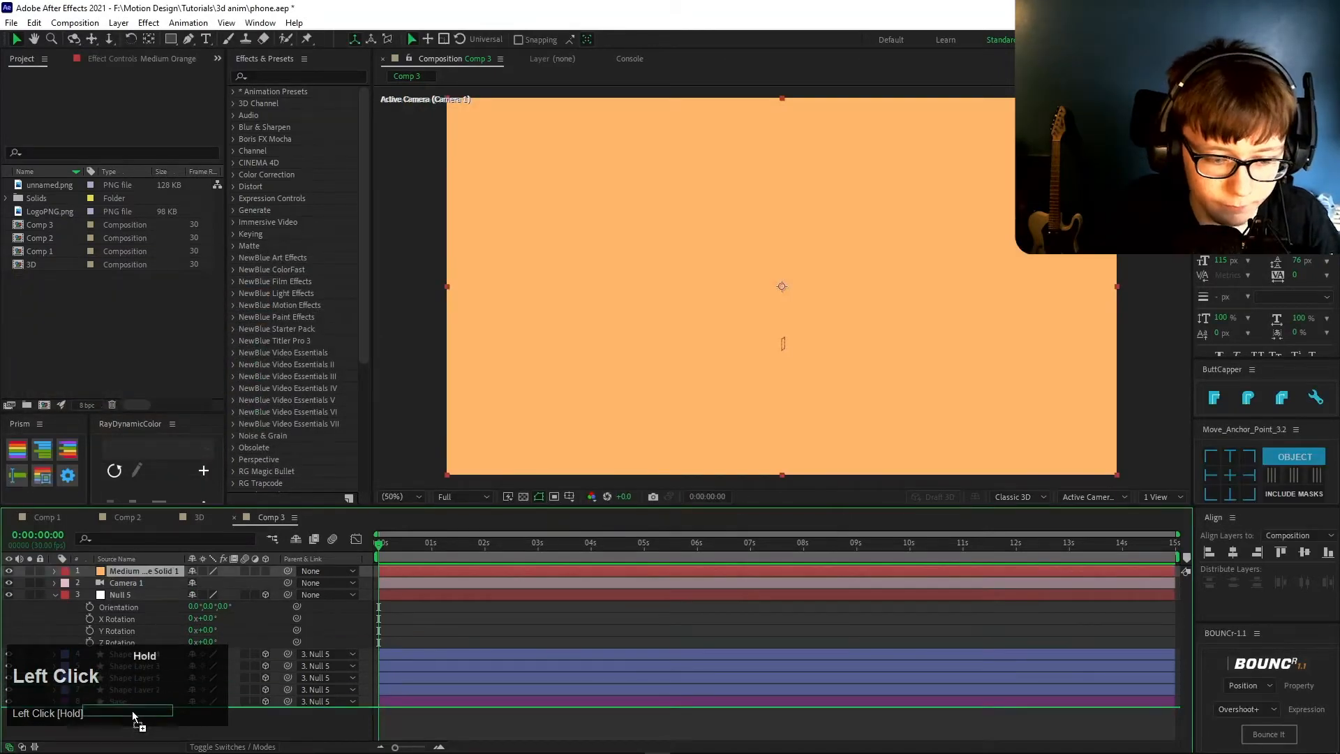
left_click_drag(143, 703, 143, 705)
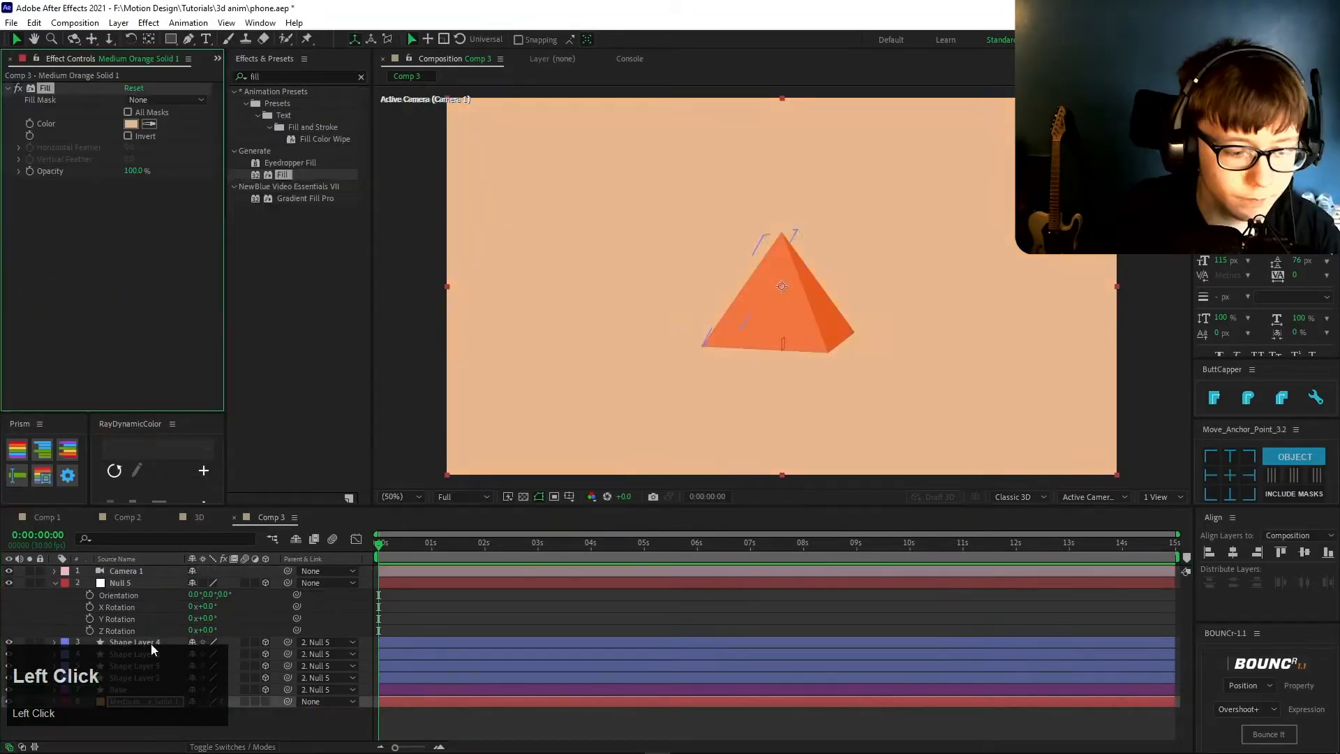
- Make the orange solid a 3D layer and set its X Rotation to 90° so it lies flat as ground
left_click(152, 702)
left_click(266, 701)
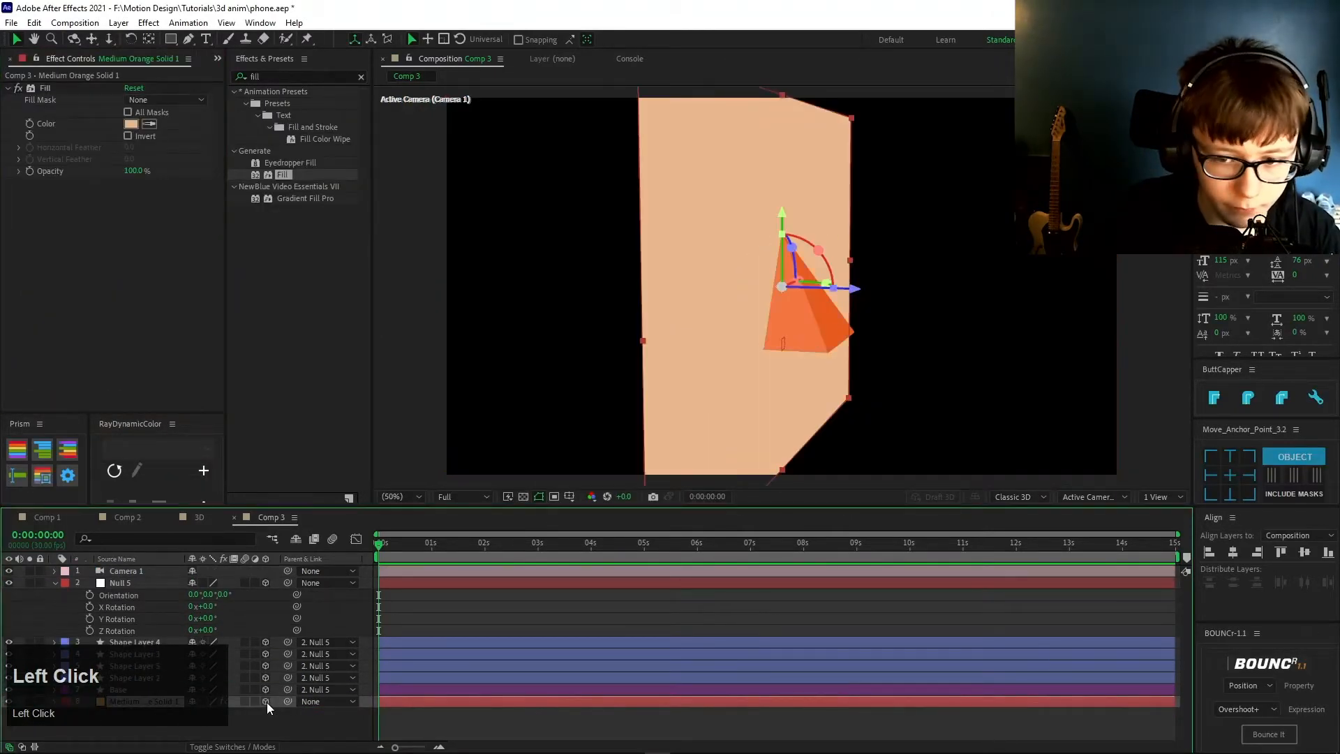
key("r")
left_click_drag(204, 726, 240, 728)
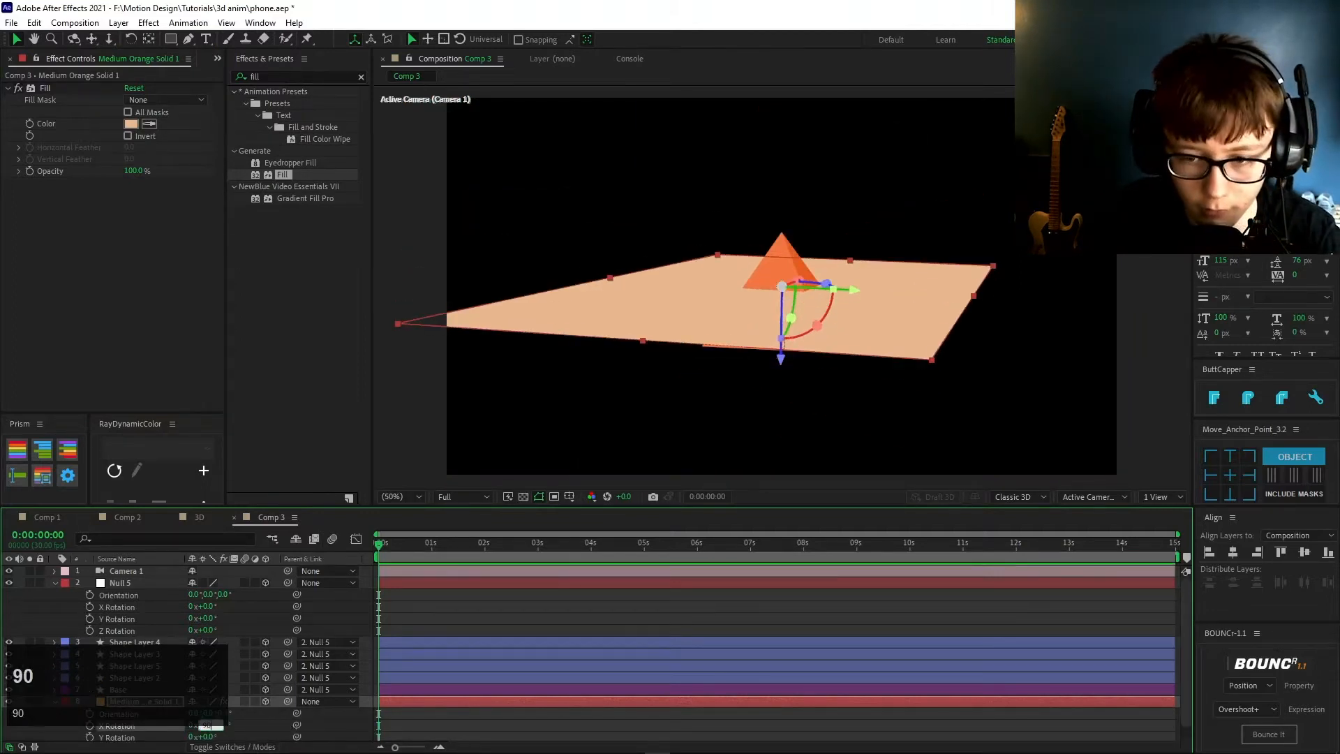
type("90")
key("Return")
- Scale up the ground solid until it extends past the sides and lower edge of the frame
key("p")
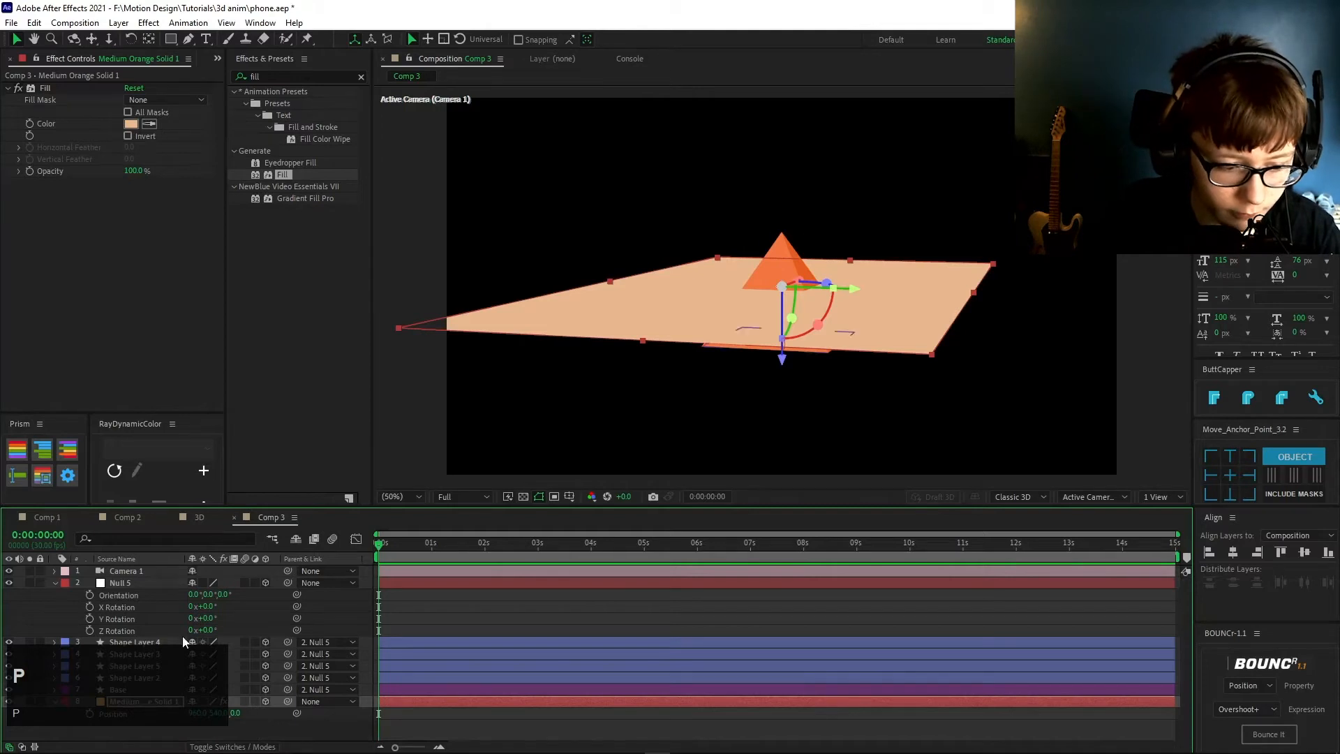
left_click(140, 584)
key("p")
left_click(154, 666)
key("s")
left_click_drag(233, 678, 548, 695)
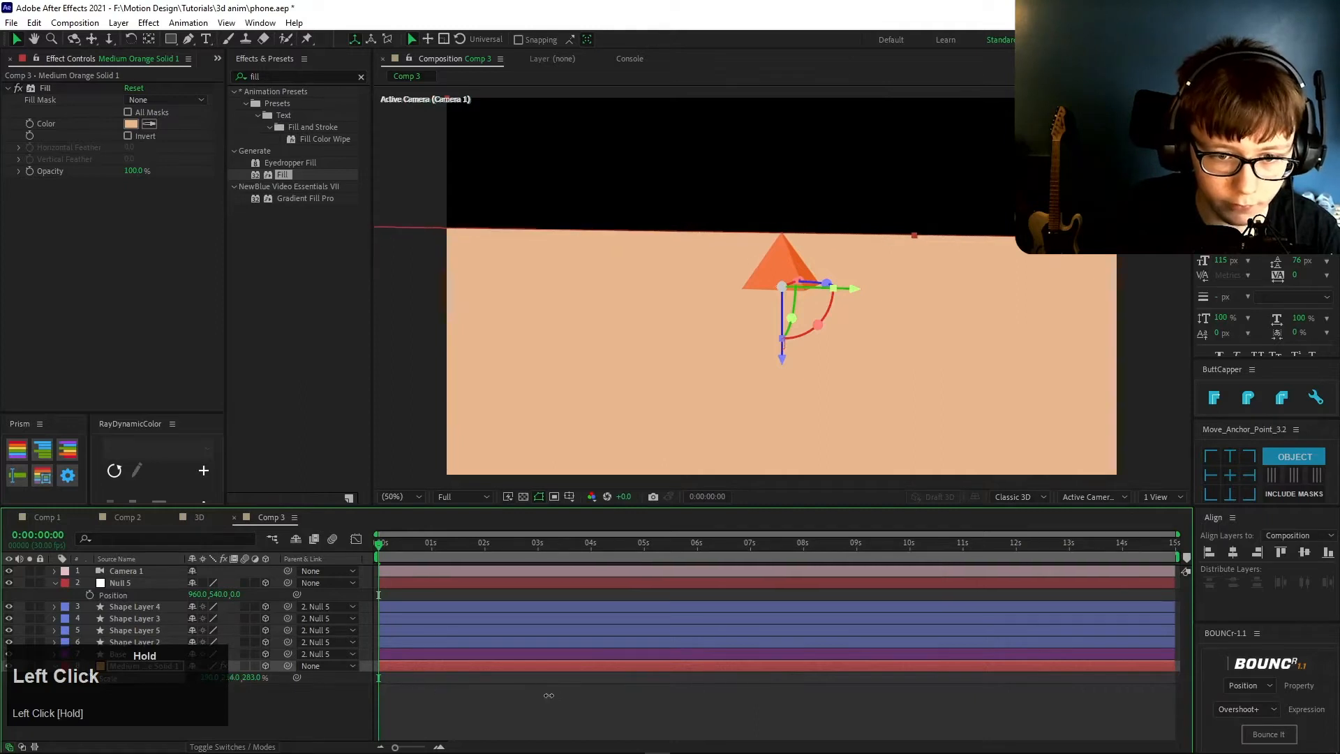
left_click(209, 708)
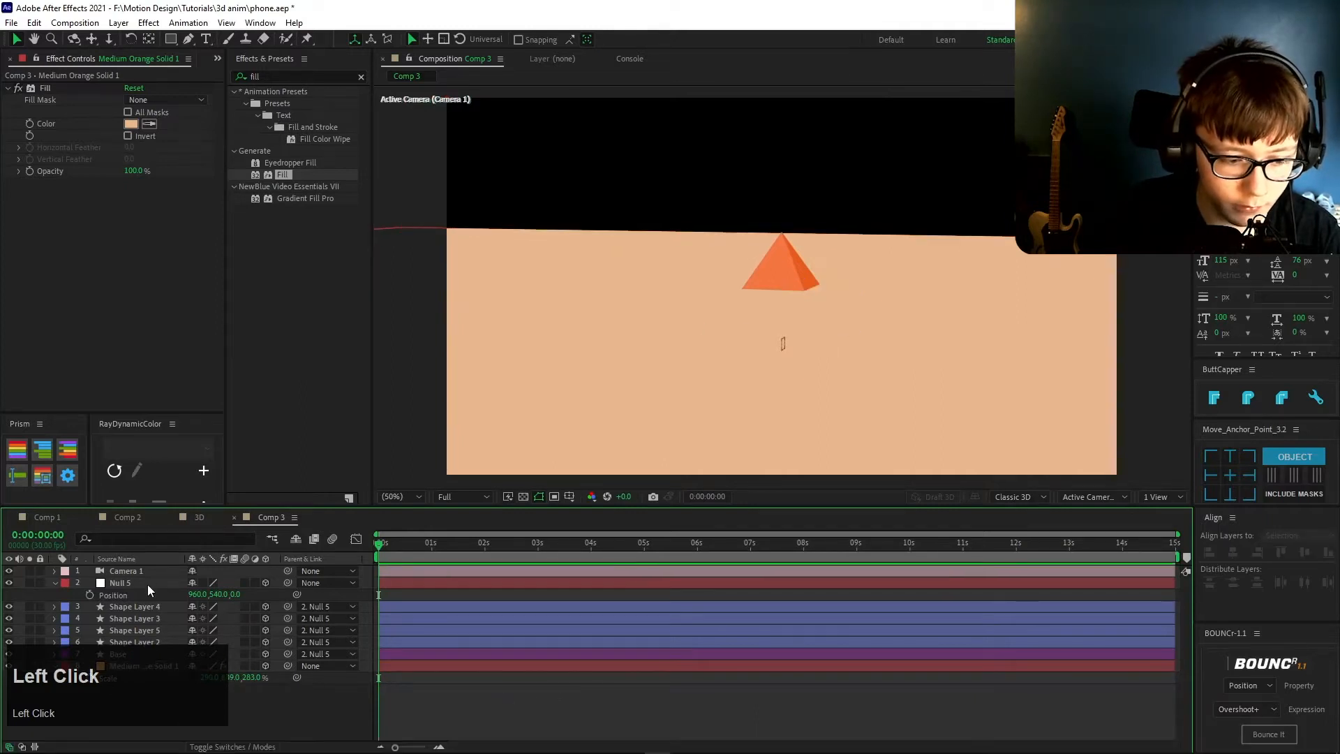
- Raise the pyramid's null along Y until the whole pyramid stands on the ground solid, and show the null's rotation properties
left_click(148, 583)
left_click_drag(211, 594, 115, 605)
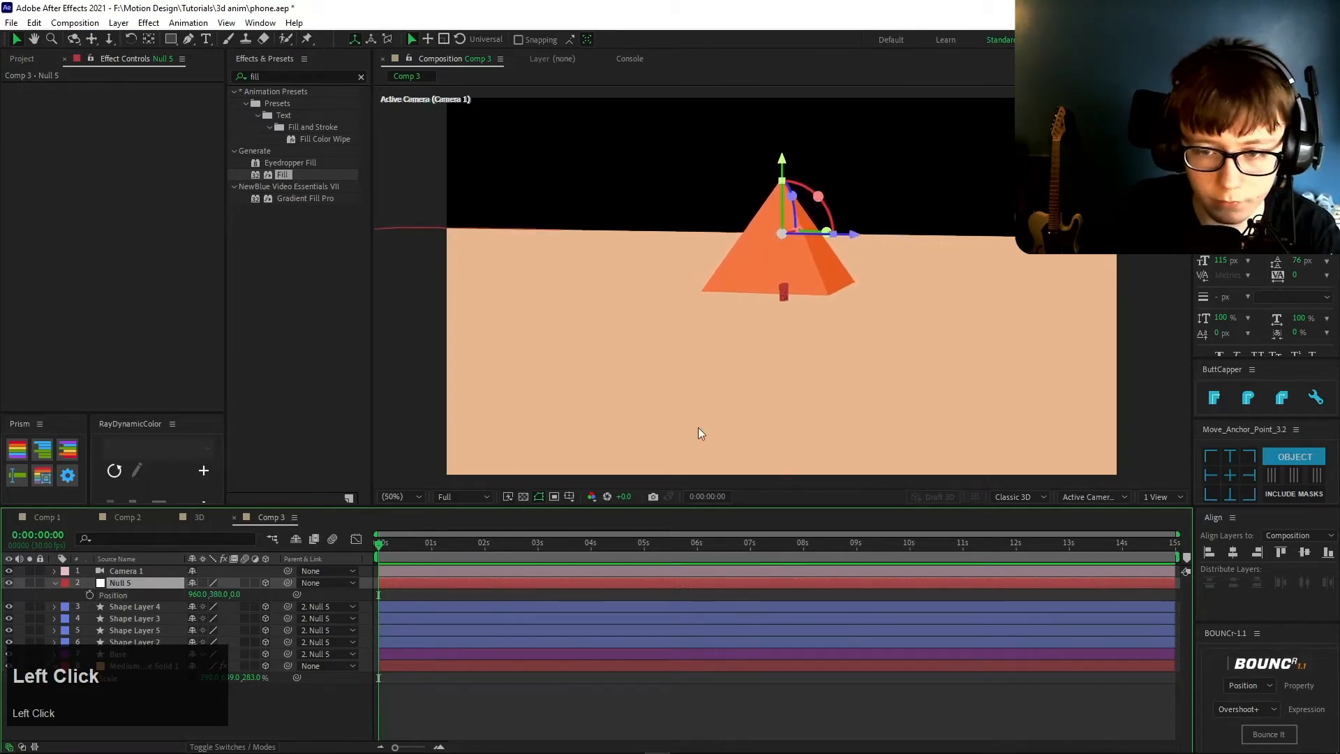
key("r")
left_click(219, 613)
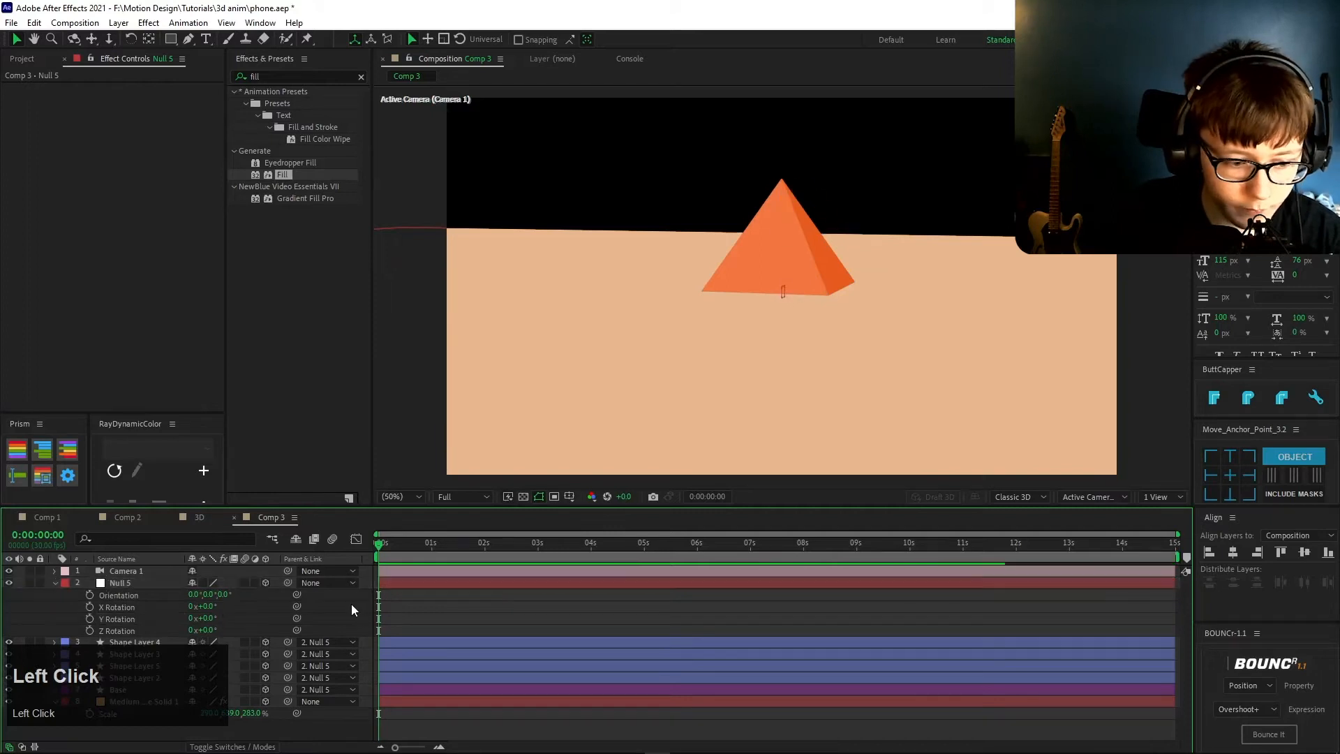
left_click(144, 700)
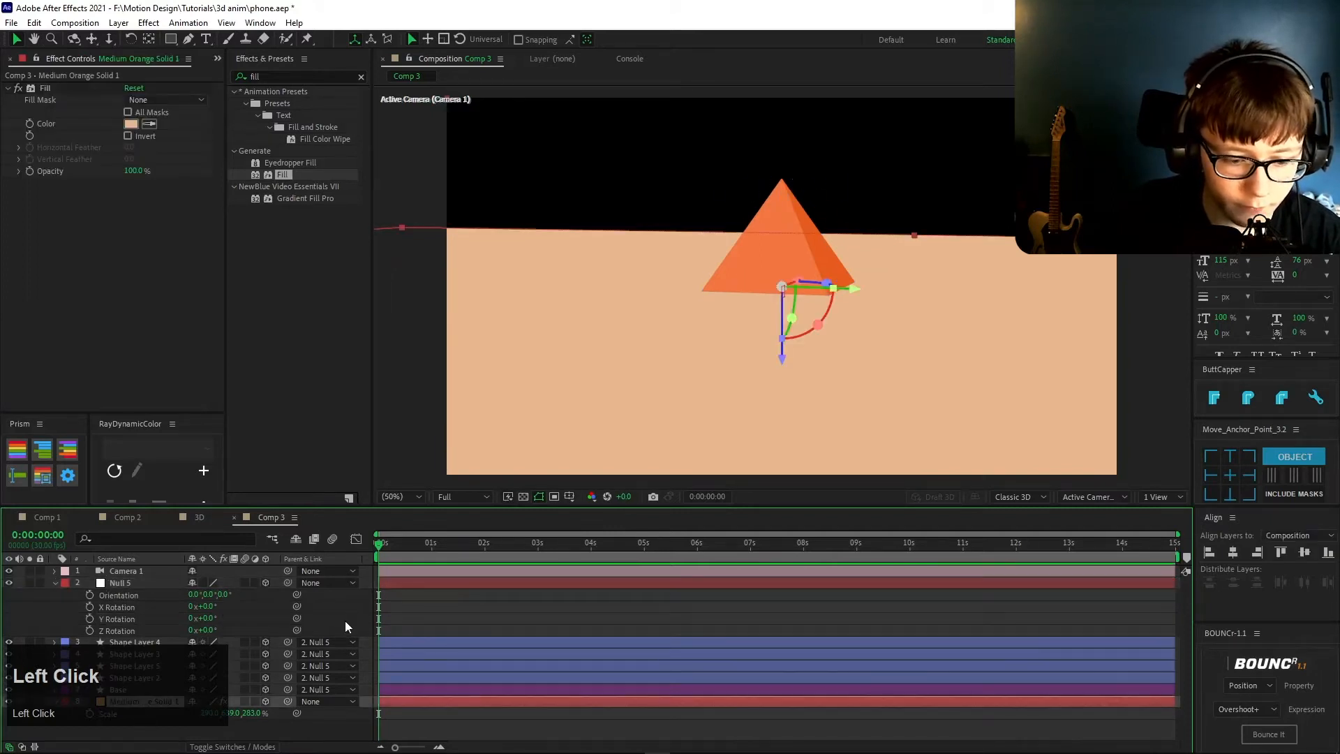
right_click(358, 619)
key("Escape")
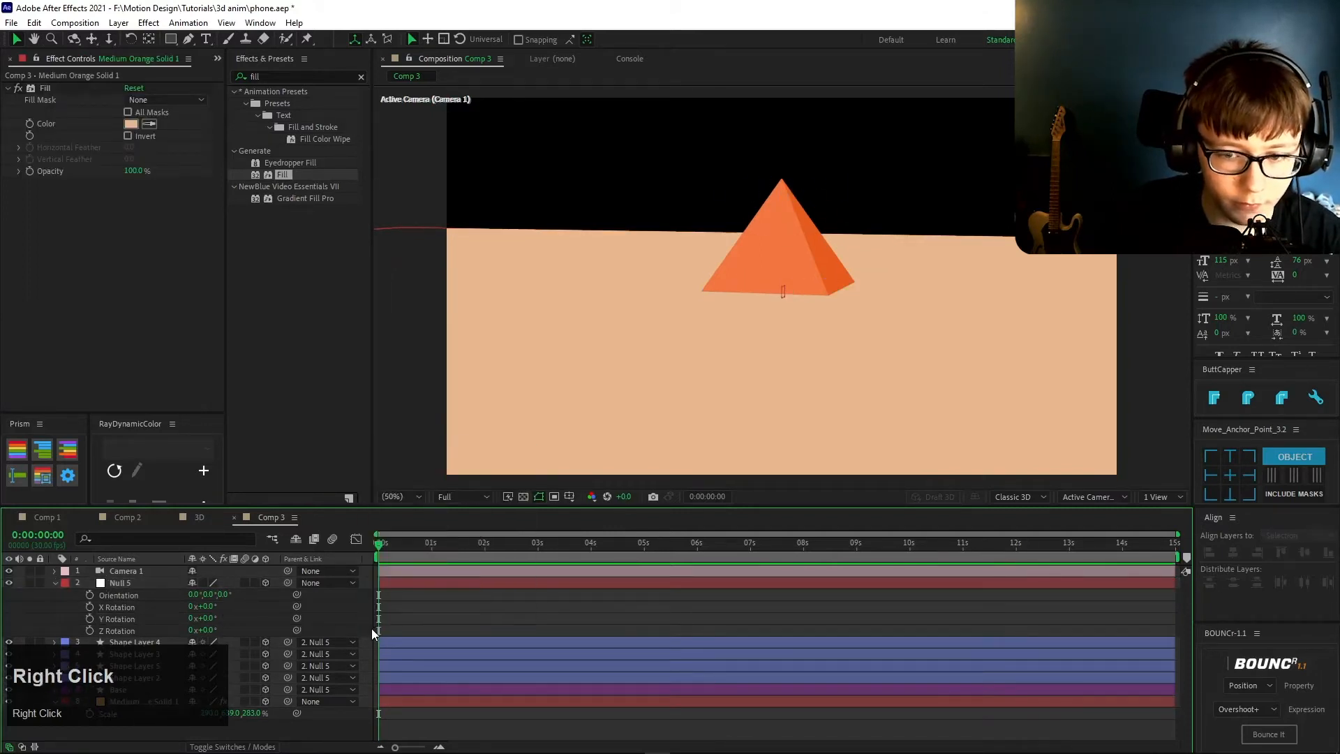
- Change the fill color of Shape Layer 4, one of the pyramid's sides, to light orange F7A664
left_click(132, 641)
left_click(632, 40)
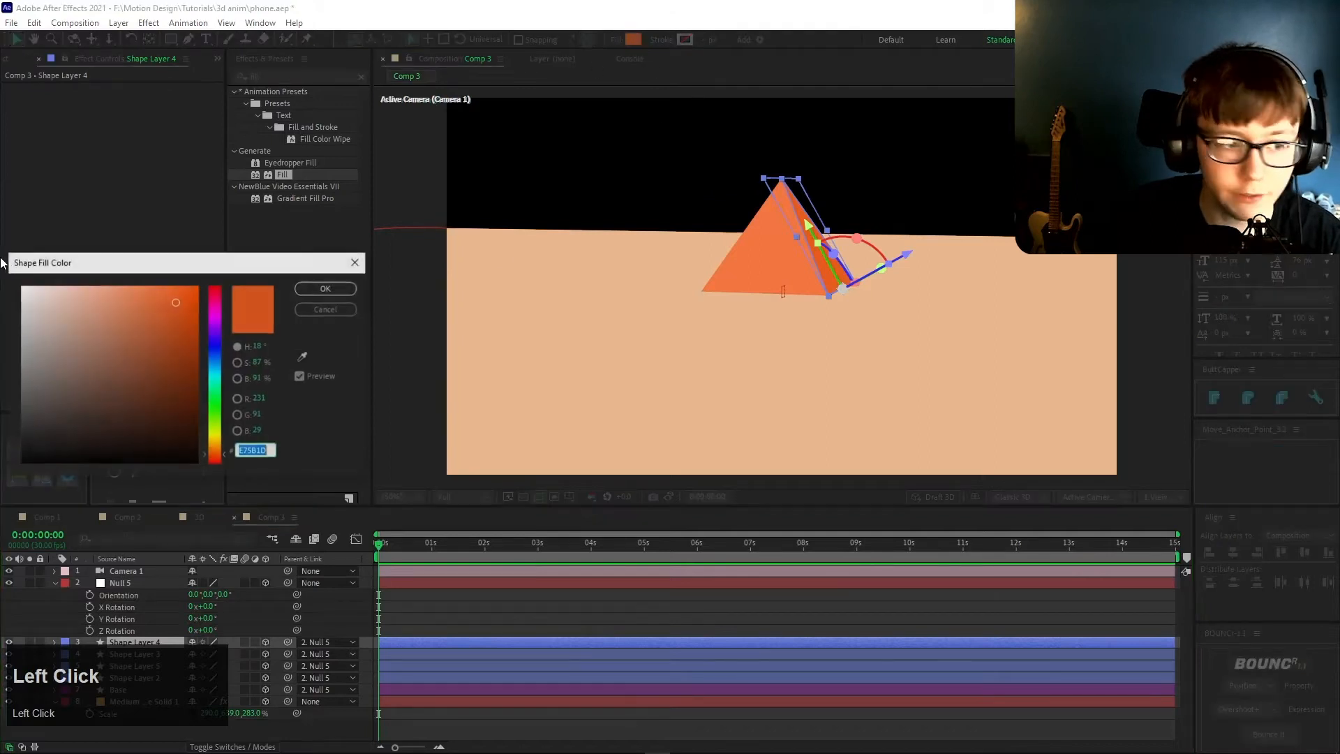
left_click(303, 357)
left_click(637, 374)
left_click(114, 316)
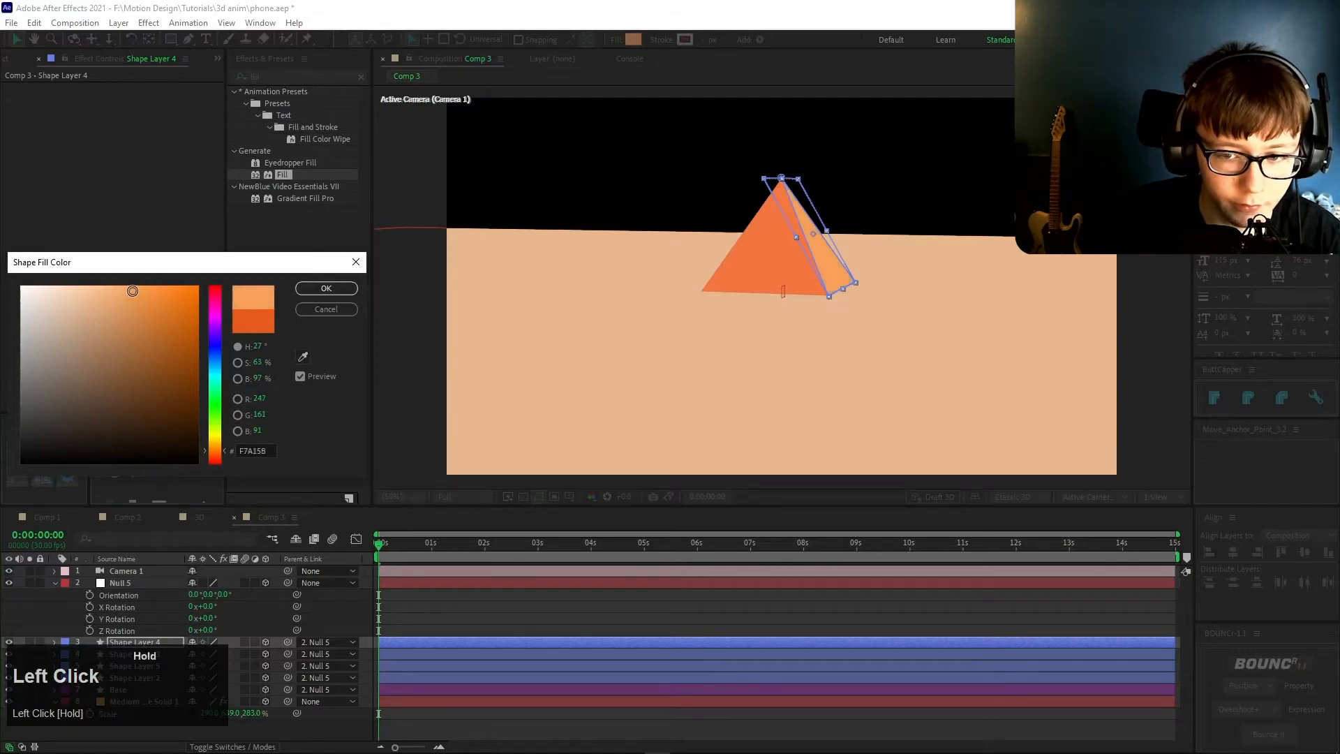
left_click(321, 292)
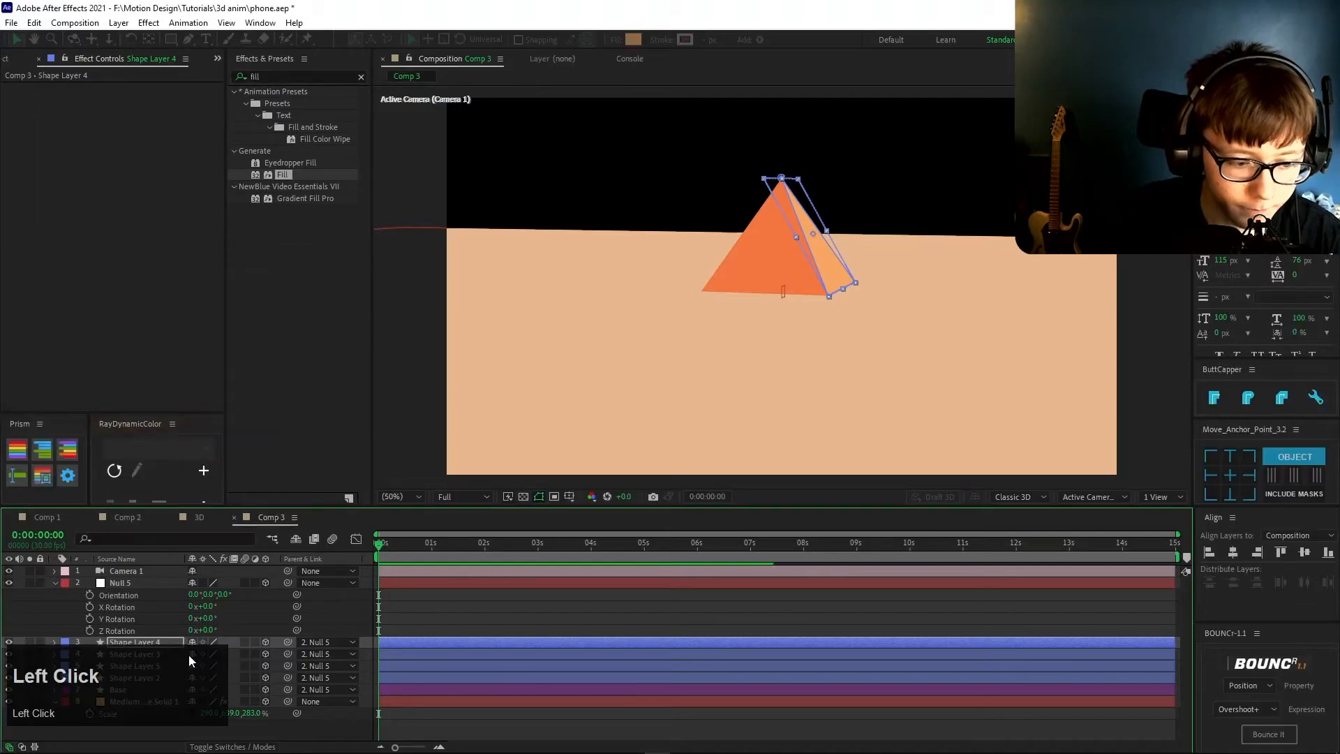
- Apply the light orange F7A664 fill to all four triangle shape layers of the pyramid
left_click(143, 678)
left_click(145, 642, "shift")
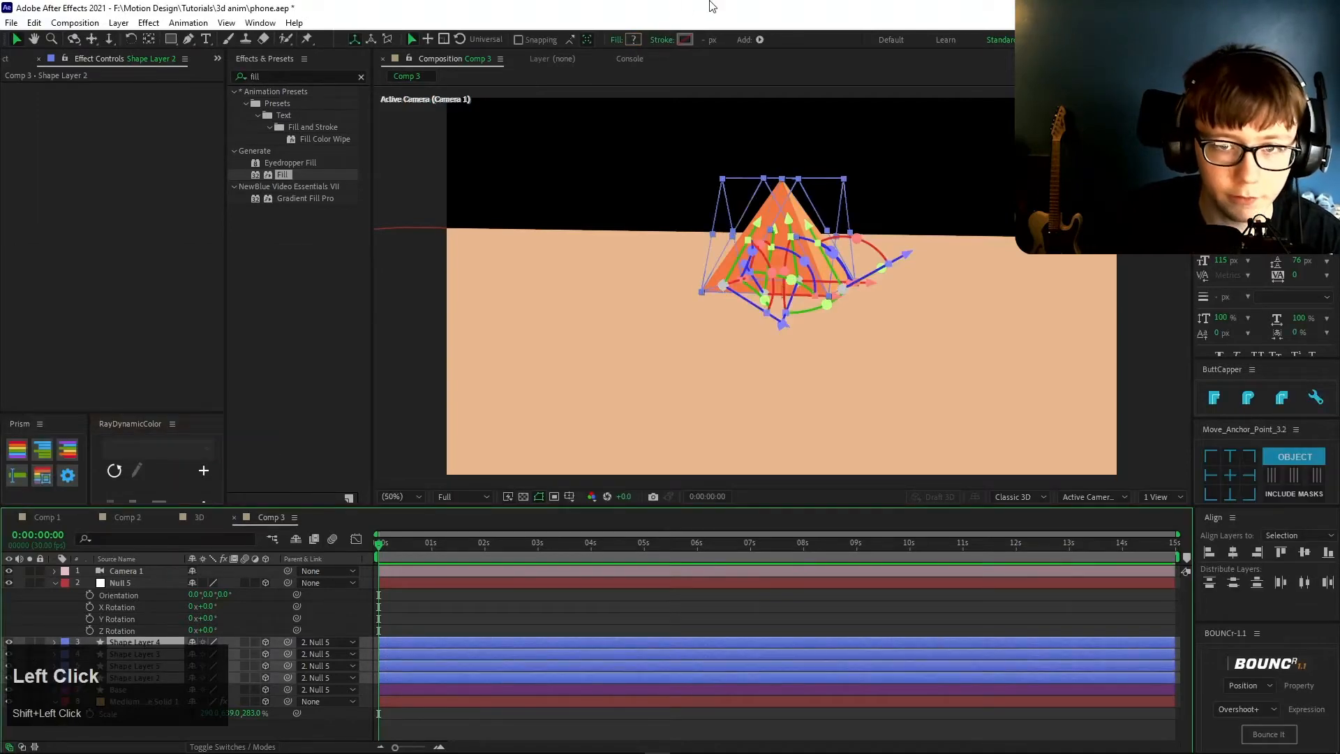
left_click(633, 40)
left_click(333, 286)
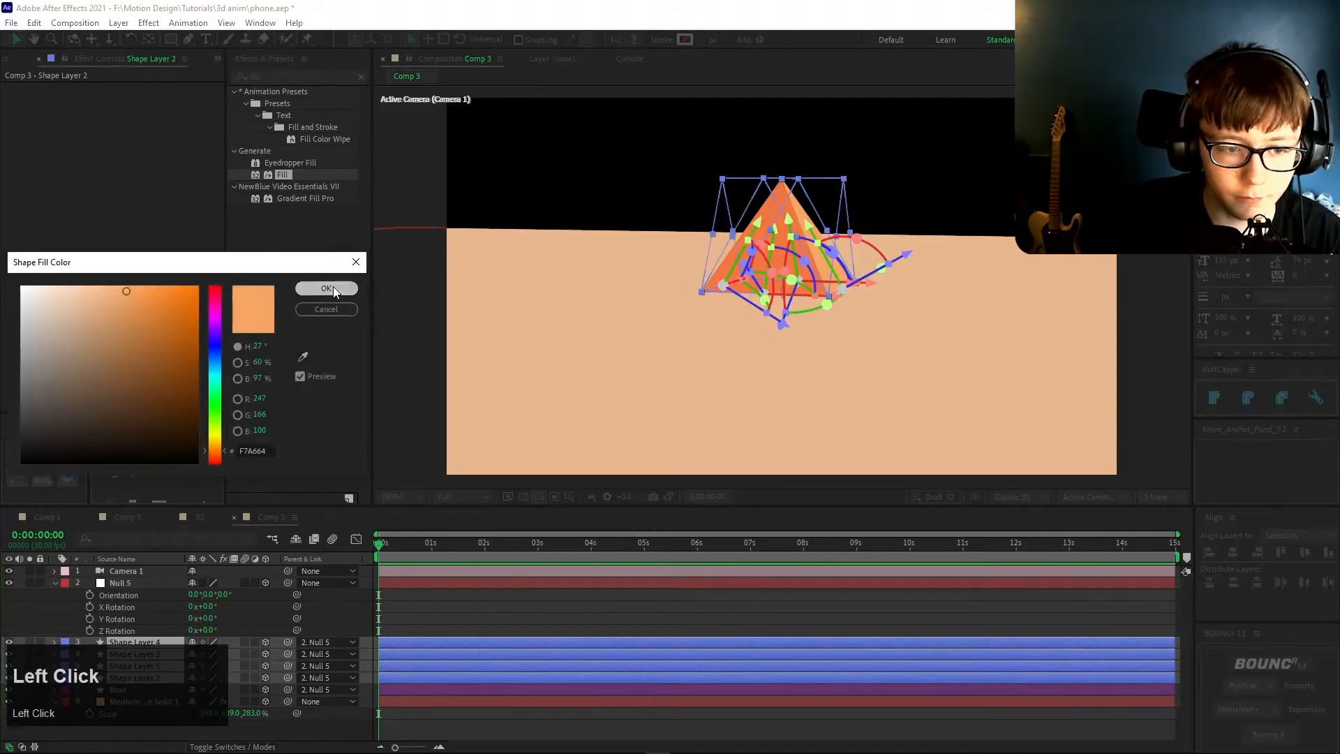
left_click(409, 631)
- Add a spot light to the composition with the default light settings
right_click(372, 579)
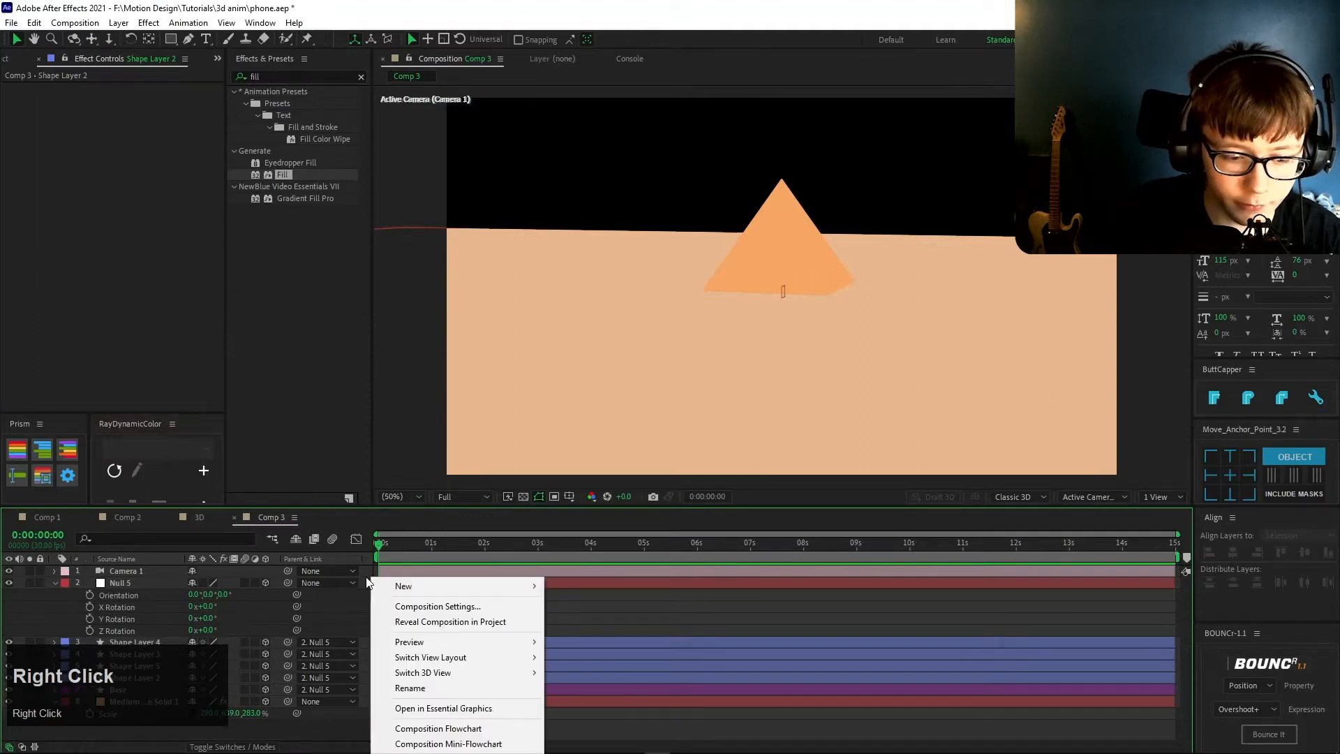
left_click(389, 585)
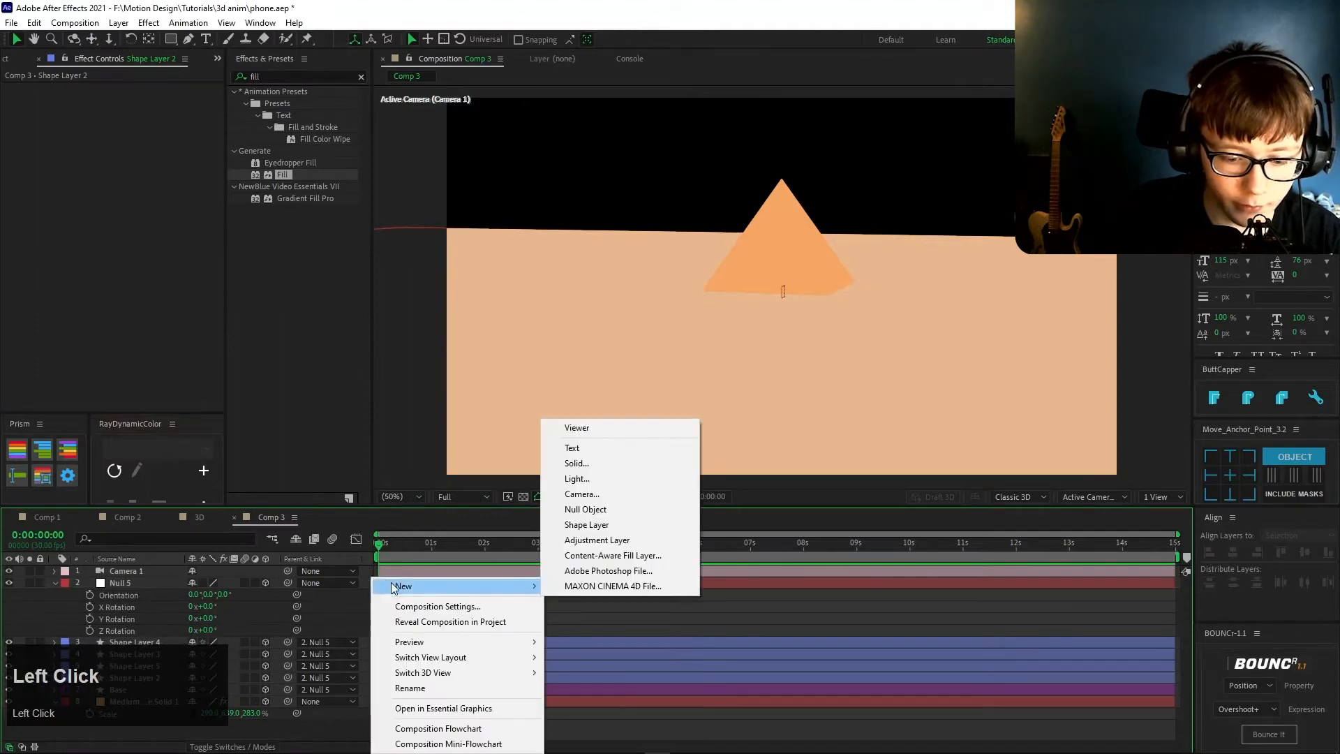
left_click(586, 479)
left_click(696, 556)
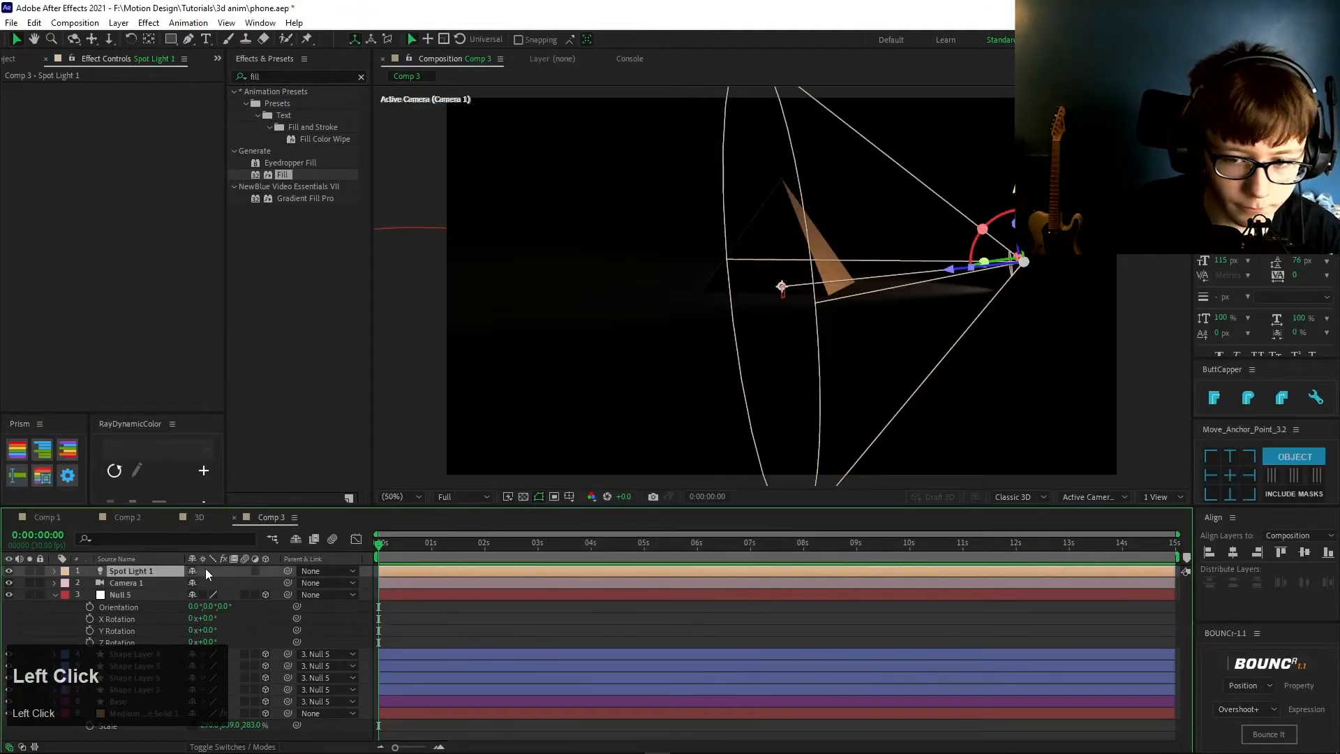
- Move the spot light high above the pyramid by setting its Y position to -2240
left_click_drag(1014, 190, 965, 76)
key("ctrl+z")
key("p")
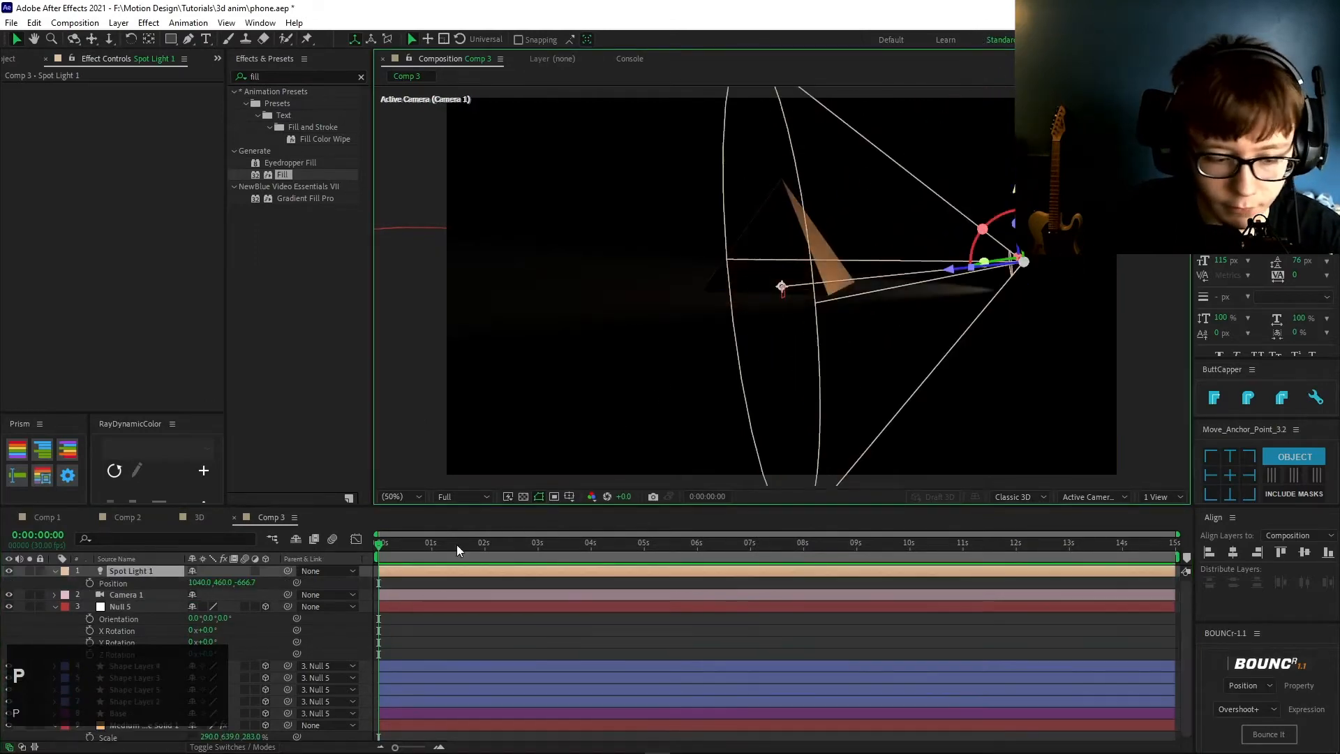
left_click_drag(211, 586, 62, 558)
- Begin a second light for the composition and set its light type to Ambient
right_click(366, 604)
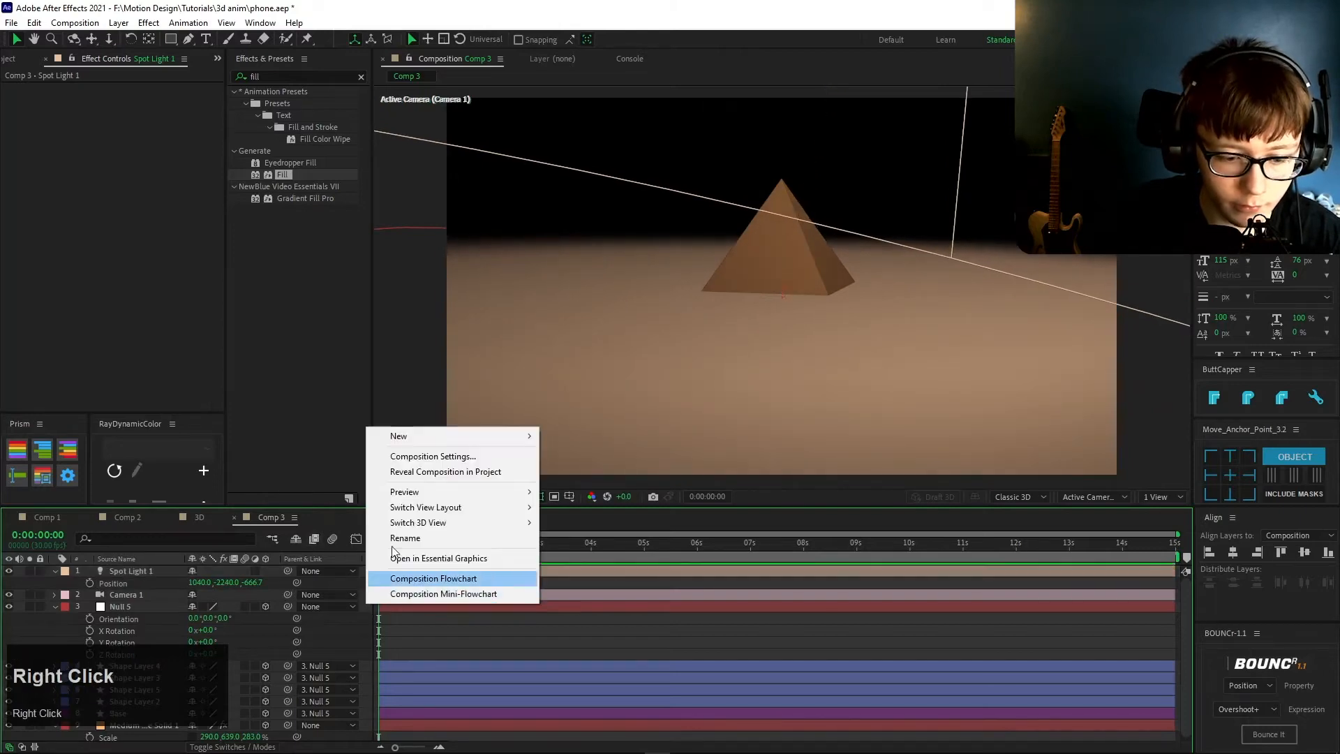
mouse_move(460, 441)
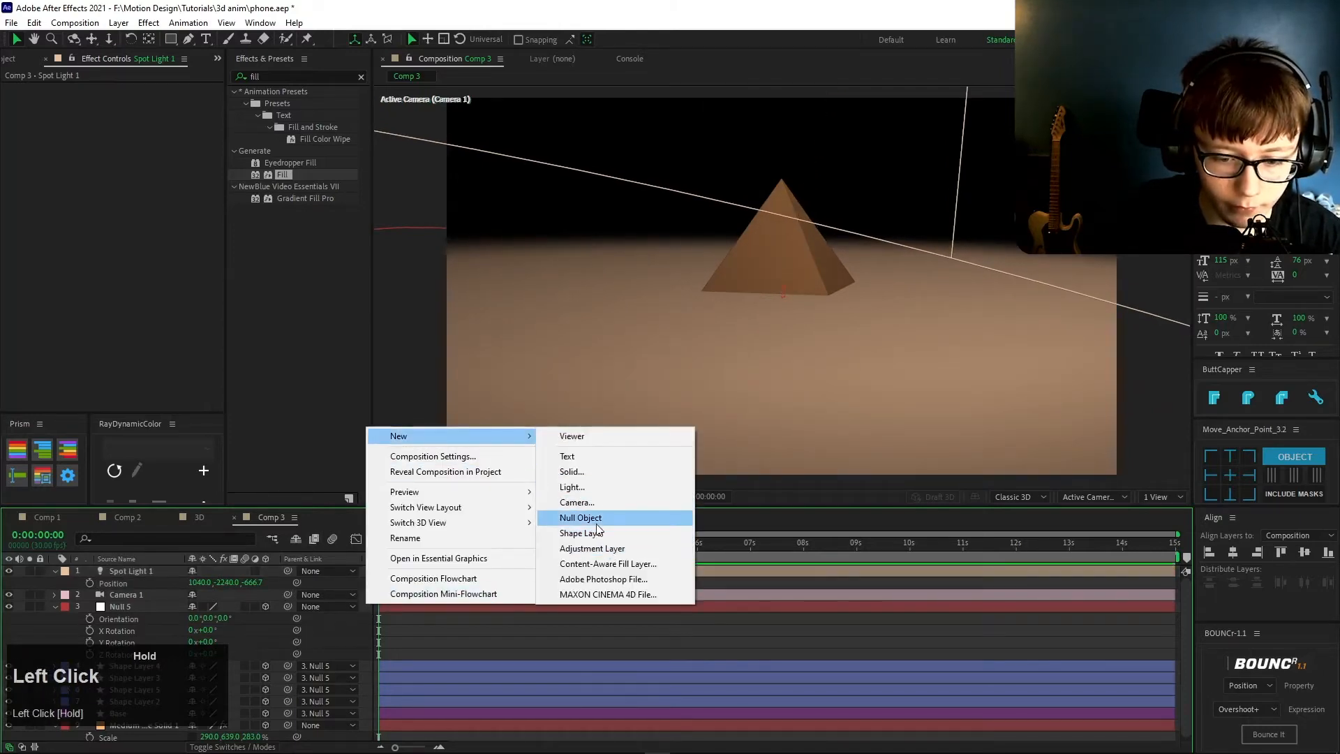
left_click(572, 487)
left_click(681, 254)
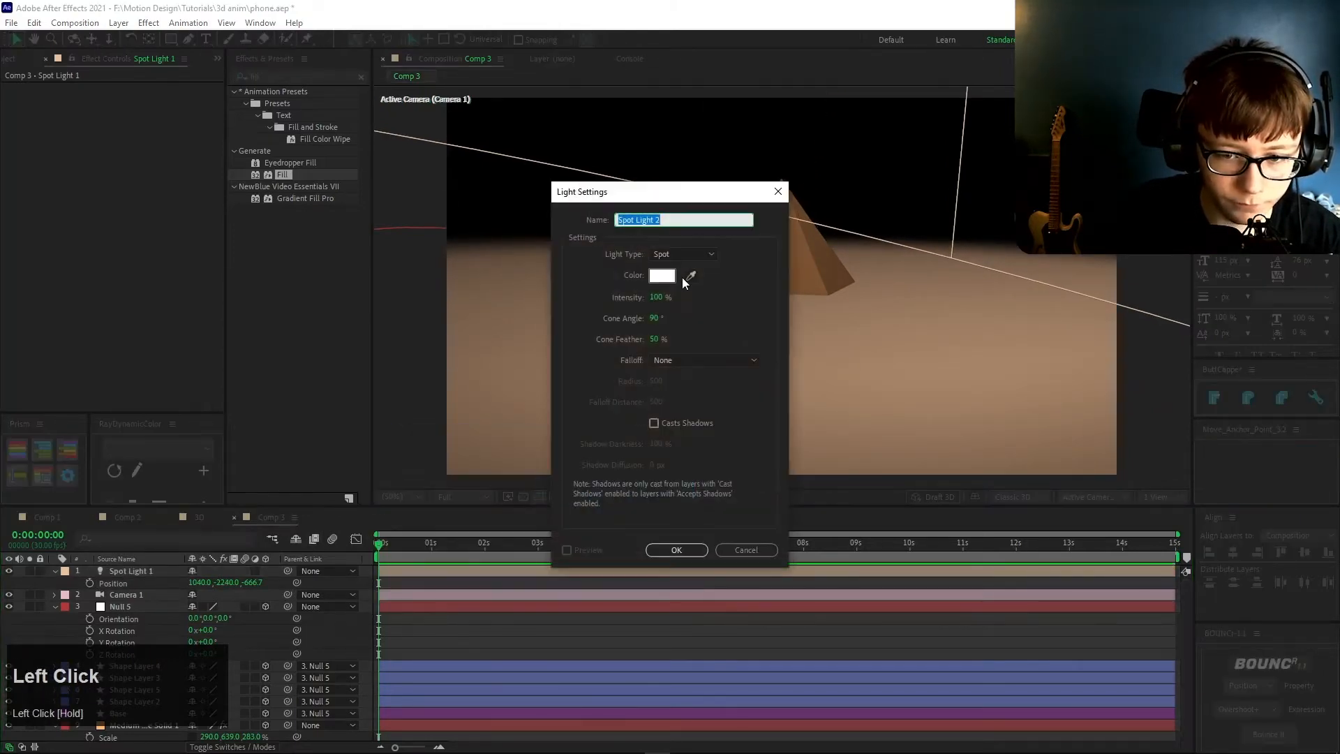
left_click(677, 269)
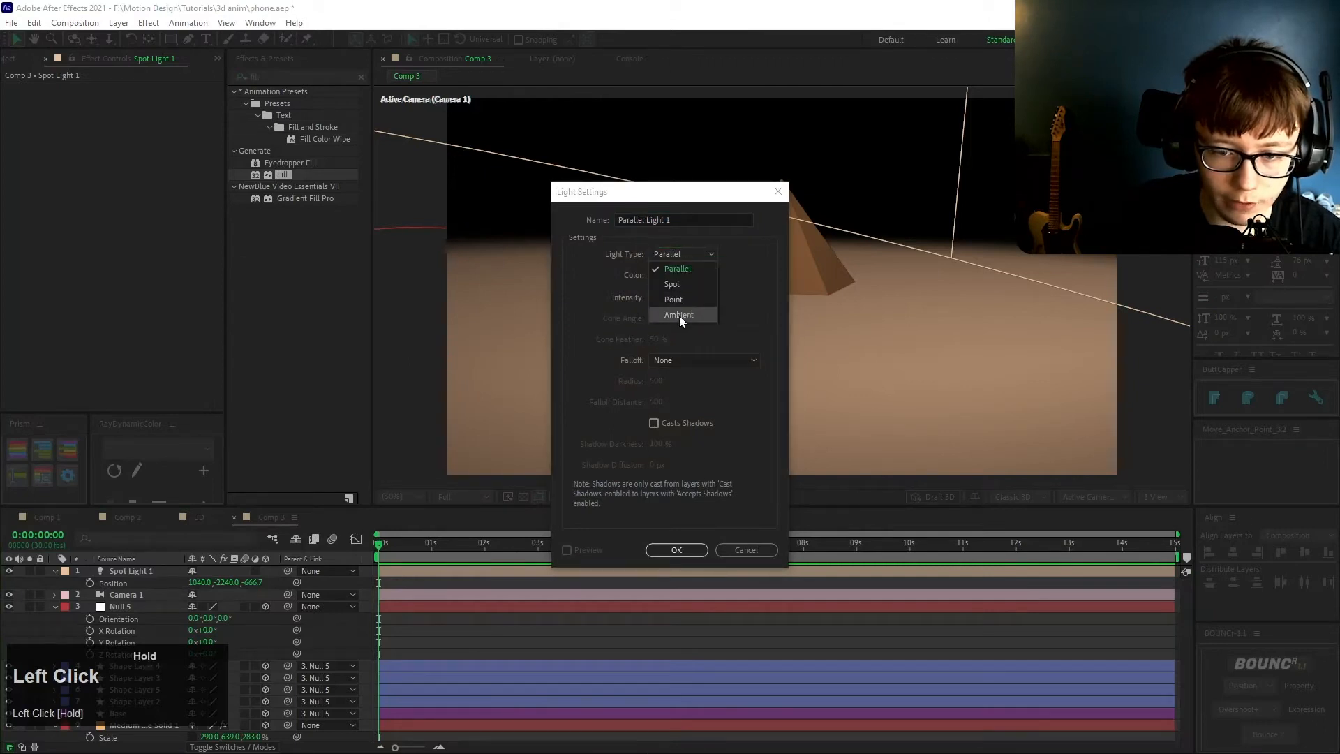
left_click(678, 315)
- Set the ambient light's color to pale yellow FFFECD and create the light
left_click(661, 275)
left_click_drag(55, 305, 56, 274)
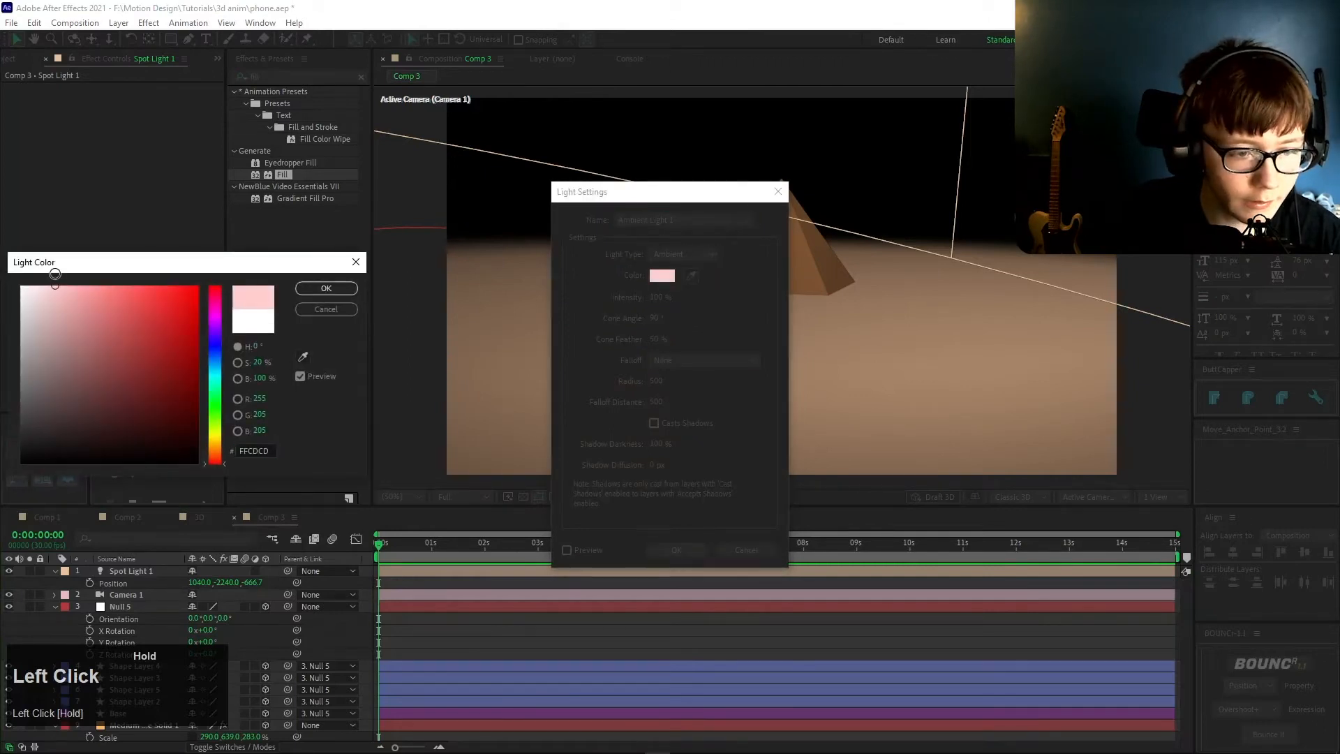
mouse_move(242, 440)
left_mouse_down()
mouse_move(219, 441)
mouse_move(228, 434)
left_mouse_up()
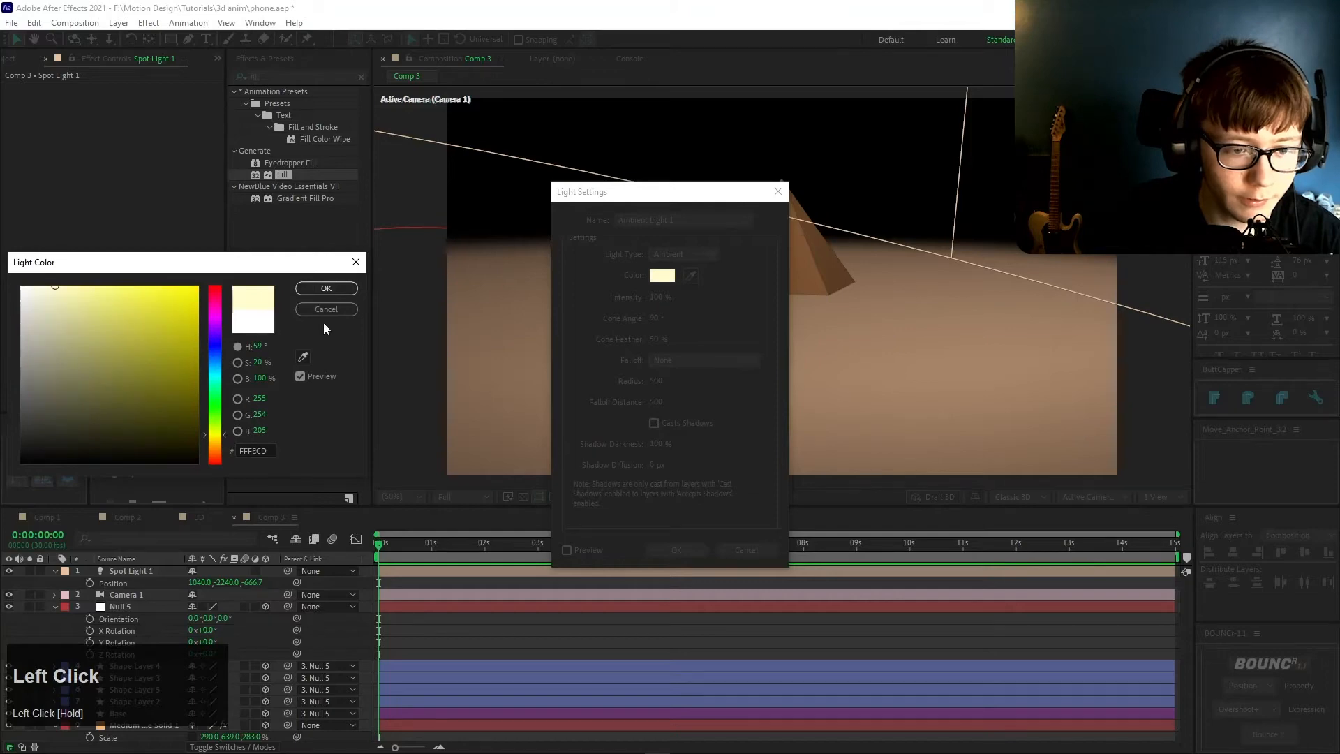
left_click(331, 288)
left_click(676, 549)
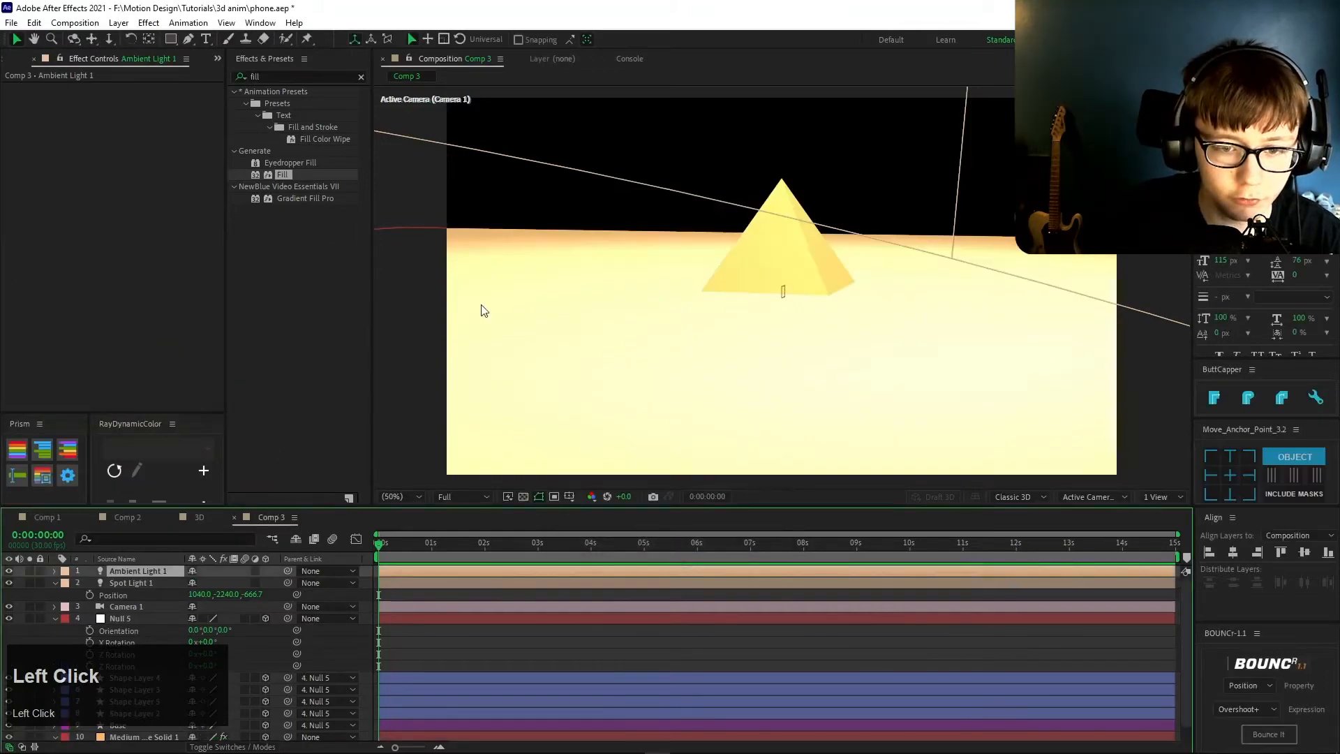
- Reveal the ambient light's options and lower its Intensity to about 46%
key("u")
key("u")
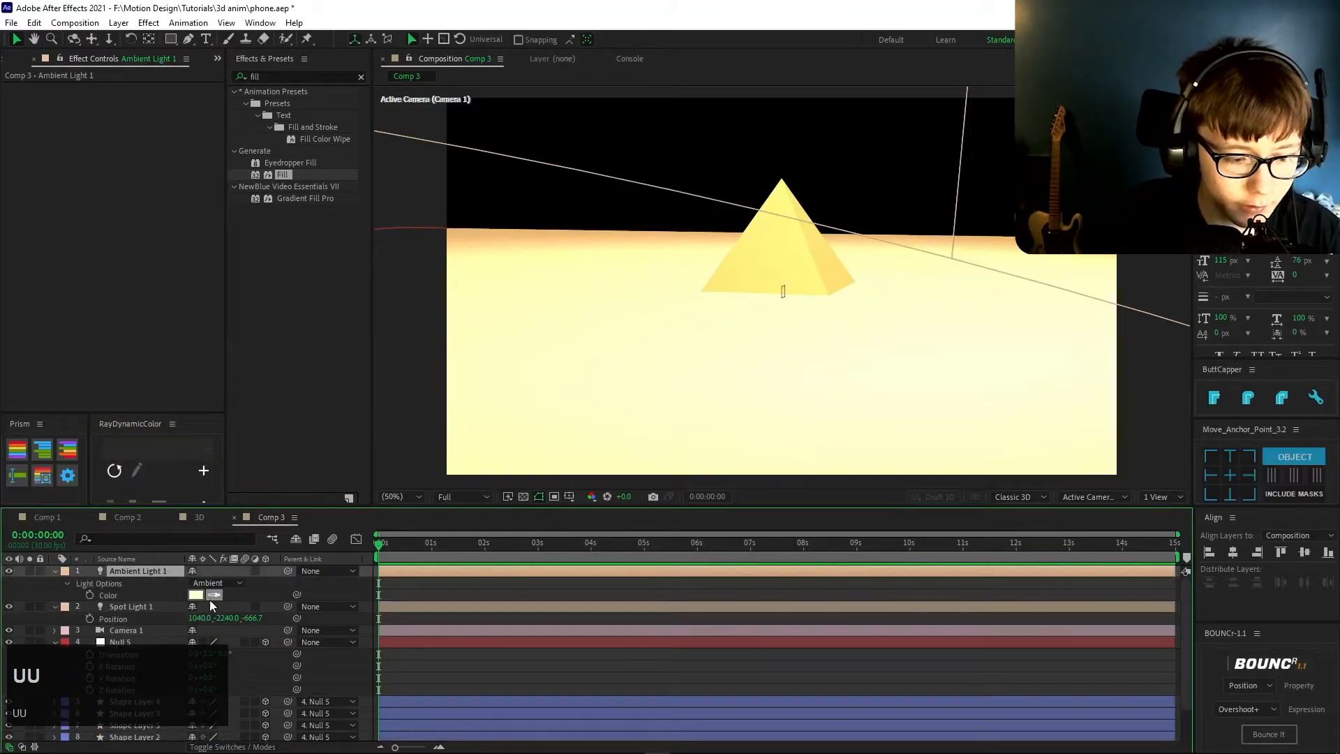
left_click(68, 584)
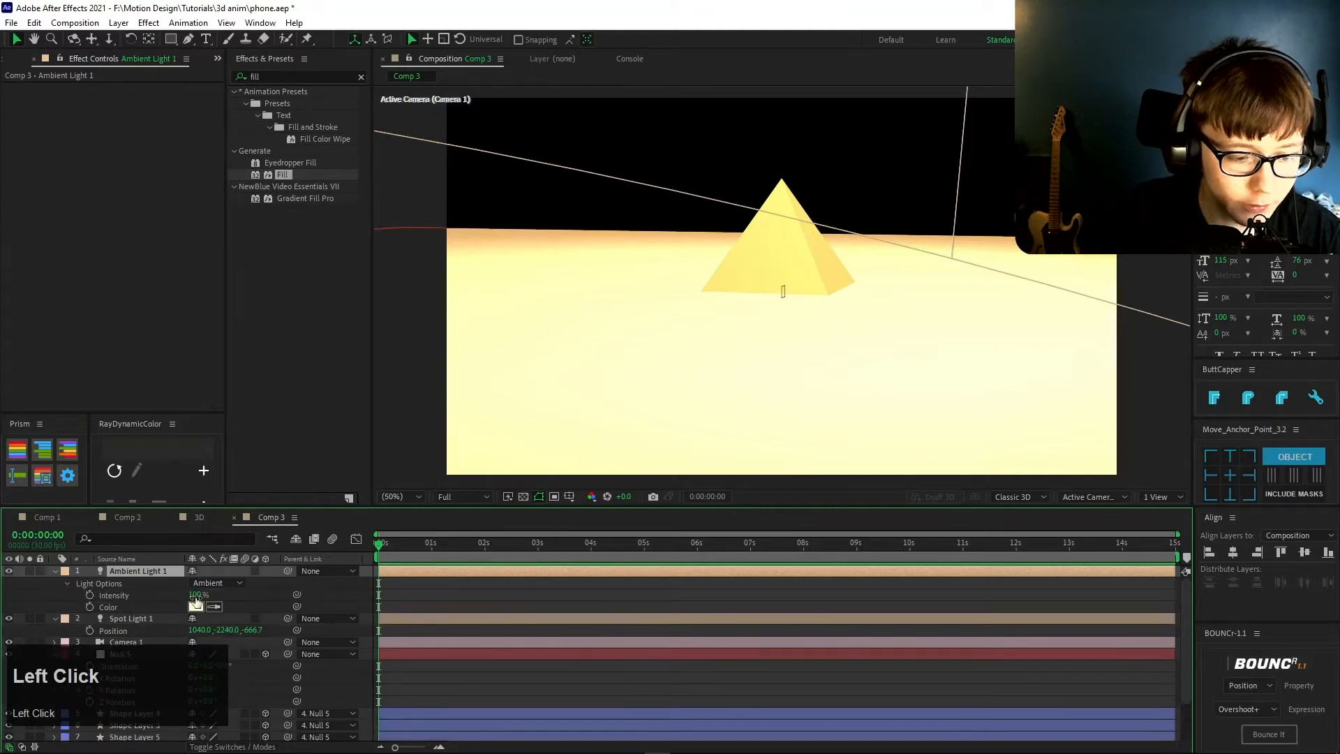
left_click_drag(194, 594, 150, 594)
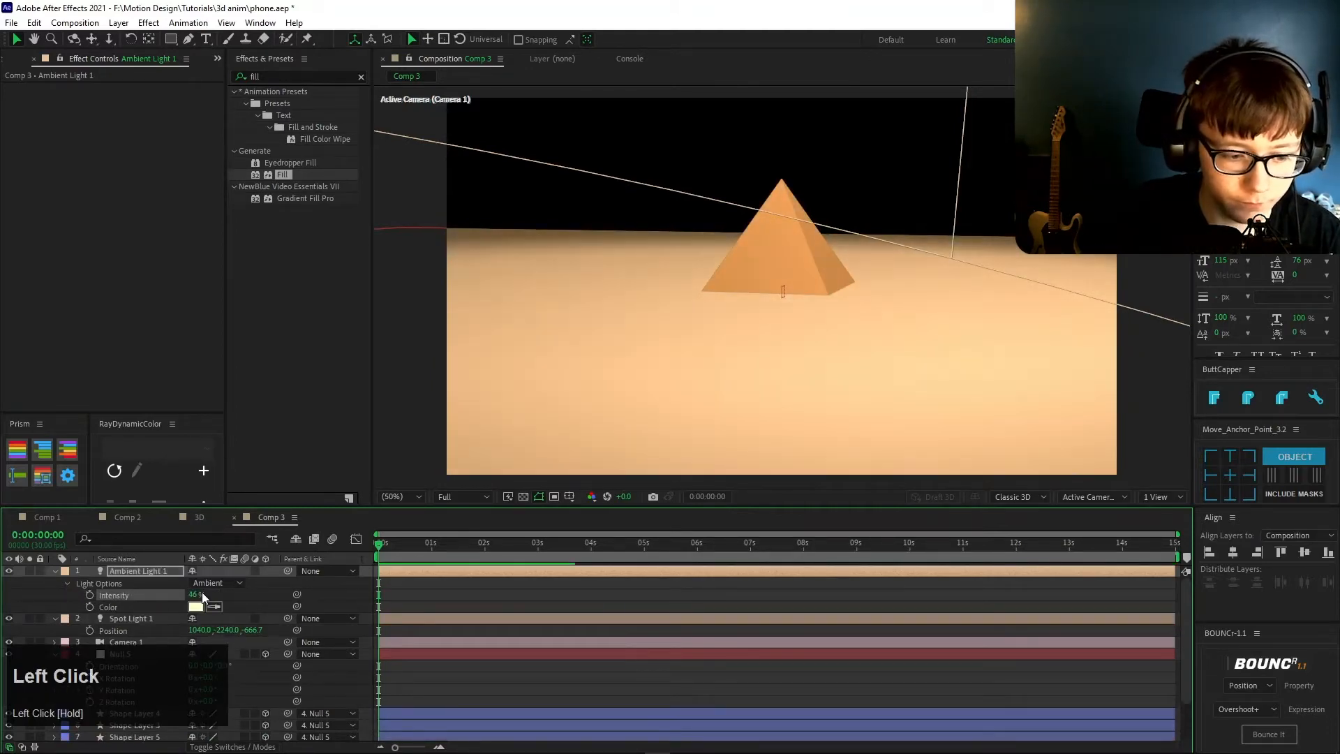
- Set the ambient light's Intensity to 45% and collapse the open properties of both light layers
type("45")
left_click(337, 595)
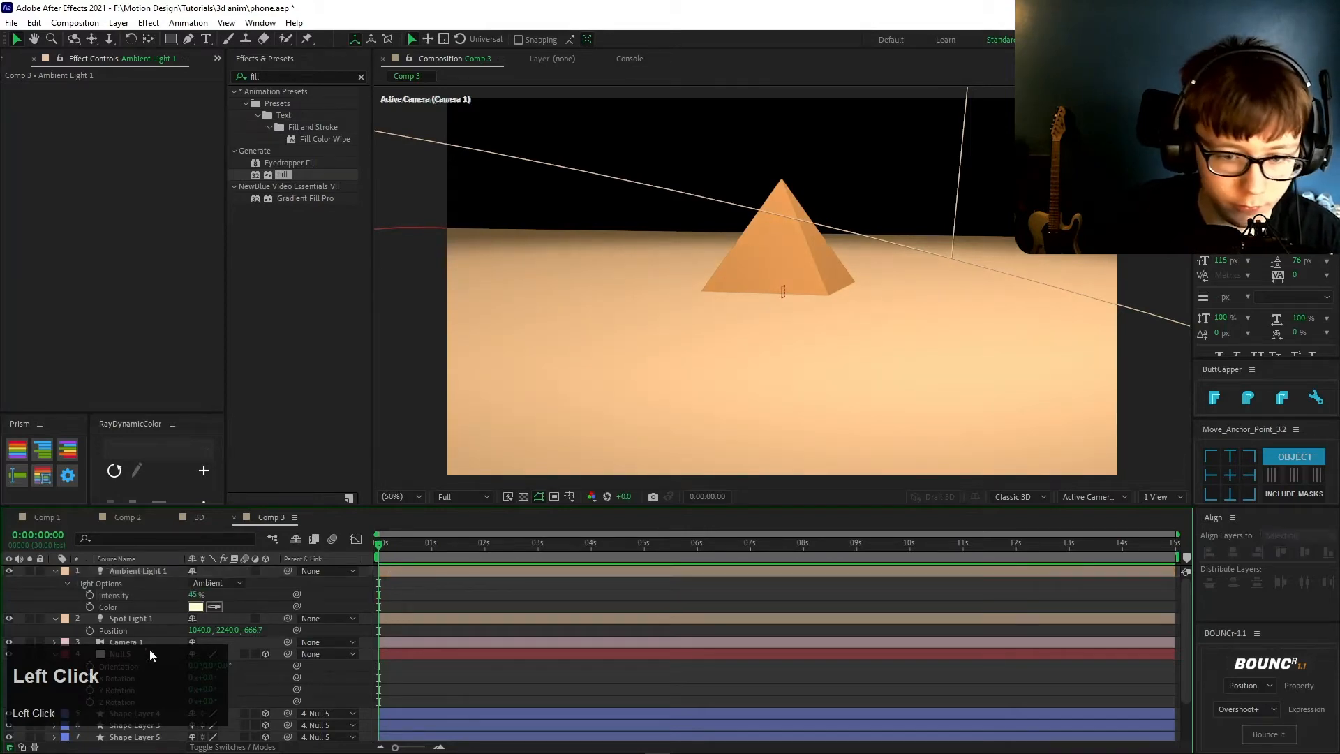
key("s")
key("s")
left_click(121, 584)
- Add a null object directly above Camera 1 in the layer stack and parent the camera to it
right_click(183, 693)
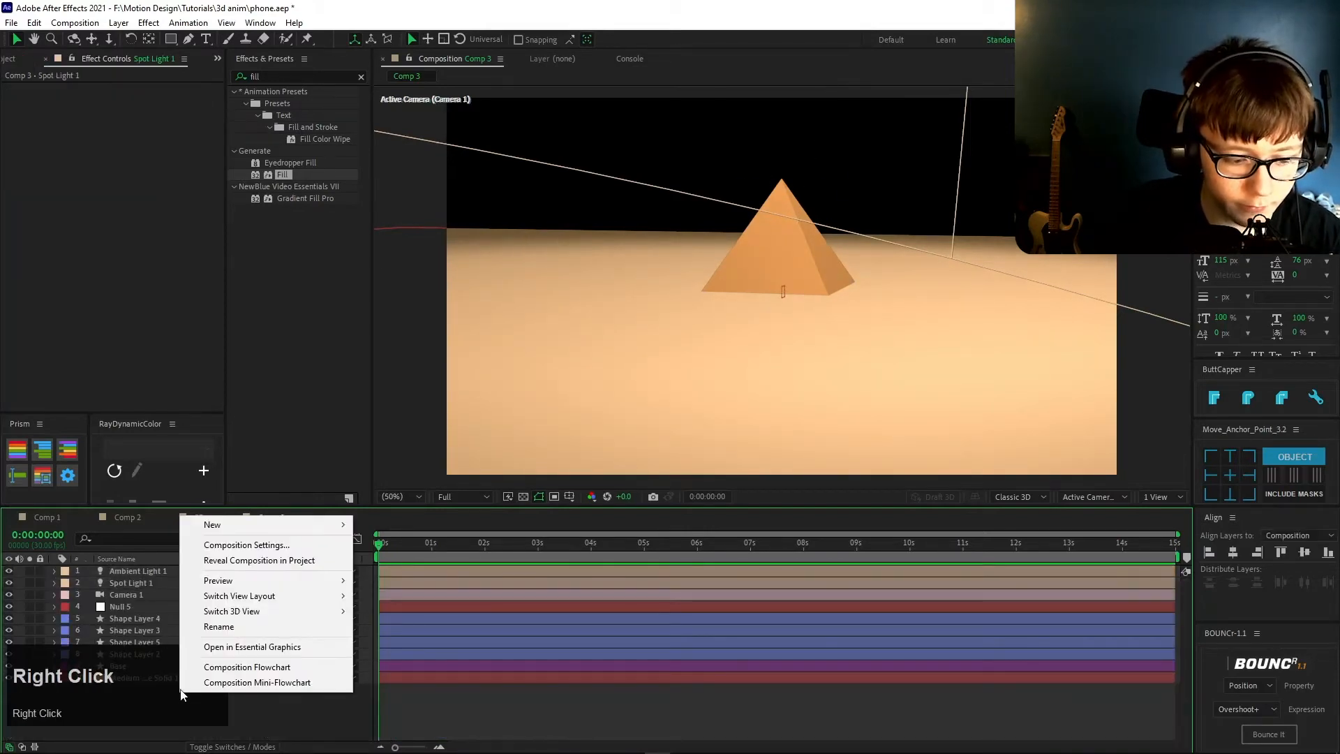
left_click_drag(213, 525, 401, 614)
left_click(401, 613)
left_click_drag(129, 571, 136, 601)
left_click_drag(288, 606, 140, 594)
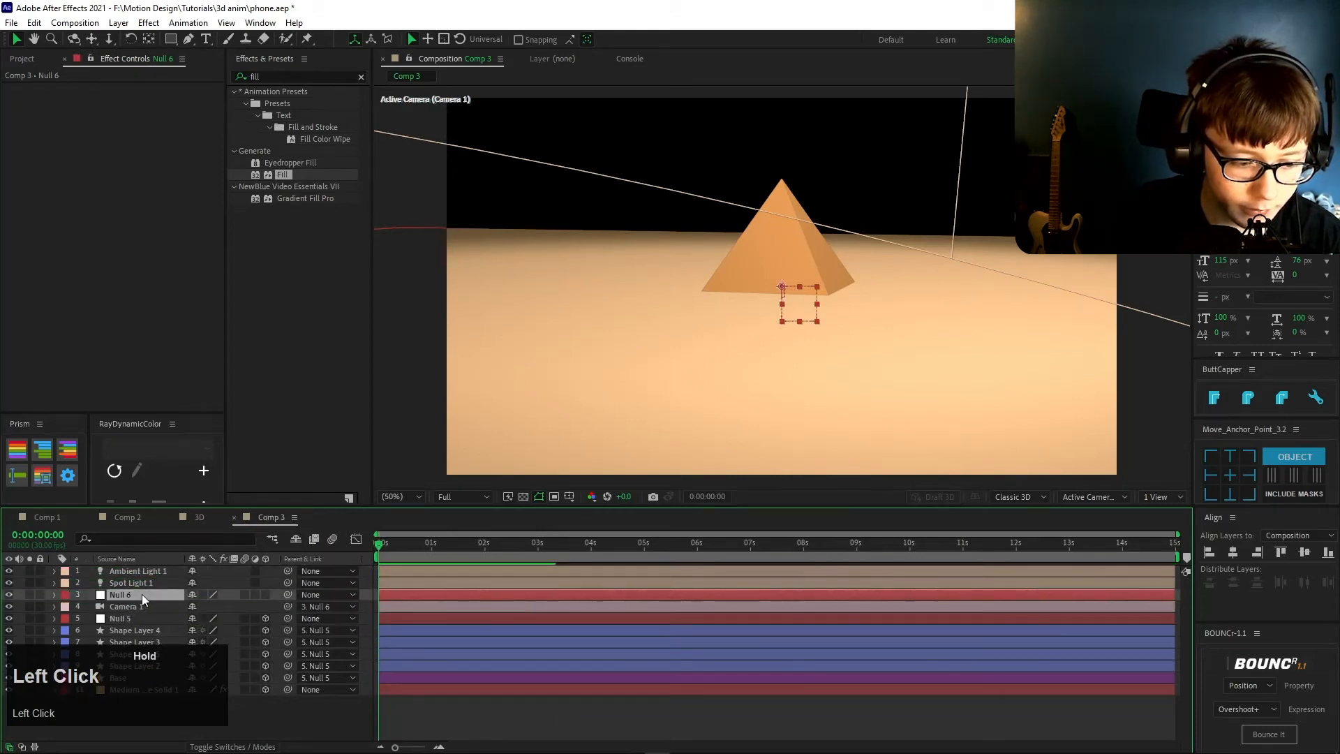
- Rename the new null Camera Control and make it a 3D layer with its rotation properties shown
key("shift+Return")
key("c")
key("Return")
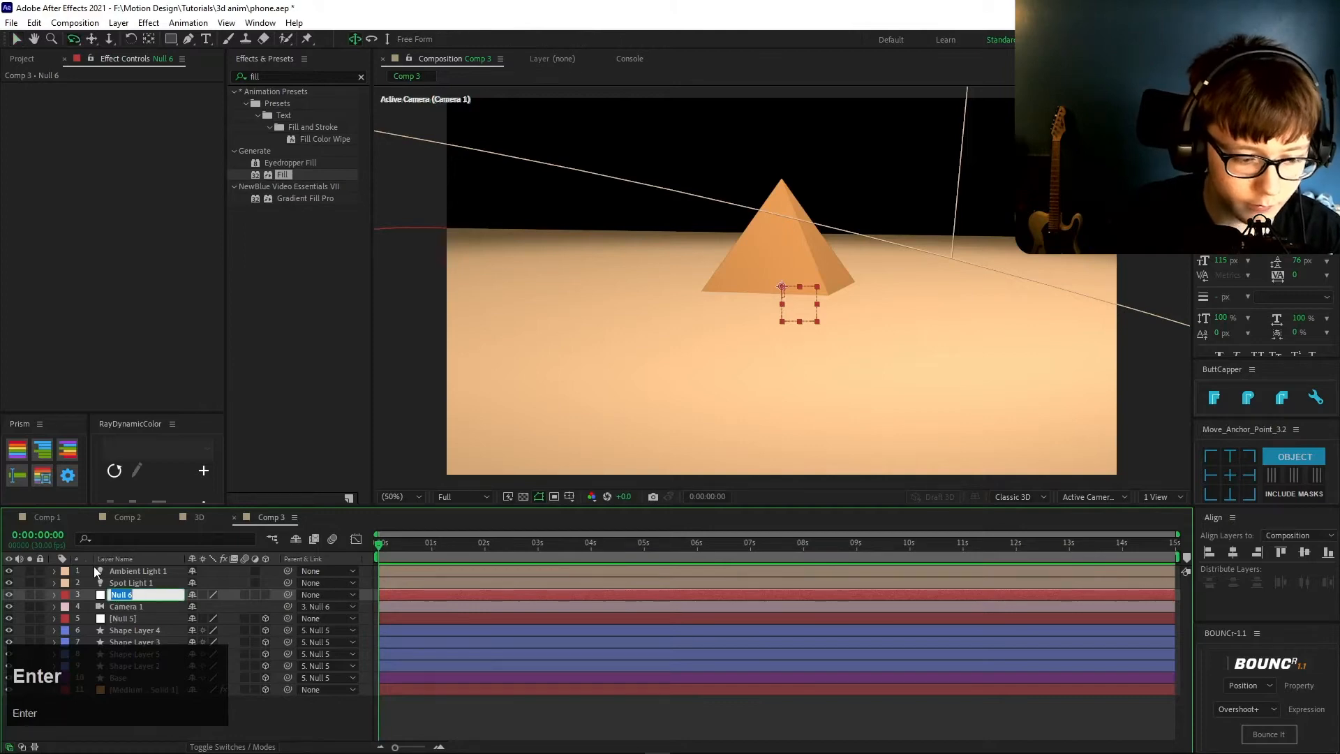
type("Camera Contro")
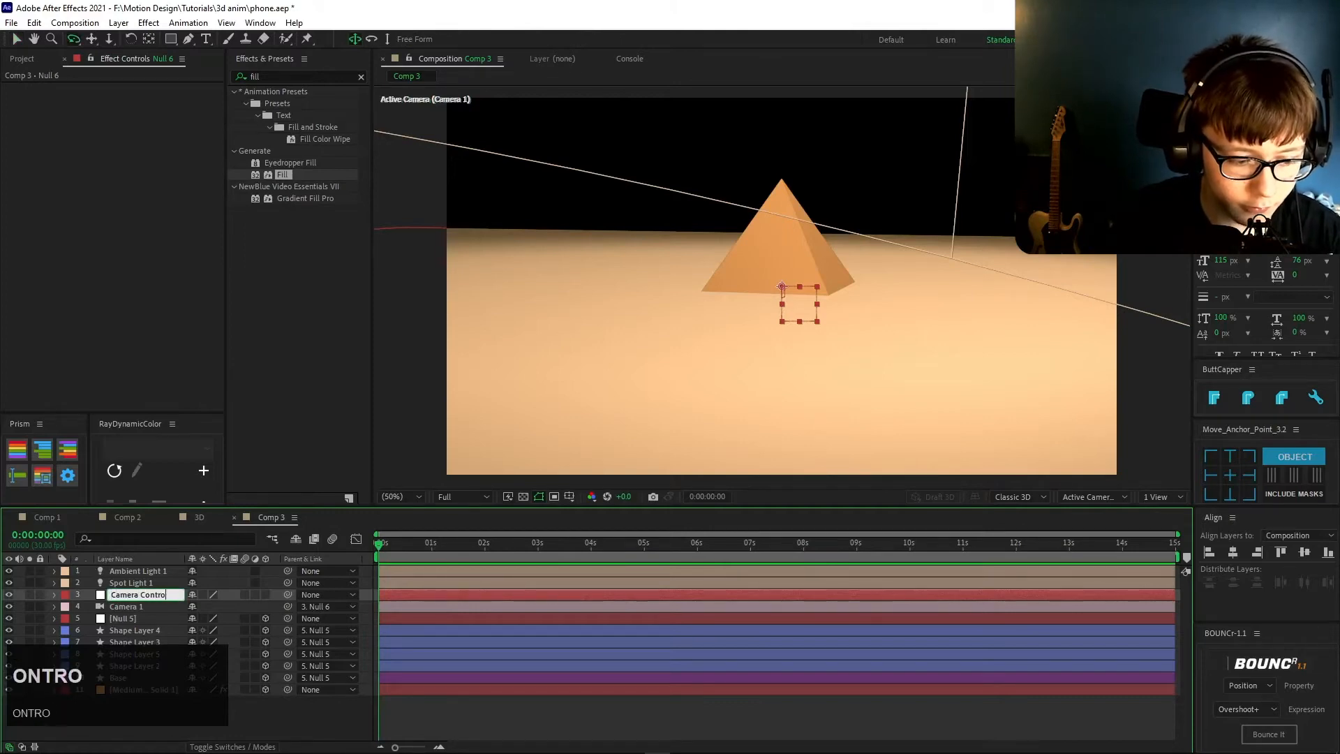
type("l")
key("Return")
key("r")
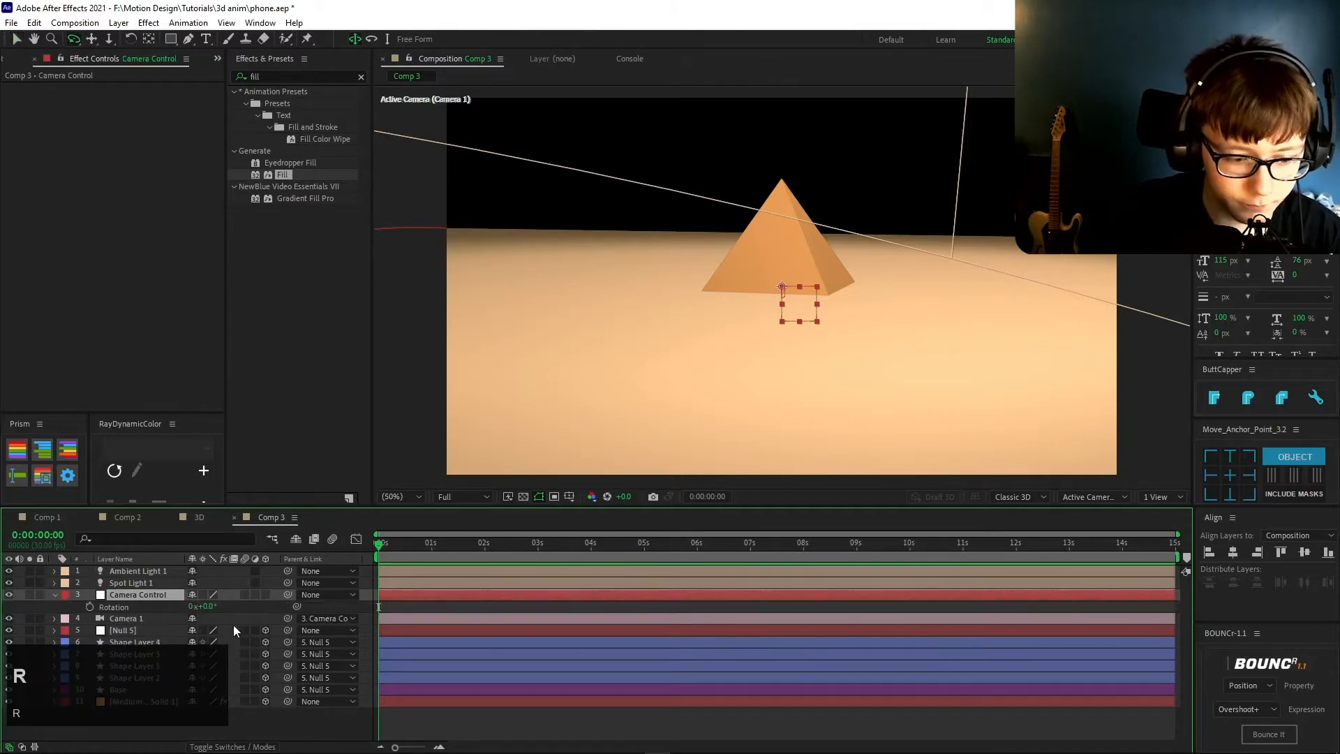
left_click(265, 594)
- Test the camera rig by rotating Camera Control around its Y axis, and undo the trial rotations
left_click_drag(213, 630, 483, 593)
key("ctrl+z")
left_click_drag(526, 583, 425, 602)
key("ctrl+z")
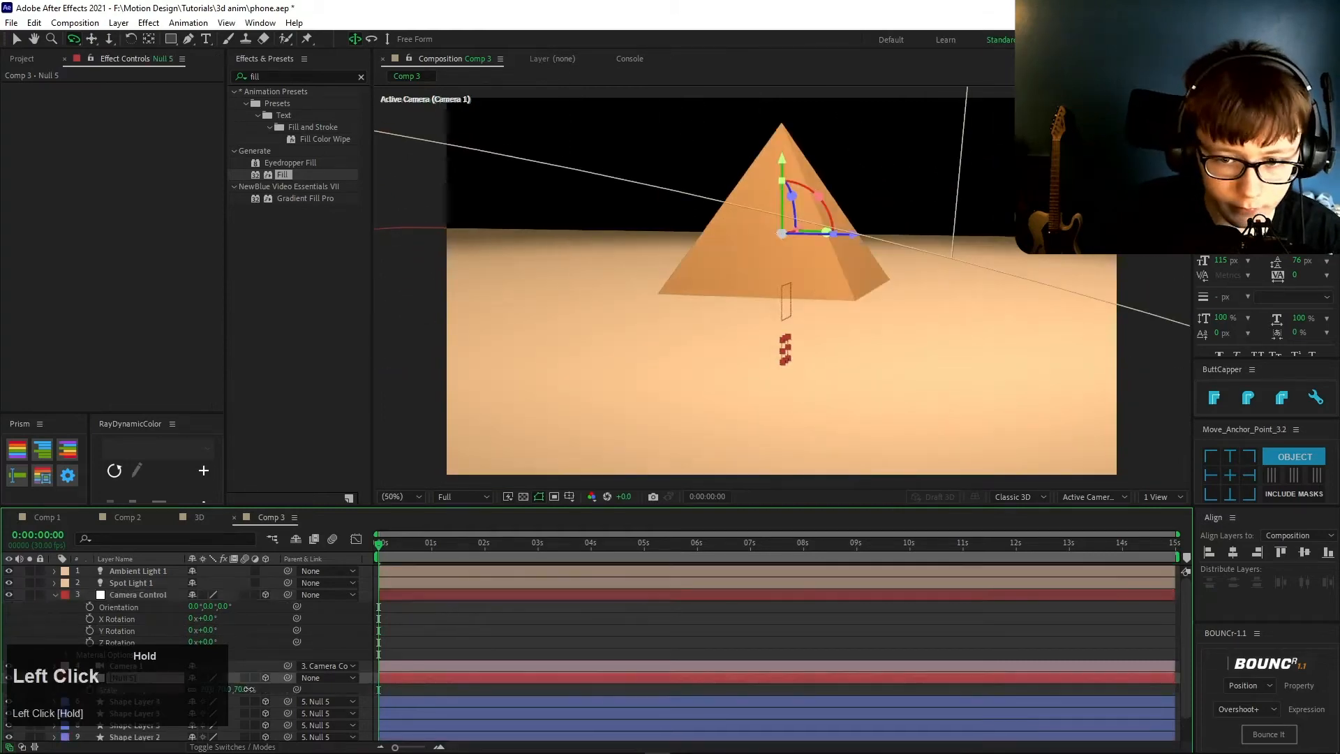
- Enlarge the pyramid through its Null 5 and reposition that null to 3284, 210, 0
left_click_drag(244, 689, 1315, 574)
key("p")
key("ctrl+z")
key("ctrl+z")
key("ctrl+z")
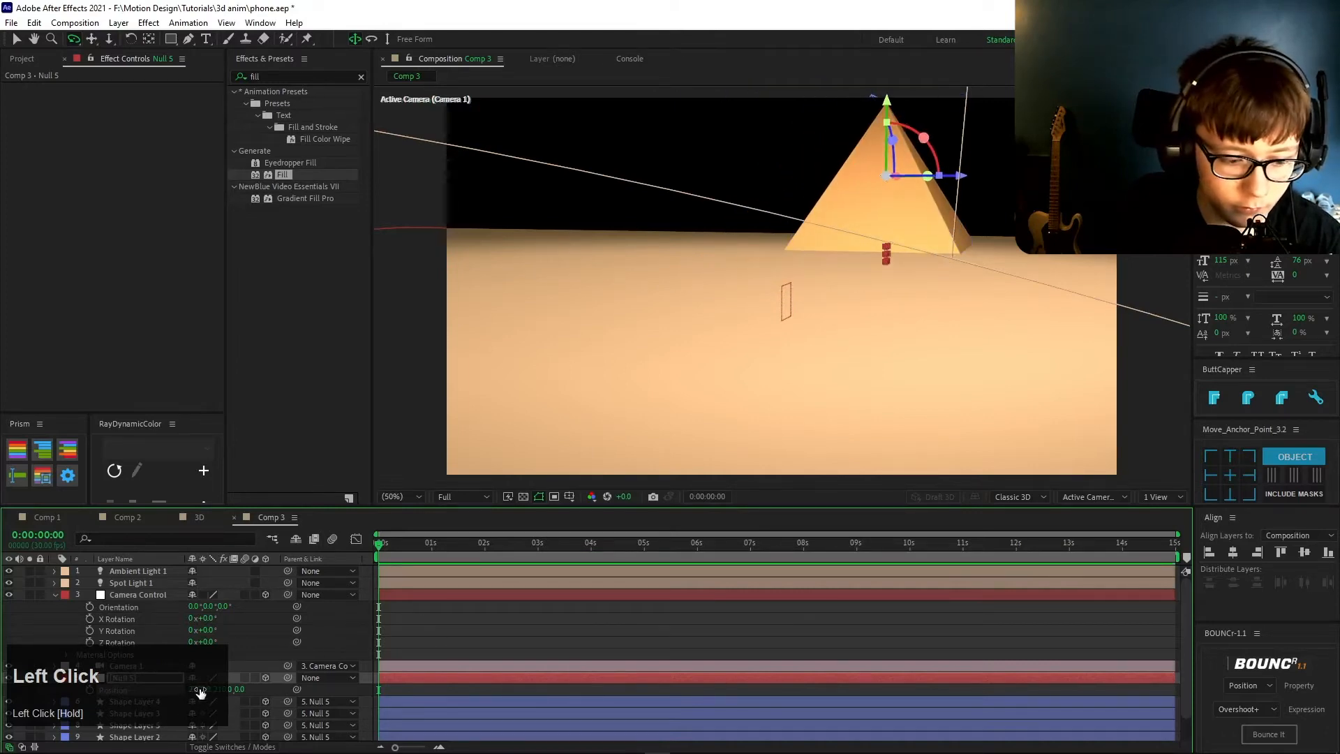
left_click_drag(201, 692, 552, 659)
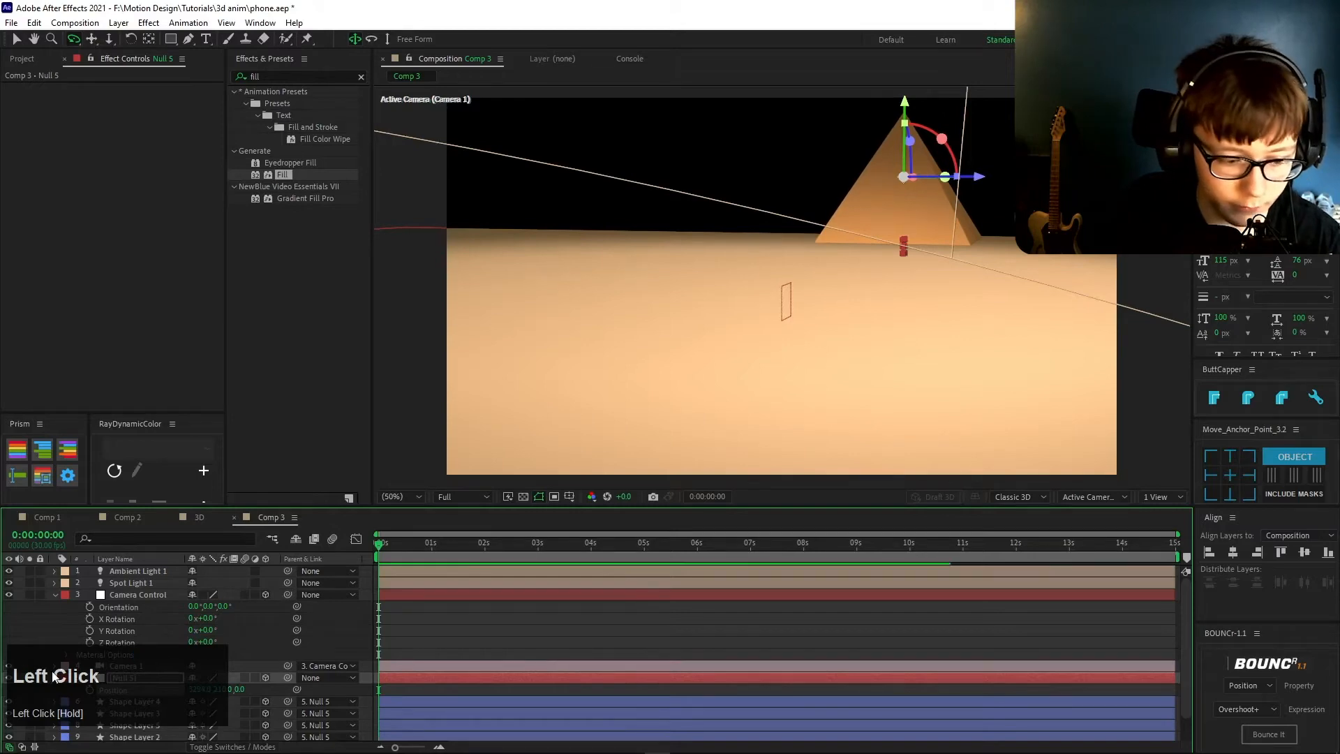
- Duplicate the pyramid's null with its shape layers, group the copies above the originals and label them pink
scroll(141, 680, "down", 2)
left_click(137, 713, "shift")
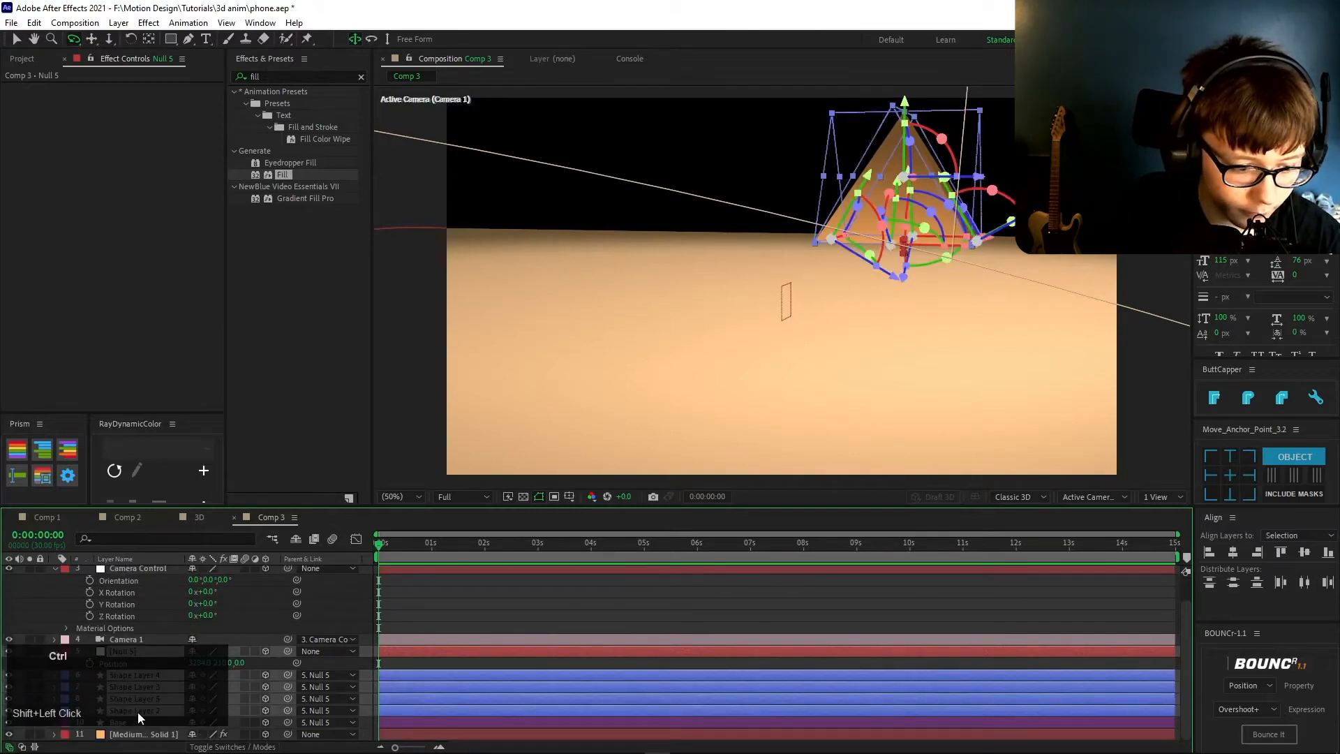
left_click(132, 720, "shift")
key("ctrl+d")
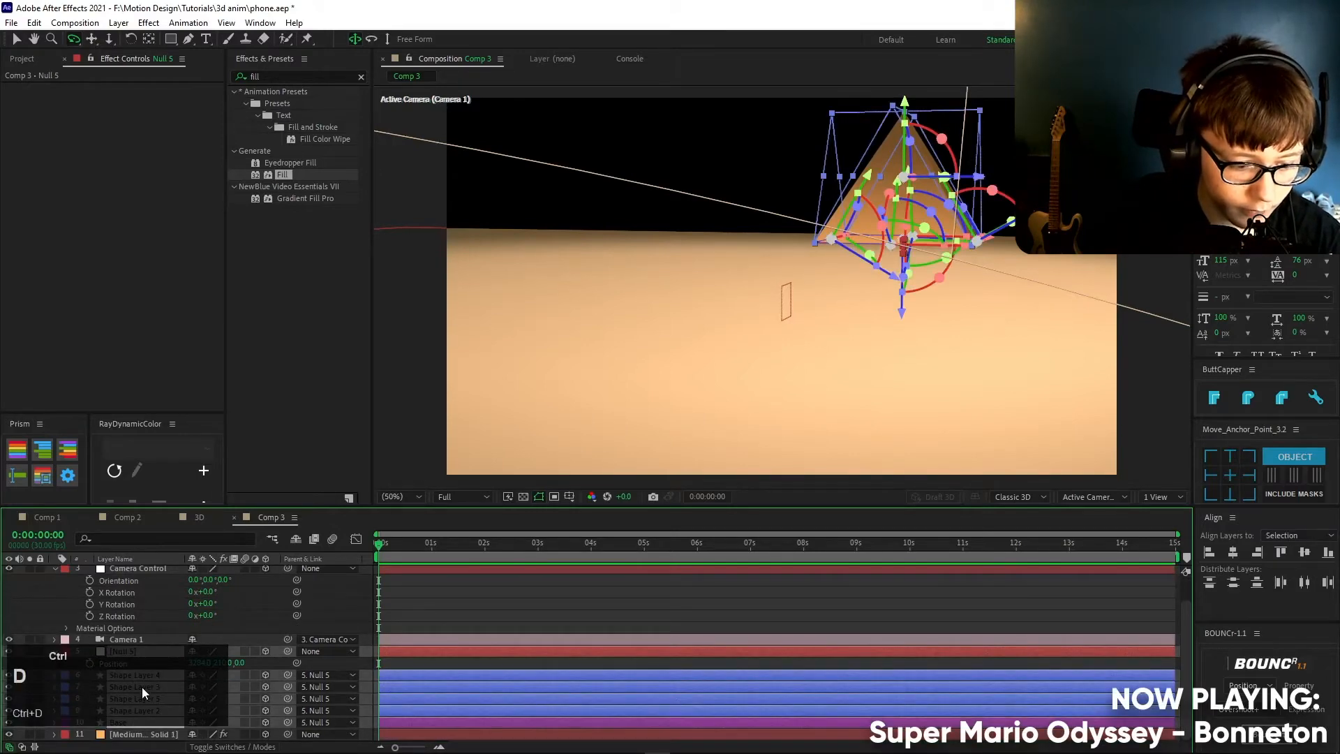
left_click_drag(149, 685, 130, 663)
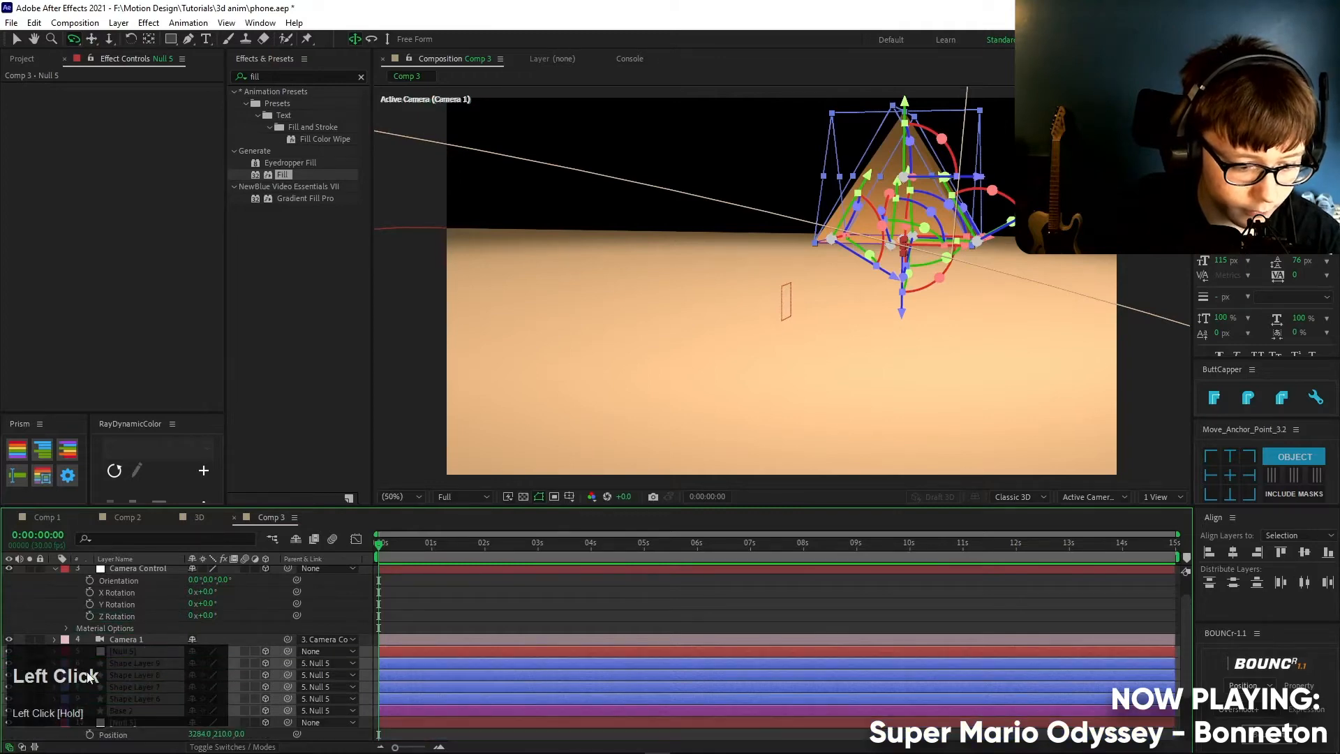
scroll(153, 625, "down", 5)
left_click(20, 446)
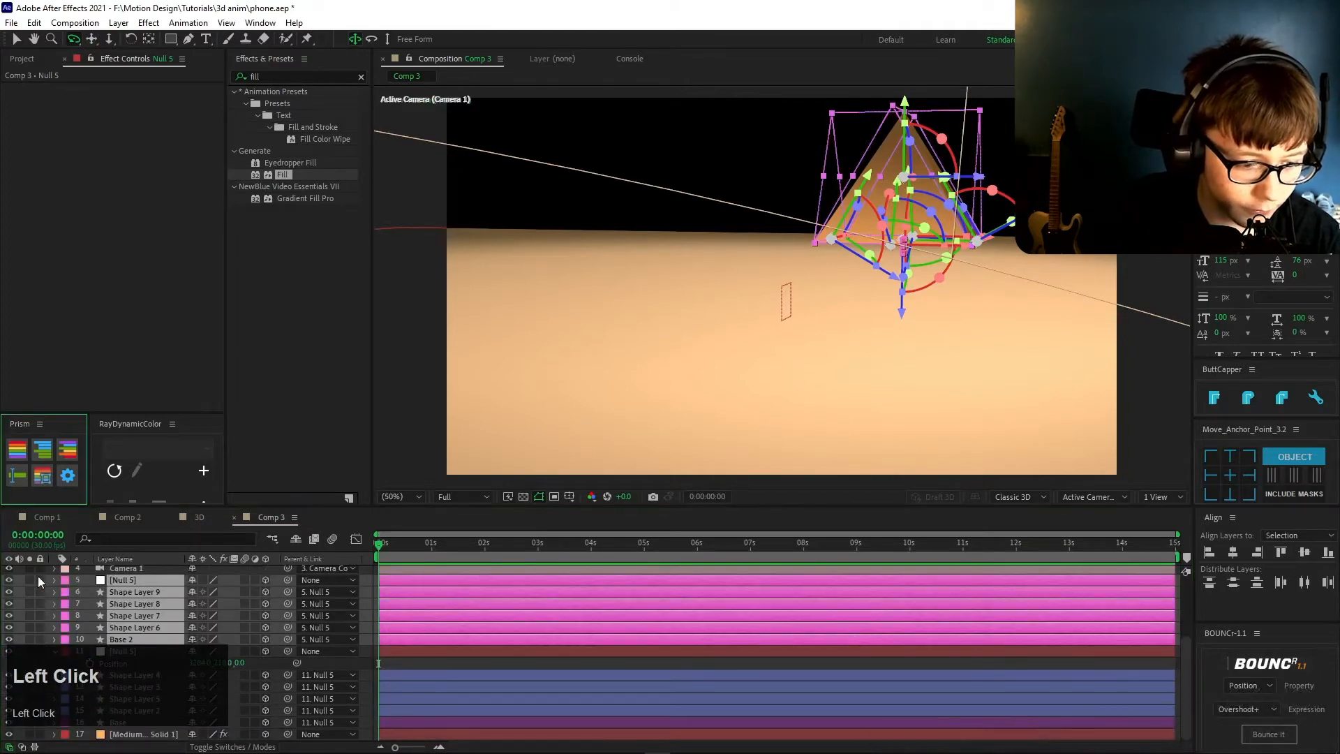
- Move the pink pyramid copy away from the original by setting its null's Z position to 855
left_click(135, 575)
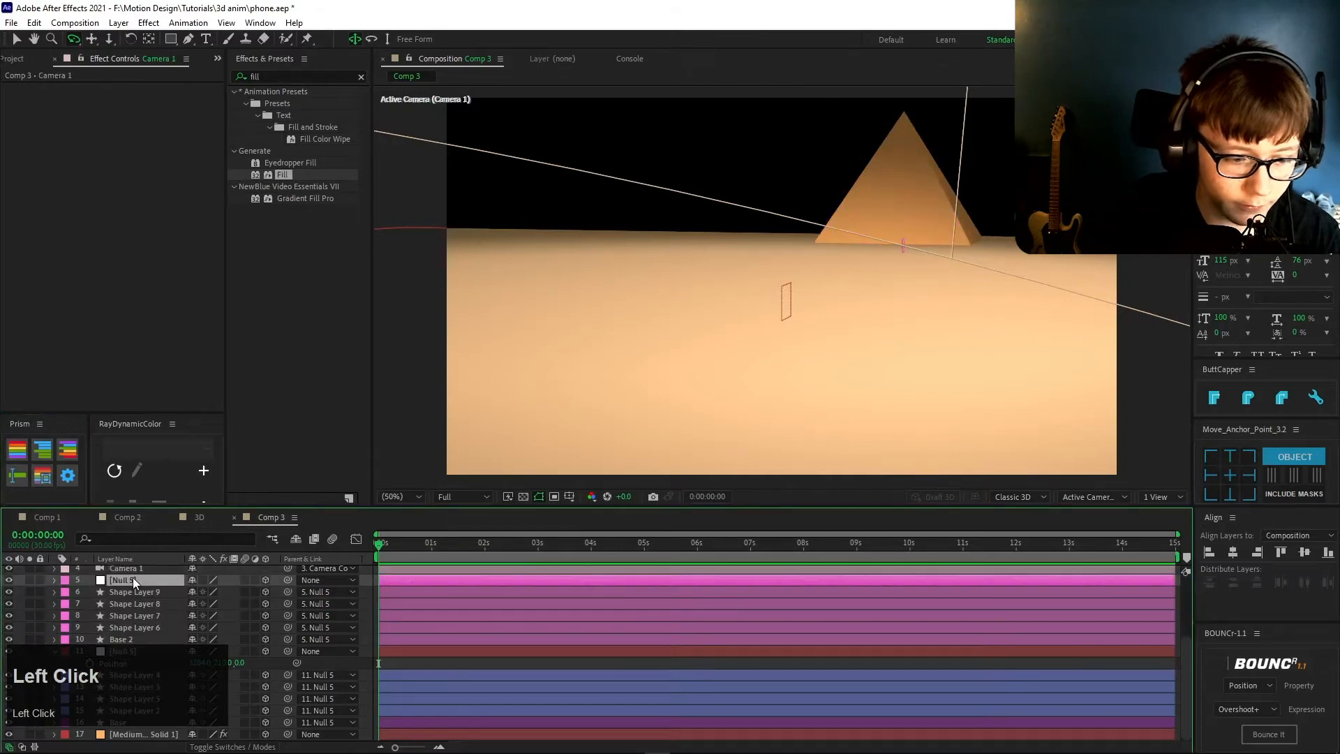
key("p")
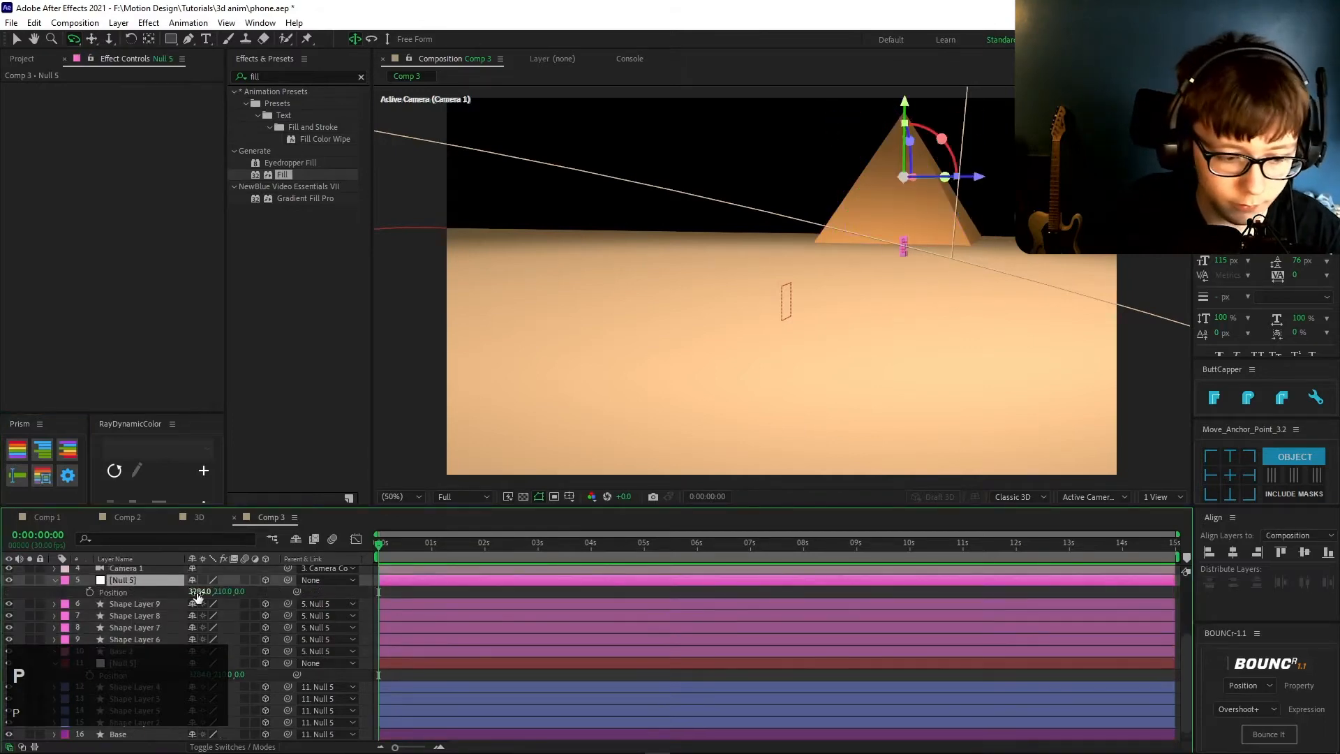
left_click_drag(196, 593, 900, 657)
key("ctrl+z")
key("ctrl+z")
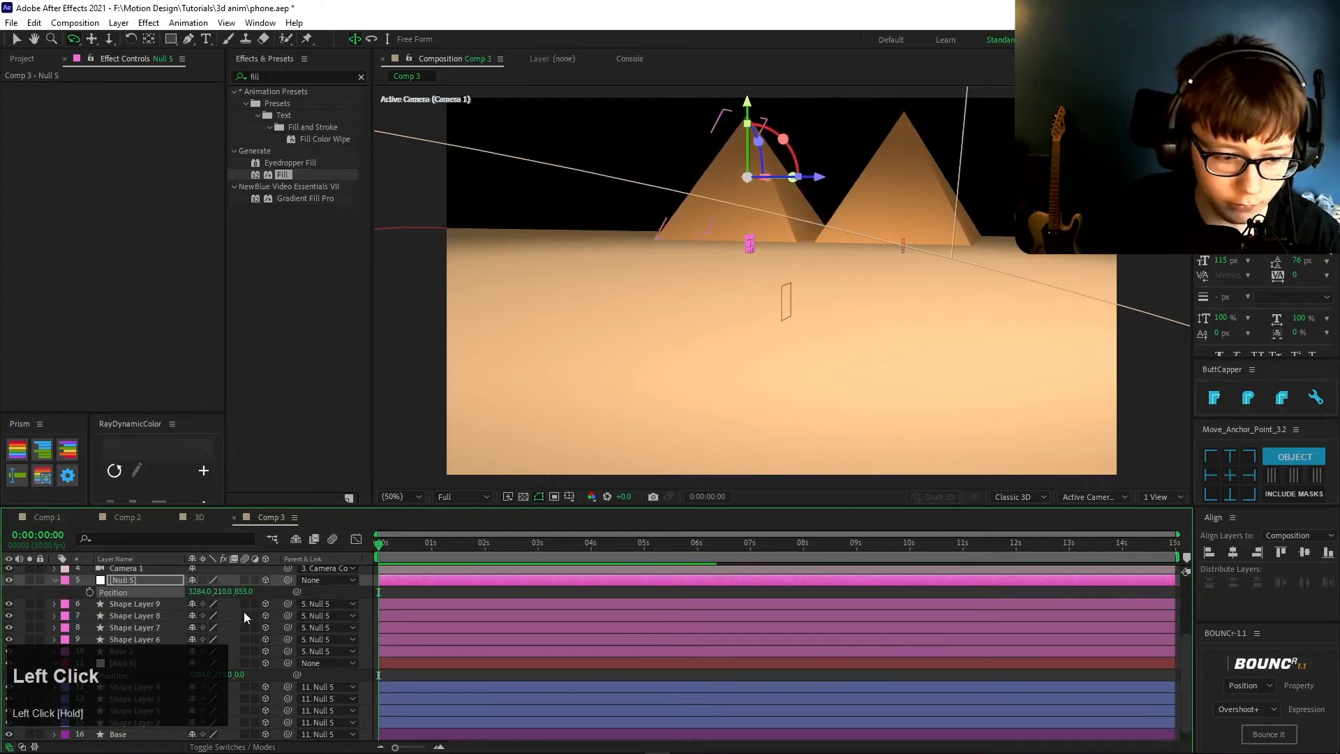
- Scale the pink pyramid copy's null to 103% and switch to the Selection tool
key("shift+s")
left_click_drag(208, 603, 212, 604)
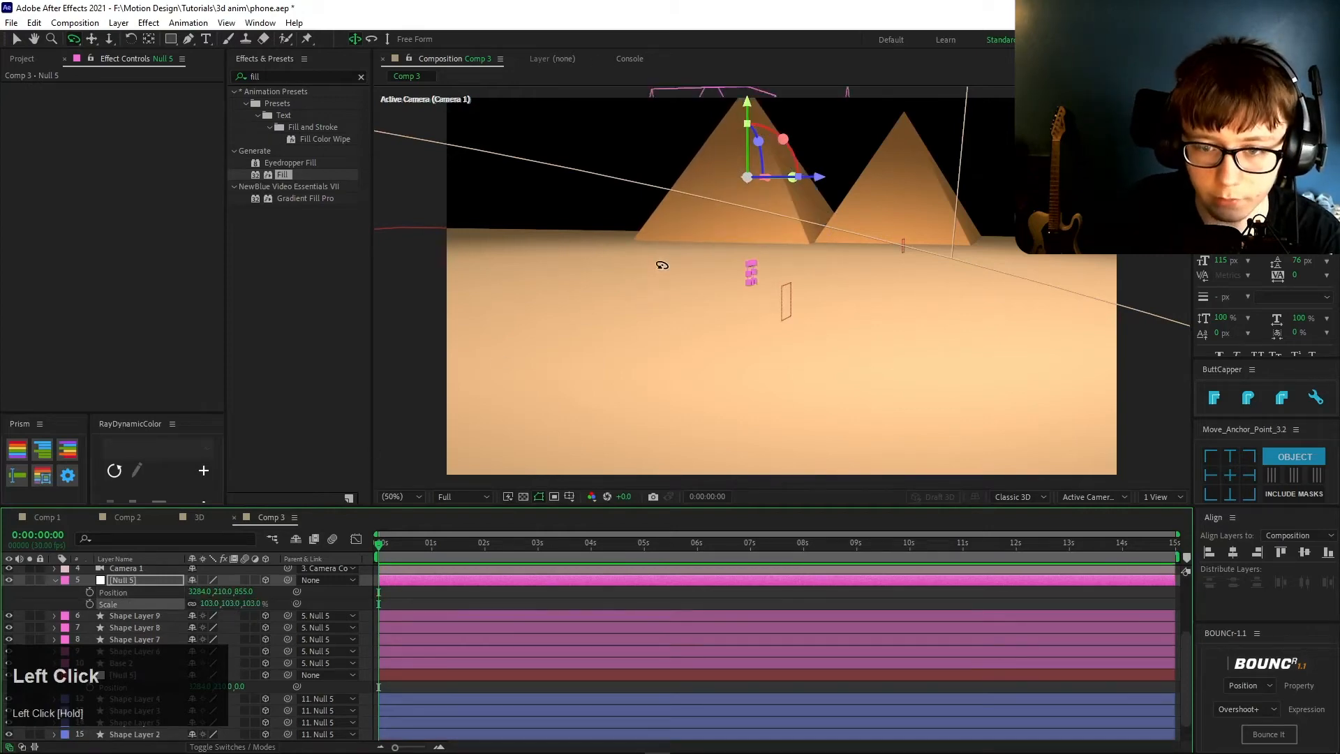
left_click(17, 40)
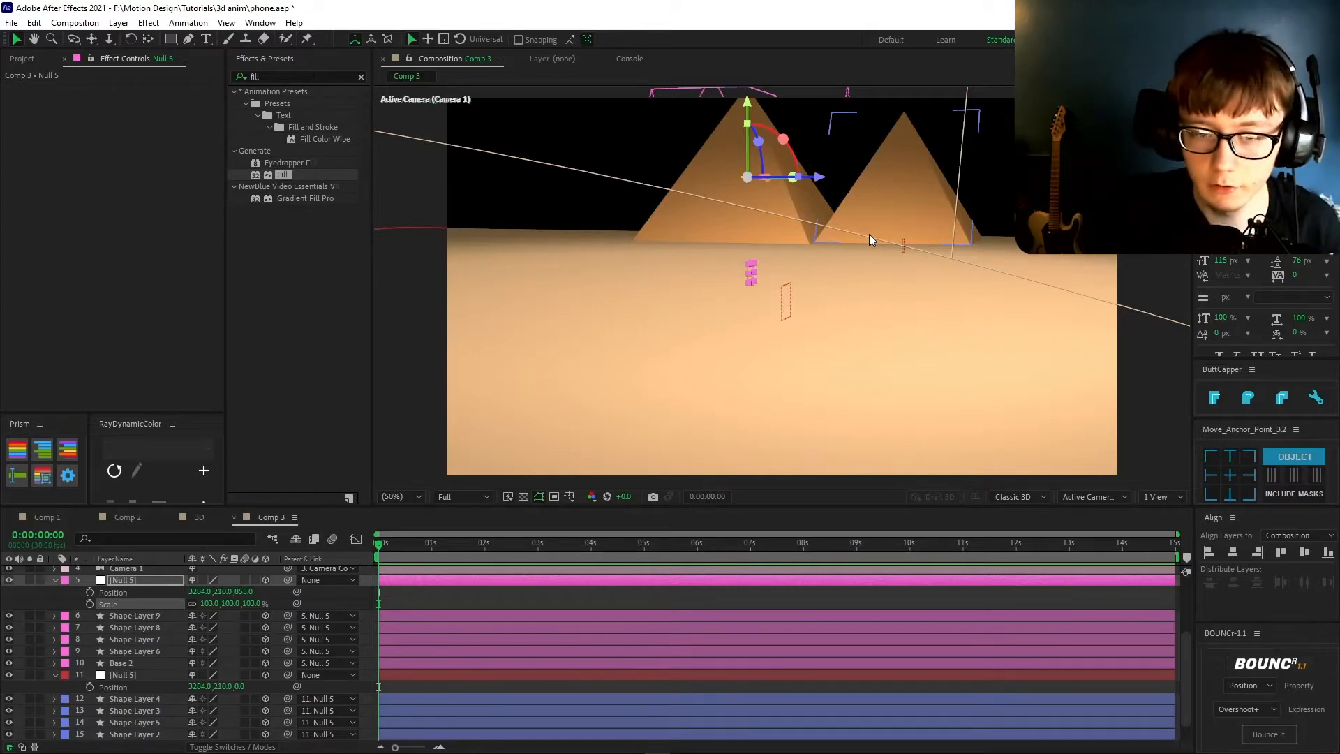
- Duplicate the pink pyramid's null and shape layers and label the new copies orange
left_click(133, 615)
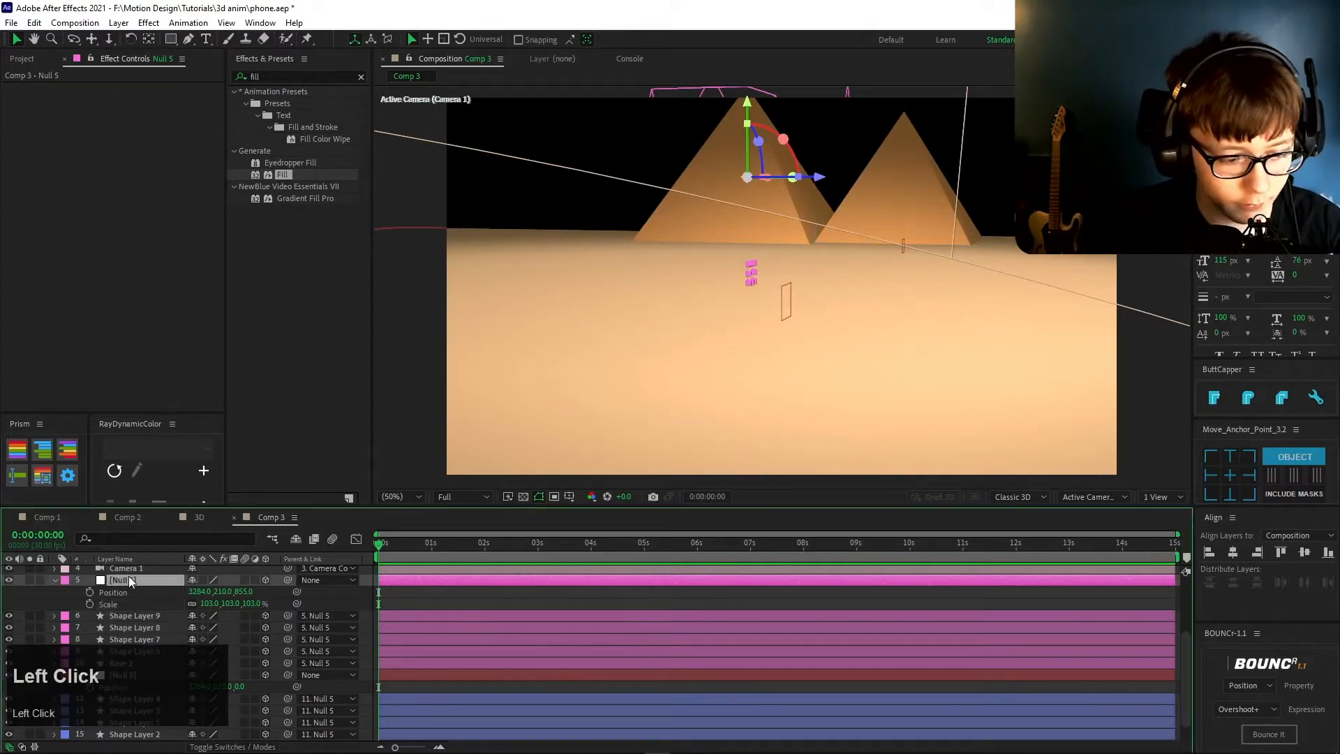
left_click(128, 664, "shift")
key("ctrl+d")
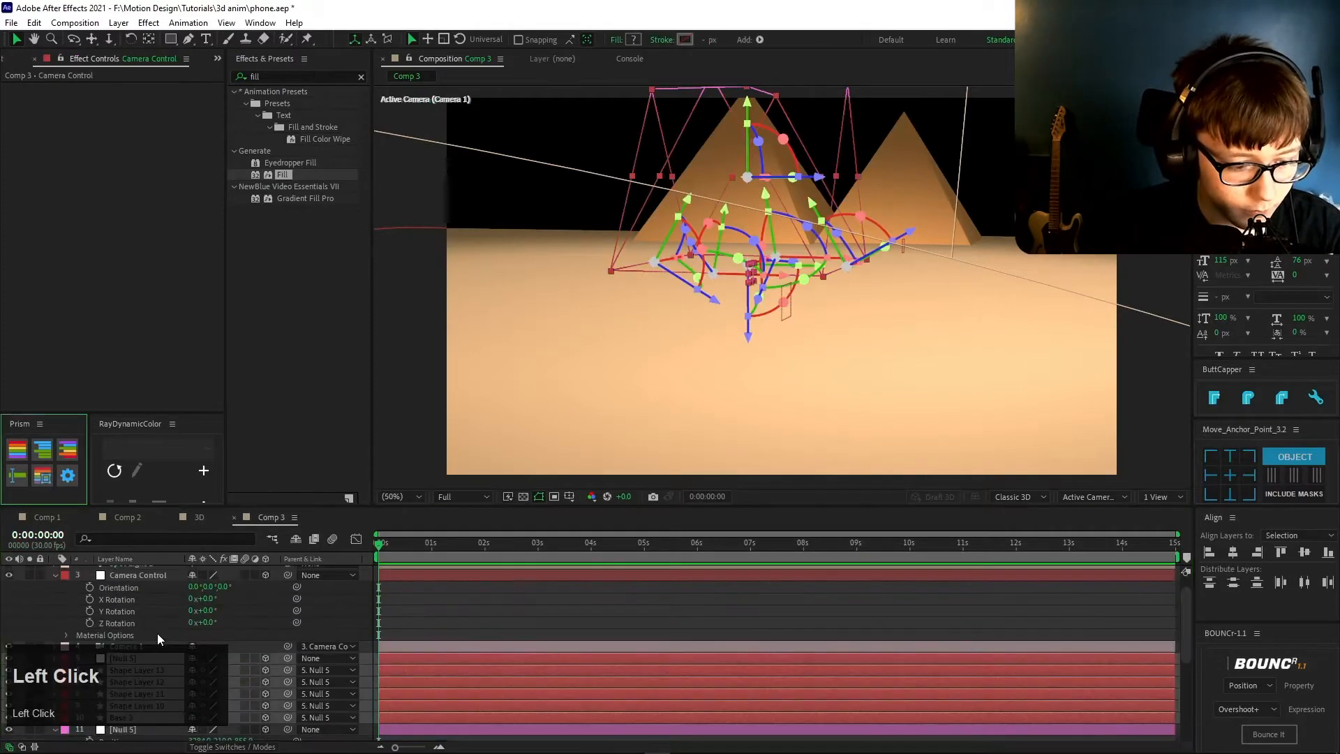
scroll(157, 633, "down", 2)
left_click(24, 448)
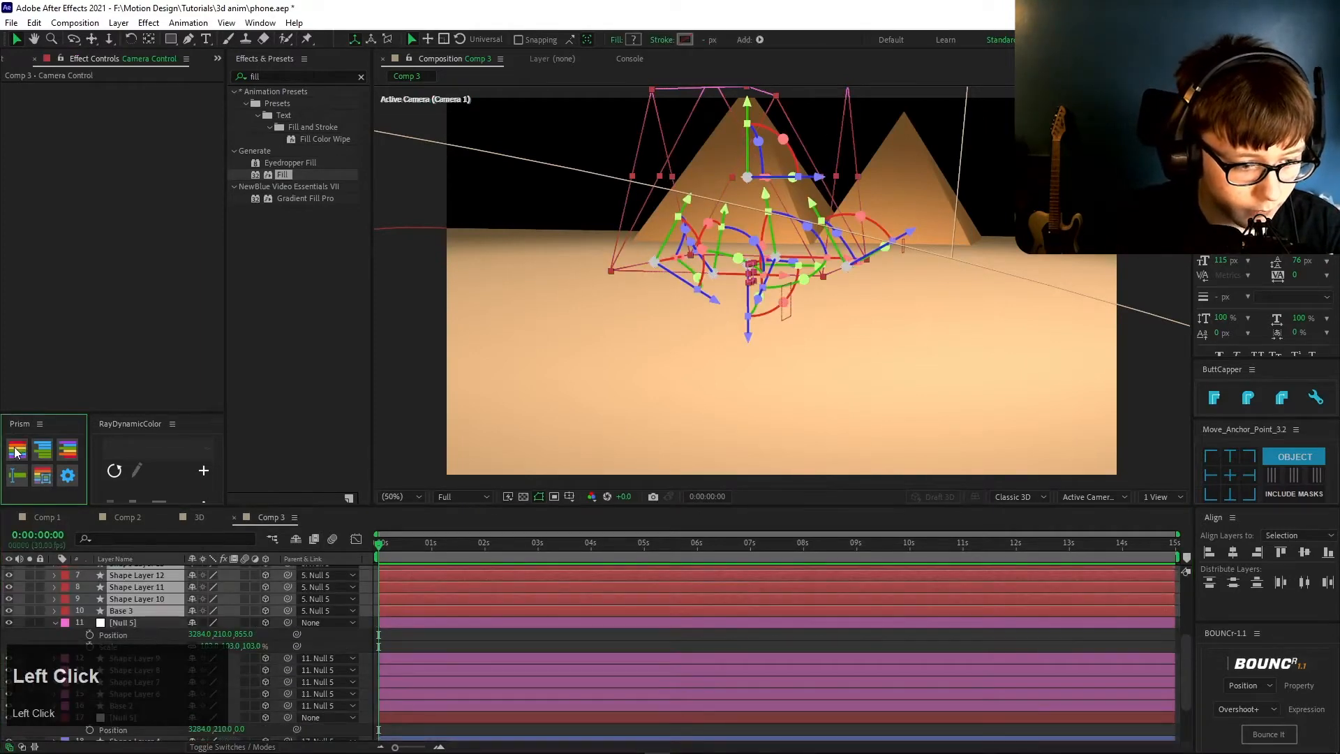
- Move the orange pyramid copy further along the row by setting its null's Z position to 1795
scroll(145, 607, "up", 1)
scroll(147, 614, "up", 2)
left_click(150, 588)
key("p")
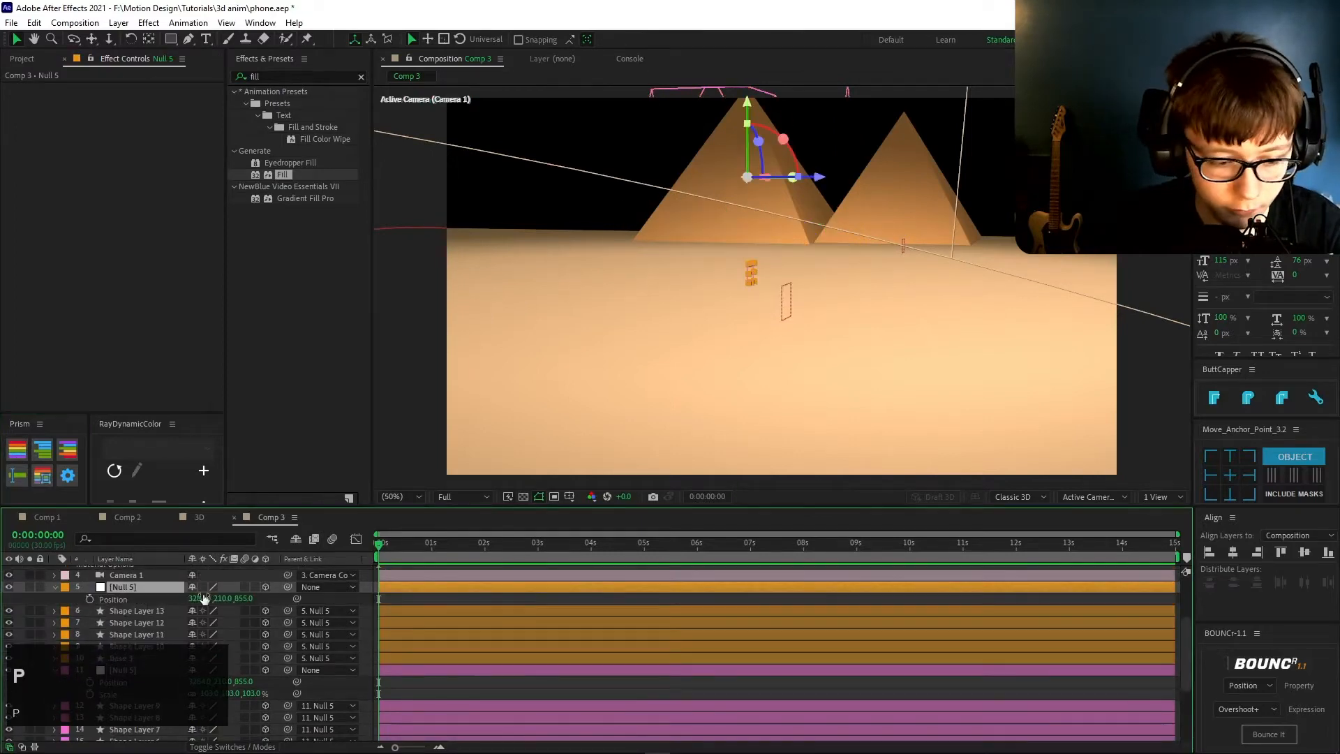
left_click_drag(204, 598, 370, 635)
- Examine the original pyramid's face layers and review the modified properties of Shape Layer 5
scroll(152, 670, "down", 6)
left_click(153, 688)
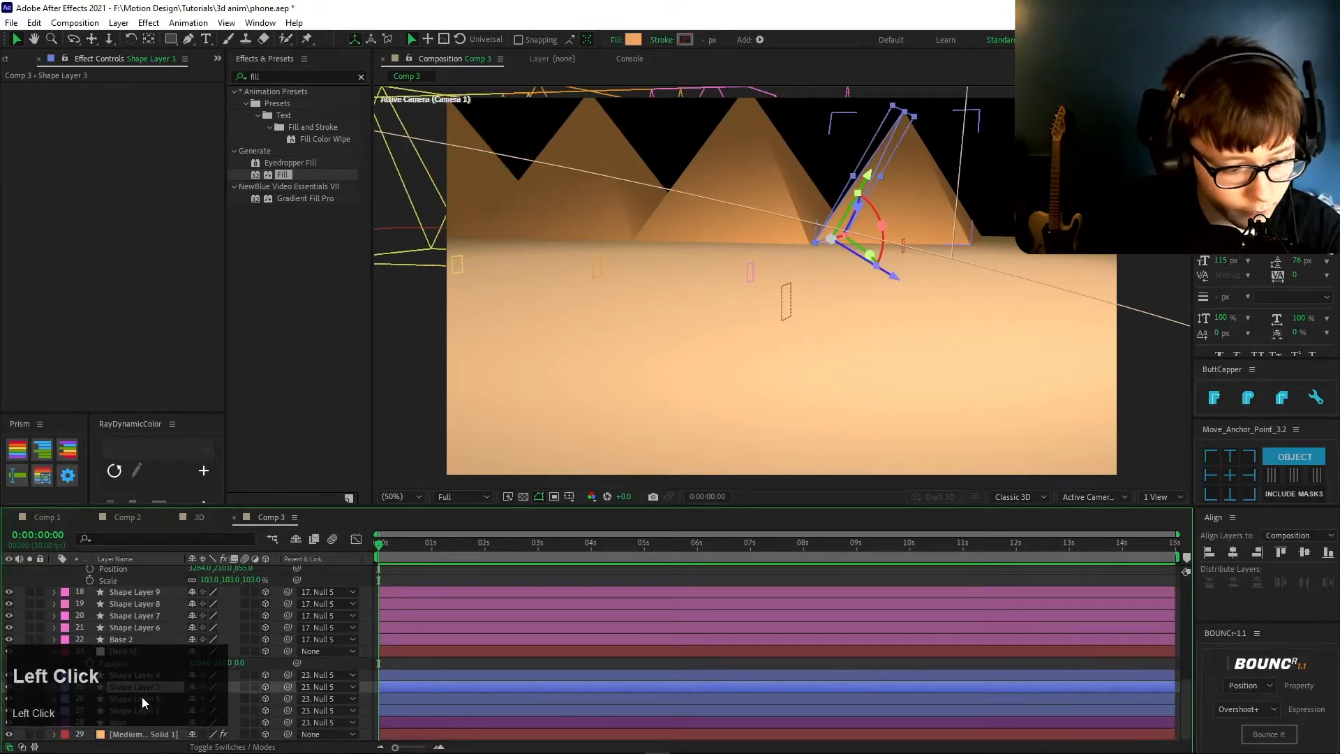
left_click(142, 697)
left_click(151, 706)
left_click(156, 694)
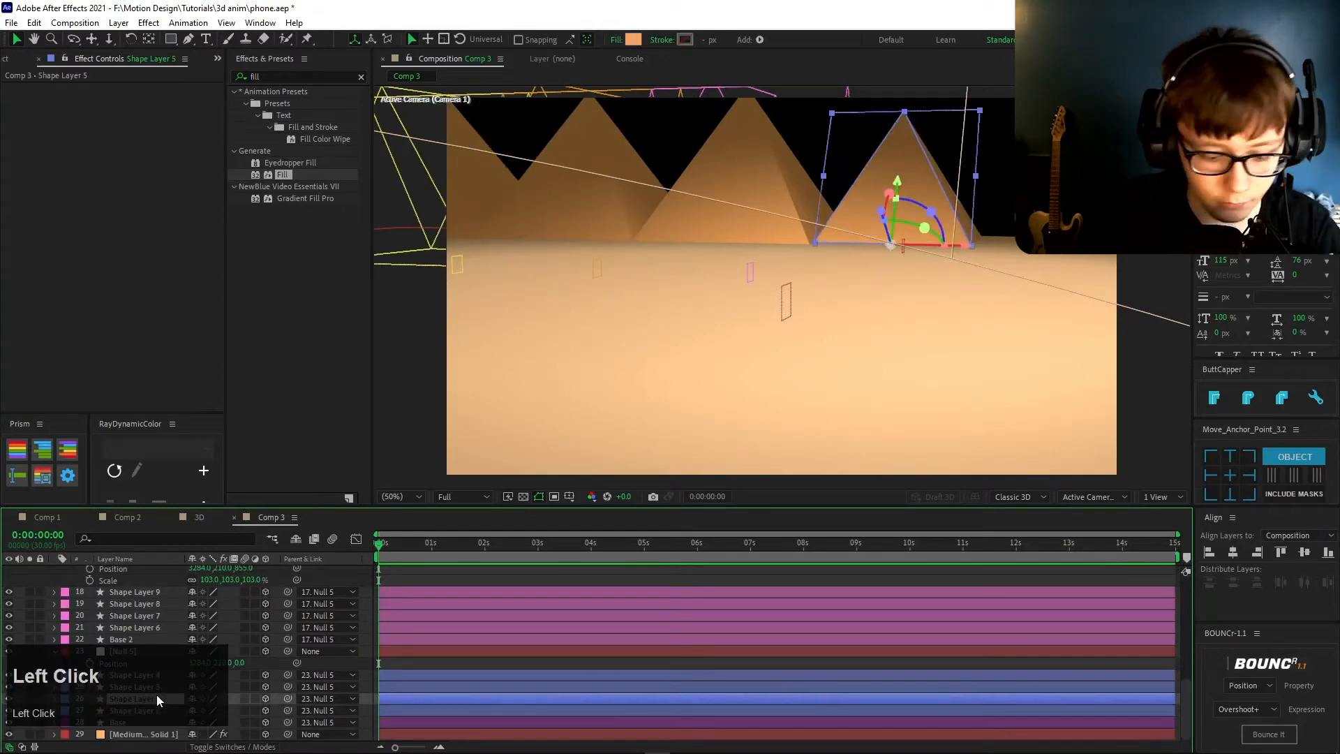
key("u")
key("u")
scroll(142, 702, "down", 5)
scroll(97, 656, "up", 3)
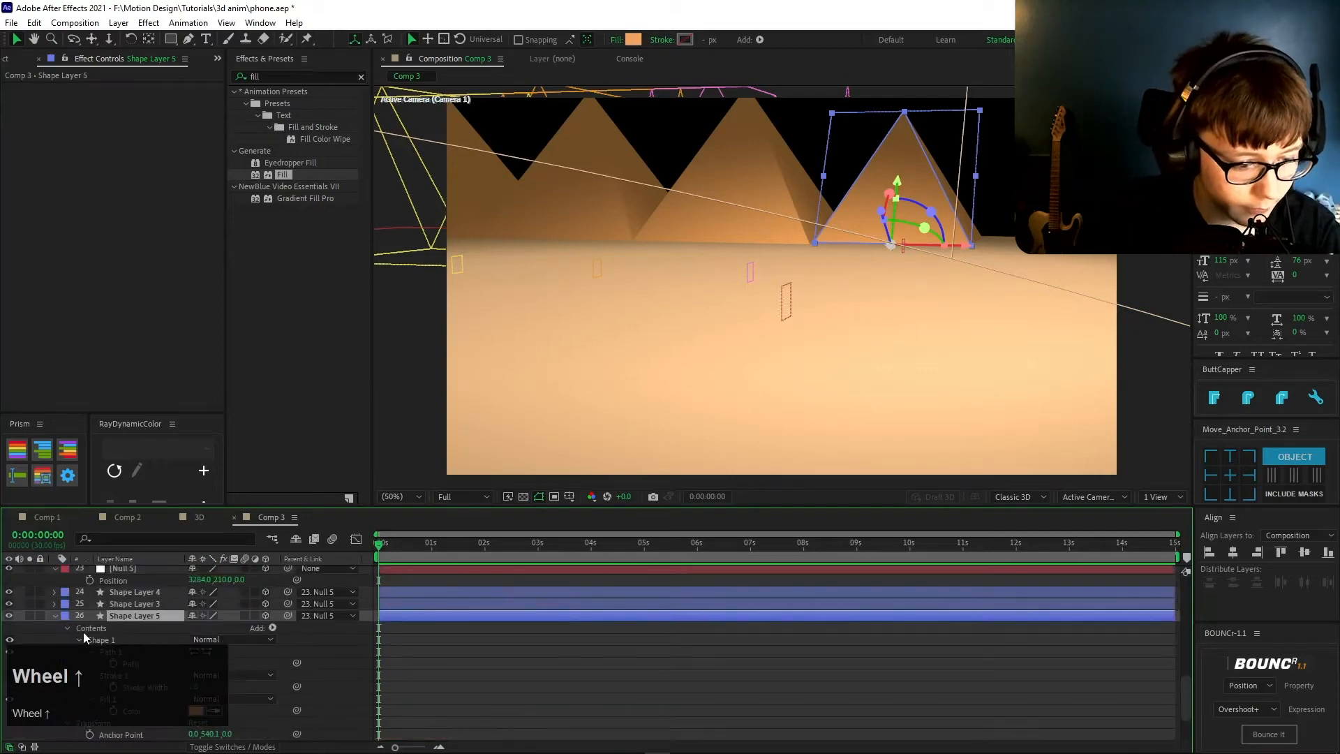
left_click(55, 615)
- Toggle Casts Shadows in Shape Layer 5's Material Options, copy the setting and collapse the layer
scroll(53, 651, "down", 2)
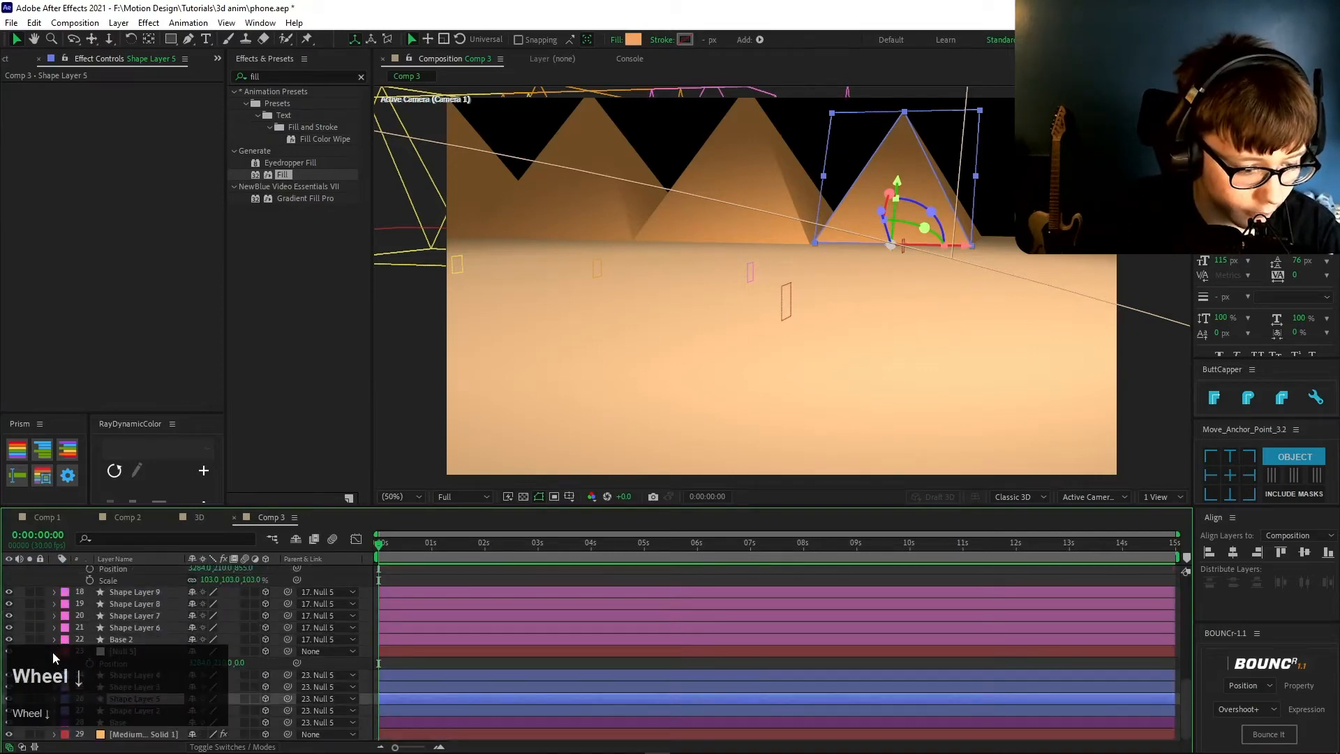
left_click(56, 698)
scroll(56, 698, "down", 3)
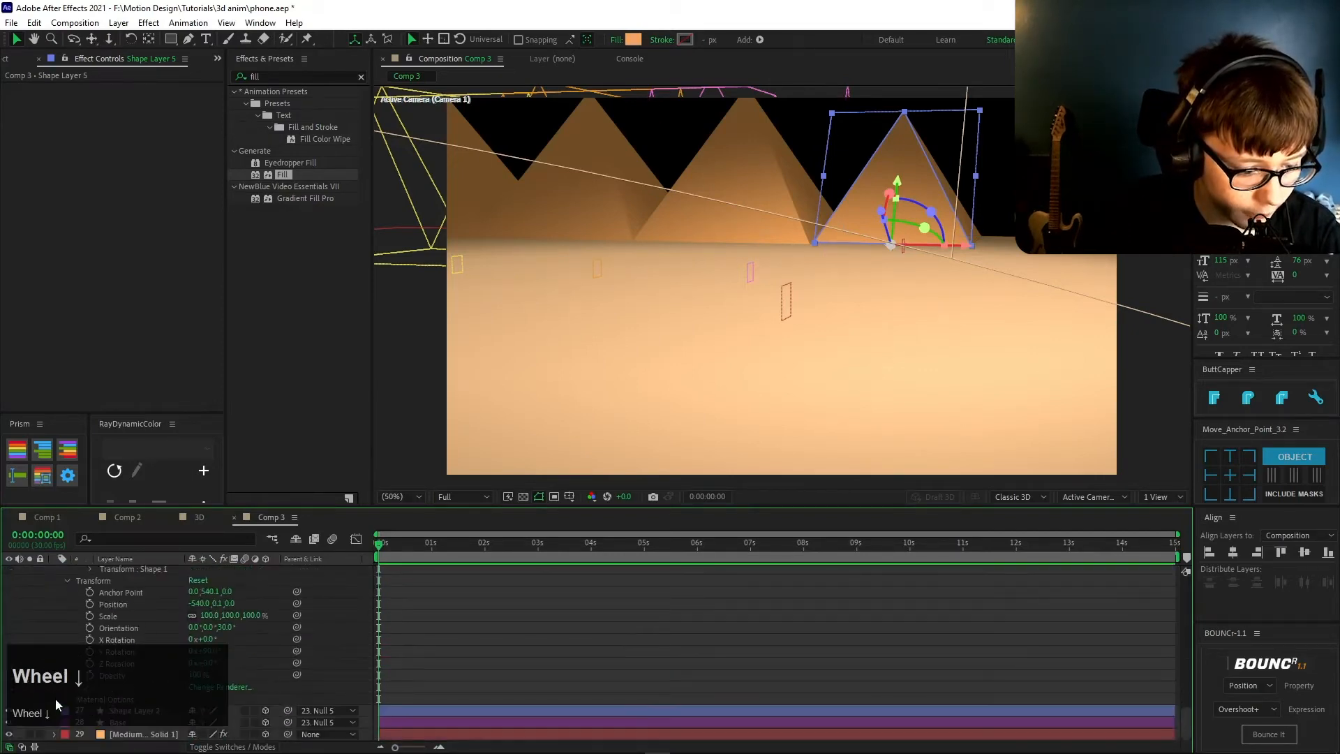
left_click(64, 699)
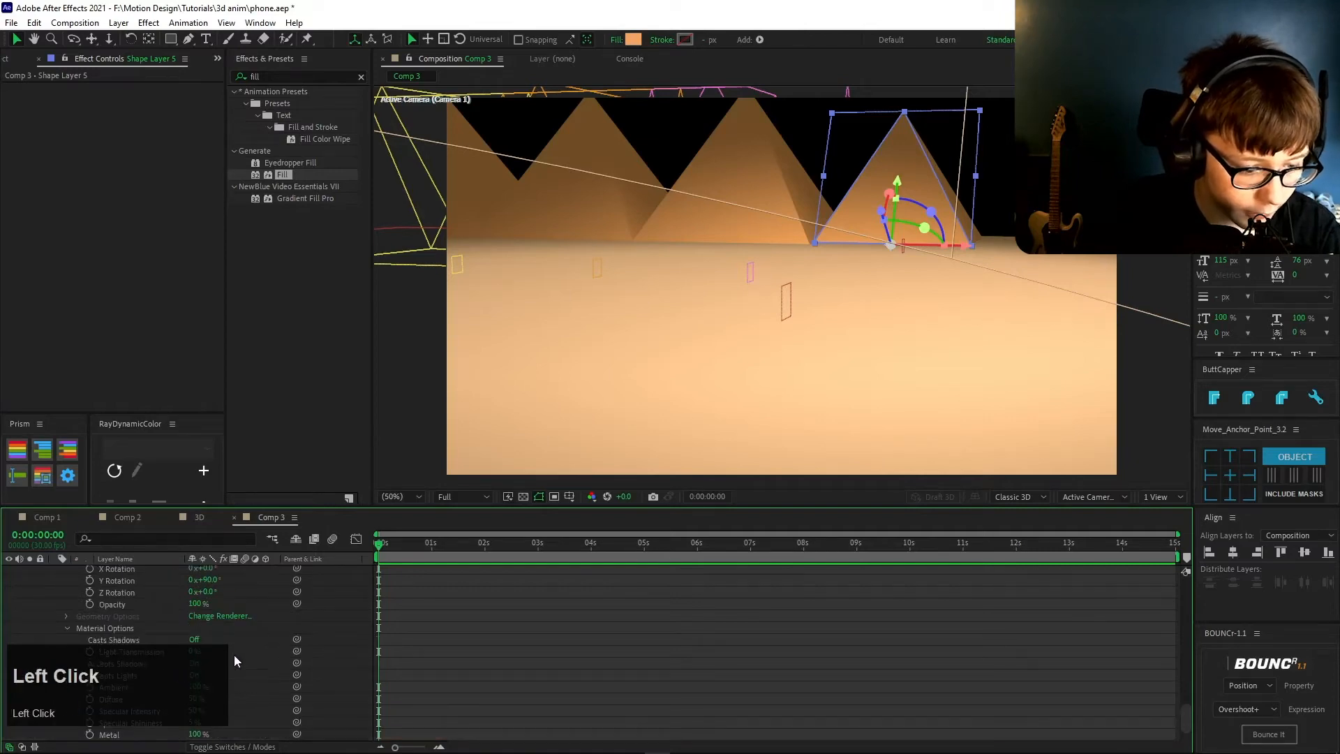
left_click(194, 641)
key("ctrl+c")
scroll(148, 631, "up", 8)
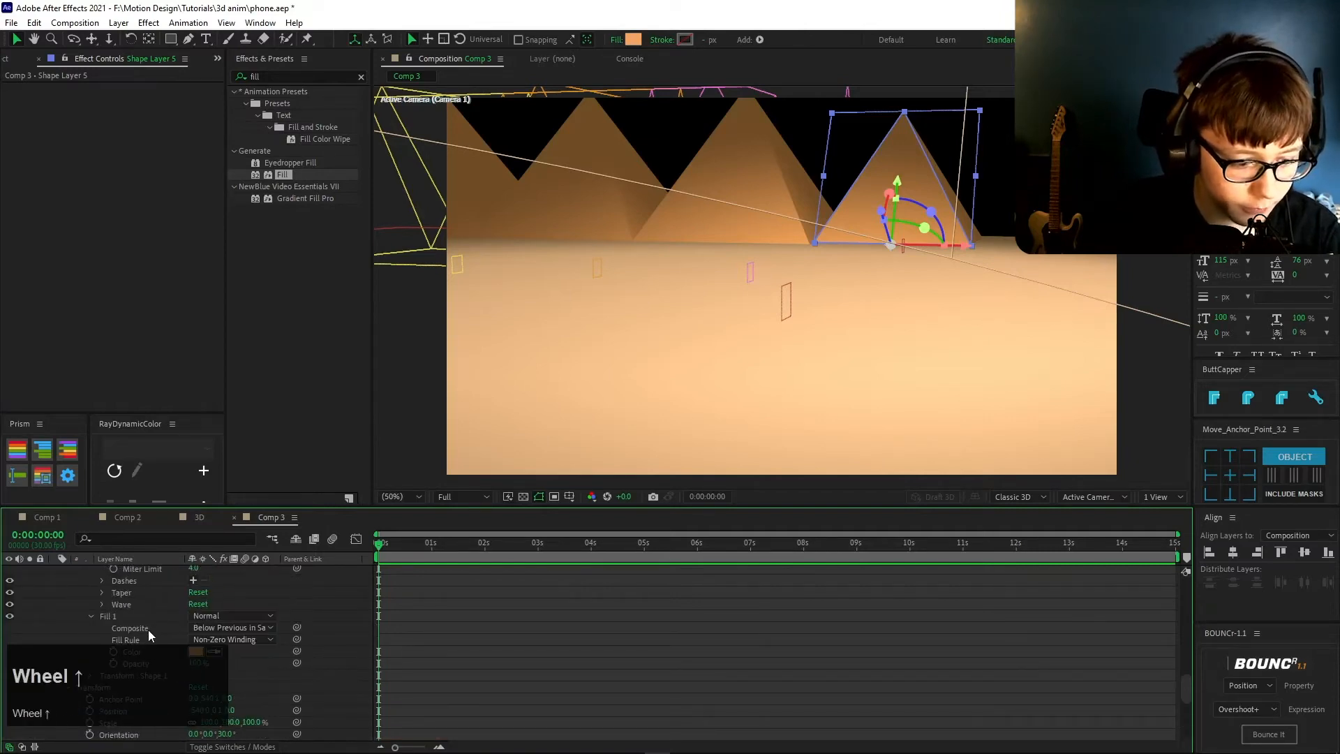
scroll(111, 631, "down", 2)
left_click(54, 604)
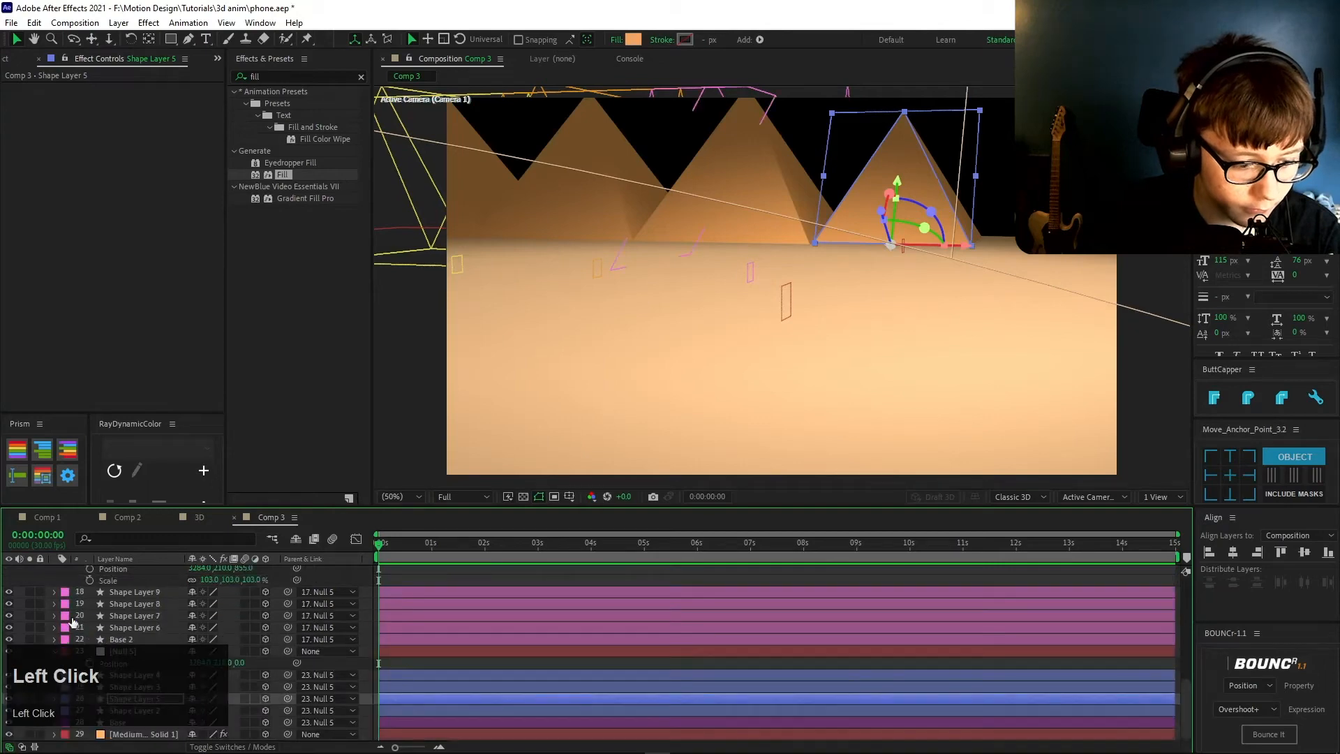
left_click(136, 705)
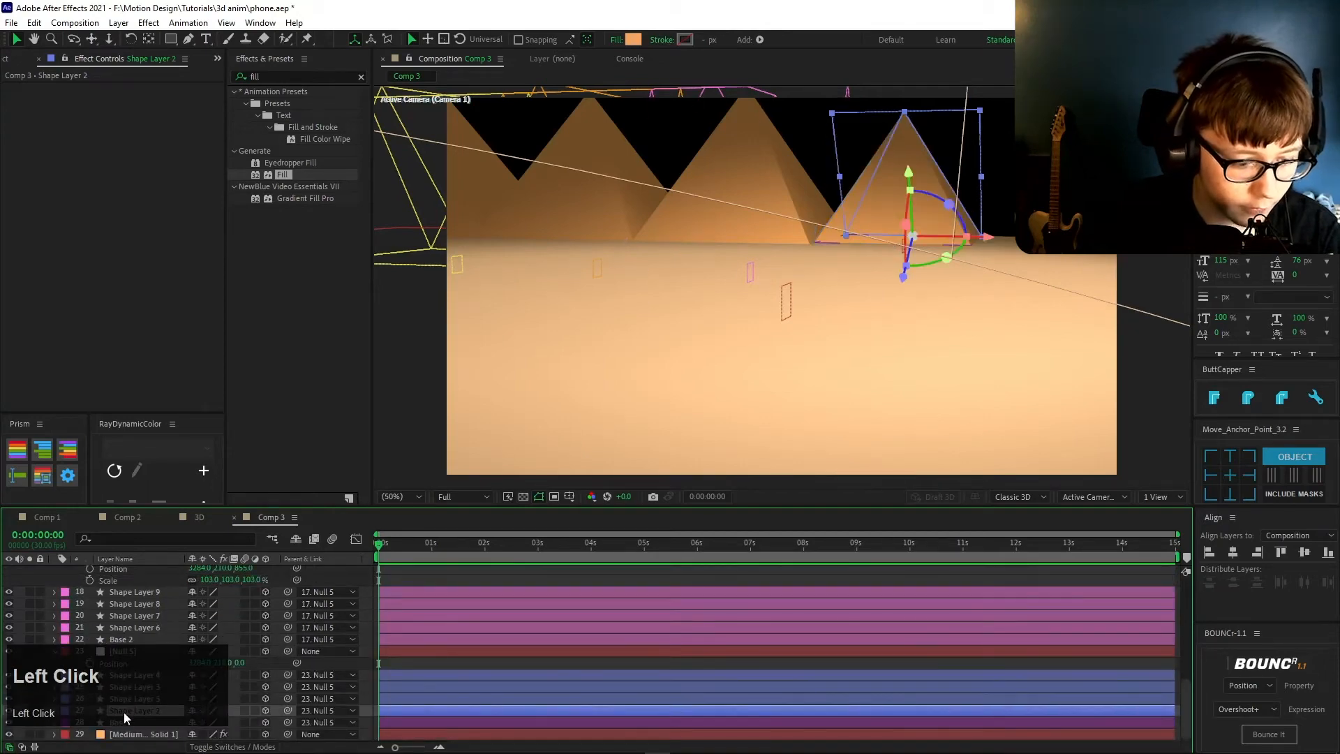
scroll(133, 655, "up", 5)
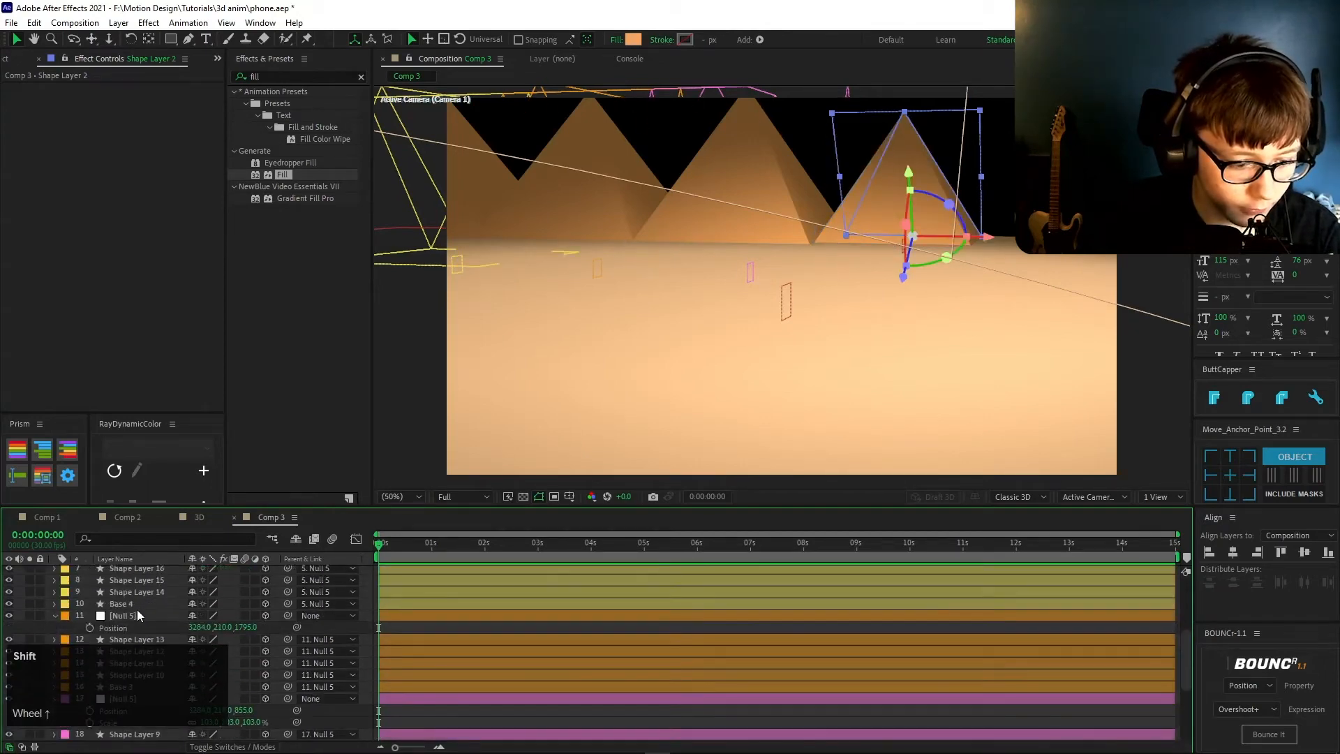
scroll(133, 621, "up", 4)
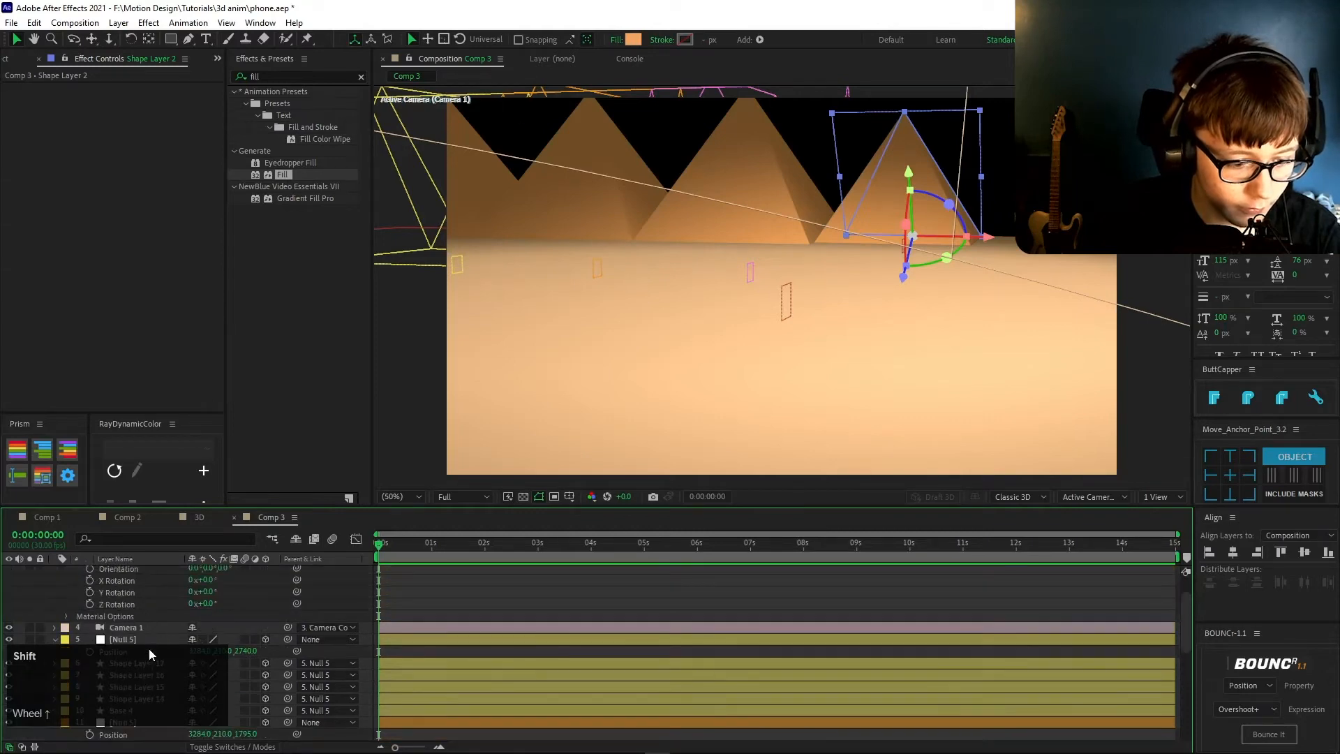
left_click(140, 660, "shift")
left_click(578, 592)
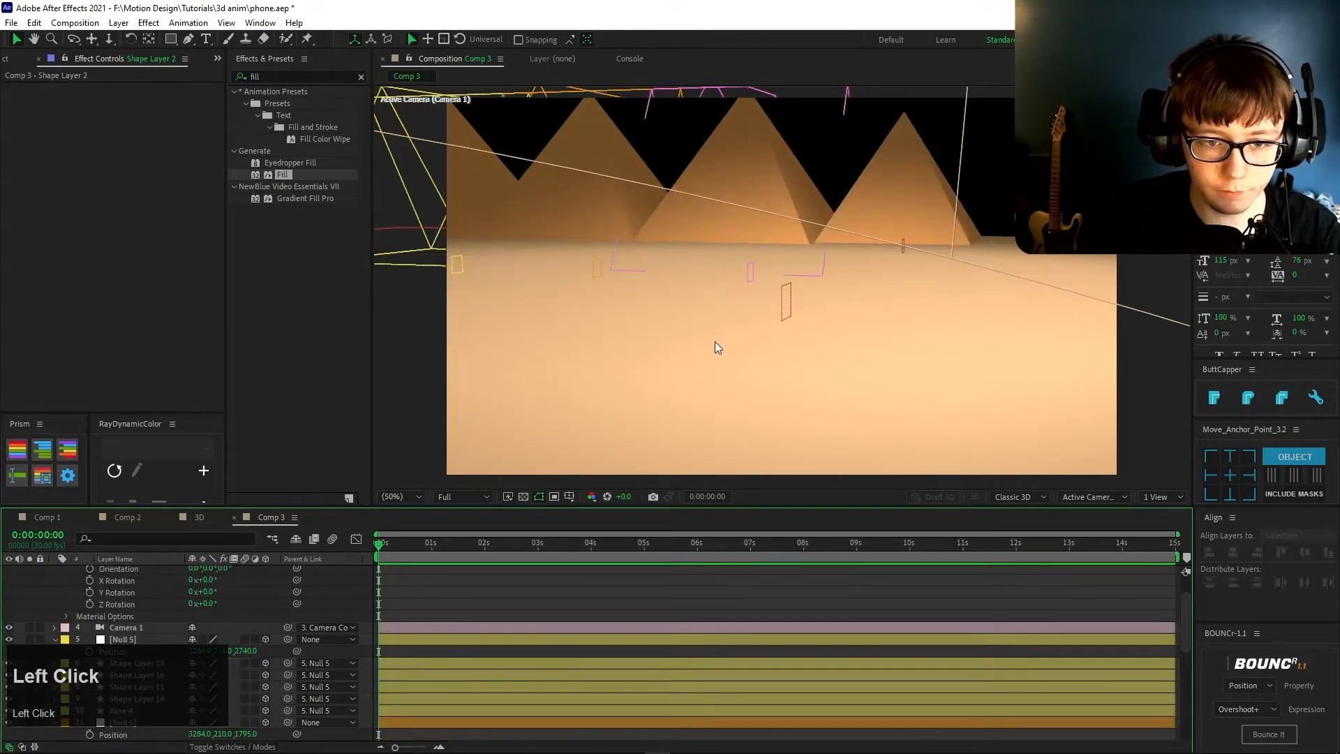
scroll(201, 637, "up", 2)
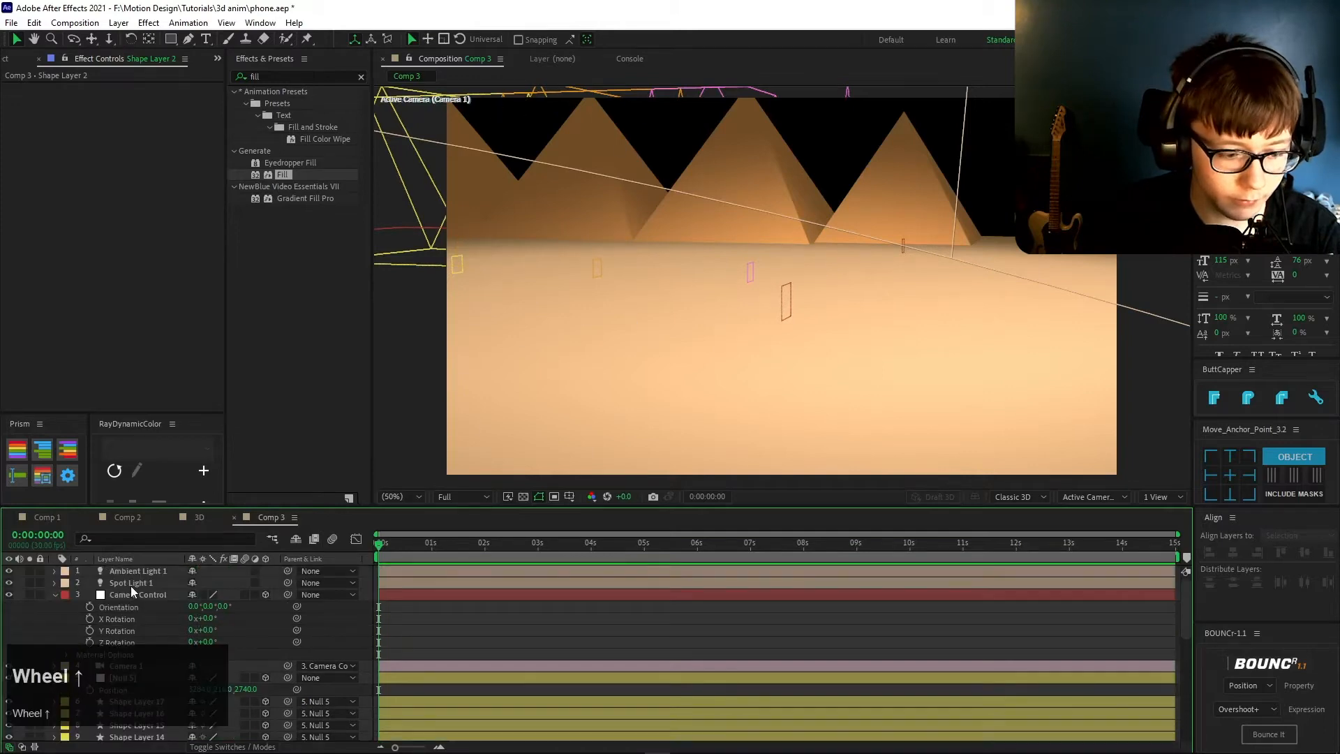
- Set Casts Shadows to On in Spot Light 1's Light Options and collapse the layer's properties
left_click(128, 583)
key("u")
key("u")
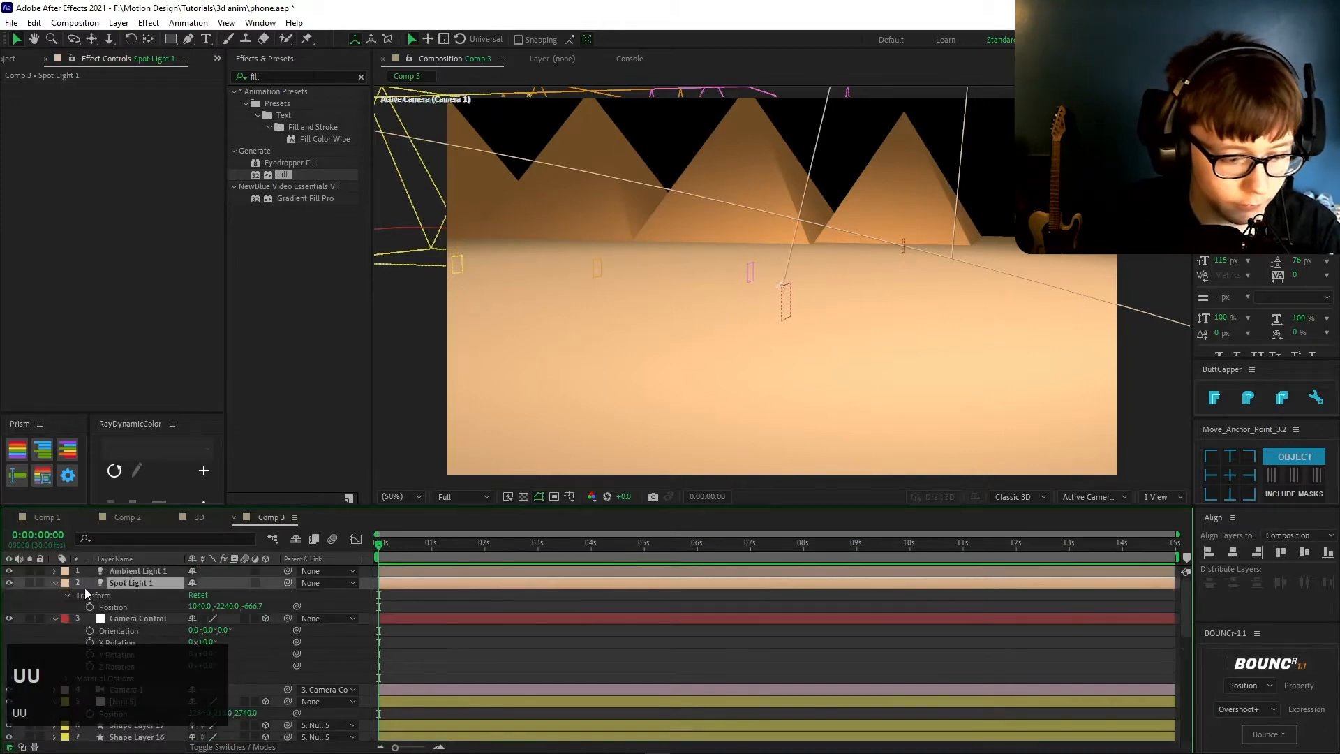
left_click(54, 582)
left_click(55, 583)
left_click(67, 594)
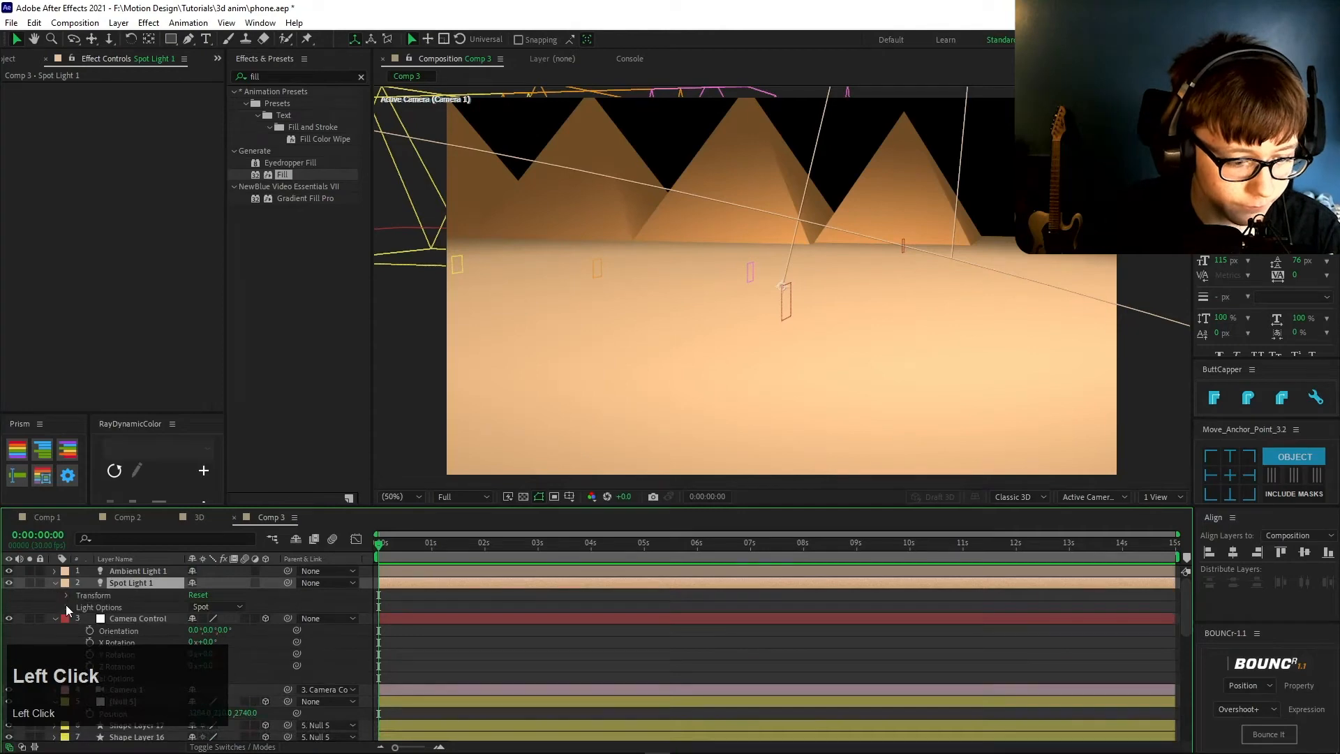
left_click(66, 606)
scroll(207, 624, "down", 4)
left_click(210, 630)
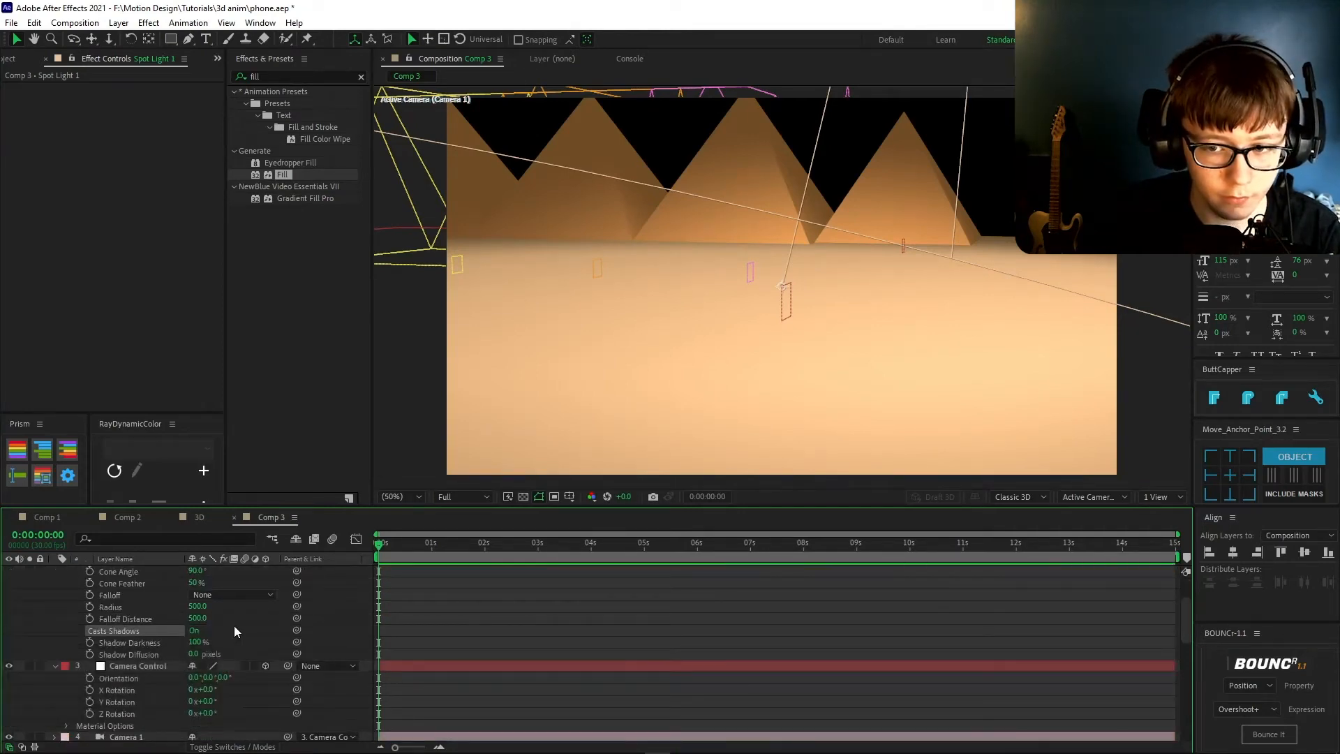
scroll(879, 263, "up", 4)
scroll(217, 582, "up", 2)
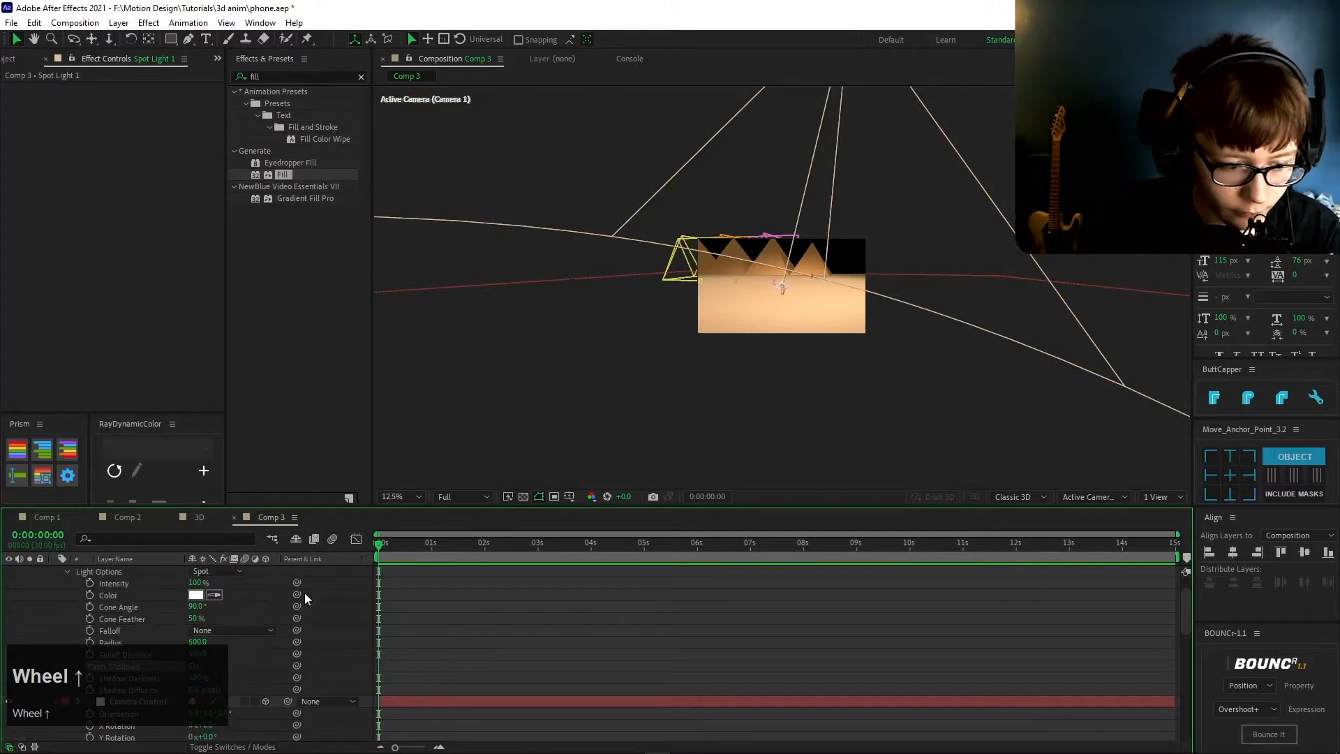
scroll(840, 335, "up", 2)
key("u")
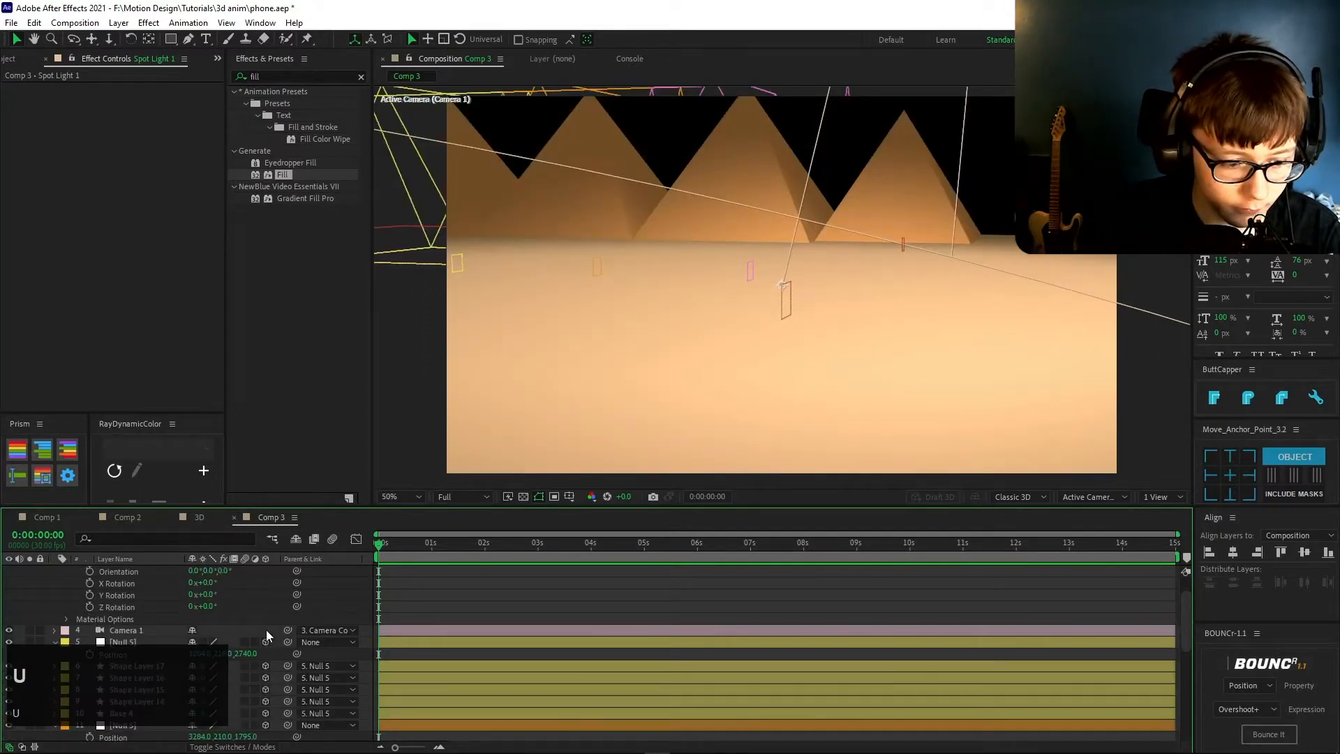
- Try moving Spot Light 1 sideways to an X position of 4680, and undo the move
scroll(266, 630, "up", 1)
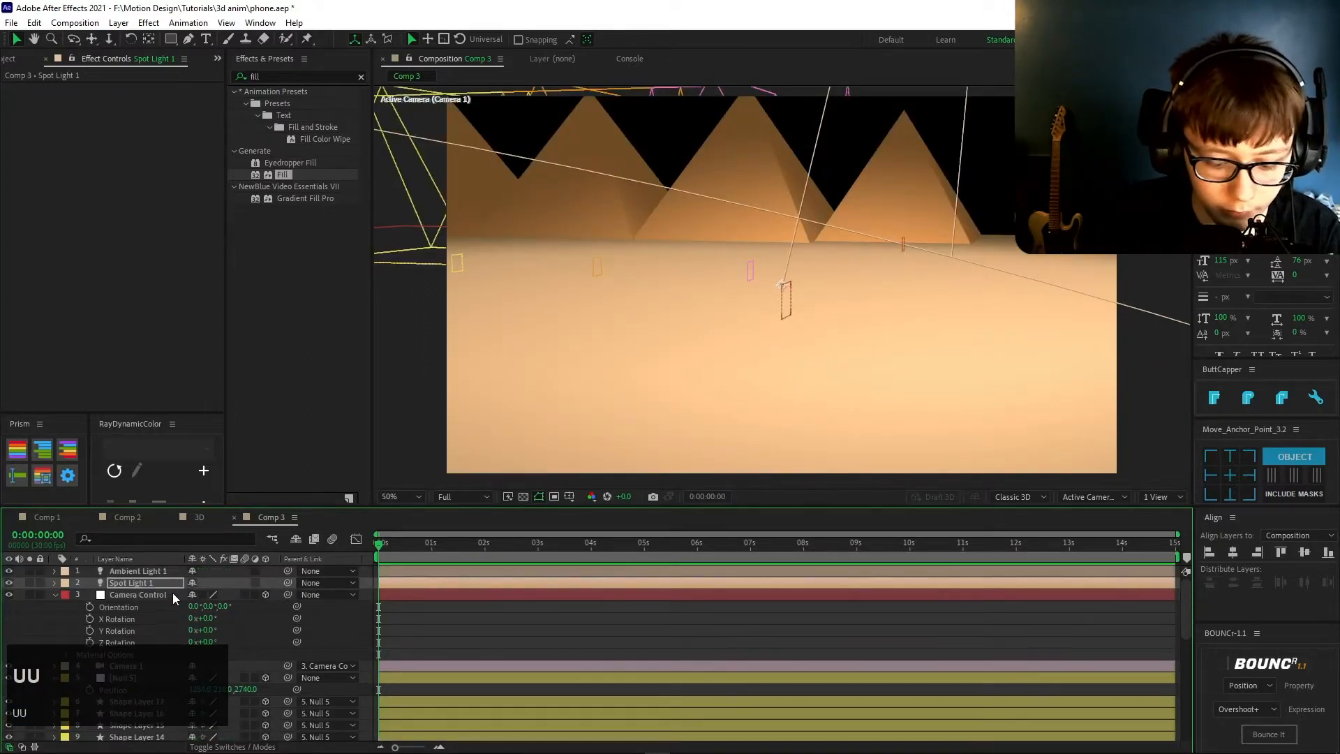
key("p")
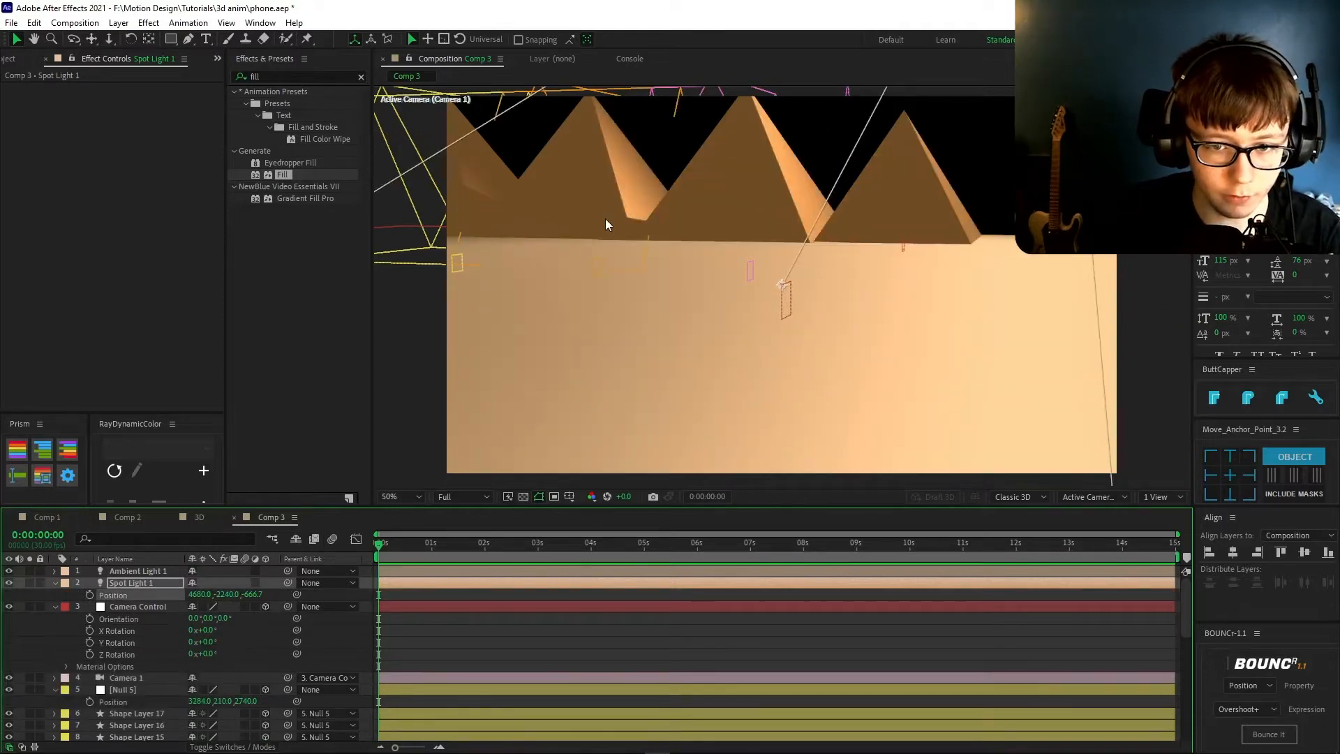
key("ctrl+z")
scroll(187, 587, "up", 2)
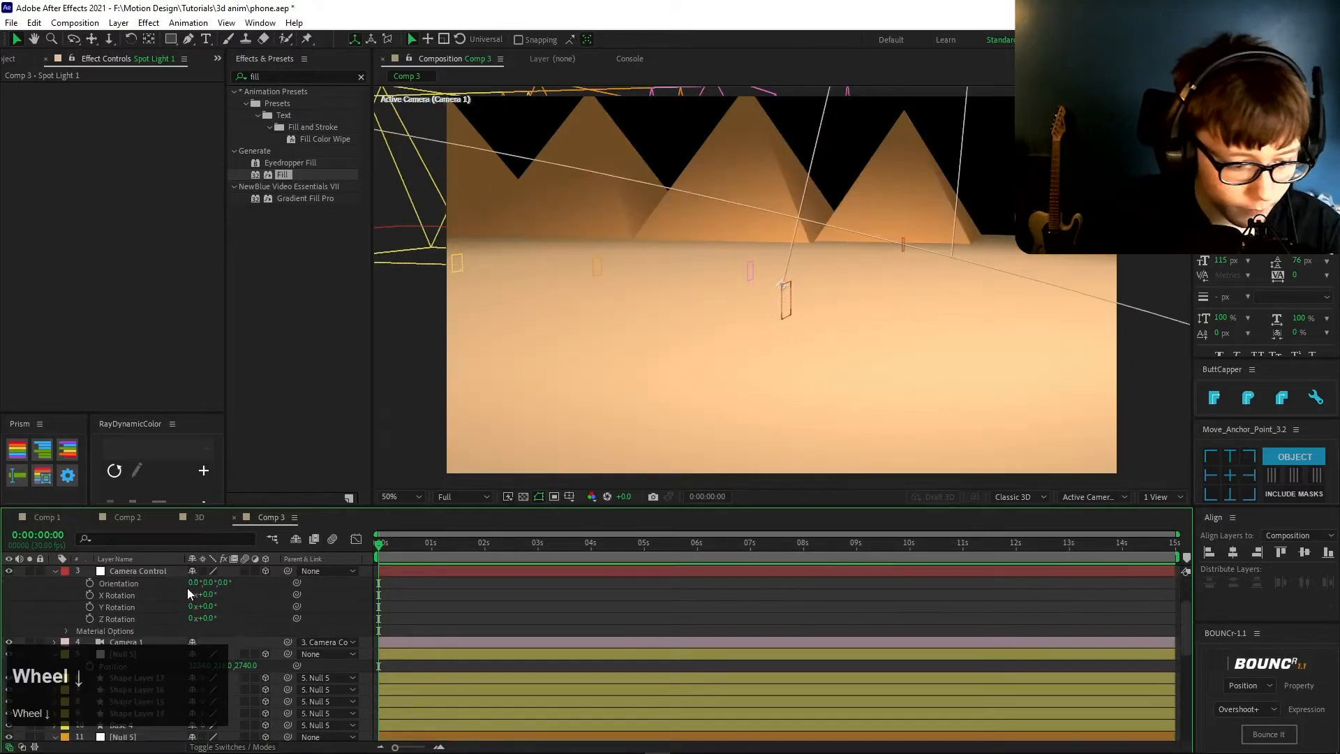
- Widen Spot Light 1's cone angle and lower its intensity in the Light Options
left_click(66, 618)
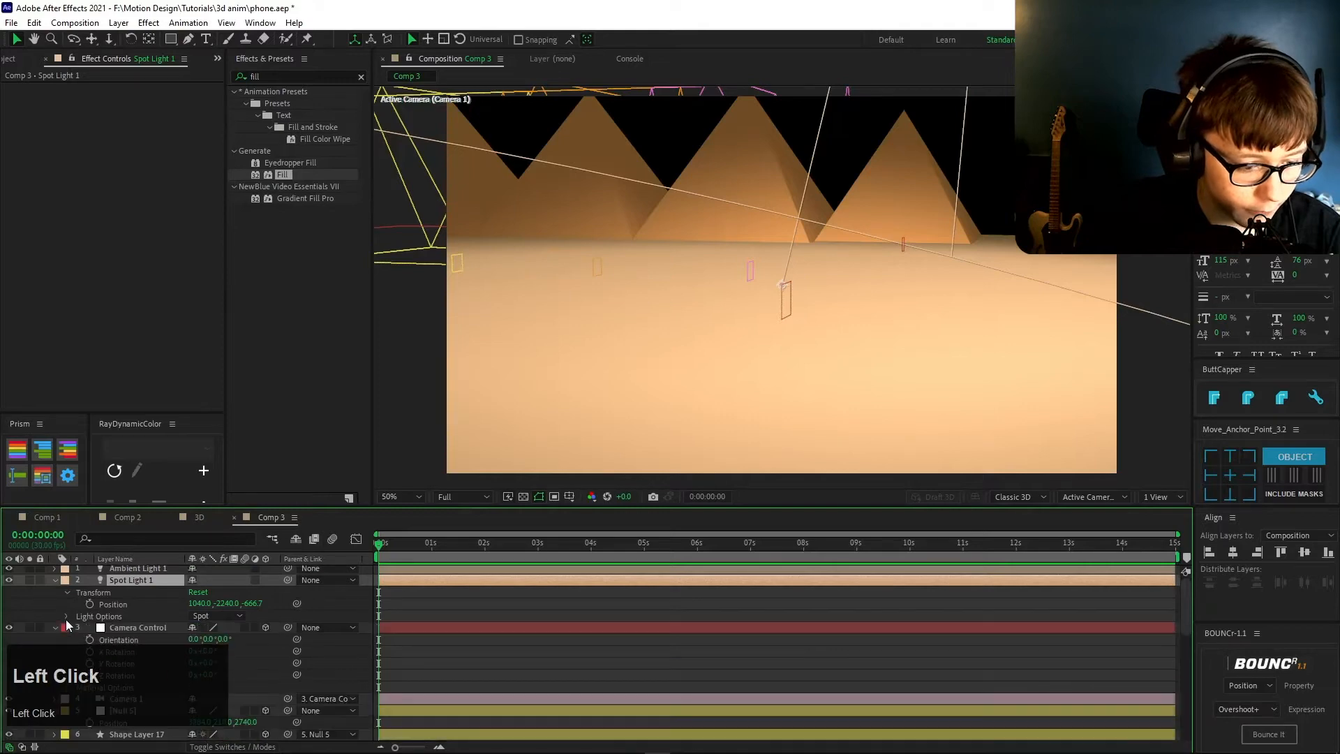
left_click(66, 618)
scroll(140, 623, "down", 2)
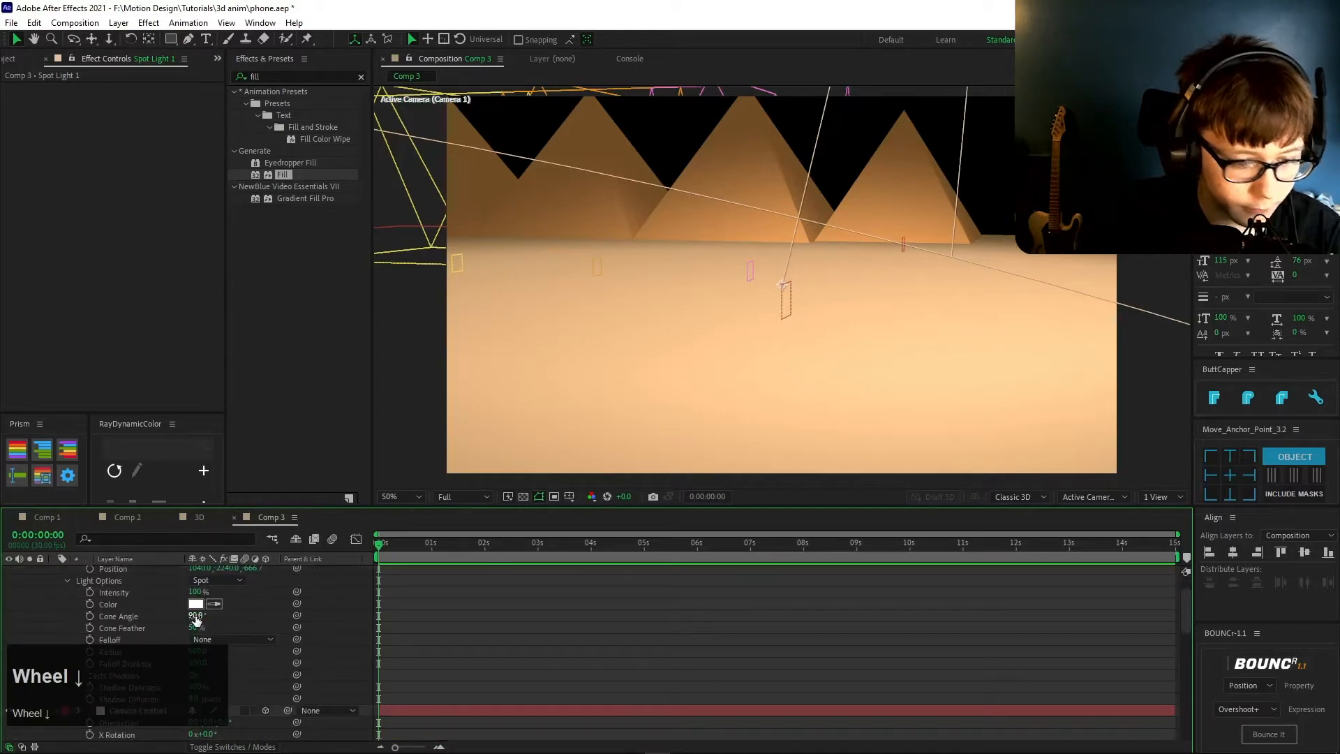
left_click_drag(198, 615, 258, 612)
left_click_drag(166, 614, 166, 614)
scroll(112, 606, "up", 2)
left_click(54, 594)
left_click(55, 570)
left_click(54, 584)
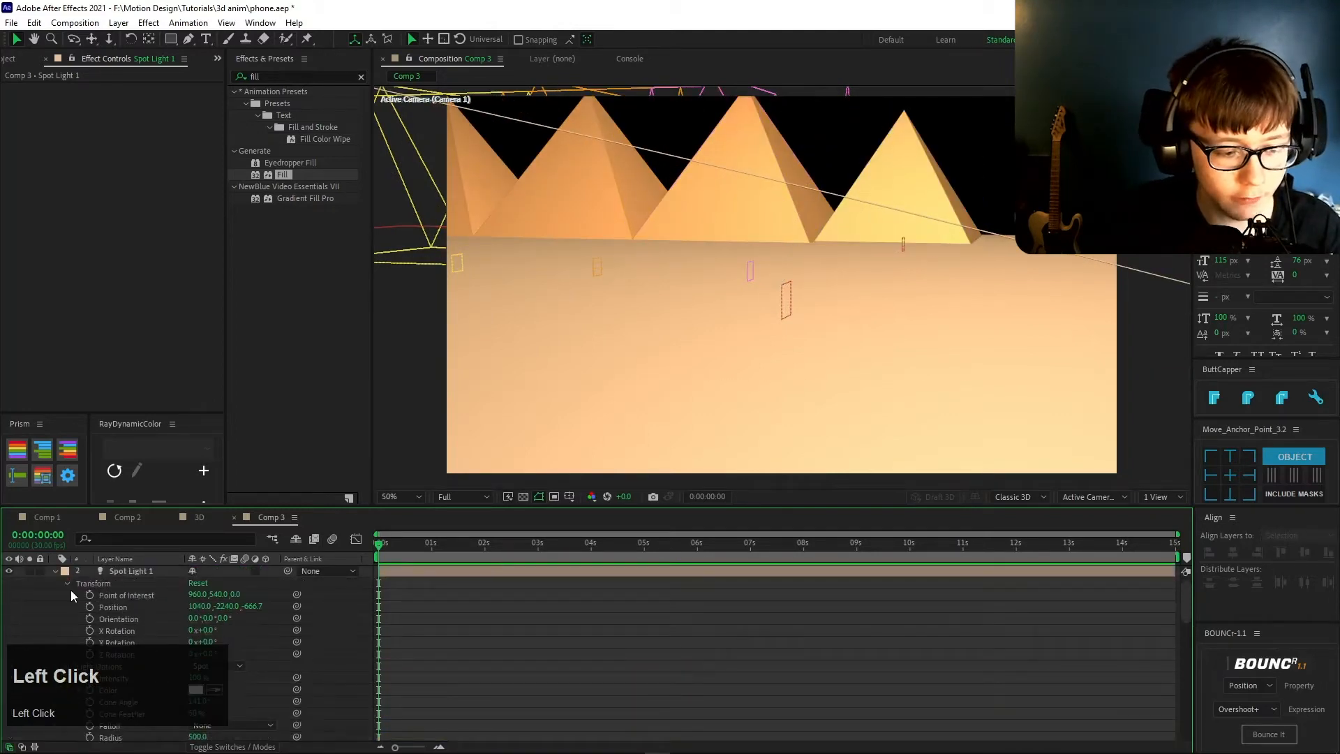
mouse_move(196, 680)
left_mouse_down()
mouse_move(164, 681)
mouse_move(177, 679)
left_mouse_up()
- Change the Fill effect color of the ground's Medium Orange Solid 1 to a more saturated orange, about #ECAC78
left_click(848, 467)
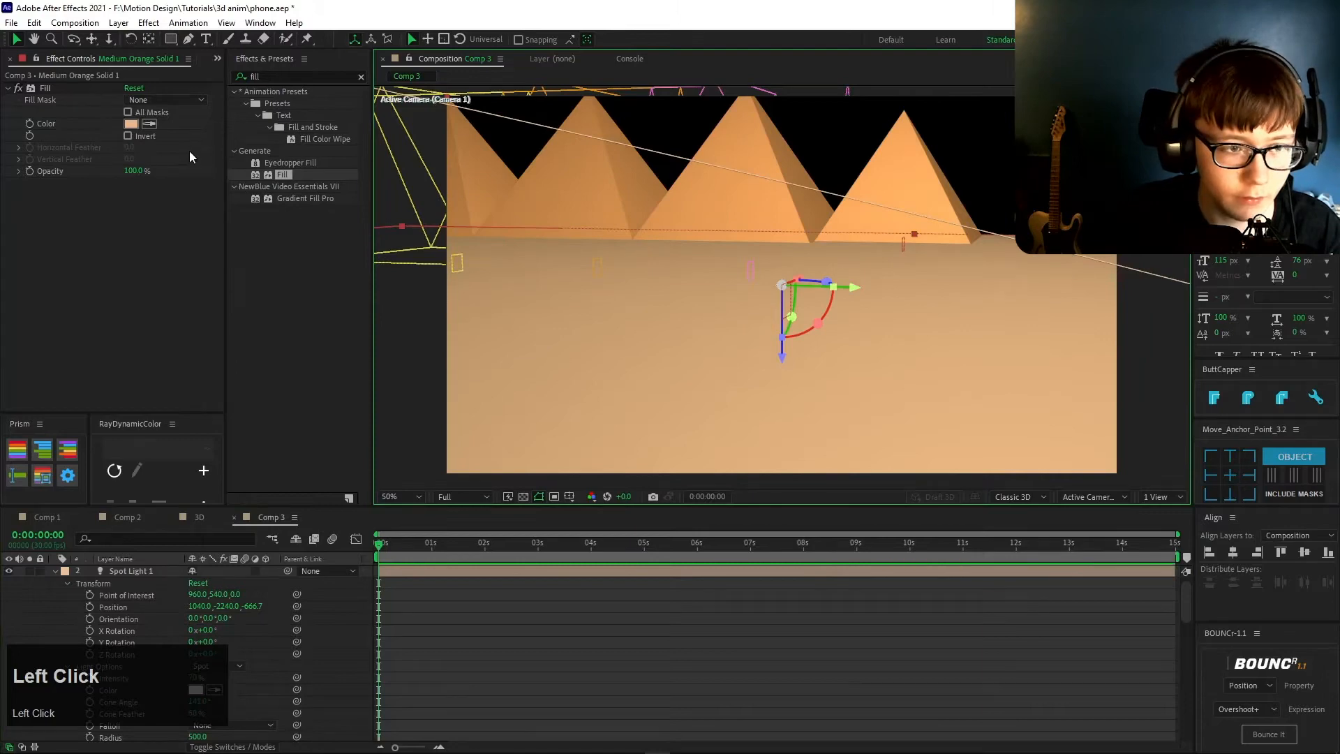
left_click(130, 124)
left_click_drag(98, 302, 106, 299)
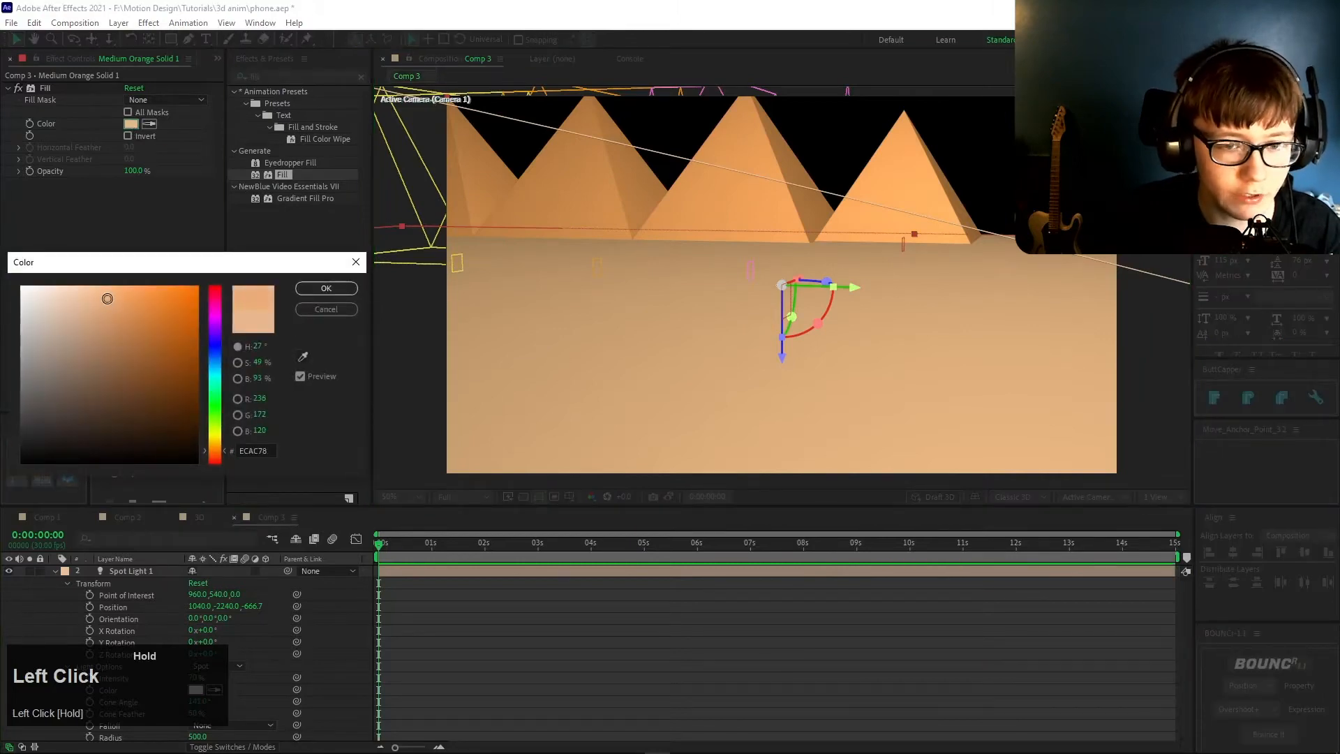
left_click_drag(108, 298, 108, 297)
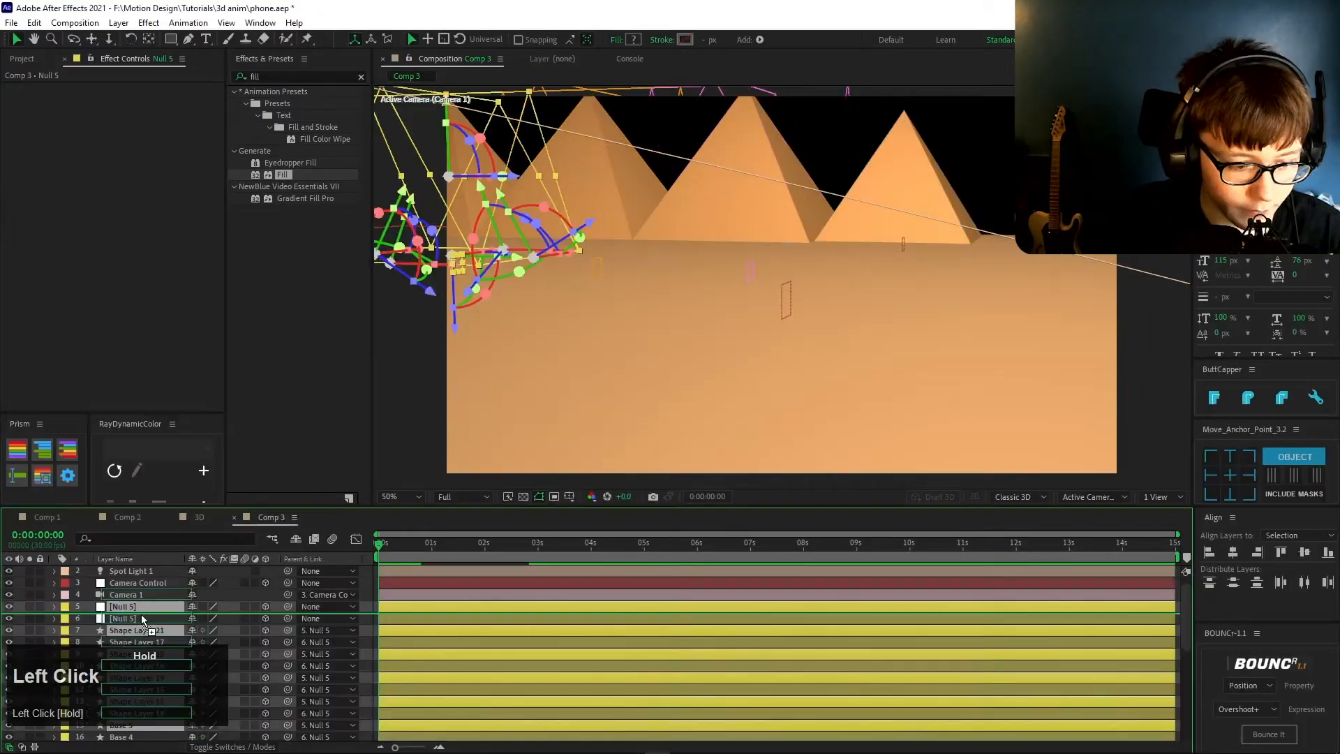
- Duplicate the yellow pyramid's null and shape layers, grouping the copies above the originals with a green label
left_click_drag(154, 630, 143, 603)
left_click(17, 449)
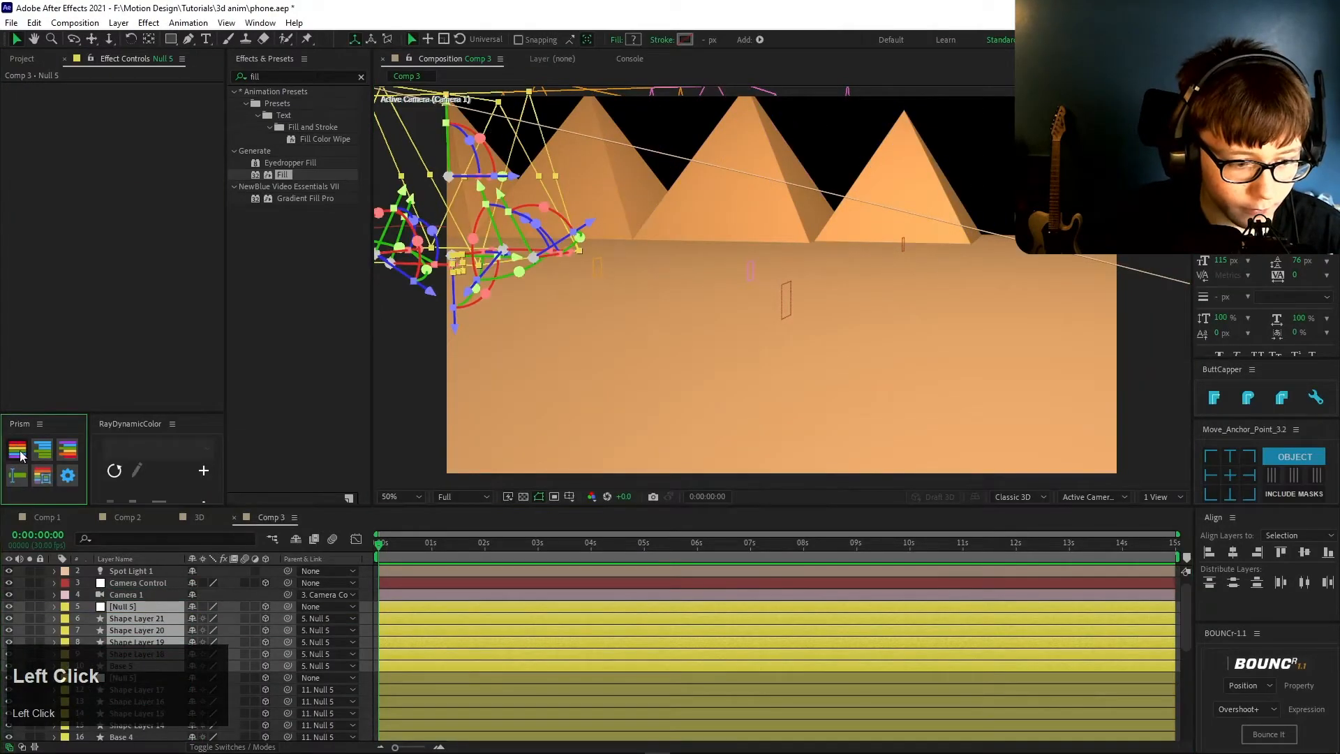
- Move the green pyramid copy along Z to the opposite end of the row using its null's Position
left_click(126, 607)
key("p")
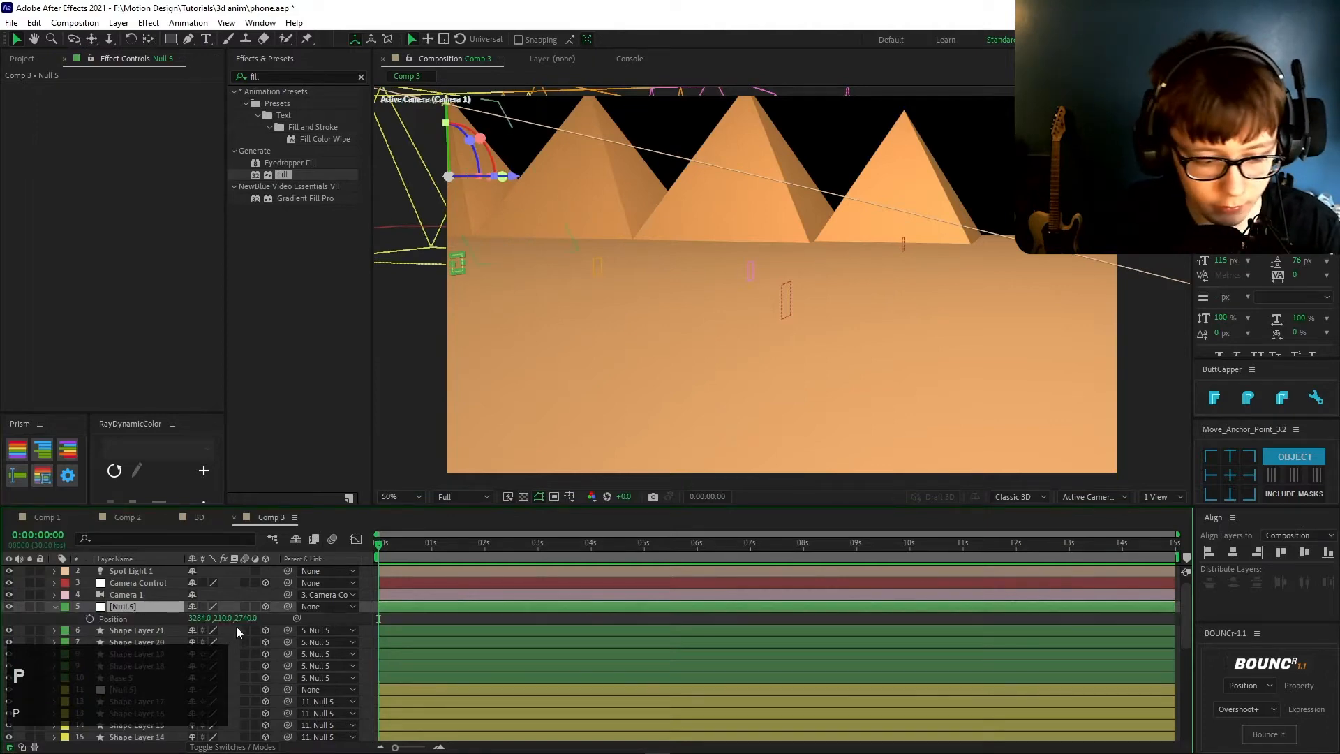
left_click_drag(202, 618, 242, 619)
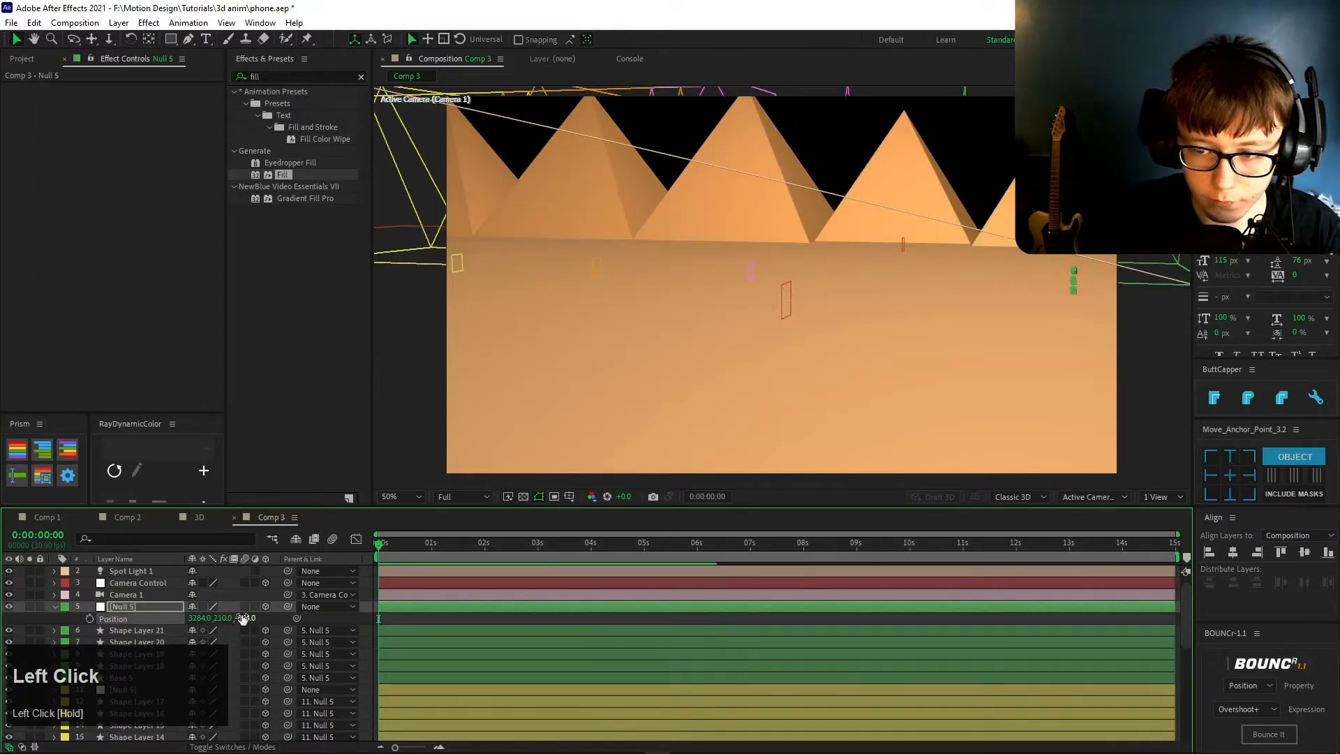
left_click(451, 618)
key("s")
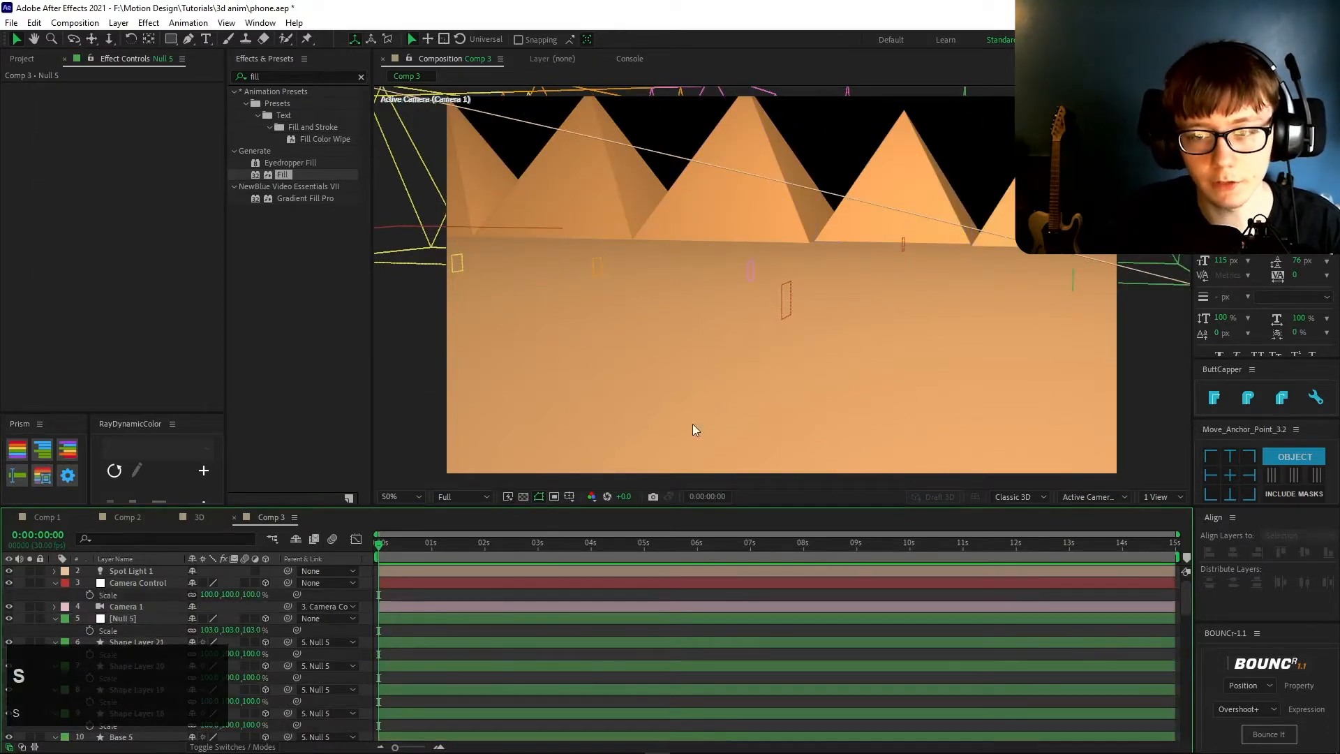
key("s")
right_click(367, 600)
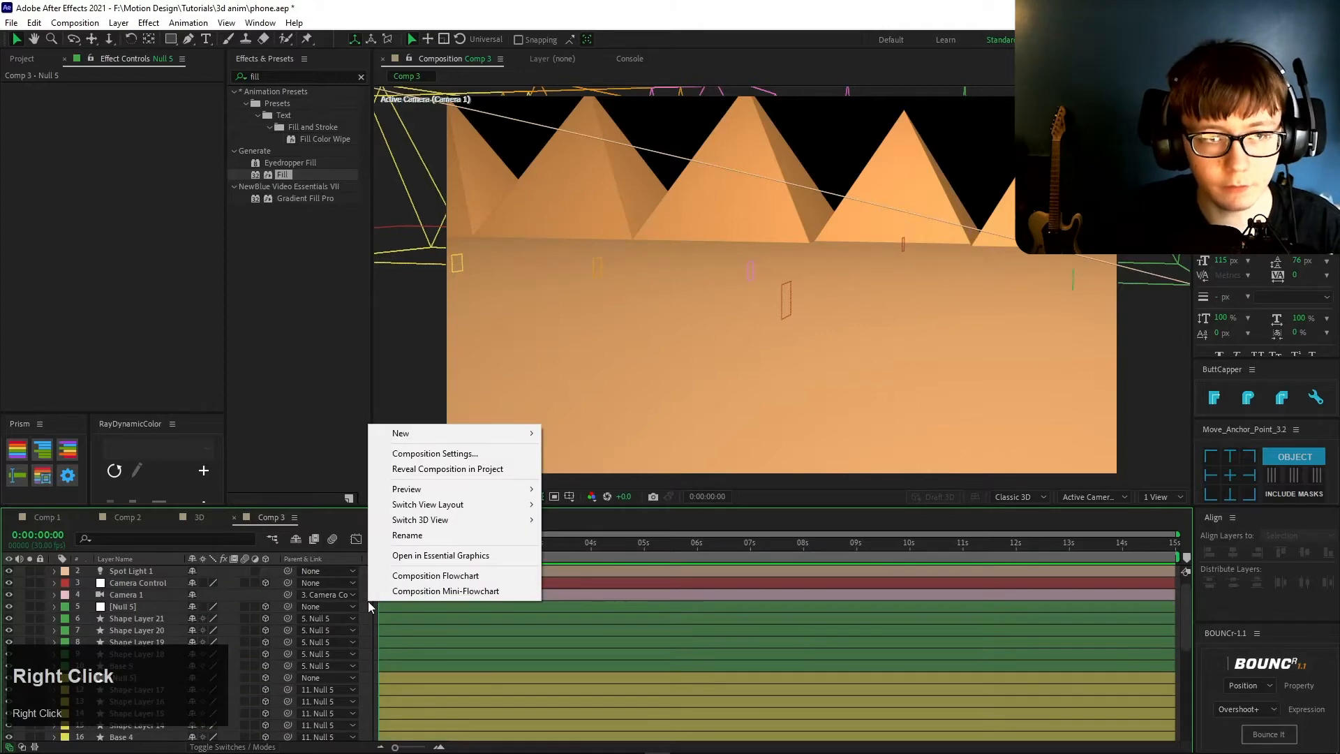
left_click(367, 601)
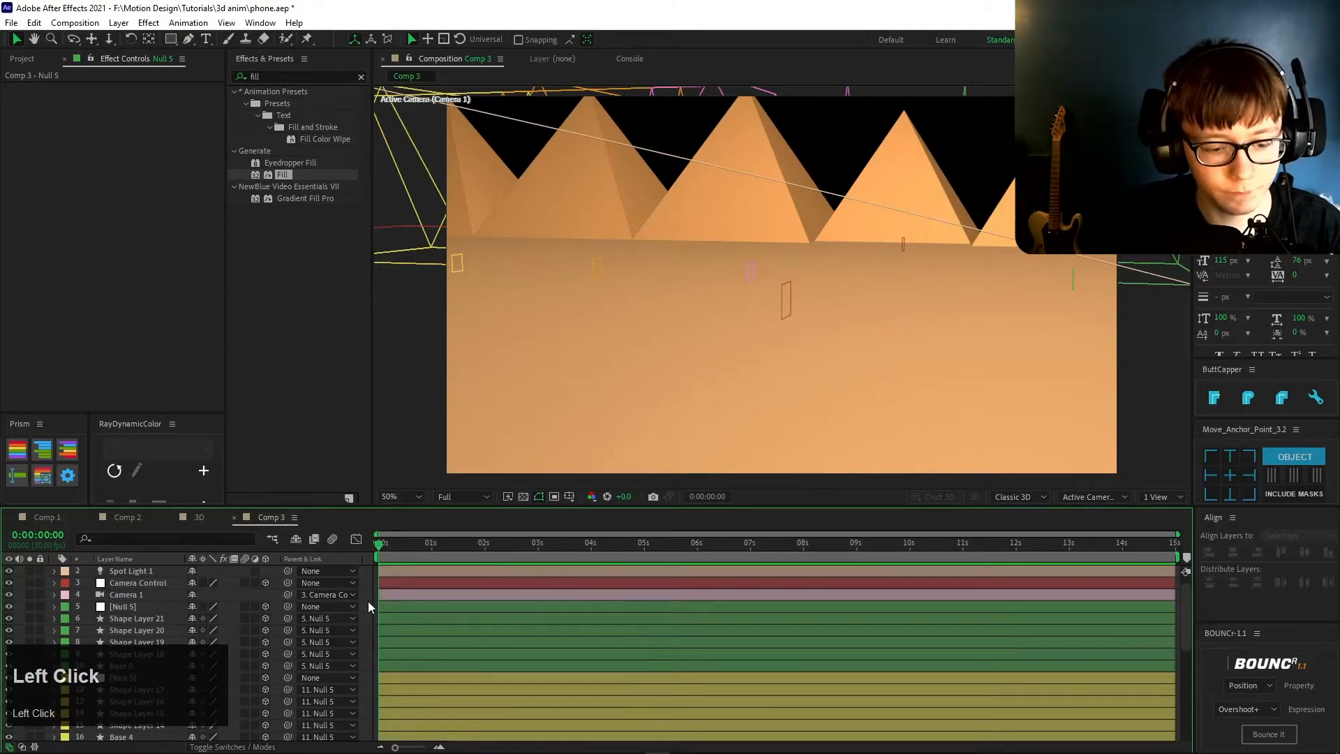
- Set the shape tool's fill to a muted olive green, about #53663B
key("q")
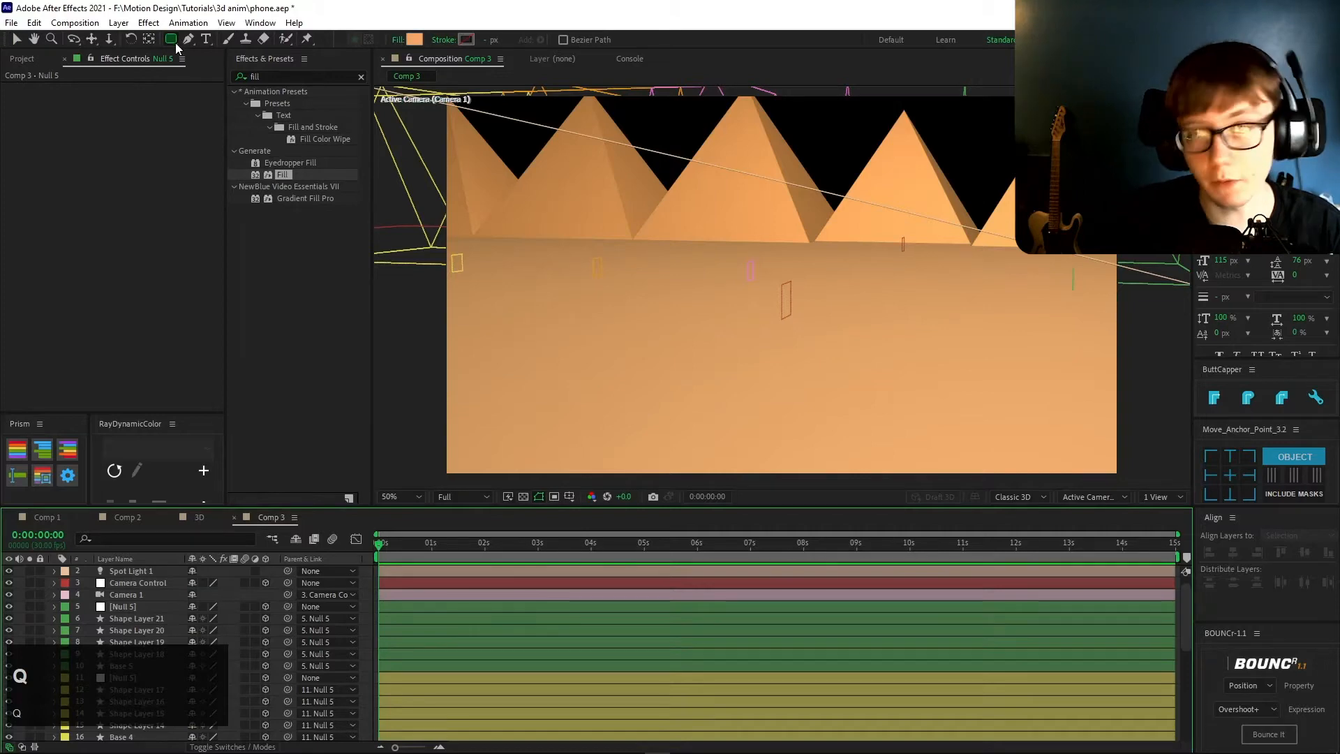
left_click(415, 39)
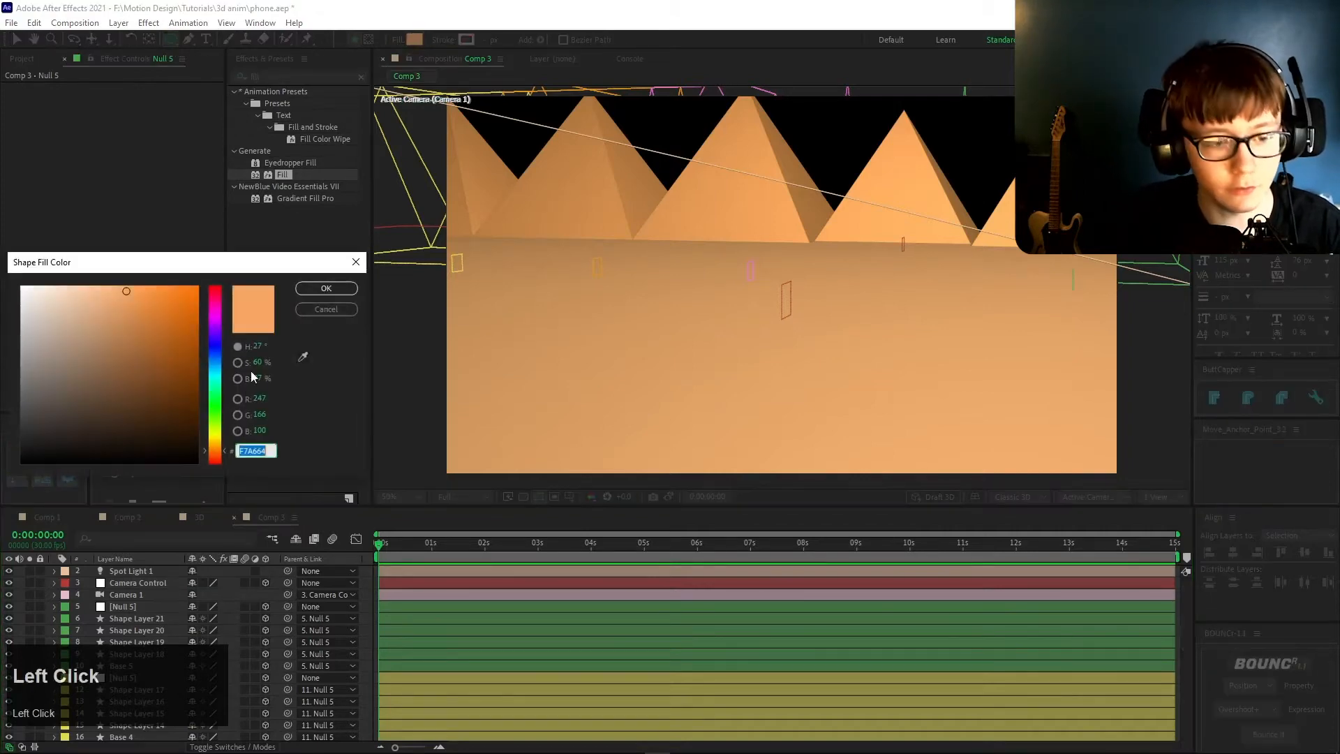
left_click(214, 409)
left_click_drag(194, 411, 252, 388)
left_click_drag(148, 401, 110, 395)
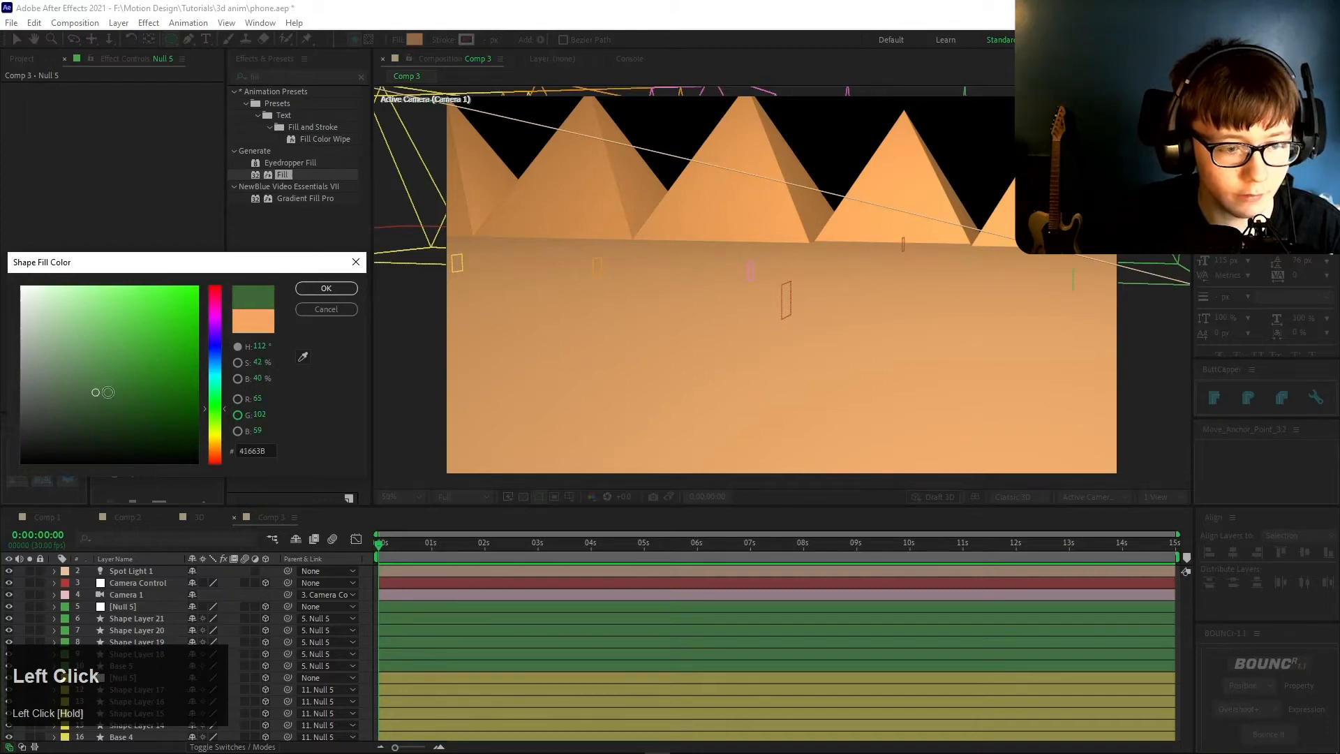
left_click_drag(218, 416, 221, 416)
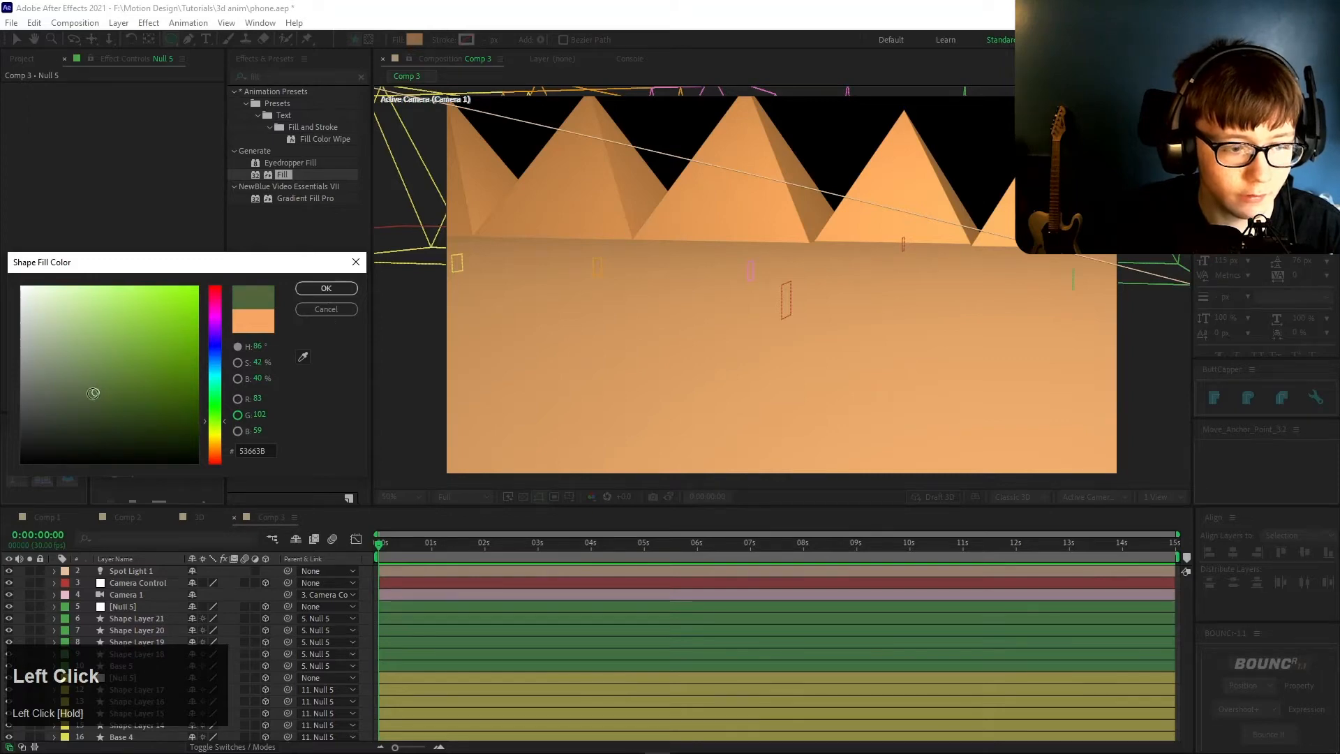
left_click(326, 287)
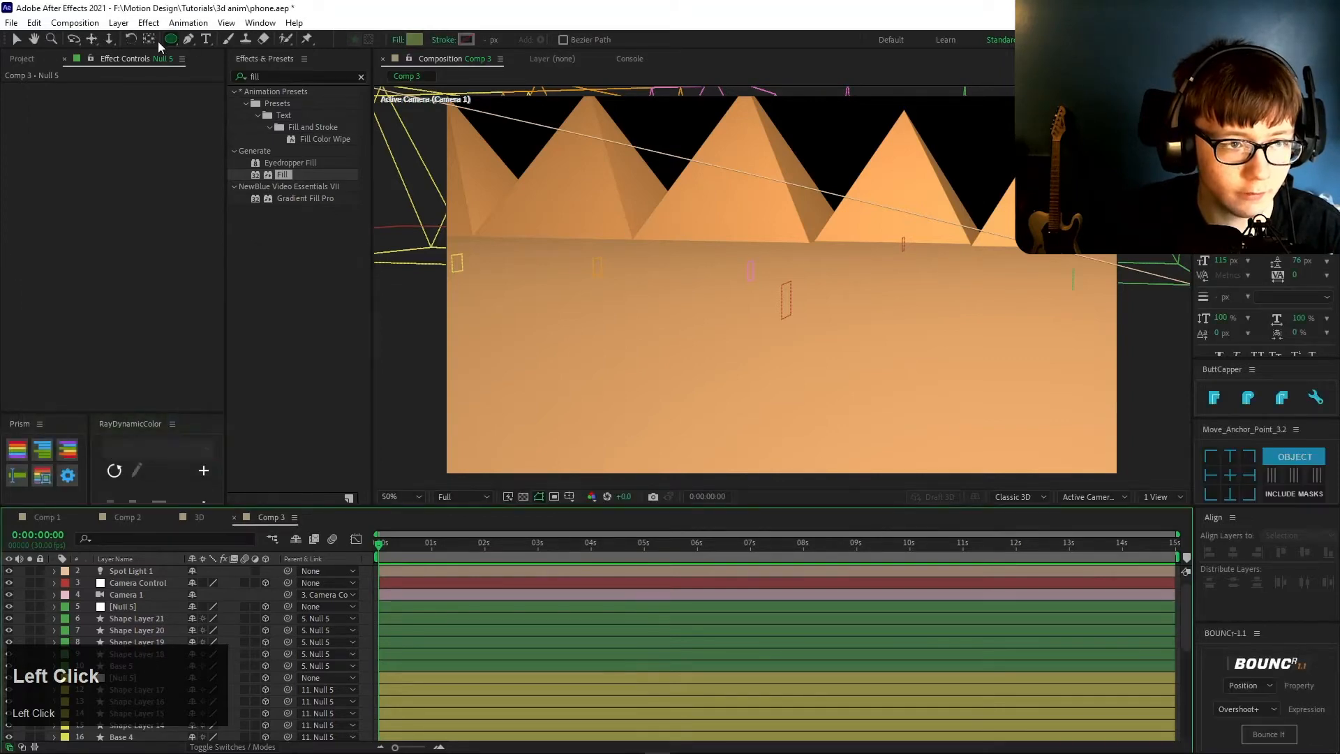
- Create a green ellipse on a new shape layer and set its Ellipse Path size to 800 × 800
double_click(170, 39)
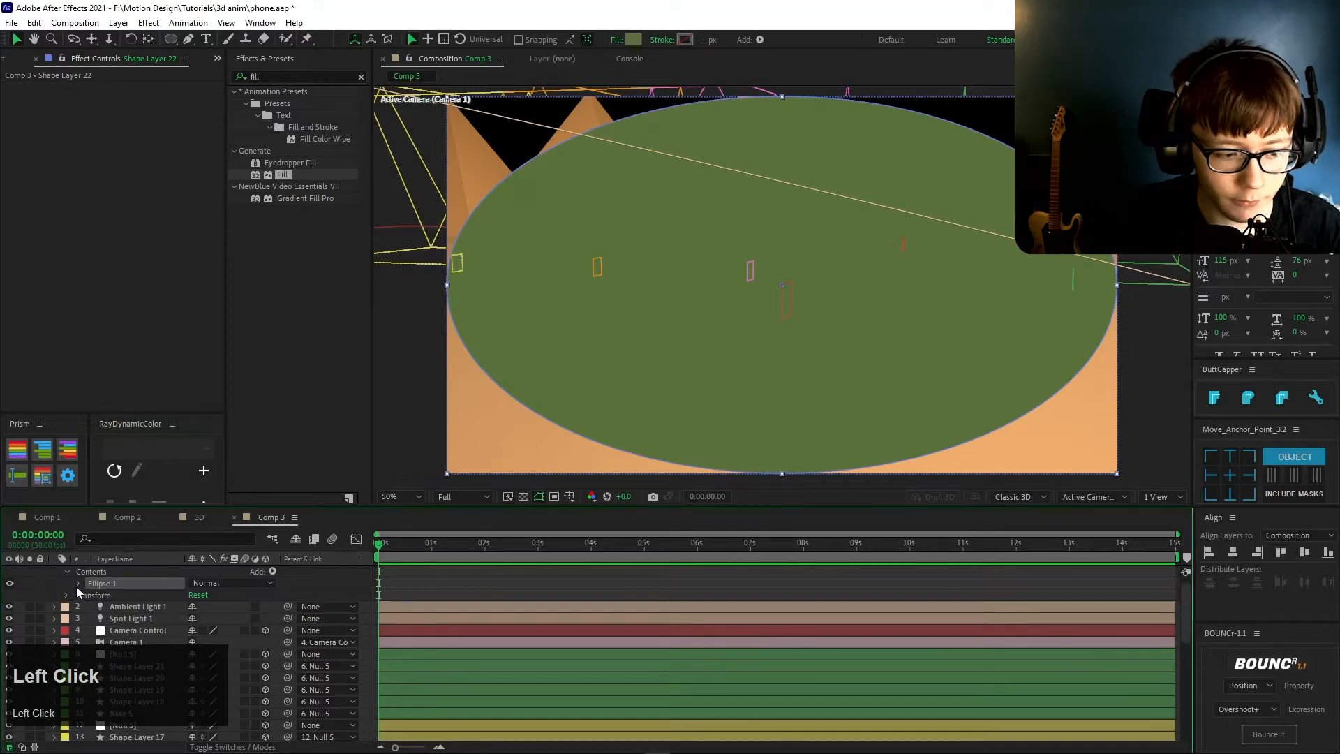
left_click(77, 585)
left_click(91, 595)
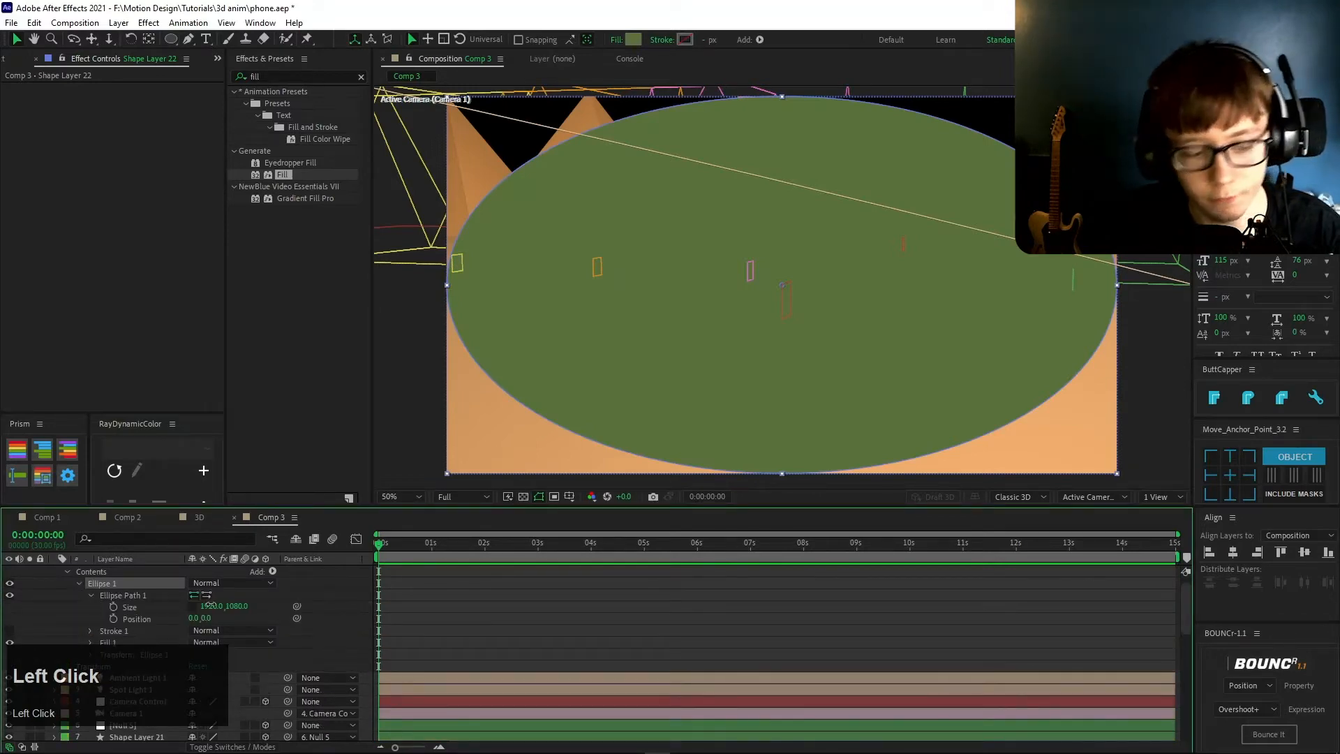
type("800")
key("Return")
left_click(243, 605)
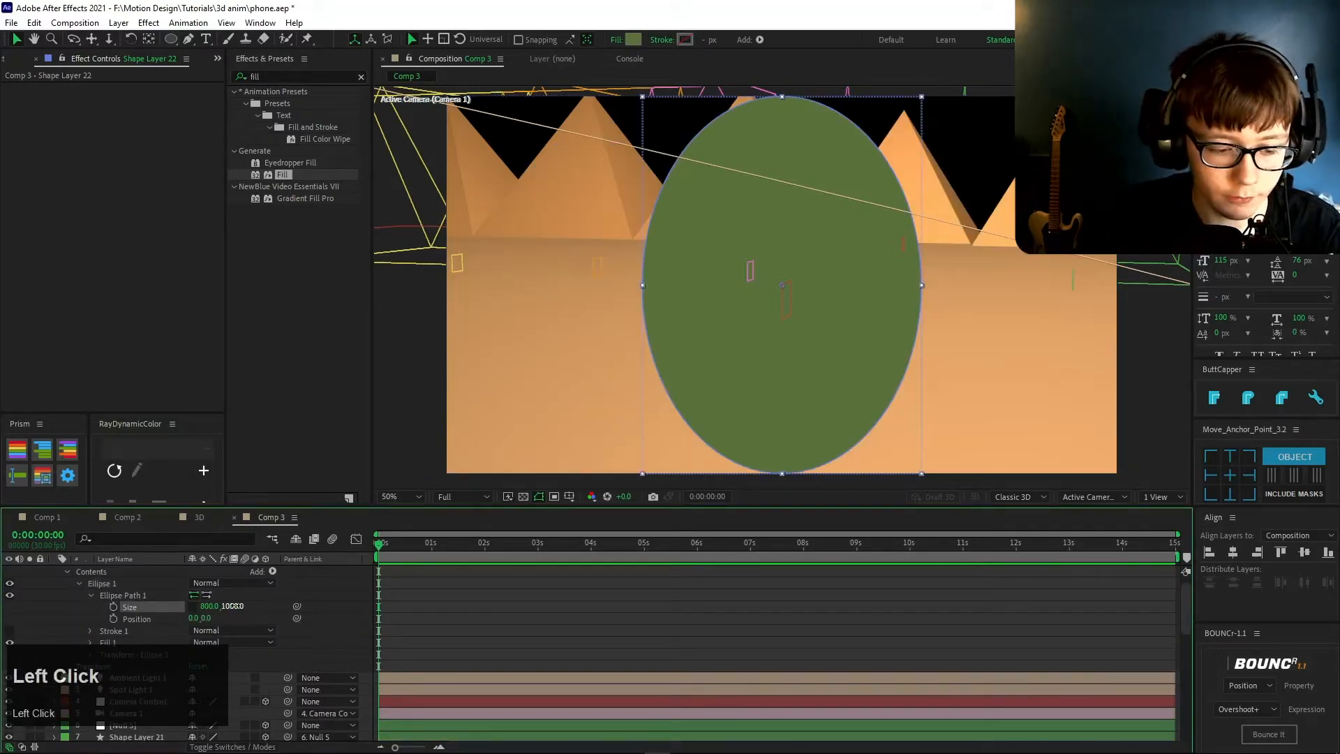
type("800")
- Resize the green circle's Ellipse Path to 500 × 500 with constrained proportions
left_click(179, 600)
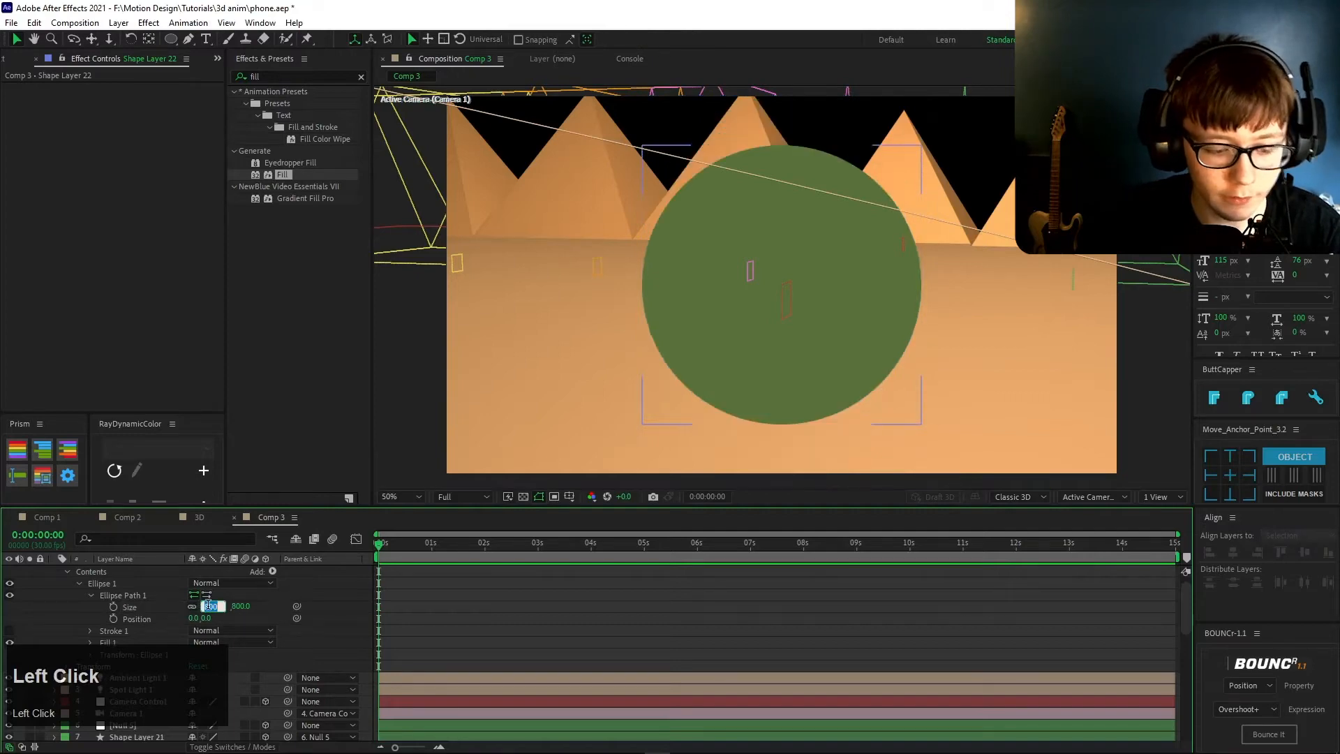
type("500")
key("Return")
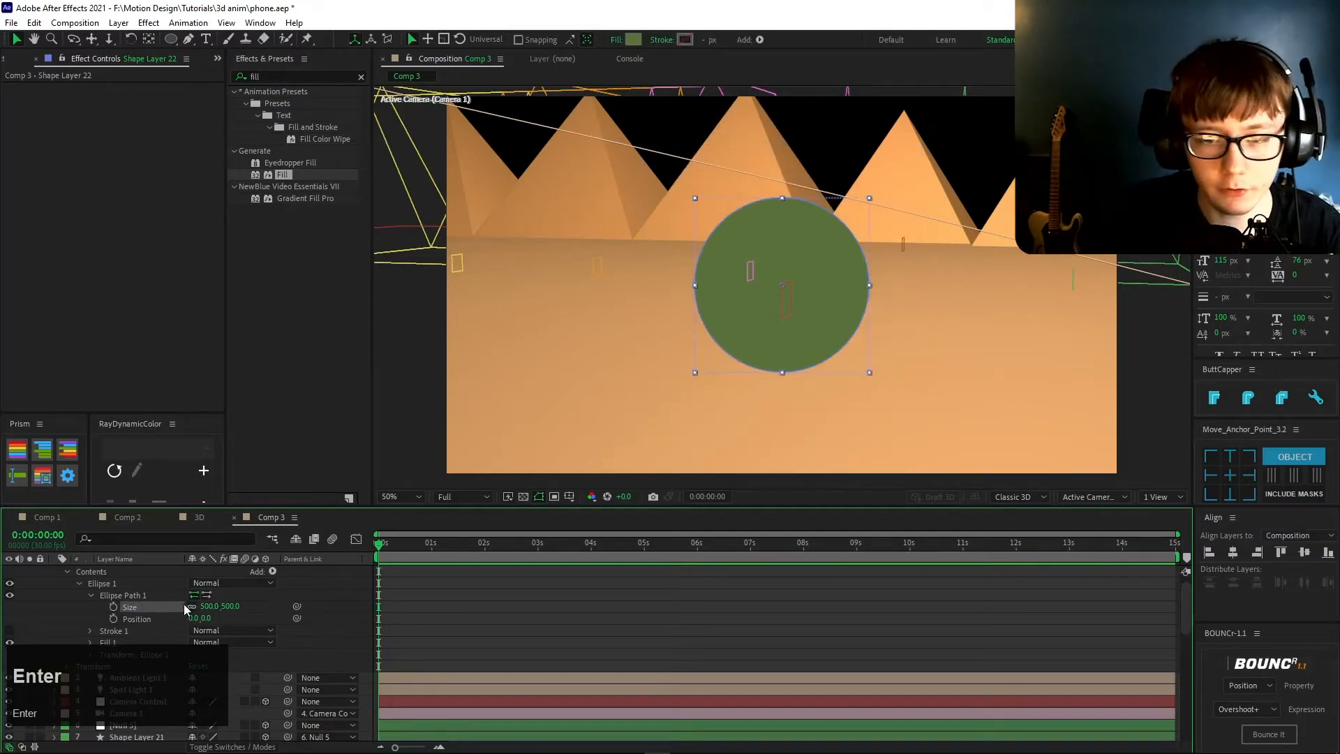
- Tidy the expanded contents of Shape Layer 22, make it a 3D layer and show its property groups
scroll(86, 597, "up", 1)
left_click(60, 571)
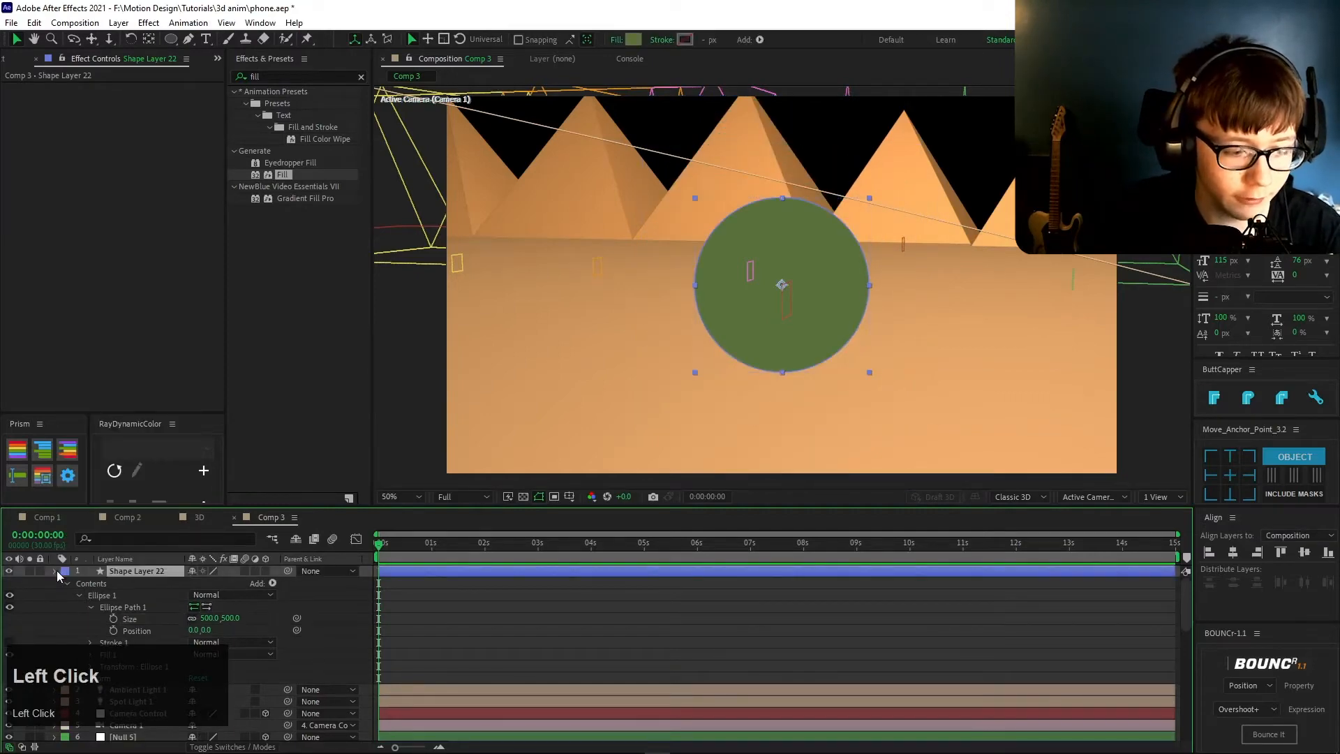
scroll(59, 583, "down", 3)
scroll(63, 593, "up", 3)
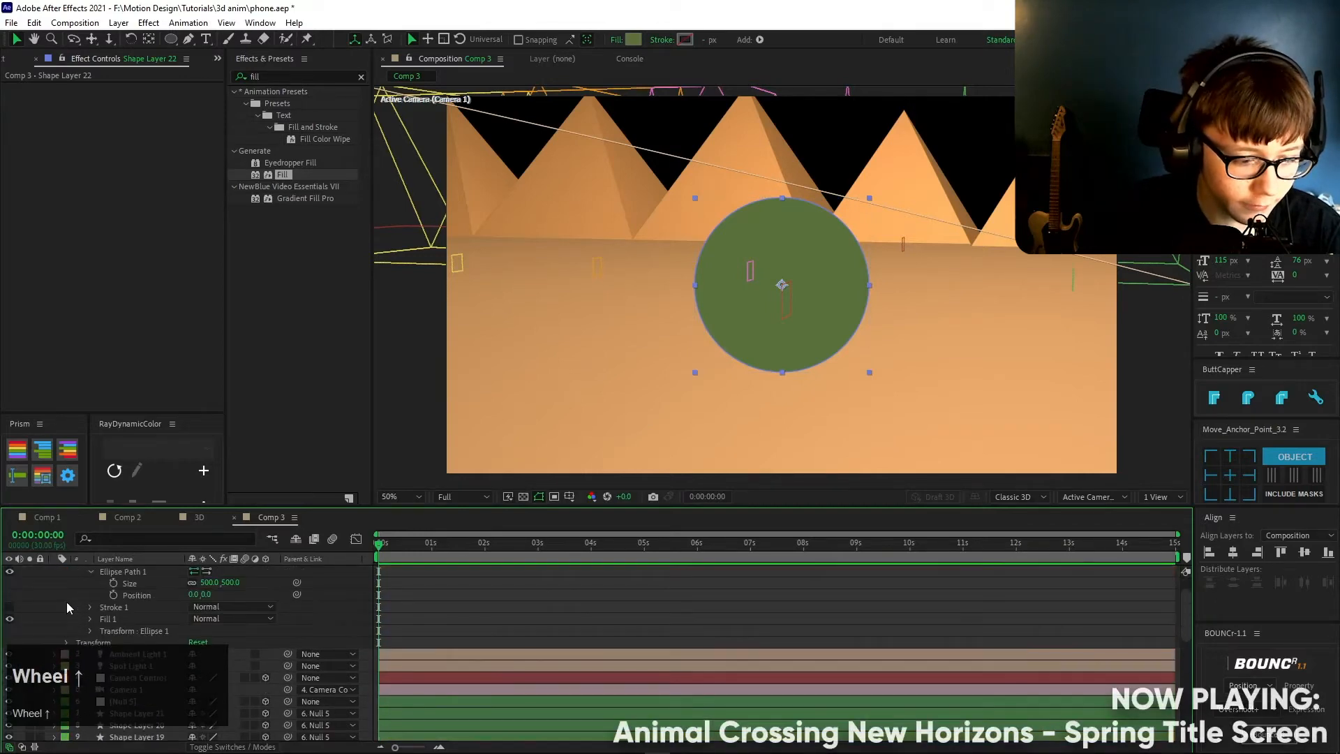
left_click(67, 582)
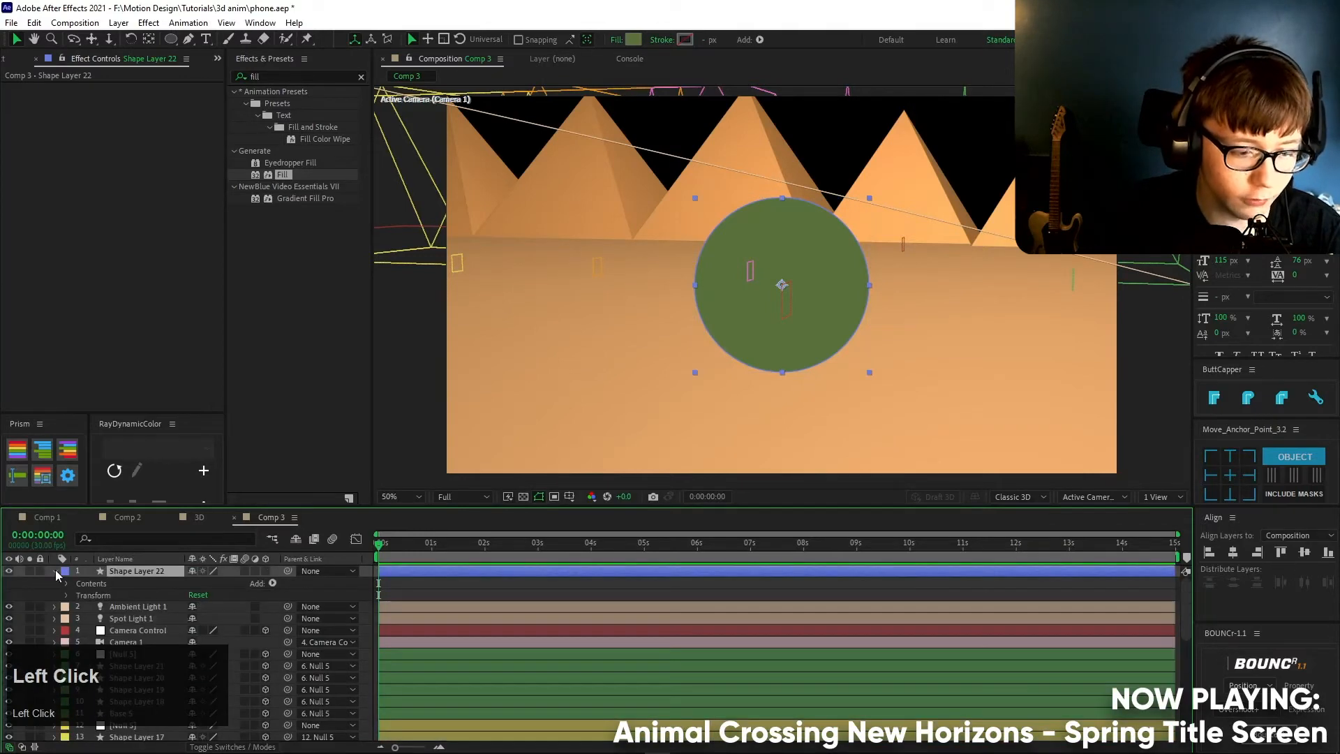
left_click(56, 570)
left_click(265, 571)
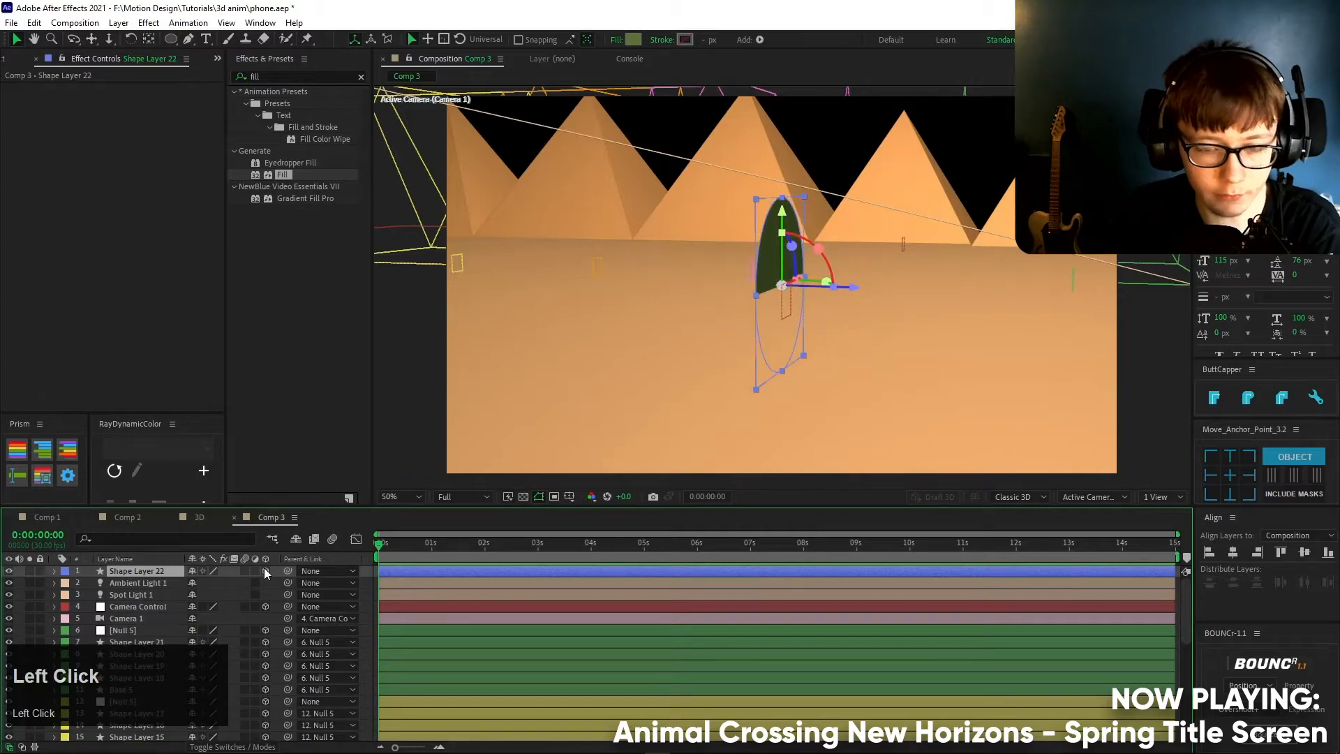
left_click(55, 571)
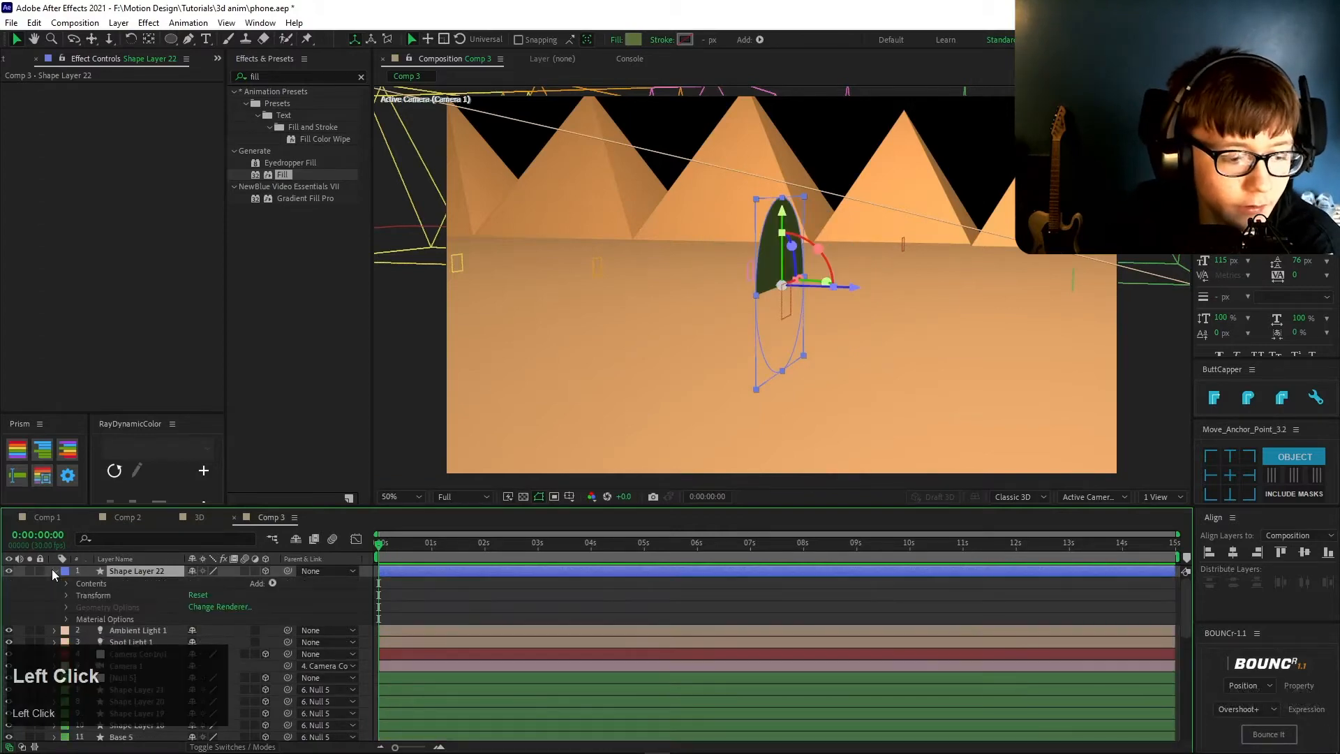
- Switch the composition's 3D renderer to CINEMA 4D so that Shape Layer 22's Geometry Options can be edited
left_click(66, 606)
left_click(1019, 497)
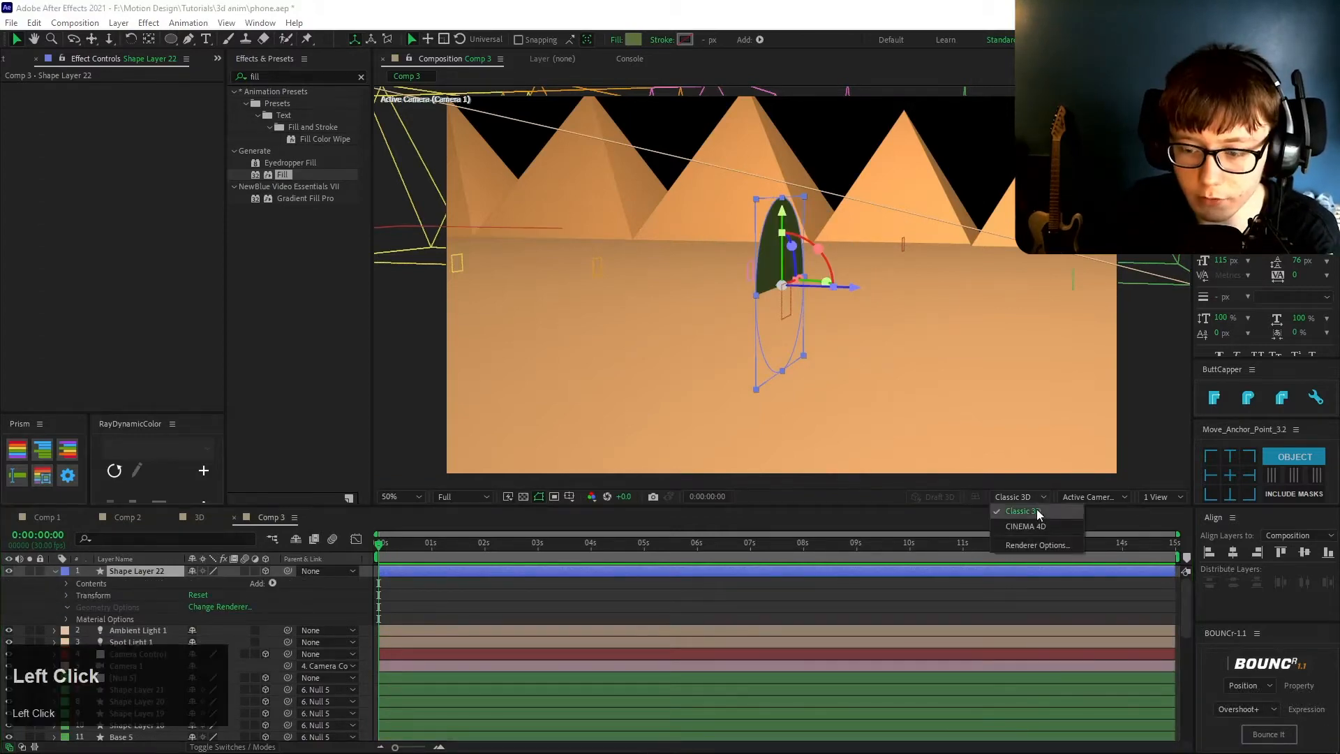
left_click(1036, 527)
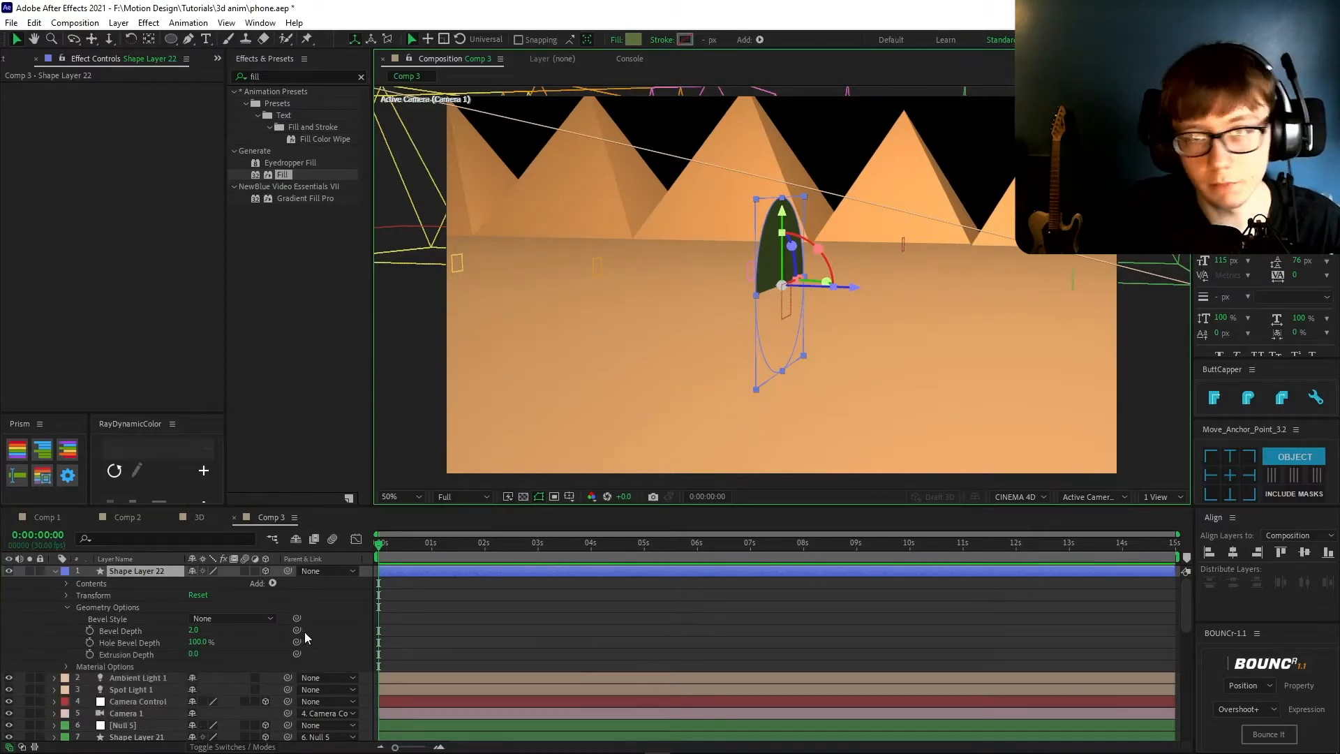
- Set Shape Layer 22's X Rotation to 90° so the green circle lies flat on the ground
key("shift+r")
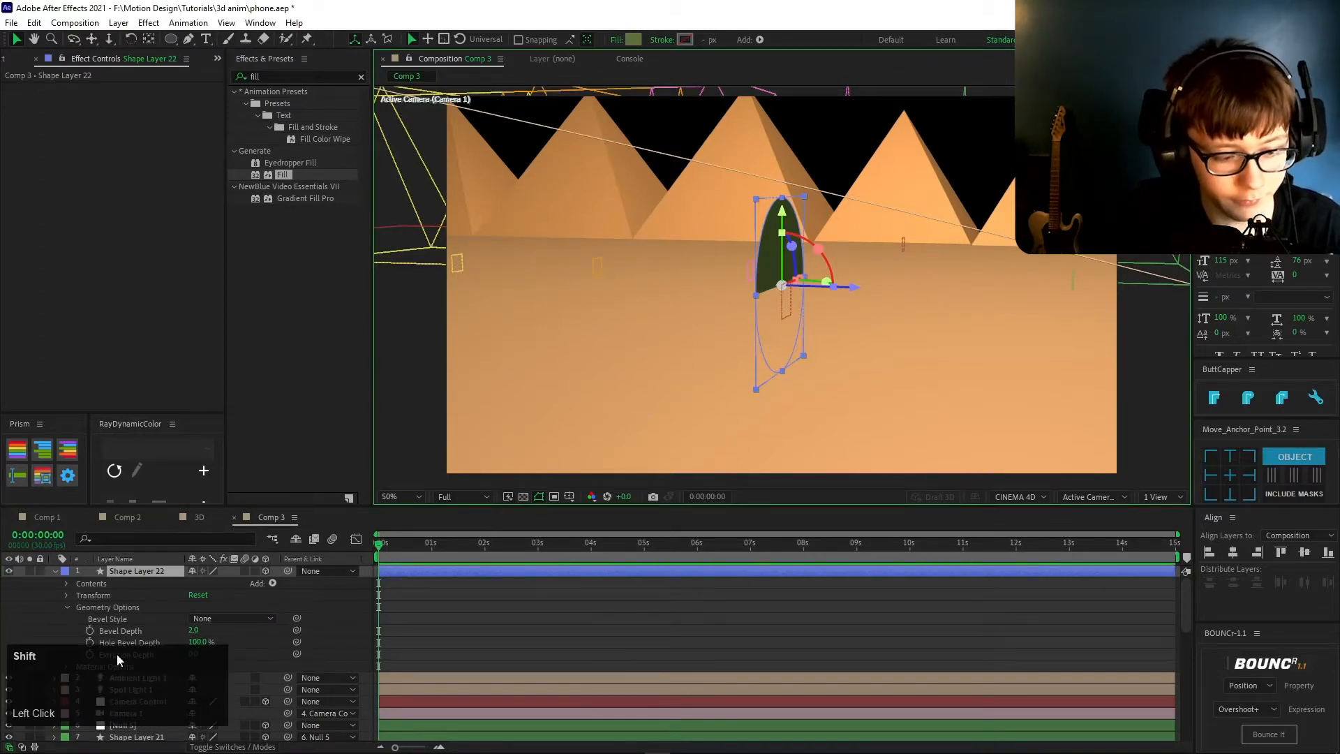
scroll(177, 630, "up", 2)
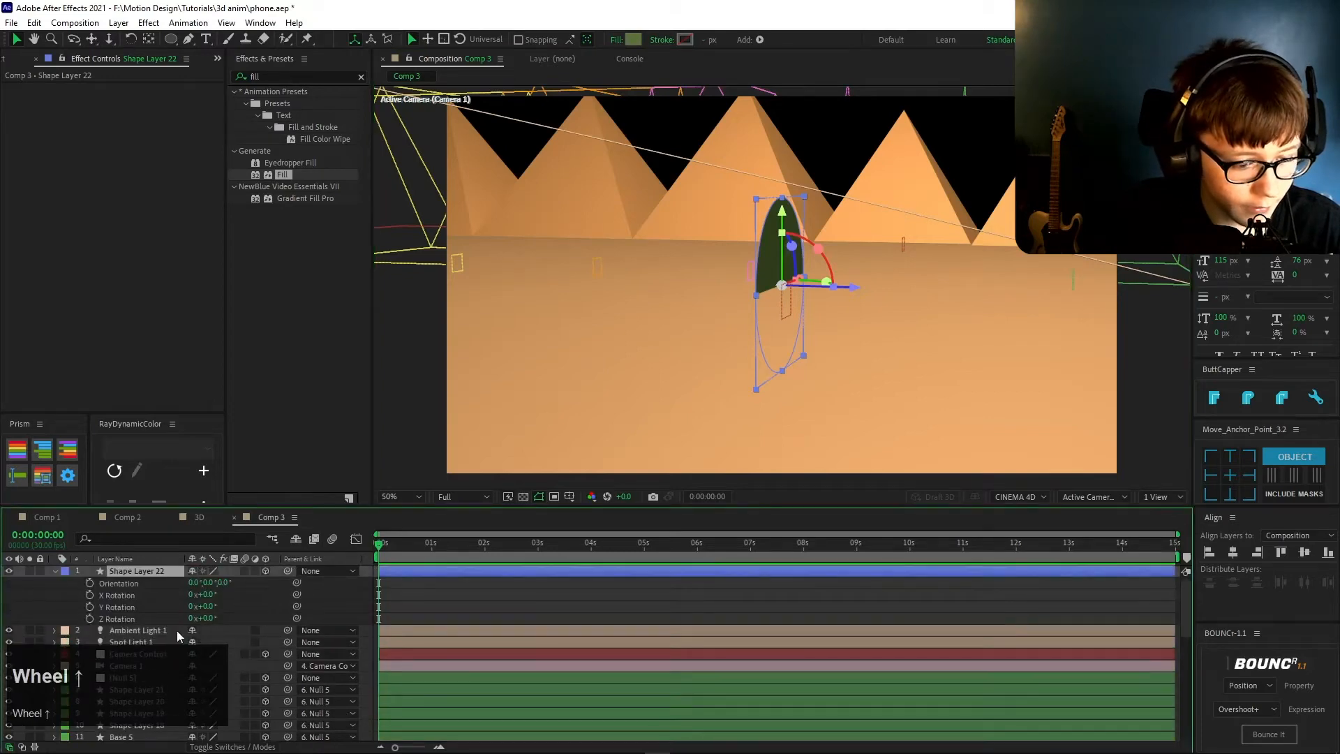
left_click_drag(206, 596, 255, 596)
left_click(206, 595)
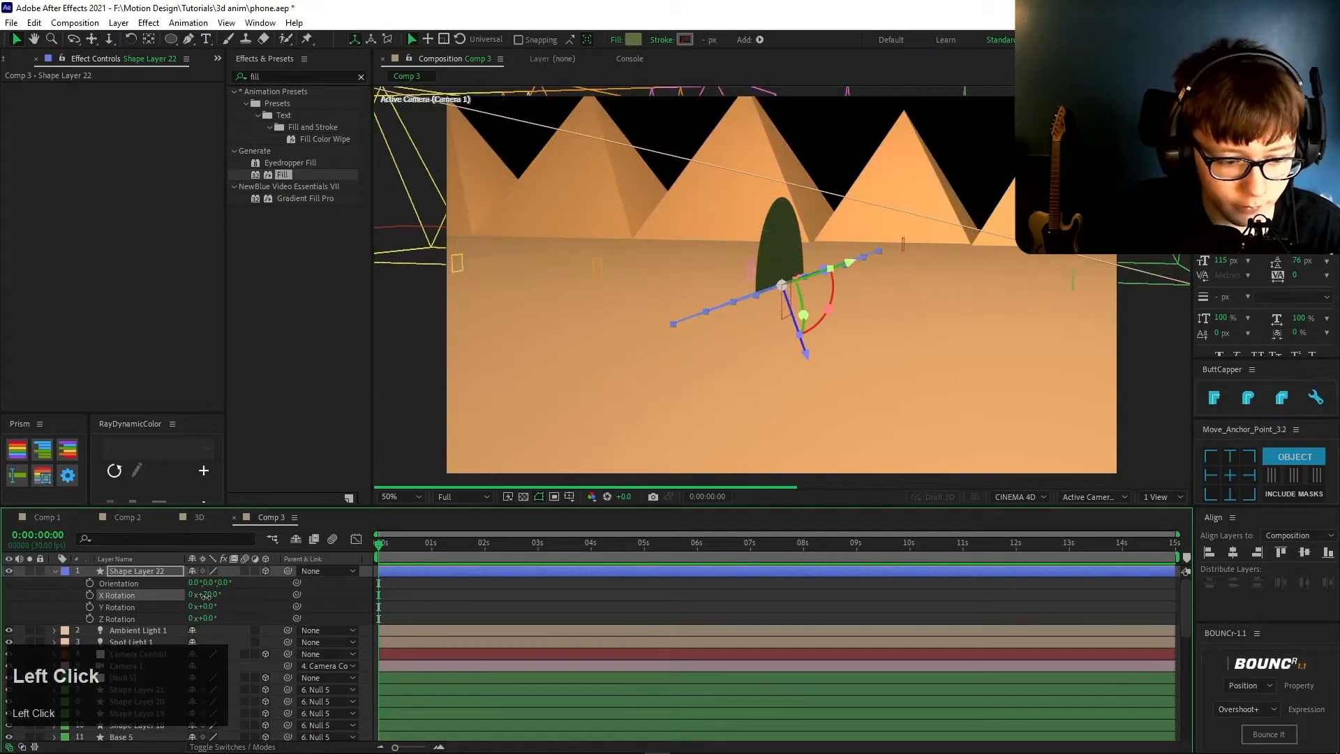
type("90")
key("Return")
left_click(54, 571)
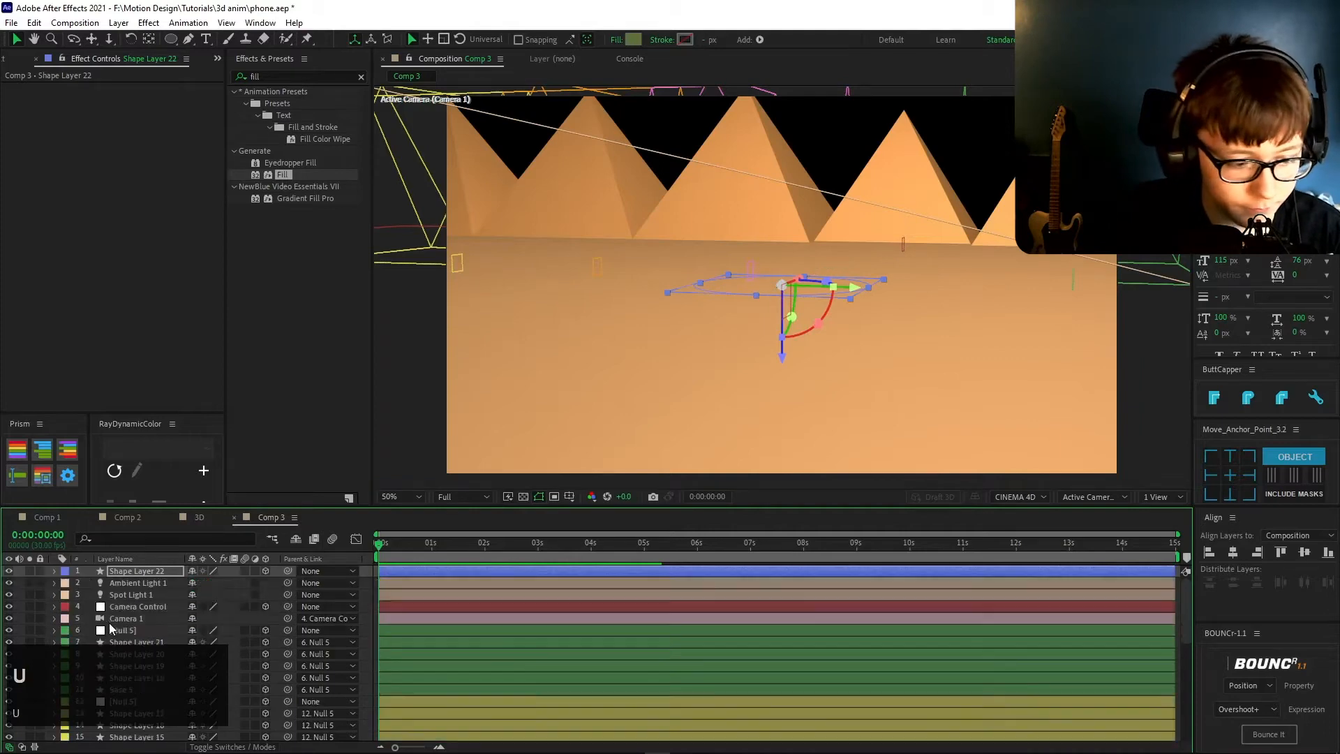
- Extrude the flat green circle into a cylinder by setting its Extrusion Depth to 300
left_click(53, 571)
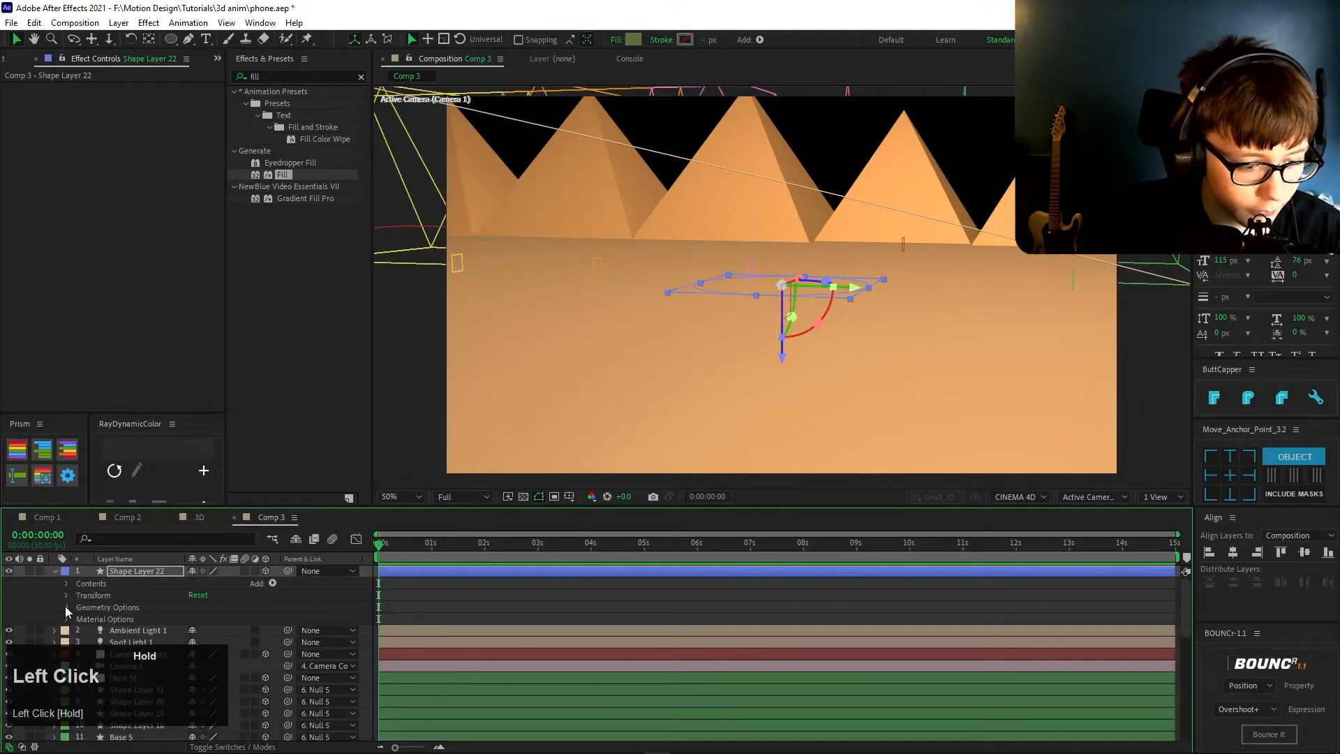
left_click(67, 607)
left_click_drag(195, 653, 361, 630)
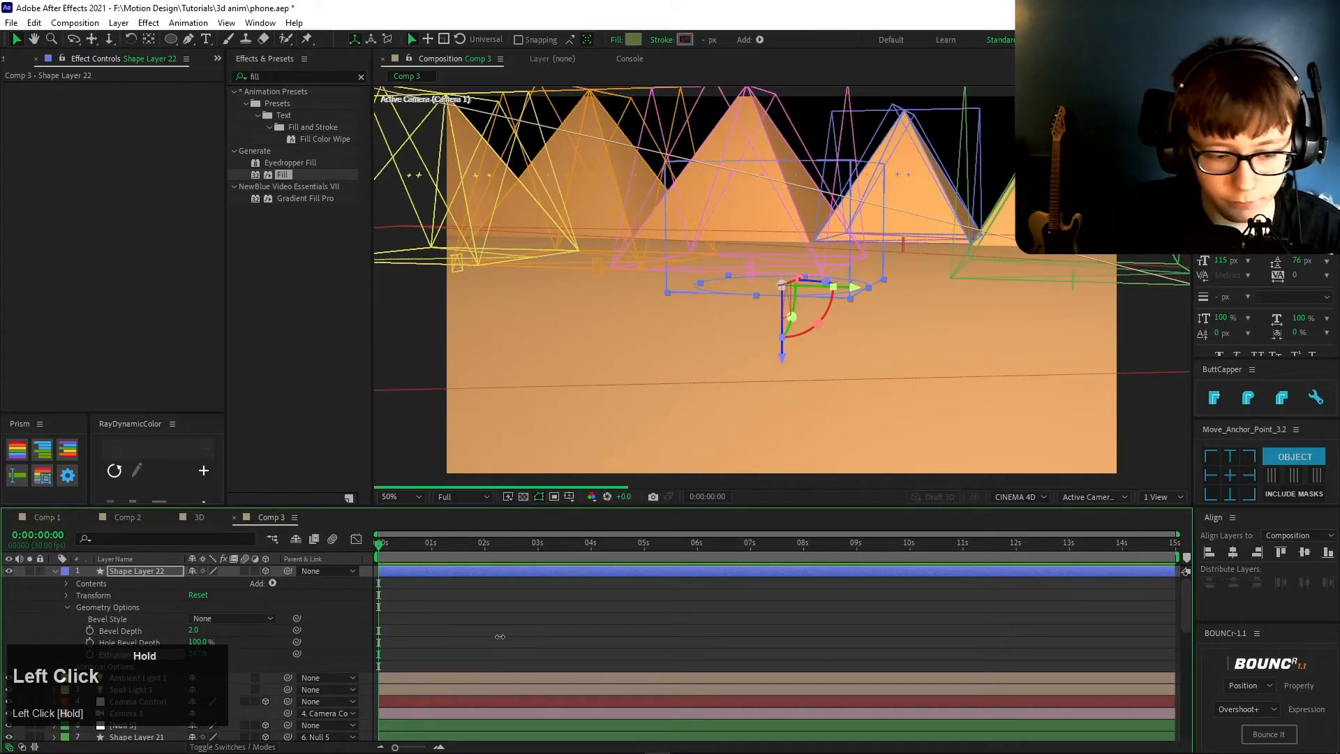
left_click(196, 654)
type("300")
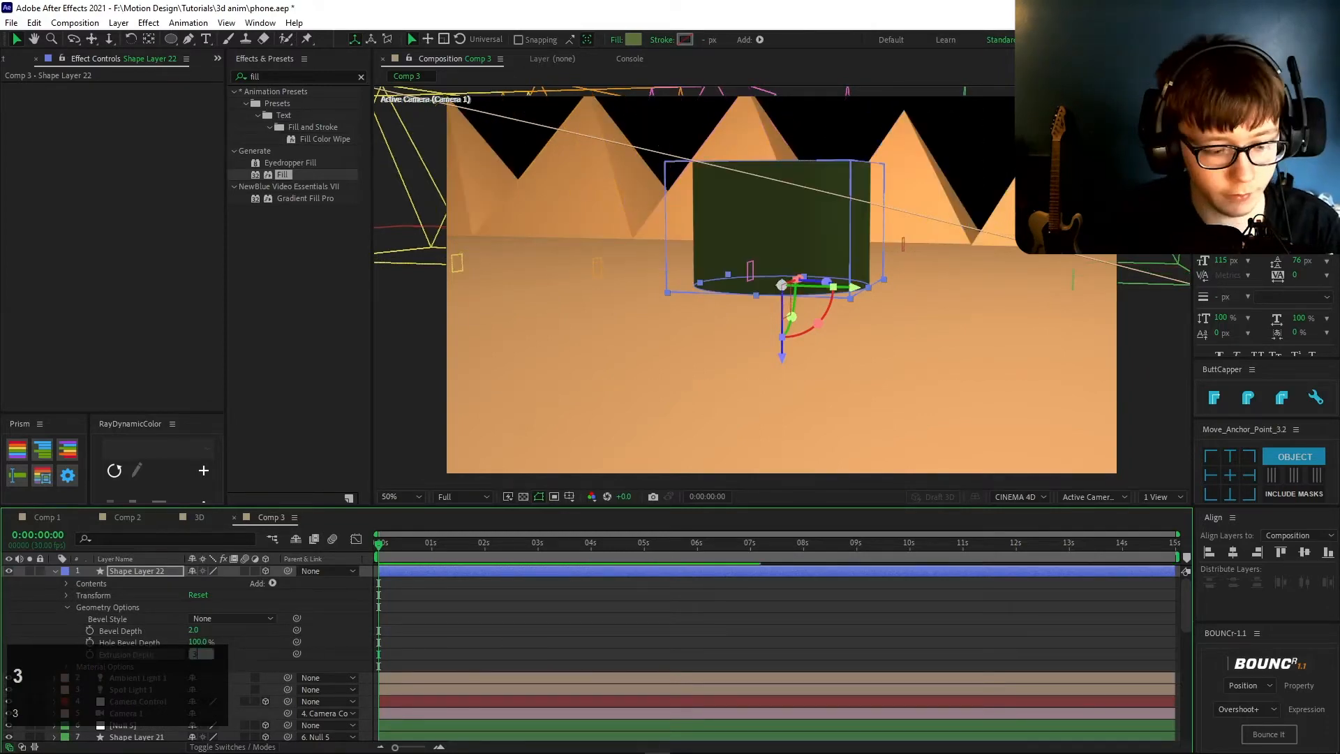
key("Return")
- Reveal the cylinder's modified properties and narrow its Ellipse Path size to 200 × 200, then 100 × 100
key("u")
key("u")
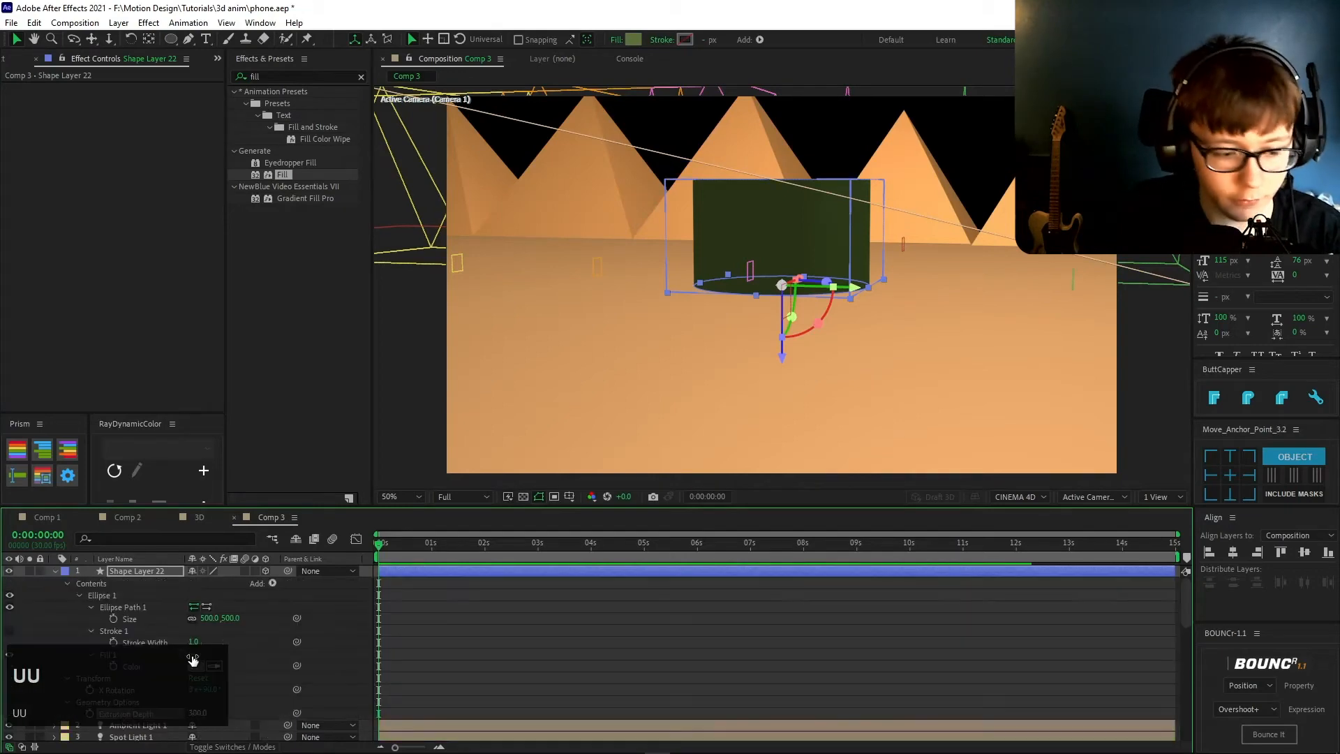
left_click(208, 618)
type("200")
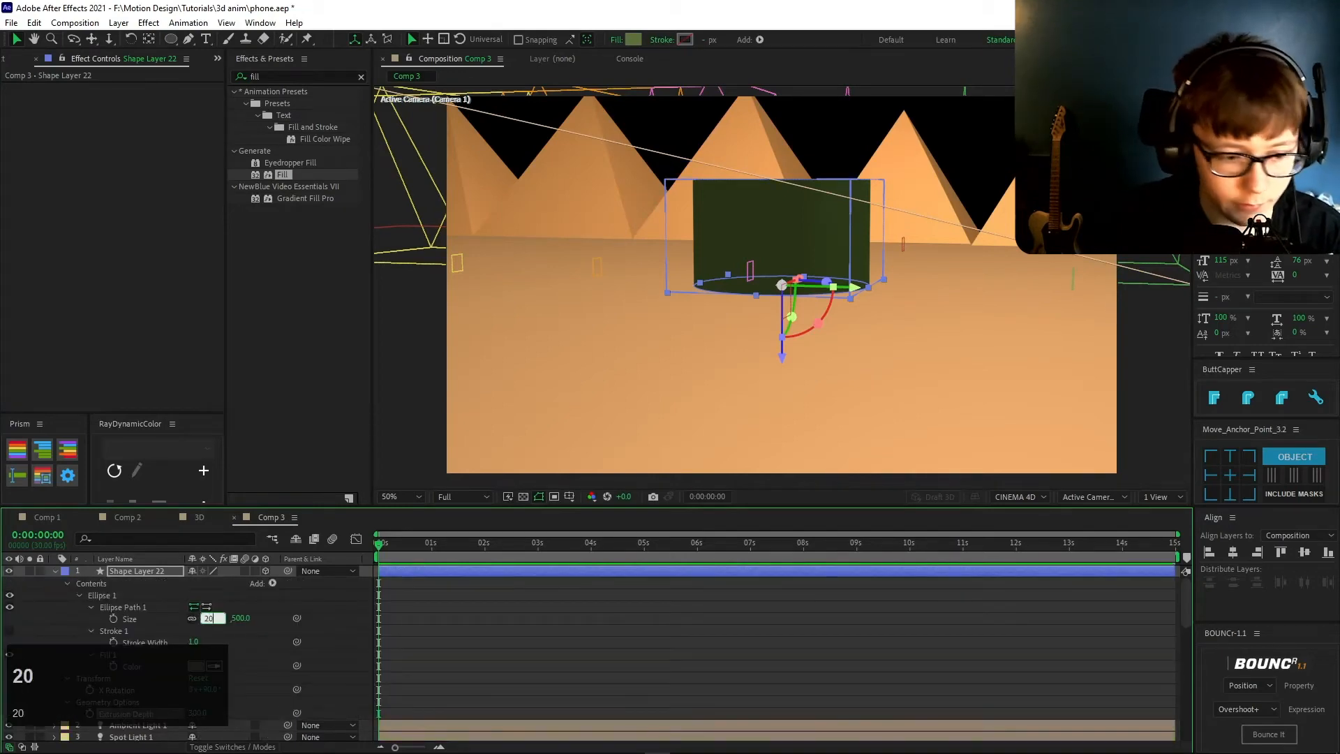
key("Return")
left_click(204, 618)
type("100")
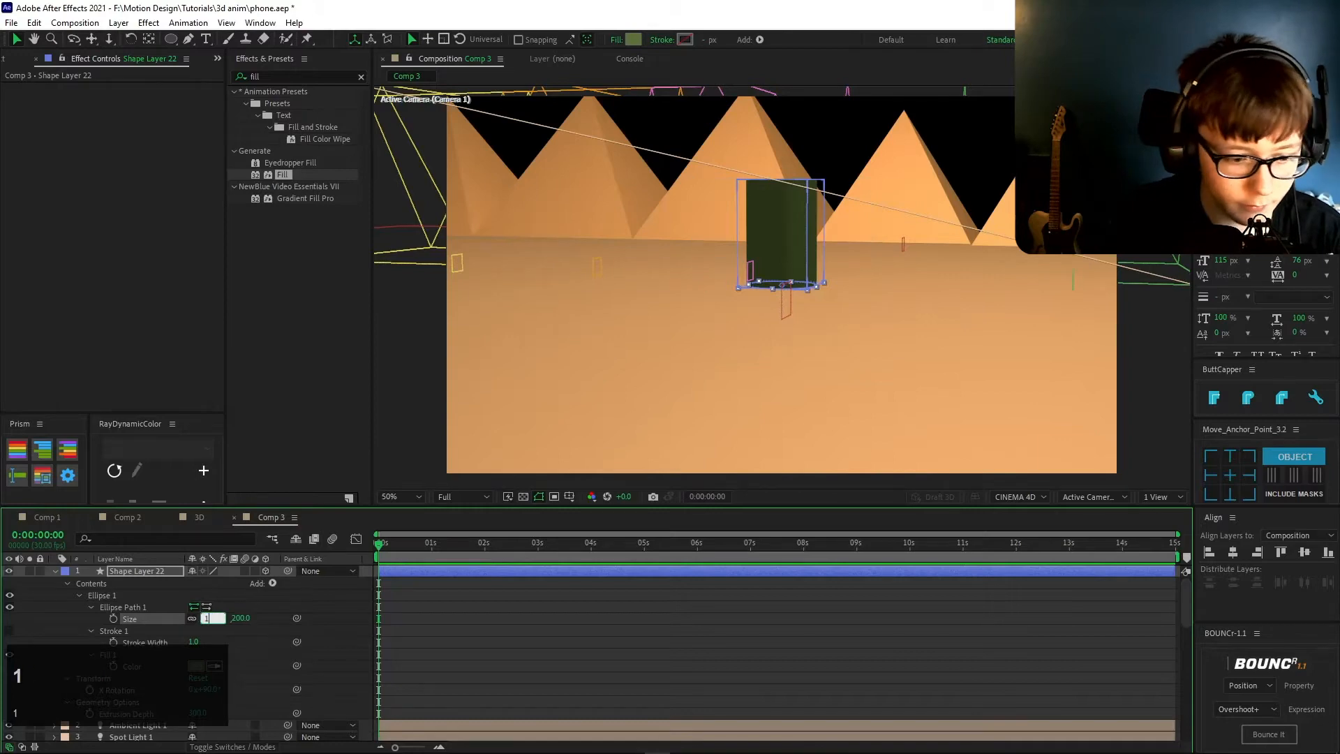
key("Return")
left_click(509, 612)
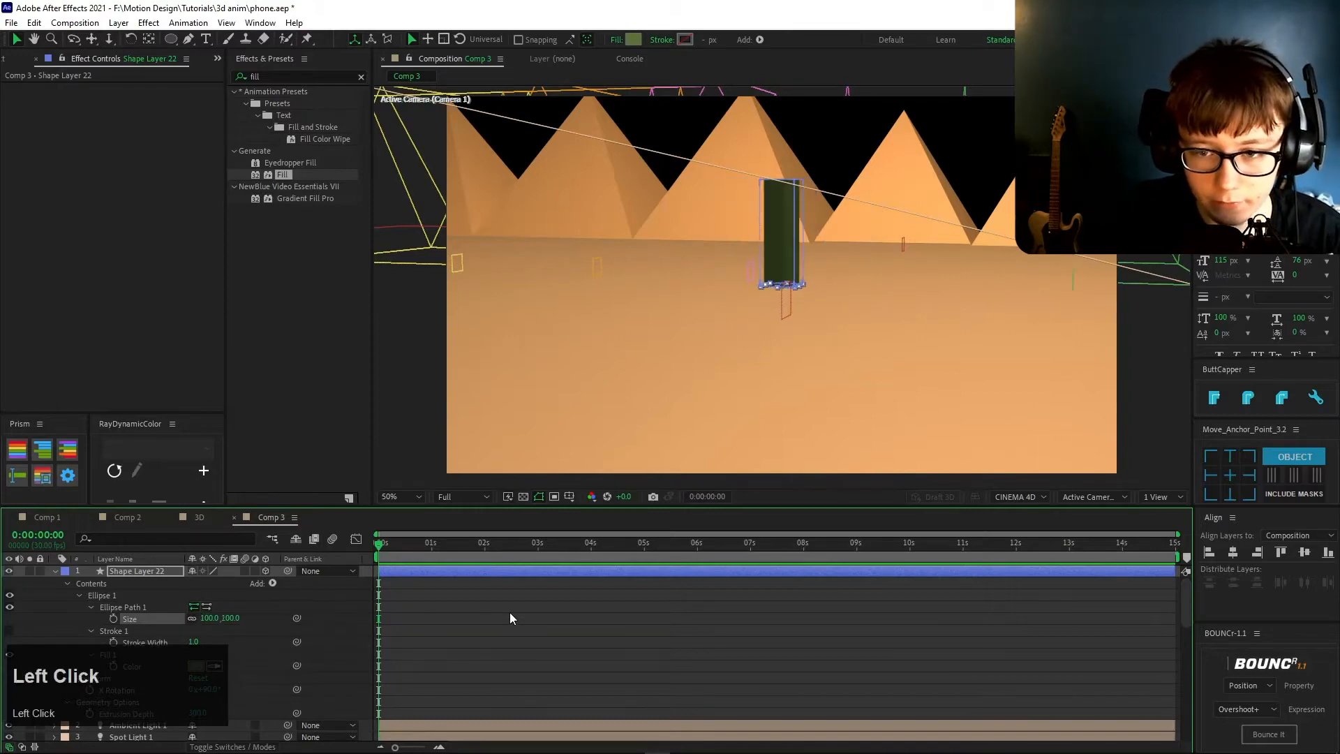
- Give the green cylinder an Angular bevel with a Bevel Depth of 10
left_click(65, 701)
left_click(65, 702)
scroll(83, 693, "down", 4)
scroll(183, 652, "up", 1)
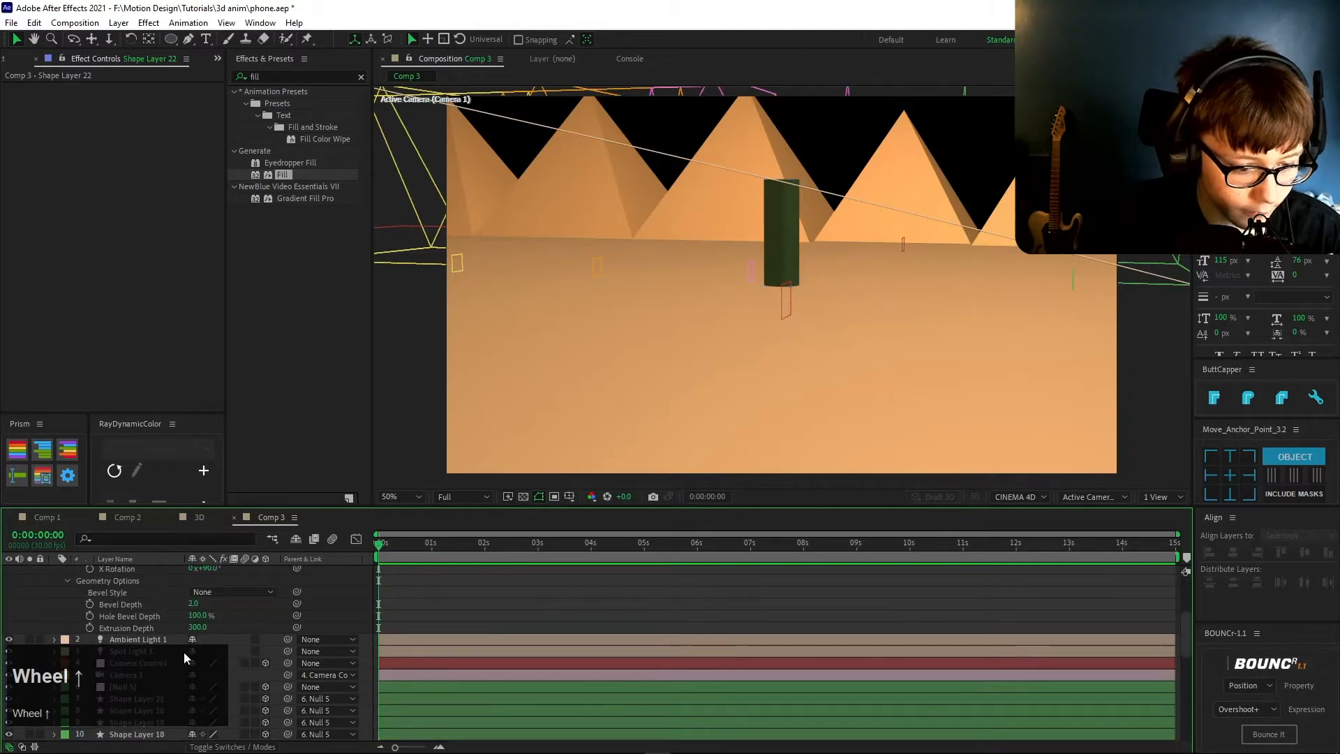
left_click(226, 594)
left_click(235, 621)
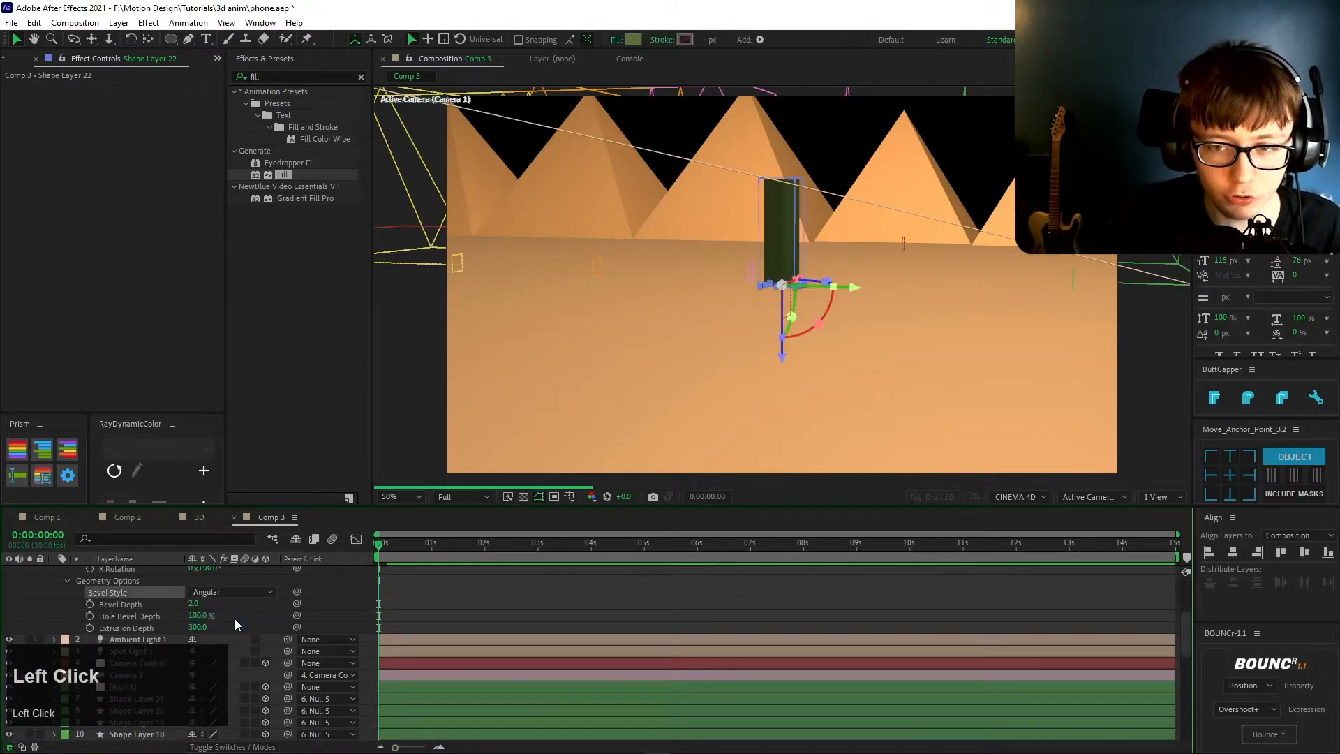
left_click_drag(195, 604, 554, 593)
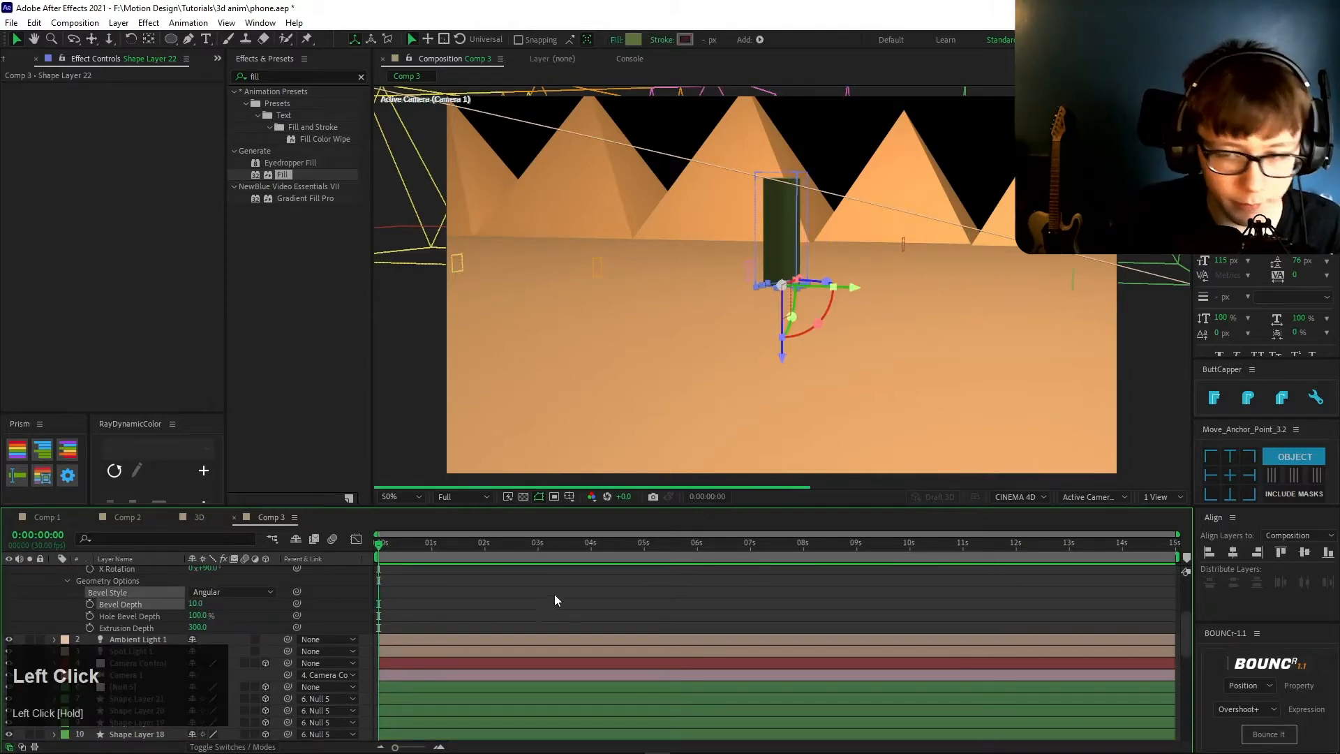
left_click(446, 193)
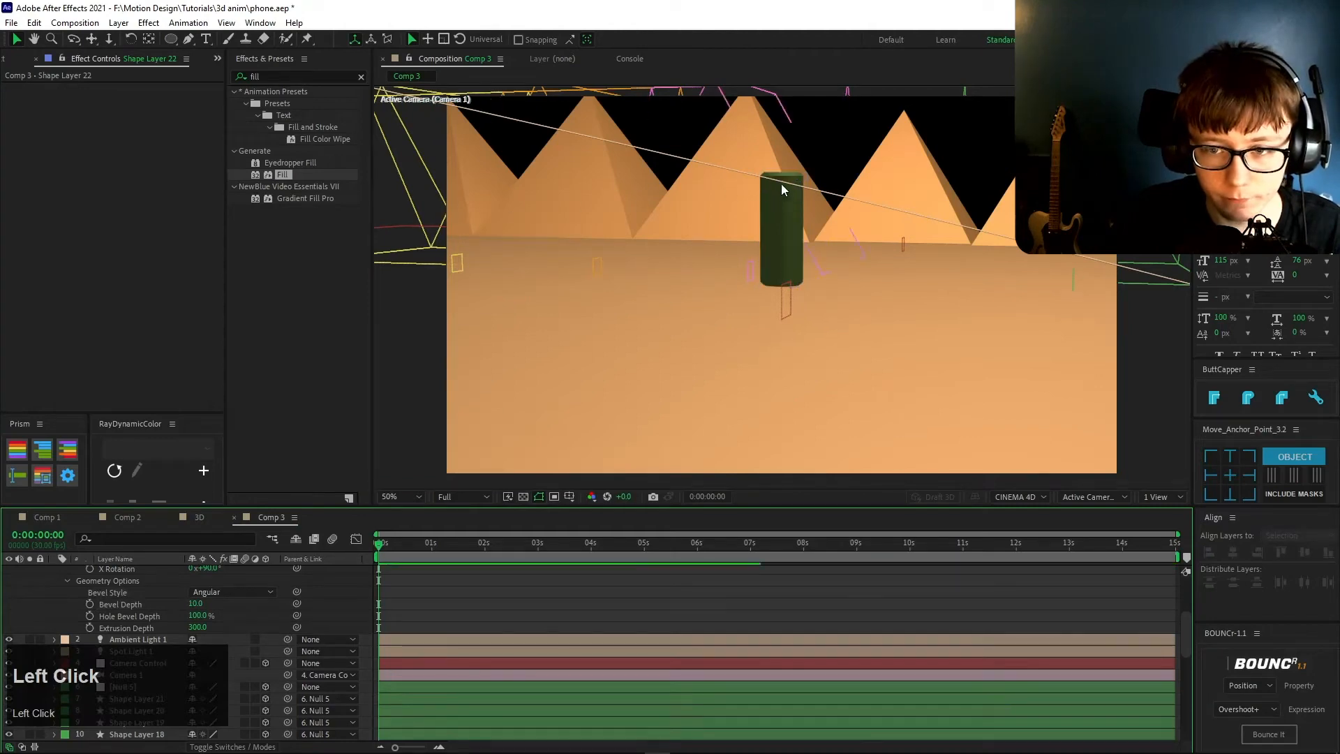
- Change the cylinder's Bevel Style to Convex and set its Ellipse Path size to 50 × 50
left_click(237, 593)
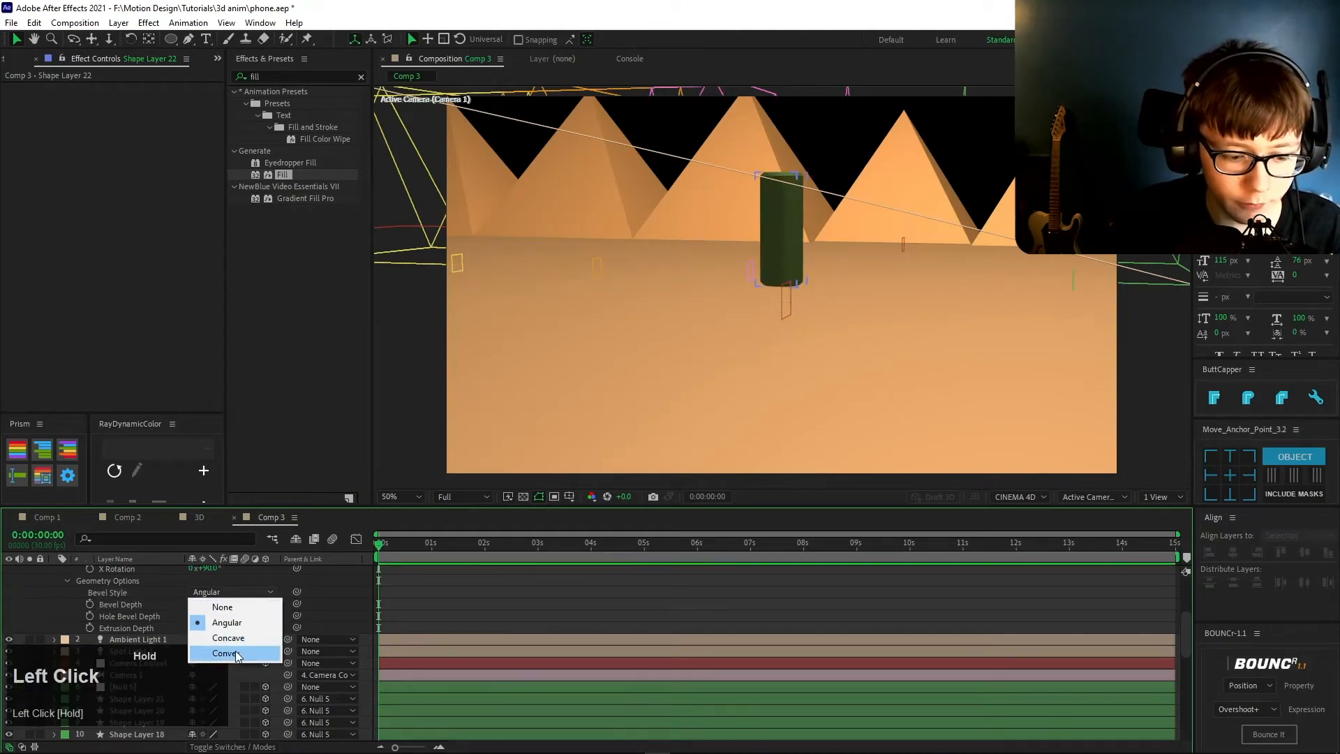
left_click(224, 653)
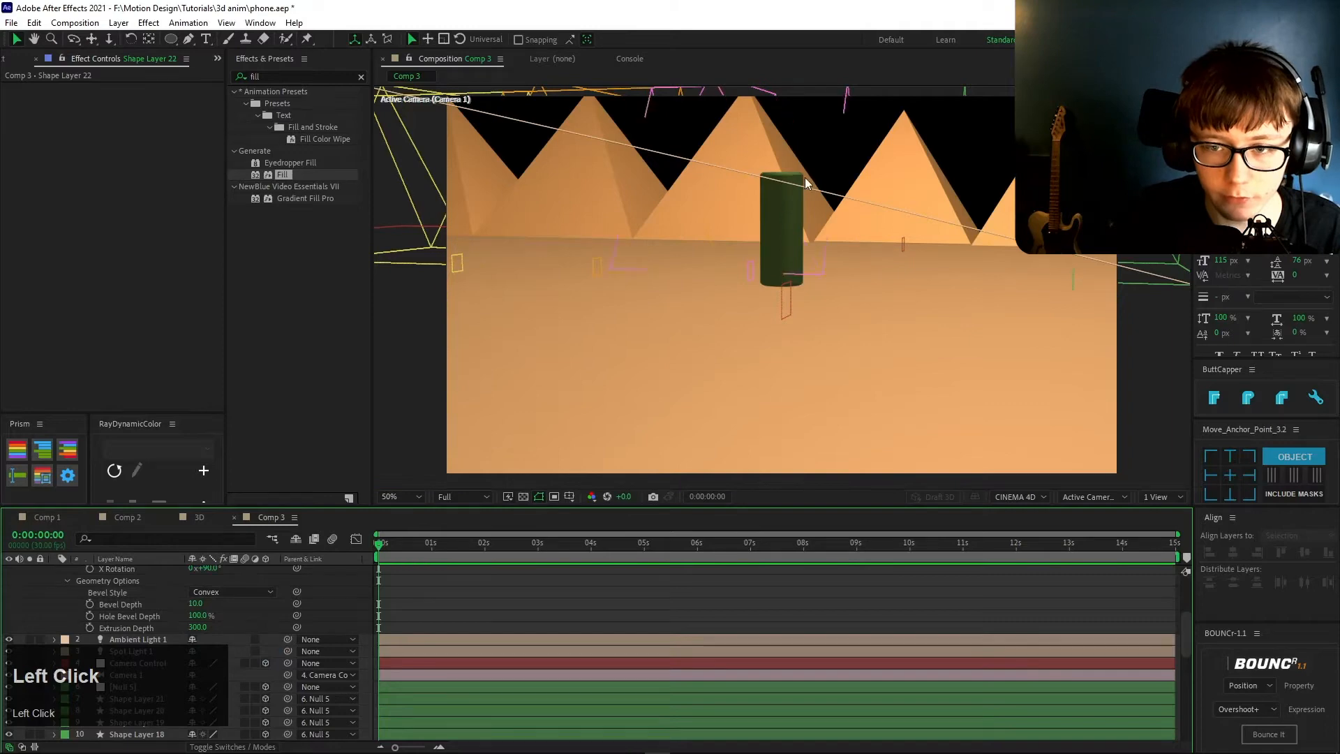
left_click(198, 627)
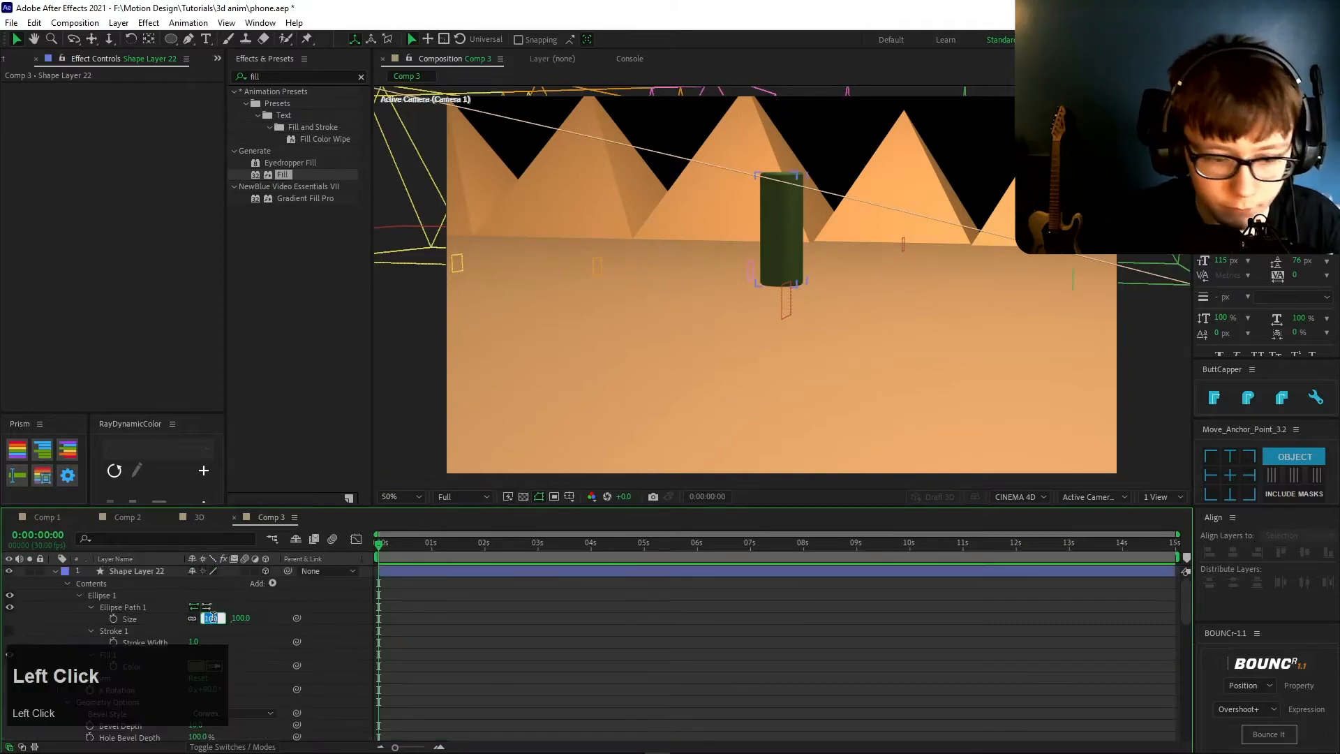
type("50")
key("Return")
left_click(772, 591)
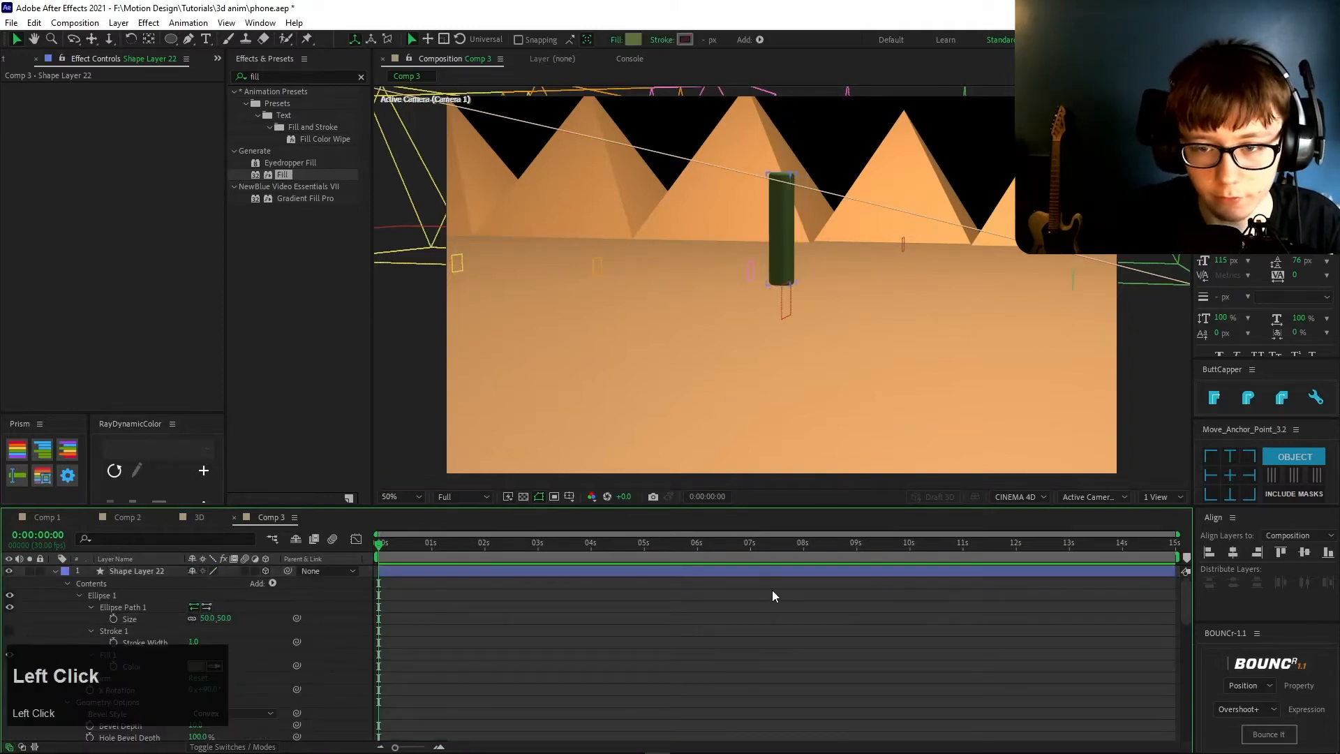
- Duplicate the green cylinder layer and show the rotation properties of the copy
left_click(780, 223)
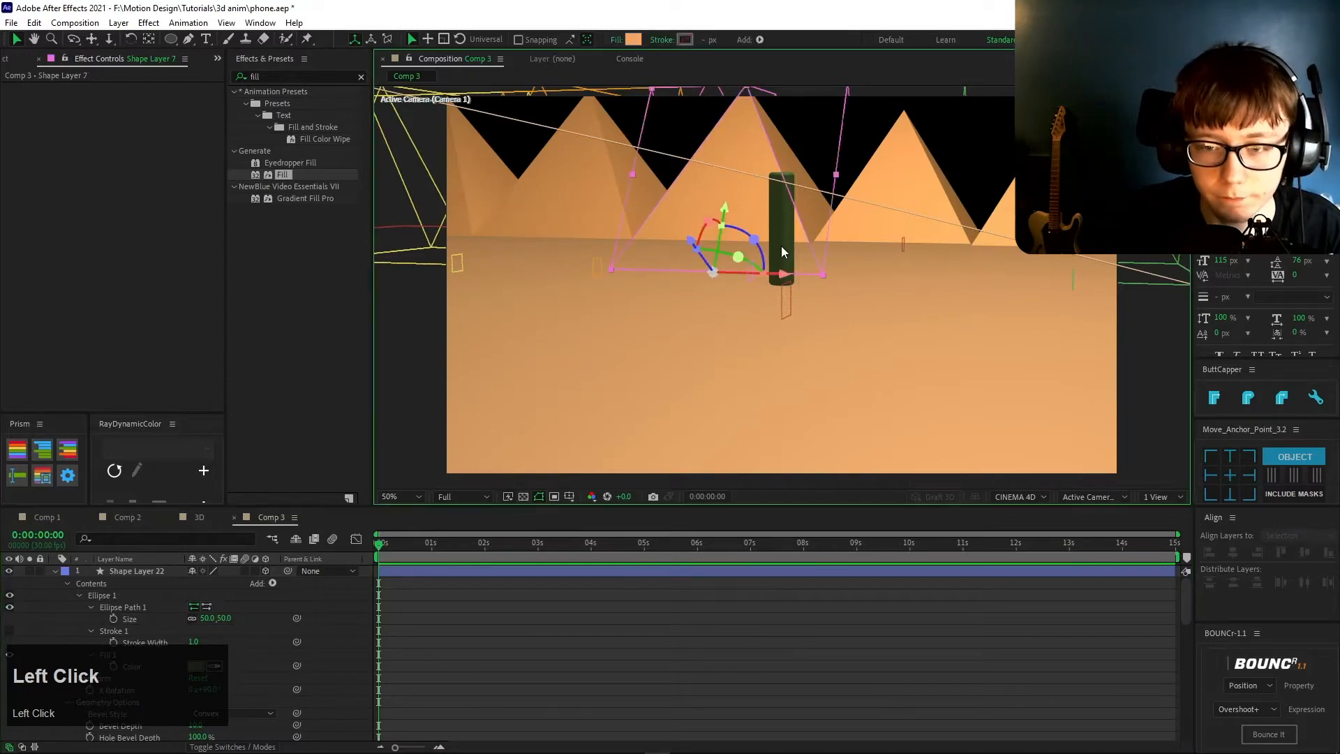
left_click(784, 283)
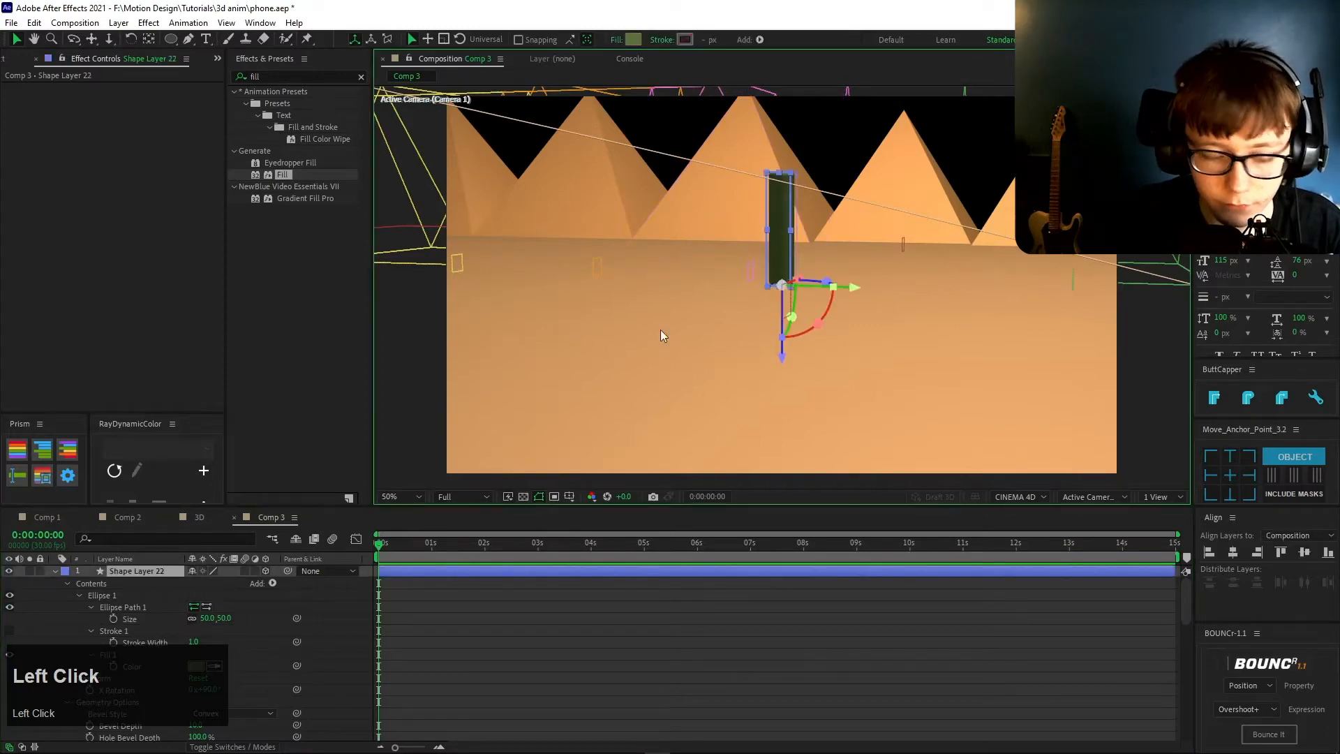
left_click(55, 570)
key("ctrl+d")
left_click(89, 570)
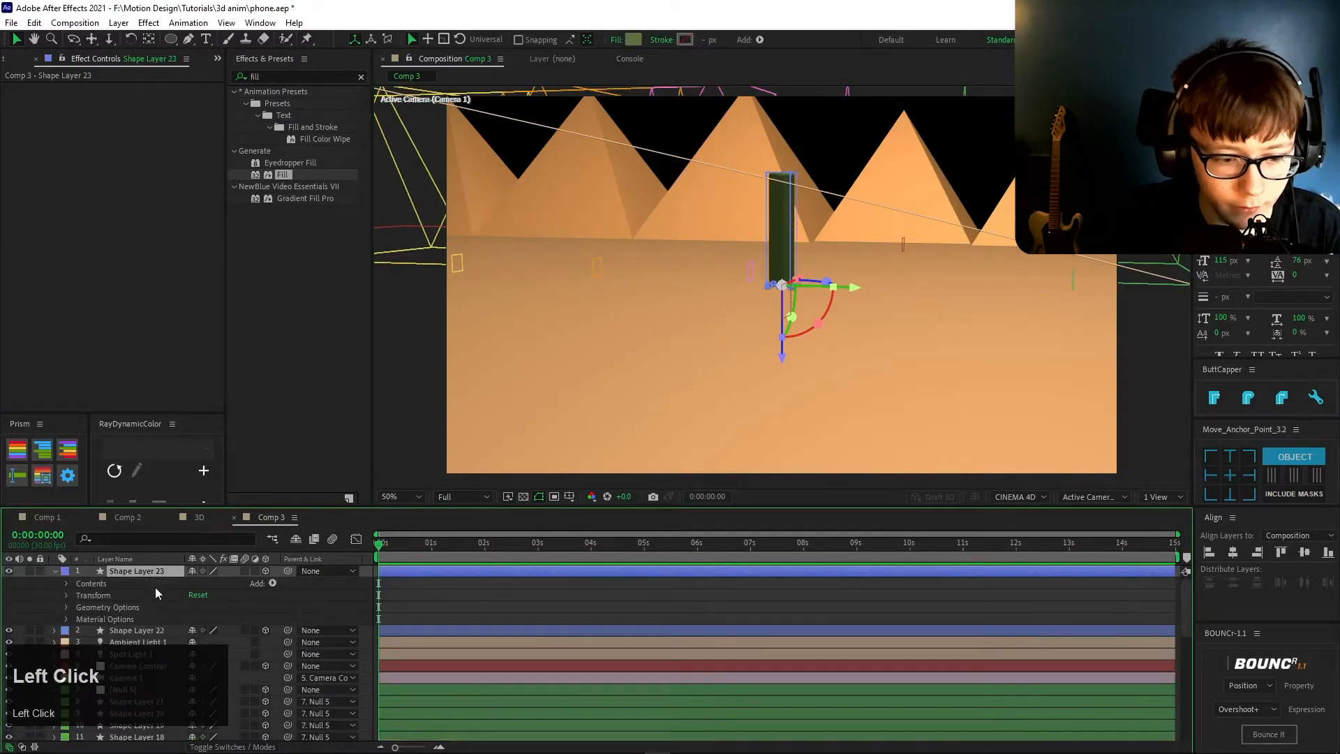
key("s")
key("r")
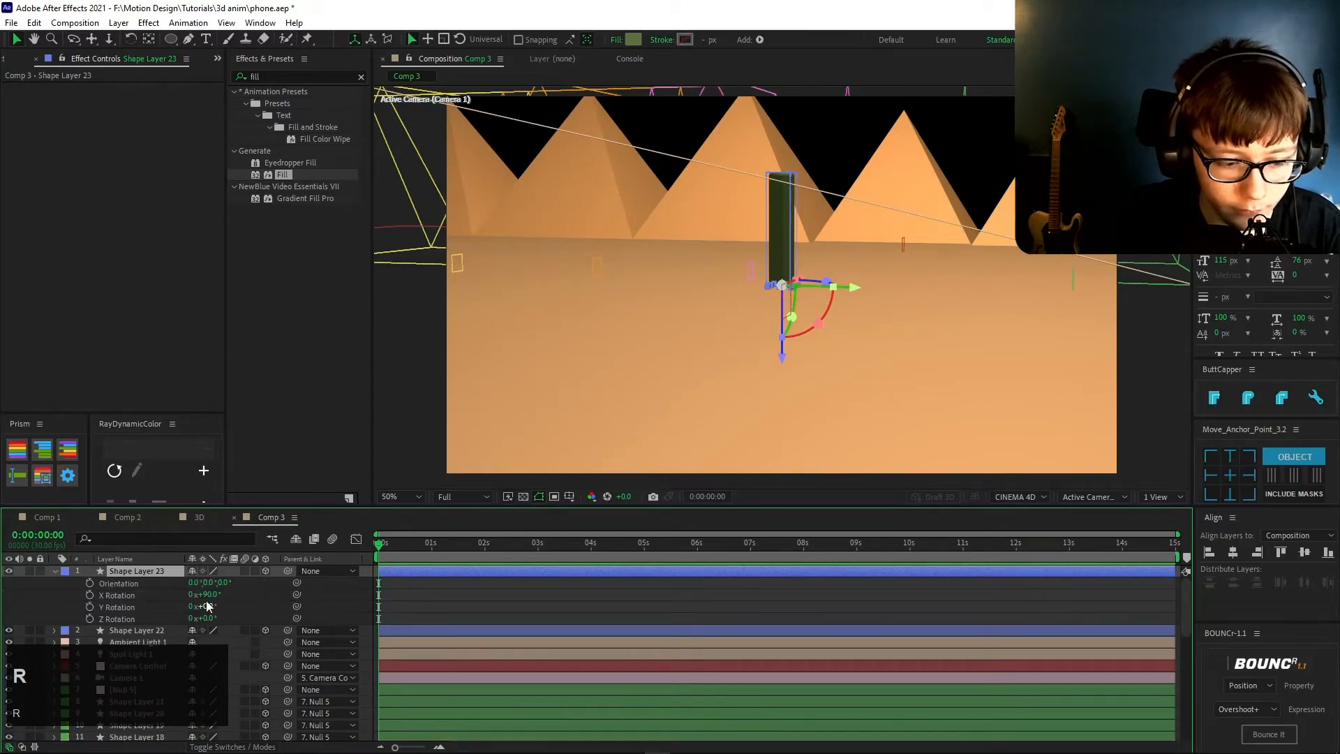
left_click_drag(207, 605, 233, 621)
key("ctrl+z")
key("ctrl+z")
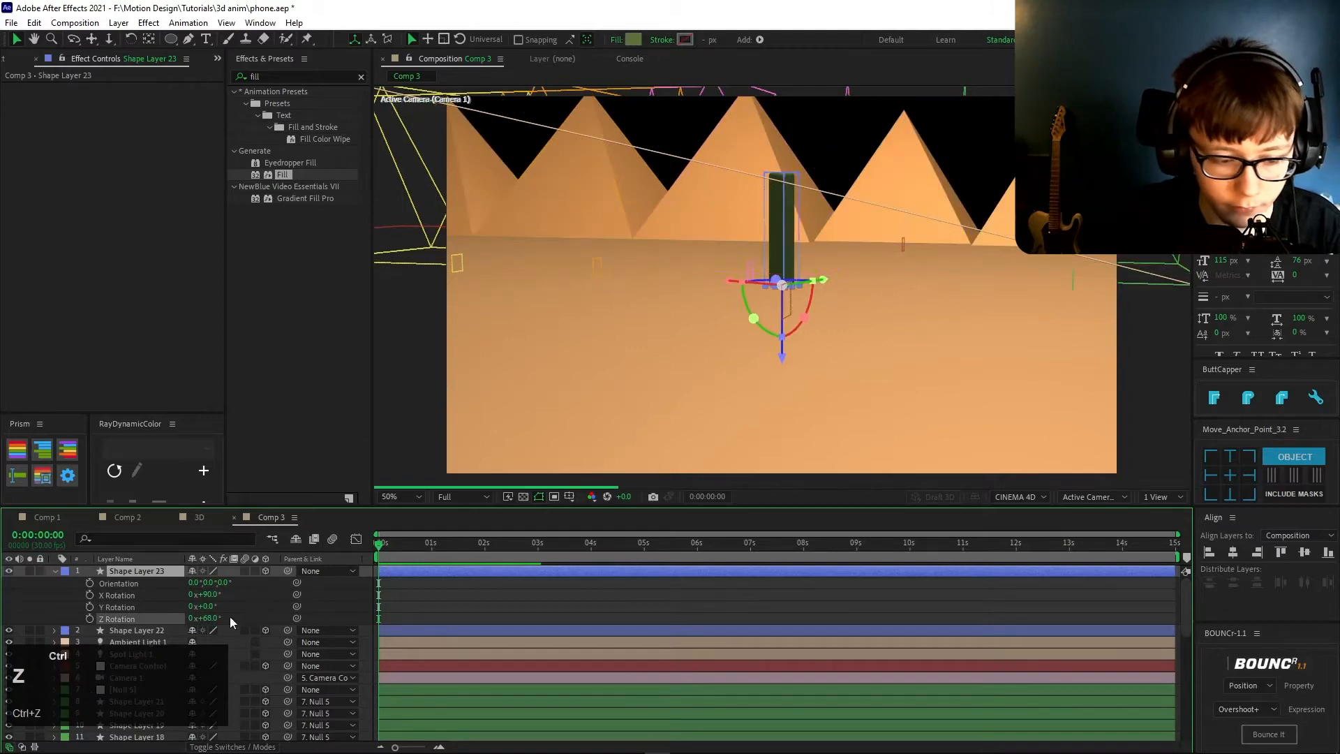
- Turn the duplicated cylinder sideways with a Y Rotation of 90° and a Y Orientation of 90°
left_click(206, 607)
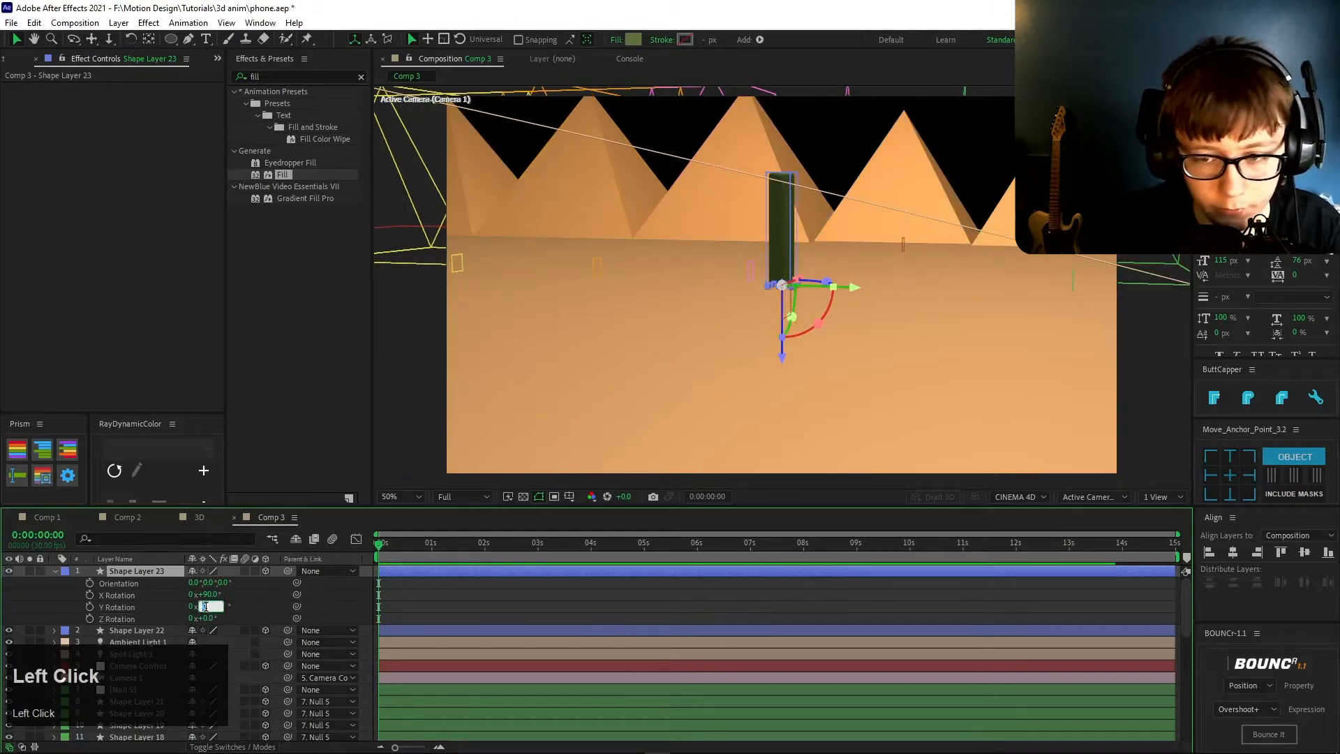
type("90")
key("Return")
left_click_drag(223, 583, 261, 583)
key("ctrl+z")
left_click(209, 583)
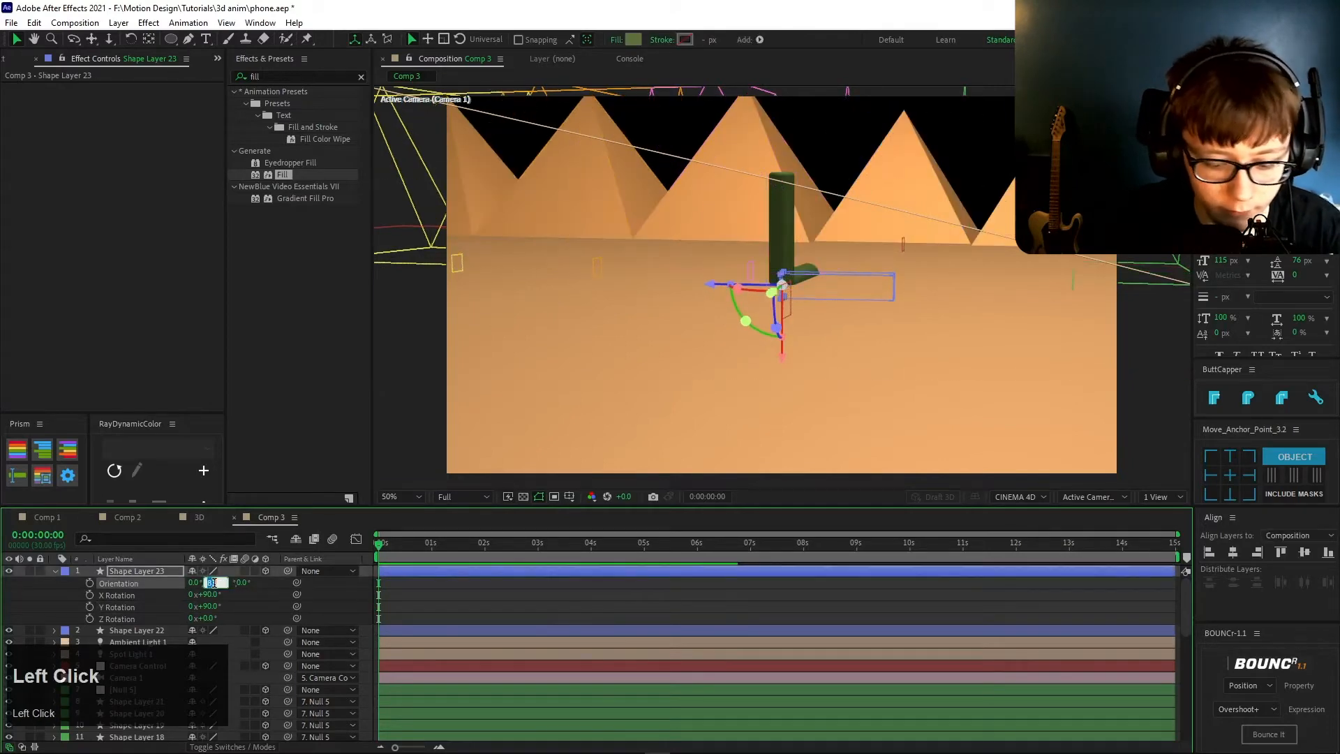
type("90")
key("Return")
- Raise the sideways cylinder to a Y position of 305 and shorten its Extrusion Depth to 50
key("p")
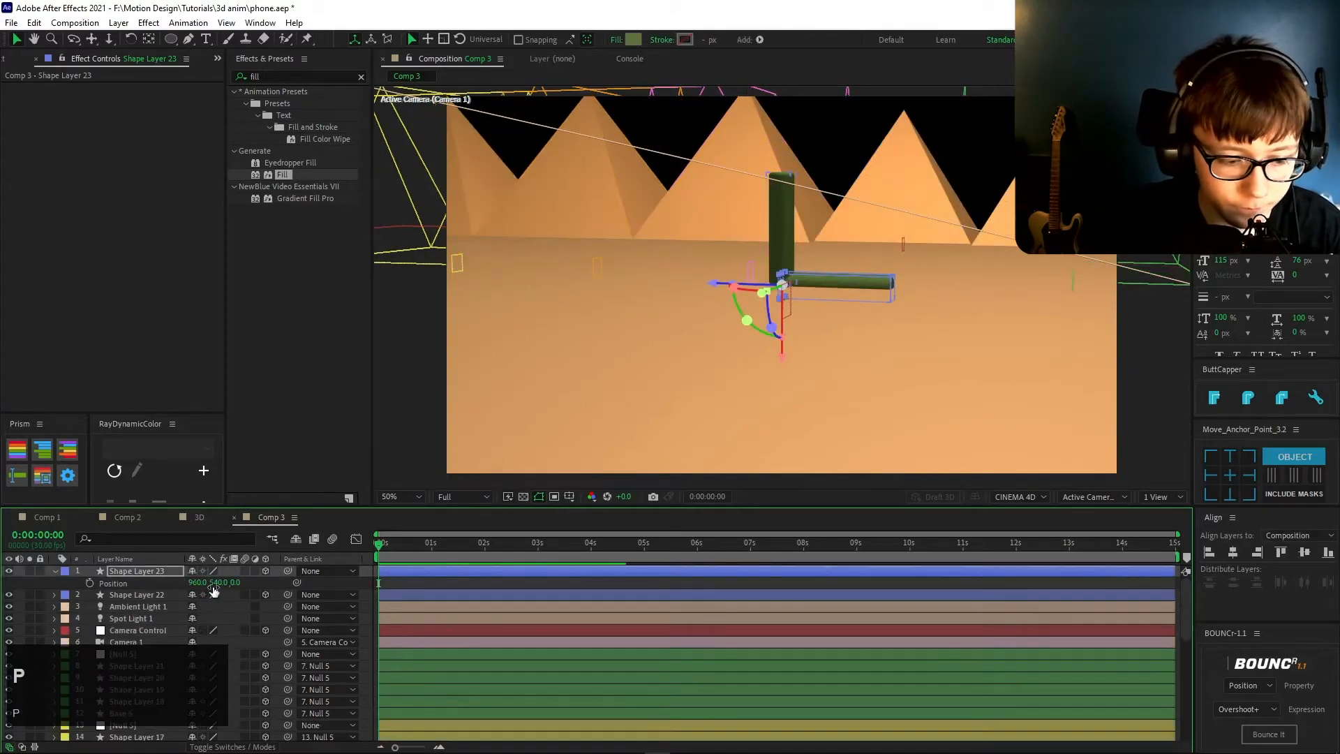
left_click_drag(216, 584, 57, 576)
key("u")
key("u")
scroll(157, 655, "down", 5)
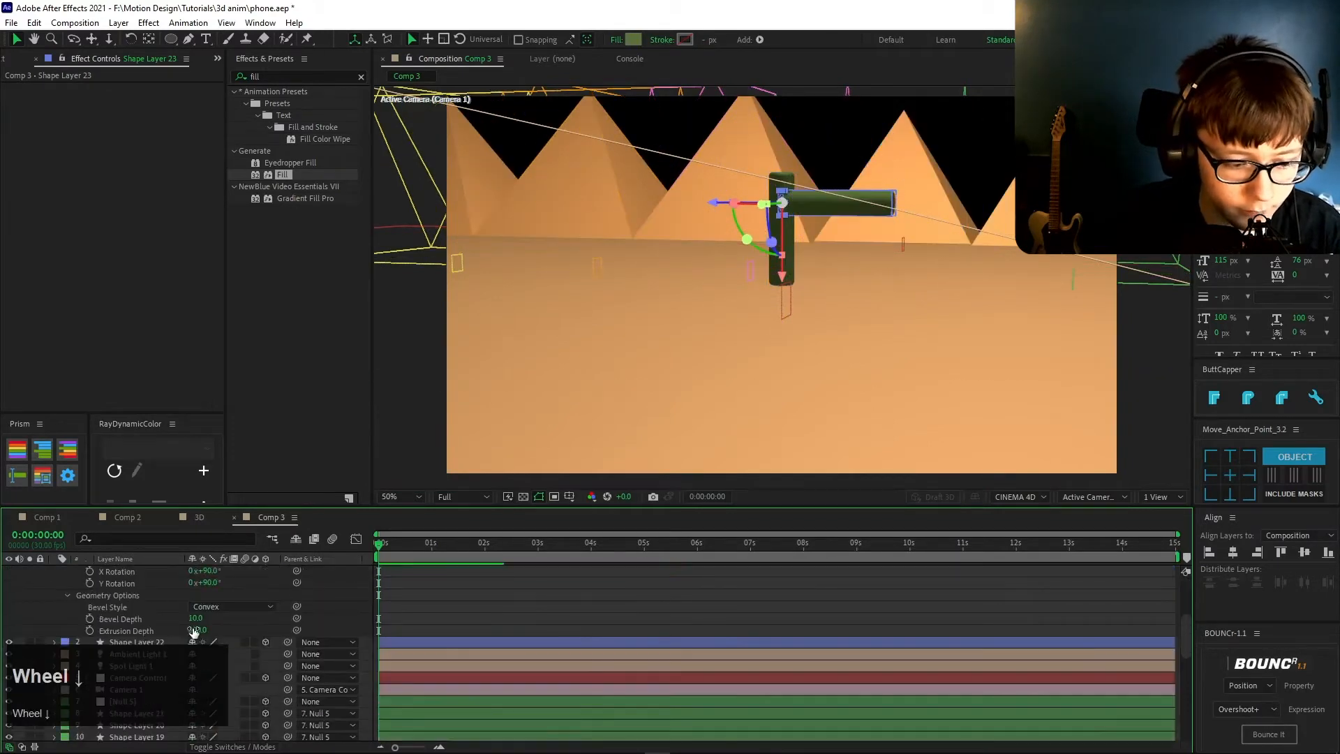
left_click(149, 631)
left_click_drag(148, 631, 50, 652)
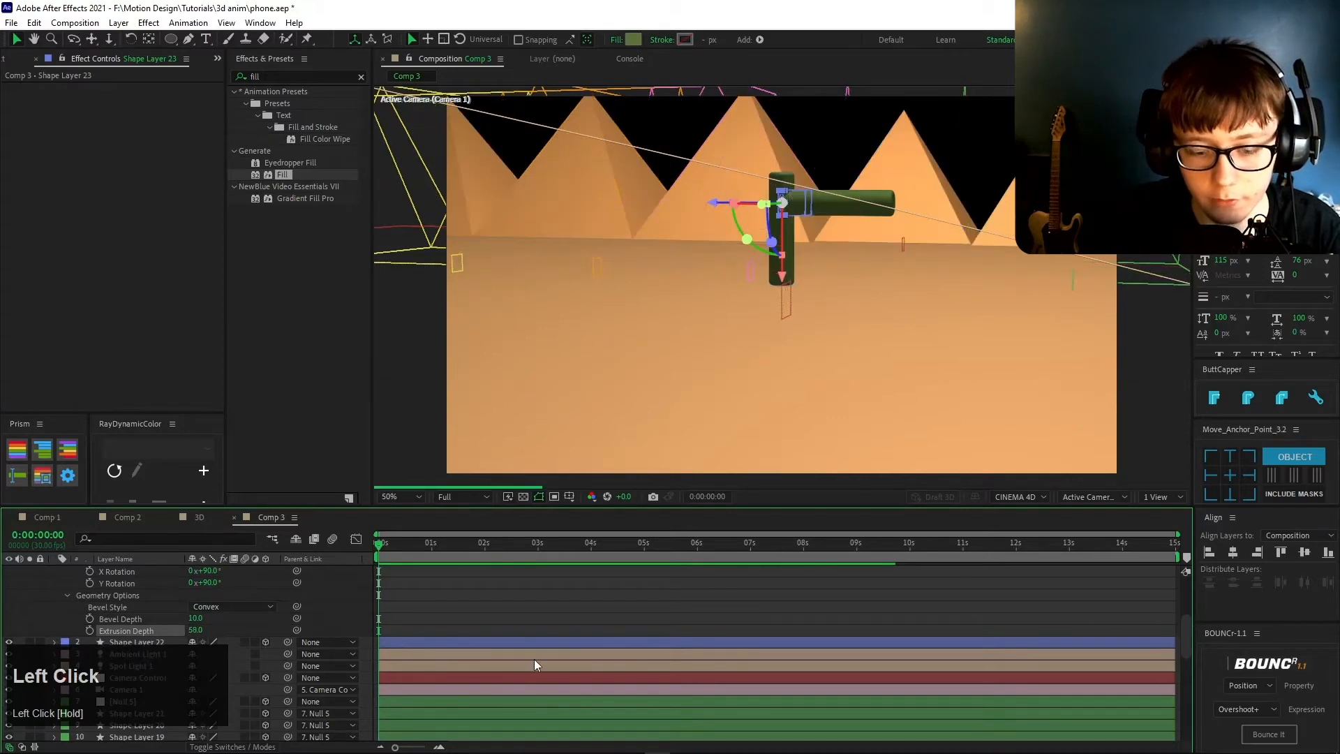
left_click(530, 607)
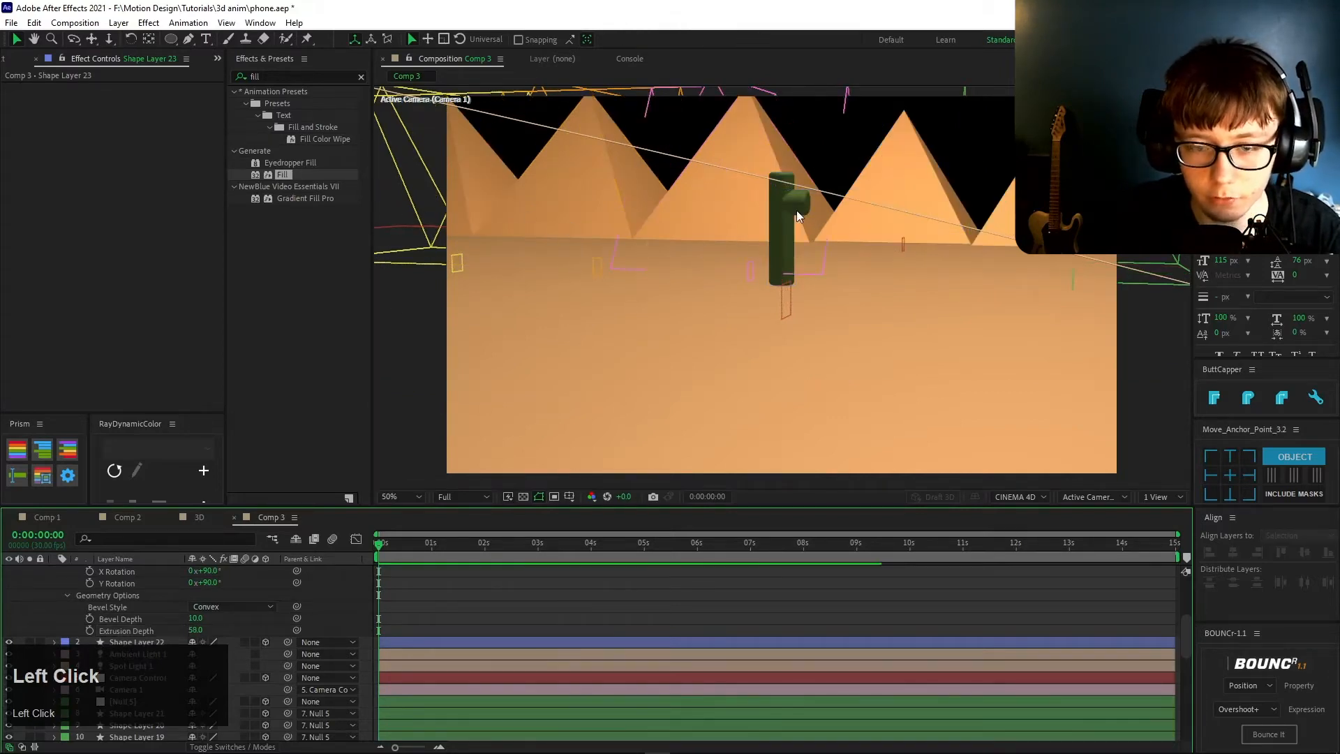
- Duplicate the short sideways cylinder and lower the copy to a Y position of 375
scroll(164, 567, "up", 5)
left_click(162, 571)
key("ctrl+d")
key("p")
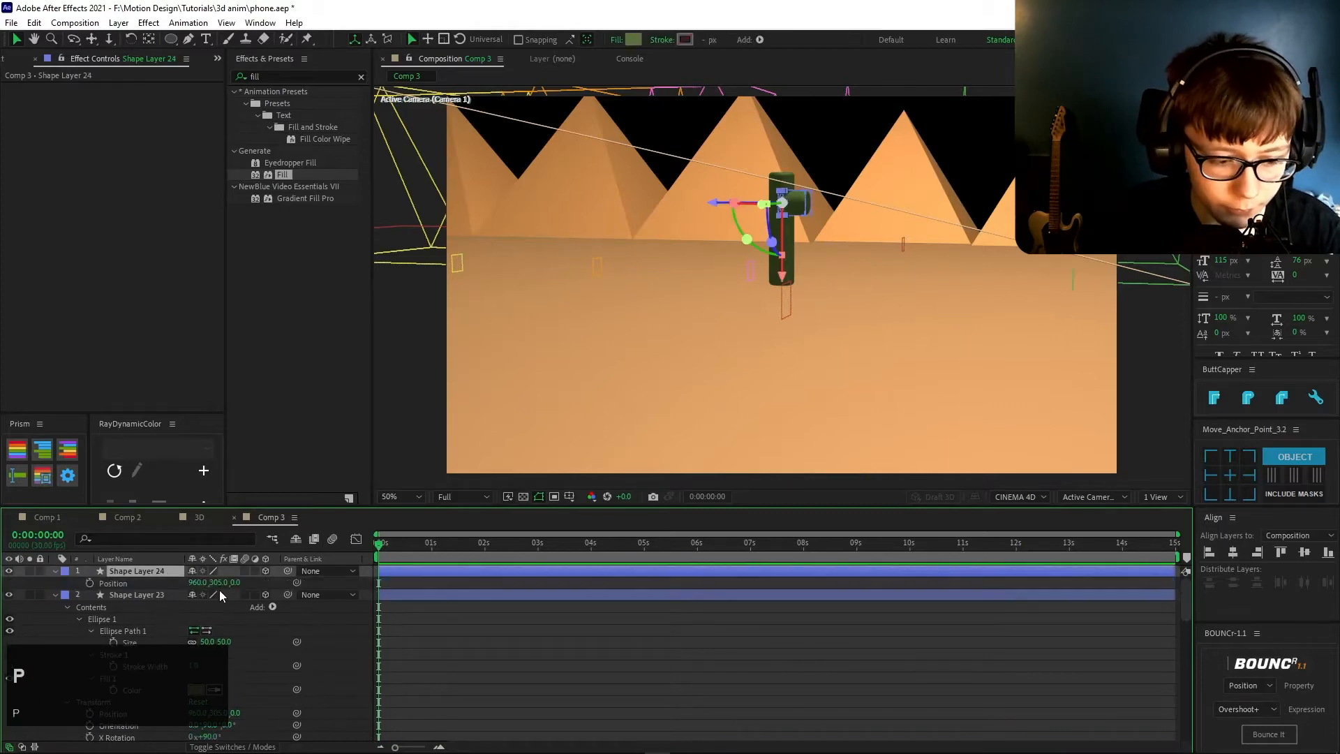
left_click(210, 583)
left_click(215, 595)
left_click_drag(213, 583, 258, 583)
key("ctrl+z")
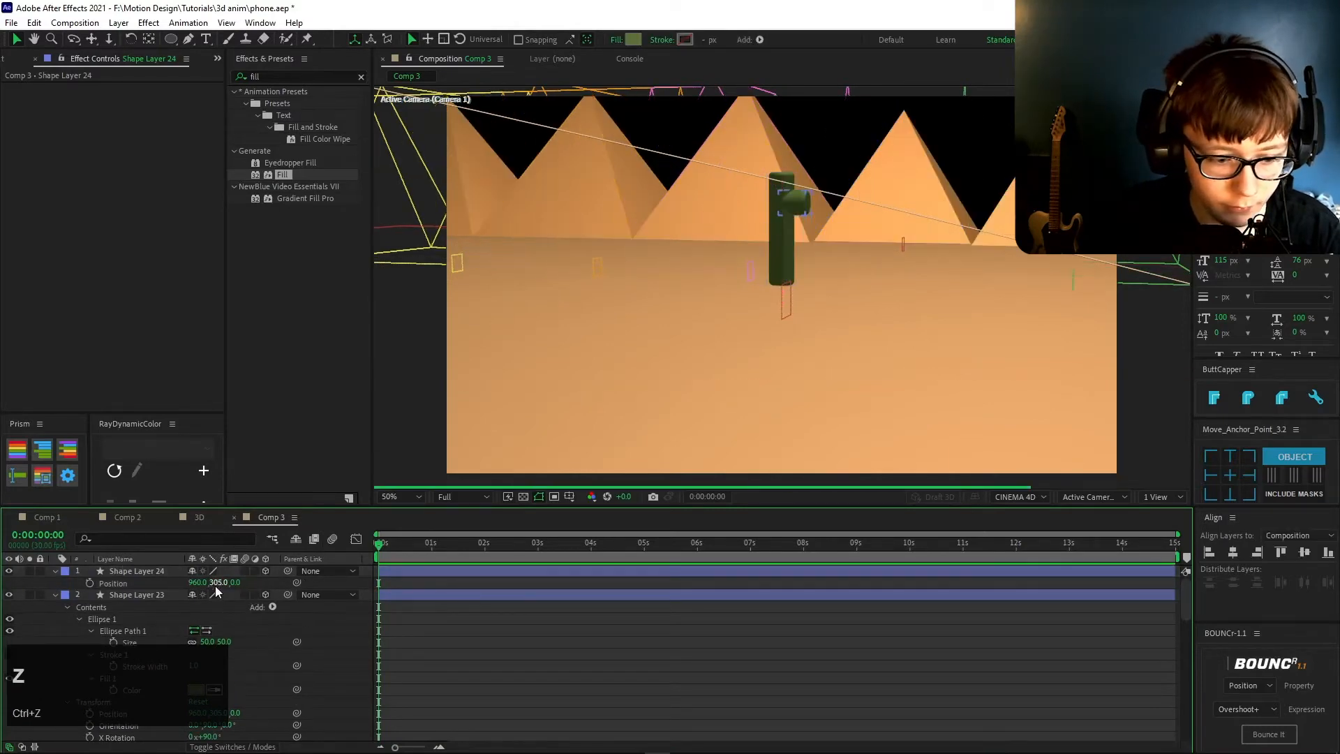
left_click(217, 582)
type("+")
key("Return")
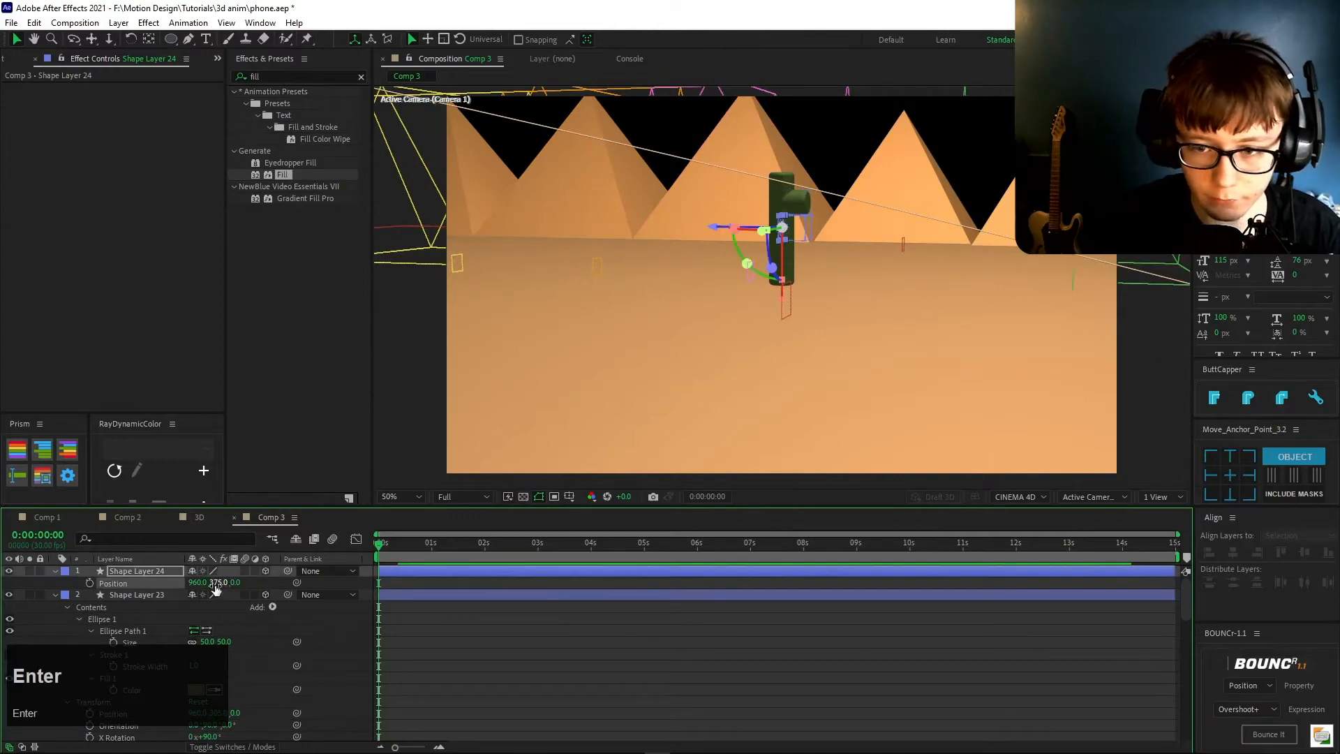
- Duplicate the lowest short sideways cylinder and lower the copy by 70 to a Y position of 445
key("ctrl+d")
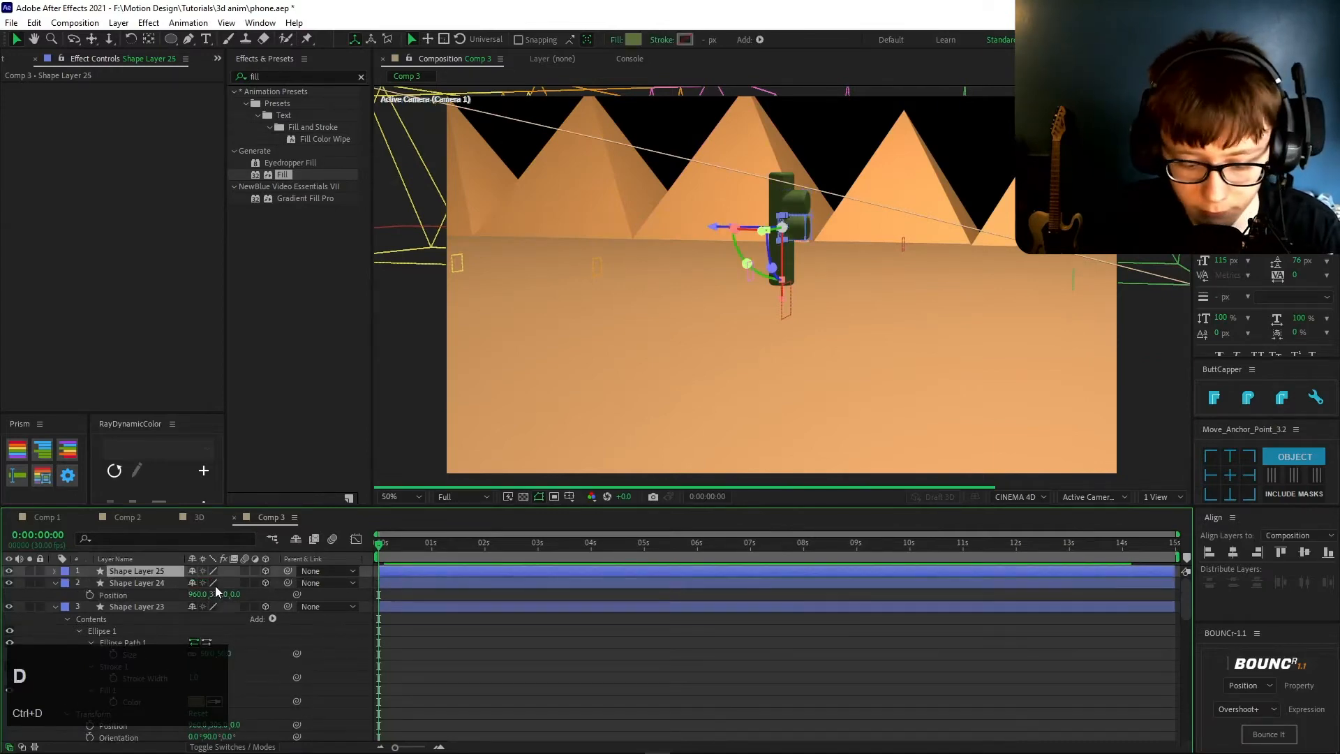
key("p")
left_click(217, 582)
key("Right")
type("+70")
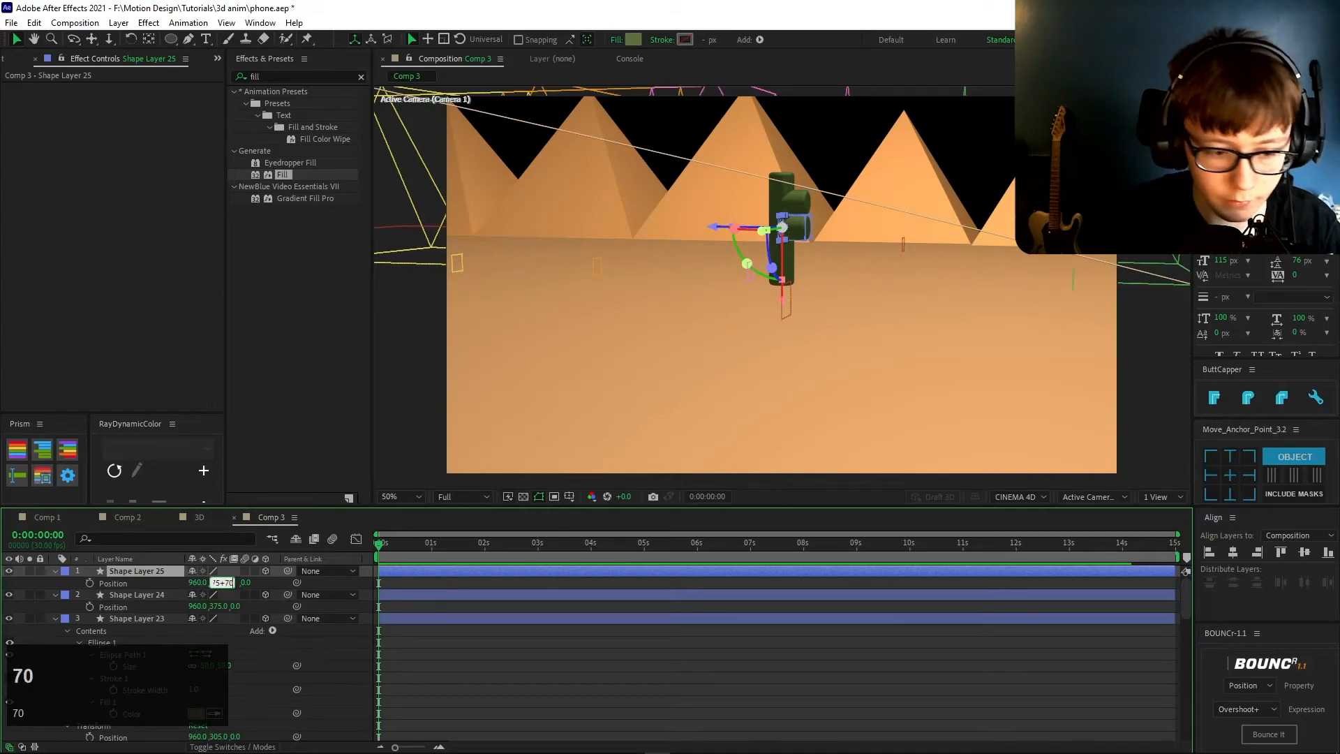
key("Return")
- Duplicate the sideways cylinder at Y position 445 and lower the new copy by 70 to 515
key("ctrl+d")
key("p")
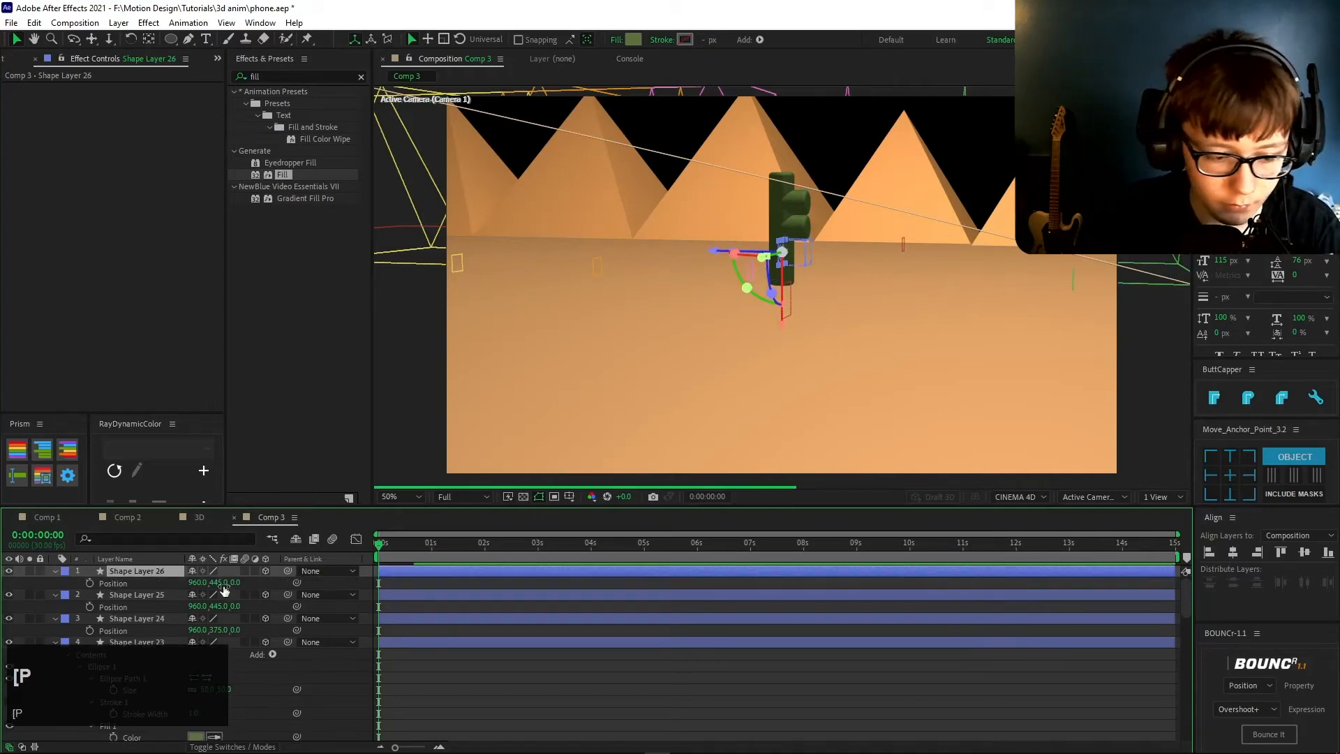
left_click(220, 584)
key("Right")
type("+70")
key("Return")
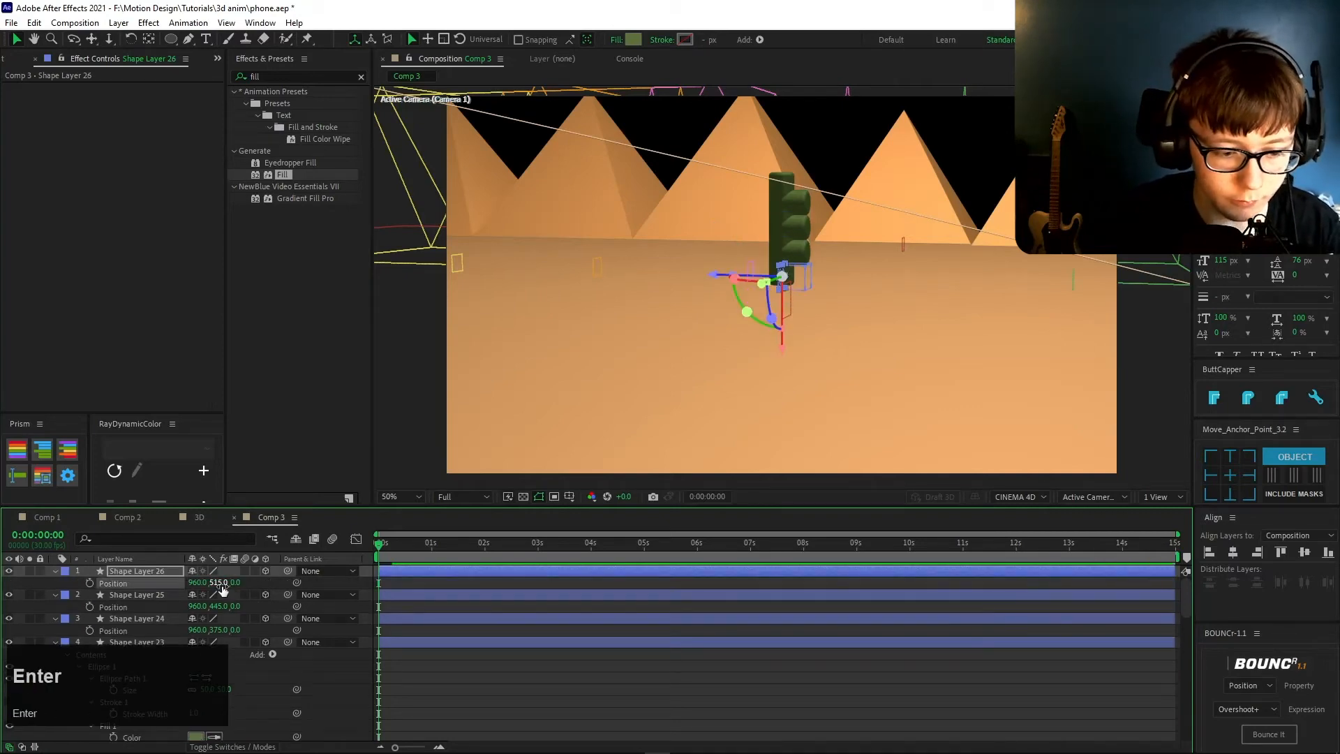
- Turn the lowest sideways cylinder to a Y Orientation of 247° and reduce the preview resolution to Quarter
key("r")
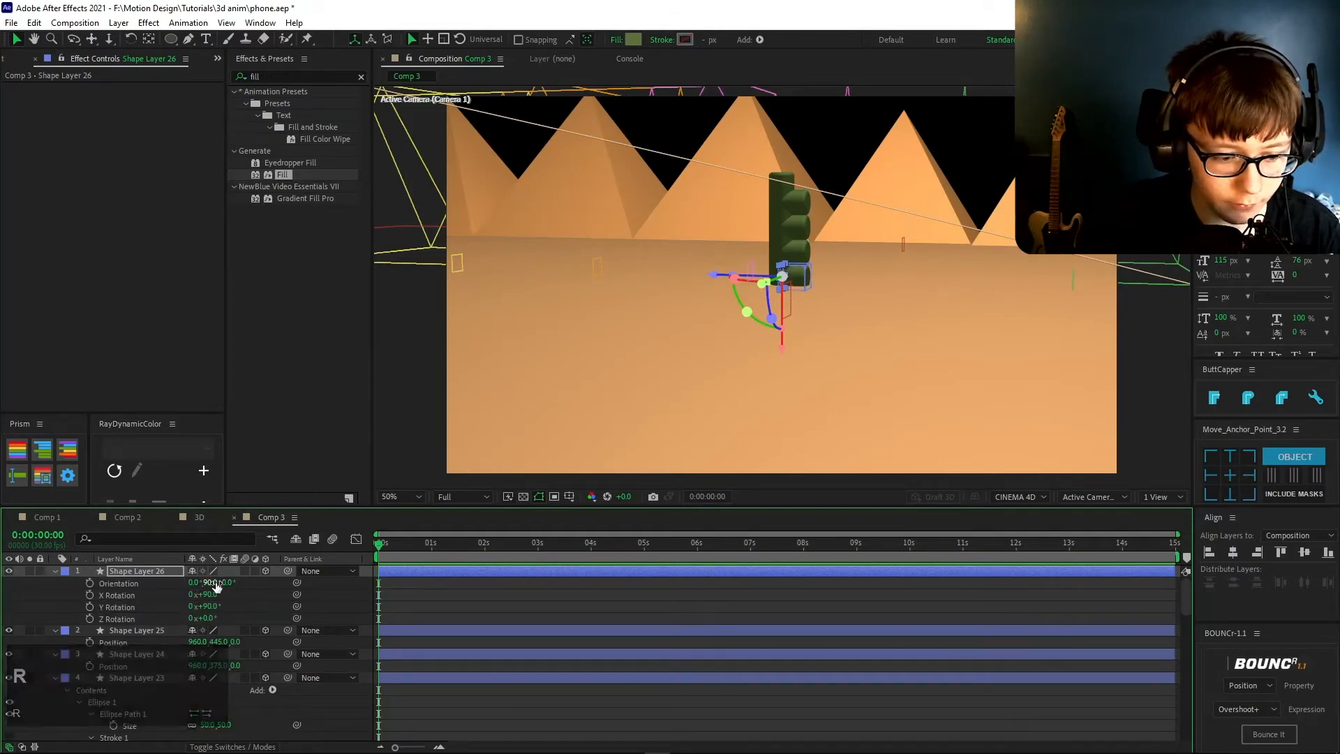
left_click_drag(209, 582, 363, 570)
left_click(806, 229)
left_click(789, 237)
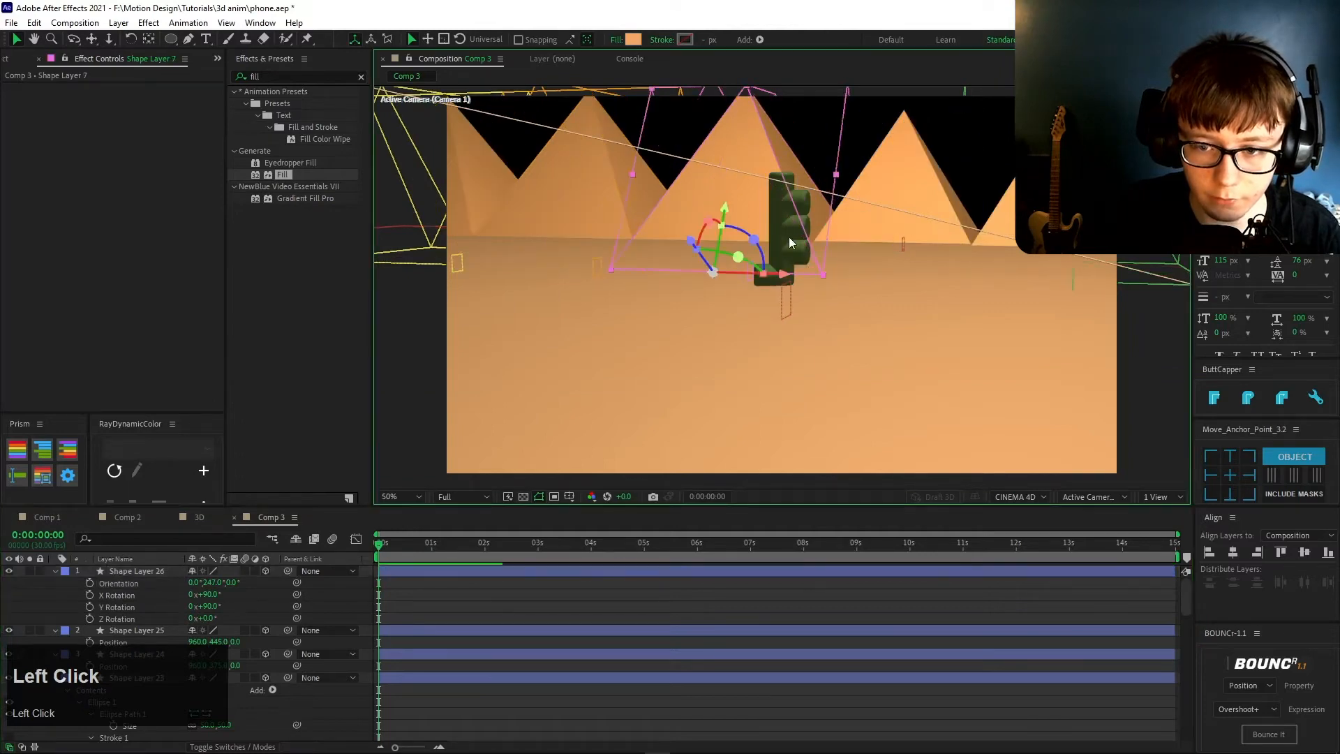
left_click(458, 497)
left_click(459, 575)
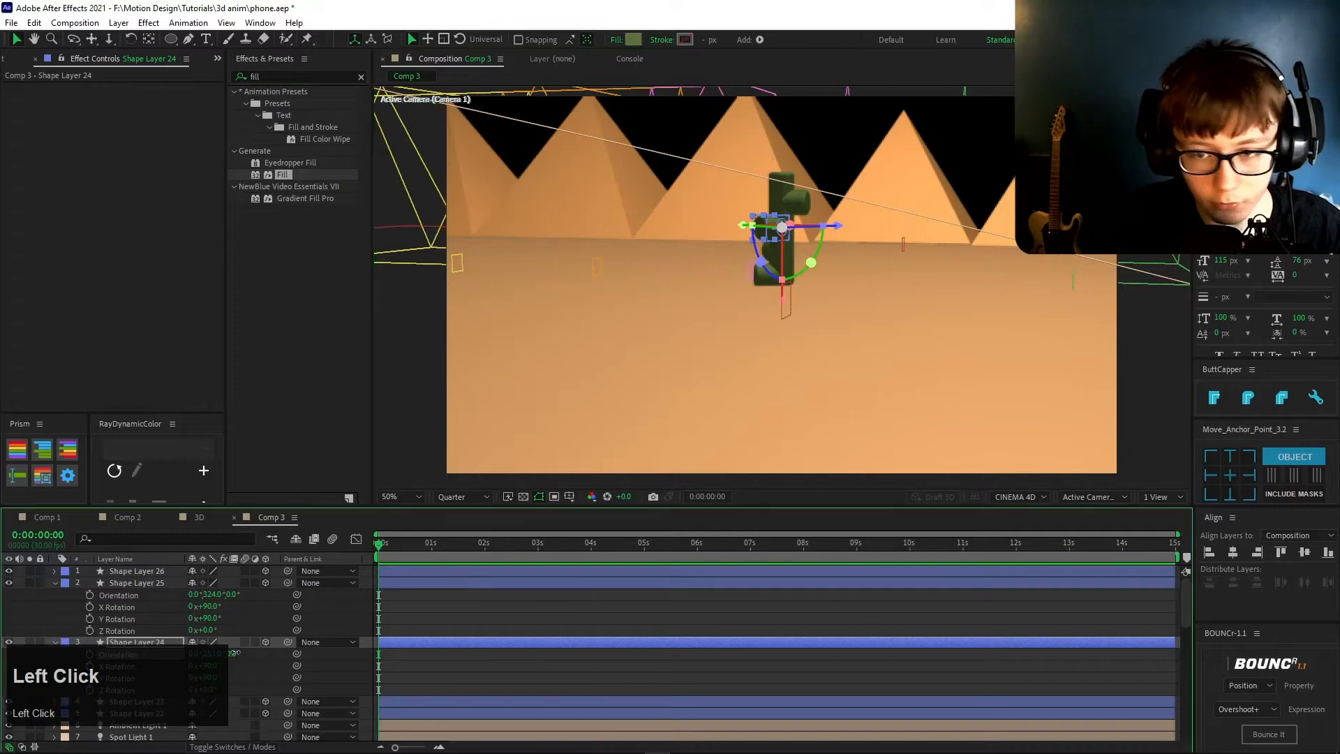
- Collapse the open layer properties and show the Scale property of all five cactus cylinder layers
left_click(872, 229)
key("s")
key("s")
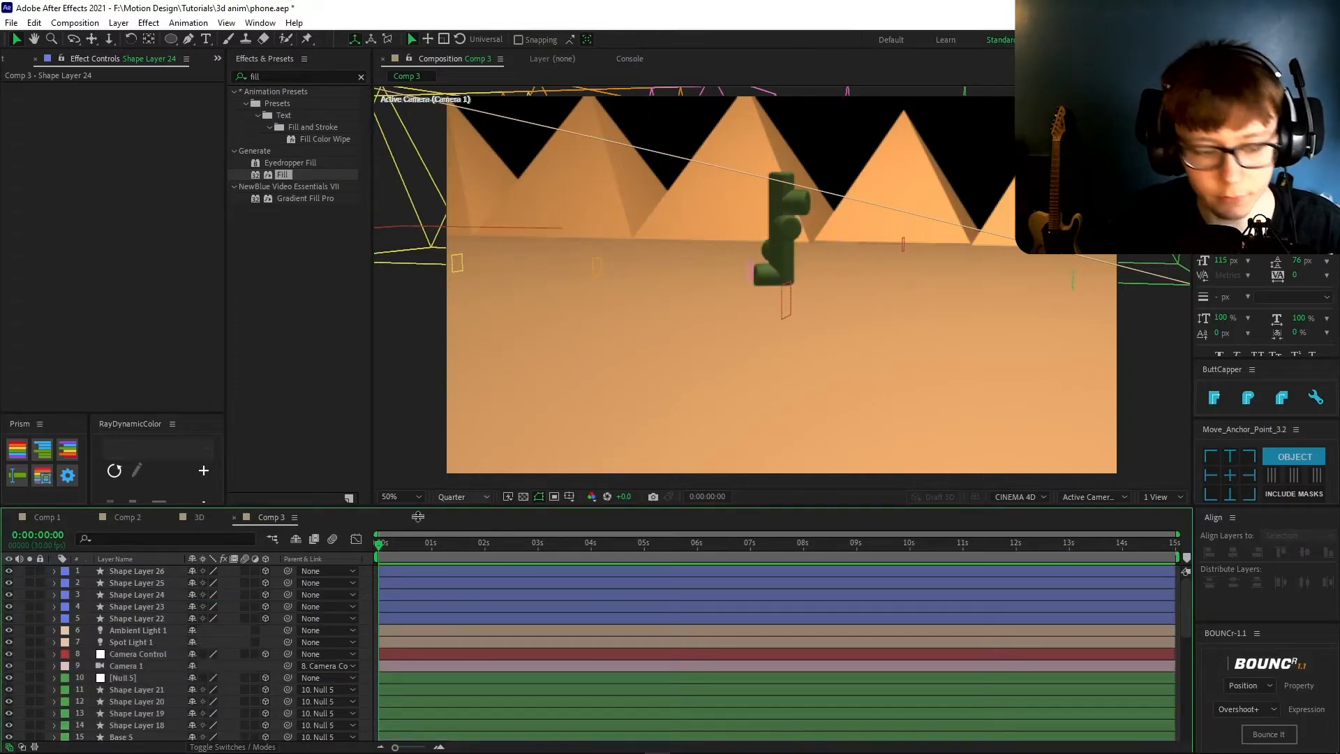
left_click(140, 618)
left_click(125, 570, "shift")
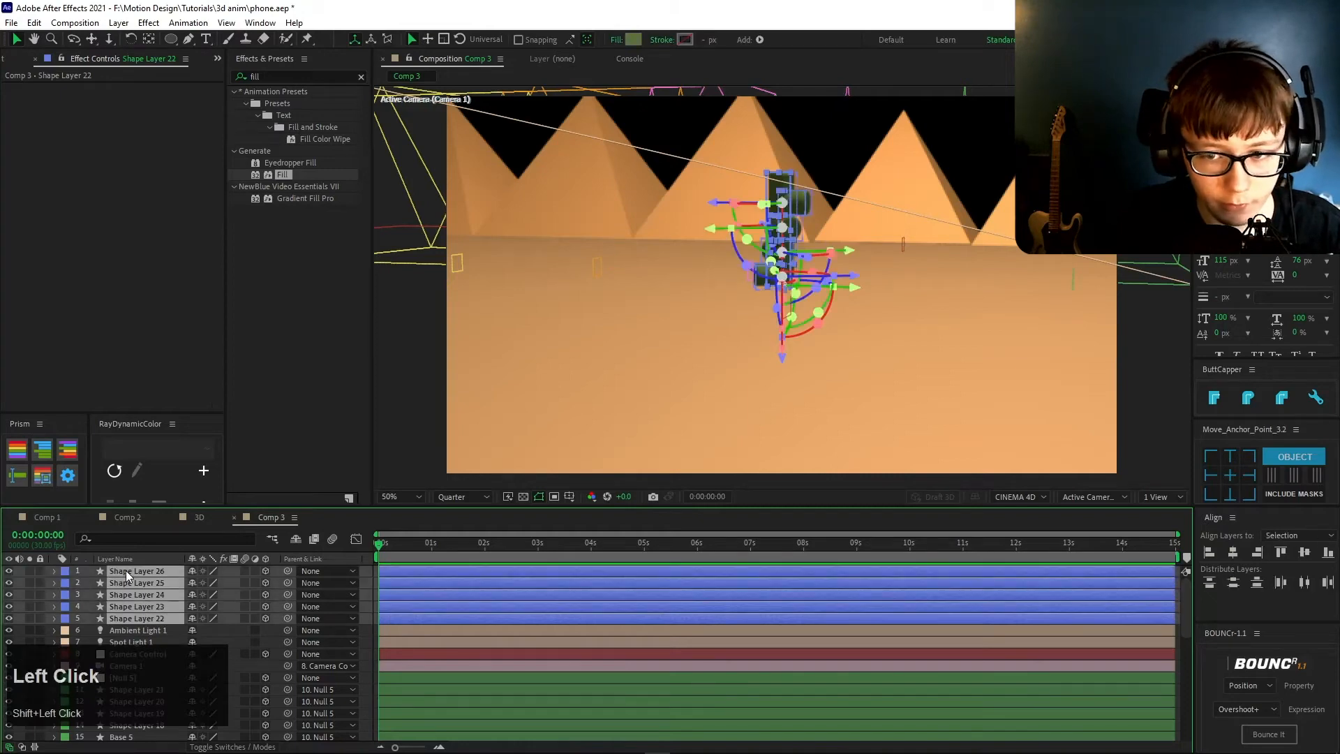
key("s")
- Scale only the four sideways cactus cylinders uniformly to 82%, leaving out the upright trunk layer
left_click_drag(232, 584, 222, 584)
key("ctrl+z")
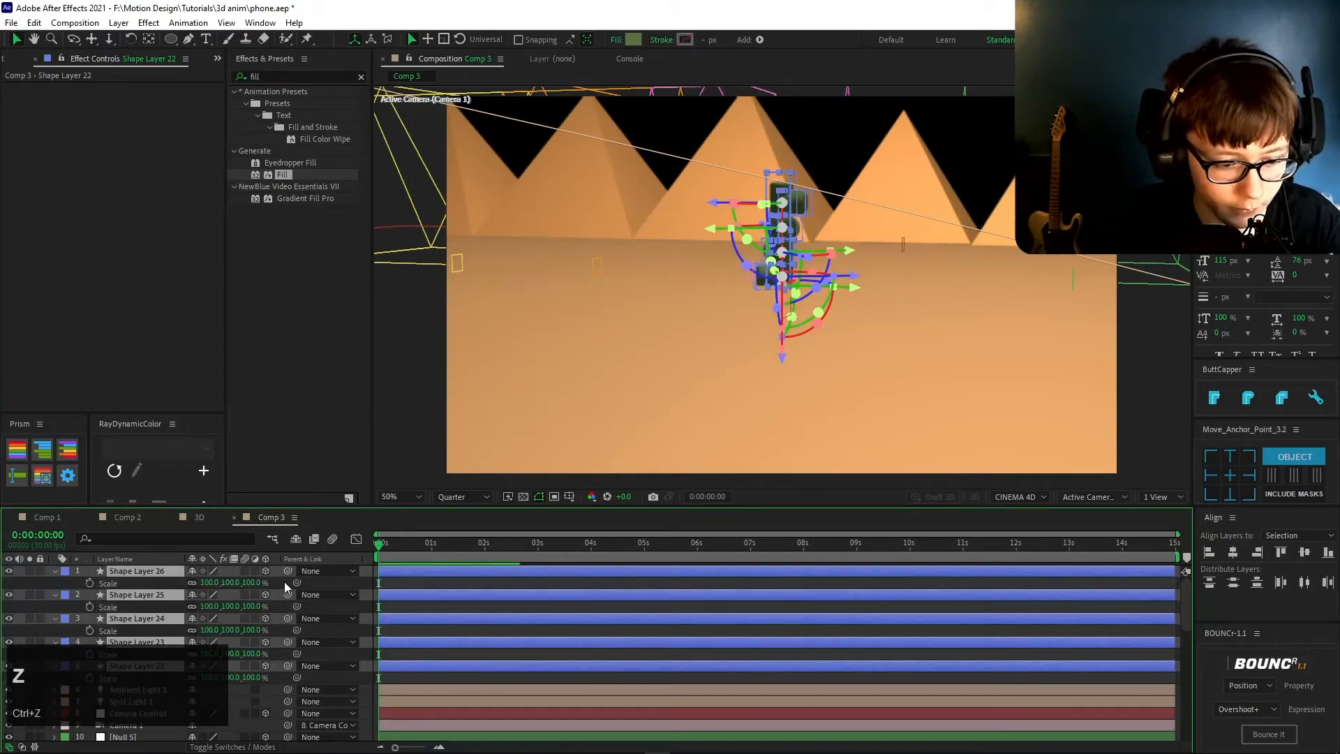
left_click(284, 585)
left_click(143, 570)
left_click(134, 640, "shift")
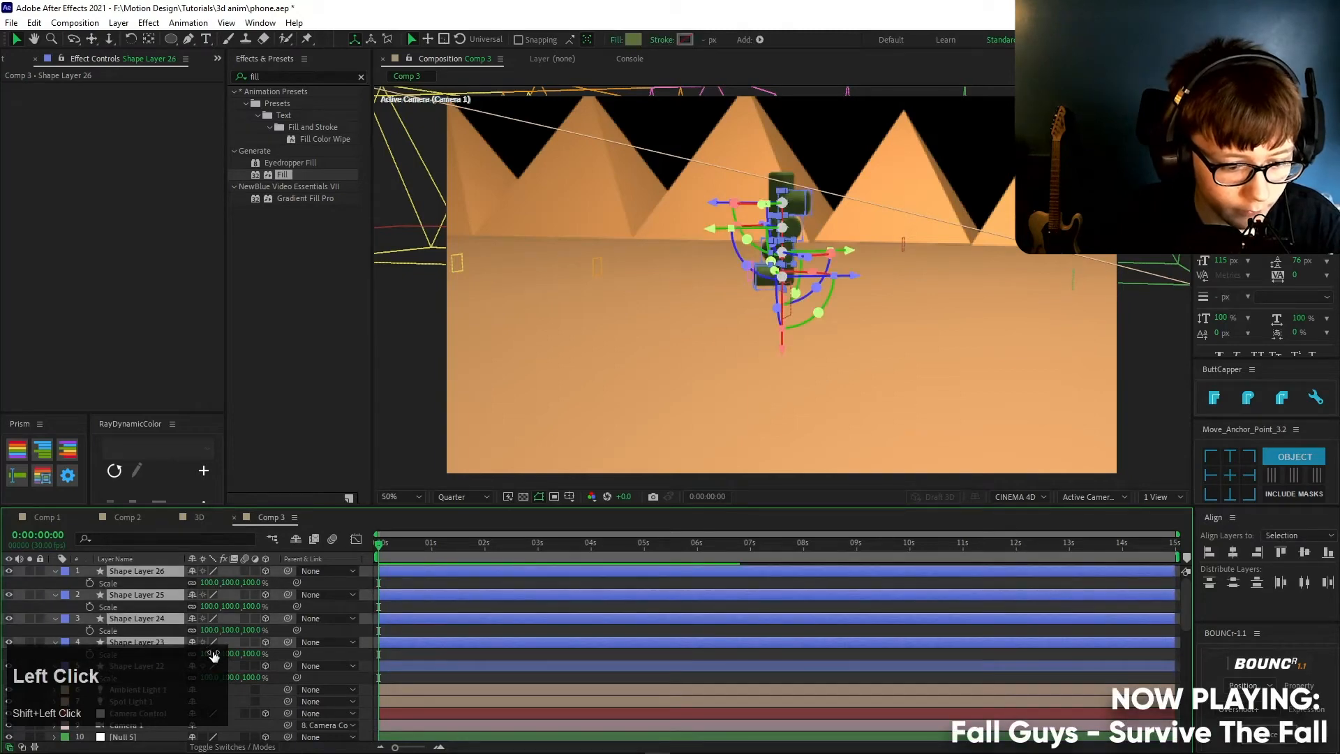
left_click_drag(211, 653, 196, 630)
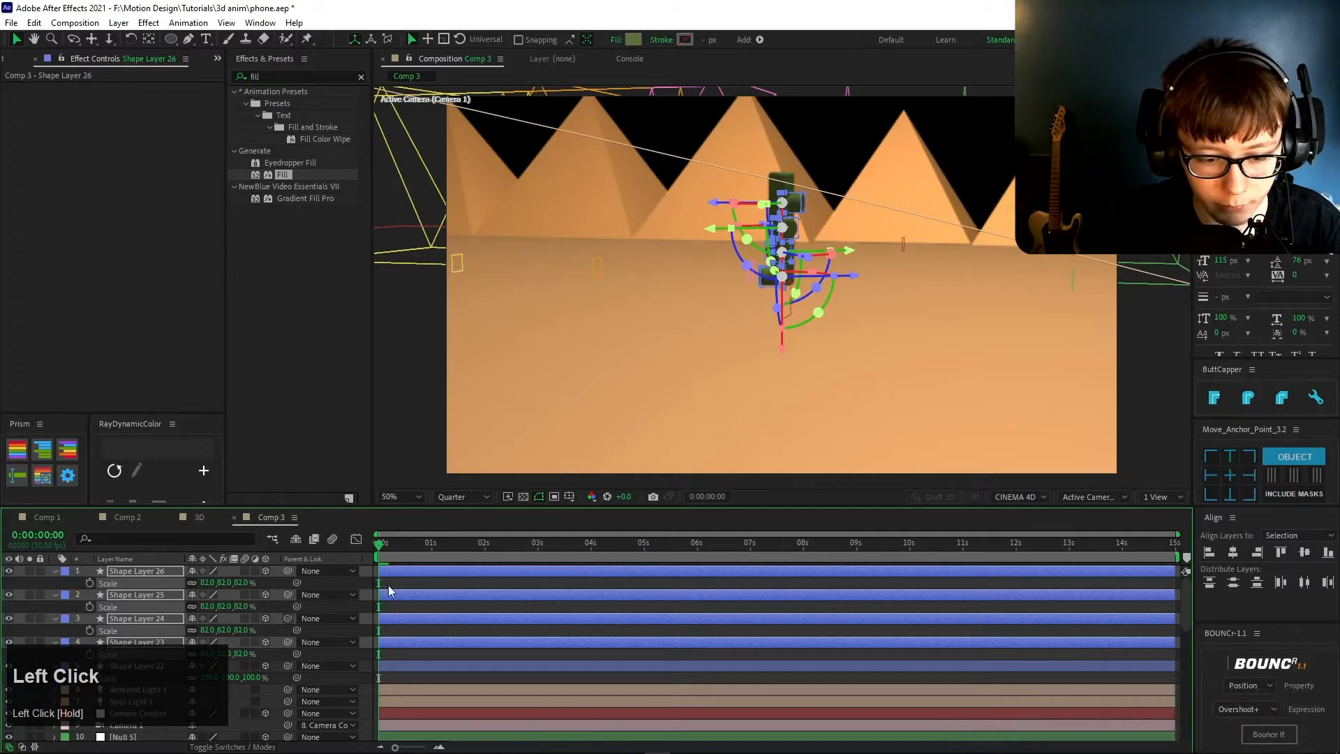
- Turn on Casts Shadows in the material options of Shape Layer 22 and collapse the layer properties
left_click(389, 587)
key("s")
key("s")
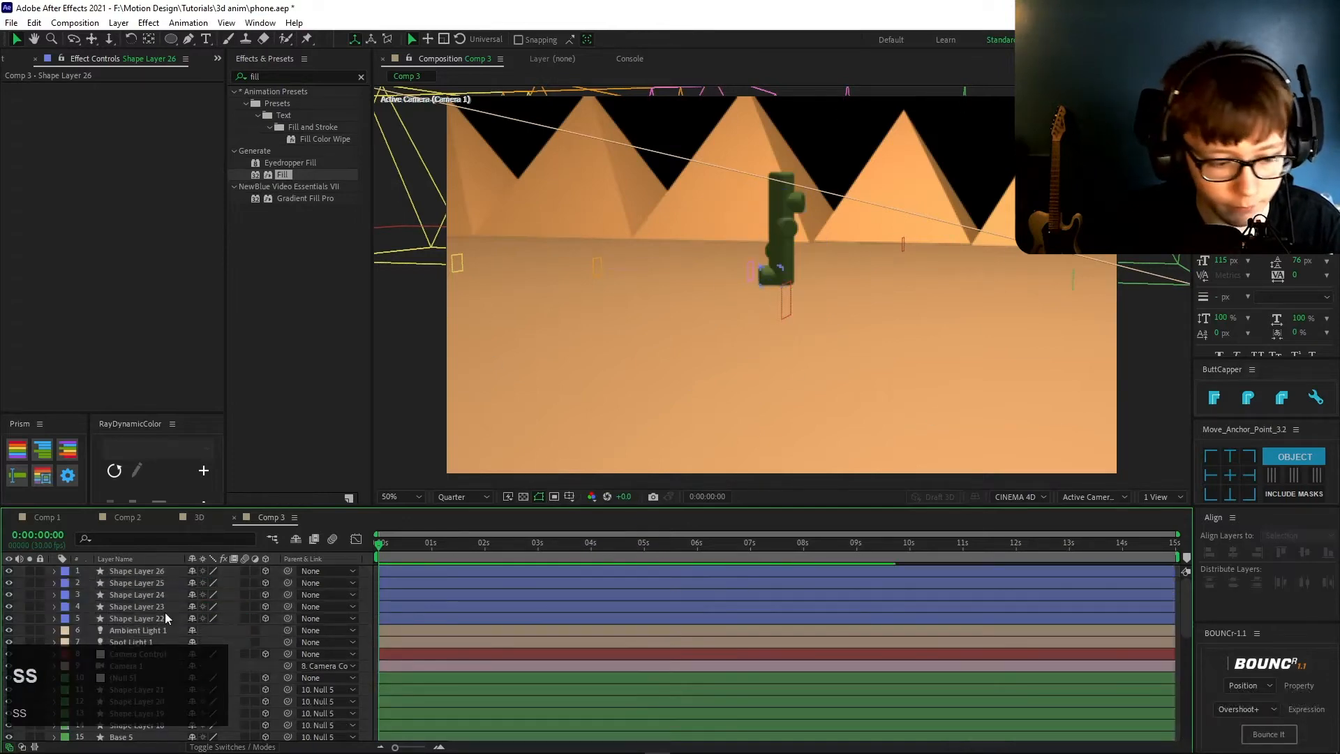
left_click(144, 611)
left_click(140, 618)
left_click(54, 618)
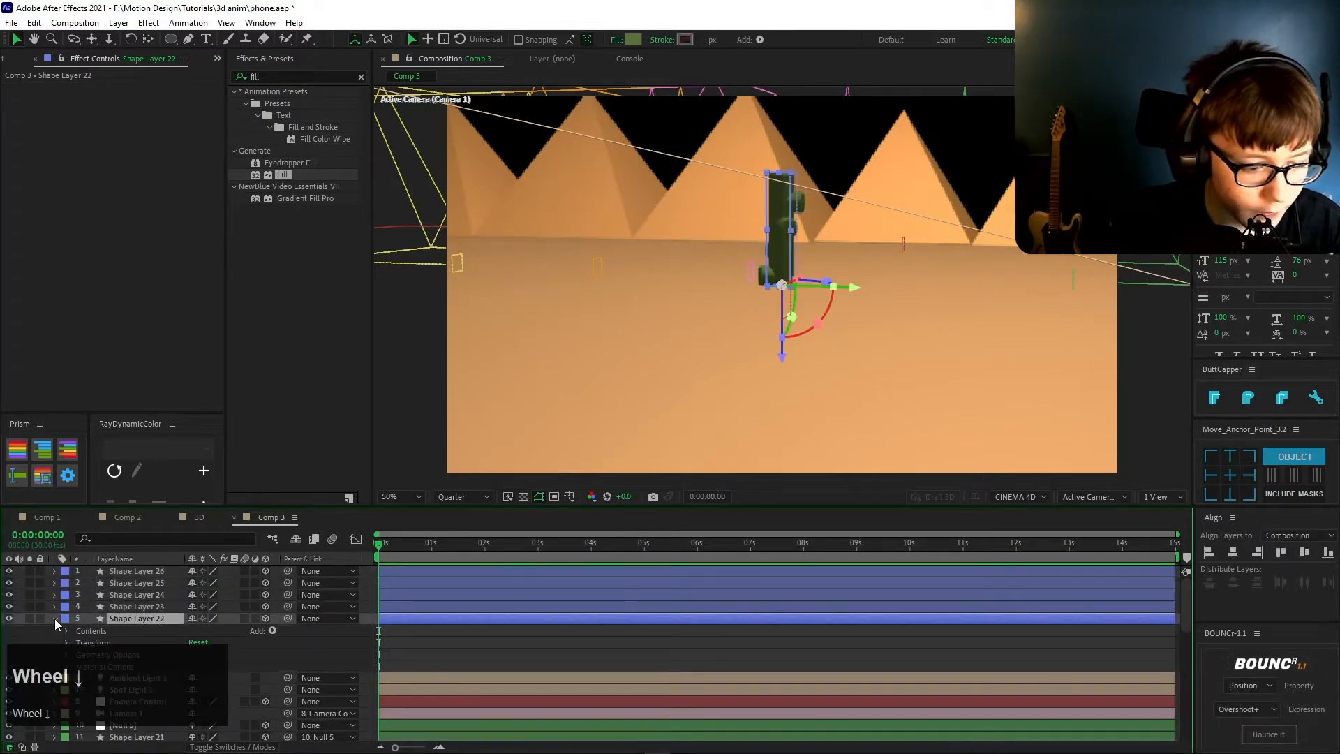
scroll(54, 618, "down", 3)
left_click(68, 592)
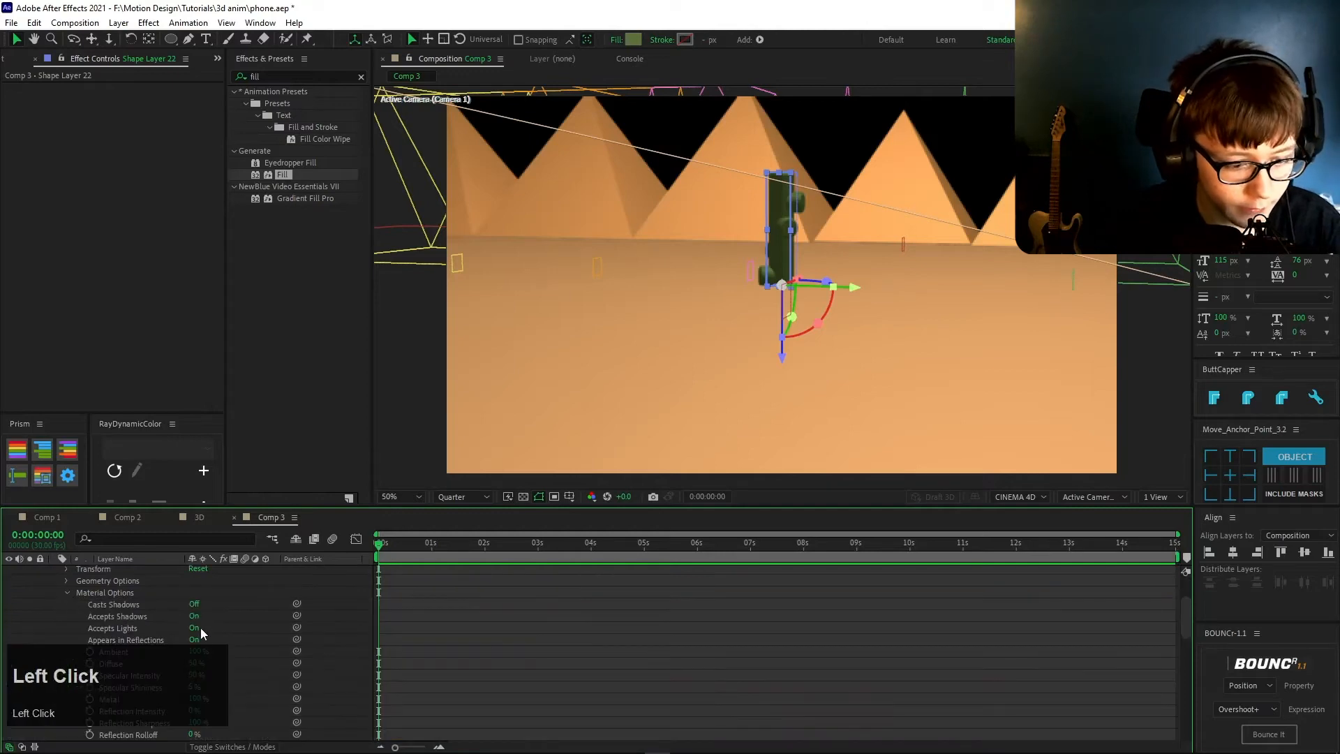
left_click(194, 603)
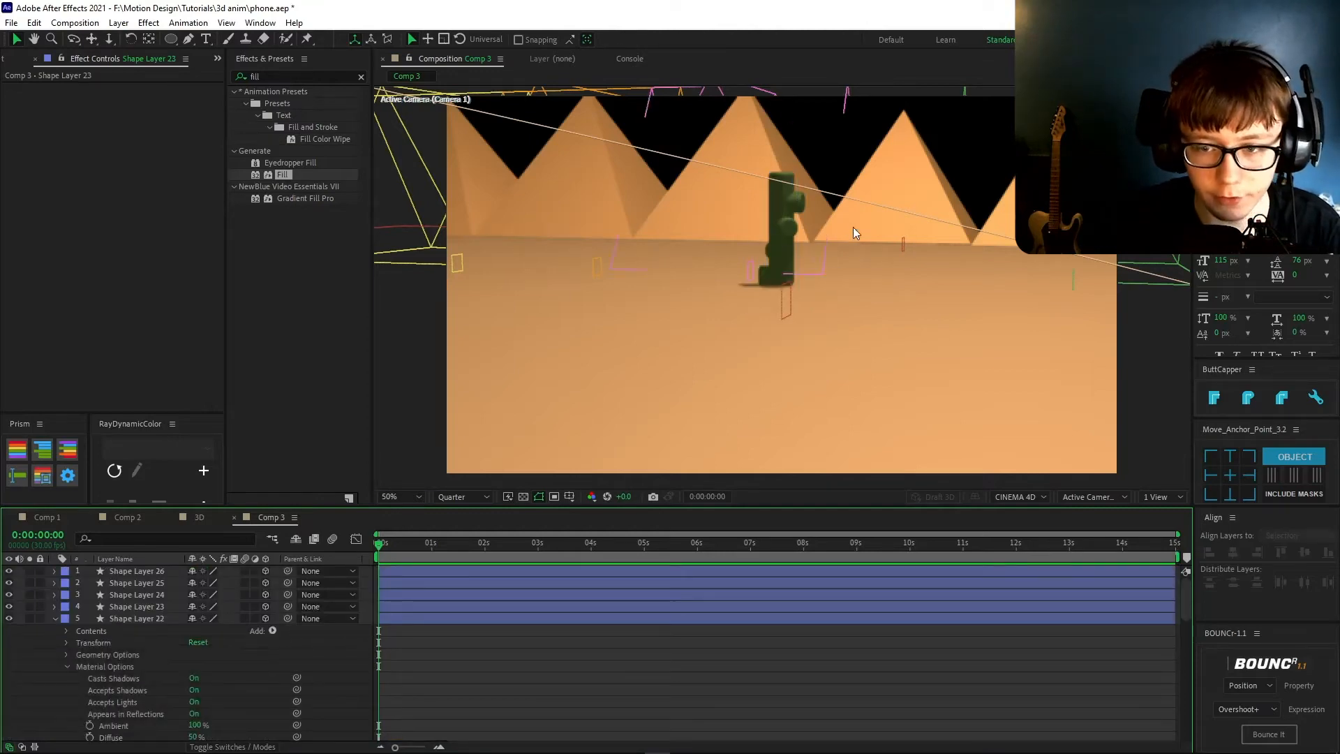
key("s")
key("s")
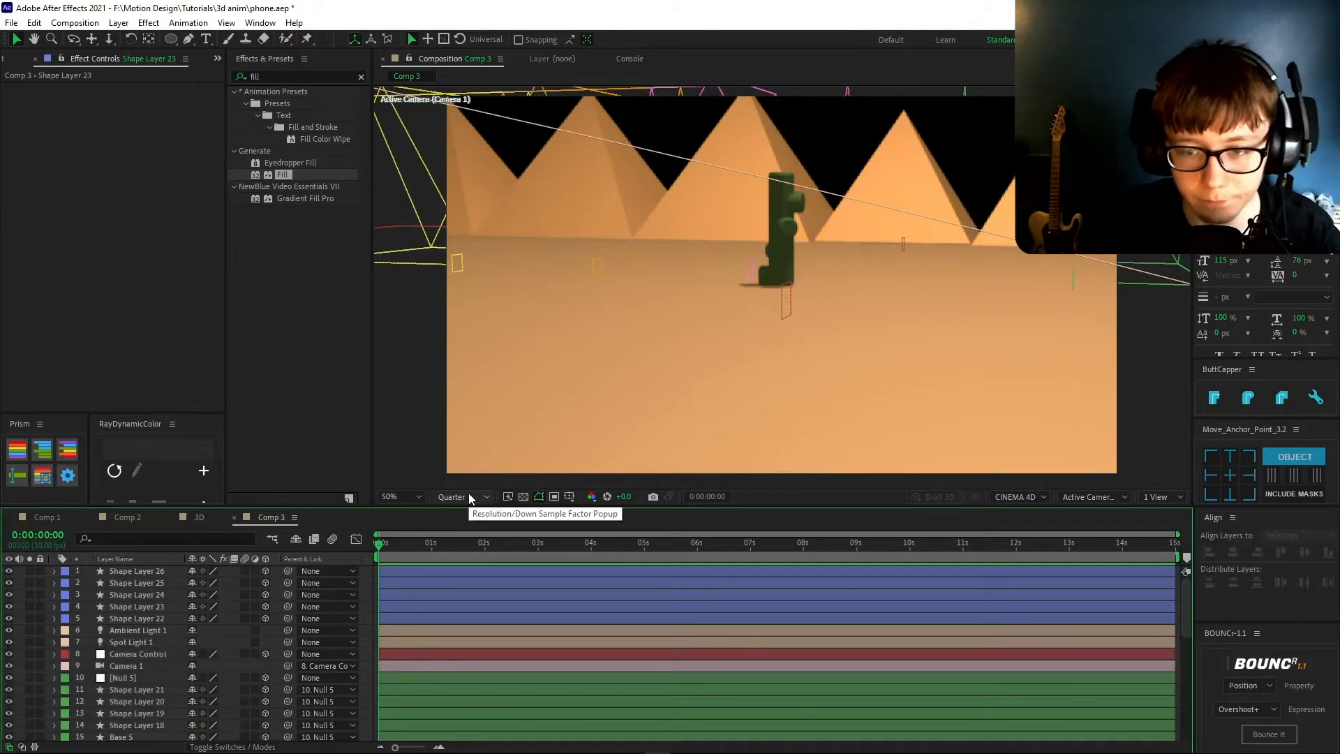
- Add a new null object above the cactus shape layers in Comp 3
left_click(127, 572)
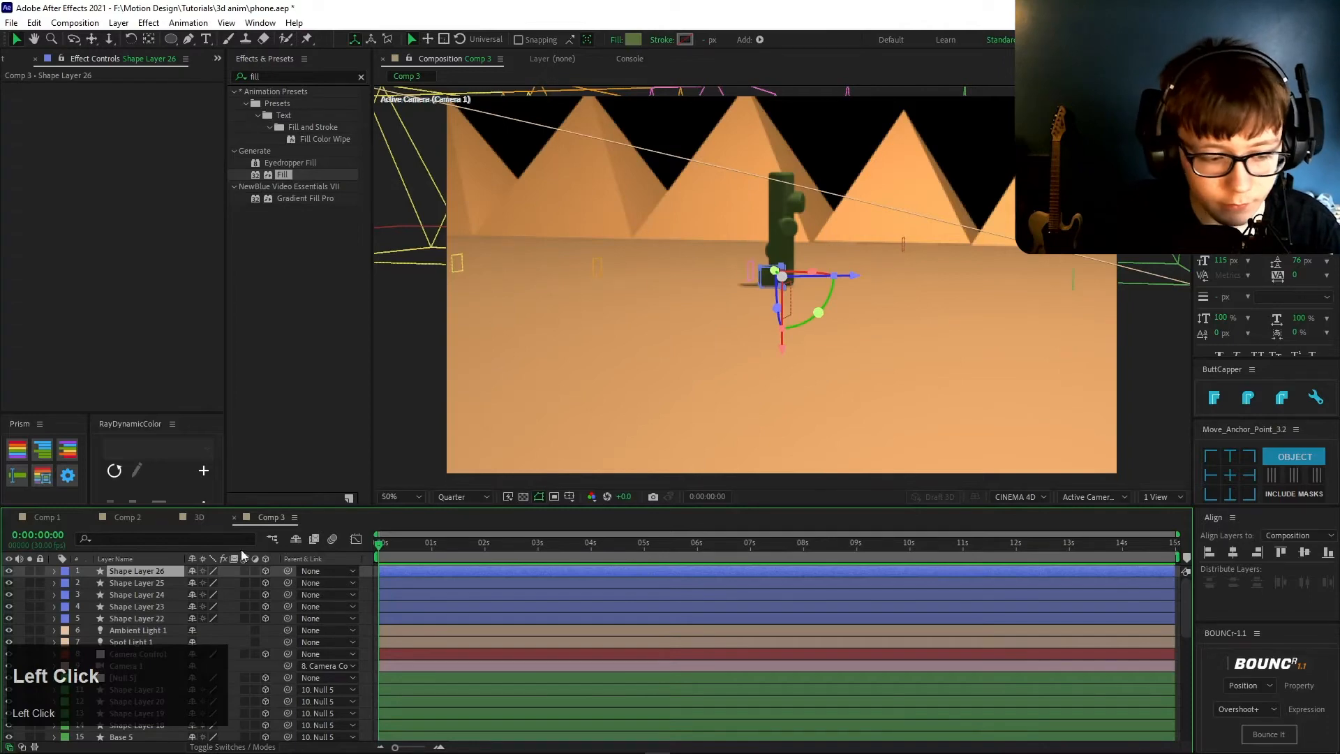
right_click(367, 585)
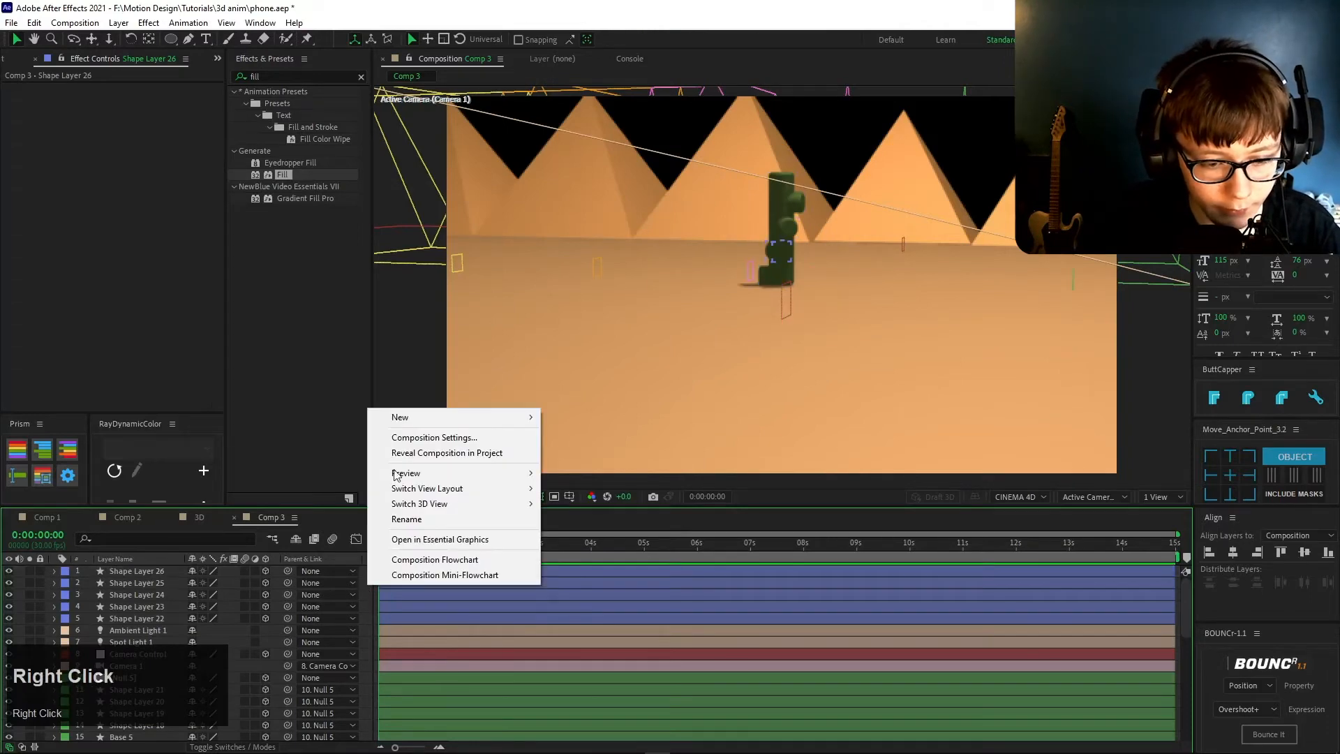
left_click(406, 404)
left_click(362, 575)
right_click(361, 575)
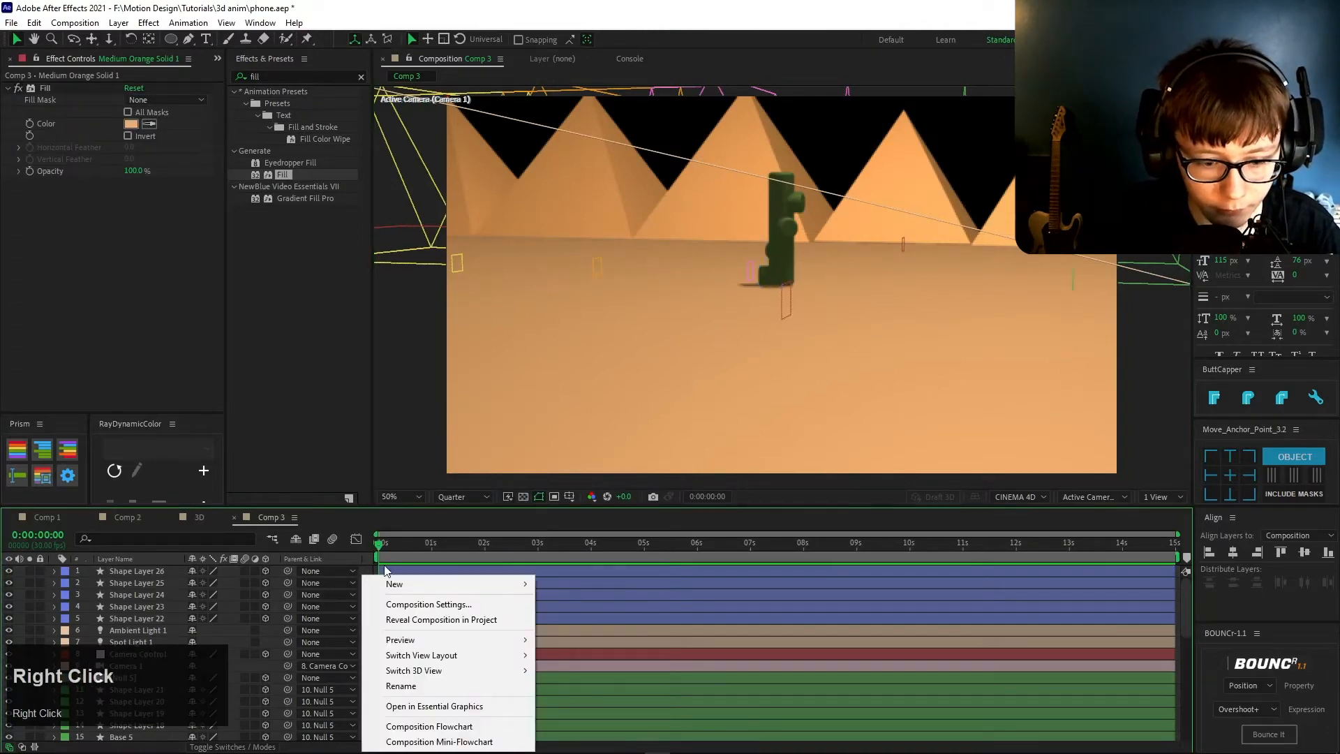
left_click(395, 584)
left_click(577, 665)
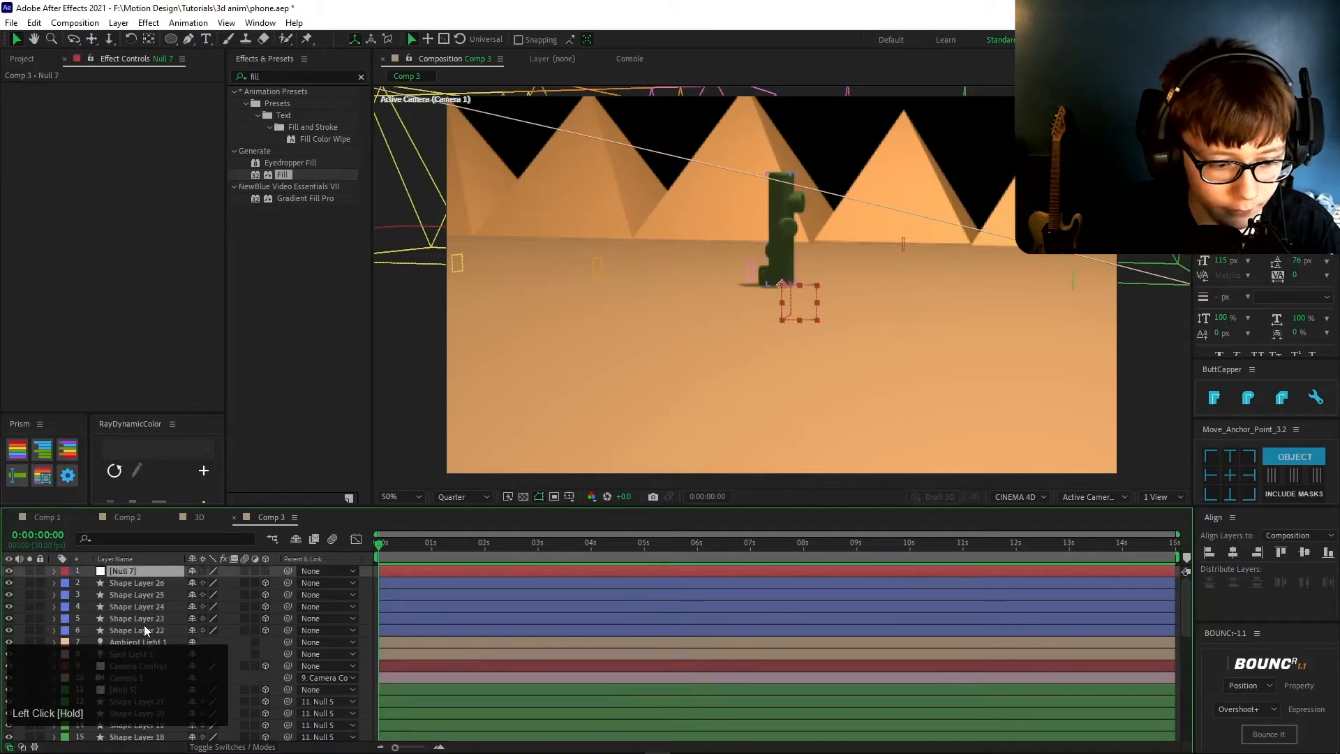
- Parent Shape Layers 22 through 26 of the cactus to the new null
left_click(144, 626)
left_click(137, 591, "shift")
left_click(159, 582, "shift")
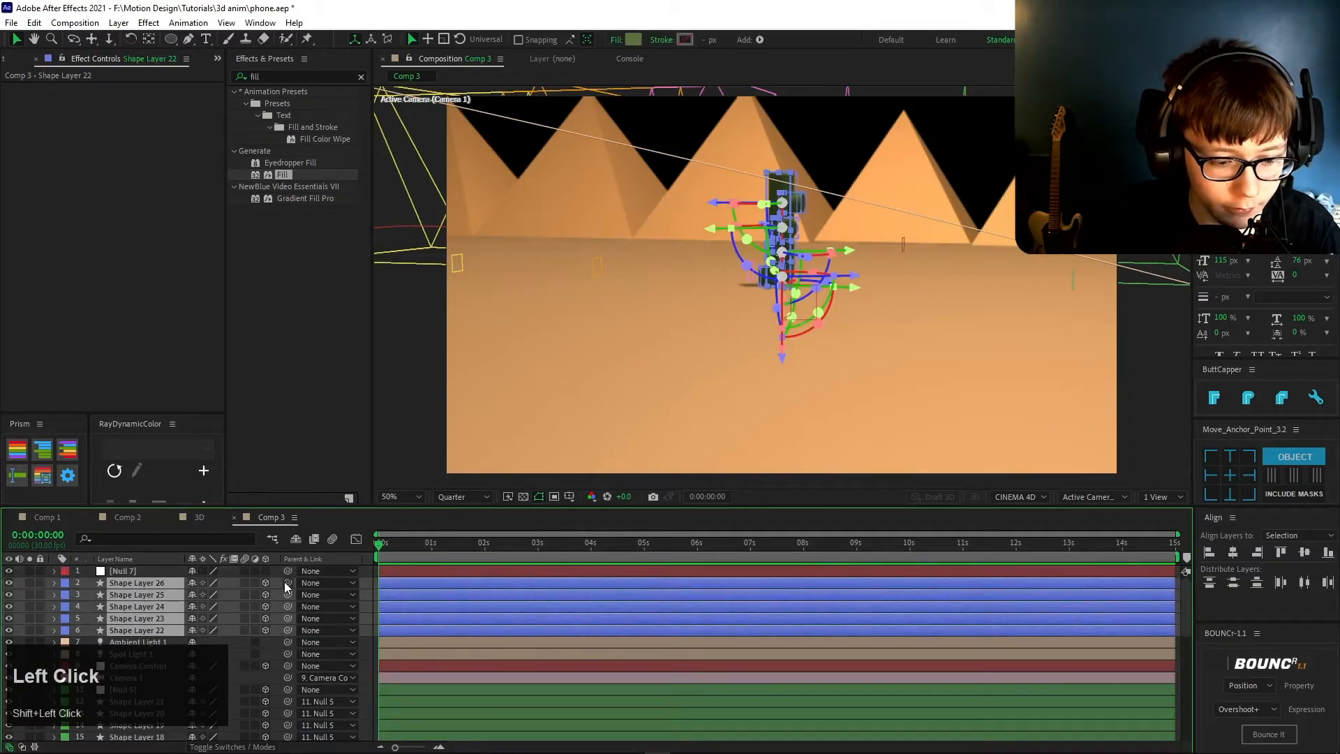
left_click_drag(286, 582, 130, 571)
- Give the null and its five cactus shape layers a purple label colour and move them all directly below Camera 1
left_click(130, 570)
left_click(132, 620, "shift")
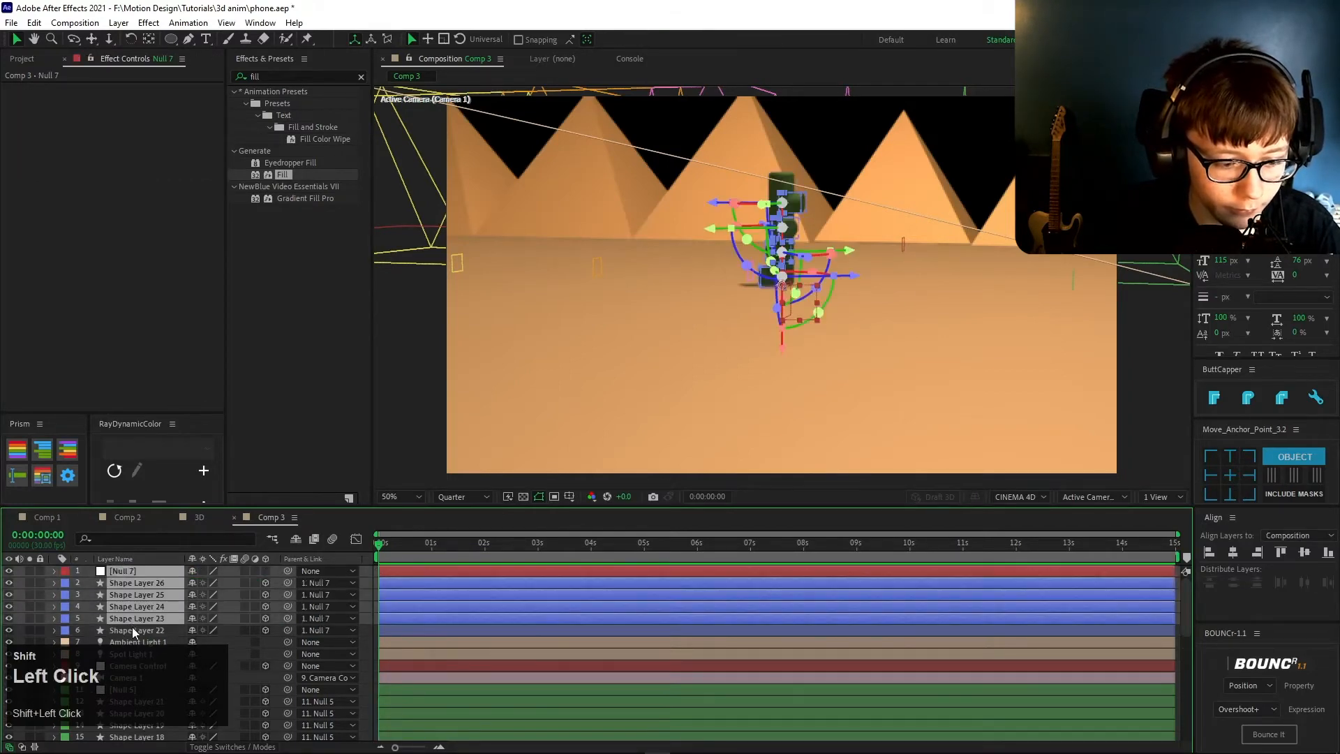
left_click(133, 630, "shift")
left_click(29, 478)
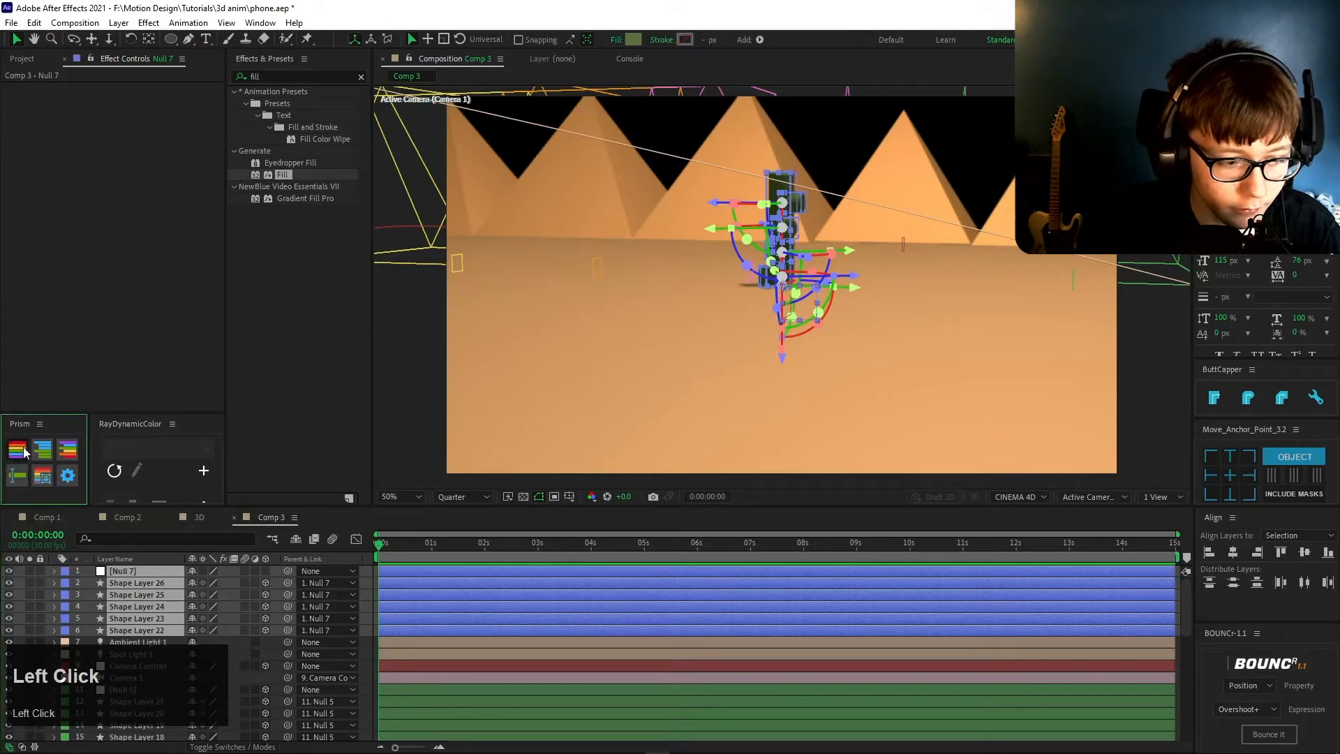
left_click(21, 451)
scroll(119, 586, "down", 3)
left_click_drag(132, 582, 131, 649)
scroll(170, 604, "up", 3)
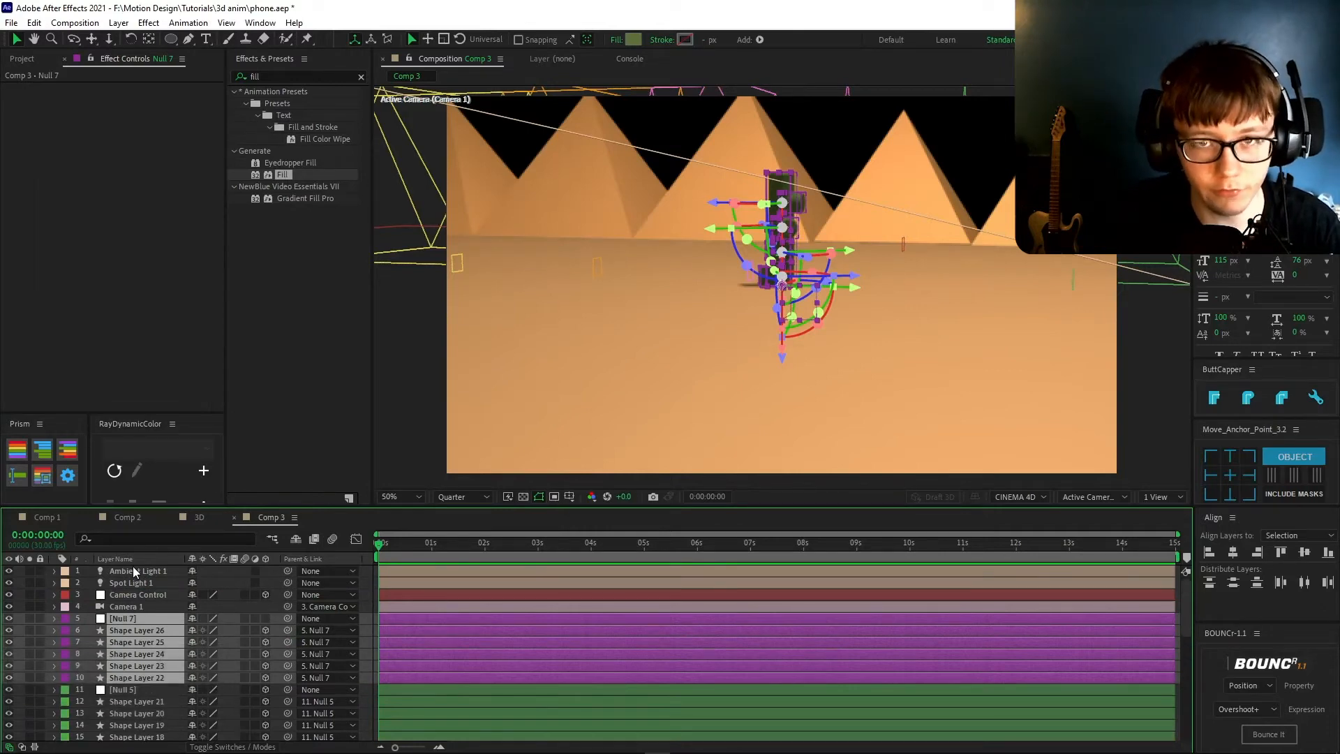
- Make Null 7 a 3D layer and set its position to 300, 540, 480
left_click(123, 608)
left_click(116, 620)
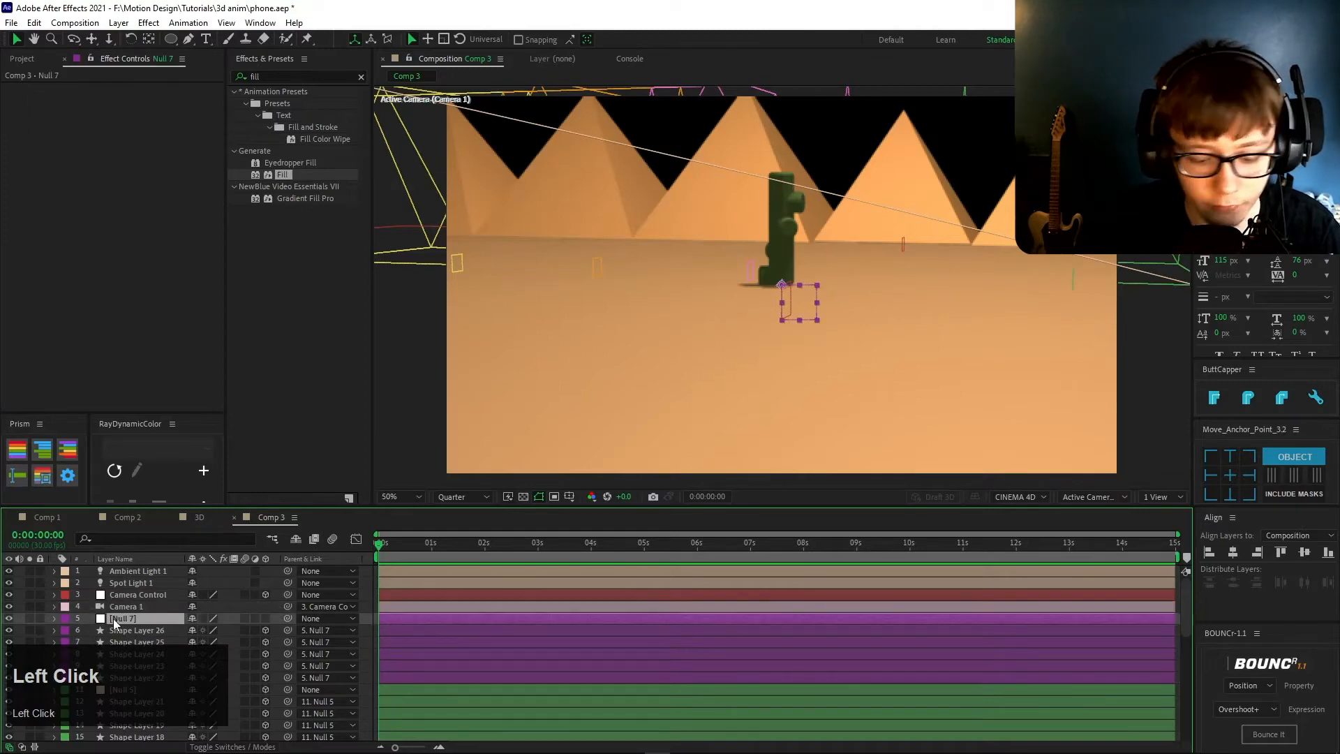
key("p")
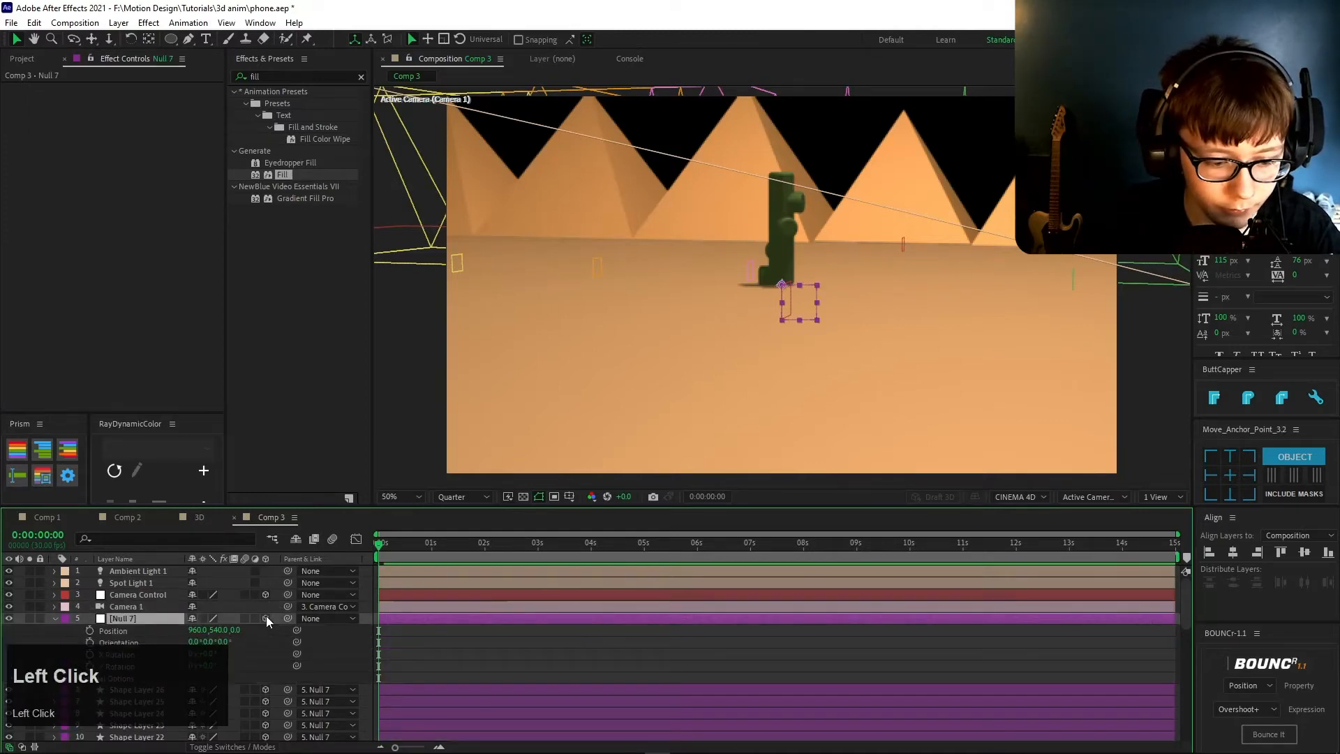
left_click(266, 619)
left_click_drag(197, 629, 258, 626)
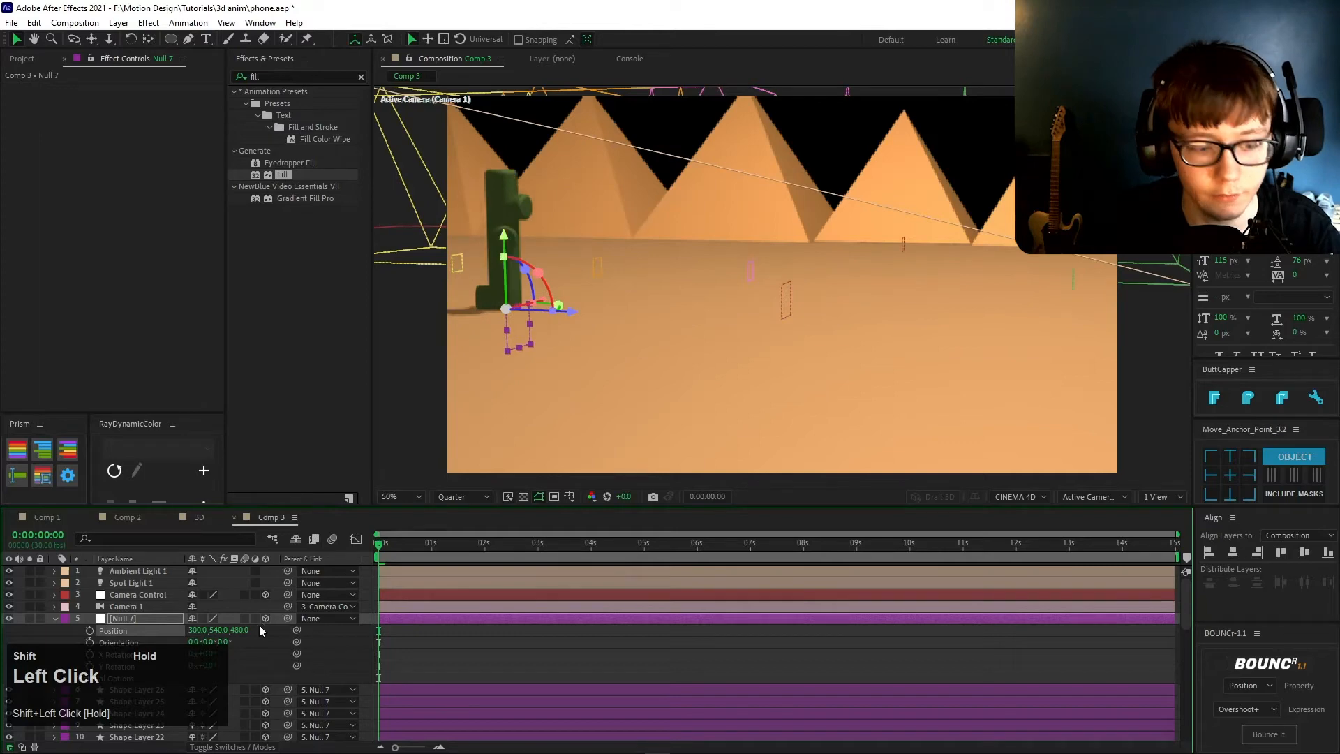
left_click(121, 621)
key("ctrl+z")
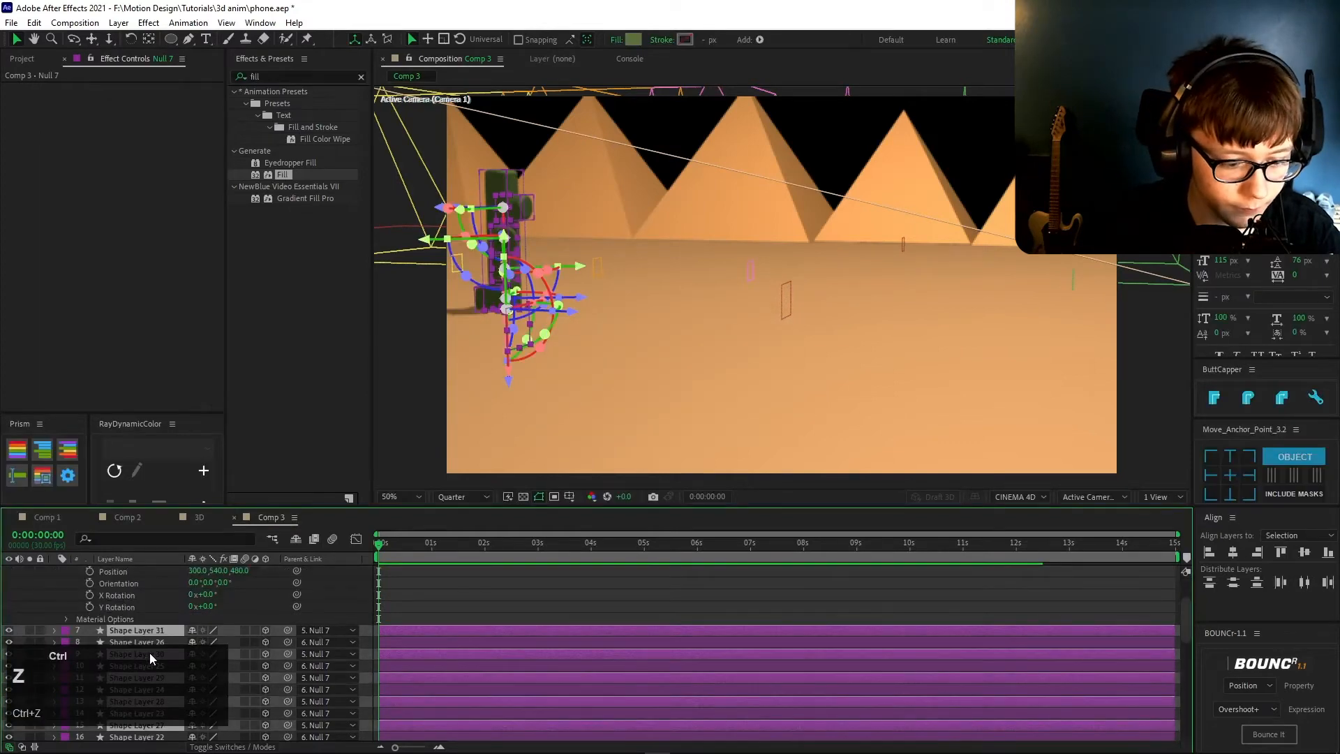
key("ctrl+z")
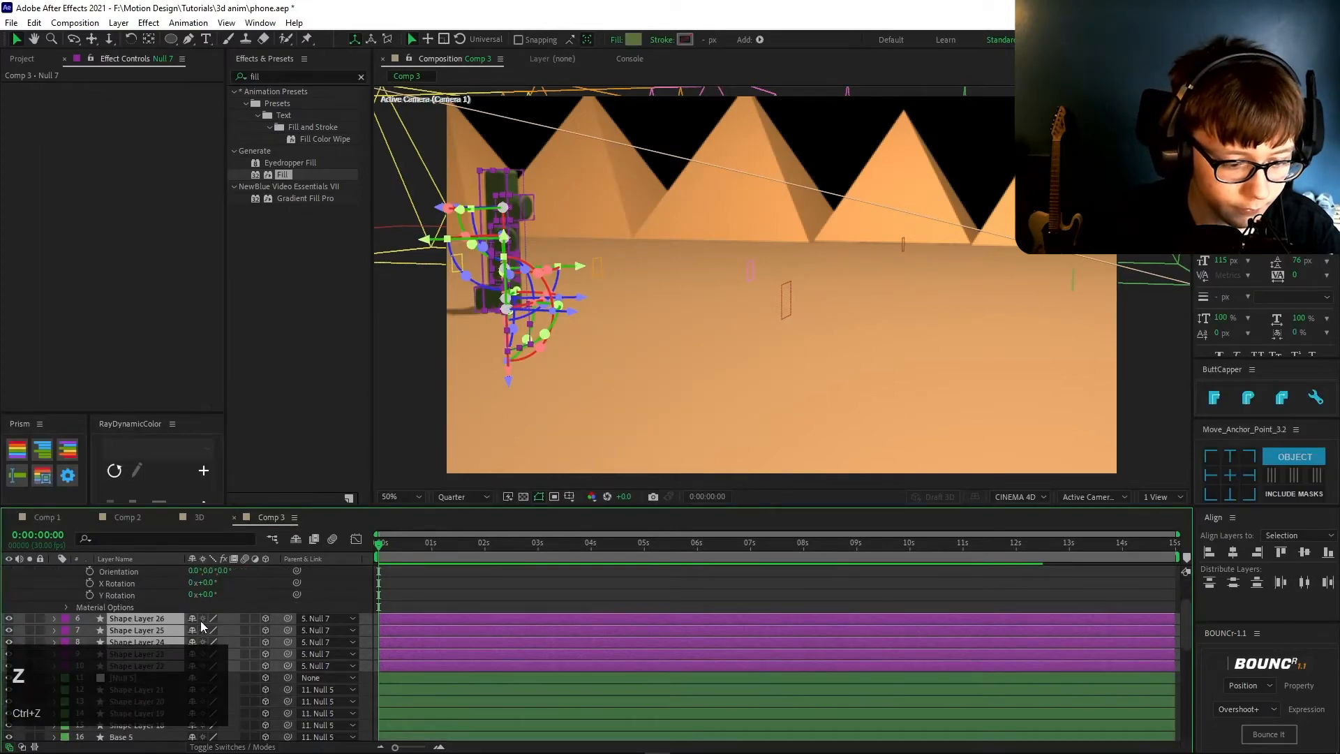
- Rename the null that controls the cactus as Cactus
scroll(201, 620, "up", 2)
left_click(144, 614)
key("Return")
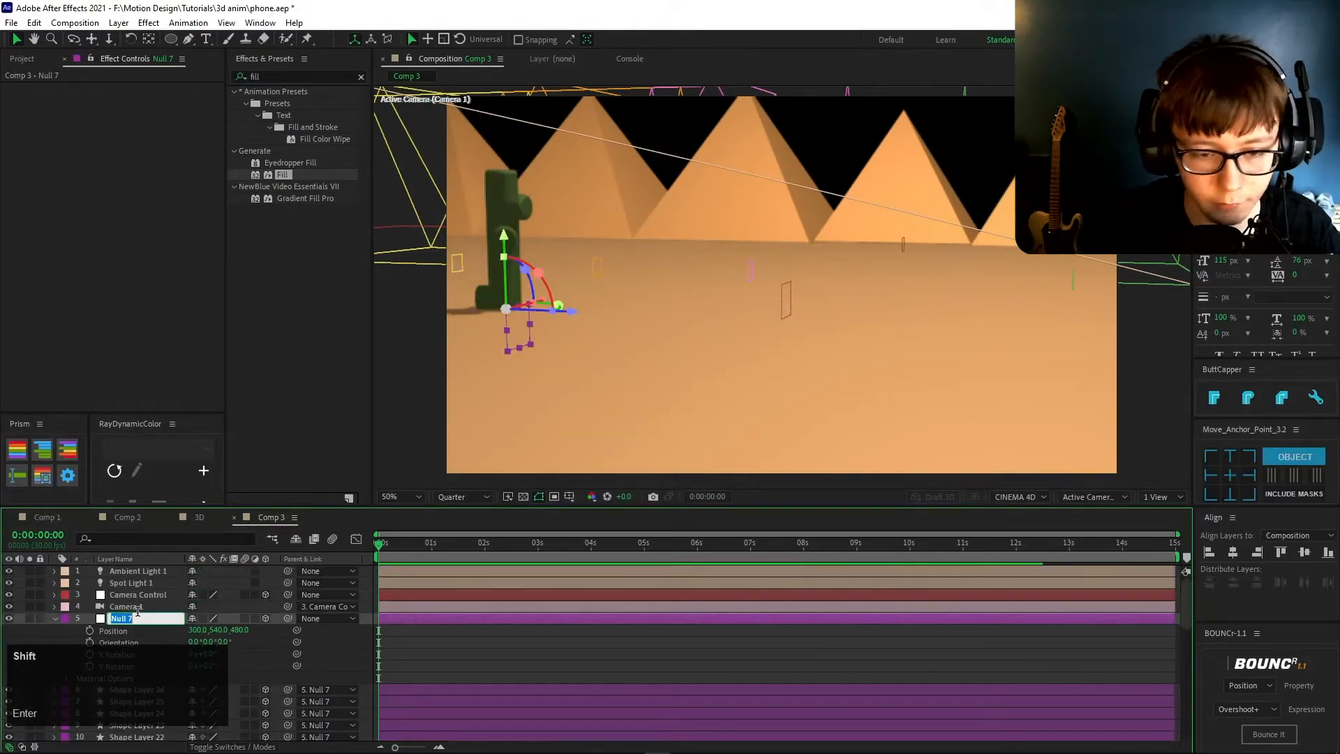
type("Cactus")
key("Return")
- Duplicate the Cactus null with its shape layers into three more cacti spread across the desert, each with its own label colour
scroll(136, 614, "down", 2)
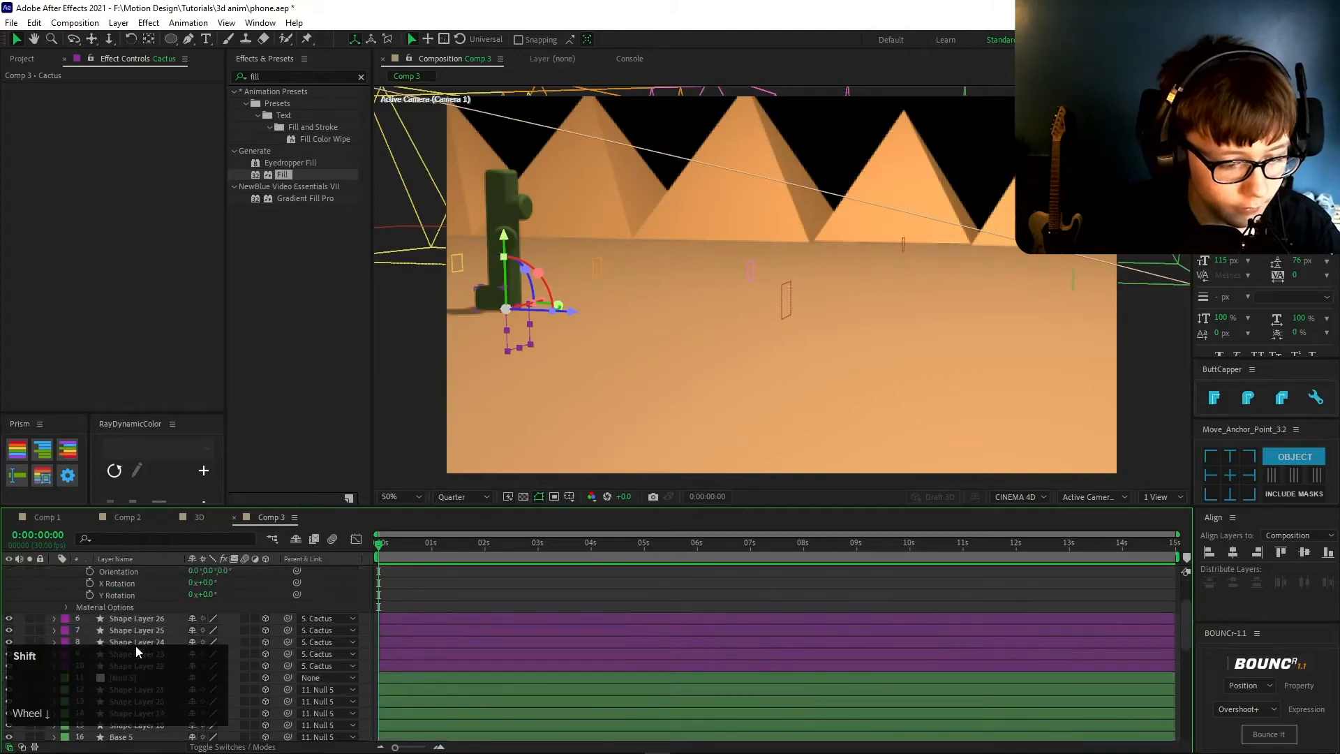
left_click_drag(140, 618, 152, 634)
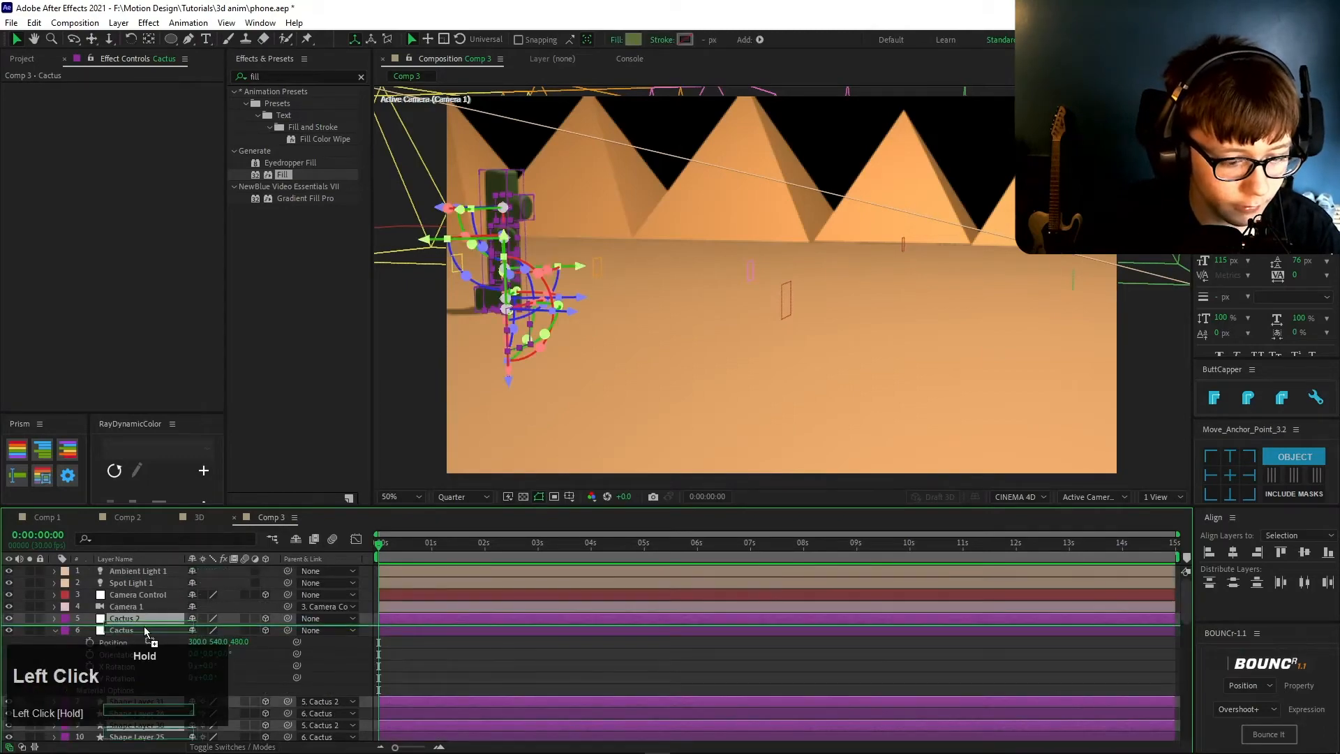
key("ctrl+d")
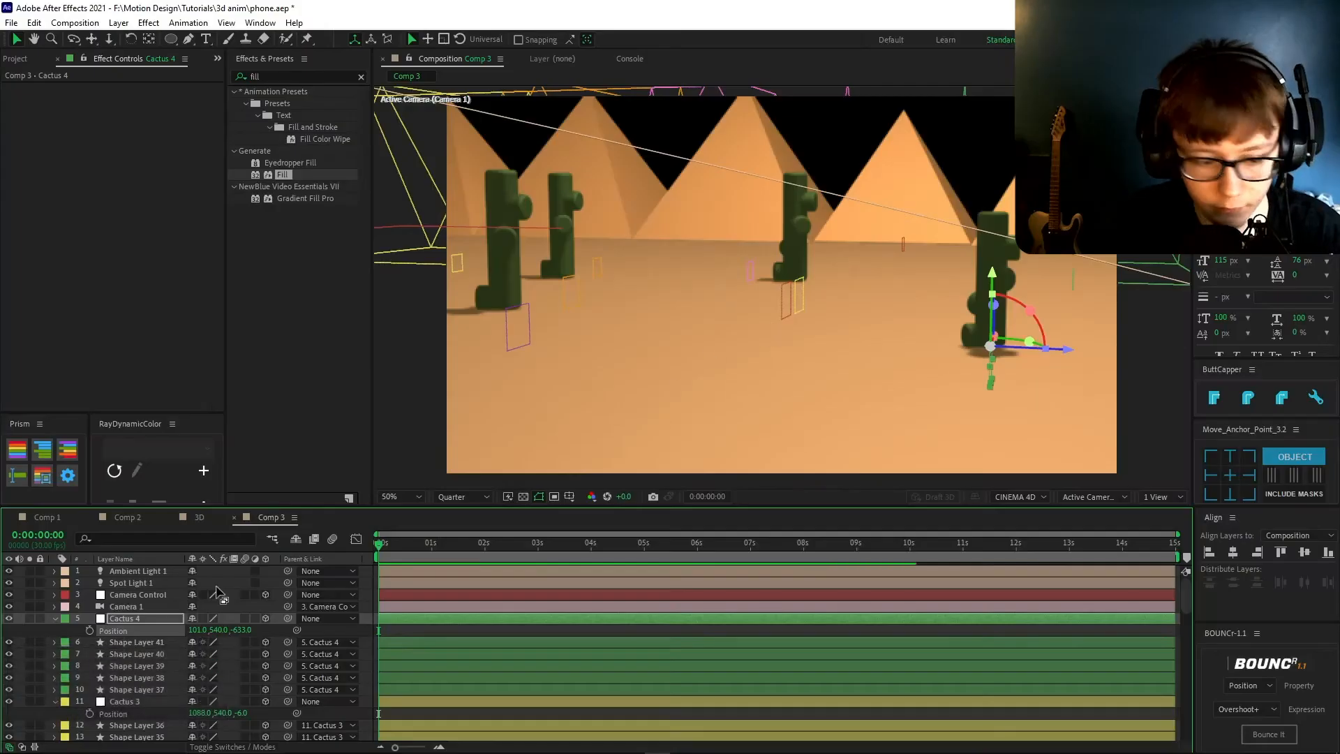
key("s")
key("s")
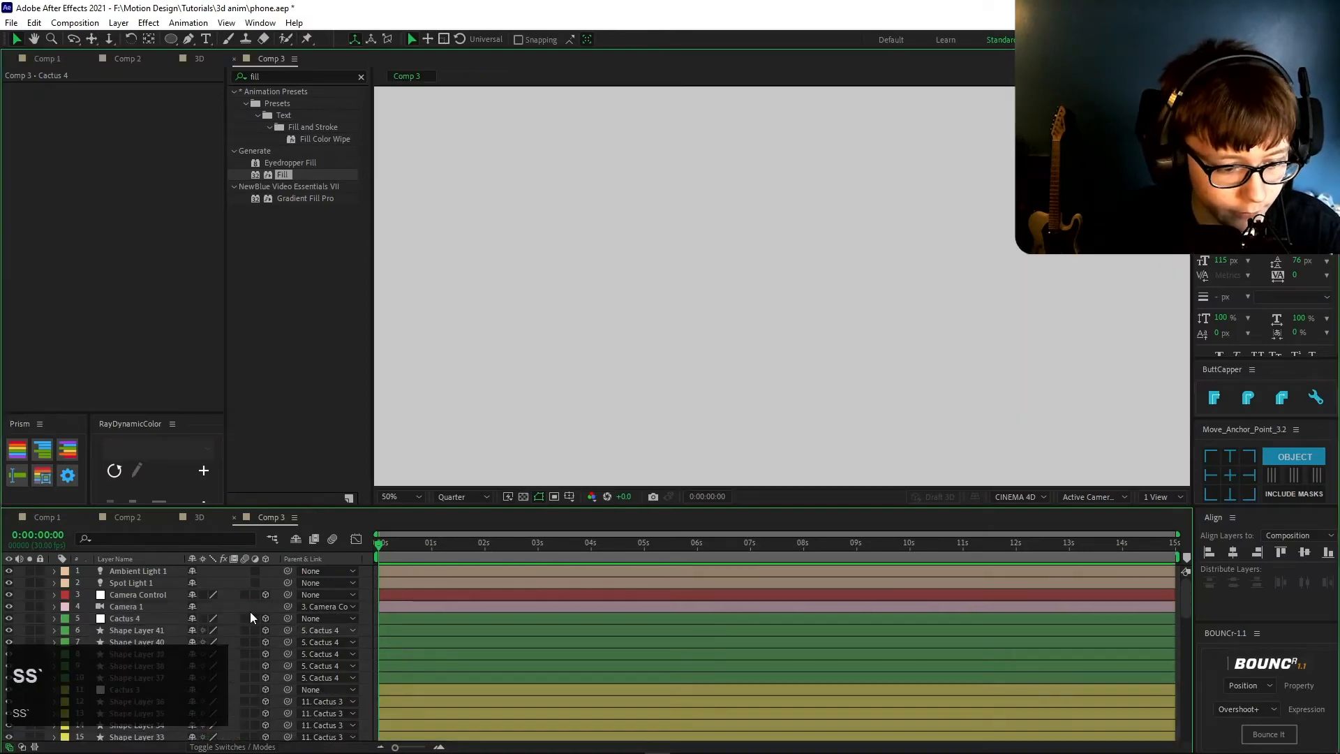
- Enlarge the timeline and set the scale of the Cactus 2 null to 119%
key("grave")
left_click(123, 306)
key("s")
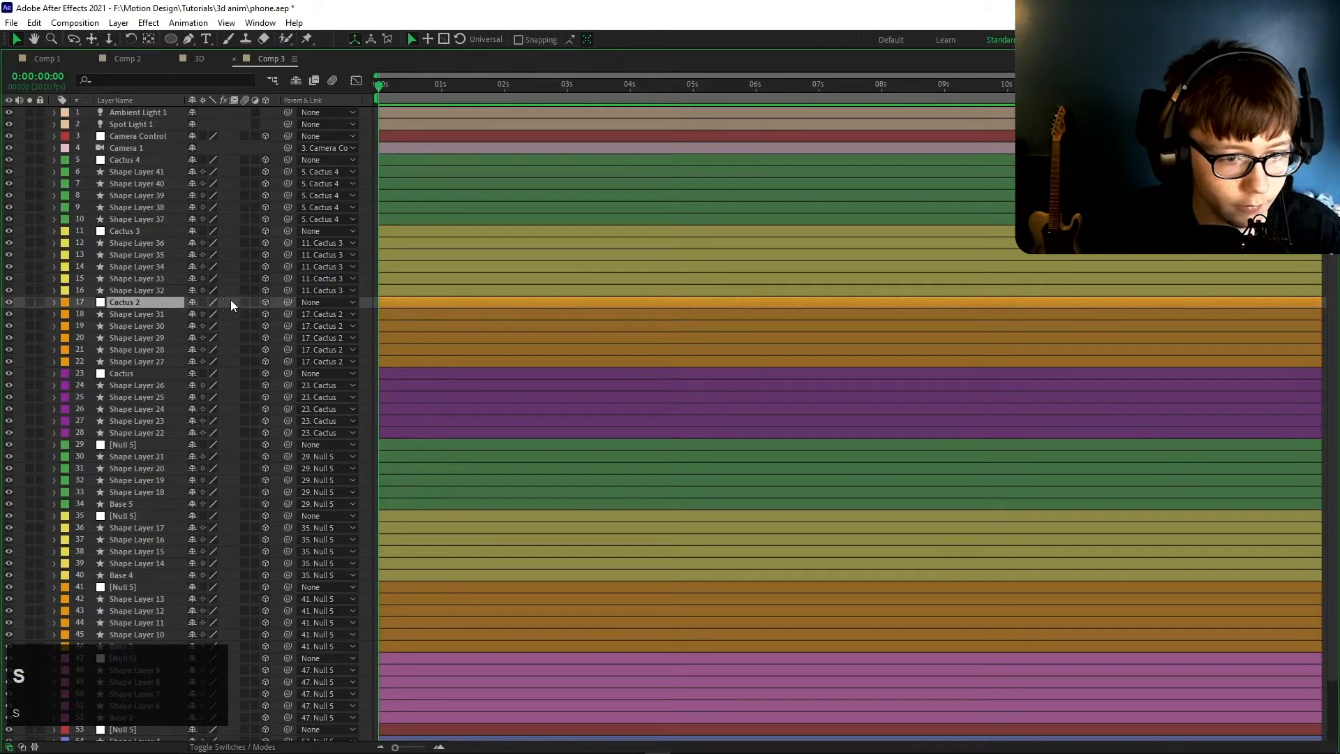
left_click_drag(233, 314, 201, 345)
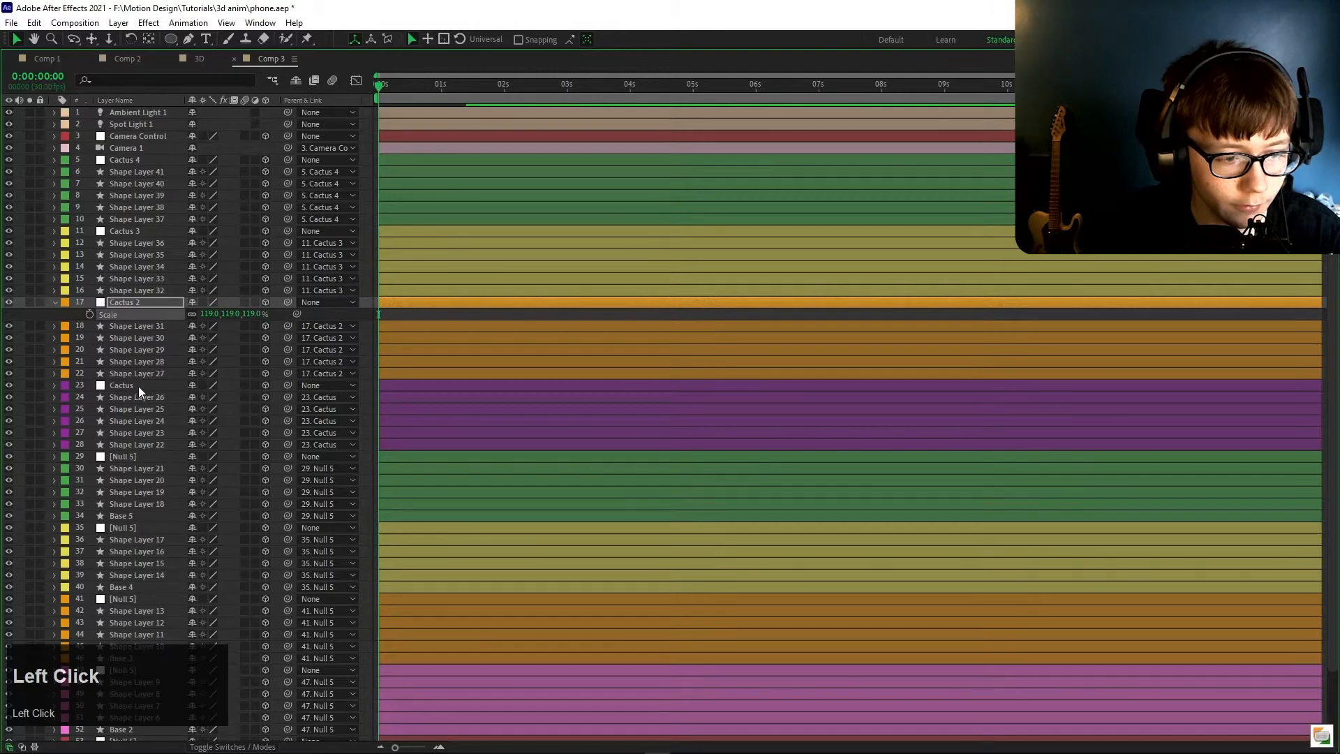
- Reduce the scale of the original Cactus null to make that cactus shorter, and restore the normal panel layout
left_click(133, 385)
key("s")
left_click_drag(214, 398, 224, 409)
key("grave")
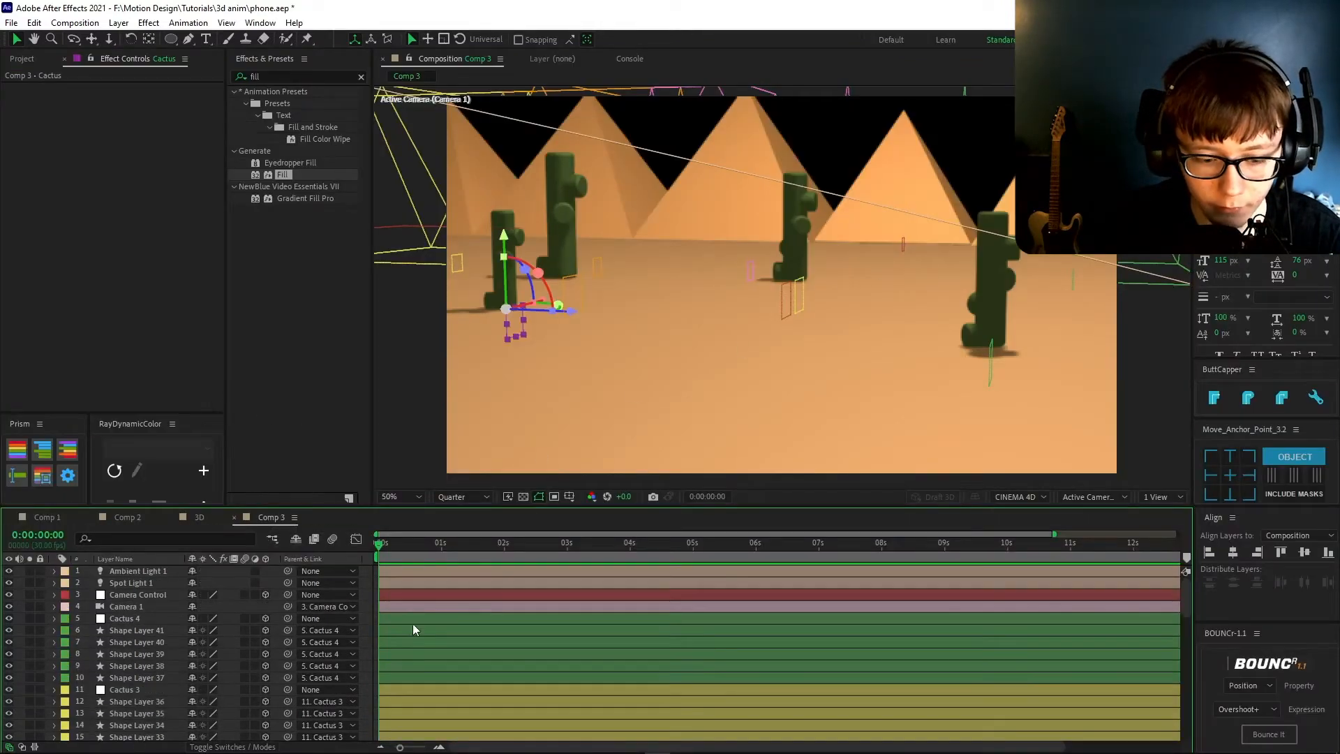
left_click(361, 619)
- Apply Fractal Noise to the ground layer Medium Orange Solid 1 and set the noise scale to 15
scroll(906, 225, "down", 2)
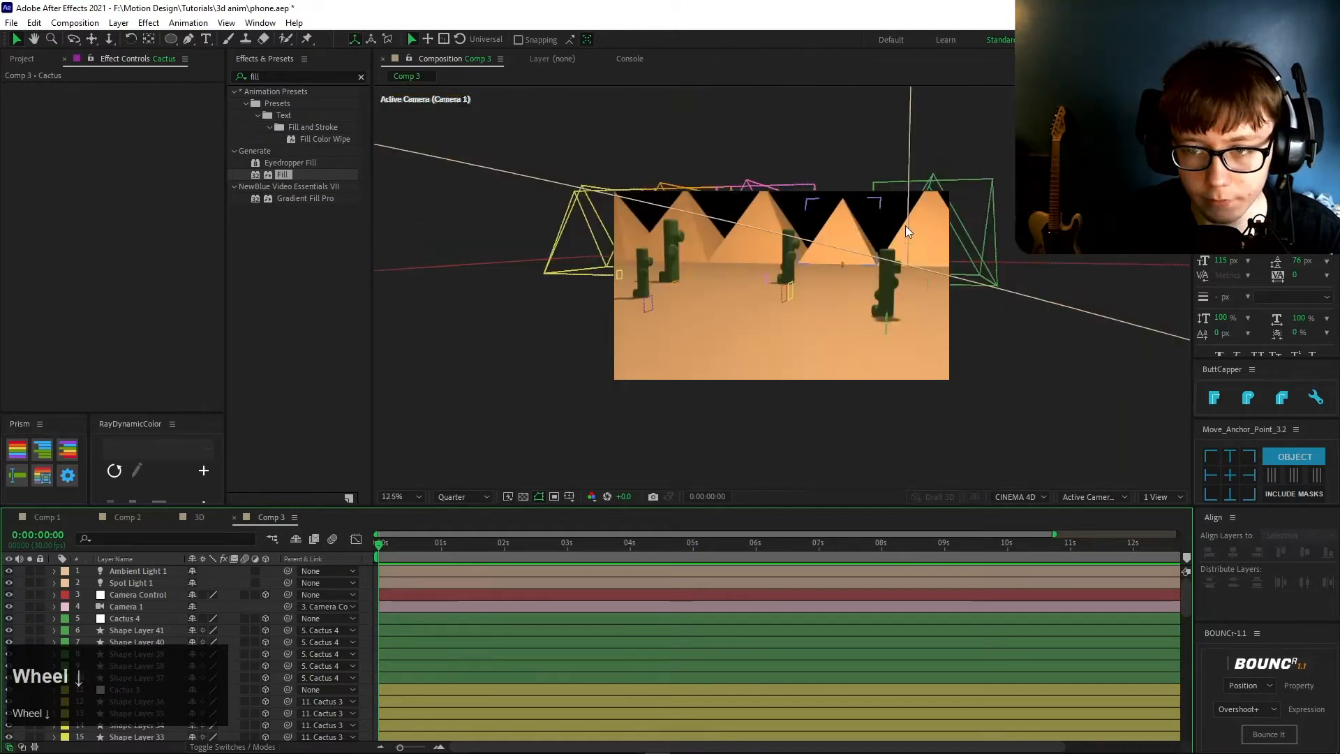
scroll(905, 226, "up", 2)
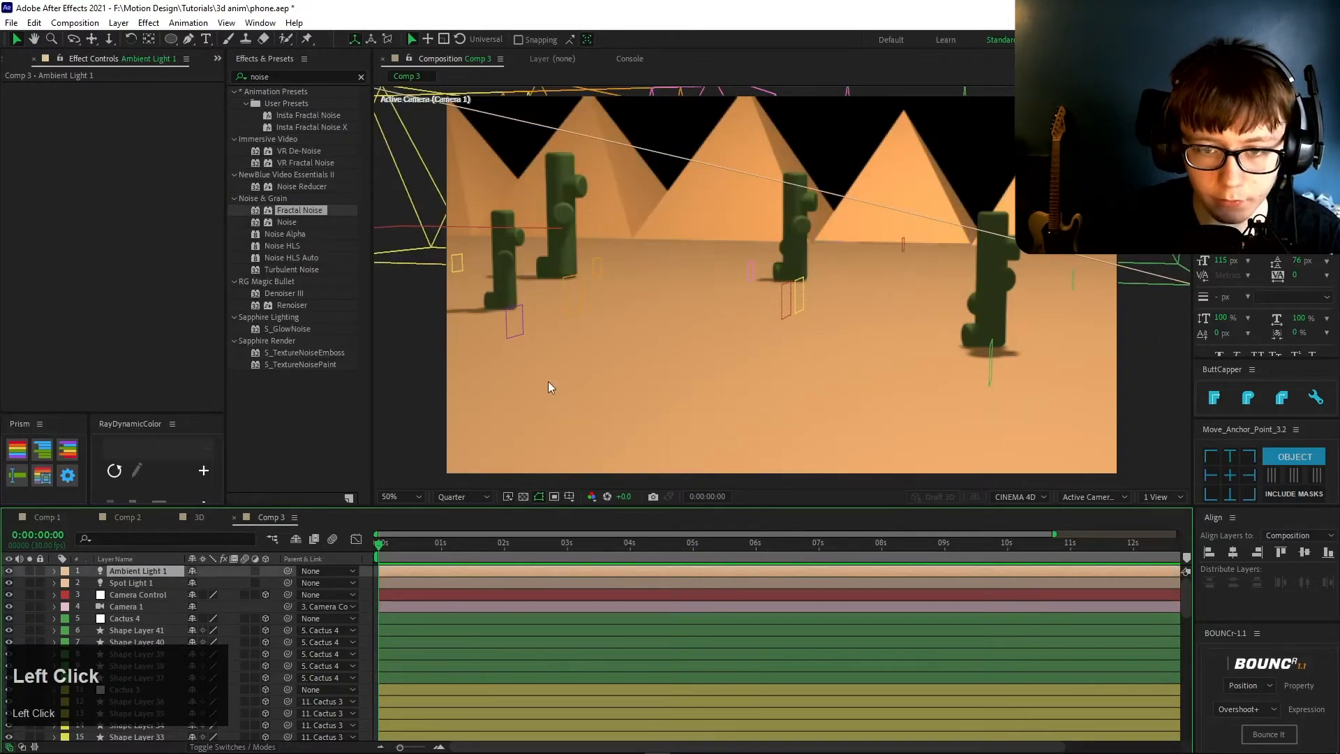
scroll(210, 663, "down", 10)
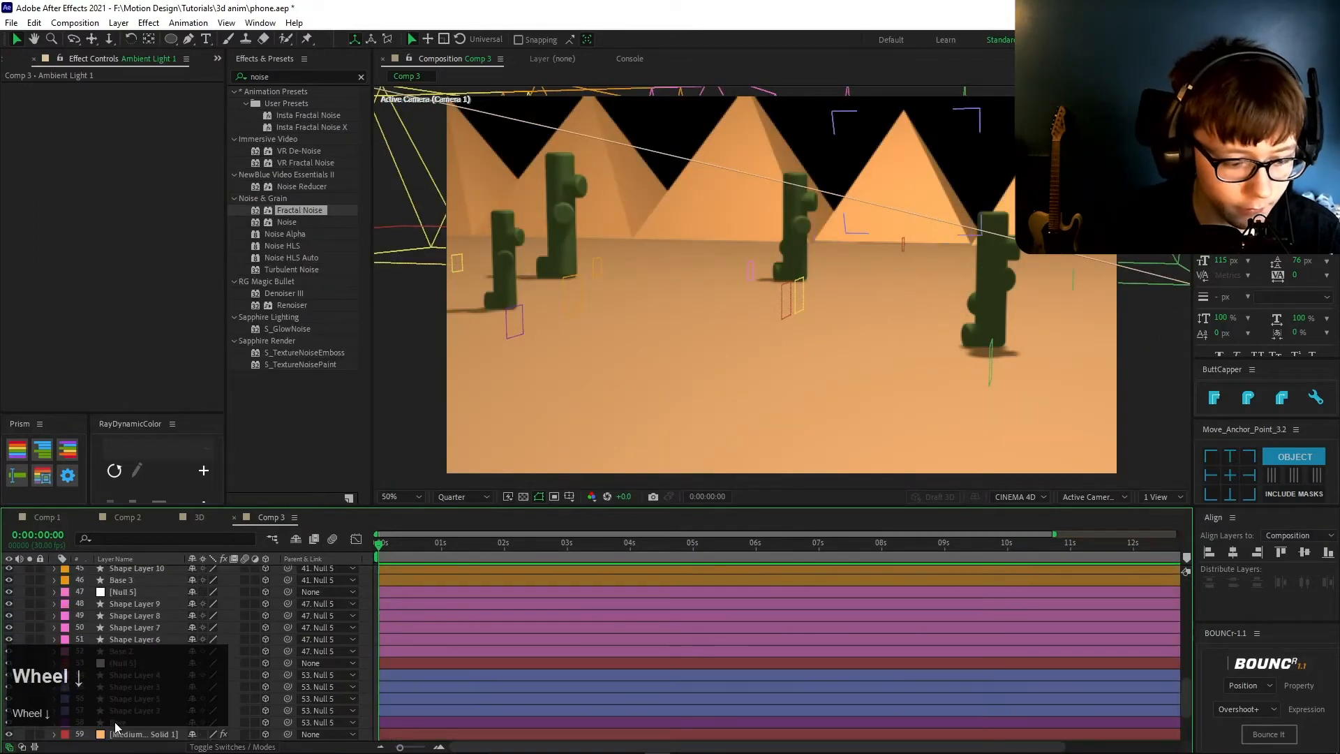
left_click(139, 734)
double_click(307, 211)
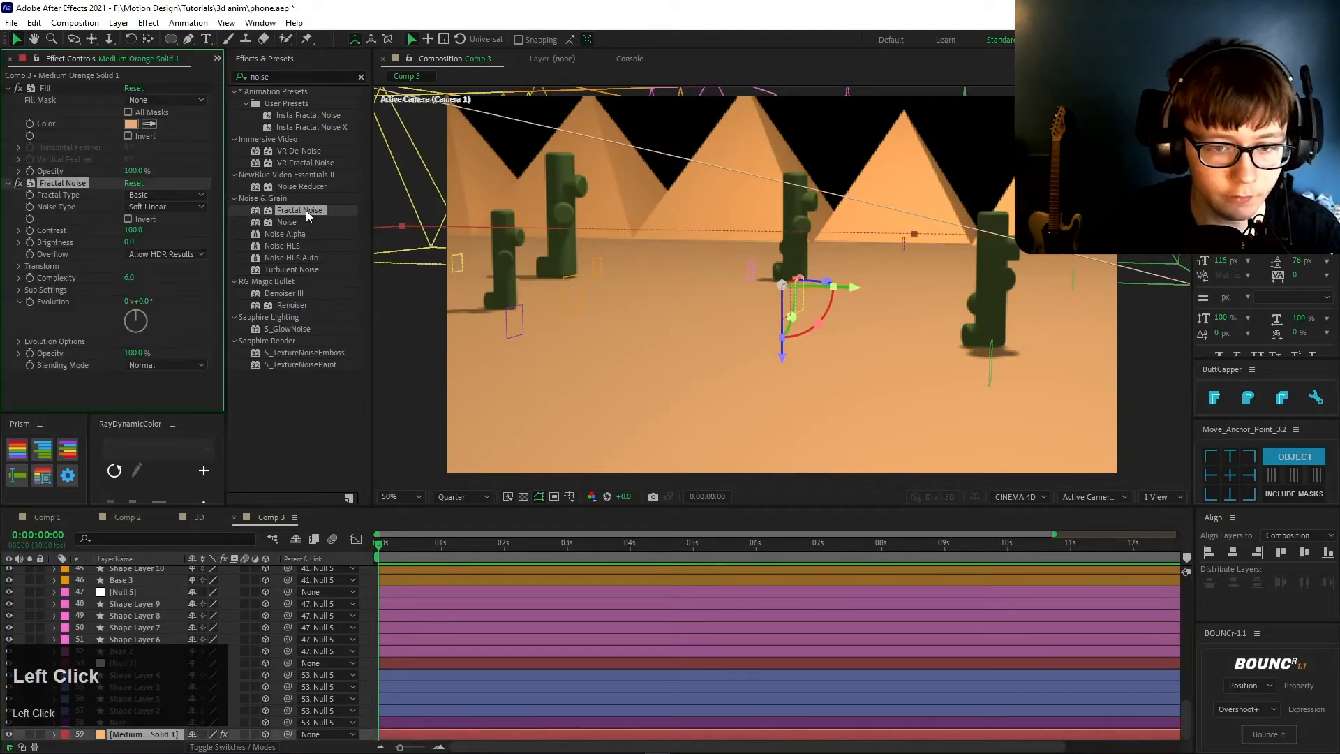
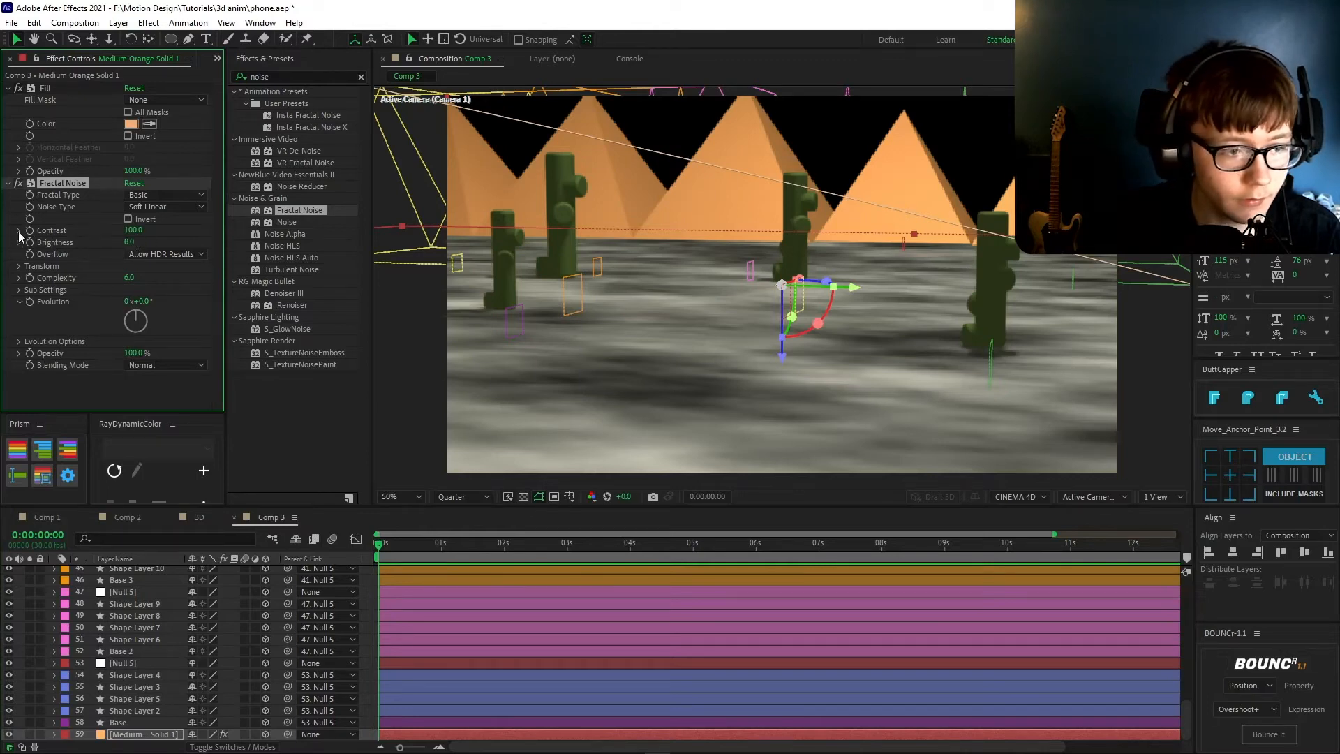
left_click(19, 266)
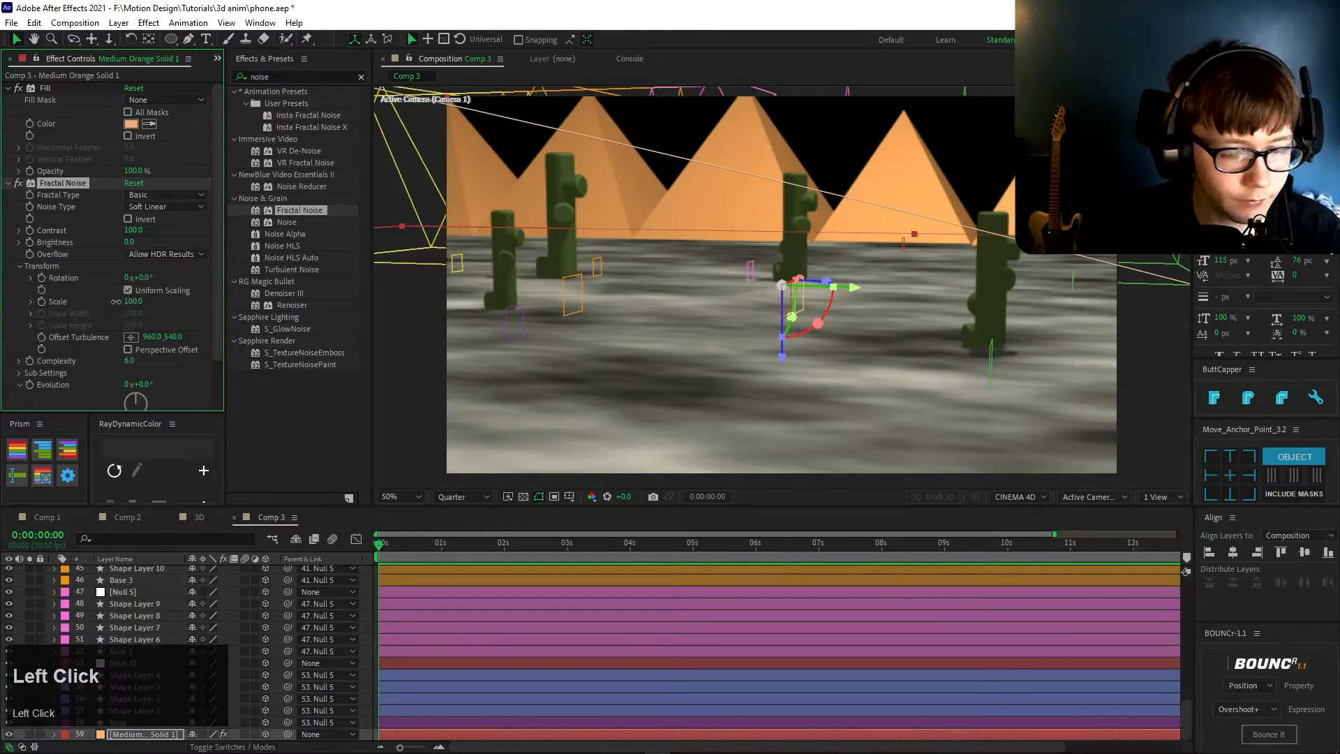
left_click_drag(115, 301, 154, 308)
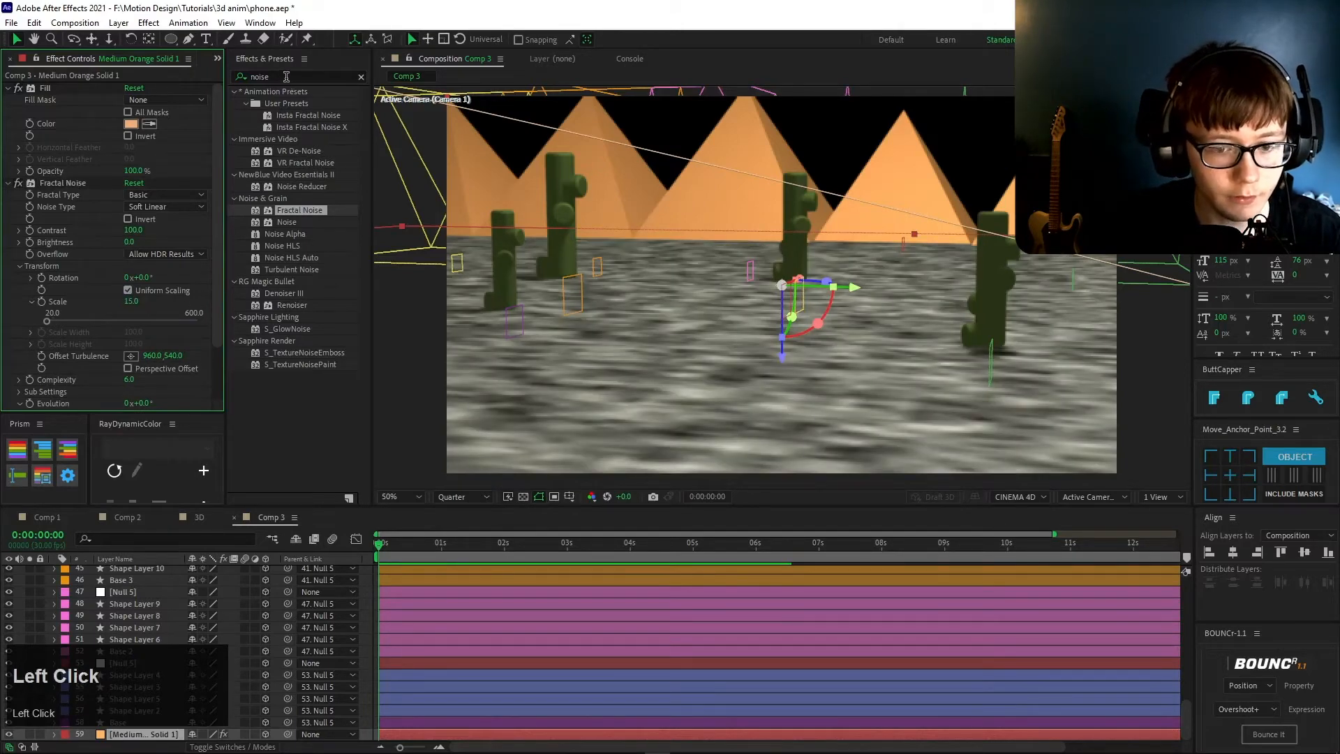
- Add the Hue/Saturation effect to the ground solid and enable Colorize
type("hue")
double_click(303, 164)
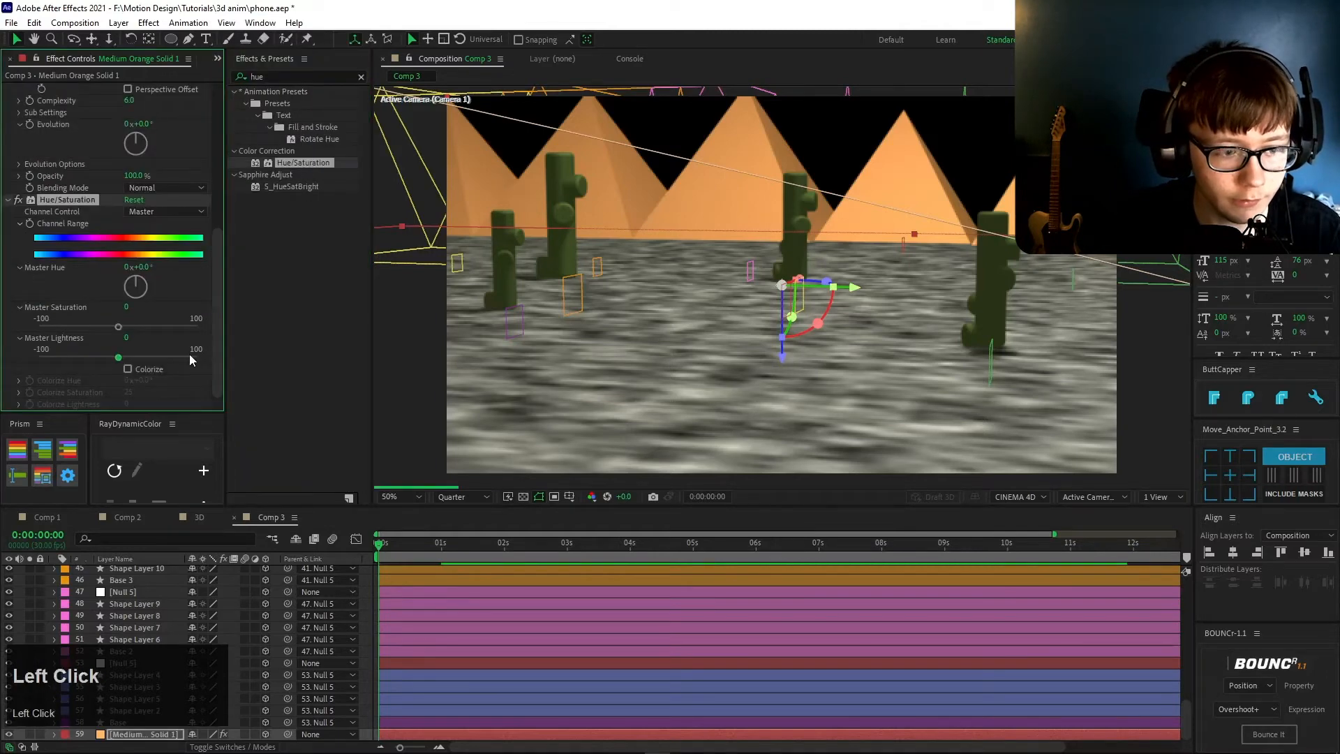
left_click(127, 369)
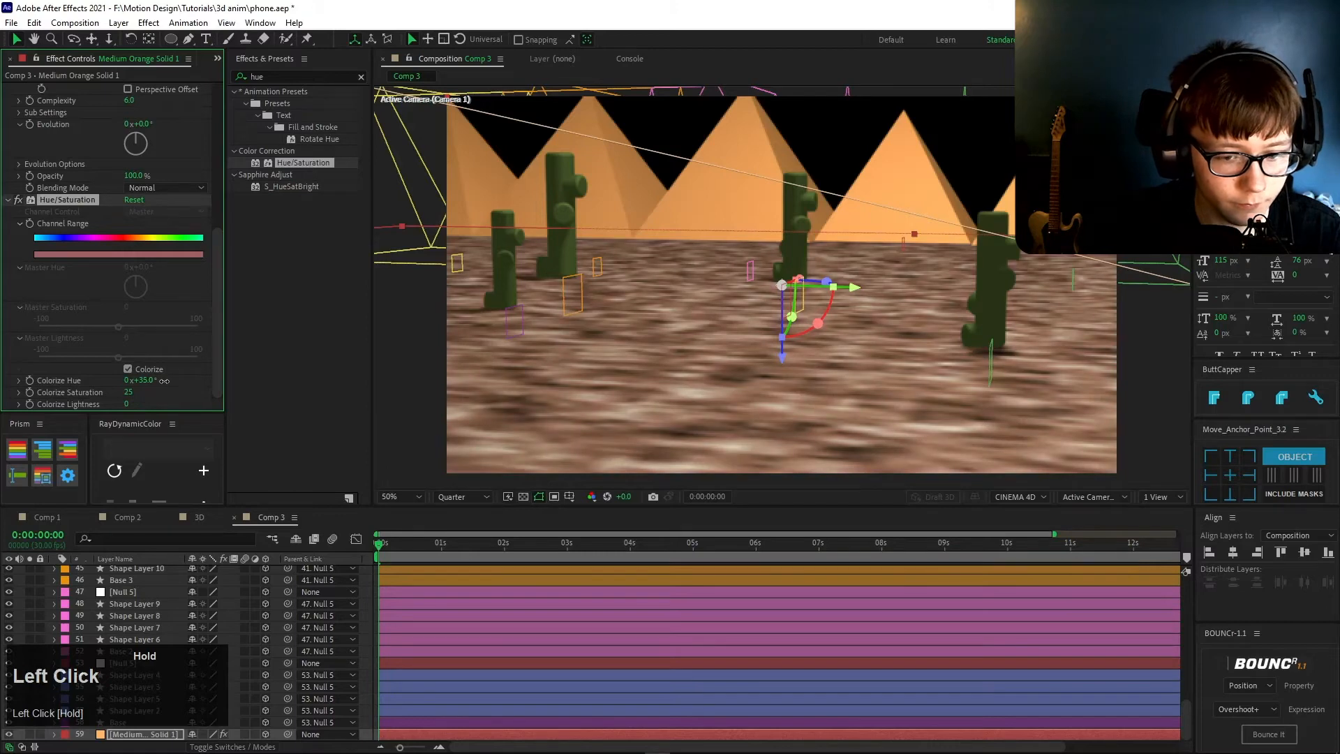
- Set the ground's Colorize Hue to 29° and Colorize Saturation to 33, and reduce the Fractal Noise contrast to 0
mouse_move(128, 391)
left_mouse_down()
mouse_move(150, 392)
mouse_move(127, 398)
left_mouse_up()
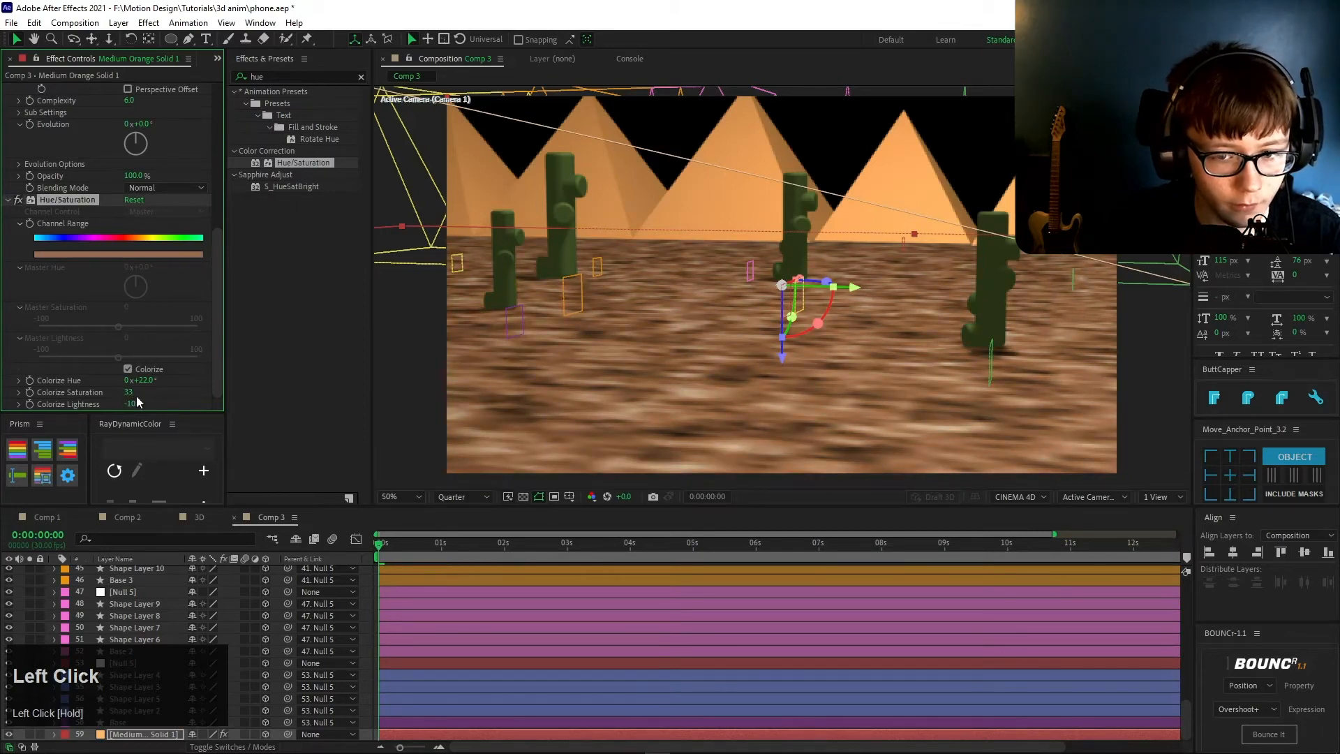
mouse_move(140, 380)
left_mouse_down()
mouse_move(154, 380)
mouse_move(136, 404)
left_mouse_up()
scroll(136, 314, "up", 10)
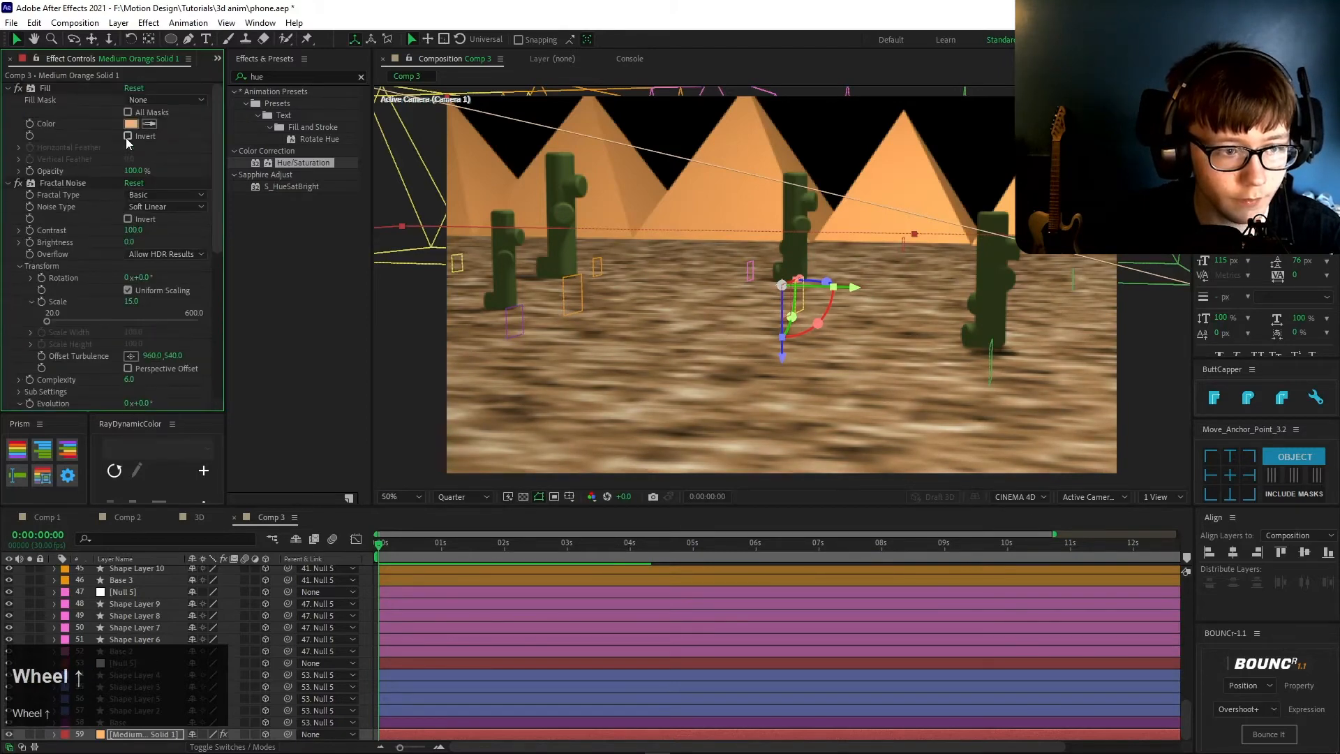
left_click_drag(131, 229, 47, 242)
- Raise the Colorize Saturation to 61 and the Colorize Lightness to 20 in the ground's Hue/Saturation effect
scroll(107, 349, "down", 3)
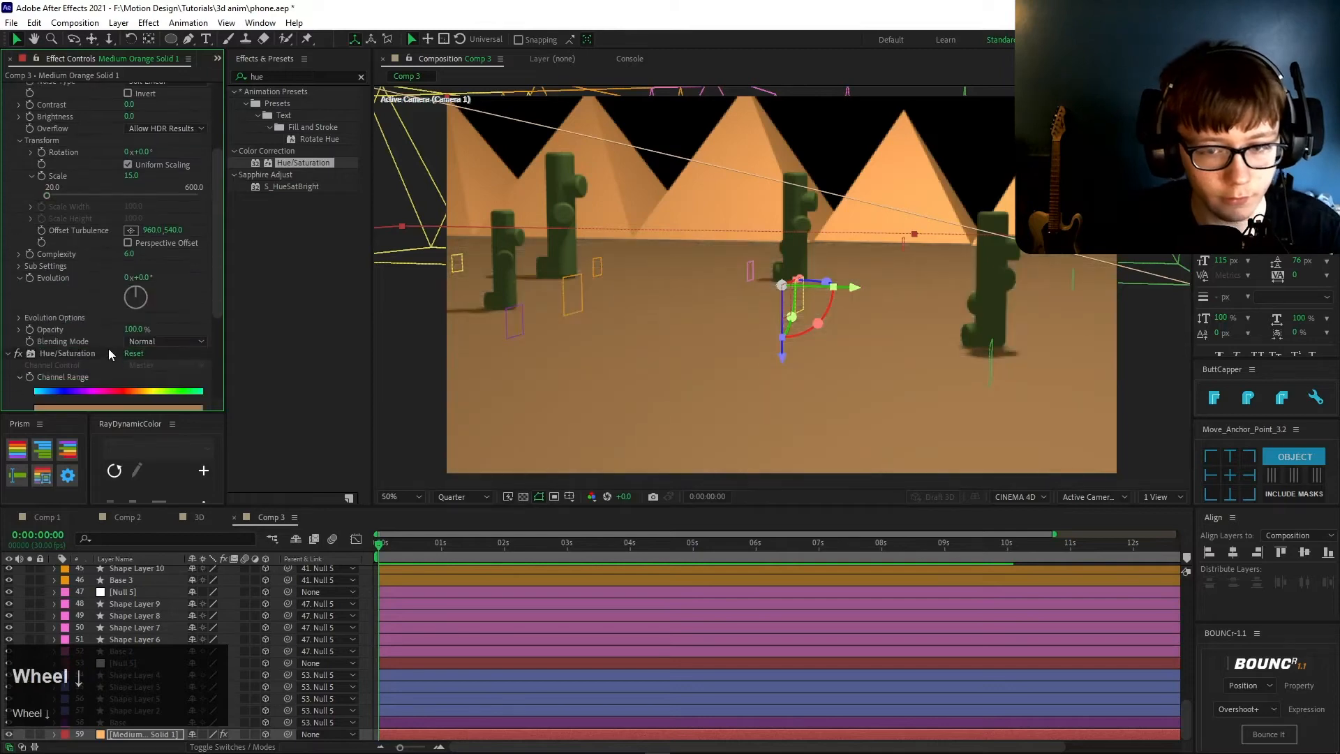
scroll(155, 369, "down", 5)
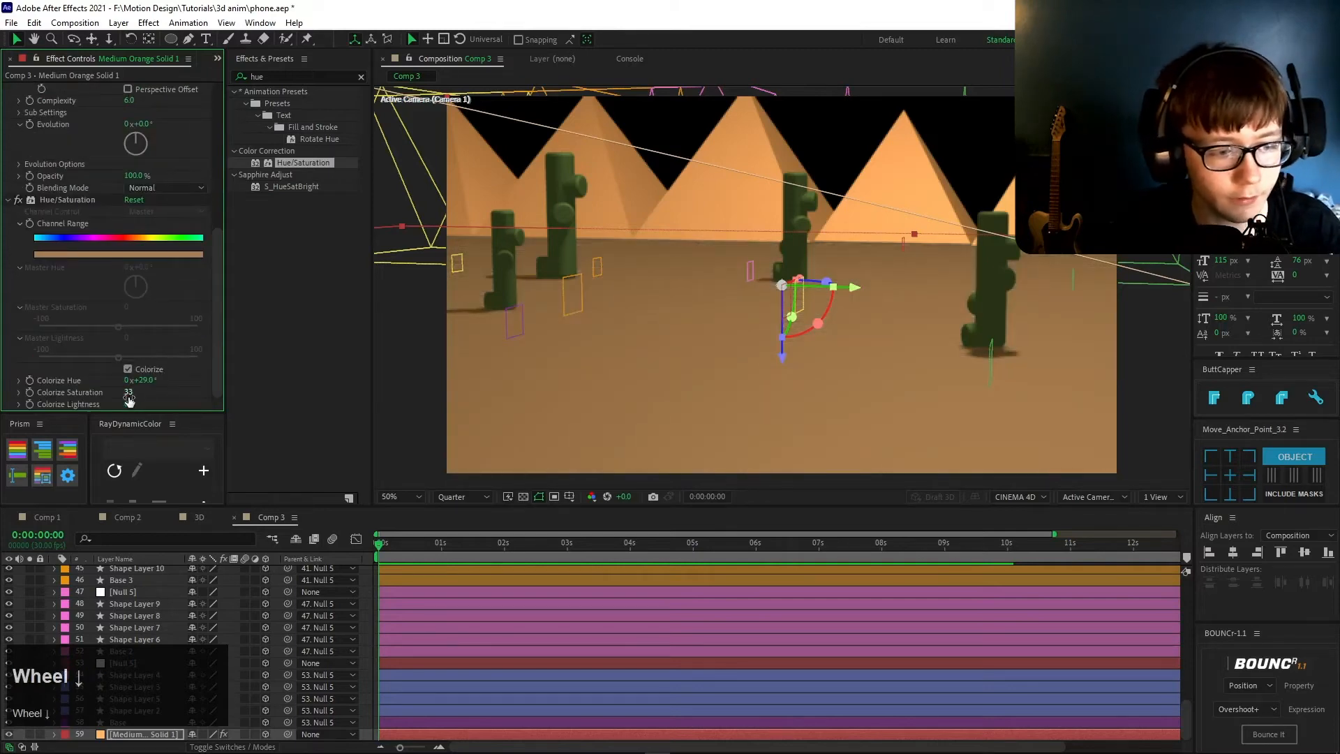
left_click_drag(131, 403, 132, 393)
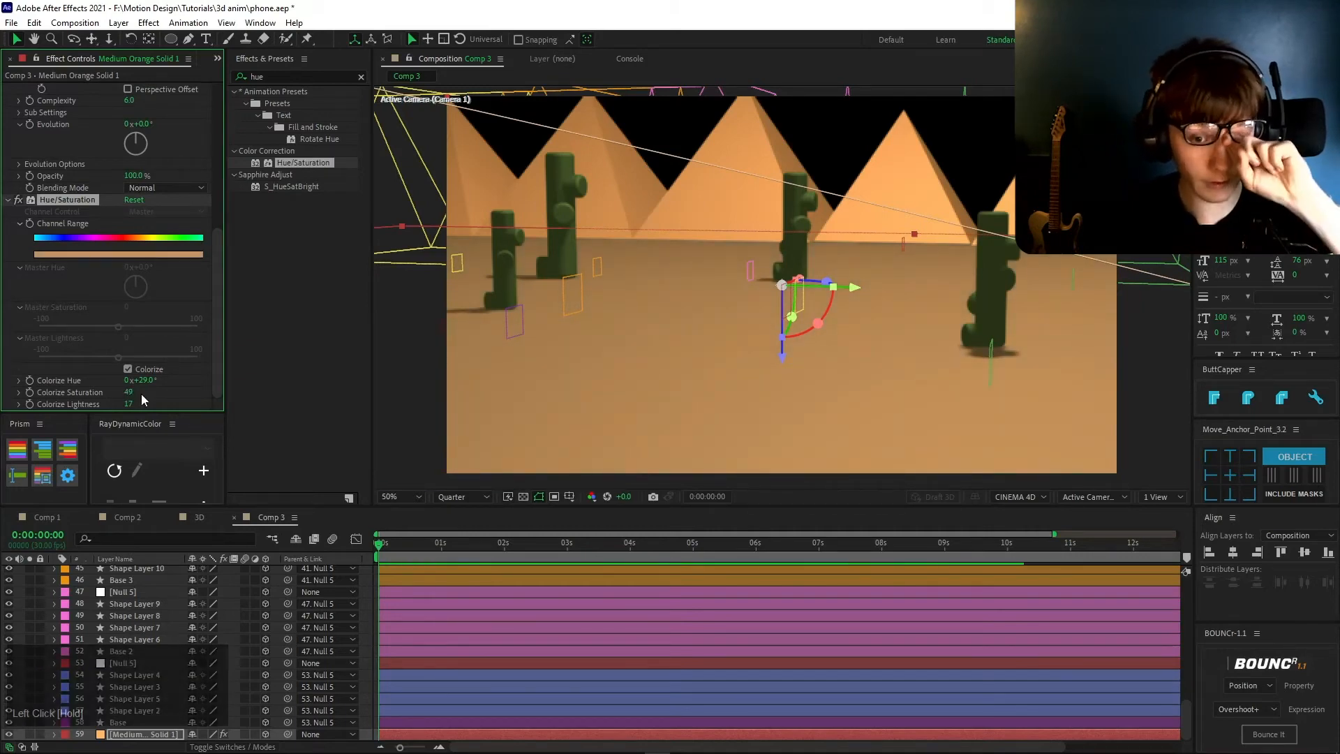
left_click(128, 405)
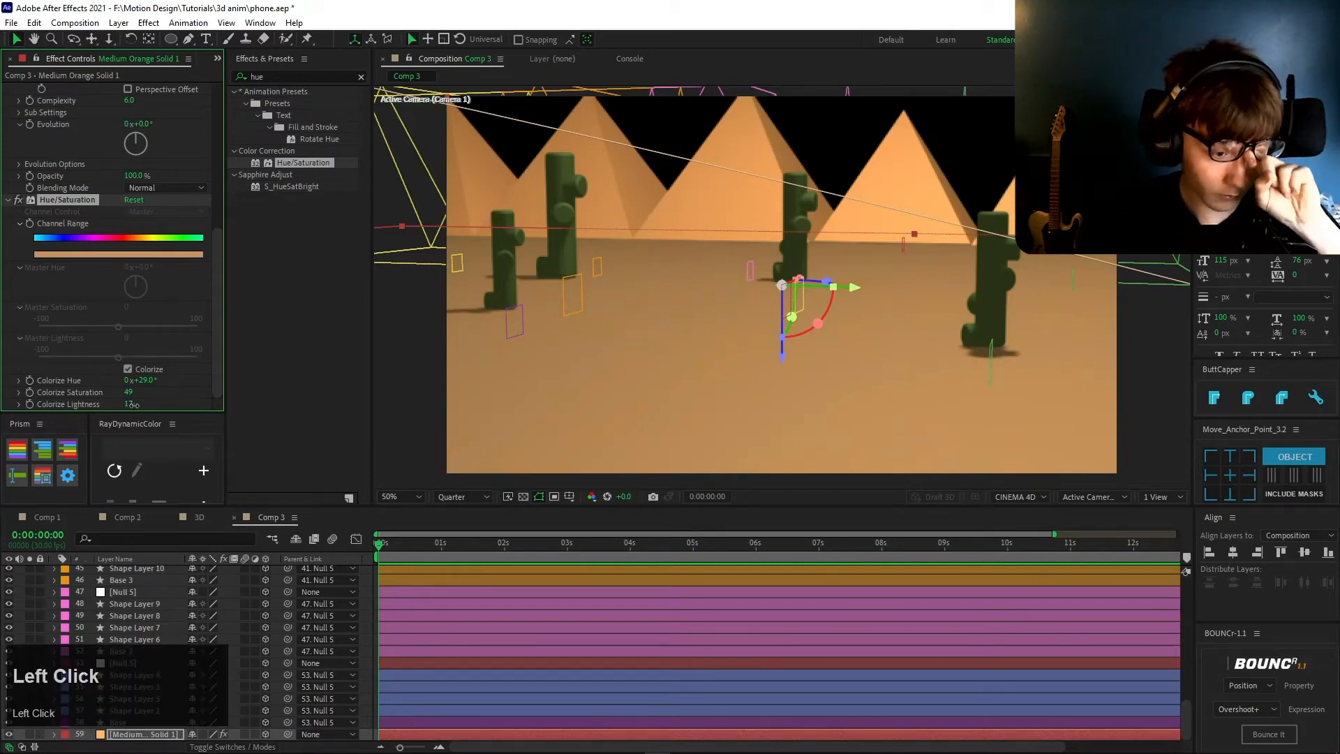
left_click_drag(136, 405, 136, 405)
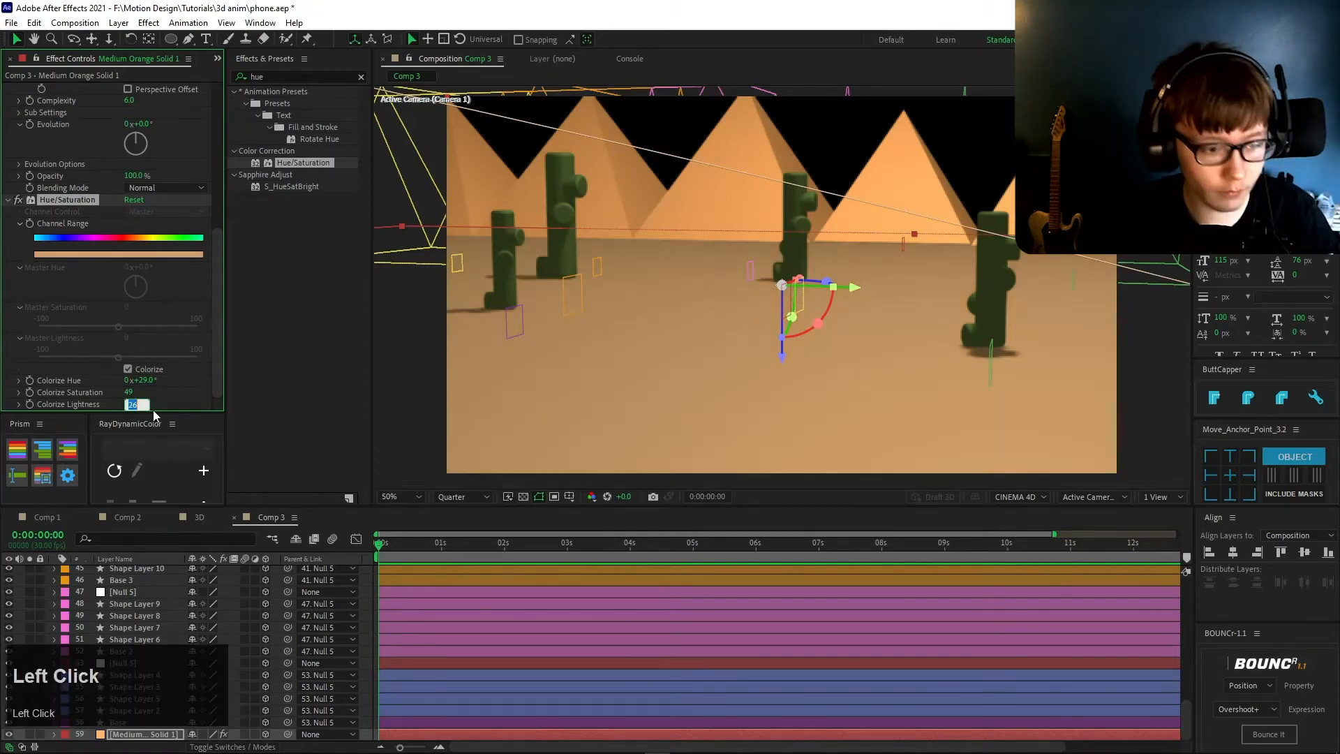
type("20")
key("Return")
left_click(128, 392)
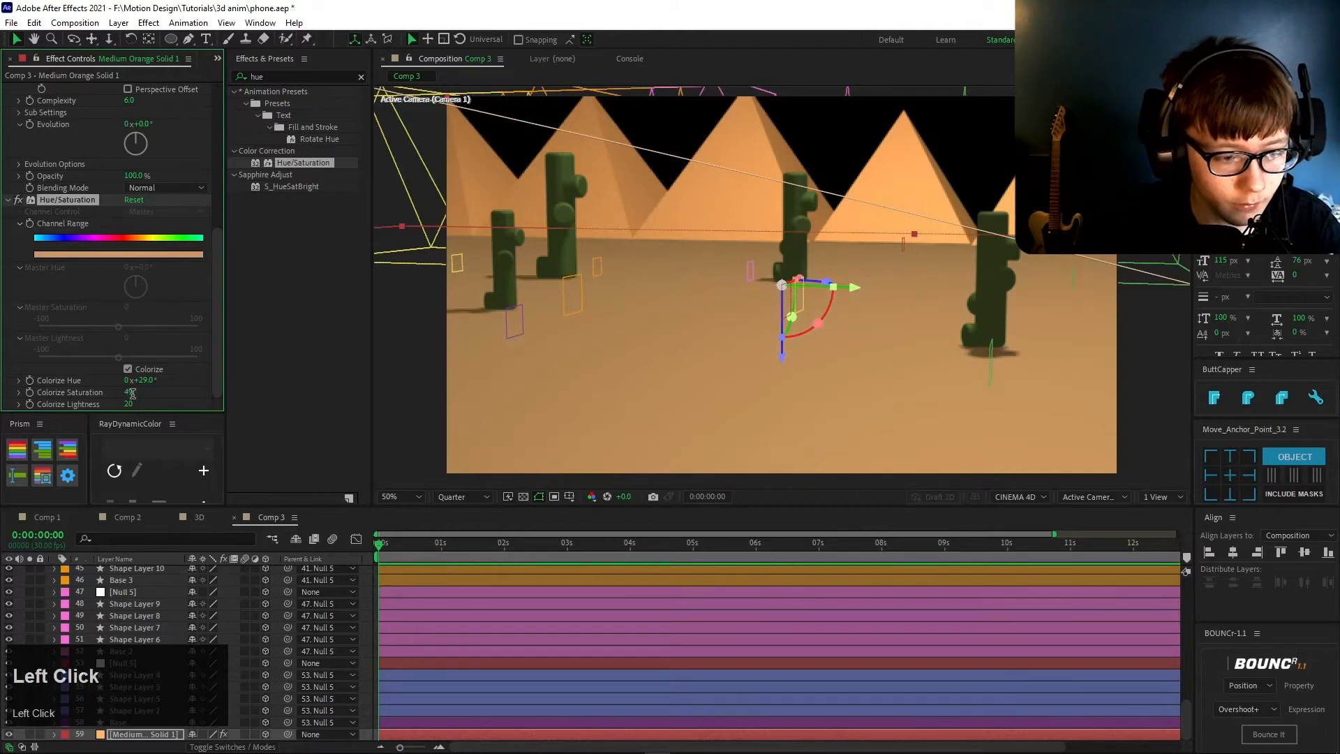
type("61")
left_click(153, 399)
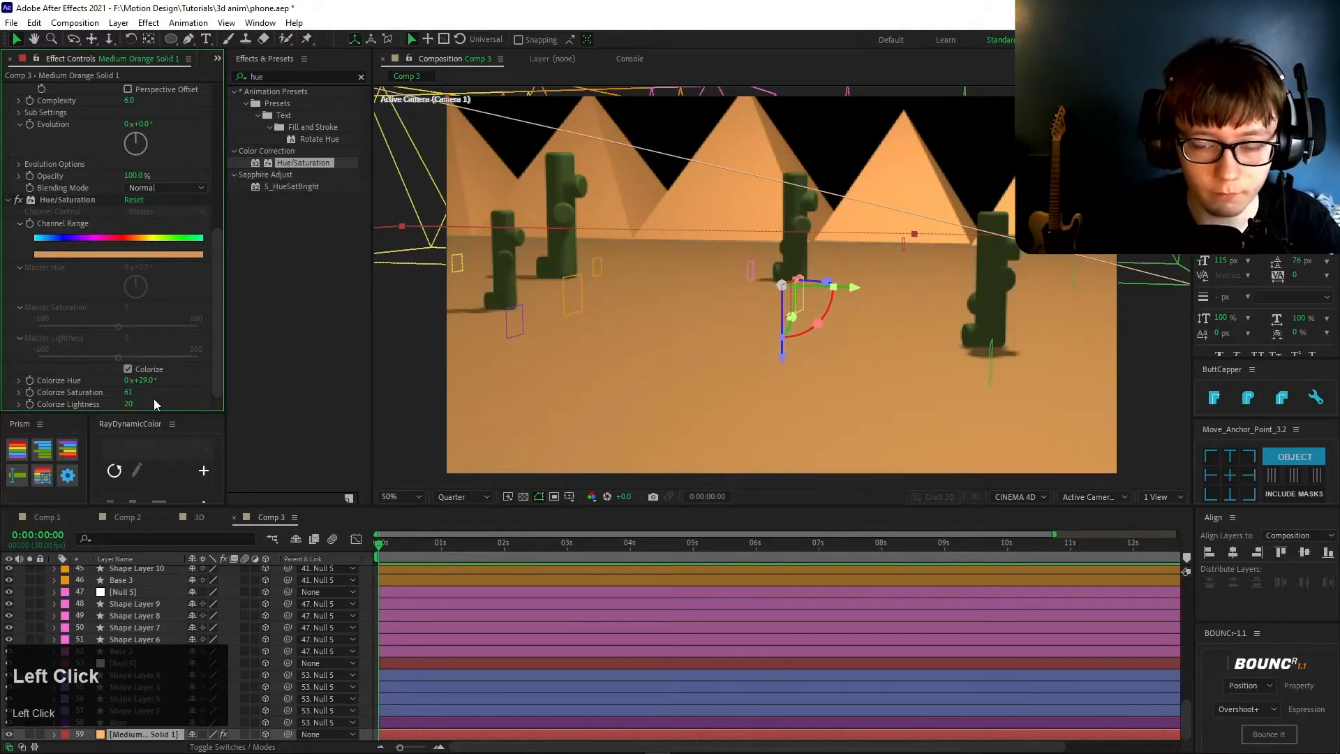
- Set the ground's Fractal Noise contrast to 47 and invert the noise
scroll(148, 404, "up", 8)
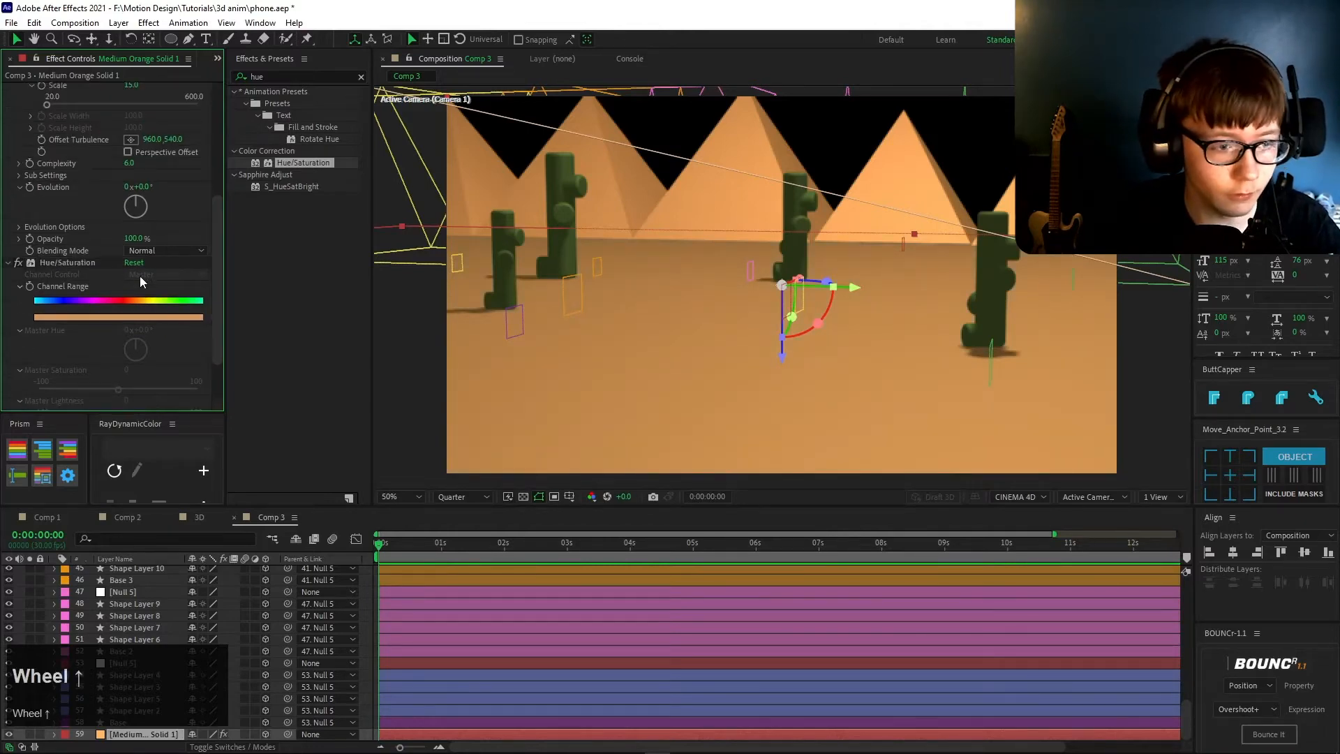
left_click_drag(130, 230, 152, 232)
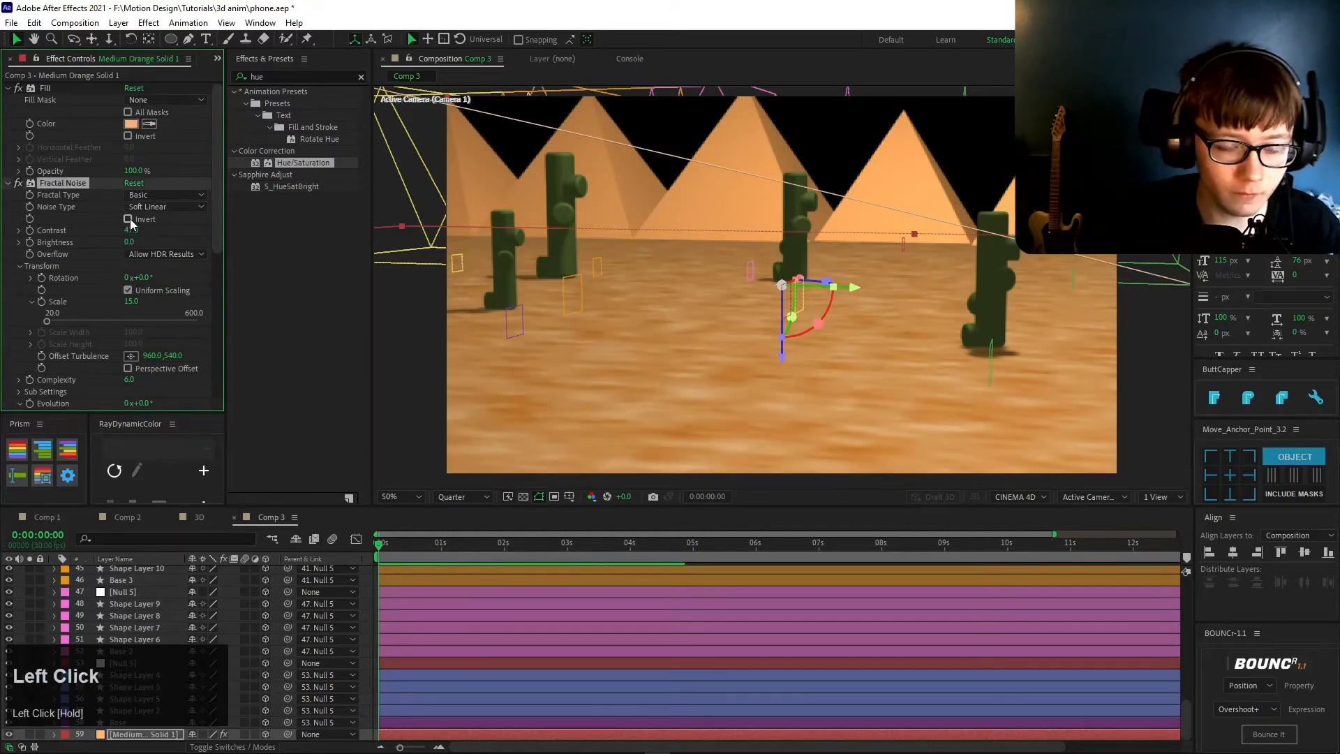
left_click(128, 220)
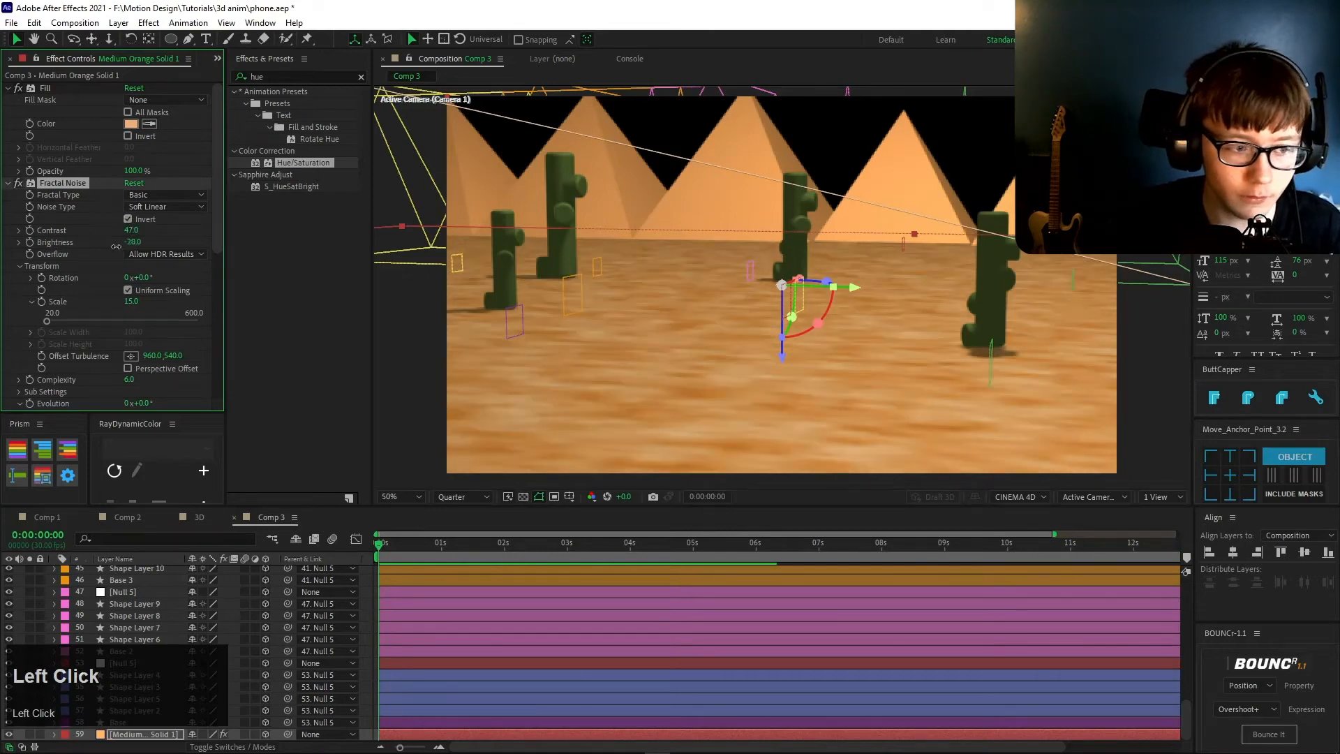
left_click_drag(116, 247, 113, 247)
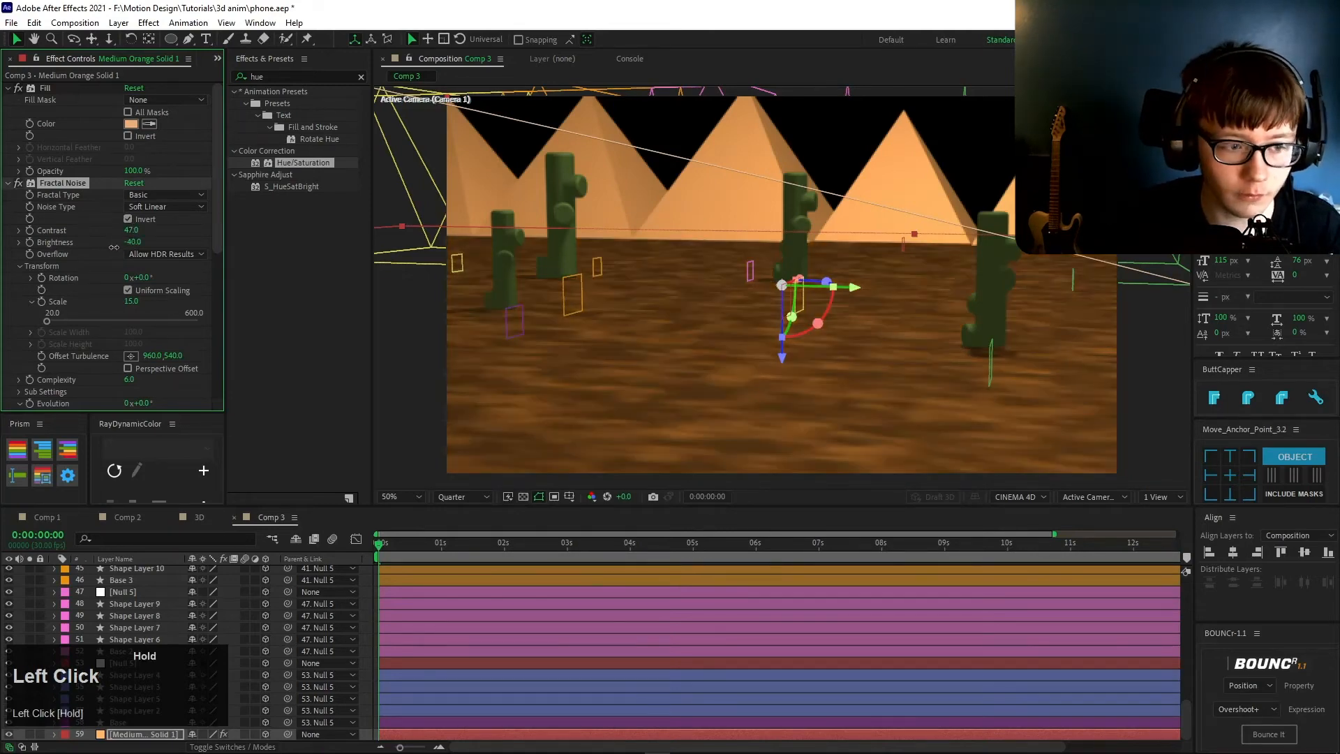
type("0")
key("Return")
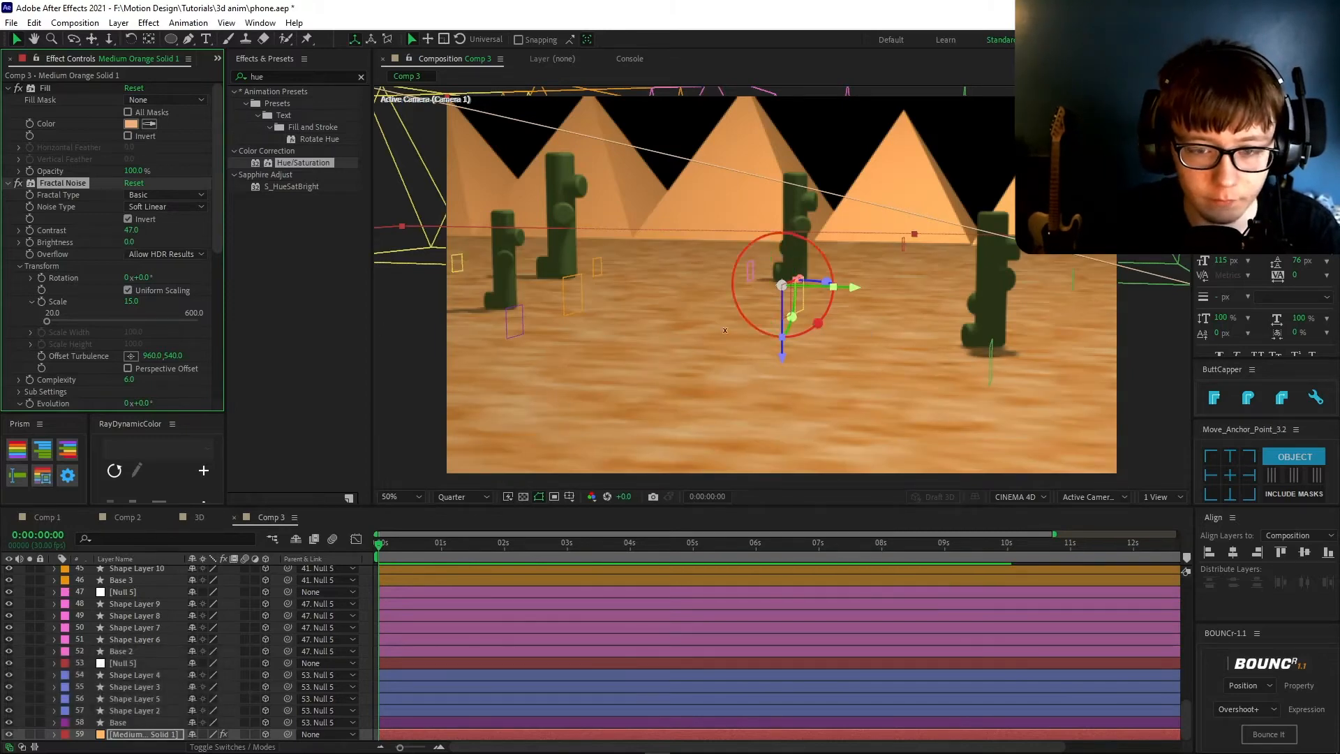
- Switch the composition preview to Full resolution and save the project
left_click(152, 280)
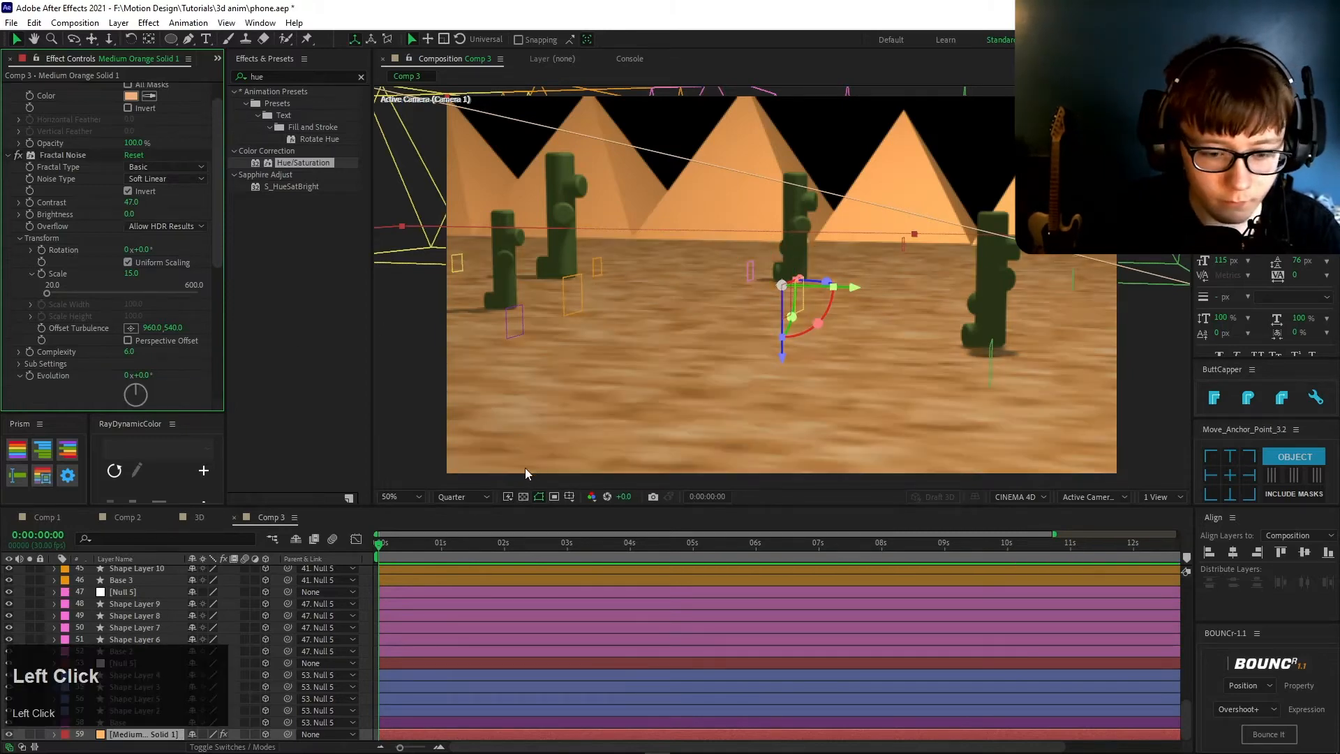
left_click(461, 496)
left_click(459, 530)
key("ctrl+s")
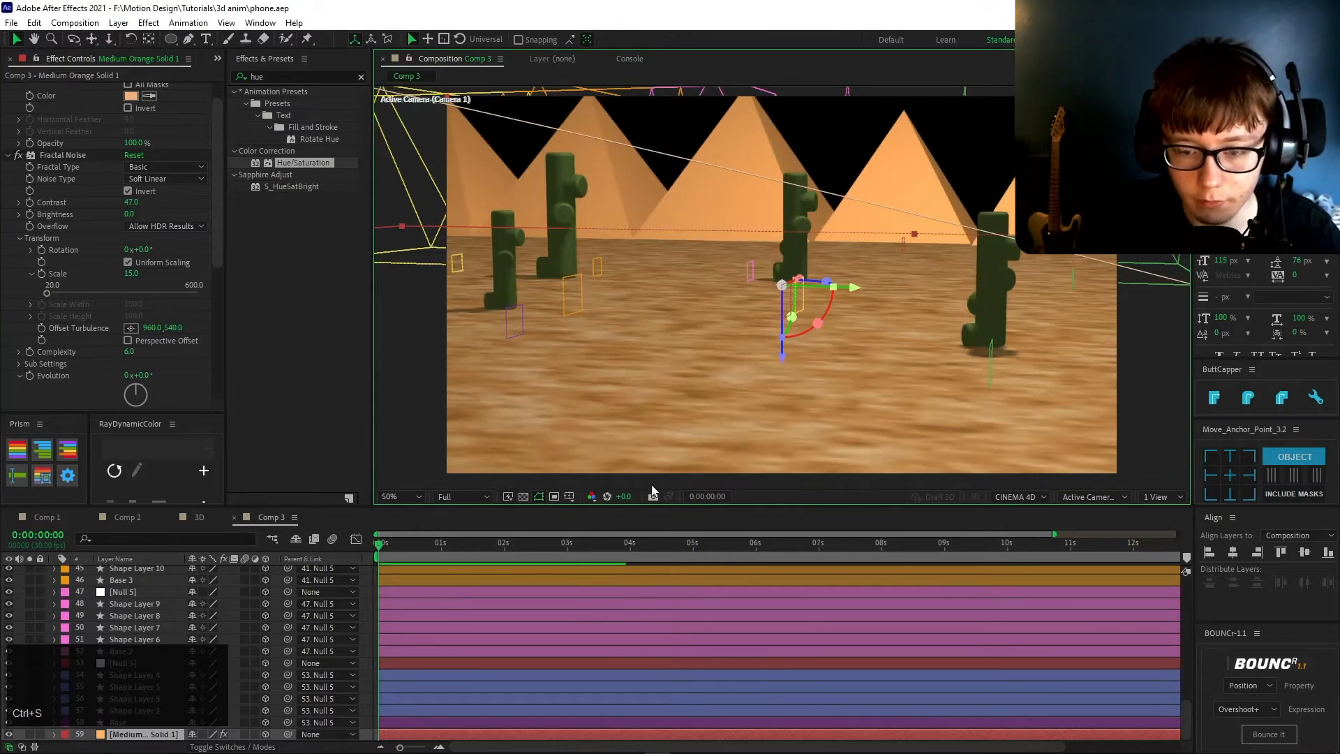
- Set the ground's Fractal Noise scale to 5 and its complexity to 15
left_click(126, 279)
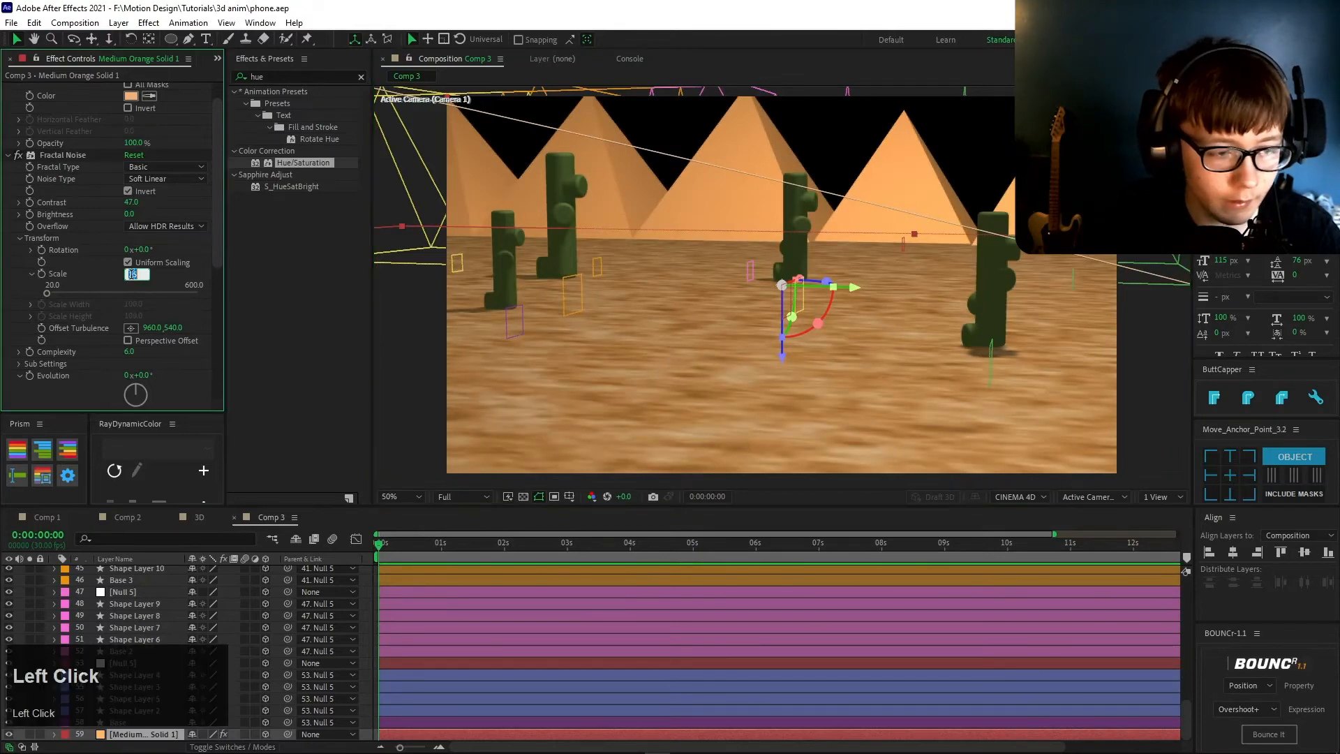
type("18")
type("5")
key("Return")
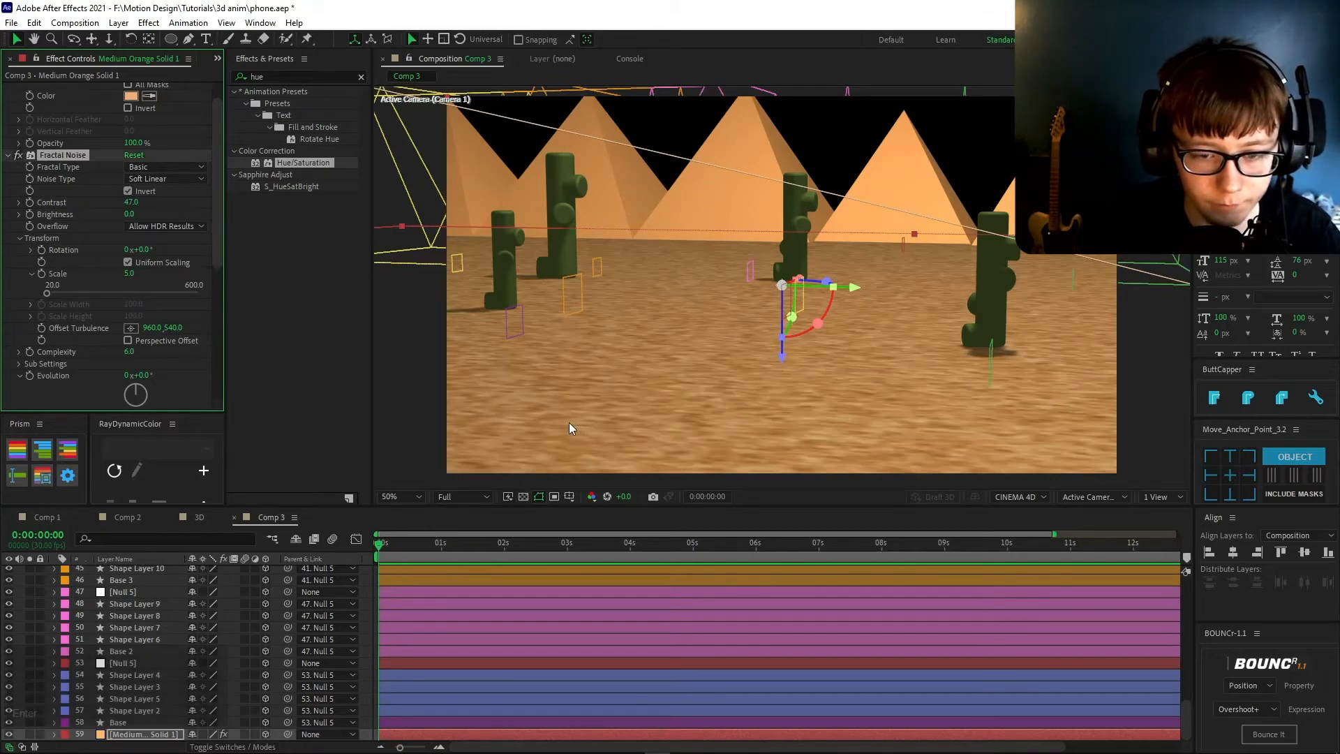
left_click(88, 405)
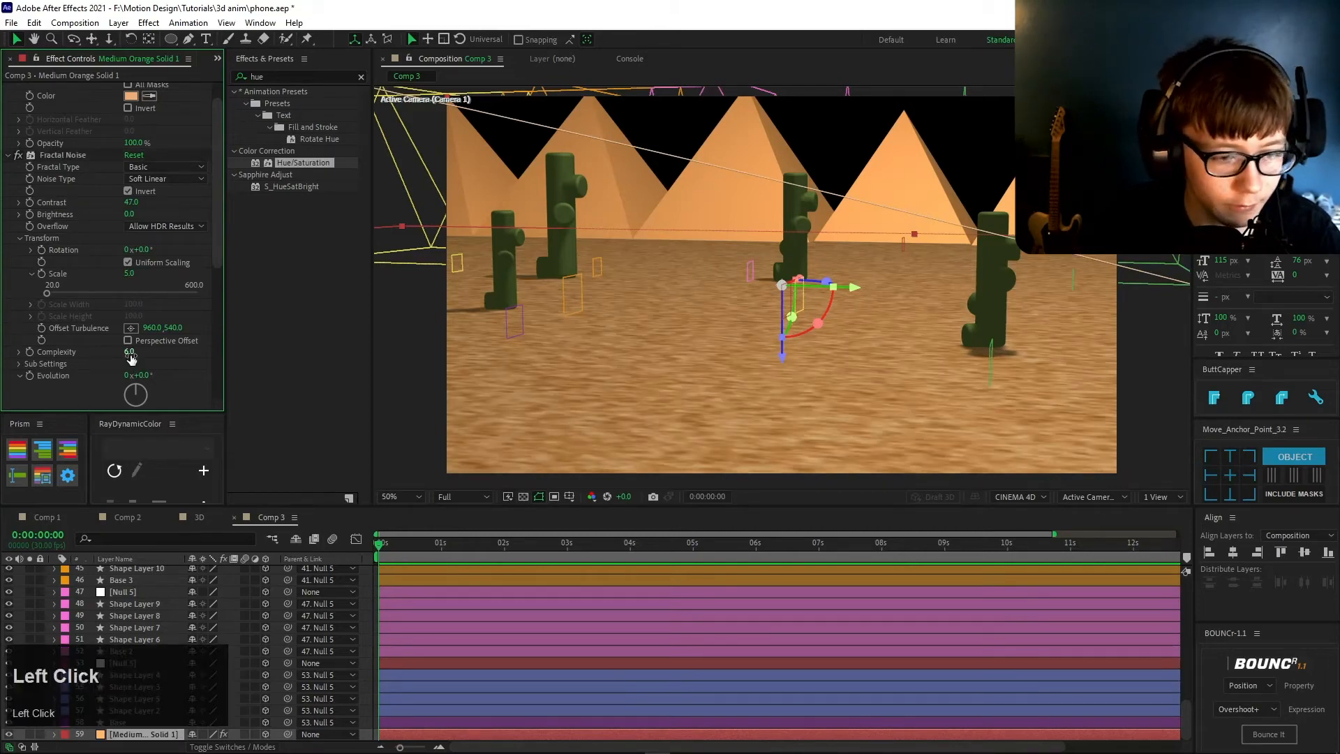
left_click_drag(130, 354, 172, 364)
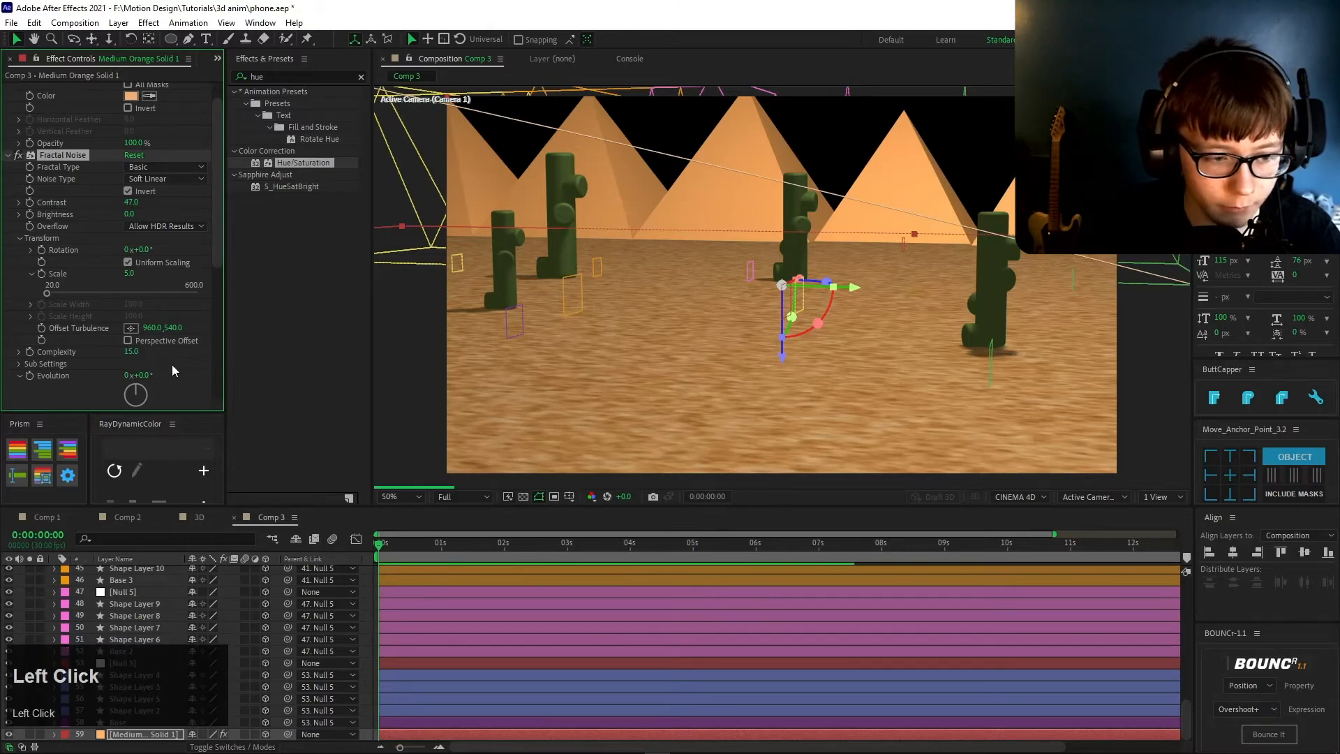
- Lower the noise scale to 4, try the Turbulent Smooth and Dynamic fractal types, and settle on Rocky
left_click(166, 167)
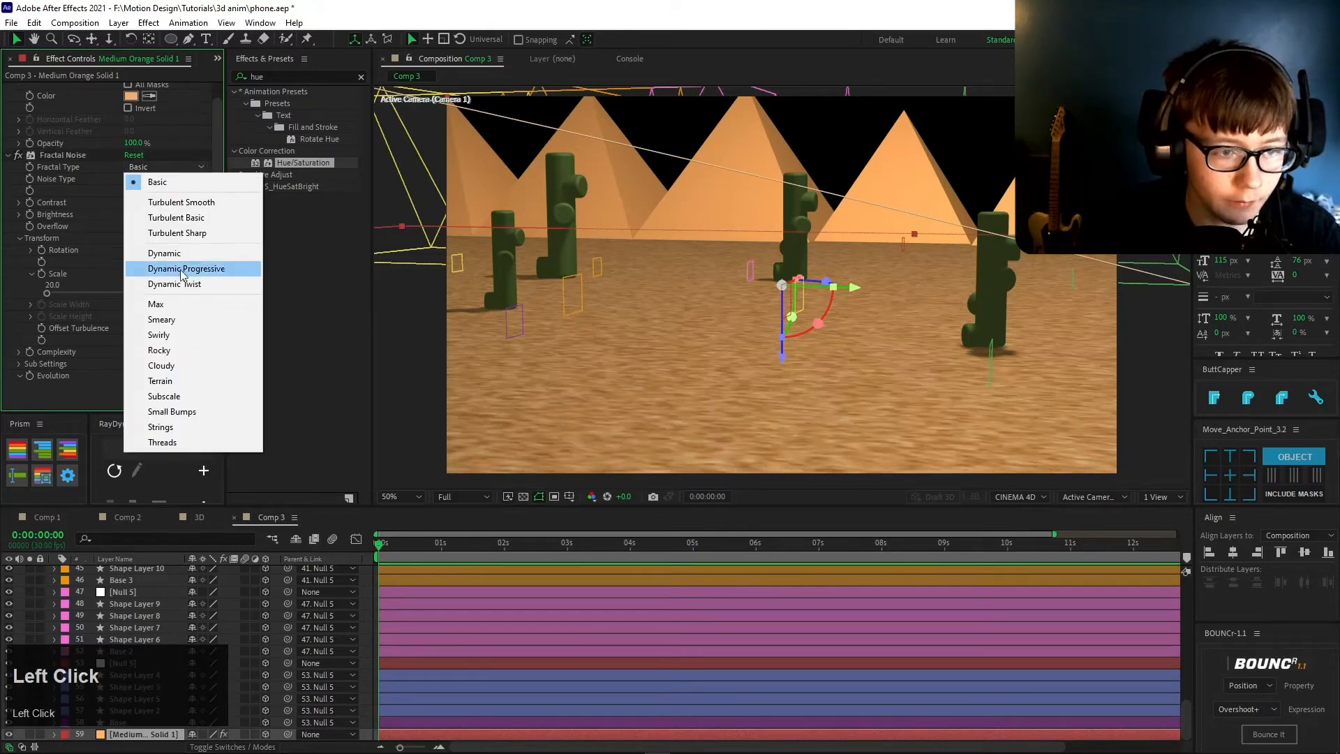
left_click(187, 204)
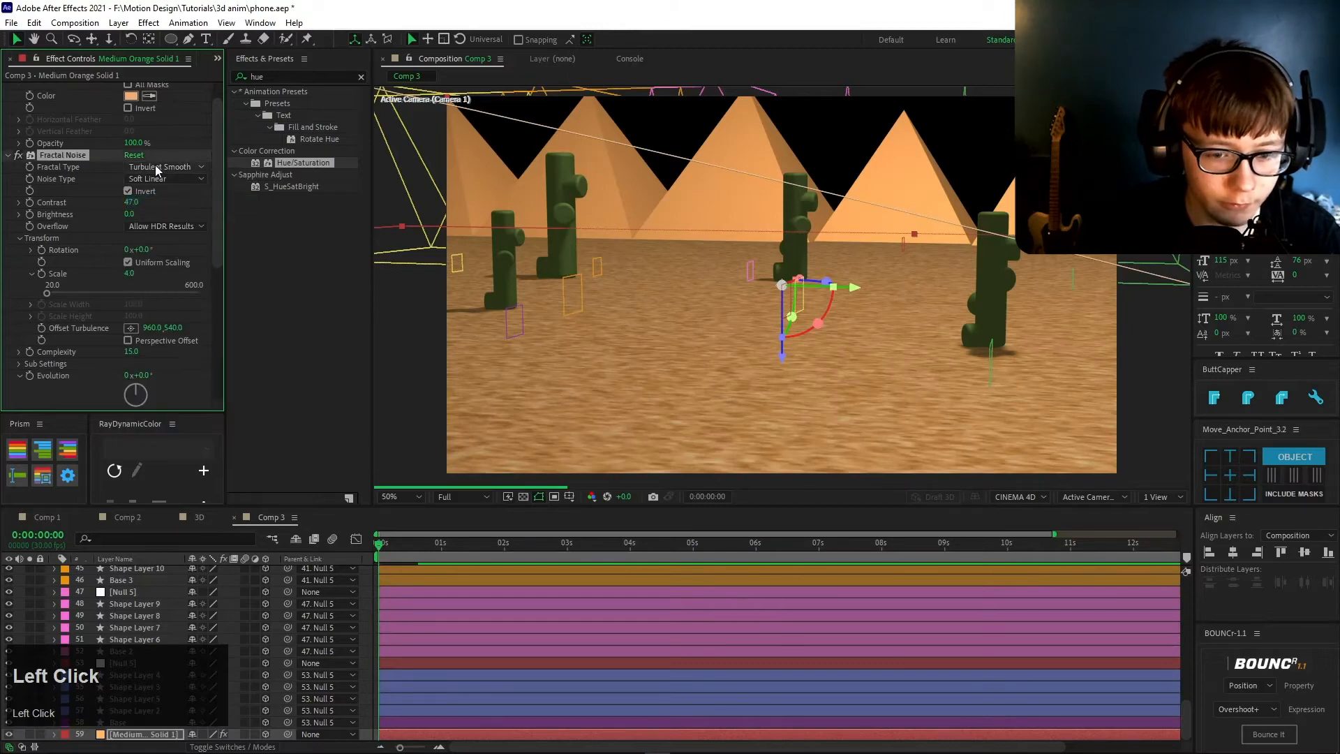
left_click(161, 169)
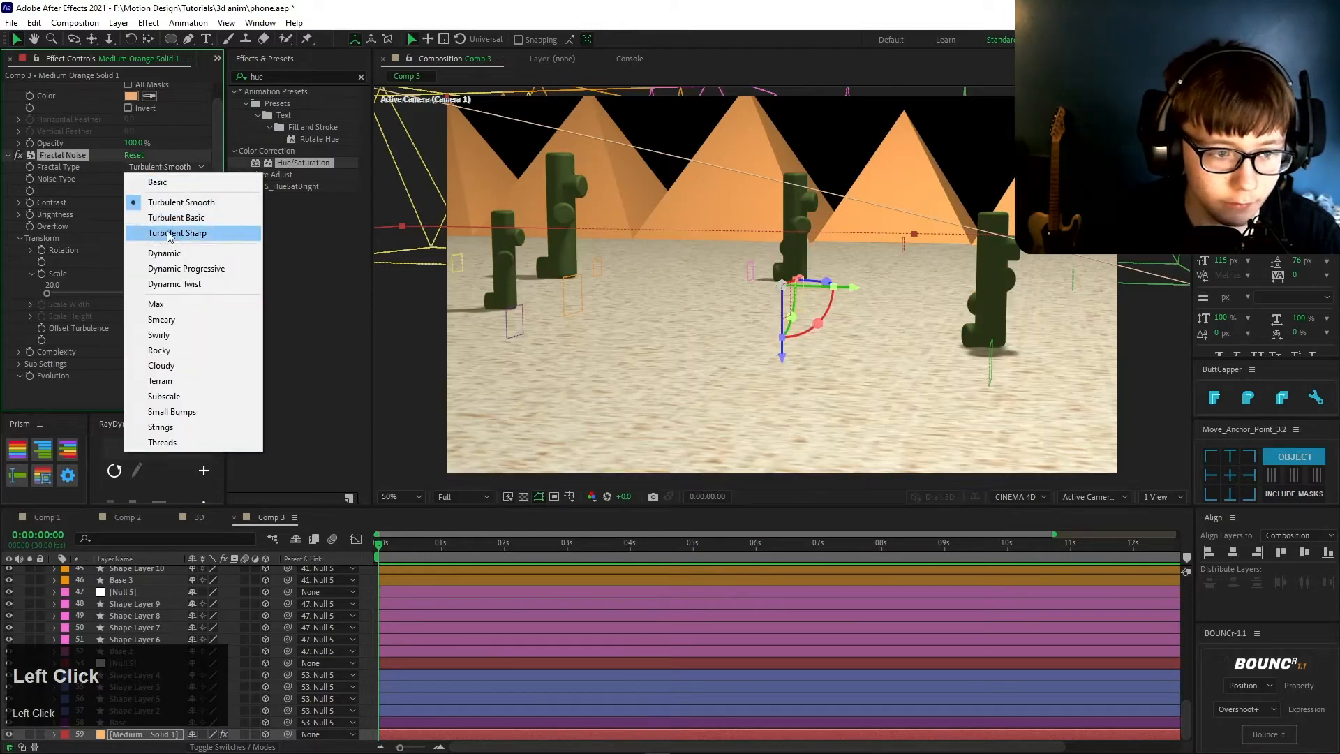
left_click(157, 254)
left_click(166, 167)
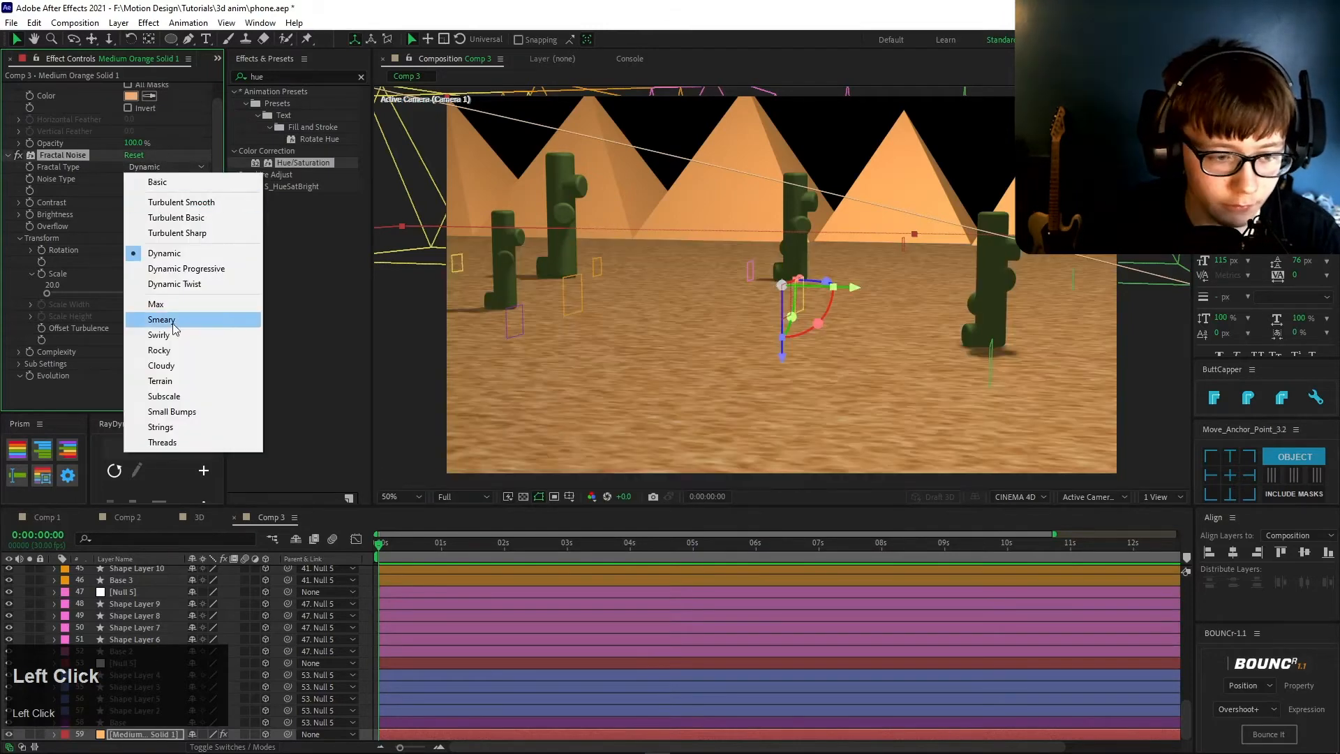
left_click(174, 349)
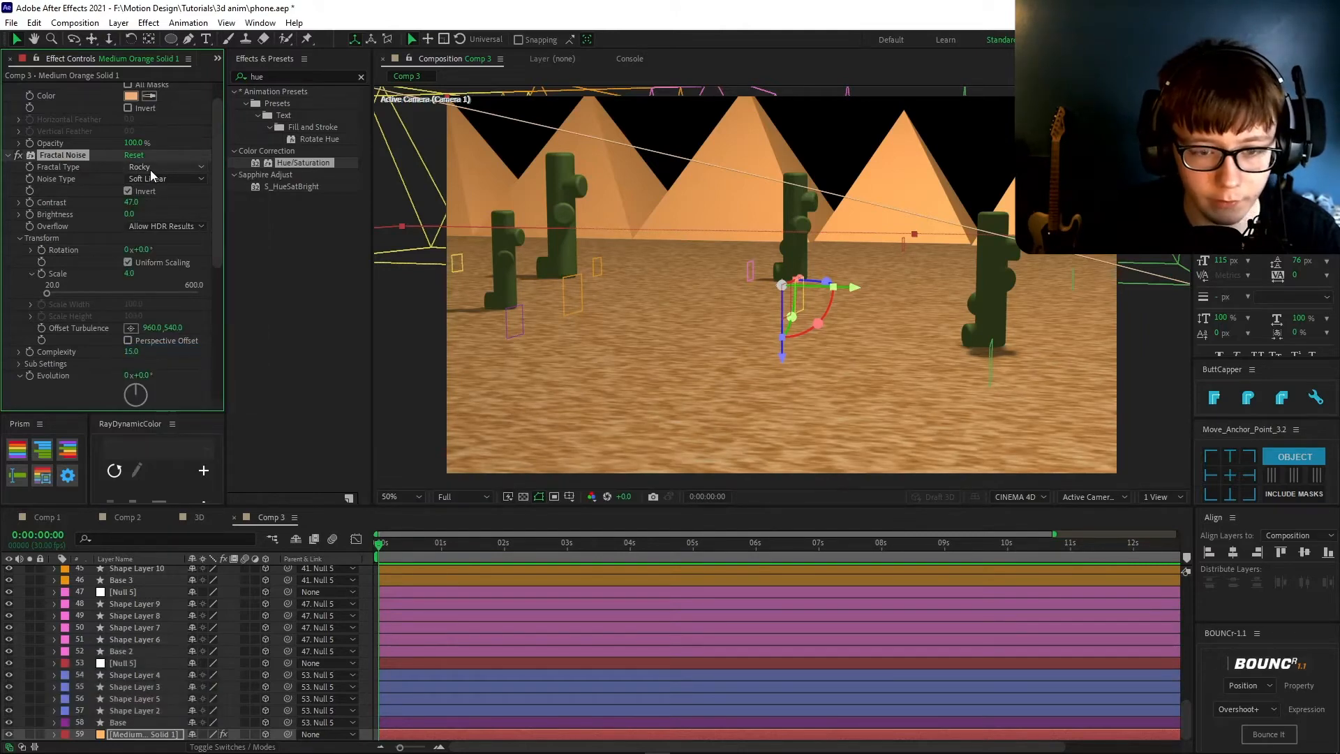
- Soften the ground texture by setting the Fractal Noise contrast to 25
left_click_drag(132, 202, 119, 201)
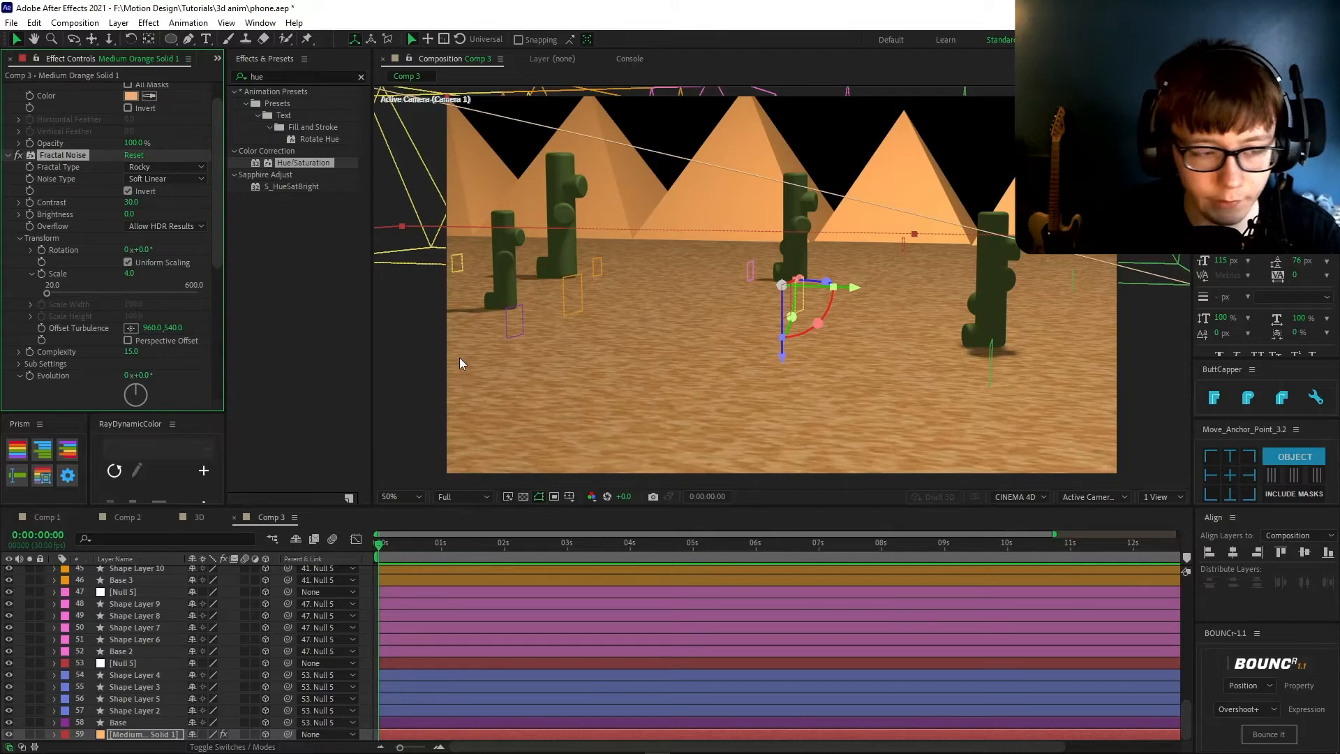
left_click(130, 202)
type("25")
left_click(176, 212)
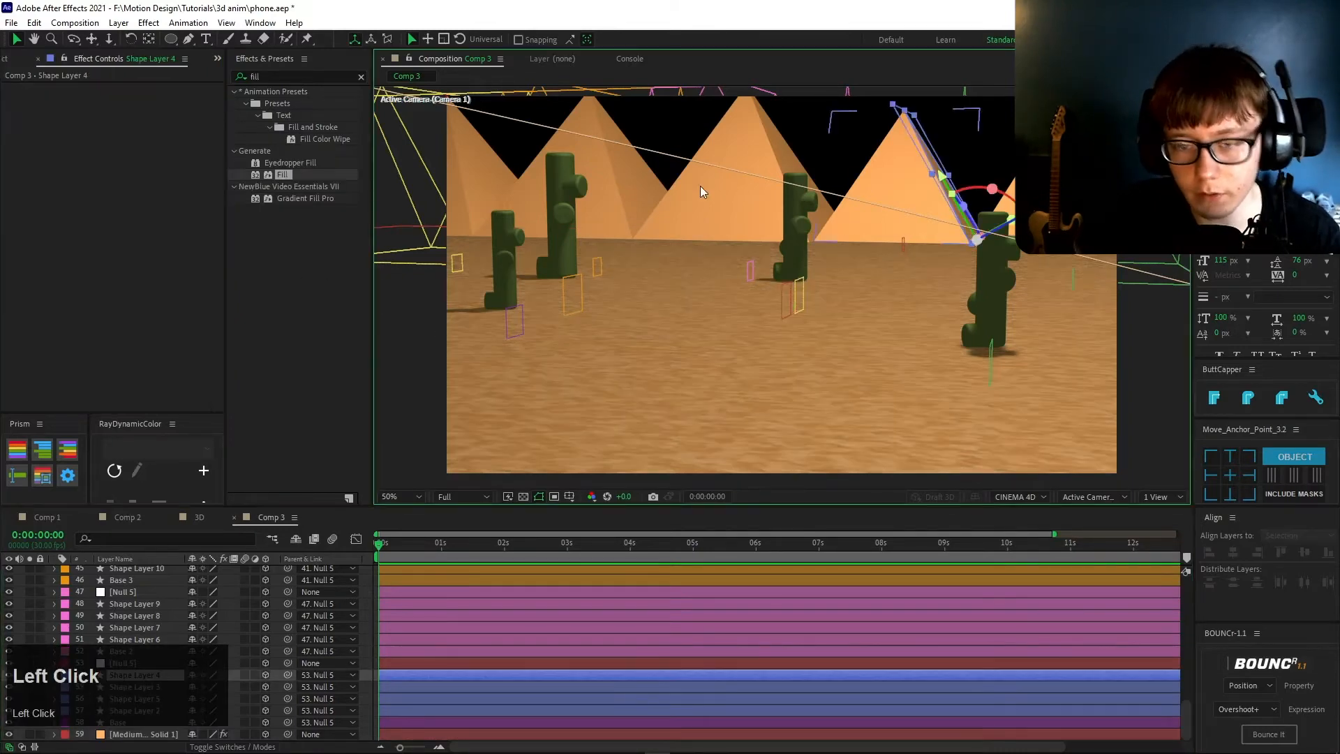
left_click(699, 185)
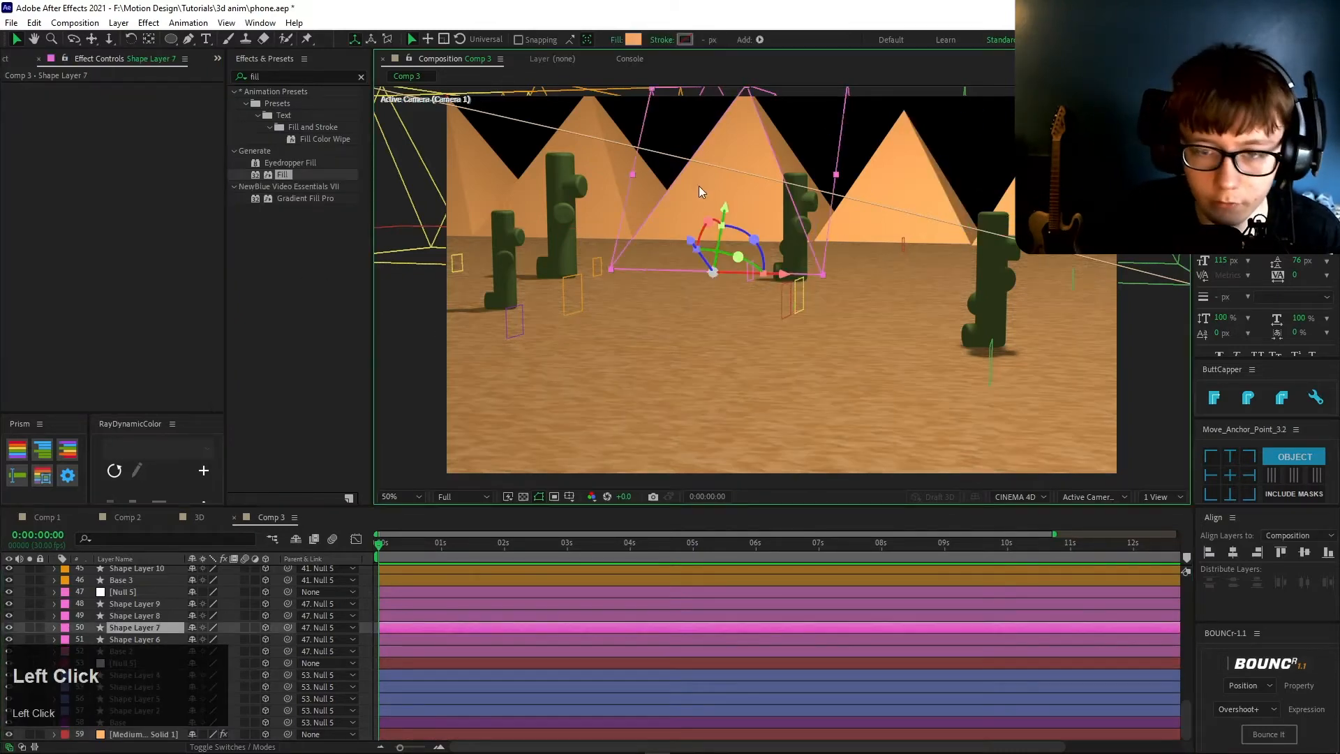
left_click(593, 191)
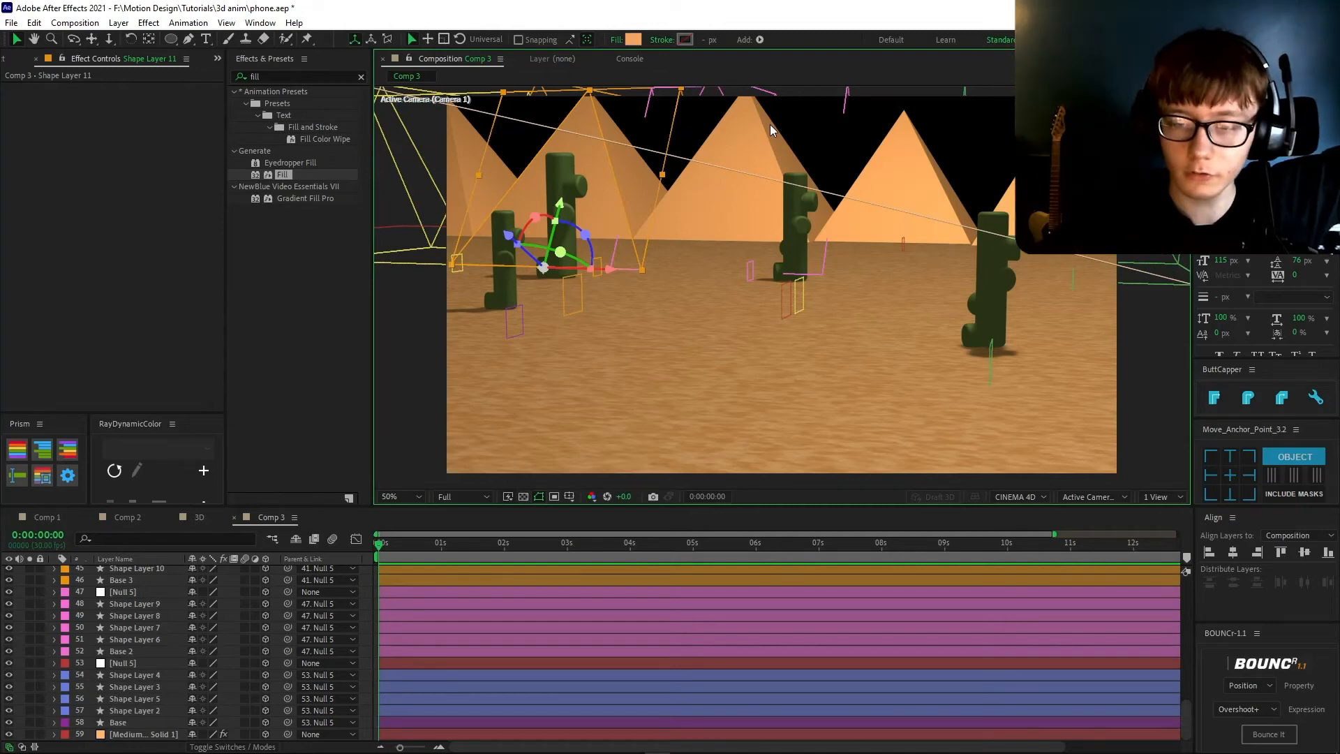
left_click(1011, 249)
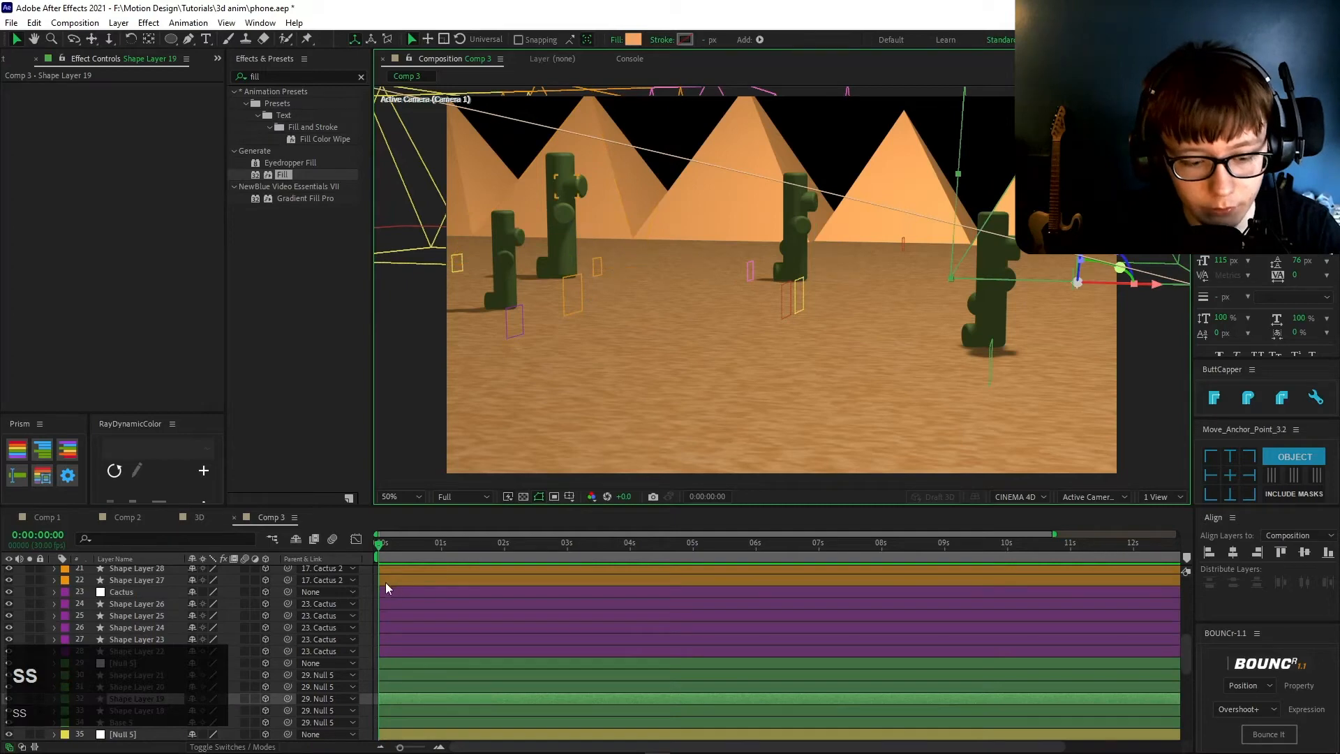
left_click(360, 586)
- Return to the first layers of the composition and lower the preview resolution to Quarter
scroll(360, 586, "up", 5)
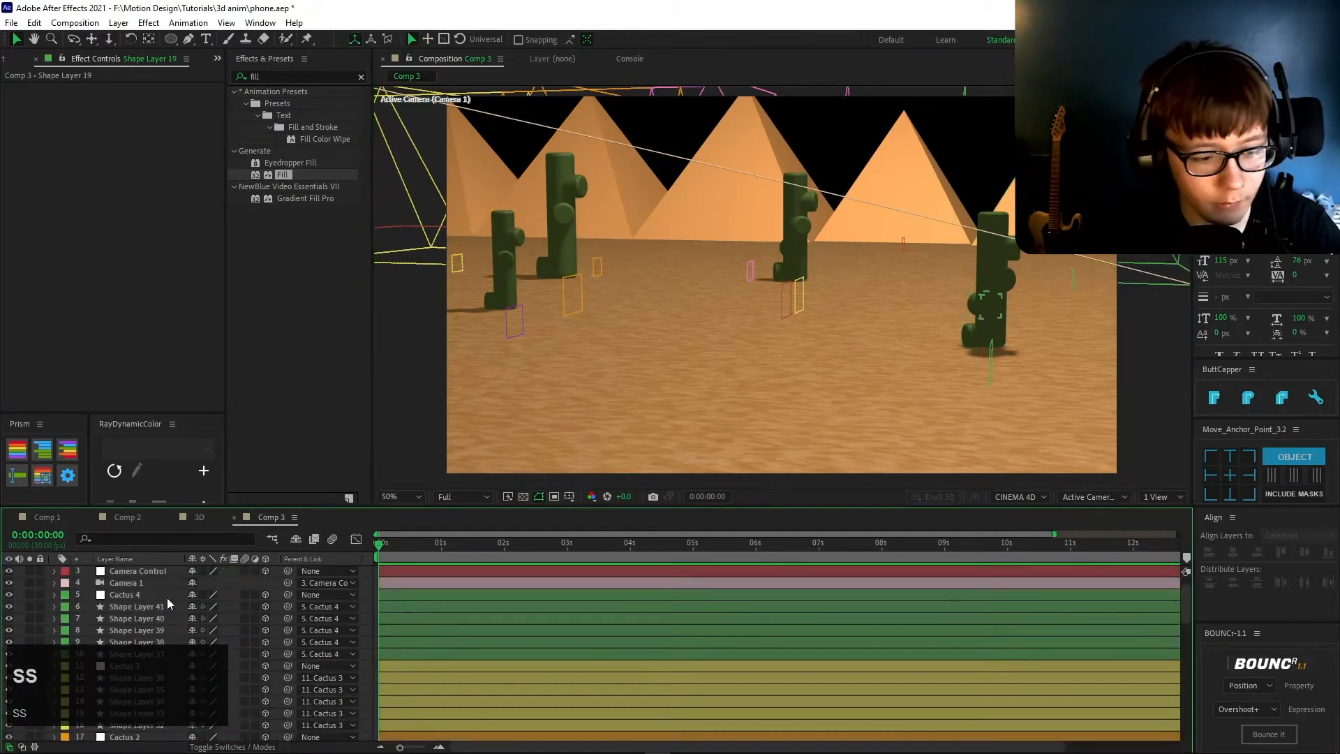
scroll(167, 604, "up", 1)
left_click(462, 496)
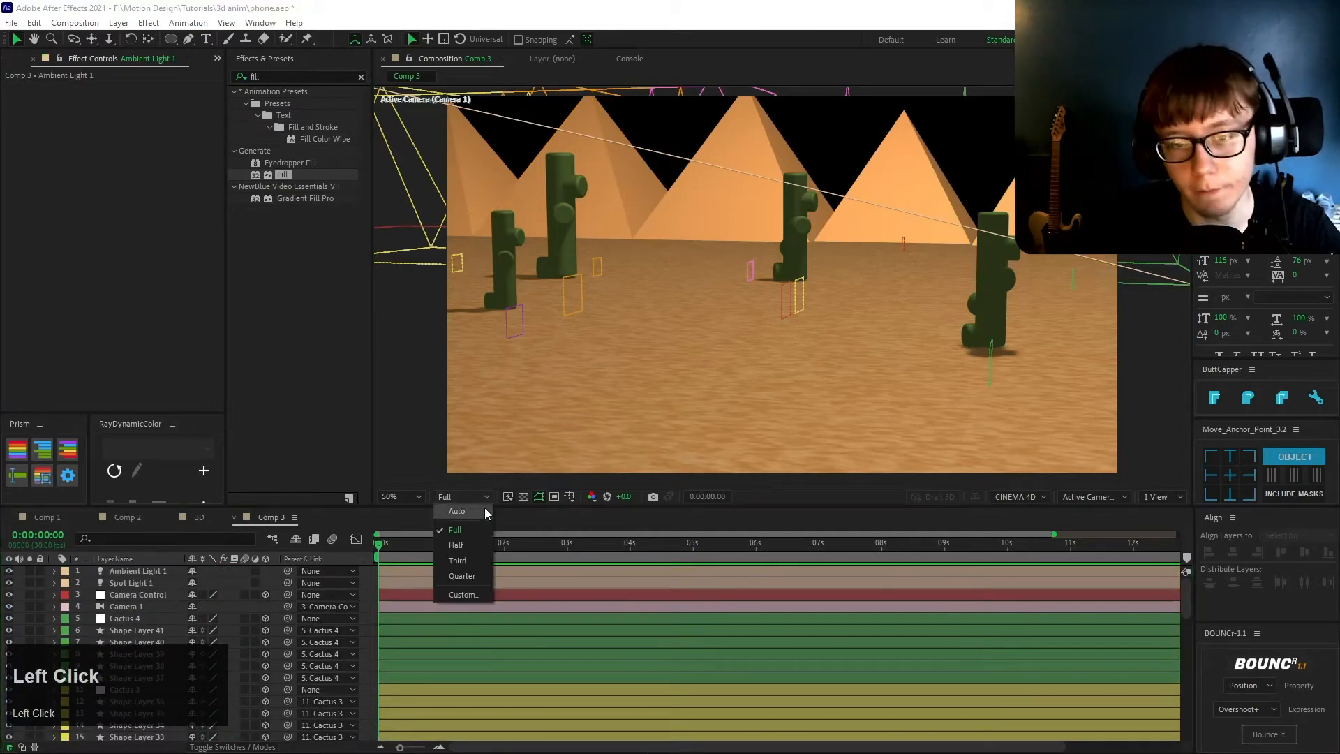
left_click(462, 575)
- Swing the camera around the scene by varying Camera Control's Y Rotation, and reset it to 0°
left_click(138, 595)
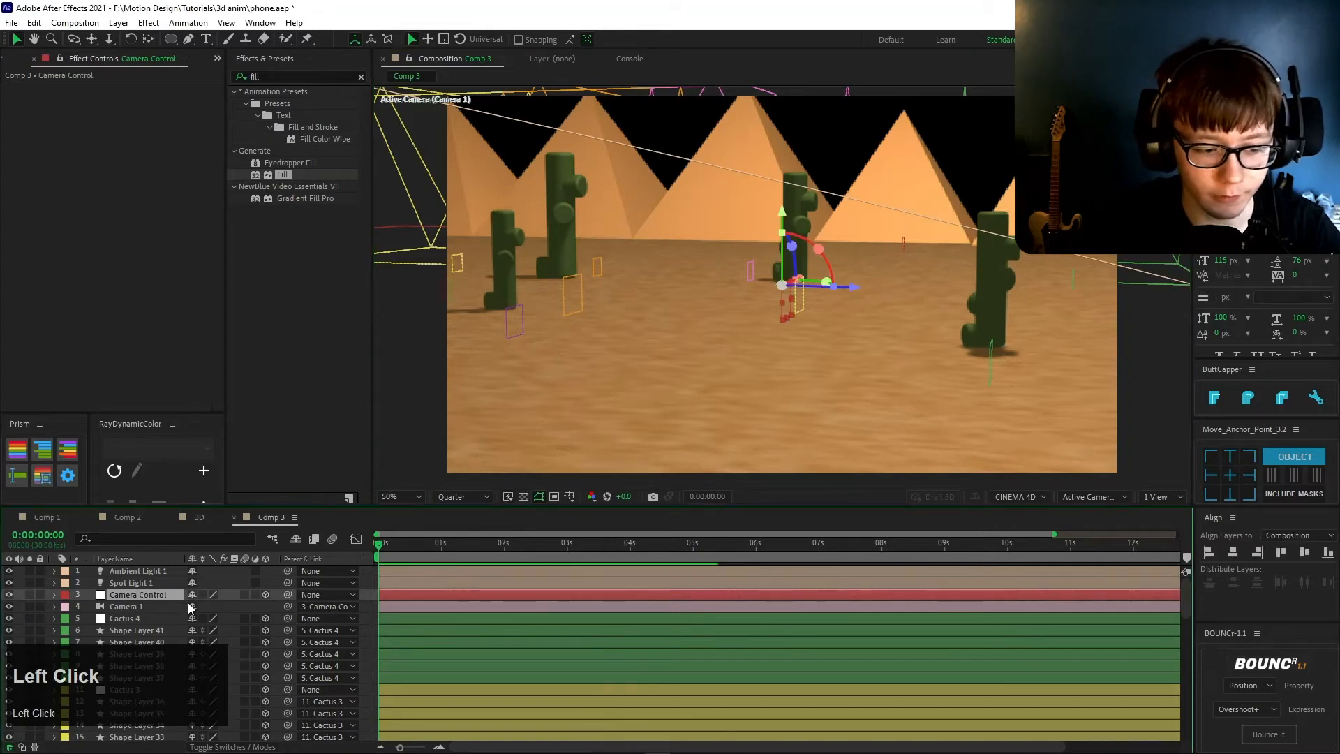
key("r")
left_click_drag(202, 630, 291, 630)
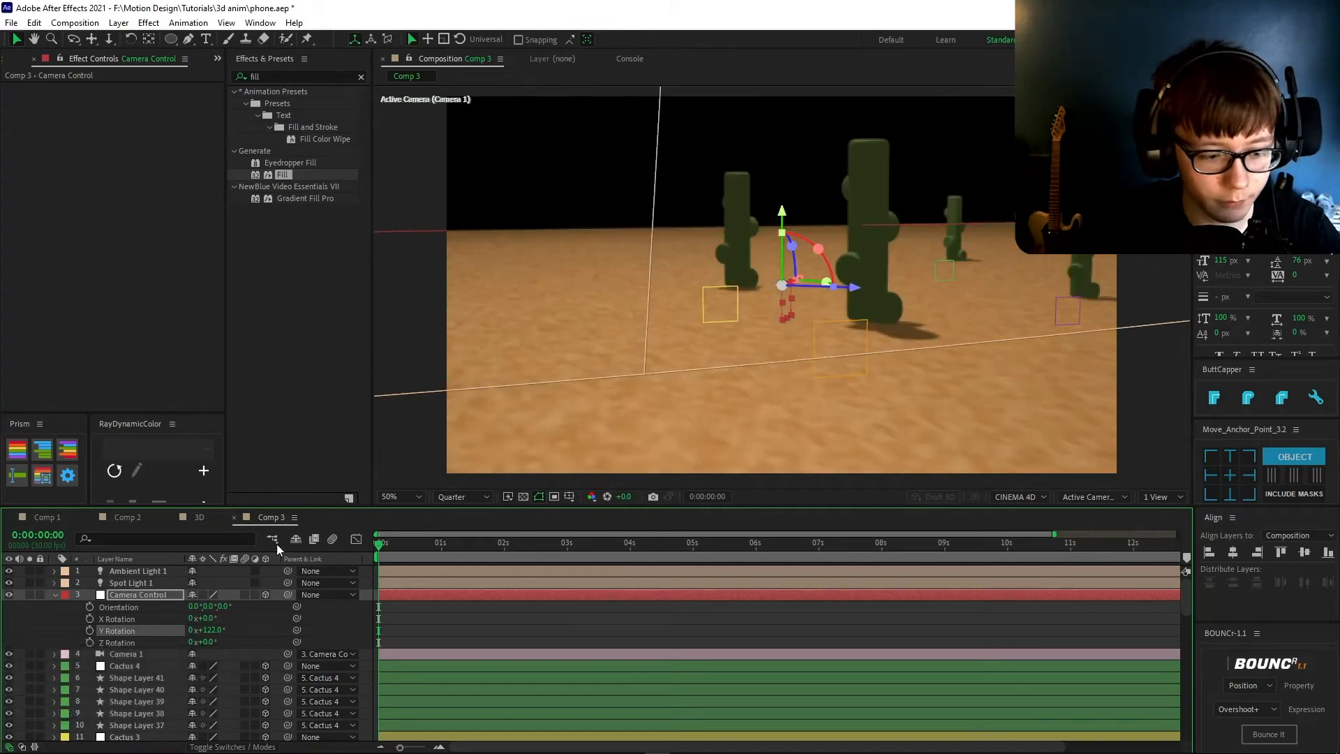
left_click_drag(207, 631, 329, 604)
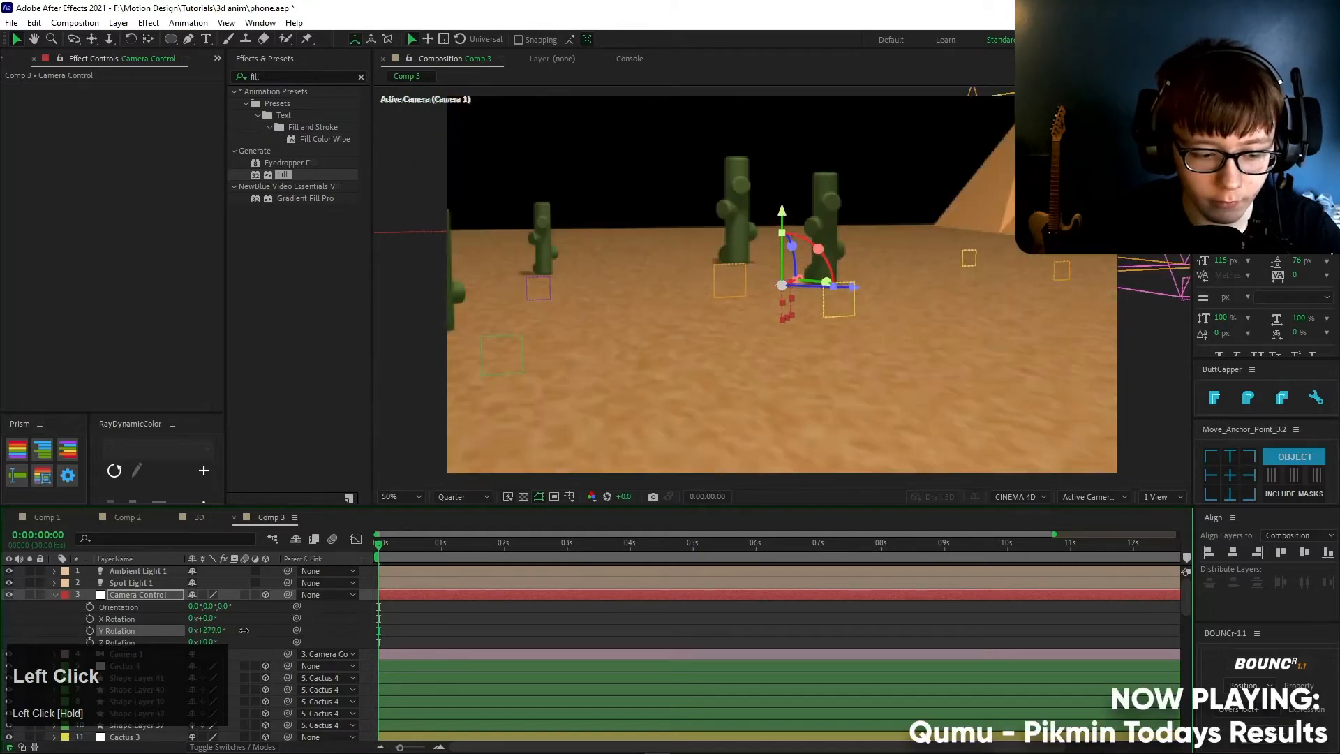
left_click(213, 631)
type("0")
key("Return")
- Set Camera Control's Y Rotation to 20° and place a Scale keyframe at frame 24
left_click(213, 631)
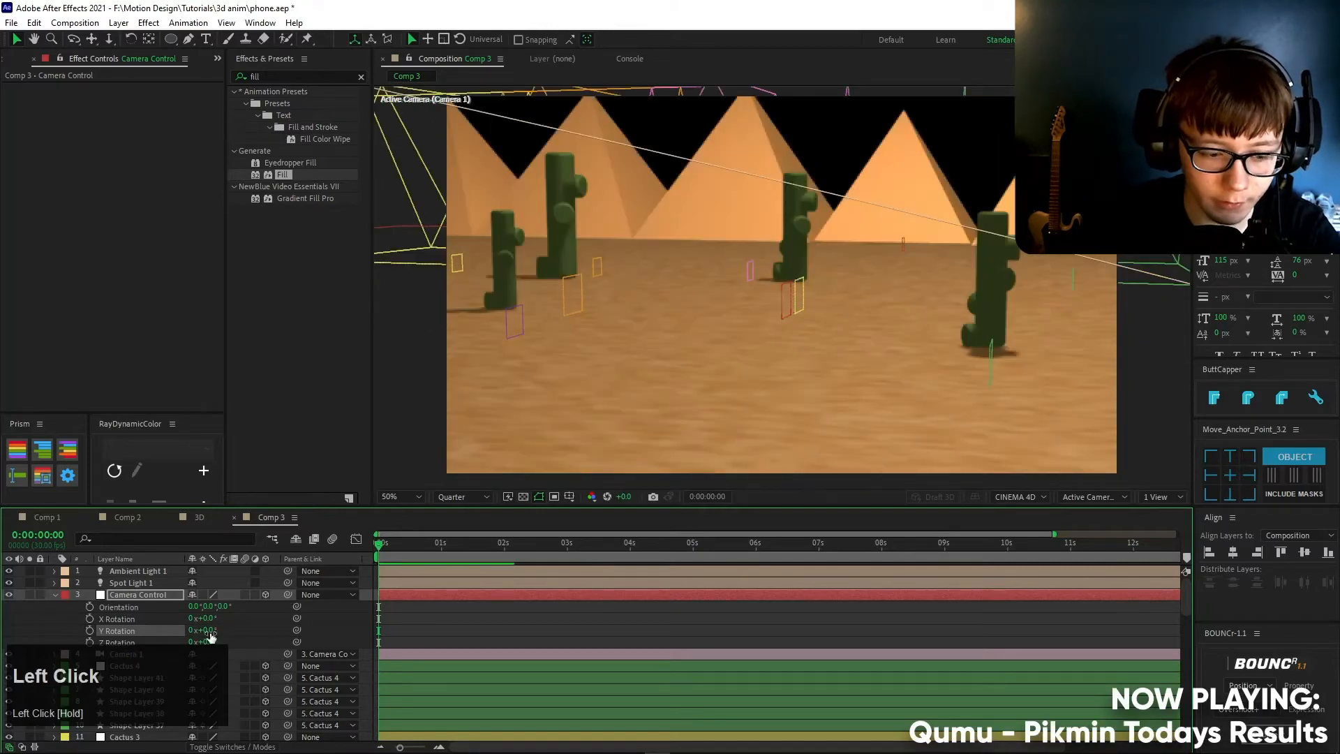
left_click_drag(210, 630, 231, 632)
key("shift+s")
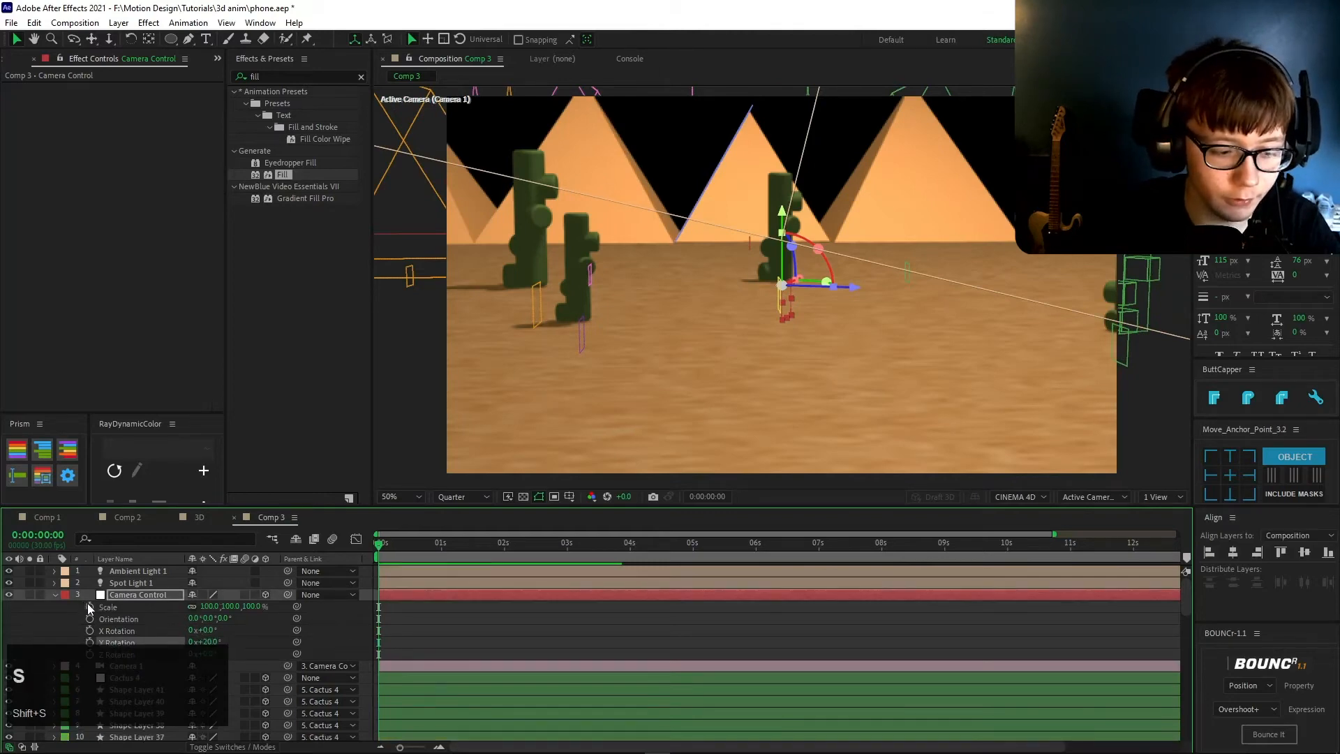
left_click(89, 606)
left_click_drag(378, 606, 425, 609)
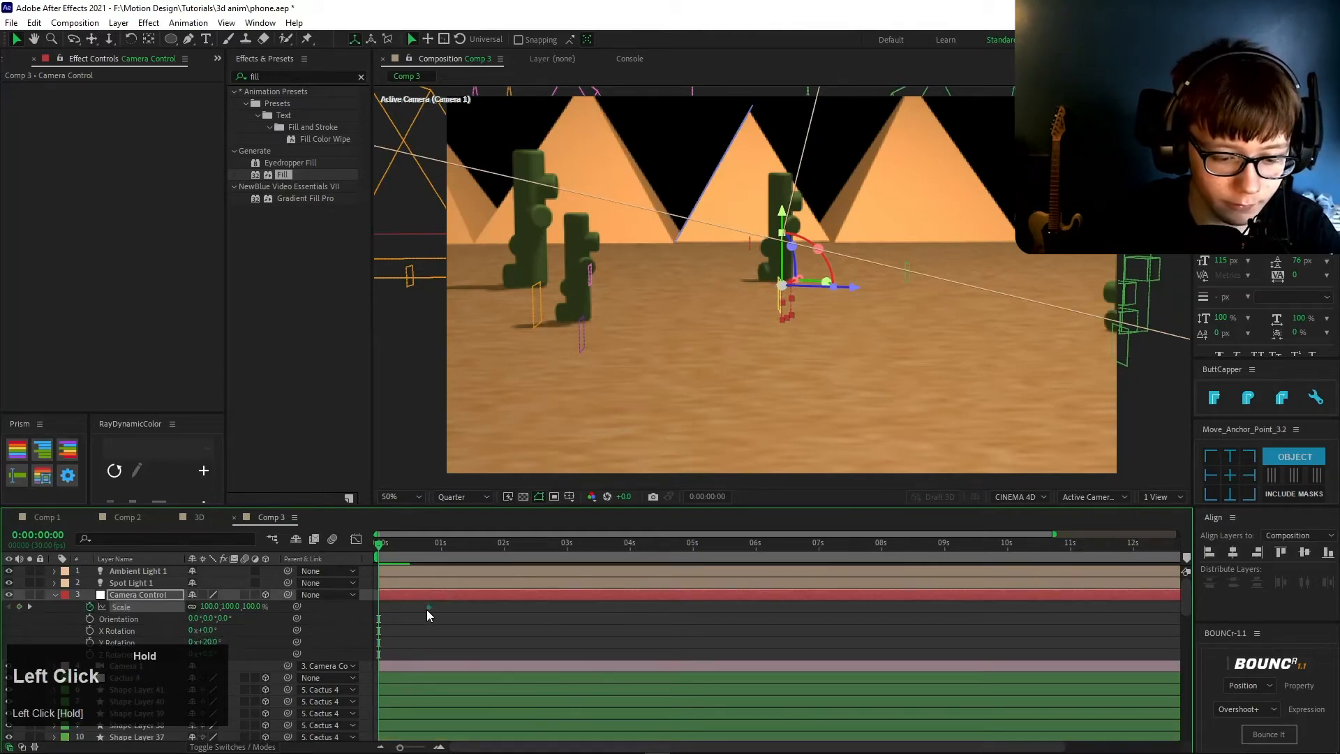
- Try a Camera Control scale of 135% at the start of the timeline, and settle on 70%
left_click(209, 605)
type("135")
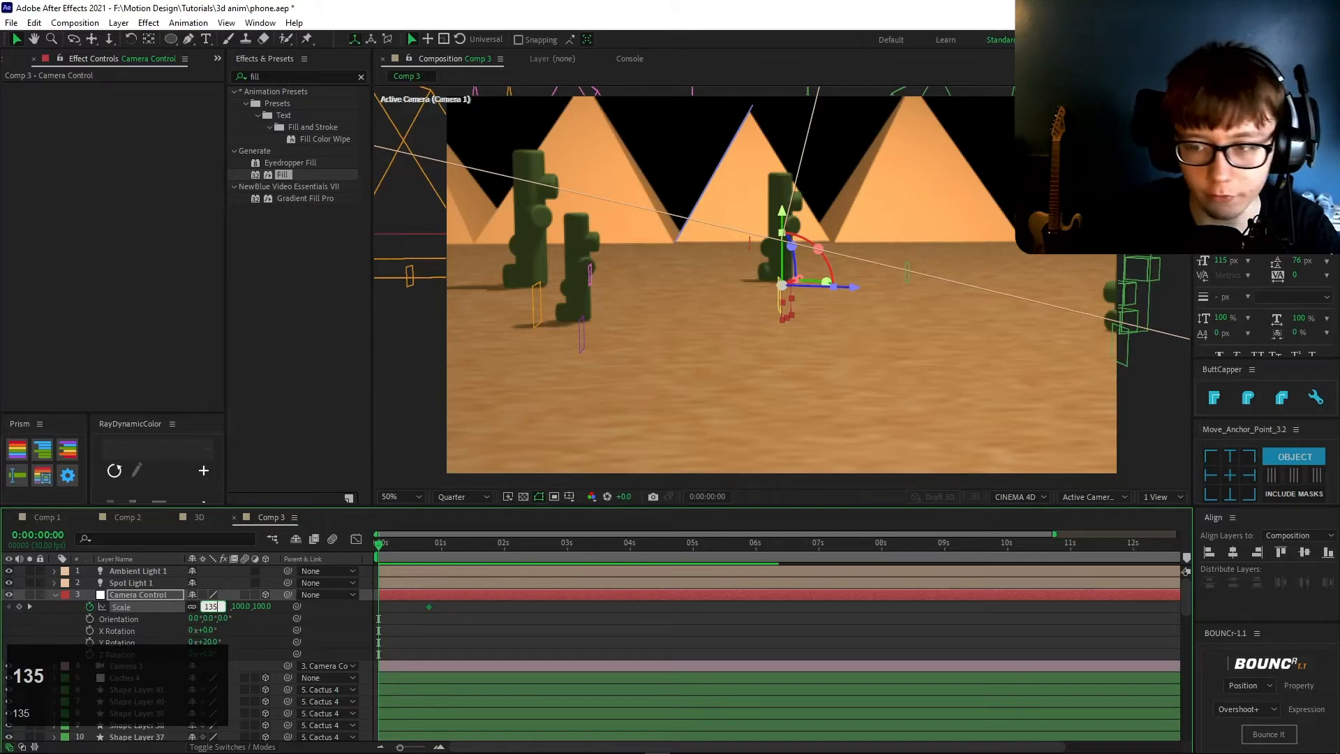
key("Return")
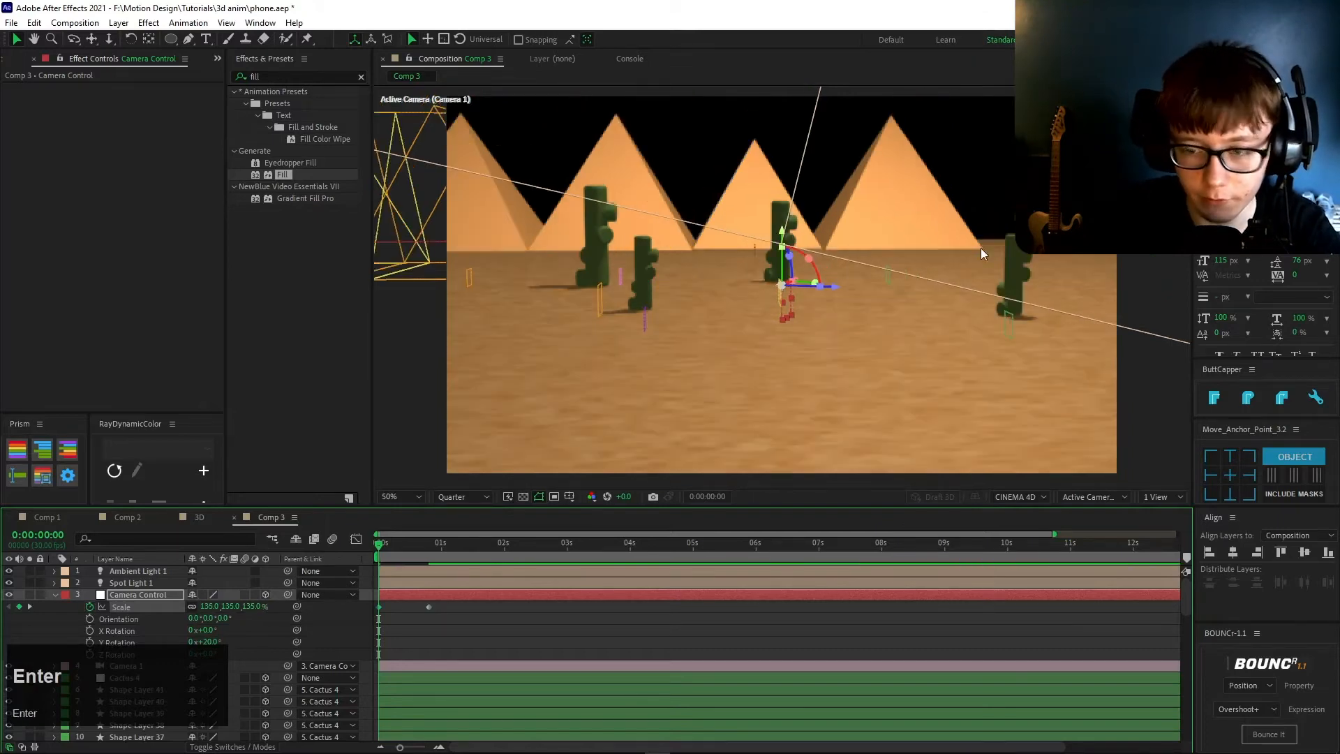
left_click(209, 606)
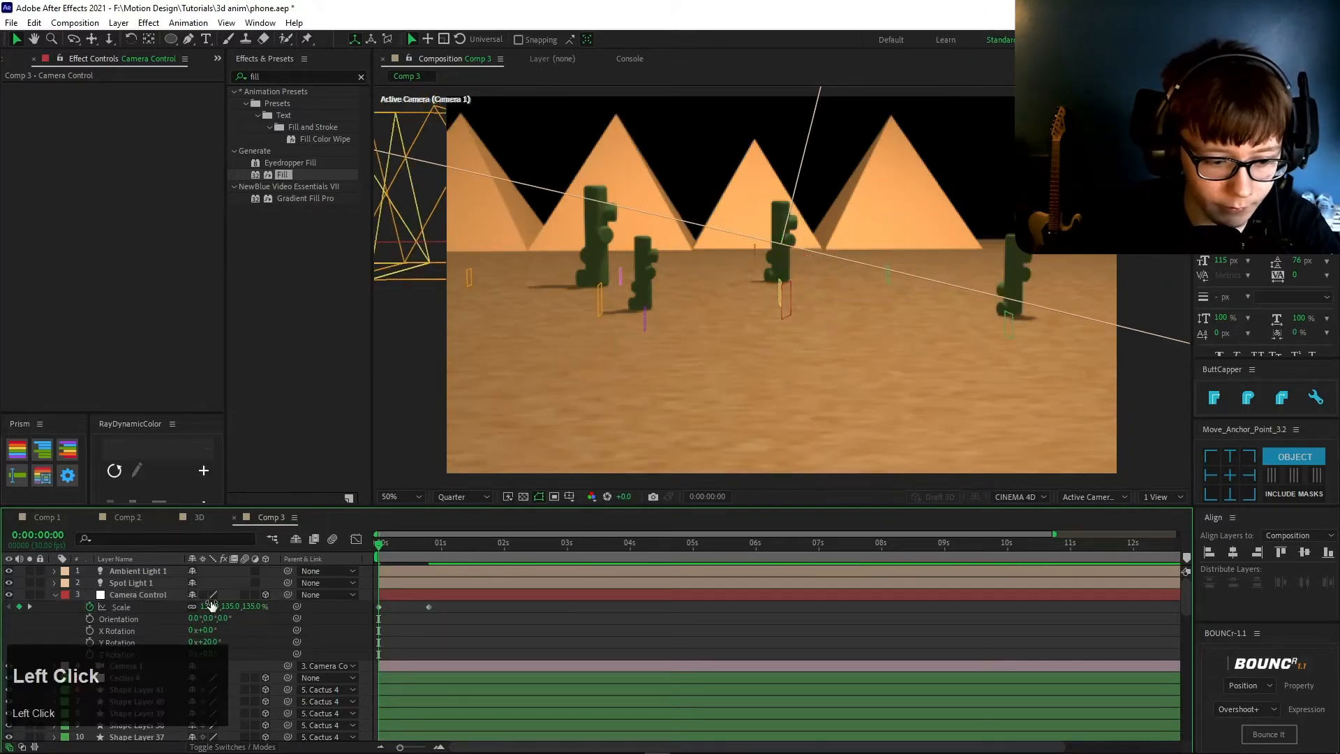
type("70")
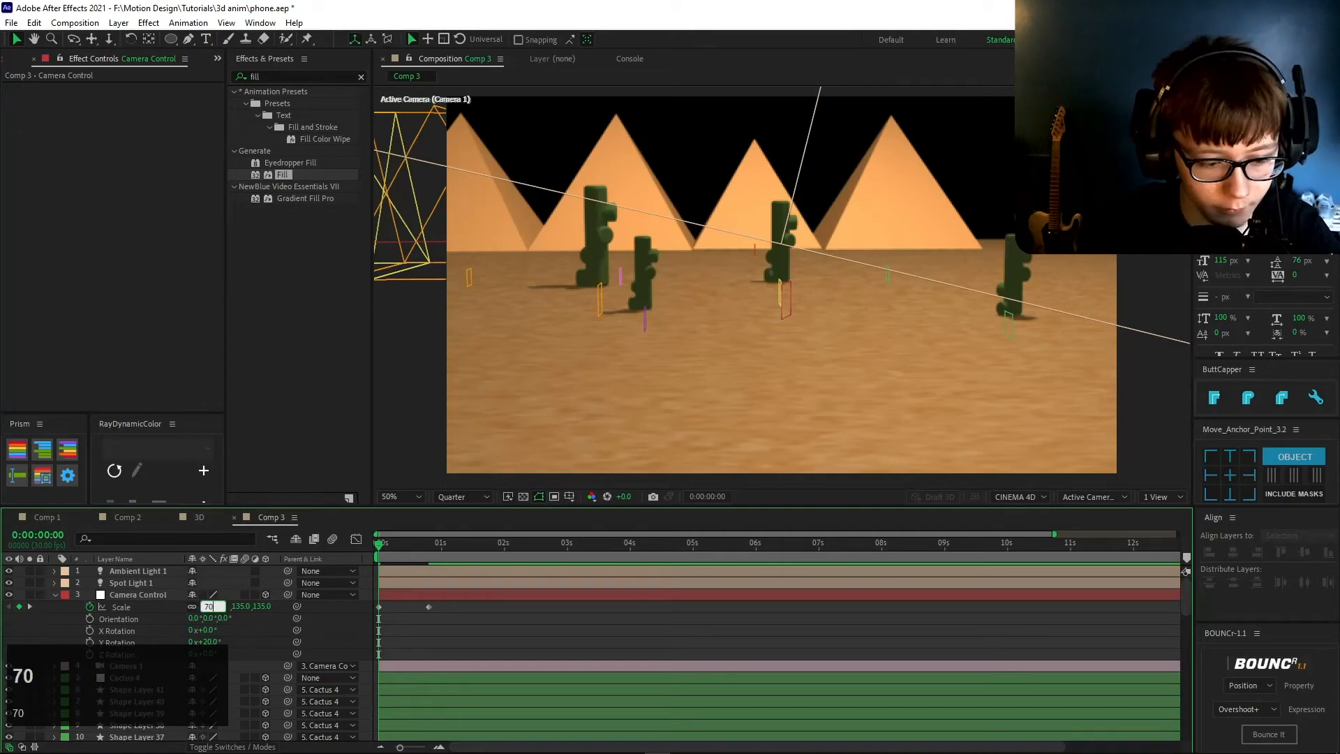
key("Return")
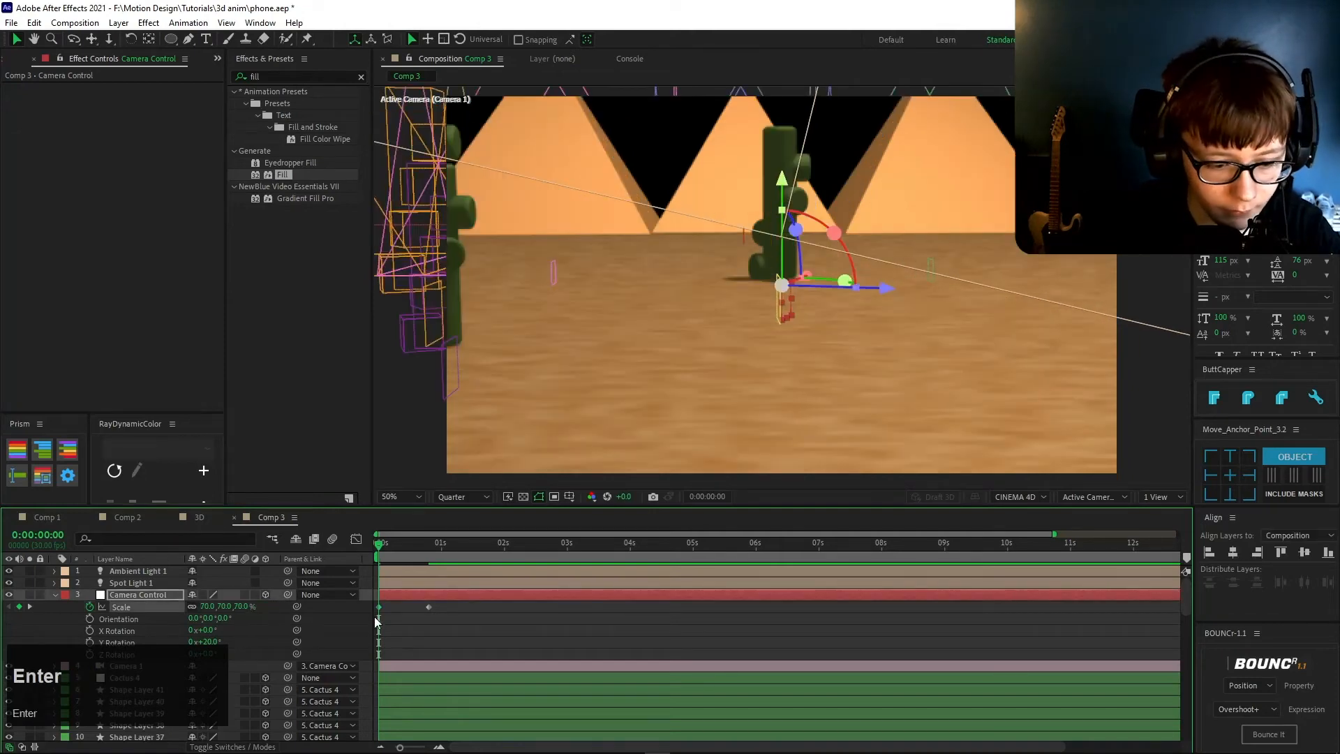
- Keyframe Camera Control's Y Rotation from 14° at the start to 0° at frame 24, and increase its Scale at frame 24
left_click_drag(206, 649, 205, 642)
left_click(210, 642)
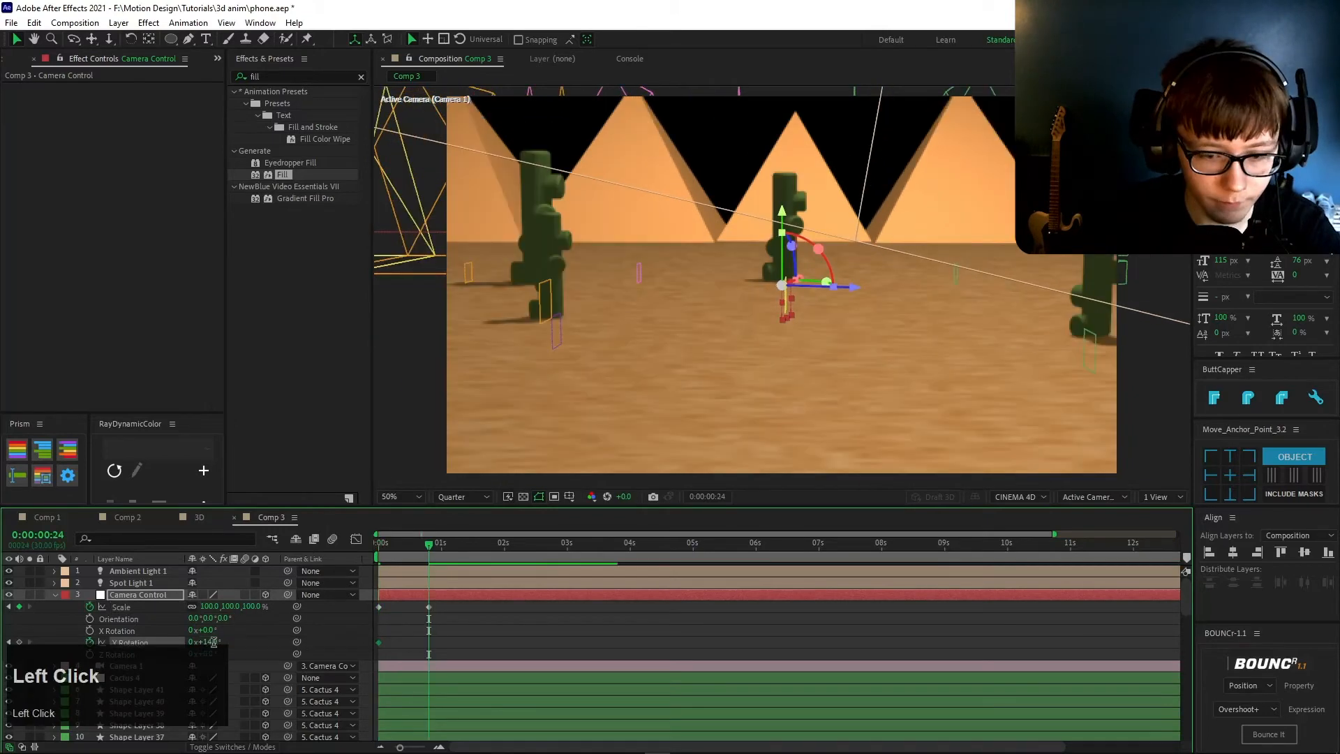
type("0")
key("Return")
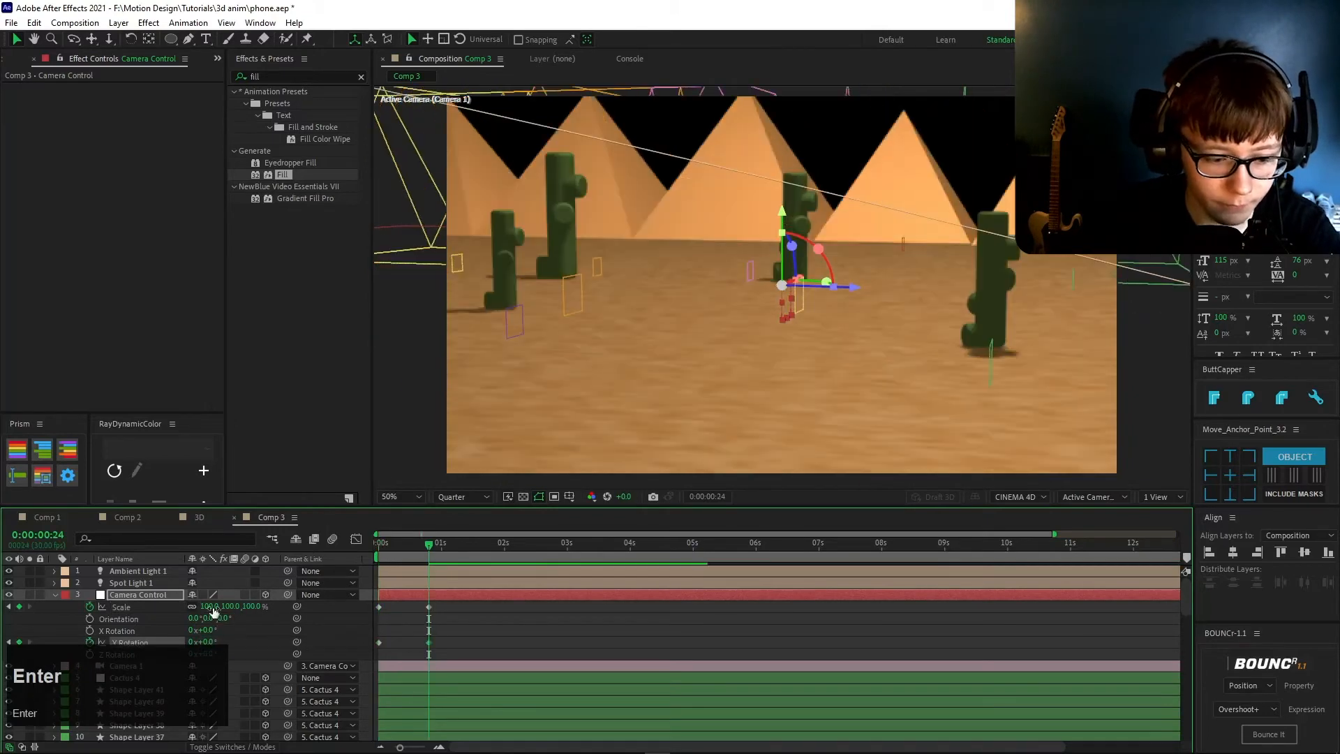
mouse_move(212, 607)
left_mouse_down()
mouse_move(243, 606)
mouse_move(206, 608)
left_mouse_up()
- Easy-ease Camera Control's Scale and Y Rotation keyframes and shape their speed curves to start fast and slow down gradually
left_click_drag(467, 652, 352, 574)
left_click_drag(395, 547, 359, 546)
key("F9")
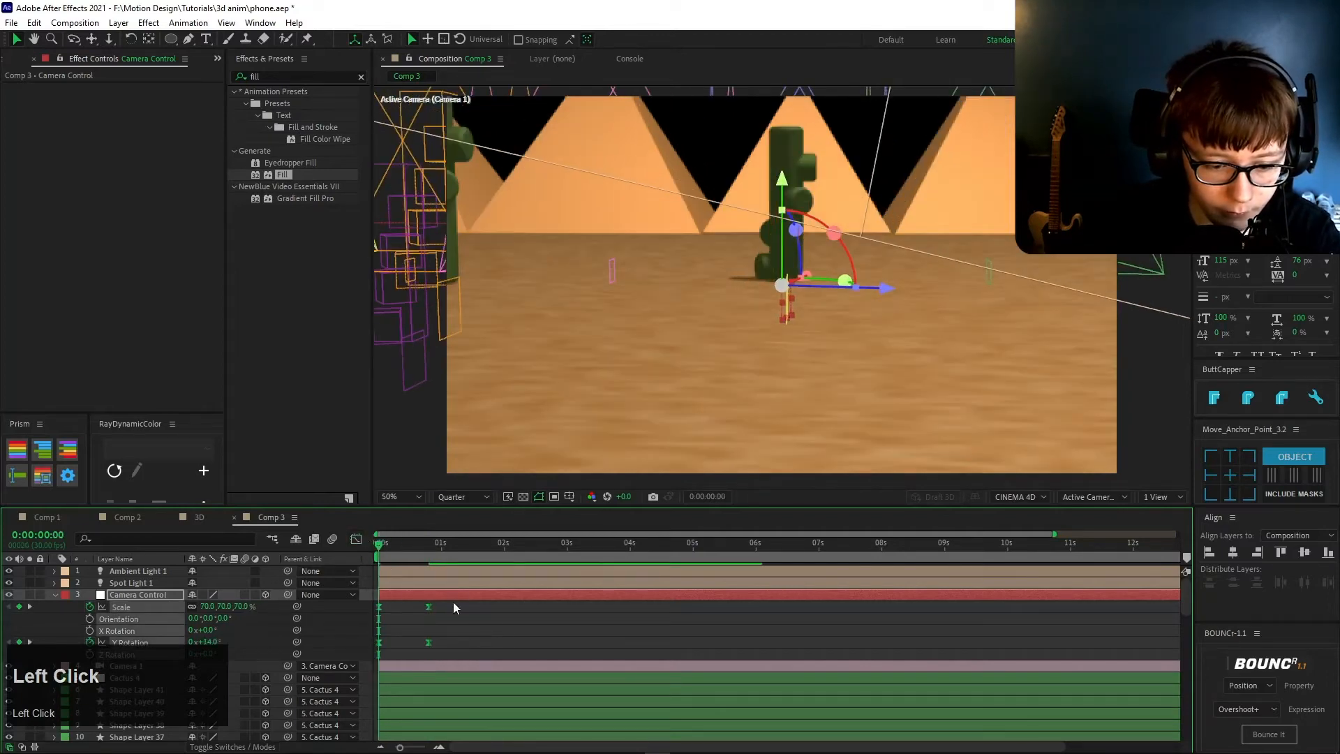
left_click_drag(499, 620, 316, 664)
left_click_drag(477, 650, 375, 607)
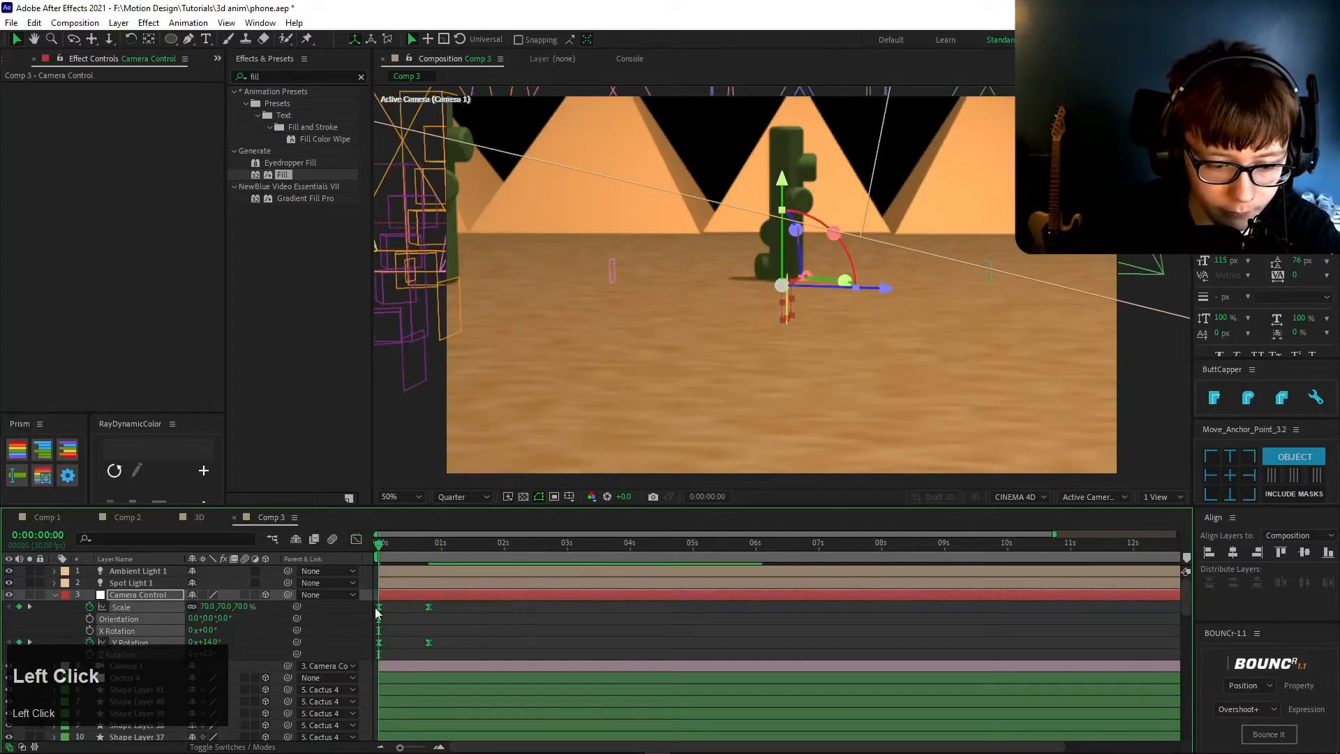
left_click(354, 540)
left_click_drag(420, 683, 396, 687)
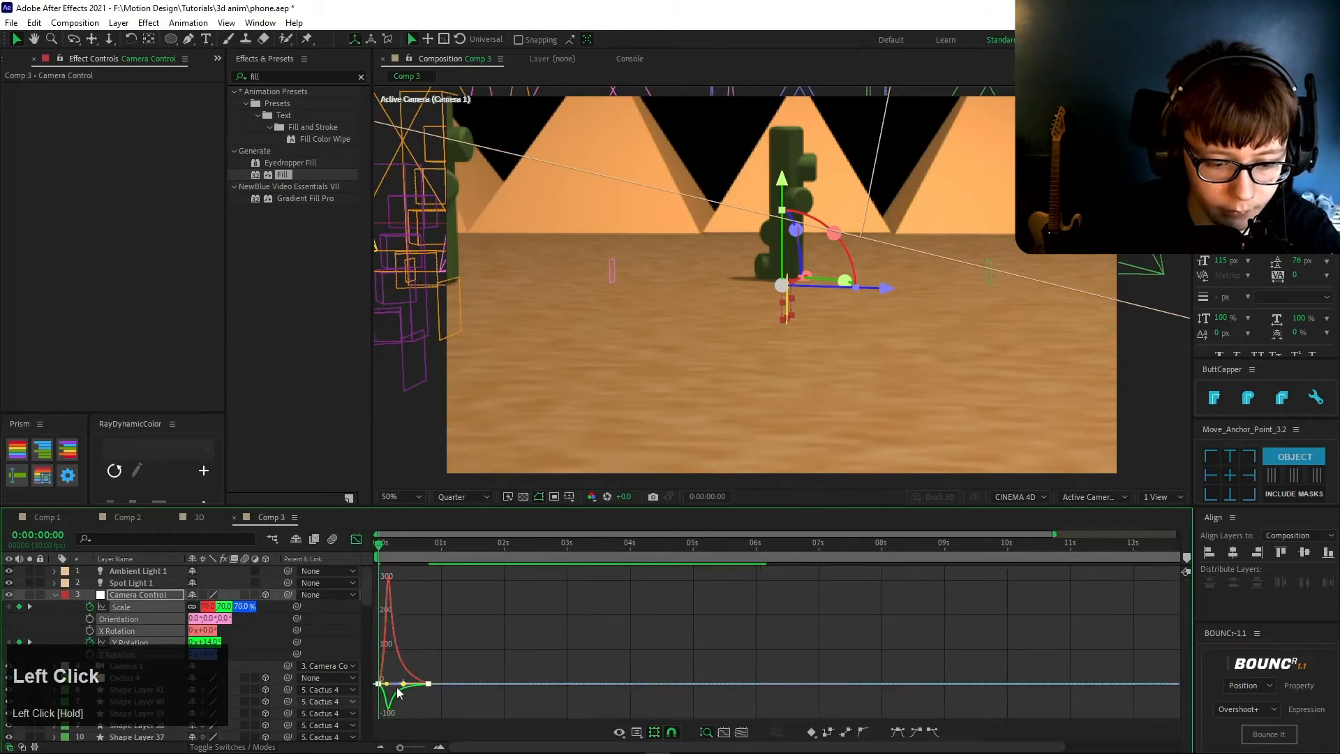
- Play back the camera move repeatedly from the start to check its timing and easing
key("space")
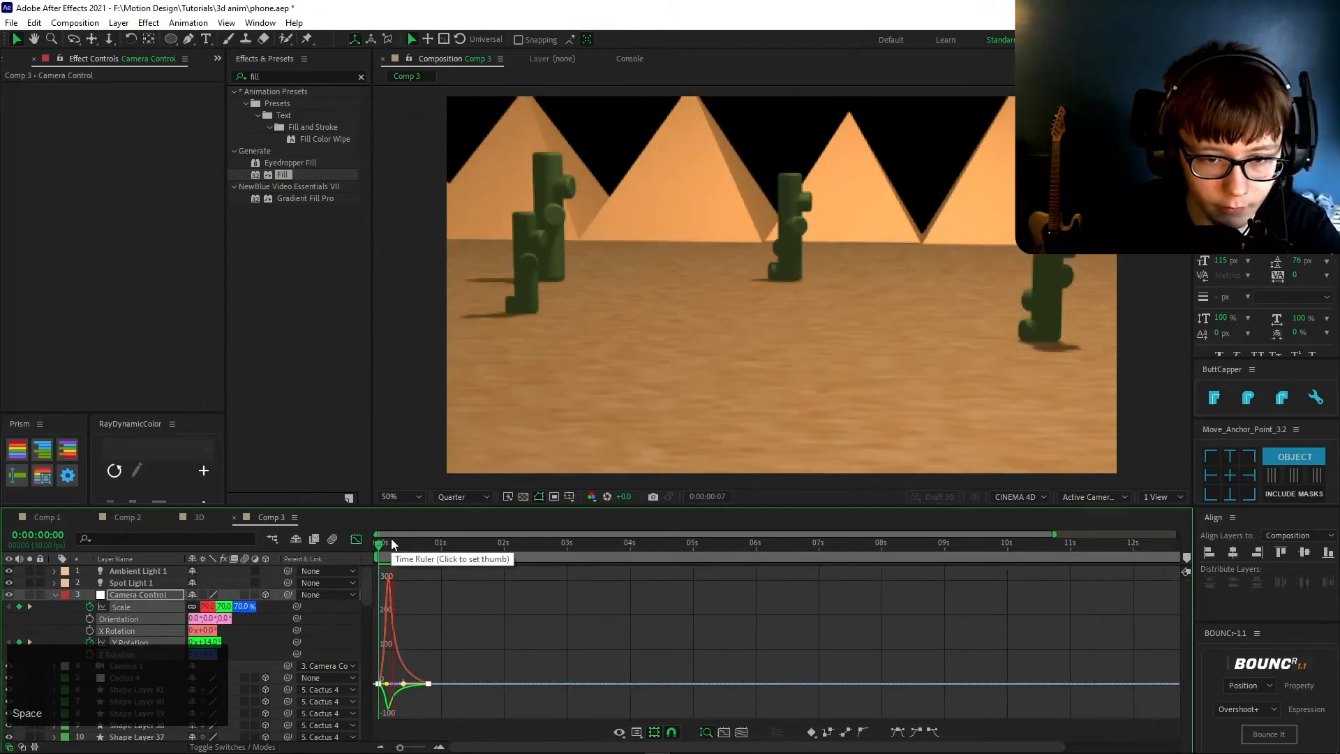
key("space")
key("space")
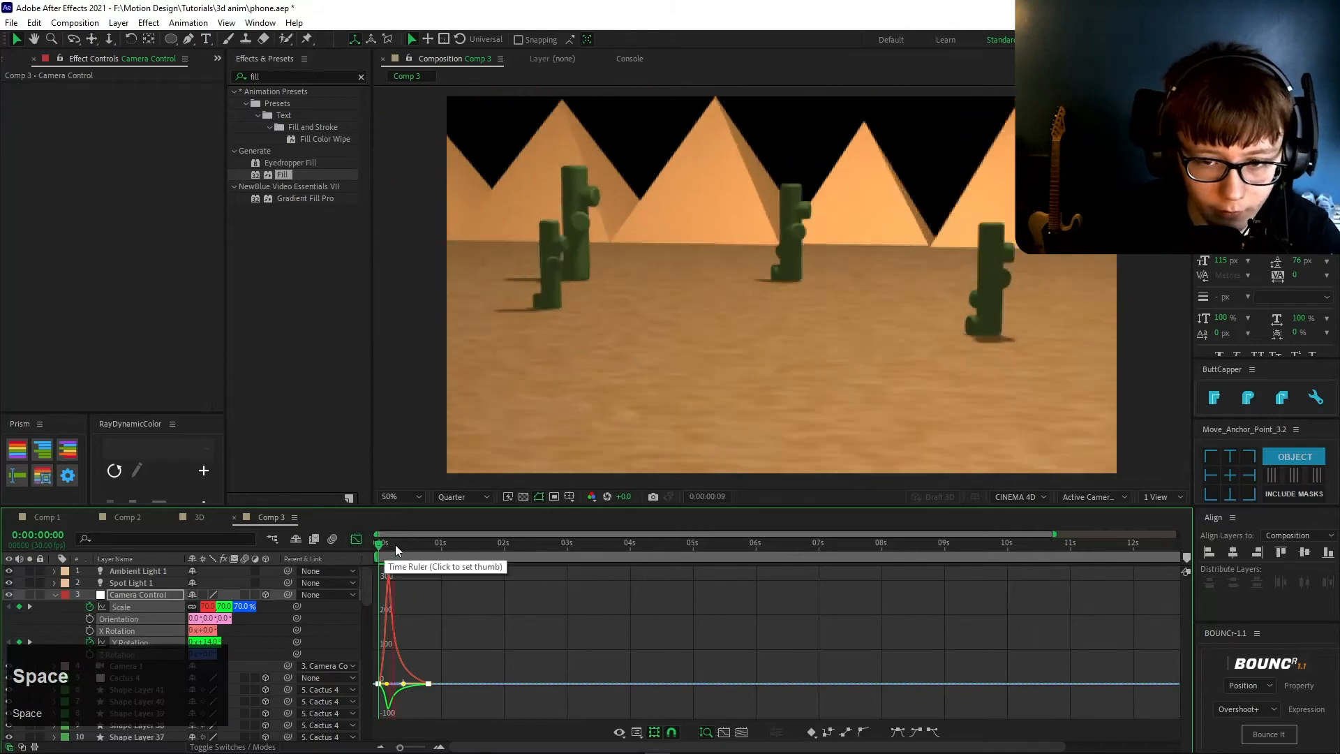
key("space")
key("space")
left_click_drag(400, 540, 348, 547)
key("space")
key("space")
key("space")
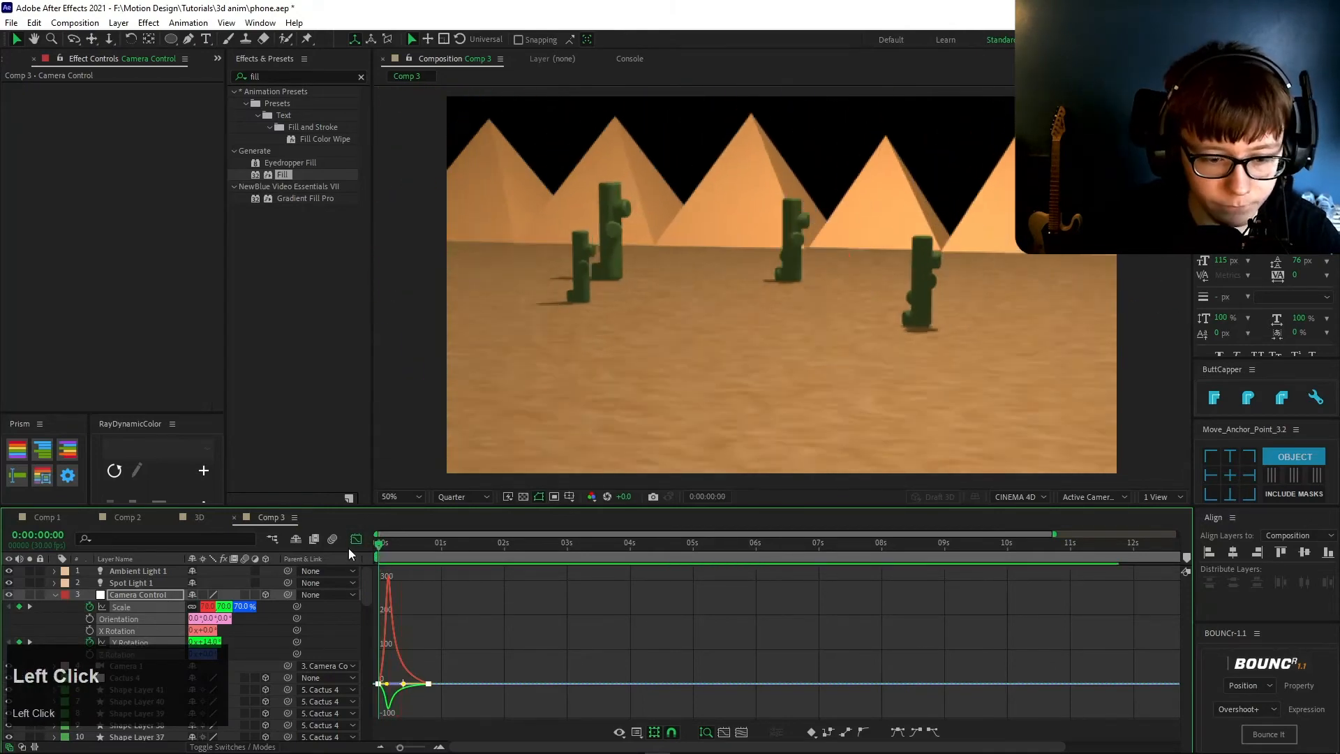
- Animate the Fractal Noise Evolution of the orange ground solid from 0° at the start to a higher angle at 5 seconds
left_click(356, 538)
scroll(210, 663, "down", 10)
scroll(187, 691, "down", 5)
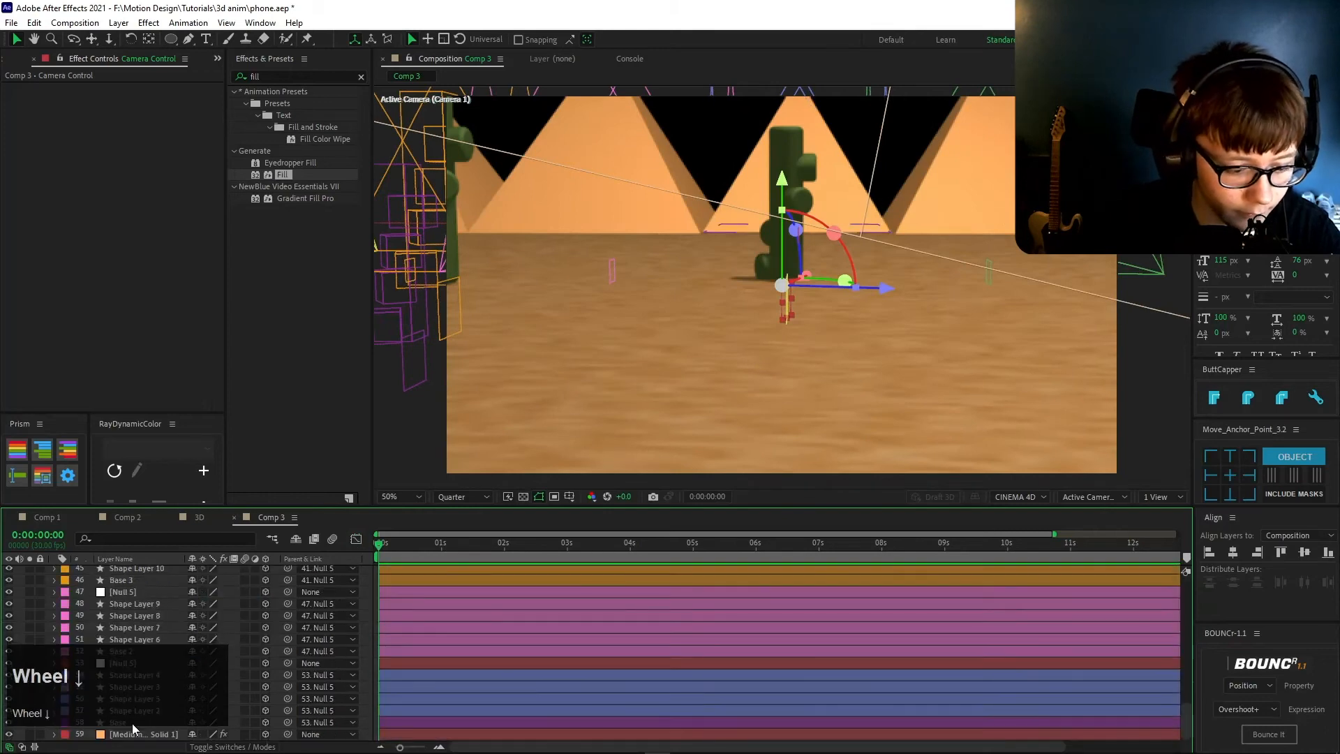
left_click(136, 733)
left_click(30, 308)
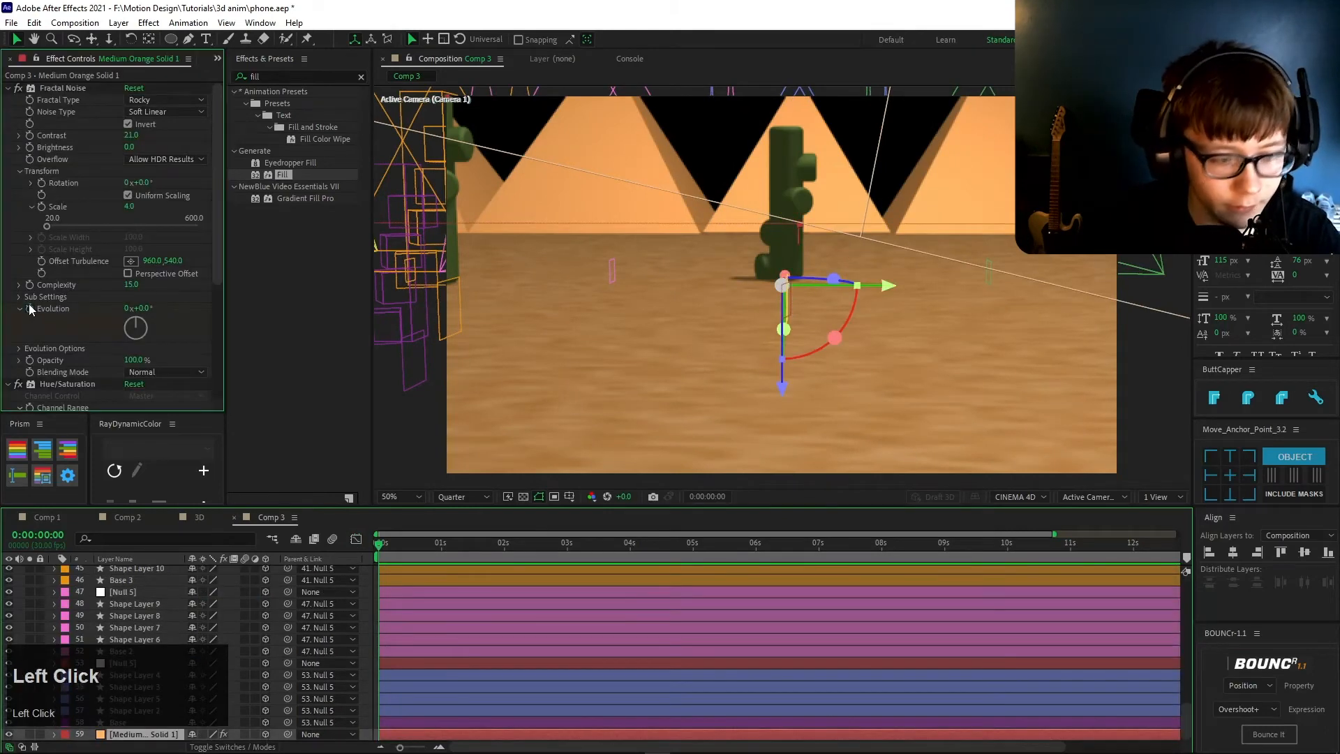
scroll(84, 628, "down", 2)
left_click_drag(466, 553, 657, 590)
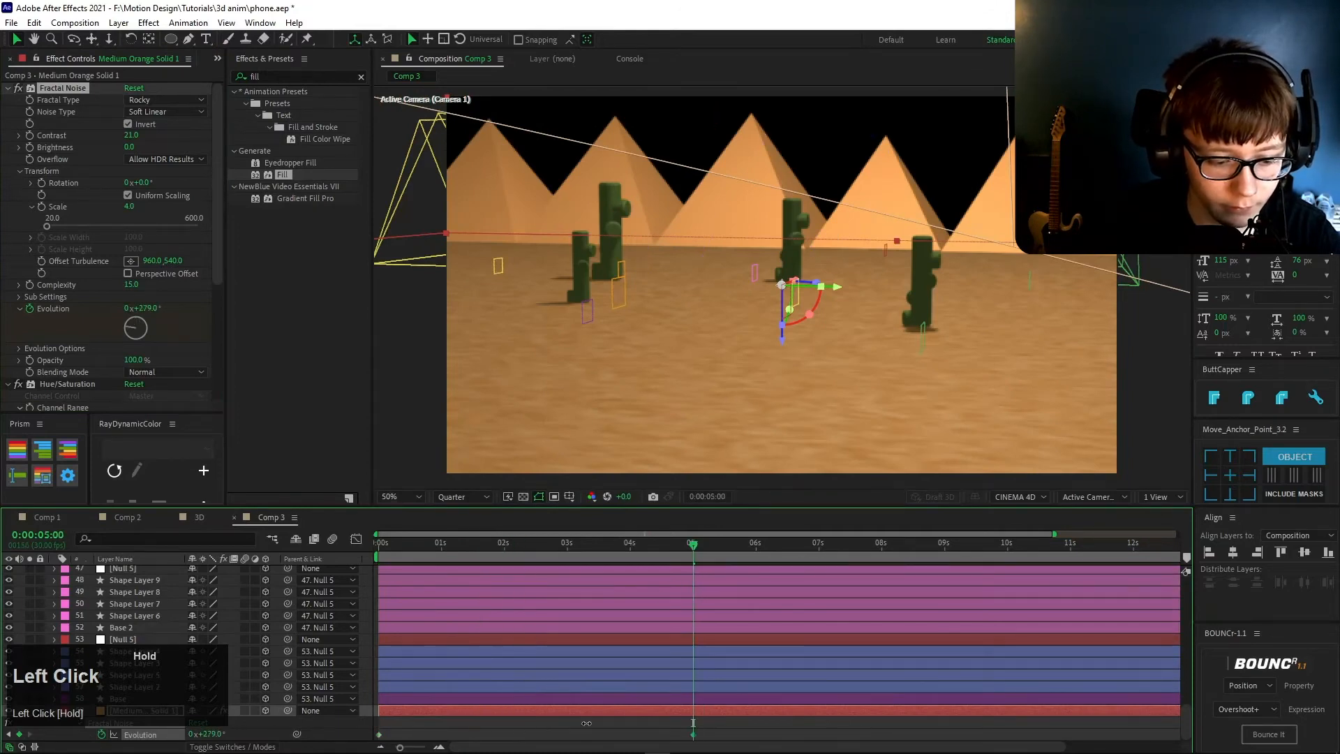
- Play back the composition from the start to check the animated ground texture
key("space")
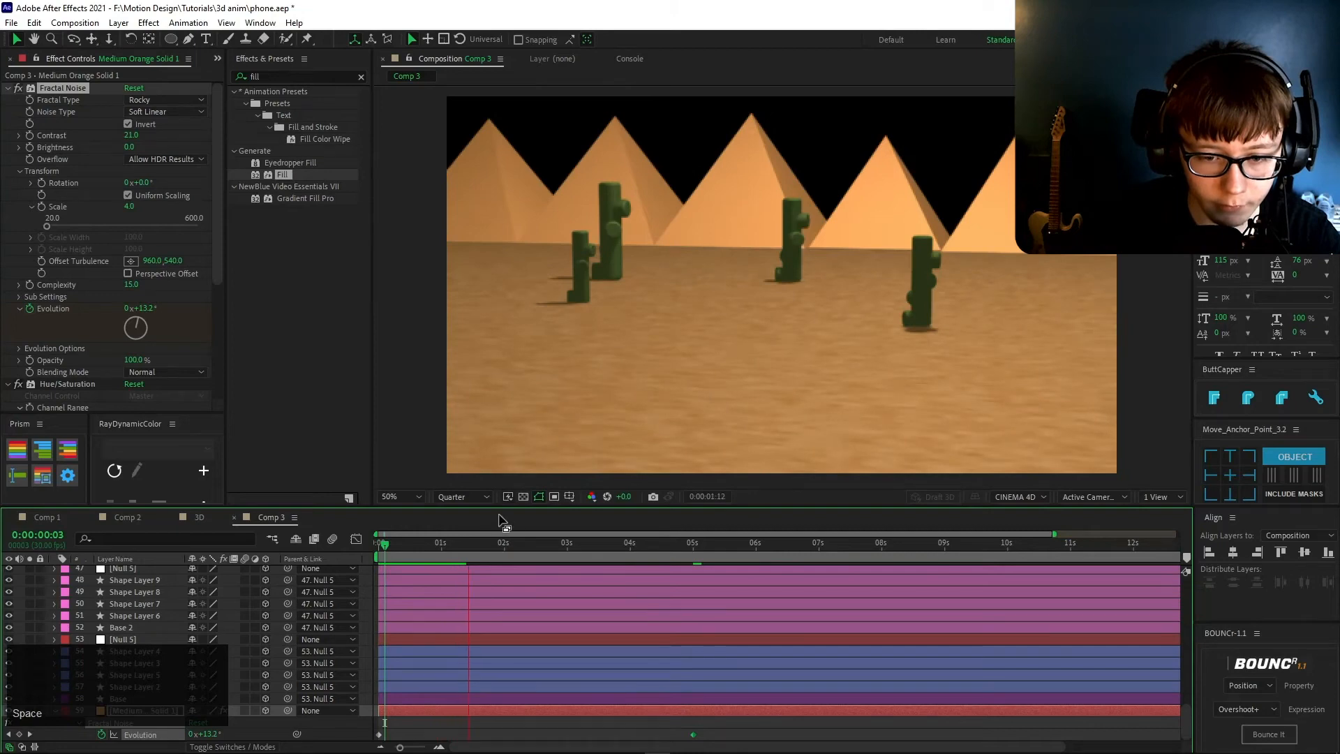
left_click(408, 552)
key("space")
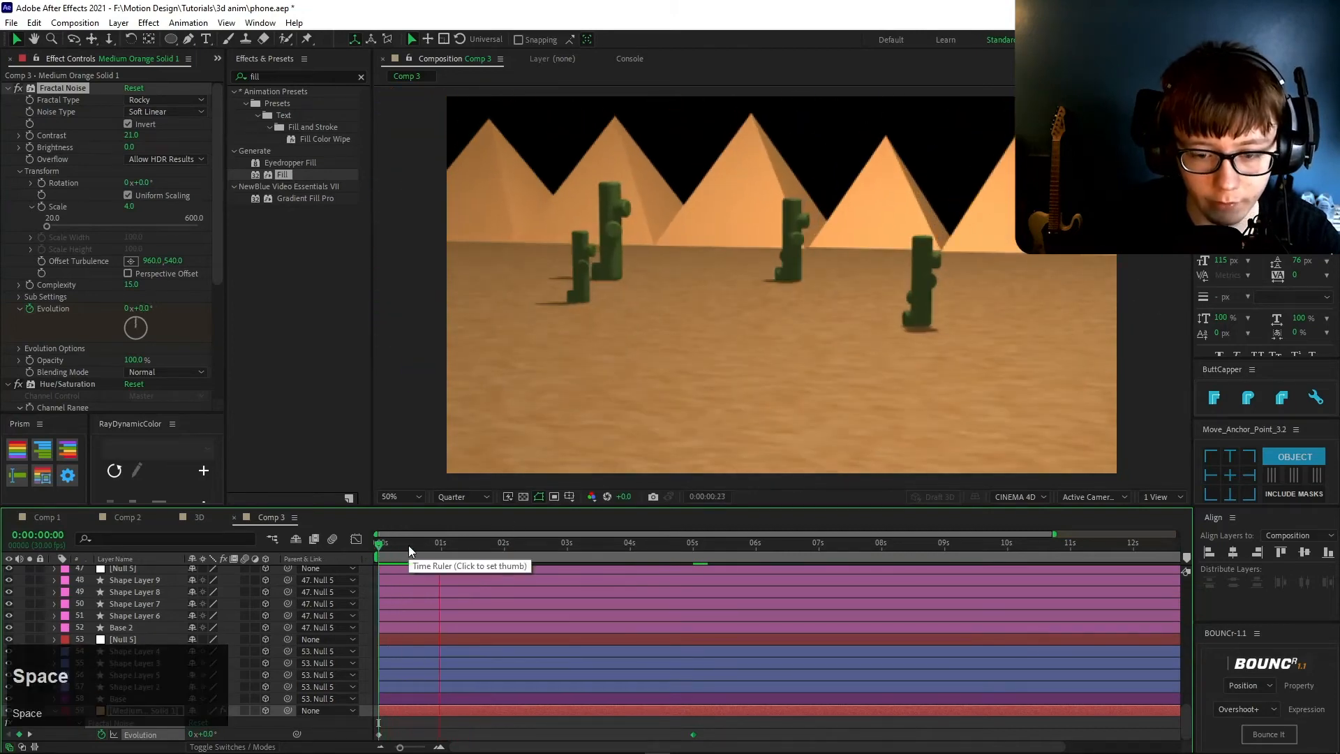
left_click(408, 555)
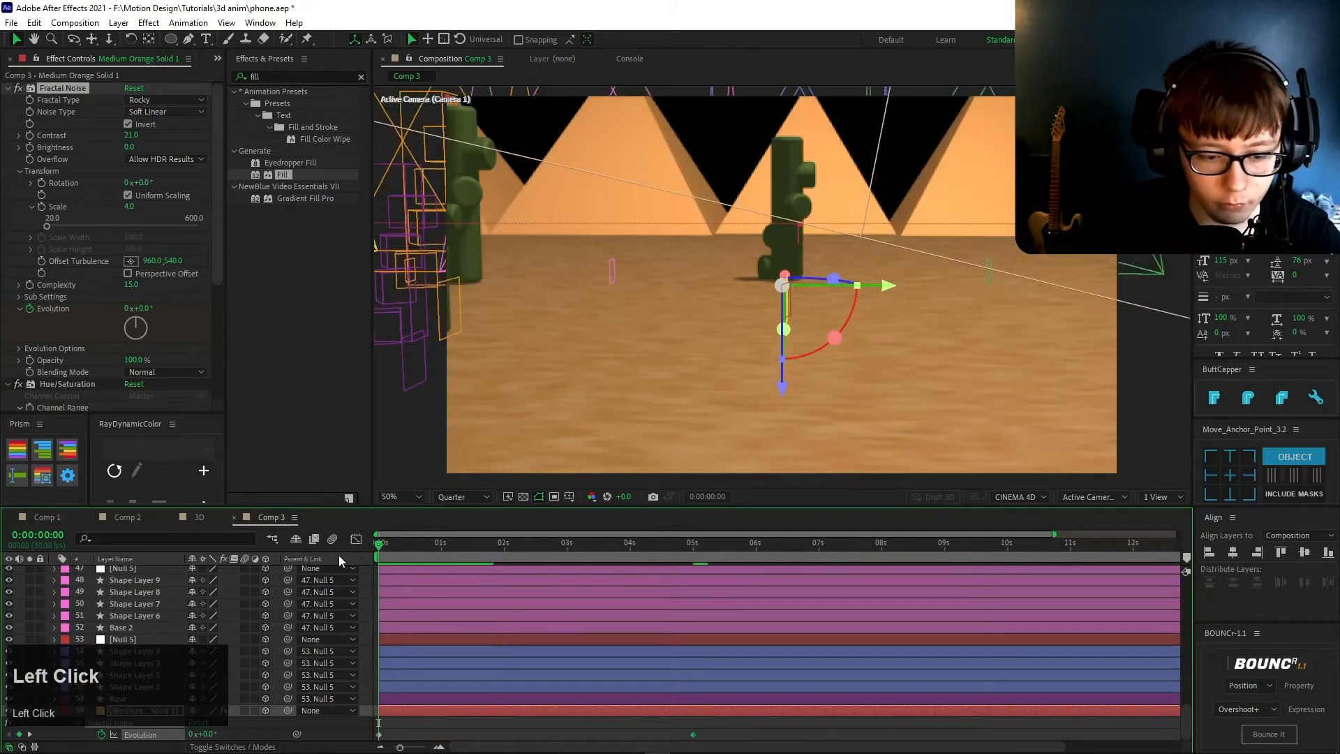
- Select the Cactus, Cactus 2, Cactus 3 and Cactus 4 null layers together
scroll(318, 591, "up", 3)
left_click(363, 589)
scroll(368, 579, "down", 2)
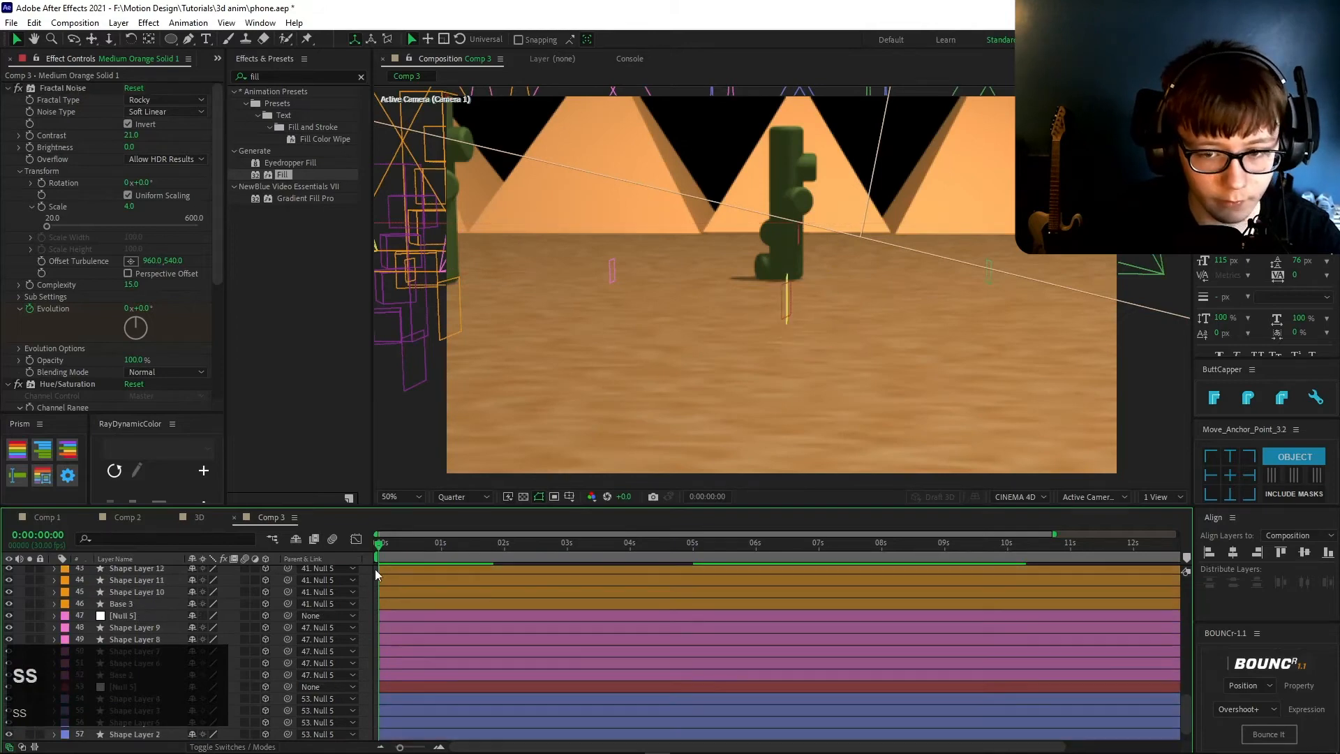
scroll(125, 585, "up", 10)
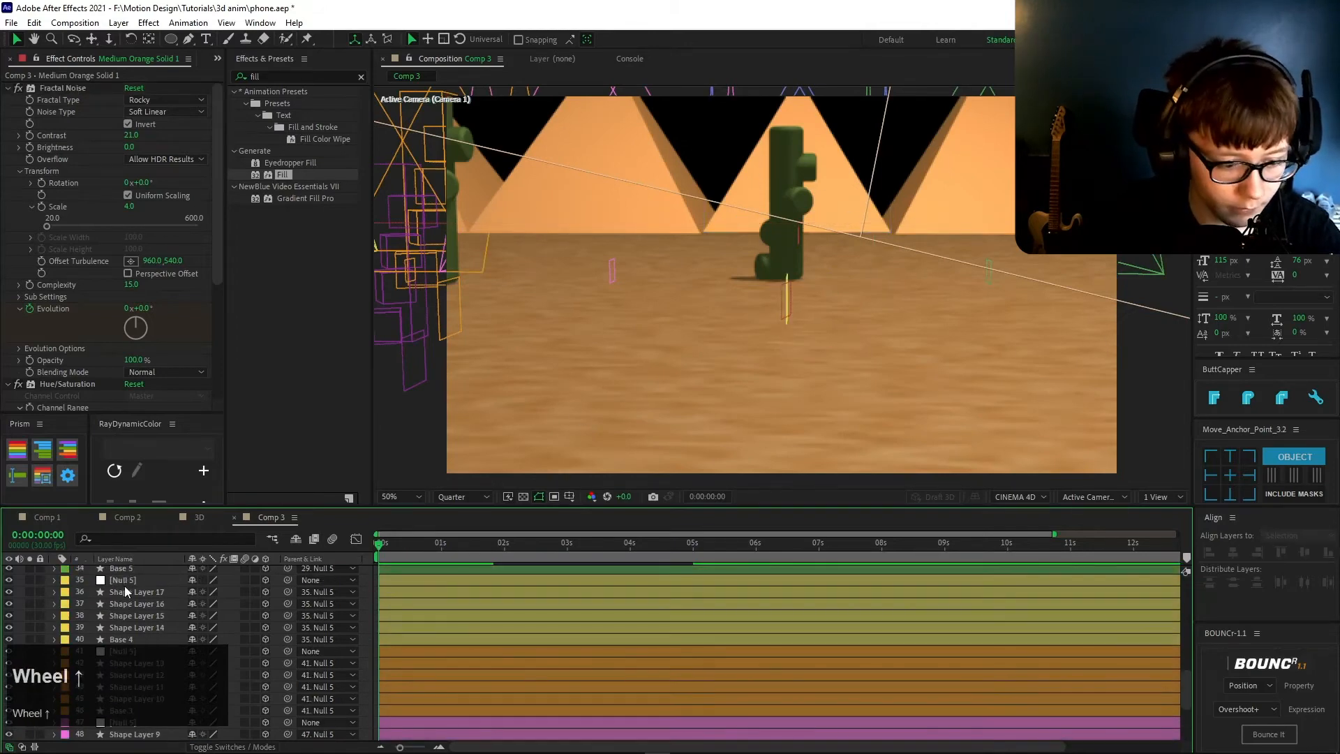
key("grave")
scroll(136, 504, "up", 3)
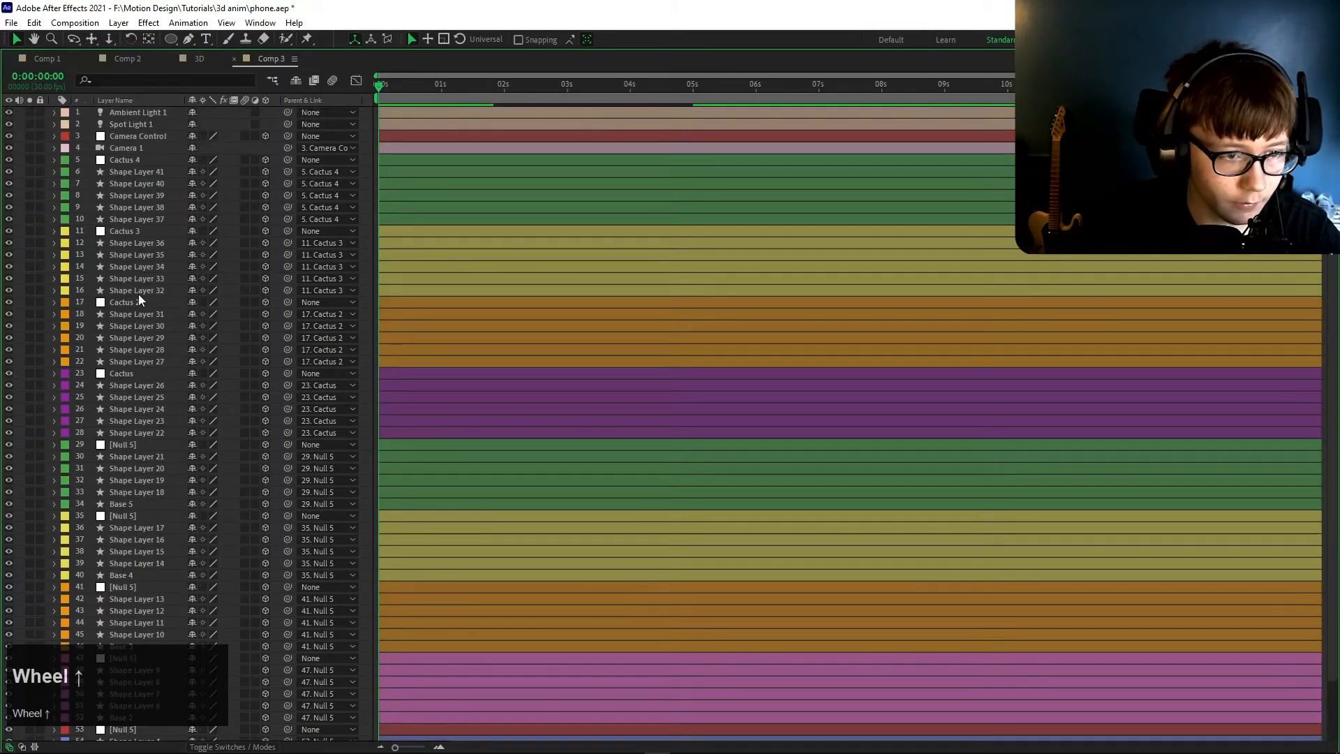
left_click(129, 160)
left_click(126, 231, "ctrl")
left_click(115, 302, "ctrl")
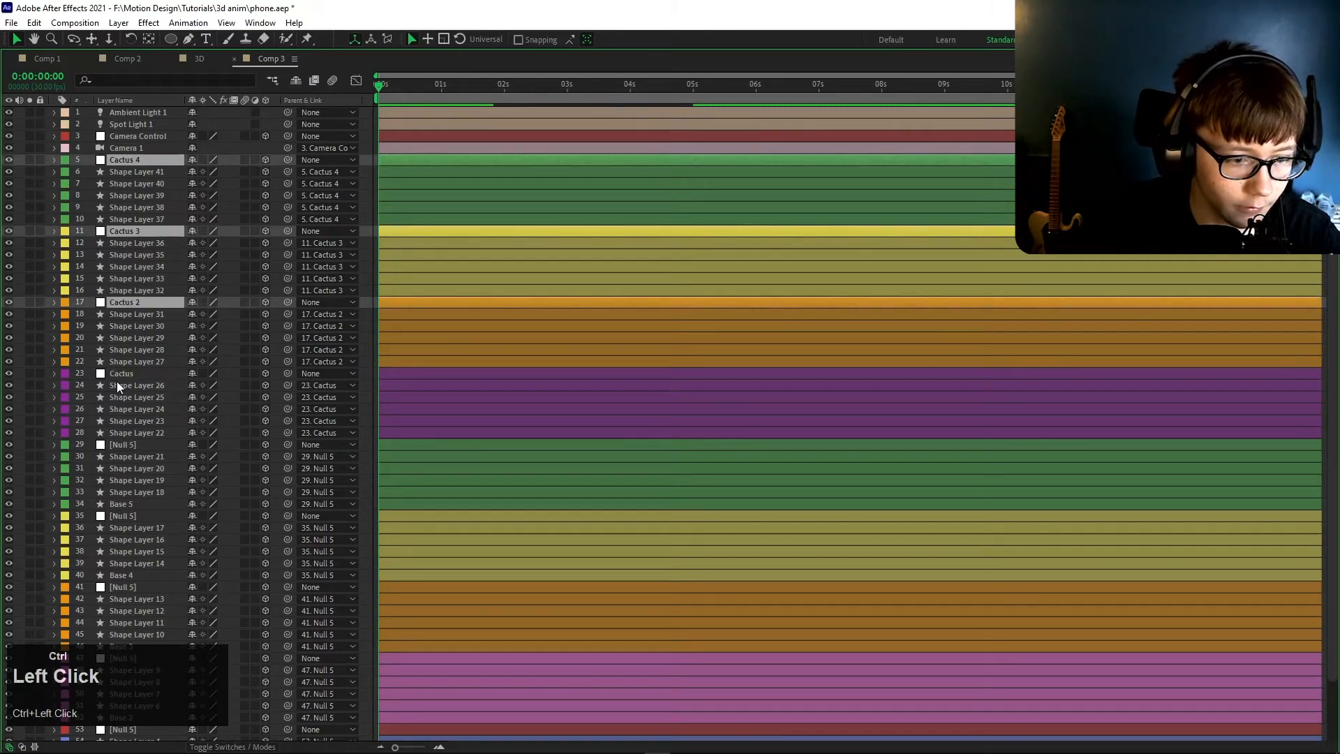
left_click(119, 383, "ctrl")
left_click(120, 382, "ctrl")
left_click(122, 373, "ctrl")
key("grave")
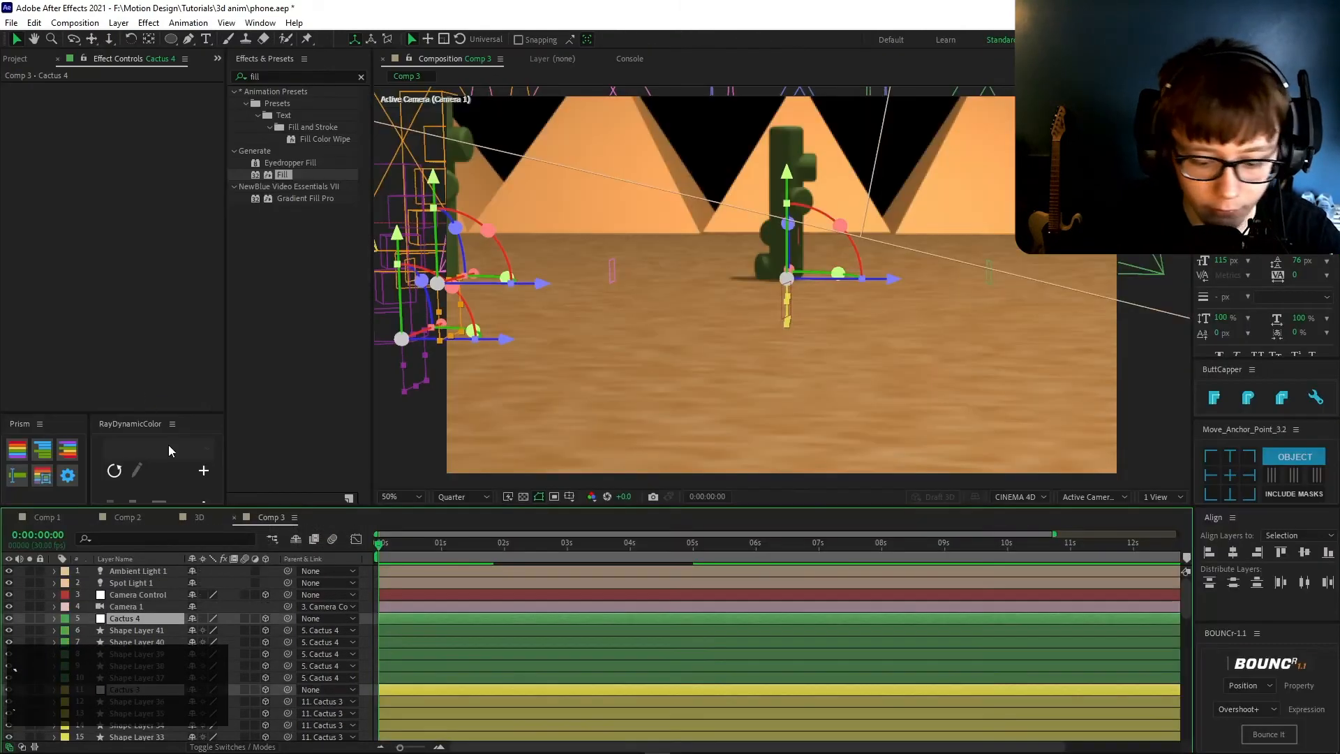
- Add Position keyframes to the four selected cactus nulls at frame 26
key("p")
left_click_drag(398, 552, 434, 551)
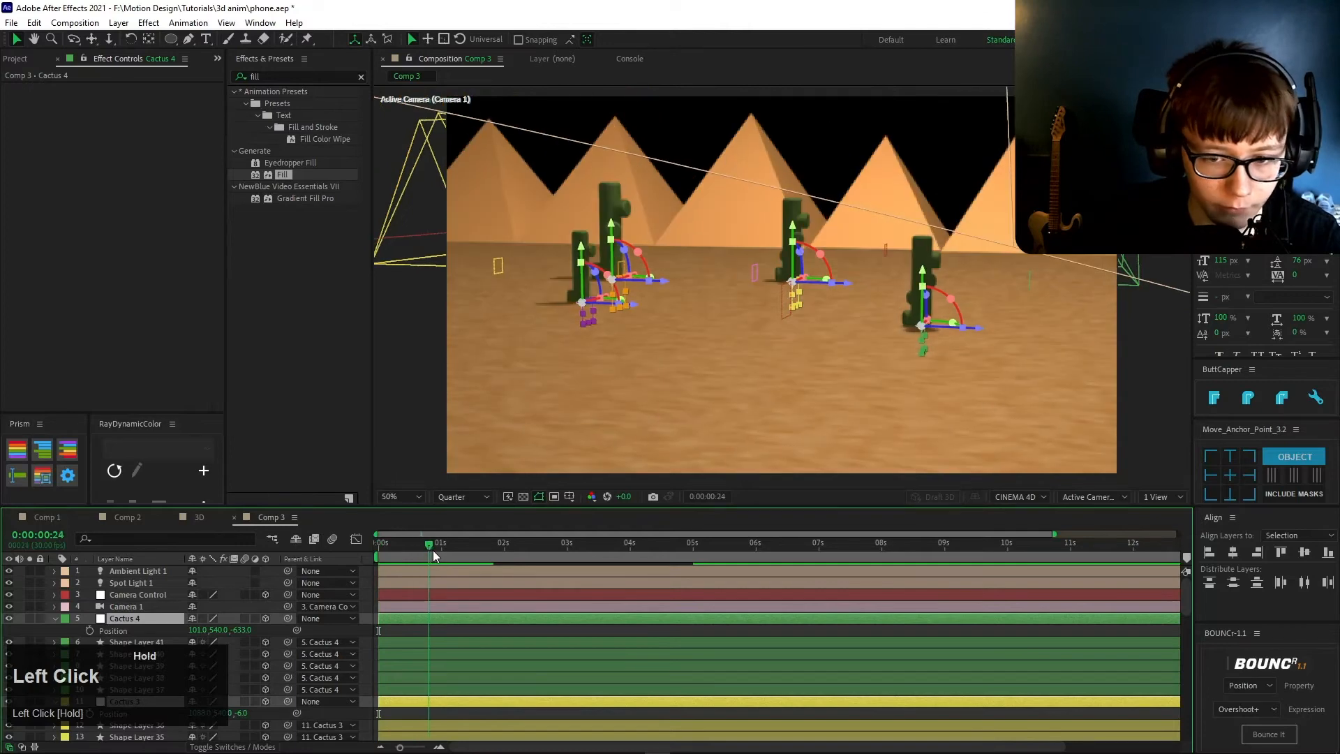
left_click(89, 630)
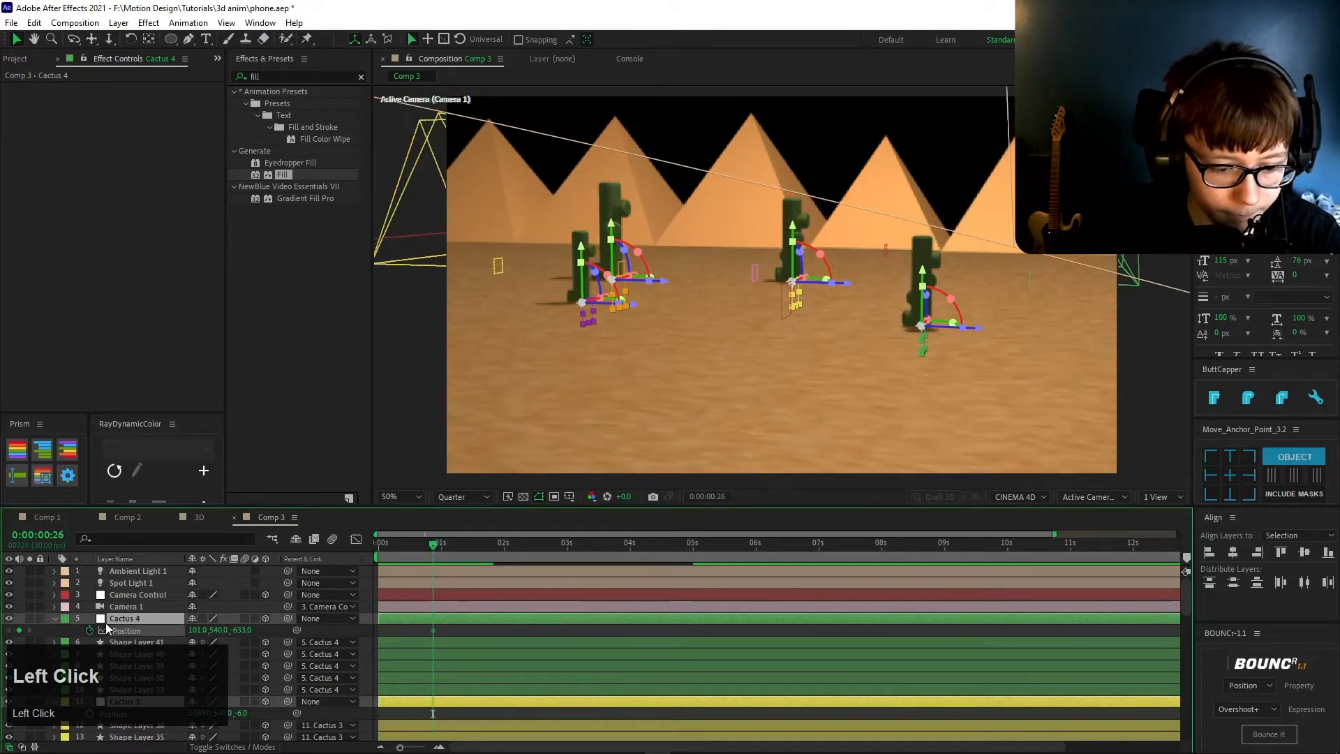
- Sink the four cacti to a starting position with Cactus 4 at Y 758, and shift the starting keyframes to frame 21
left_click_drag(411, 541, 347, 549)
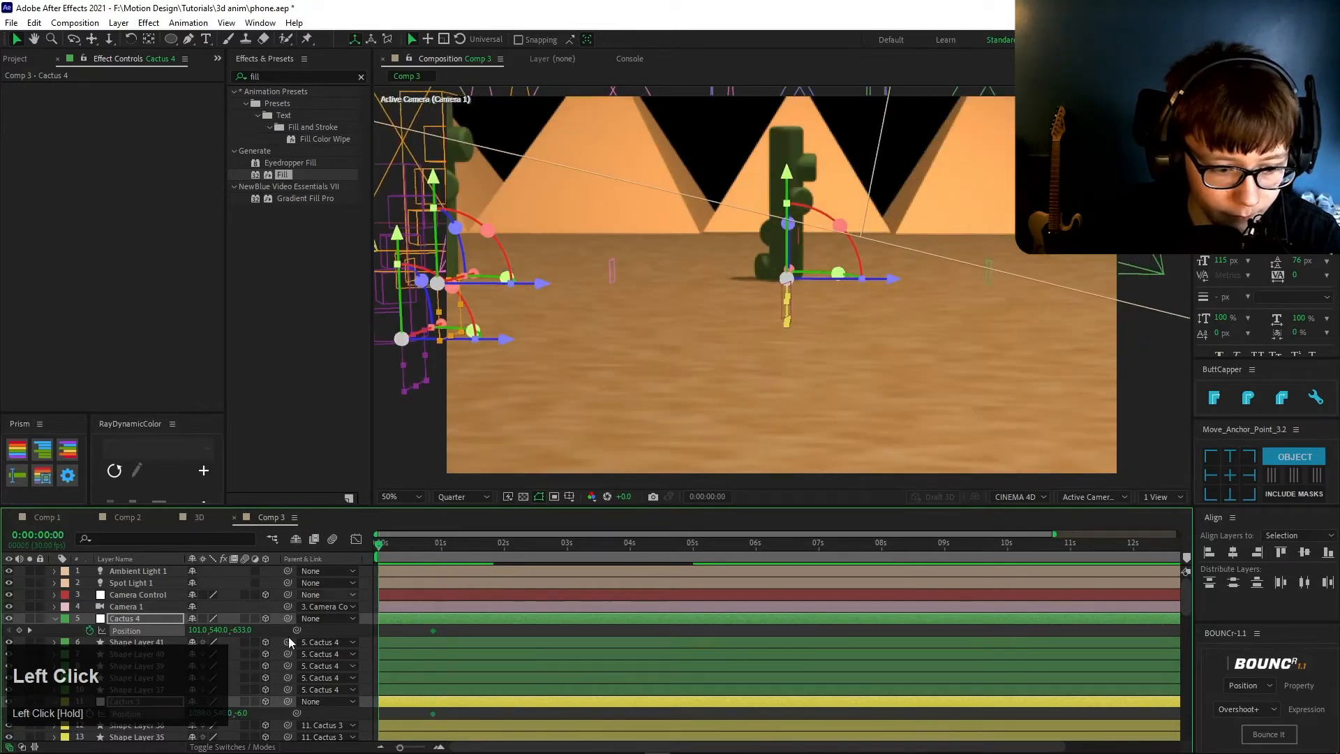
left_click_drag(210, 629, 376, 626)
left_click_drag(412, 547, 422, 558)
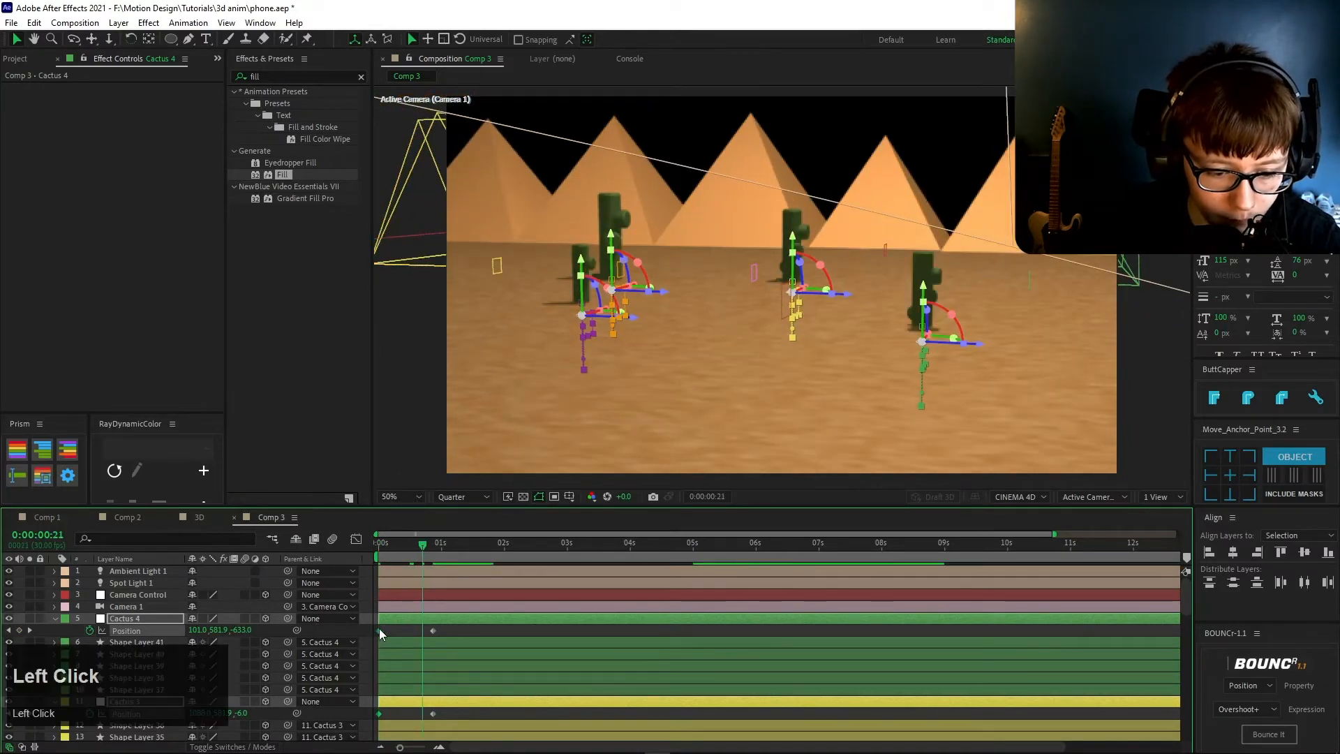
left_click_drag(379, 630, 421, 637)
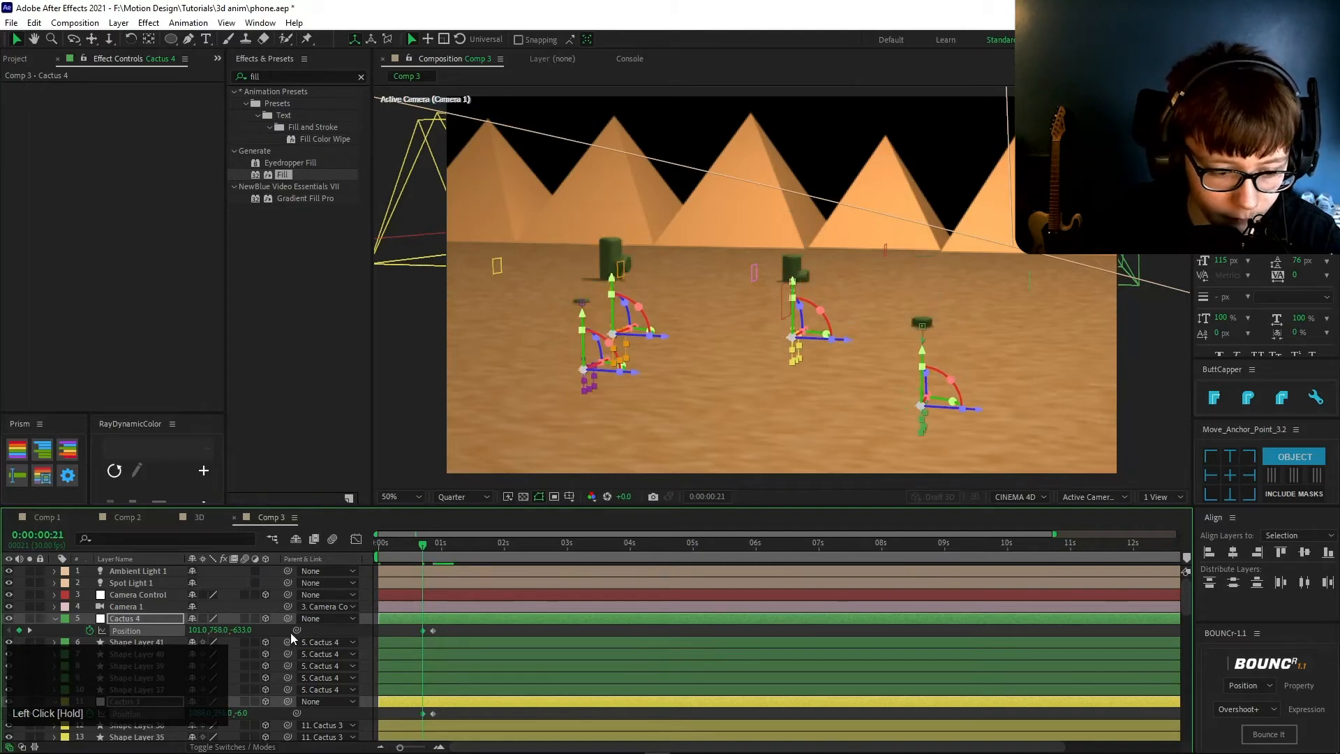
- Select only the Cactus null and lower its starting position to Y 776 so the cactus sits below ground
left_click(261, 628)
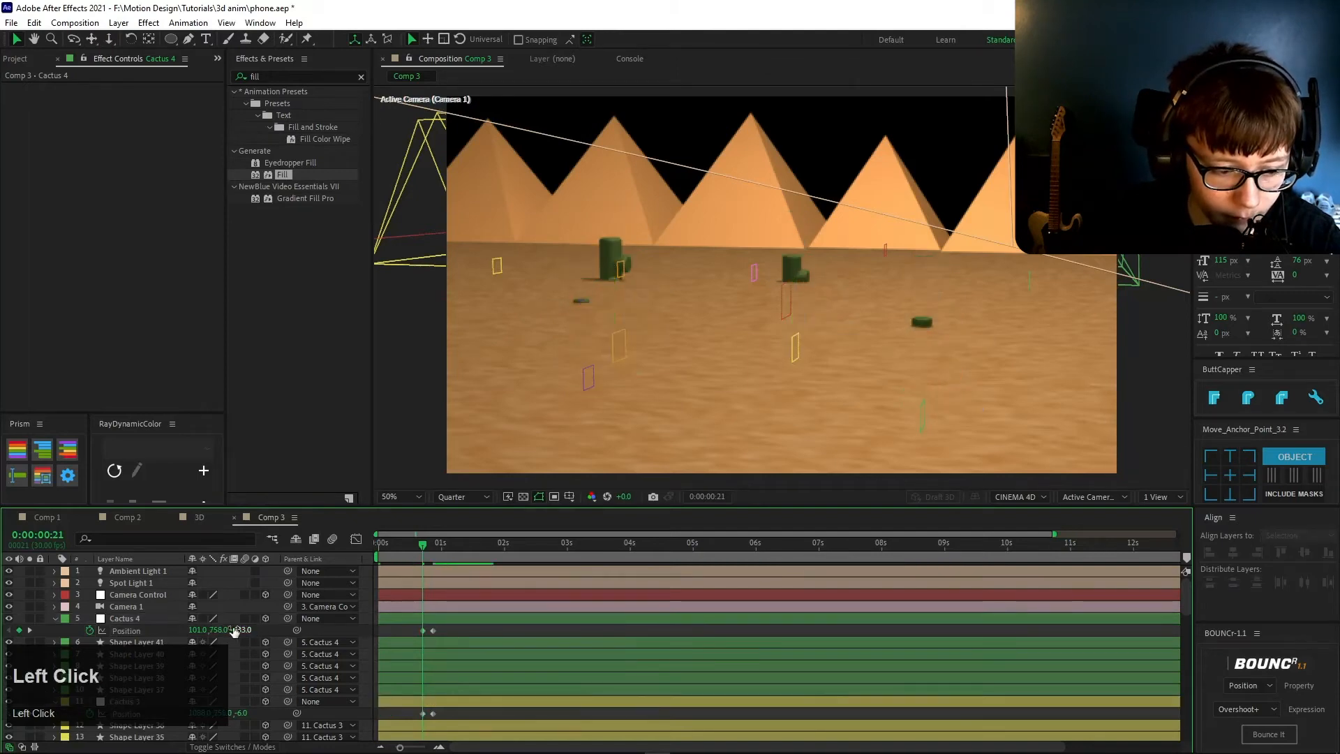
left_click(588, 387)
scroll(196, 634, "down", 3)
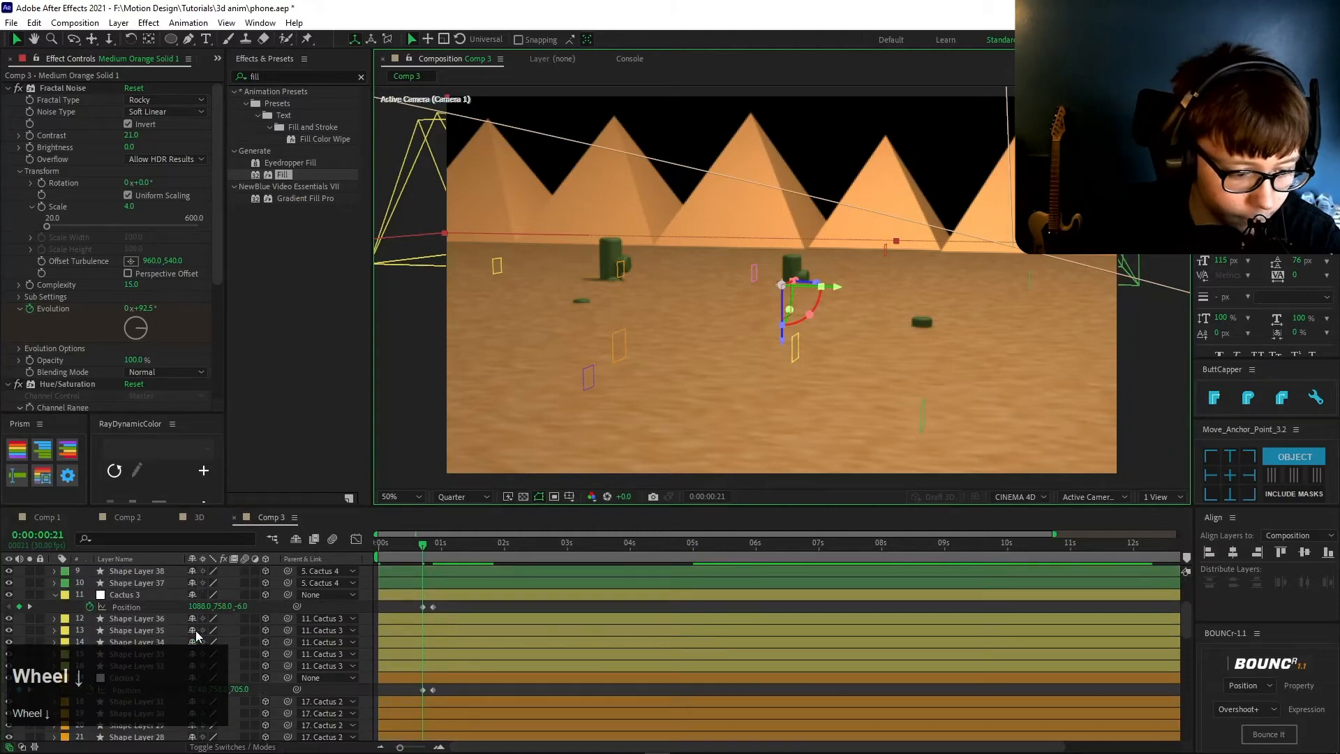
scroll(194, 636, "down", 3)
left_click(124, 653)
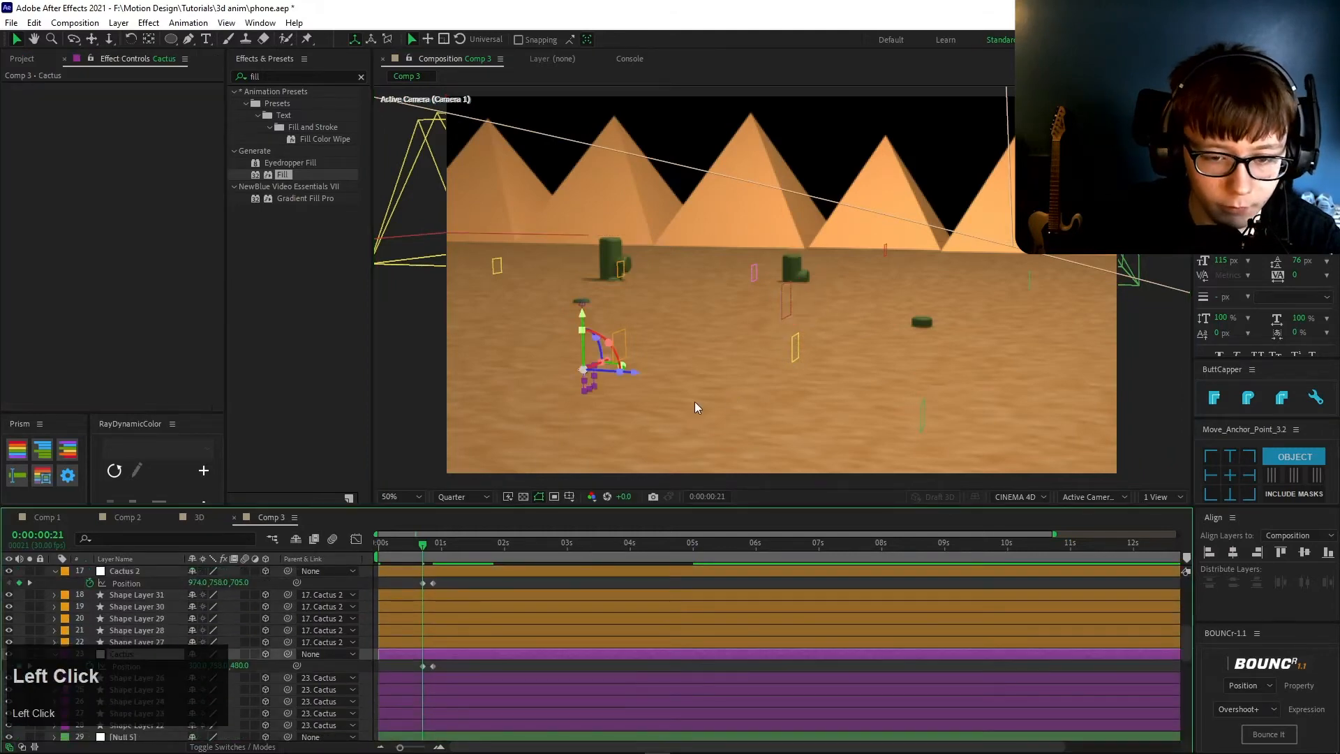
left_click_drag(225, 667, 228, 668)
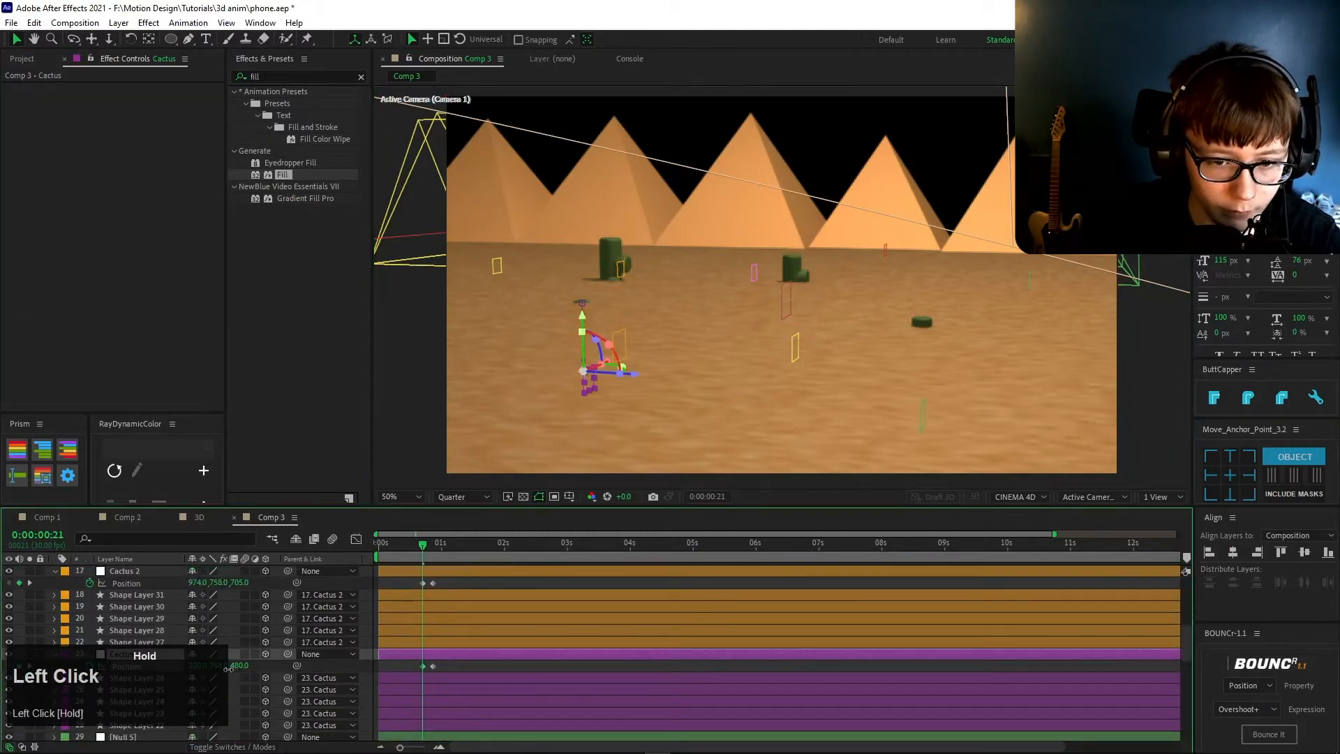
- Lower the Cactus 2 null's starting position to Y 933
left_click(140, 571)
left_click_drag(213, 582, 420, 503)
- Lower the starting positions of the Cactus 3 null to Y 861 and the Cactus 4 null to Y 781
scroll(173, 605, "up", 5)
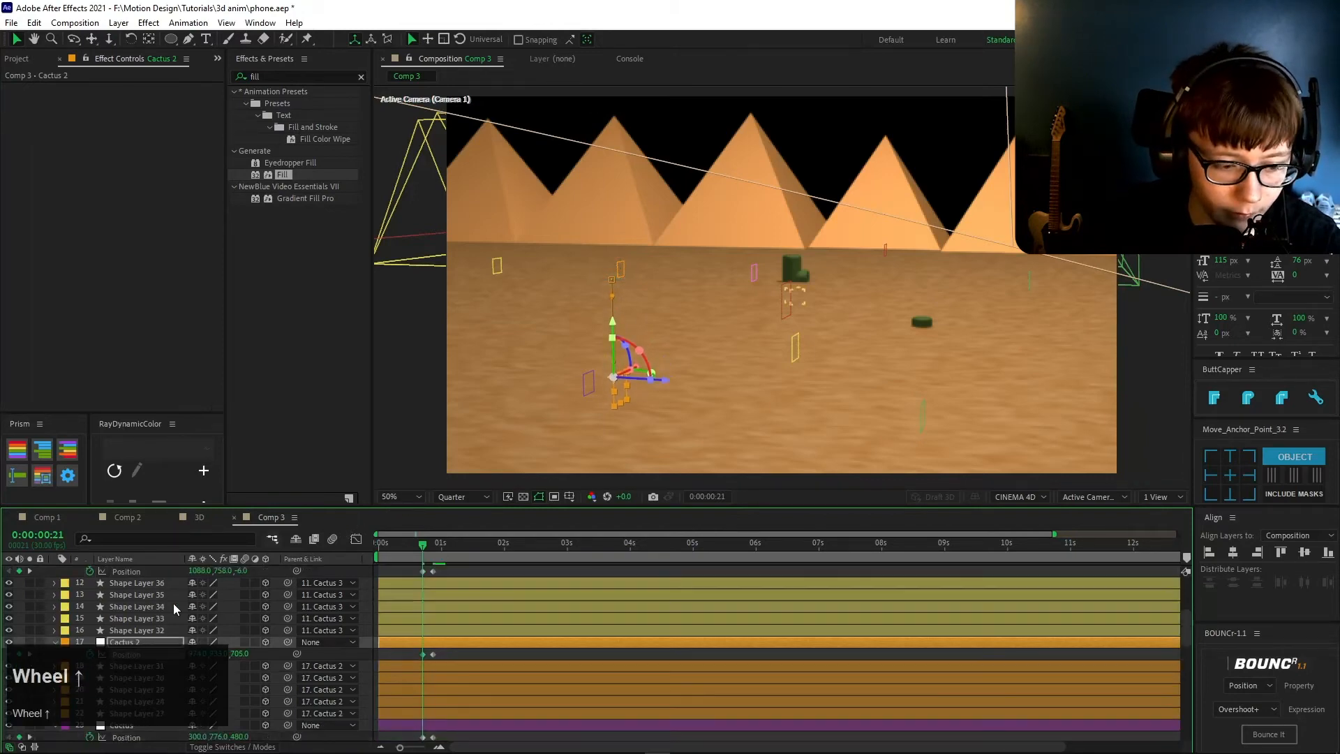
scroll(173, 605, "down", 3)
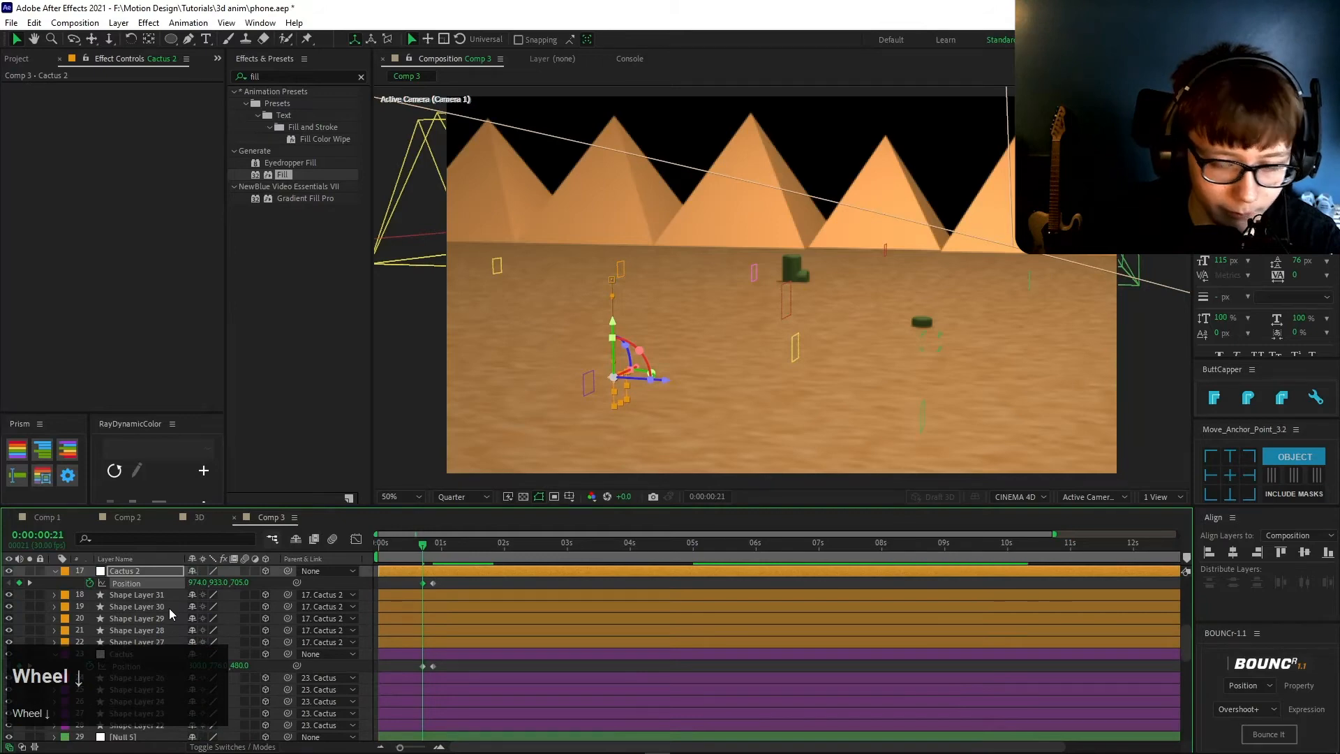
scroll(169, 609, "up", 2)
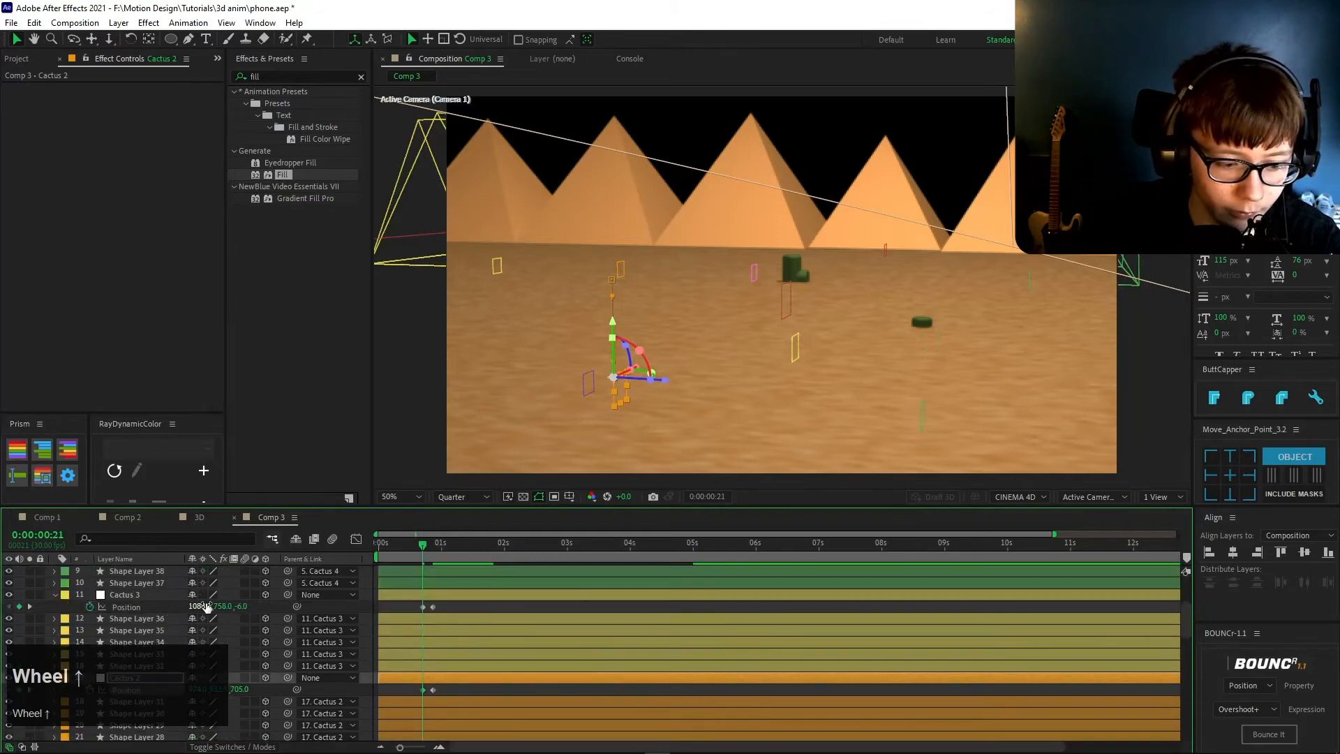
left_click(334, 598)
mouse_move(334, 598)
left_mouse_down()
mouse_move(304, 588)
mouse_move(321, 587)
left_mouse_up()
scroll(222, 633, "up", 3)
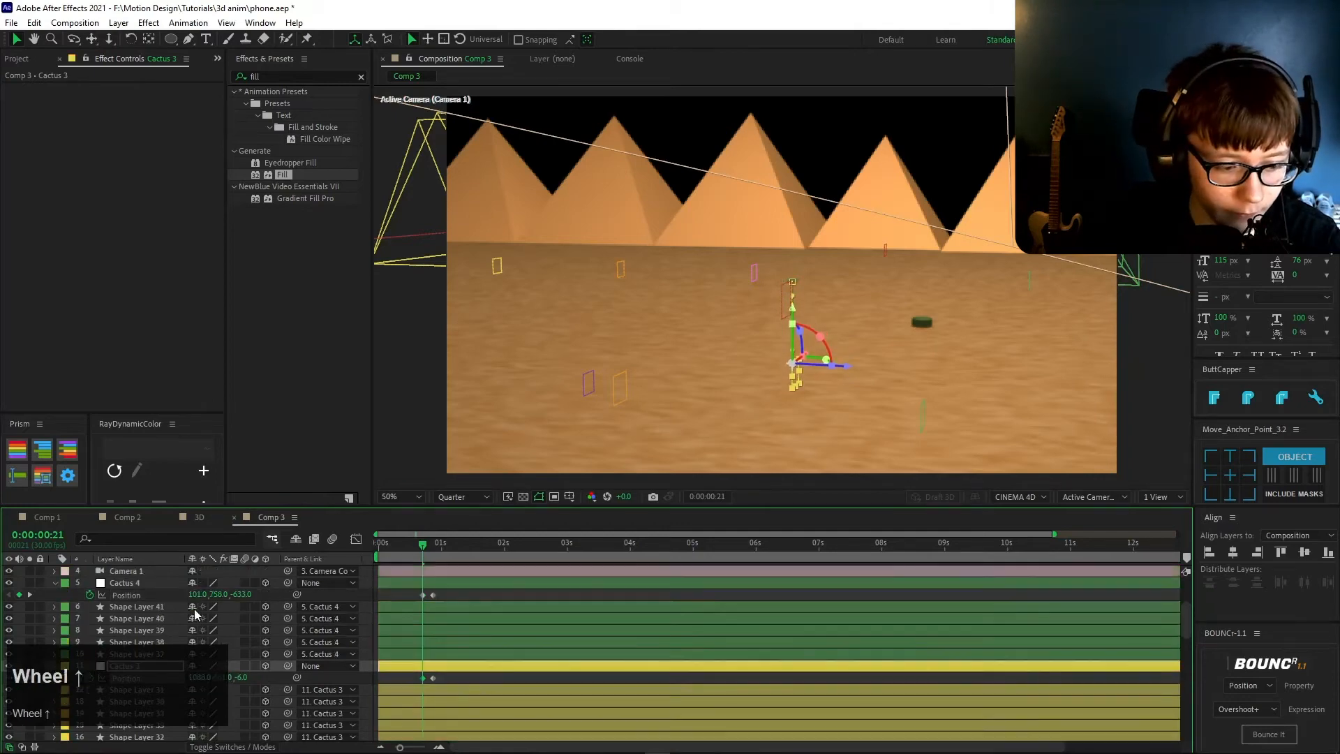
left_click_drag(222, 633, 238, 620)
- Move the starting Position keyframes of all four cactus nulls to frame 0 and apply Easy Ease to every Position keyframe
scroll(482, 629, "down", 4)
left_click_drag(412, 726, 367, 713)
key("F9")
scroll(367, 713, "up", 2)
scroll(387, 689, "down", 5)
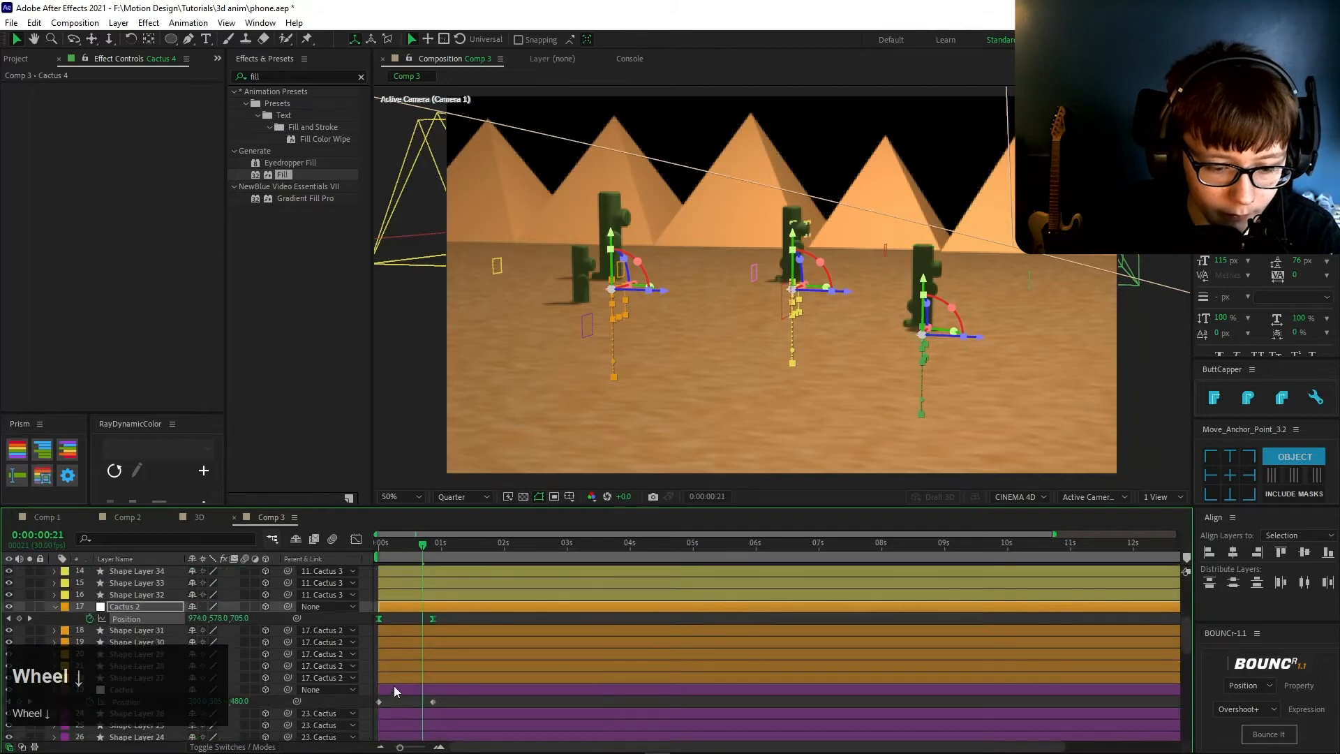
left_click_drag(450, 699, 351, 706)
key("F9")
- Reshape the cacti's speed curves in the Graph Editor so the rise peaks early and slows gradually
left_click(355, 538)
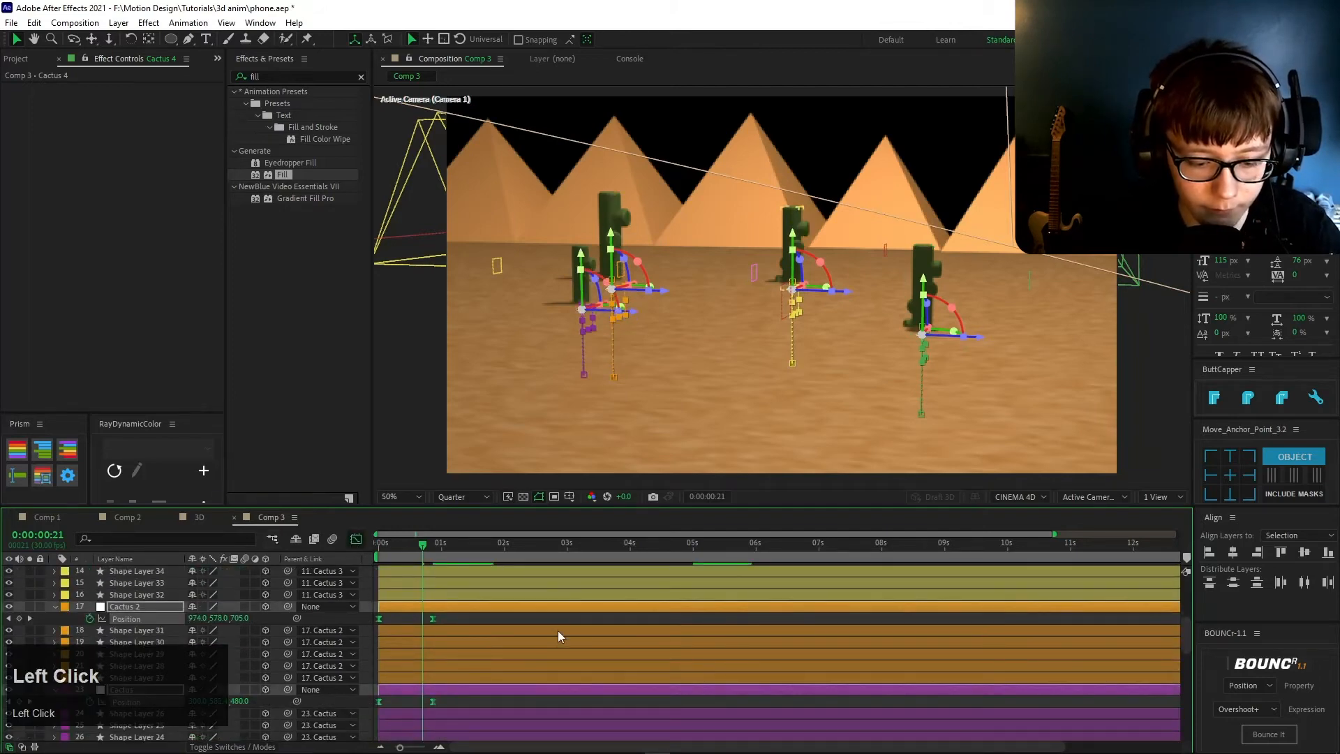
left_click_drag(434, 702, 388, 705)
- Play back the start of the composition to check how the cacti rise from the ground
left_click(397, 543)
key("space")
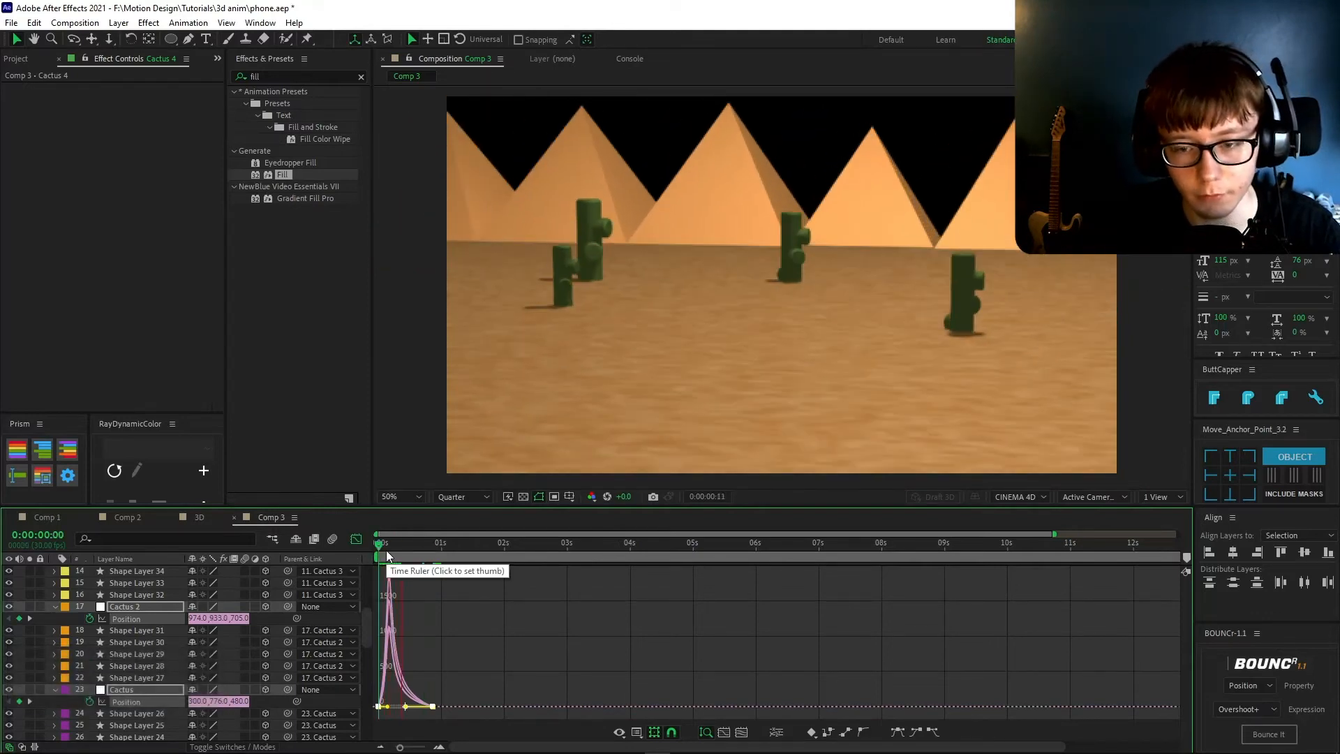
key("space")
key("space")
key("space")
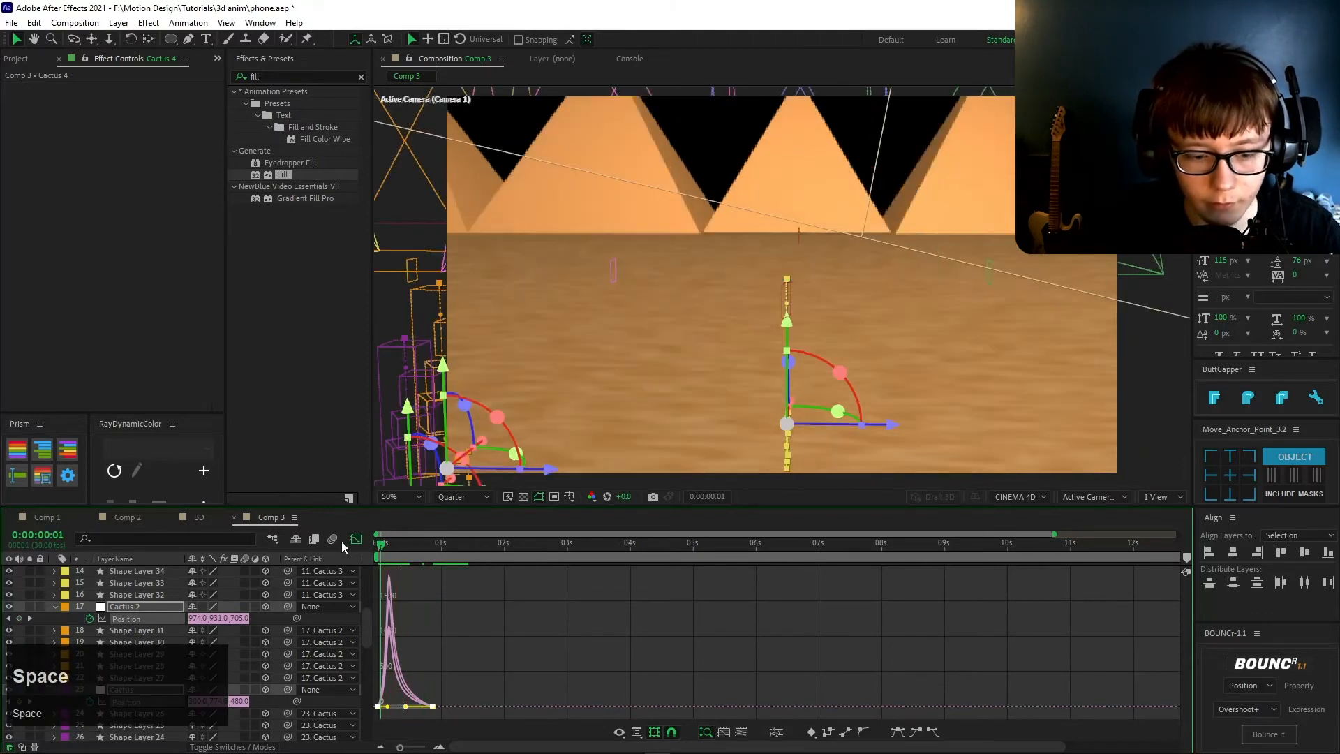
key("space")
left_click(387, 544)
key("space")
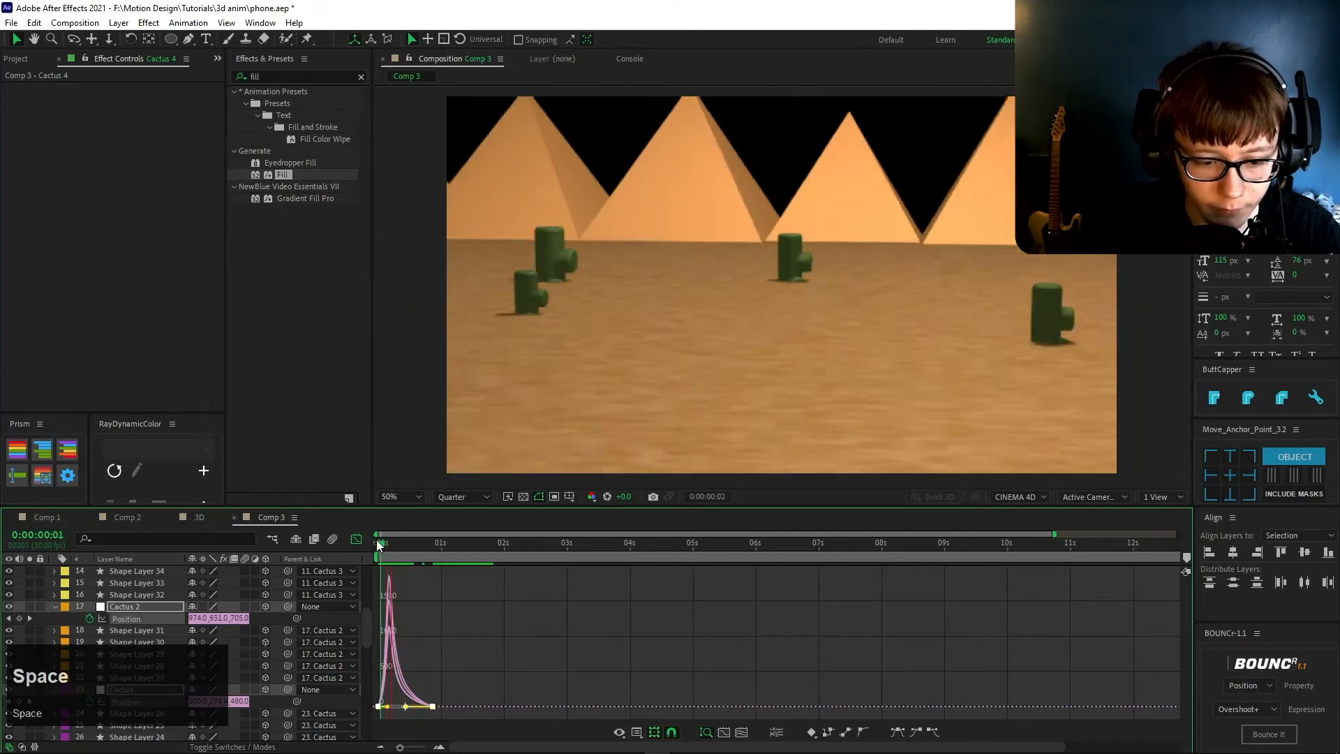
left_click(378, 542)
key("space")
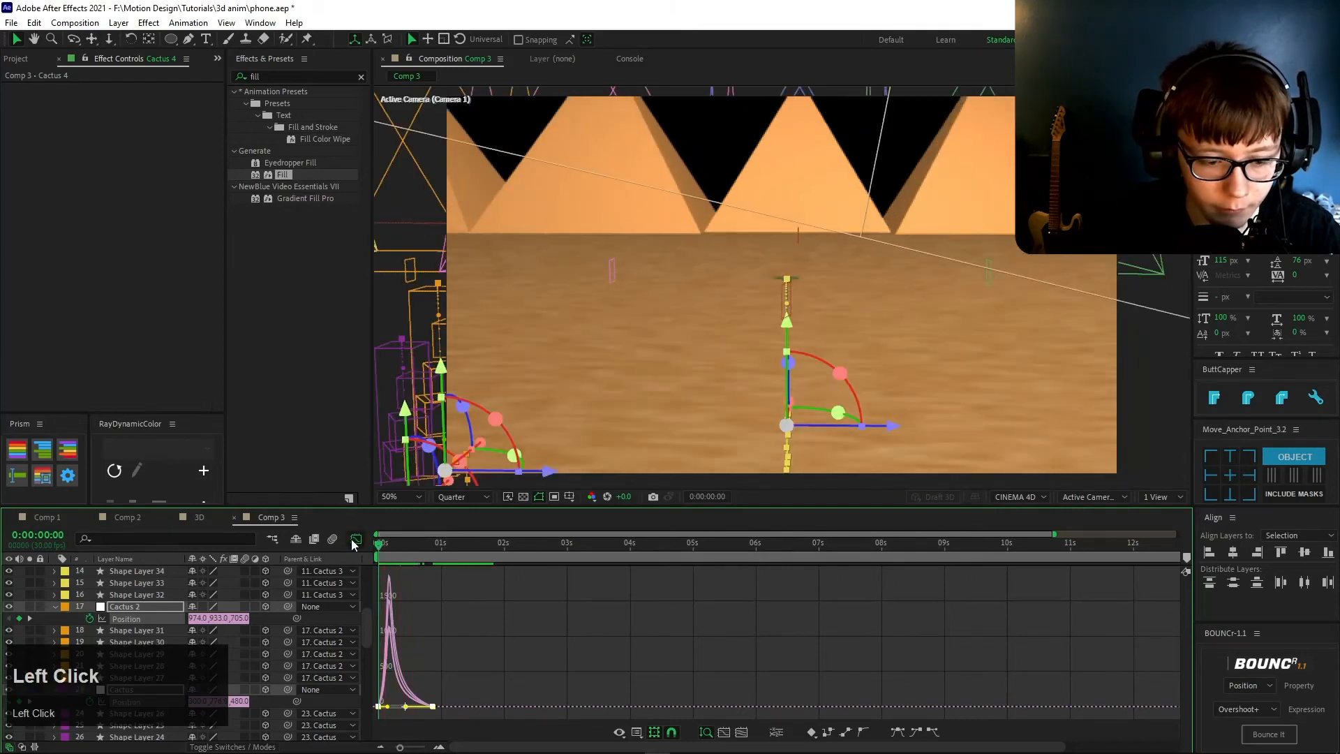
- Stagger the cactus rises by extending Cactus 2 and Cactus 3's ending keyframes past one second and starting Cactus 4 at frame 4
left_click(356, 539)
left_click_drag(433, 619, 454, 619)
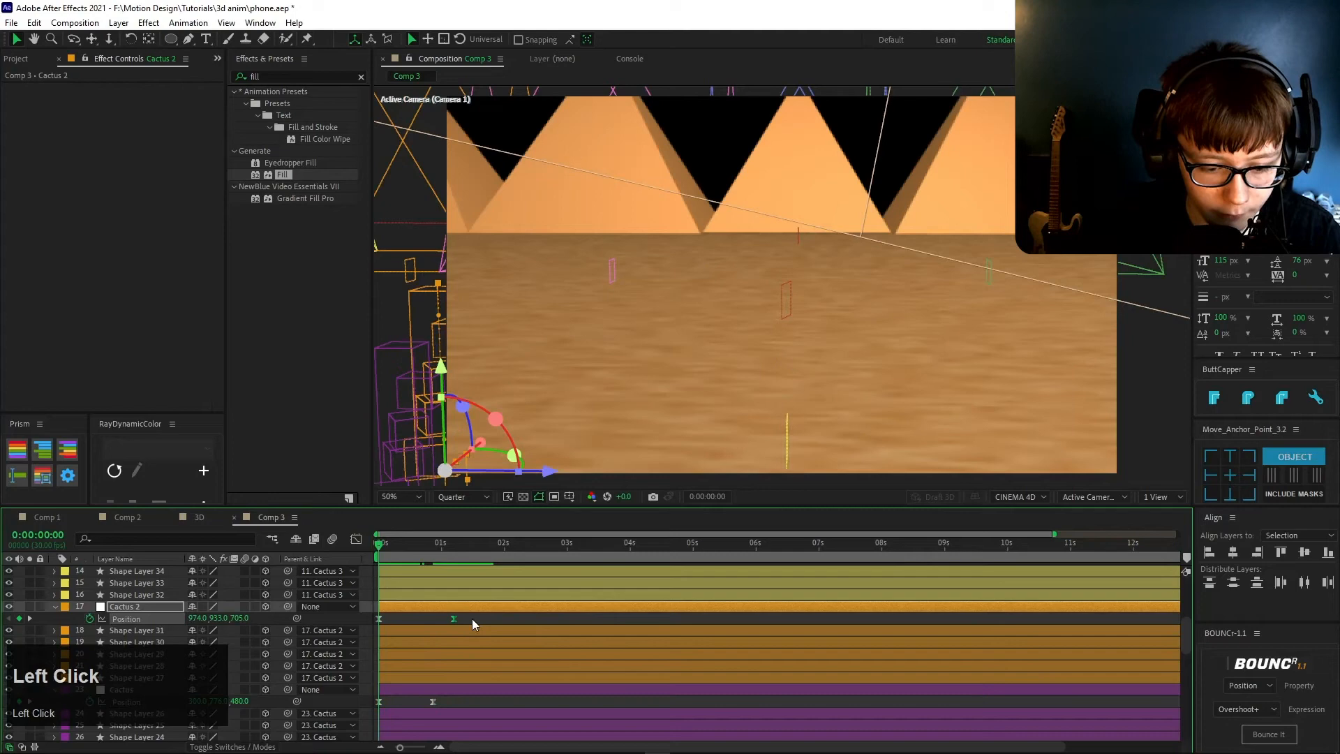
left_click(437, 702)
scroll(414, 705, "down", 2)
scroll(434, 656, "up", 5)
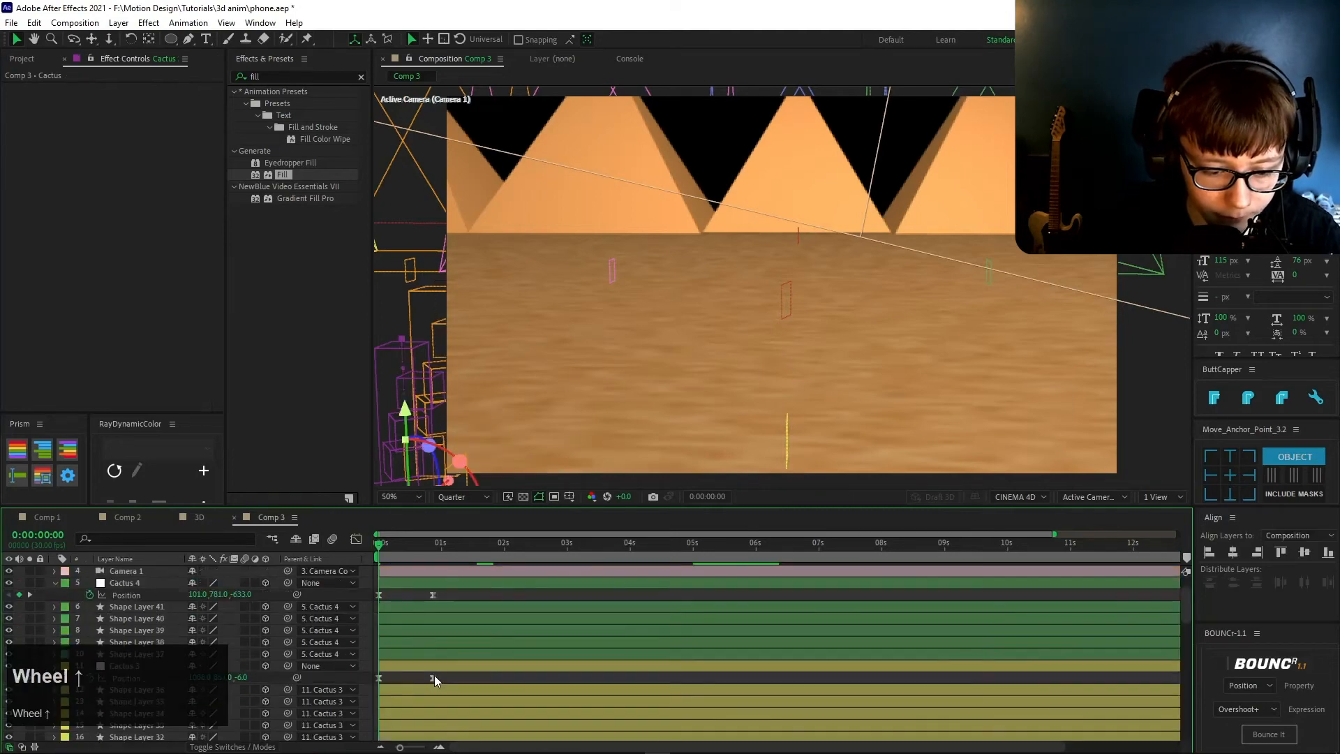
left_click(449, 677)
left_click(440, 593)
left_click(438, 596)
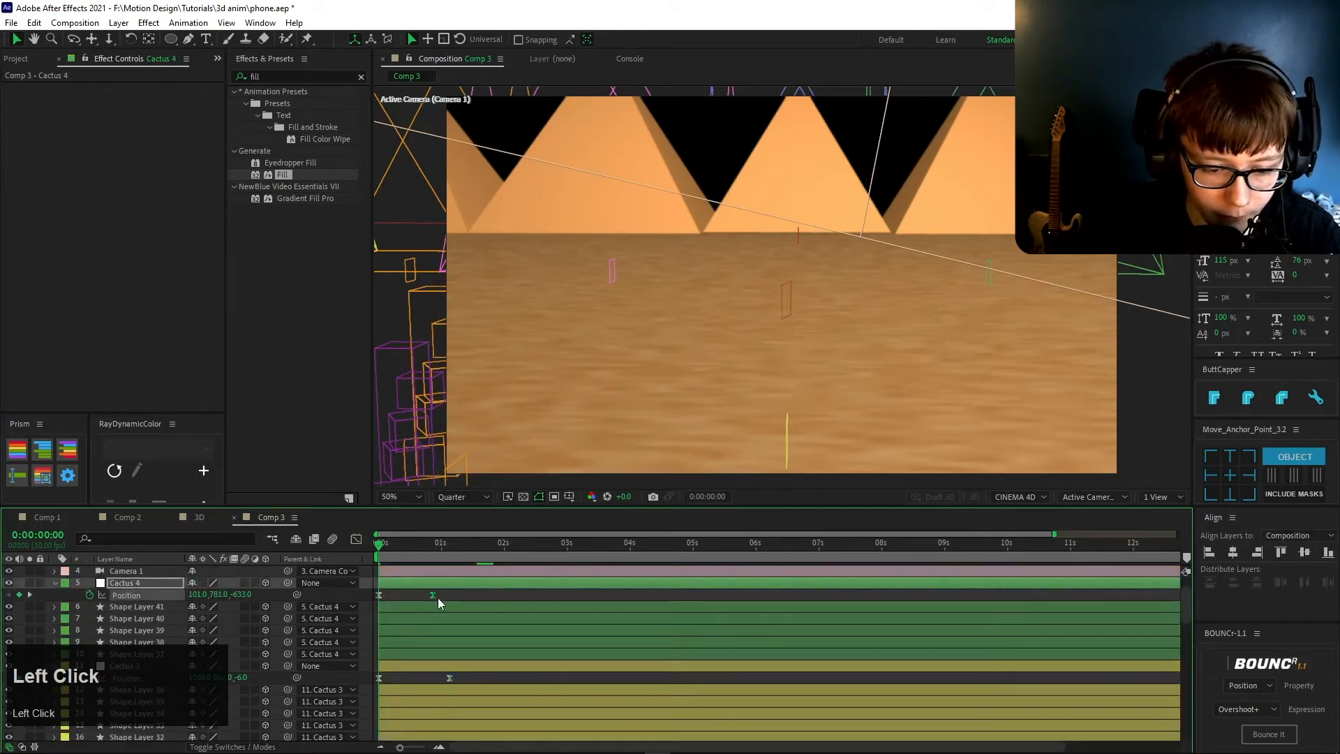
- Preview the staggered cactus animation from frame 0
key("space")
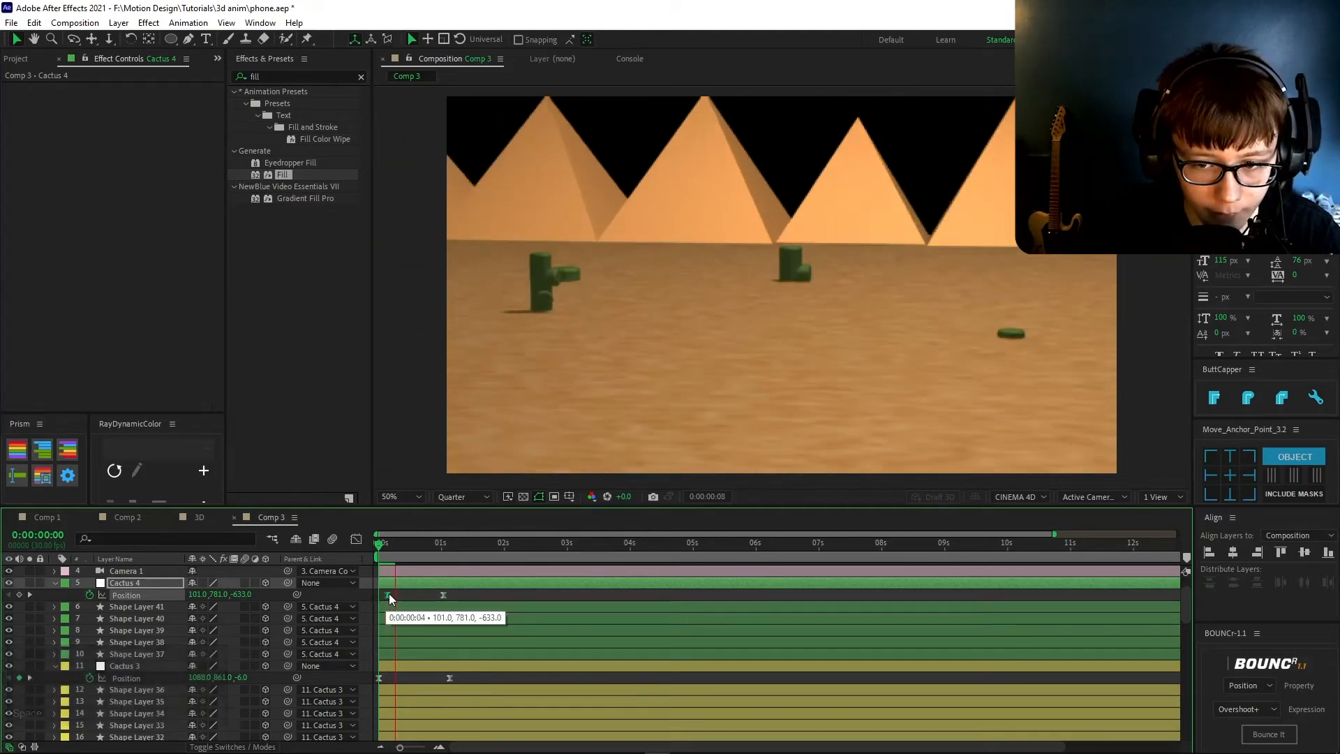
left_click(406, 545)
key("space")
key("space")
left_click_drag(404, 546, 359, 547)
key("space")
left_click(377, 546)
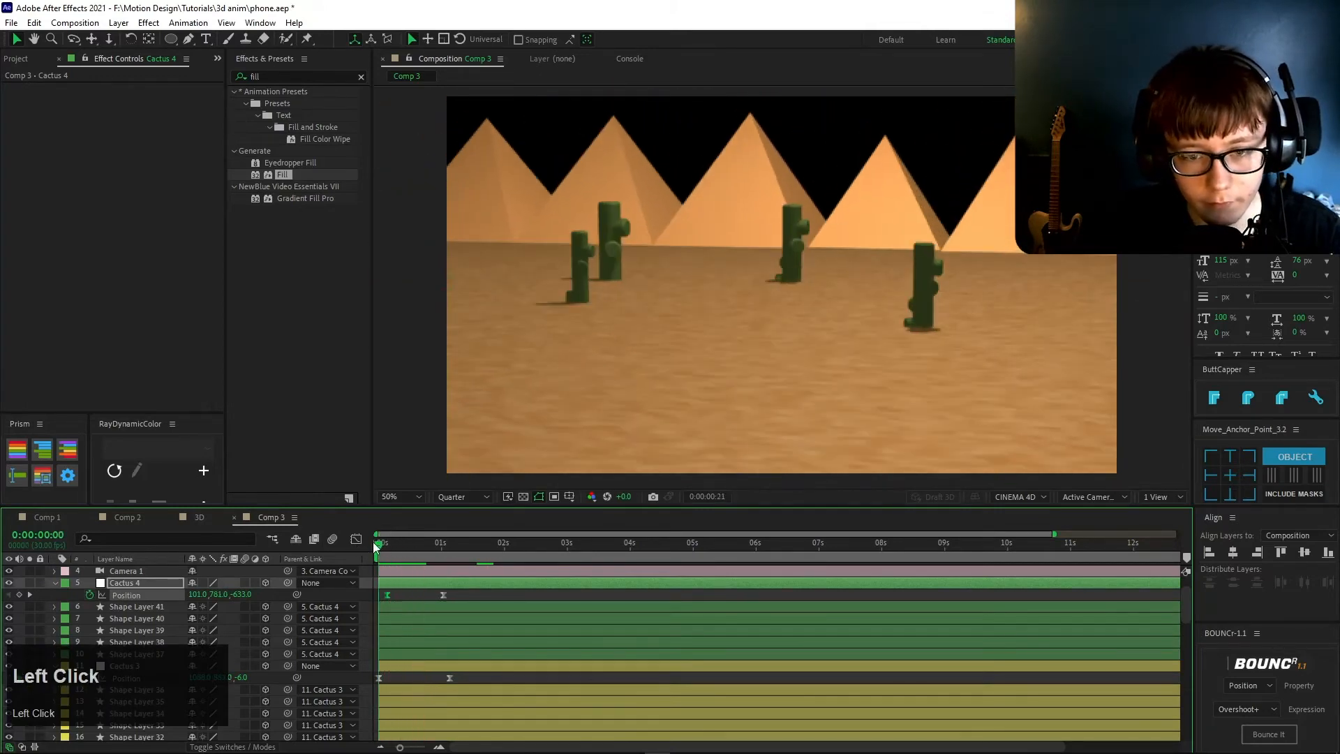
key("space")
key("space")
- Create a white 1920 x 1080 px solid and place it beneath all other layers as the sky
right_click(375, 415)
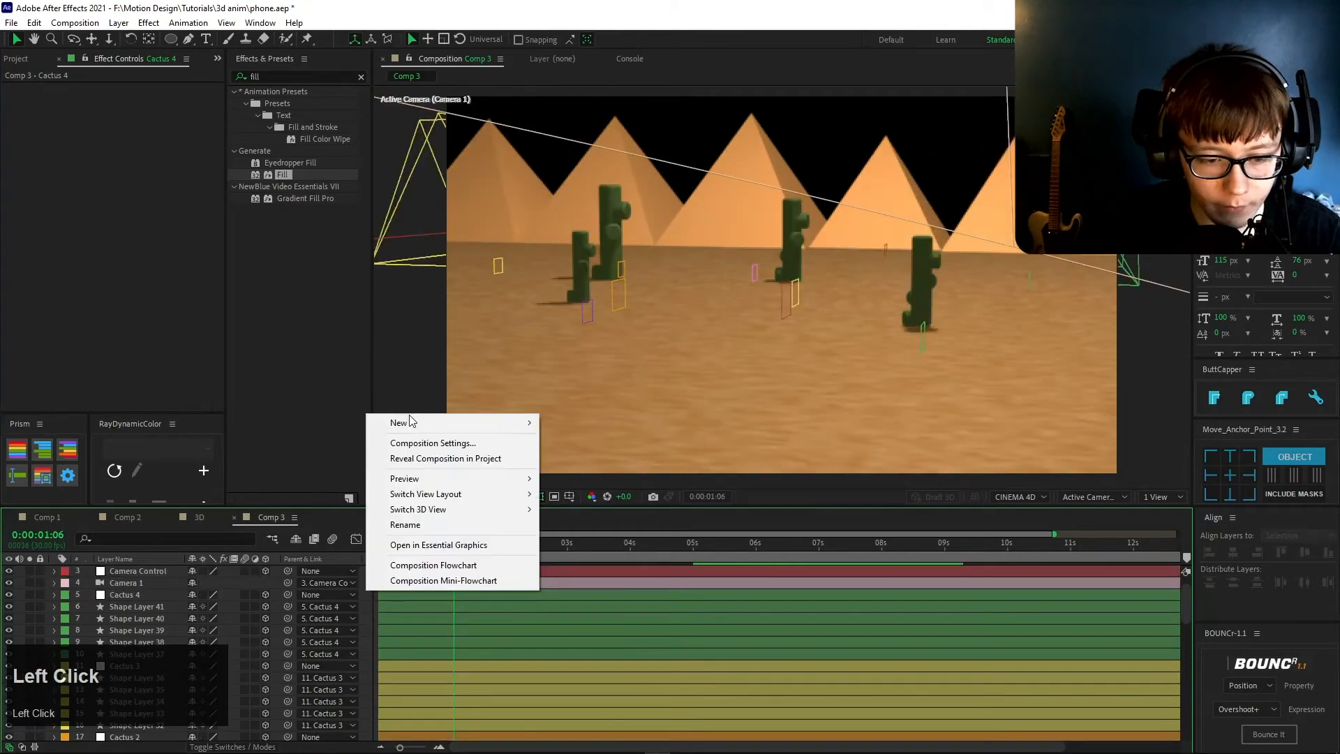
mouse_move(402, 424)
left_click(613, 477)
left_click(661, 466)
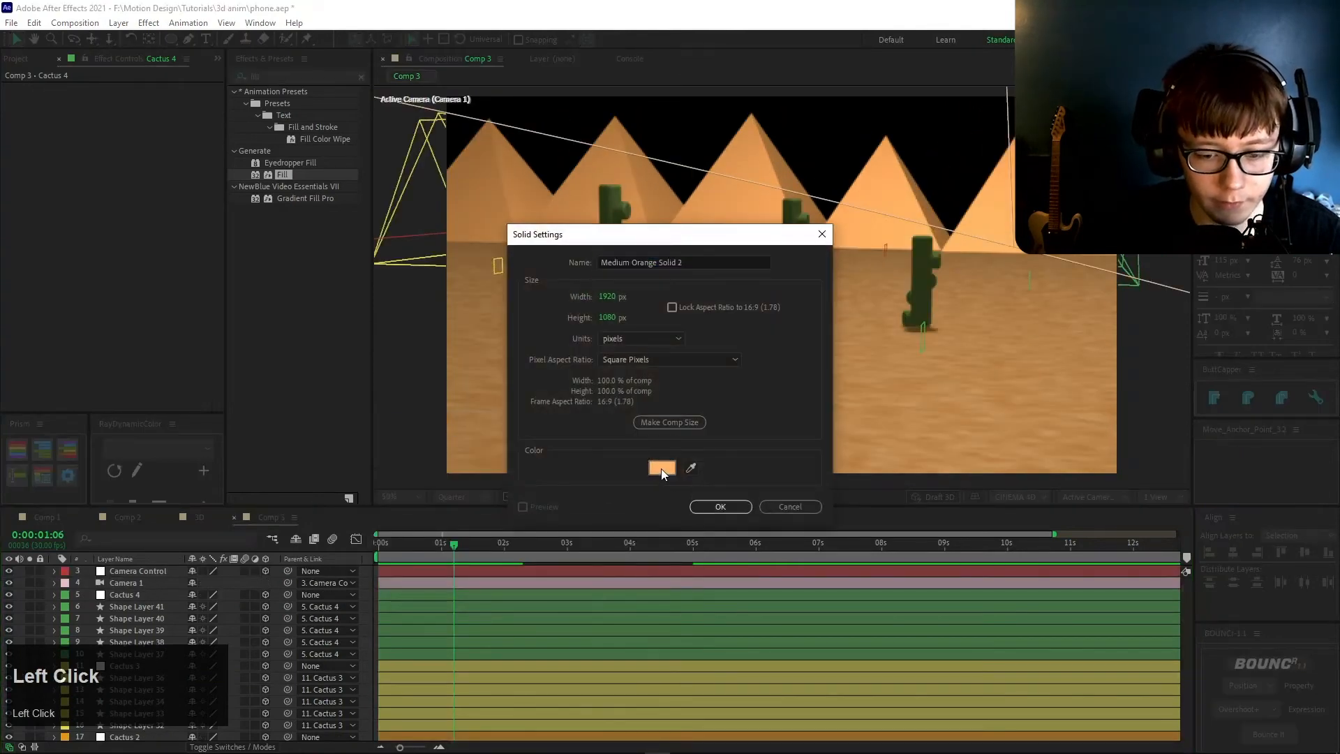
left_click(22, 287)
left_click(323, 289)
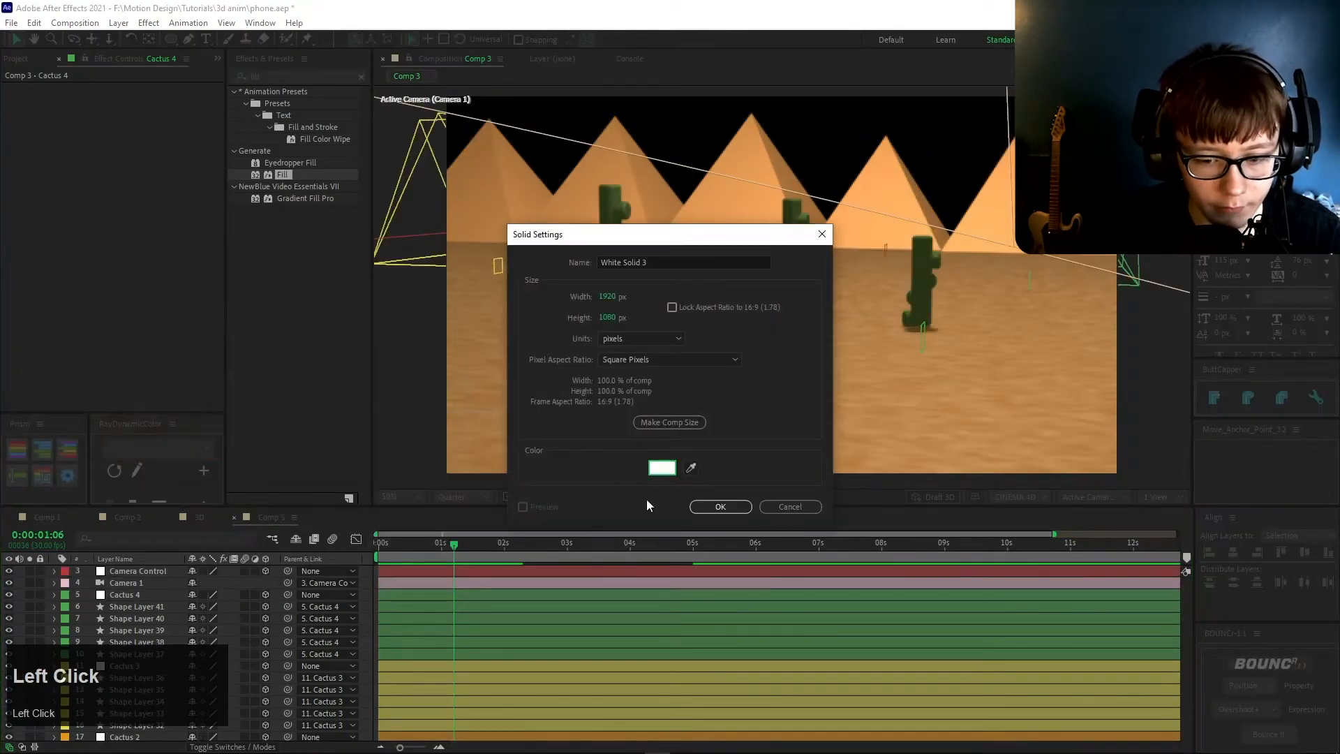
left_click(707, 506)
left_click_drag(144, 571, 174, 742)
- Find the Gradient Ramp effect and apply it to the White Solid 3 layer
left_click(297, 79)
key("g")
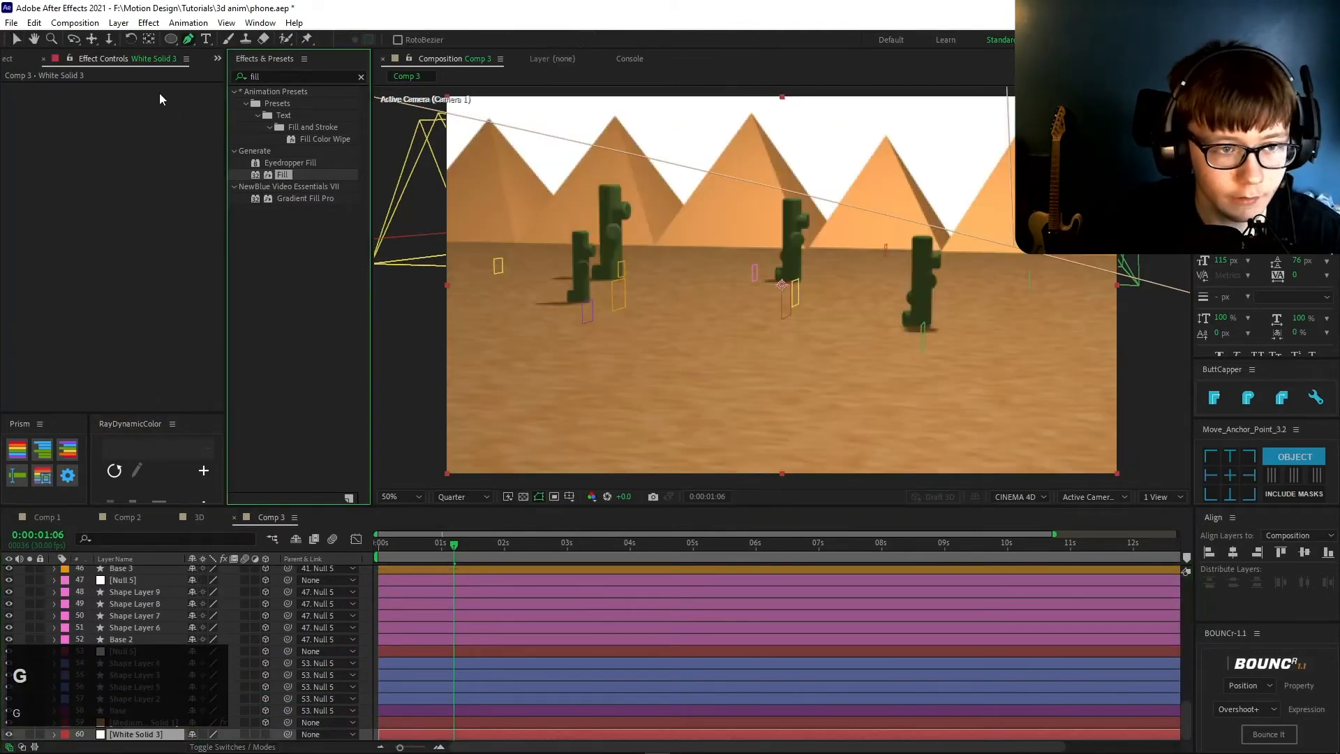
left_click(312, 73)
type("grea")
key("BackSpace")
key("BackSpace")
type("adient ramp")
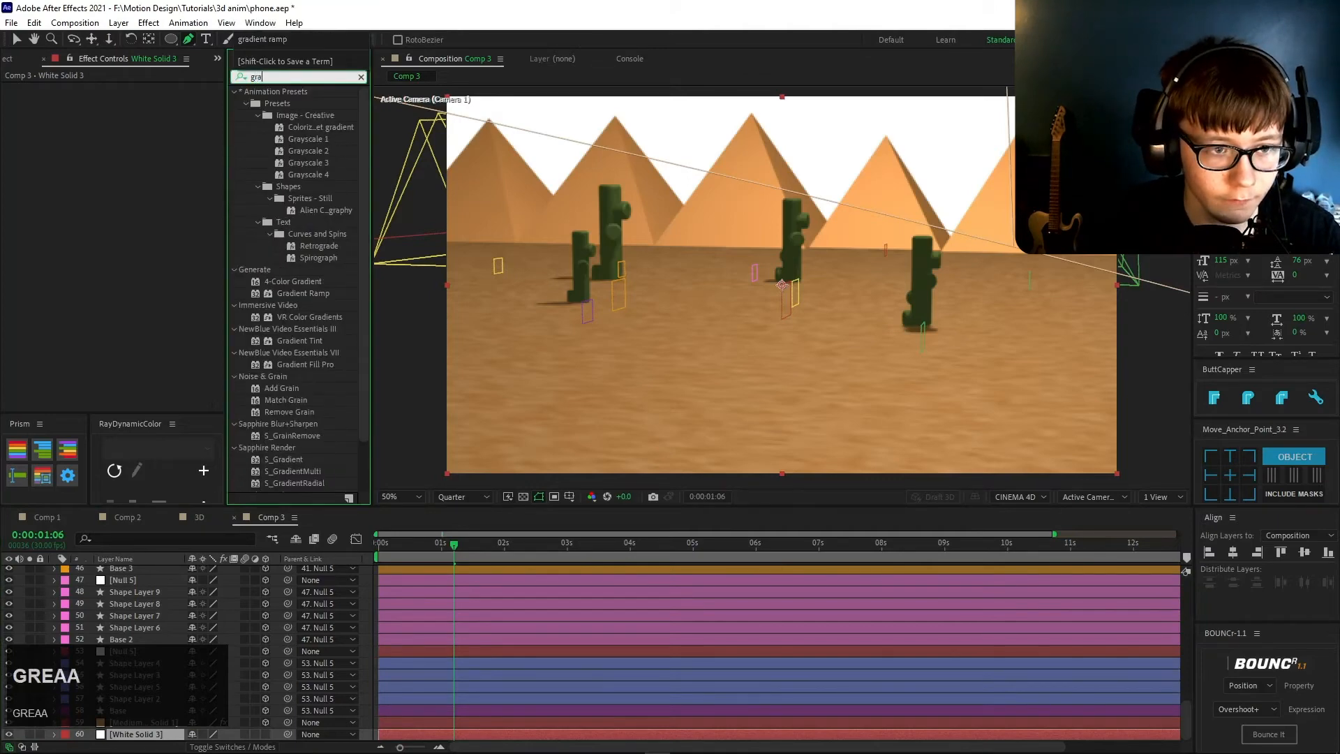
key("Return")
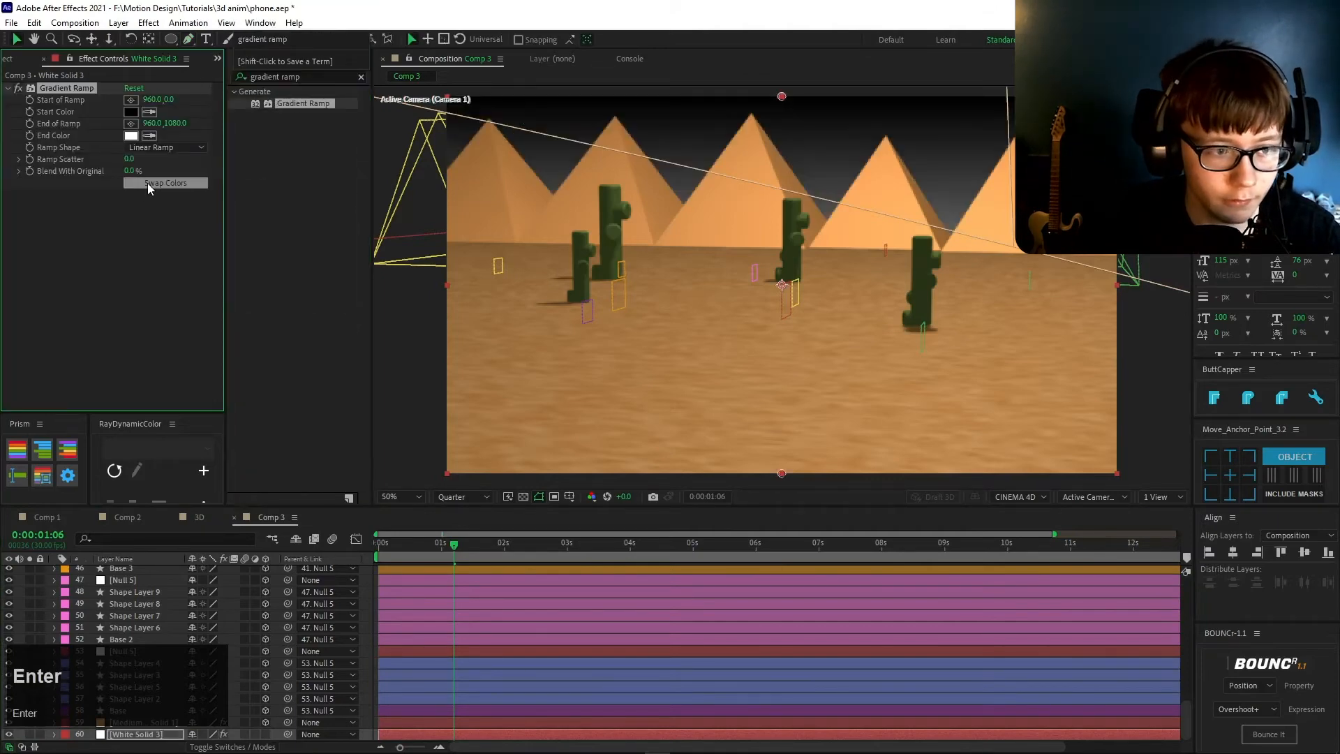
- Swap the ramp colors and move the End of Ramp point up to 960, 550
left_click(150, 182)
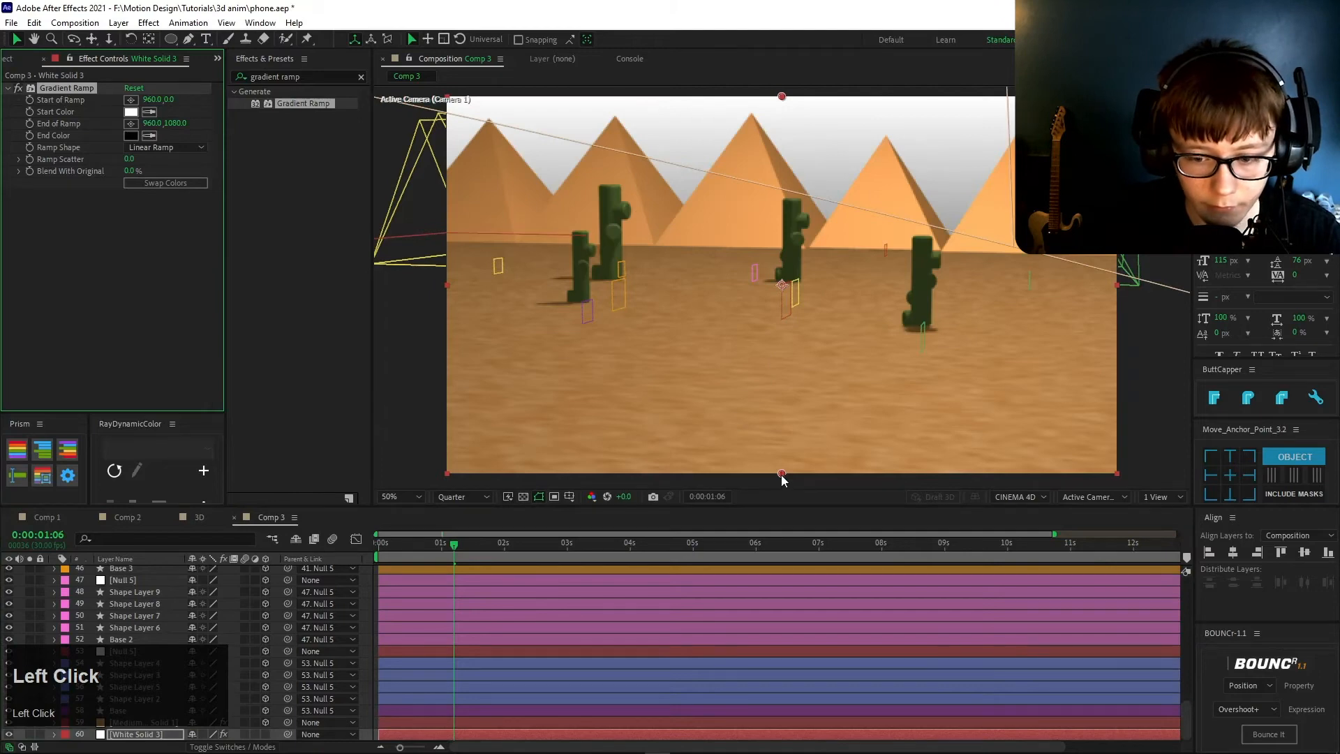
left_click_drag(781, 473, 782, 326)
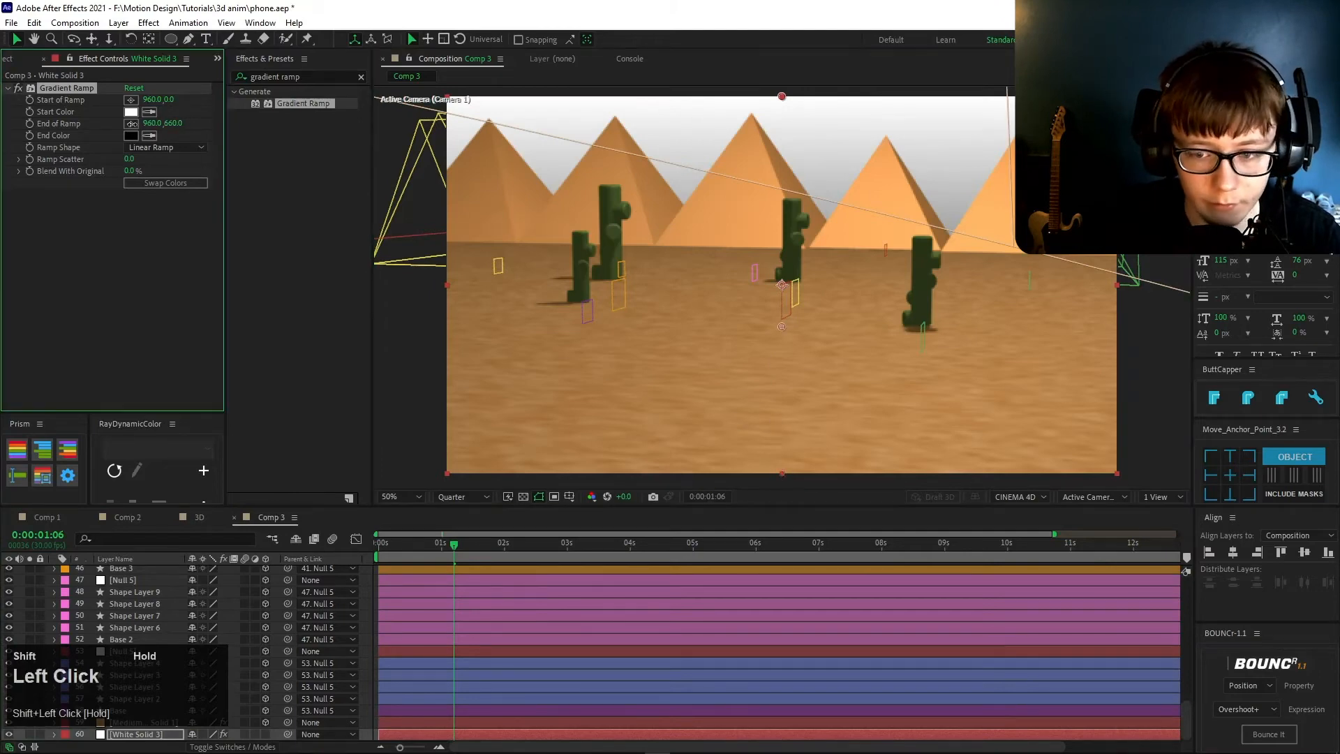
left_click_drag(781, 233, 782, 285)
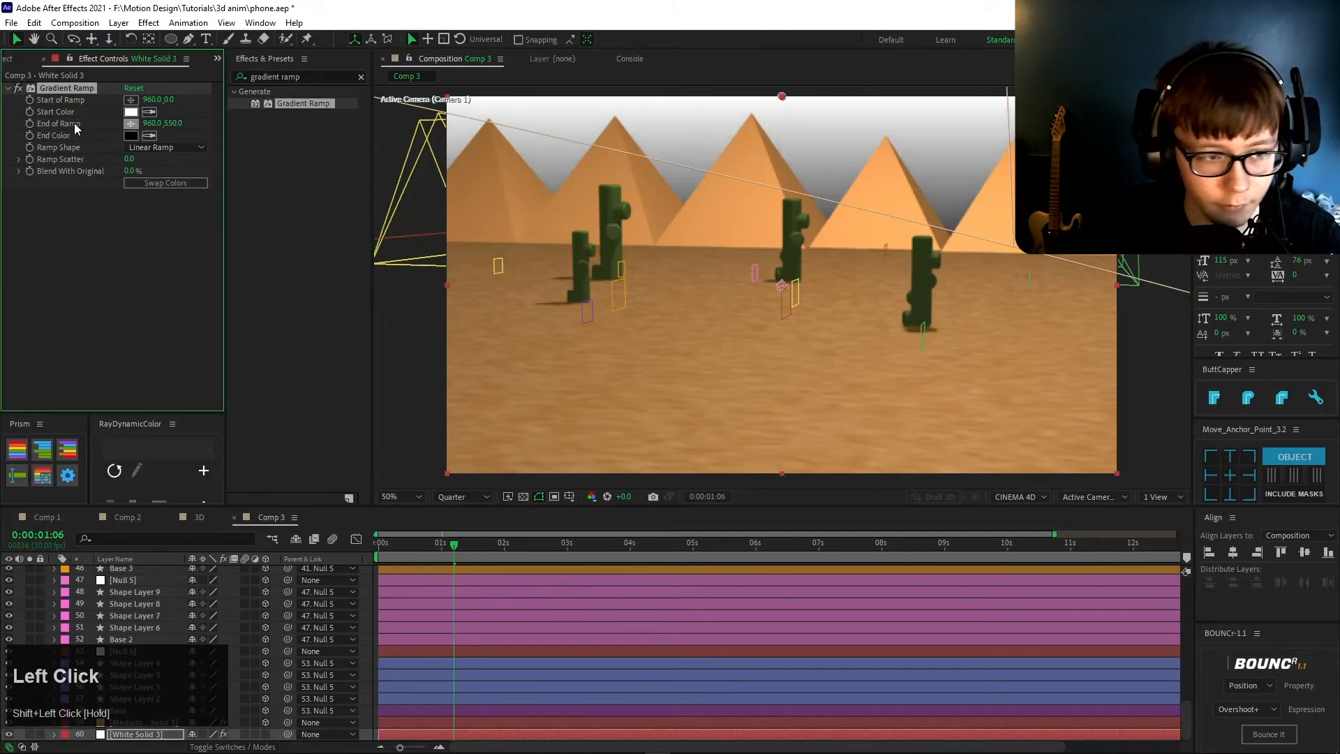
- Set the ramp's End Color to light blue 9ED2FF and copy its hex value
left_click(132, 139)
left_click_drag(216, 376, 217, 361)
left_click_drag(93, 307, 59, 254)
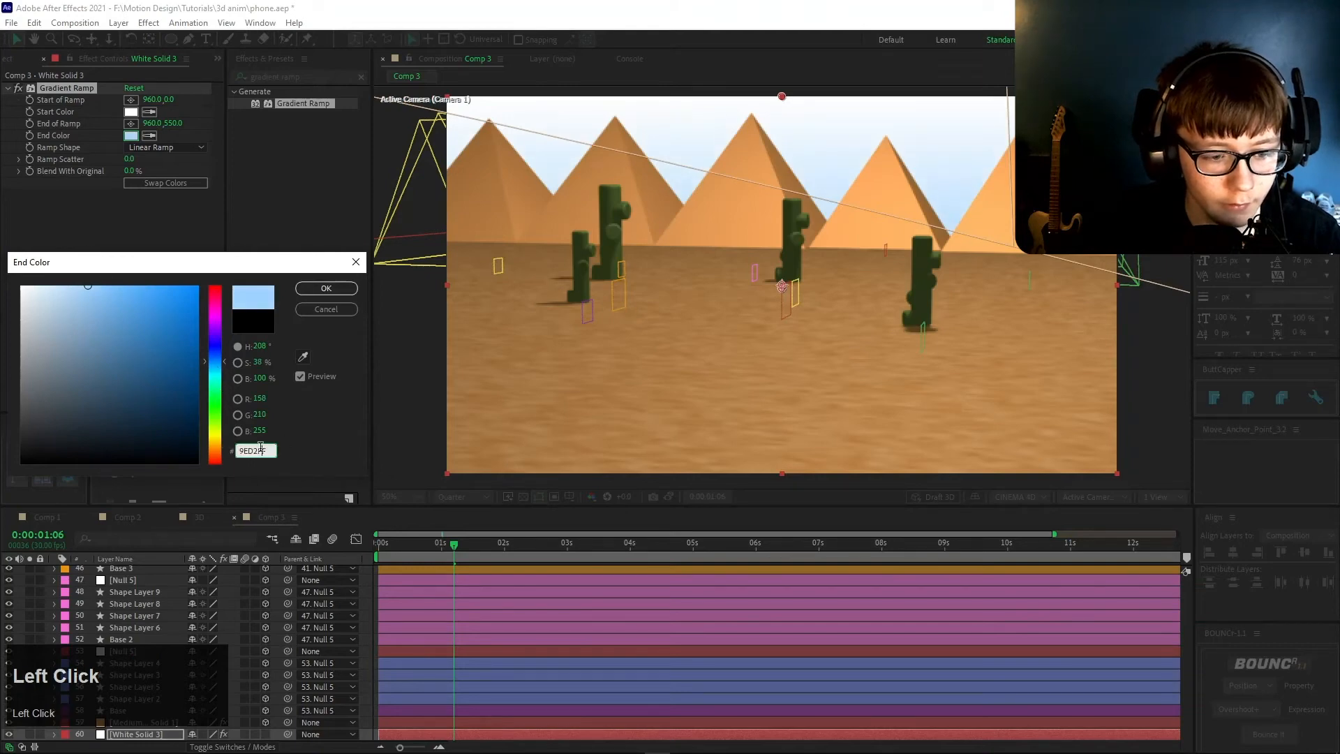
key("ctrl+c")
left_click(326, 288)
- Set the ramp's Start Color from the copied blue and lighten it to about BEE1FF
left_click(131, 112)
key("ctrl+v")
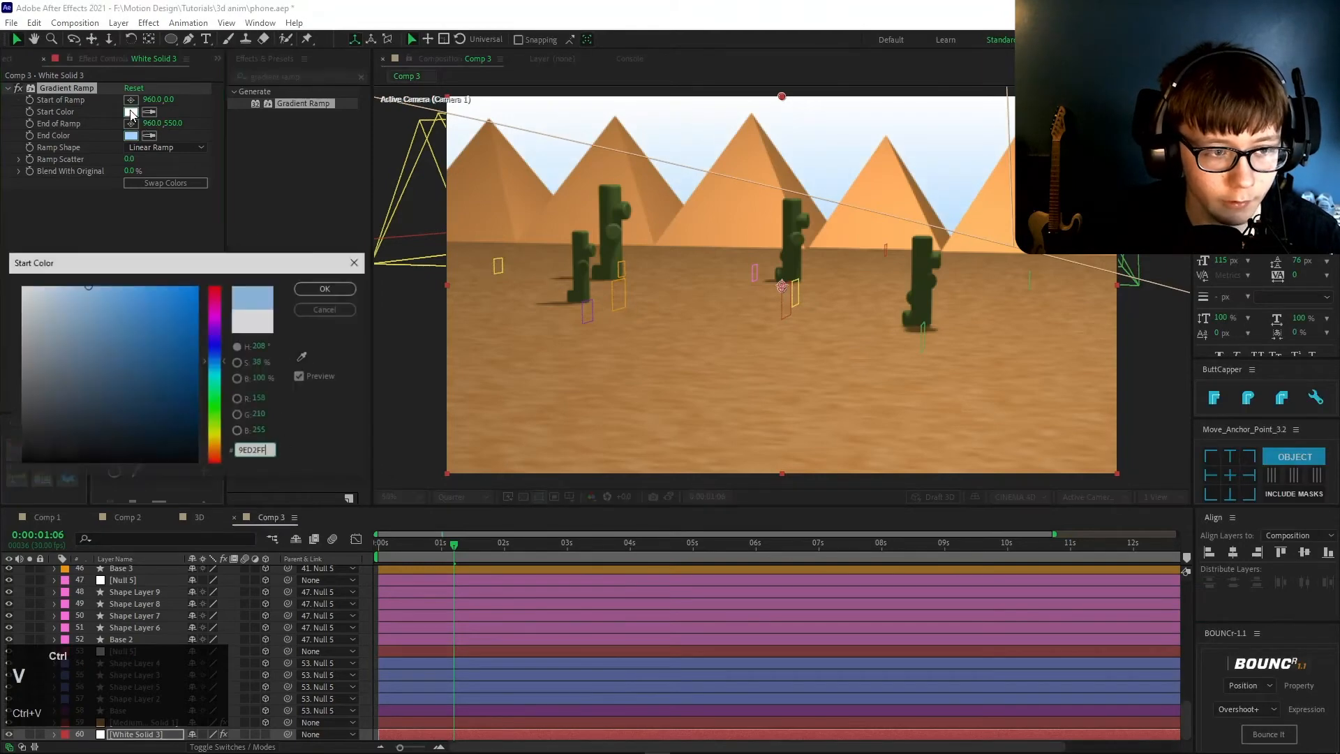
mouse_move(103, 290)
left_mouse_down()
mouse_move(77, 292)
mouse_move(64, 267)
left_mouse_up()
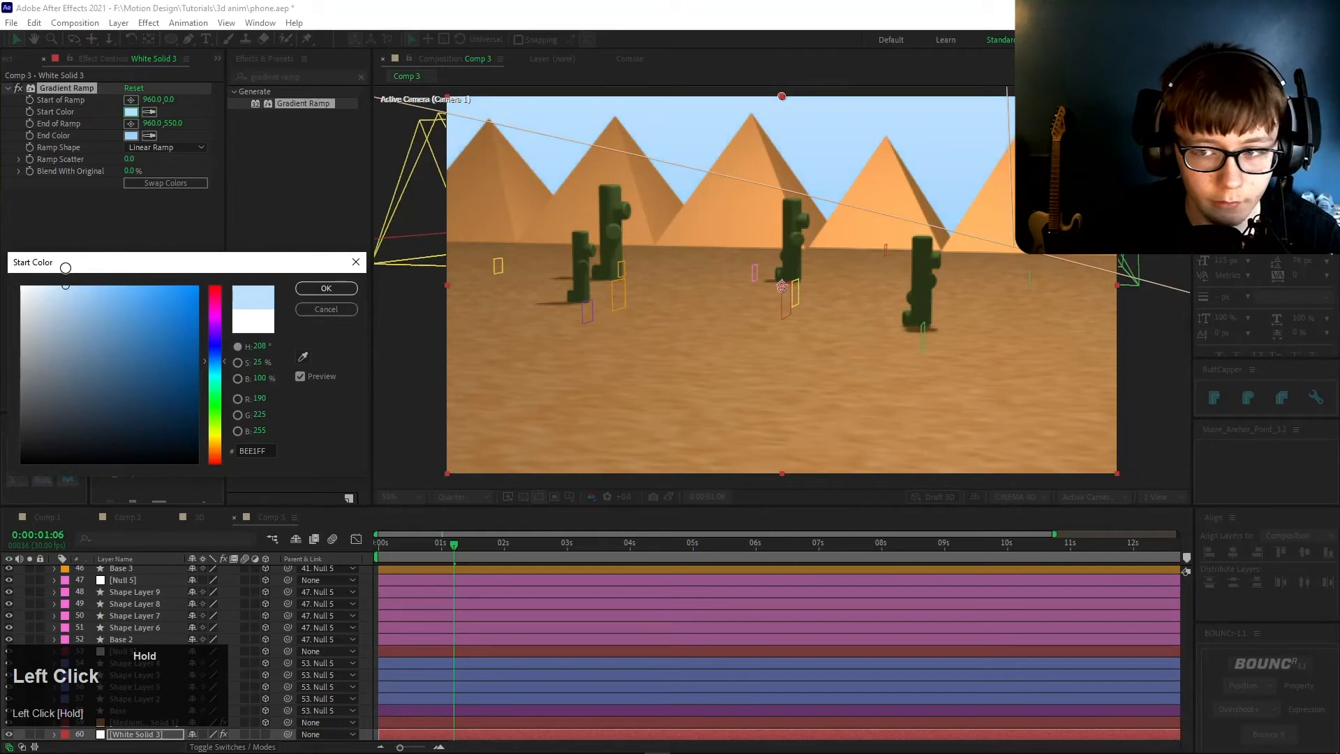
left_click(315, 289)
- Deepen the ramp's End Color to a stronger sky blue, about 87C8FF, and deselect the solid
left_click(130, 135)
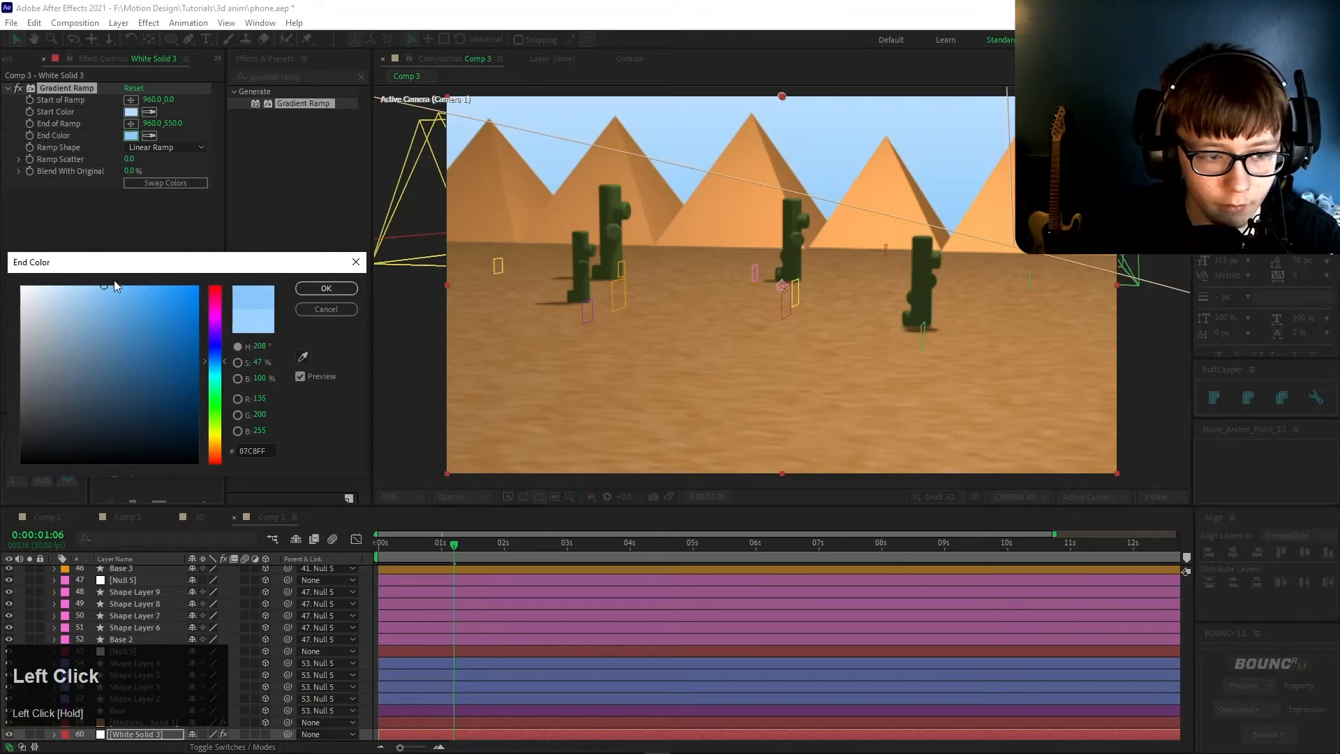
left_click(350, 293)
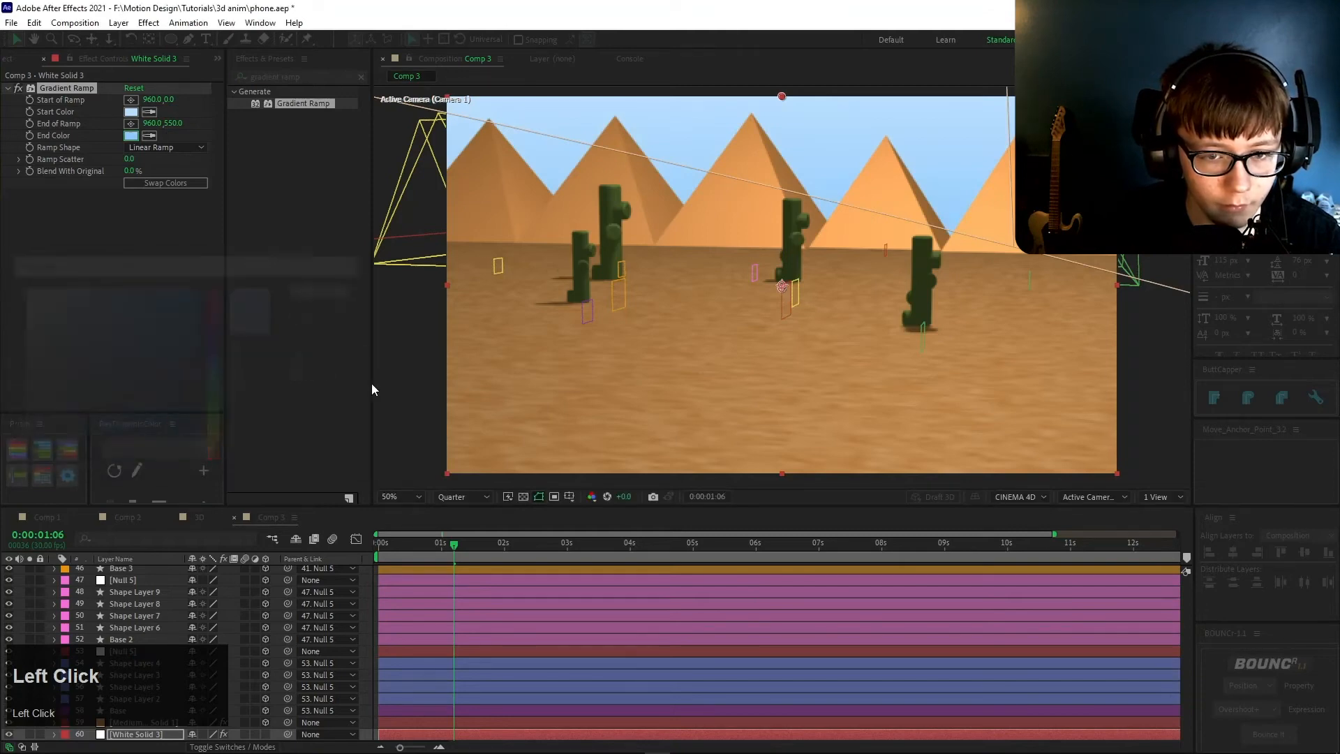
left_click(365, 575)
- Set the intensity of Spot Light 1 to 95%
scroll(145, 585, "up", 6)
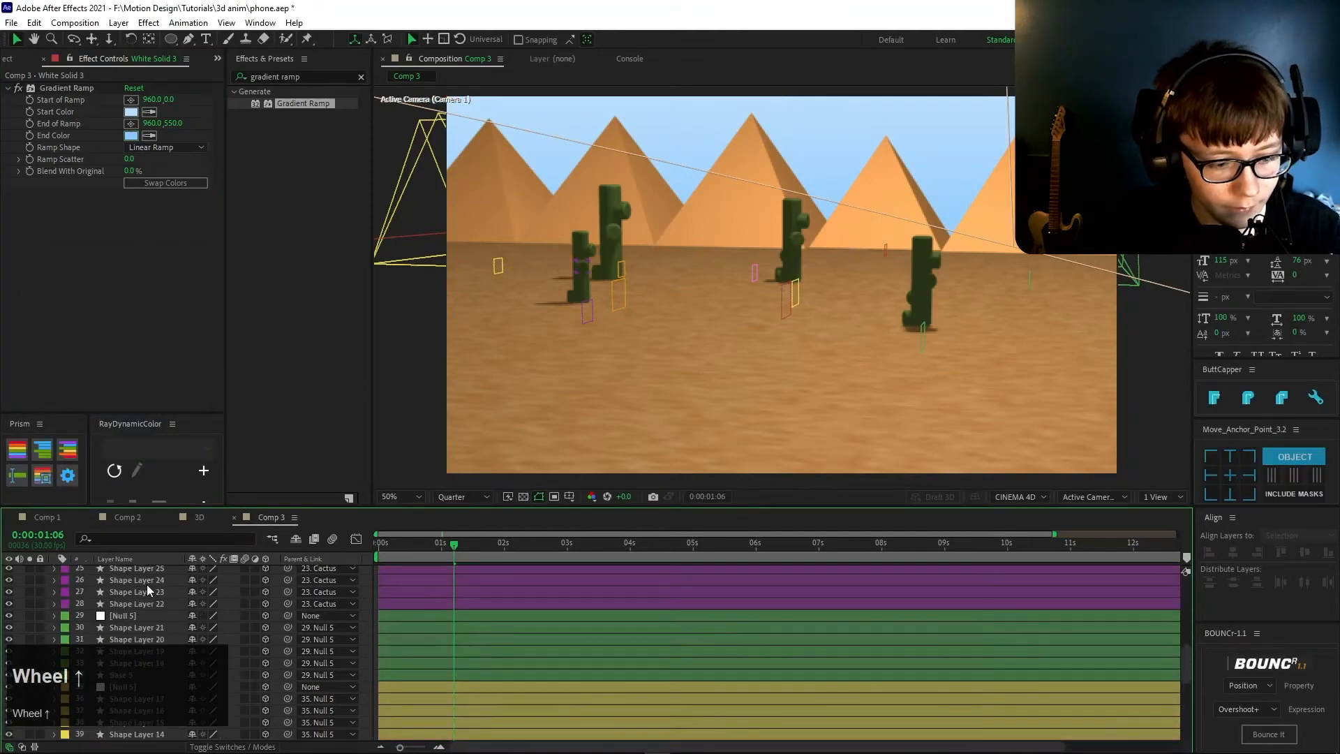
scroll(146, 584, "up", 7)
left_click(146, 584)
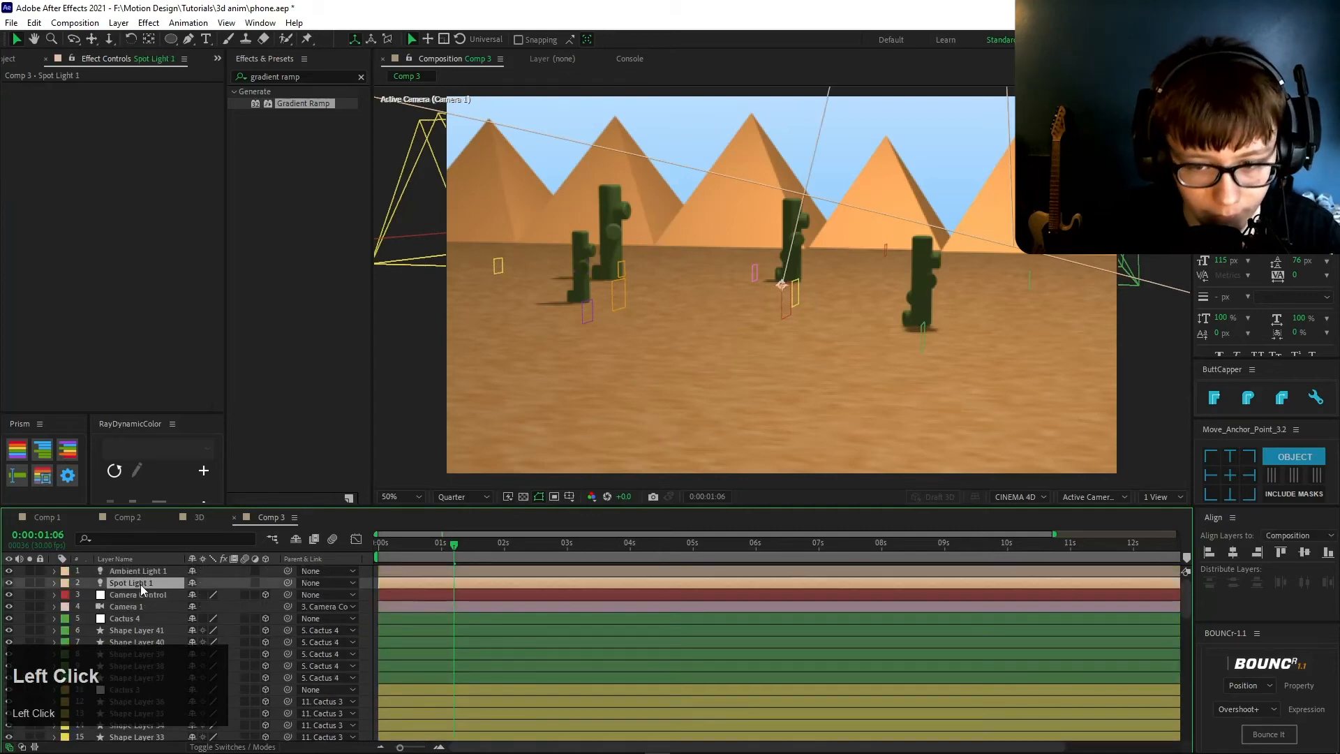
key("u")
key("u")
left_click_drag(206, 633, 207, 633)
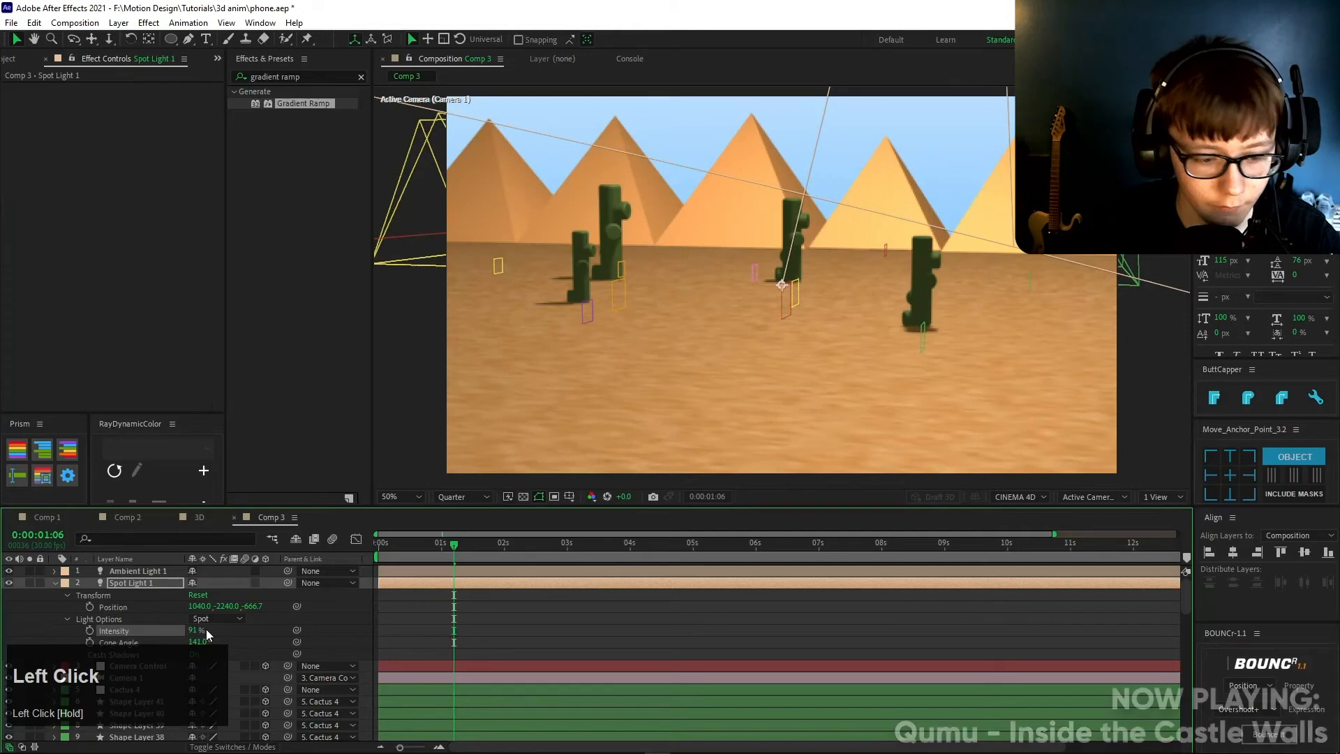
left_click(192, 631)
type("90")
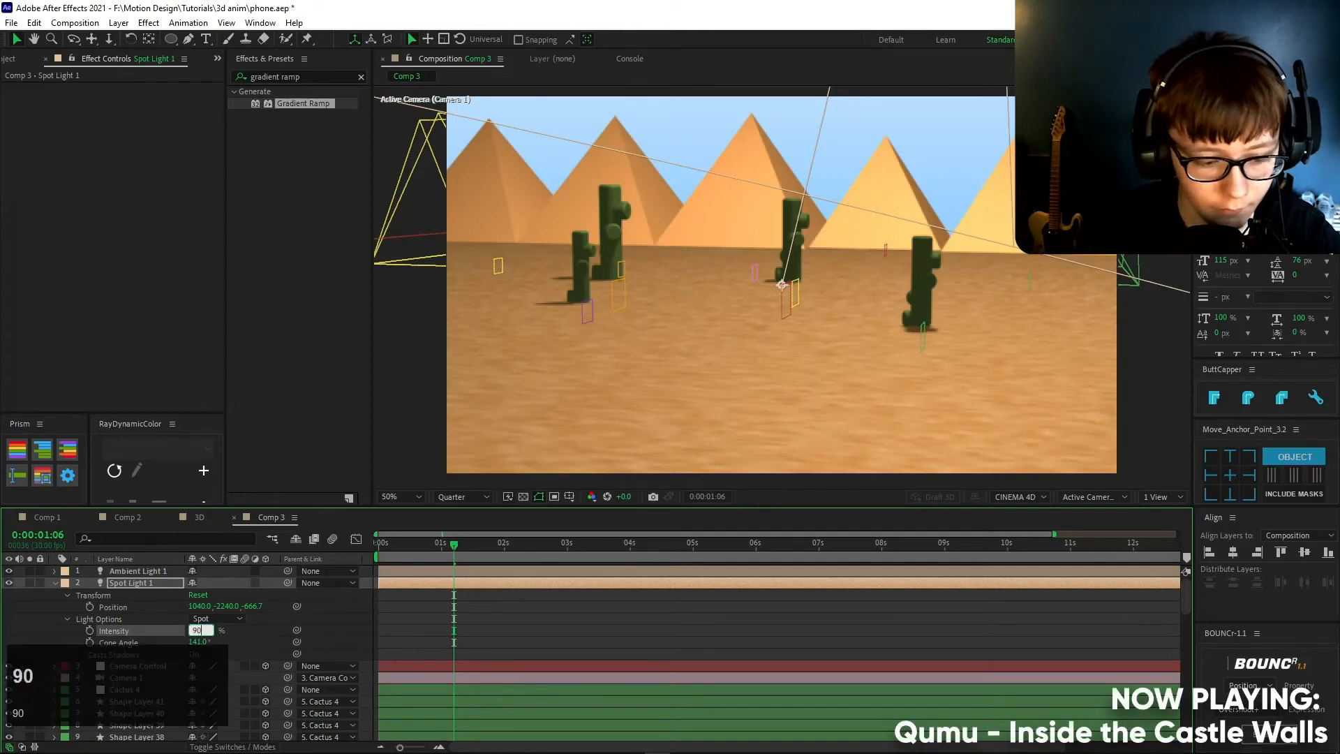
key("Return")
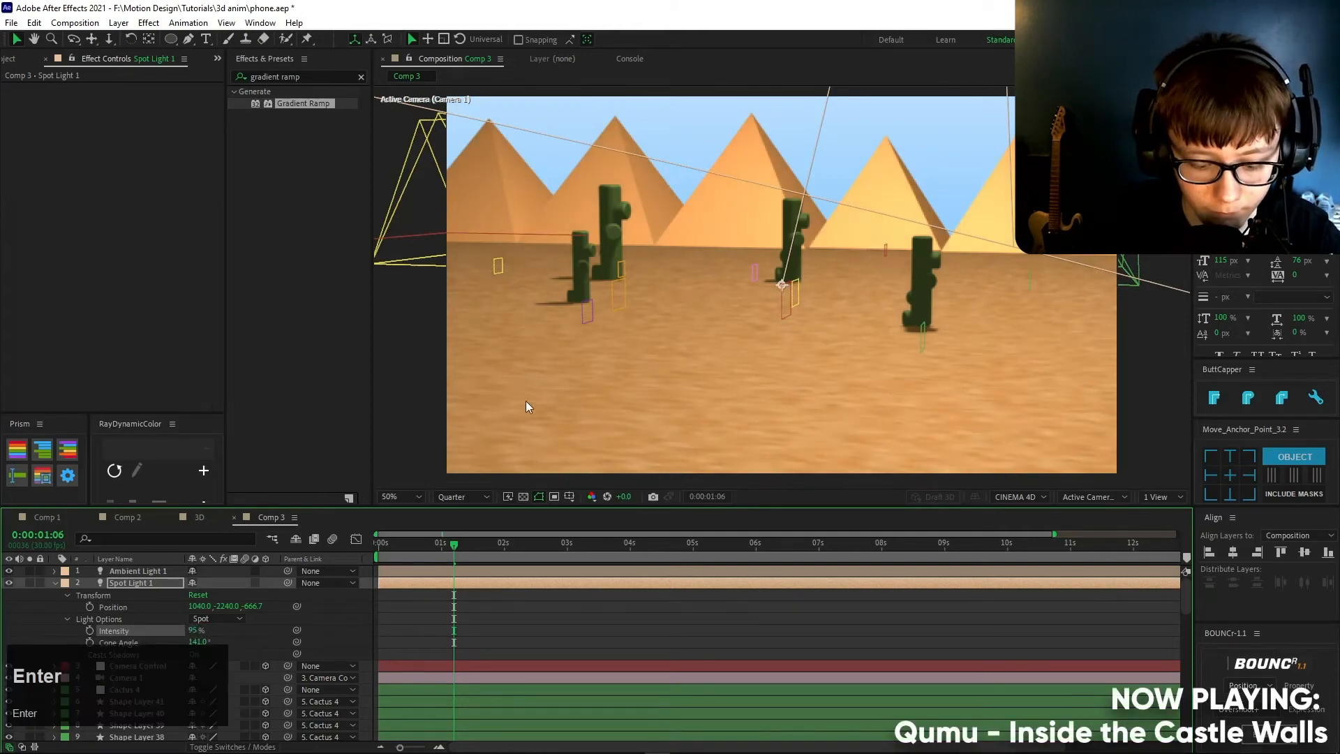
- Reposition Spot Light 1 to about -122, -1040, -1084.7
key("p")
key("p")
left_click_drag(199, 593, 51, 607)
left_click_drag(263, 588, 4, 611)
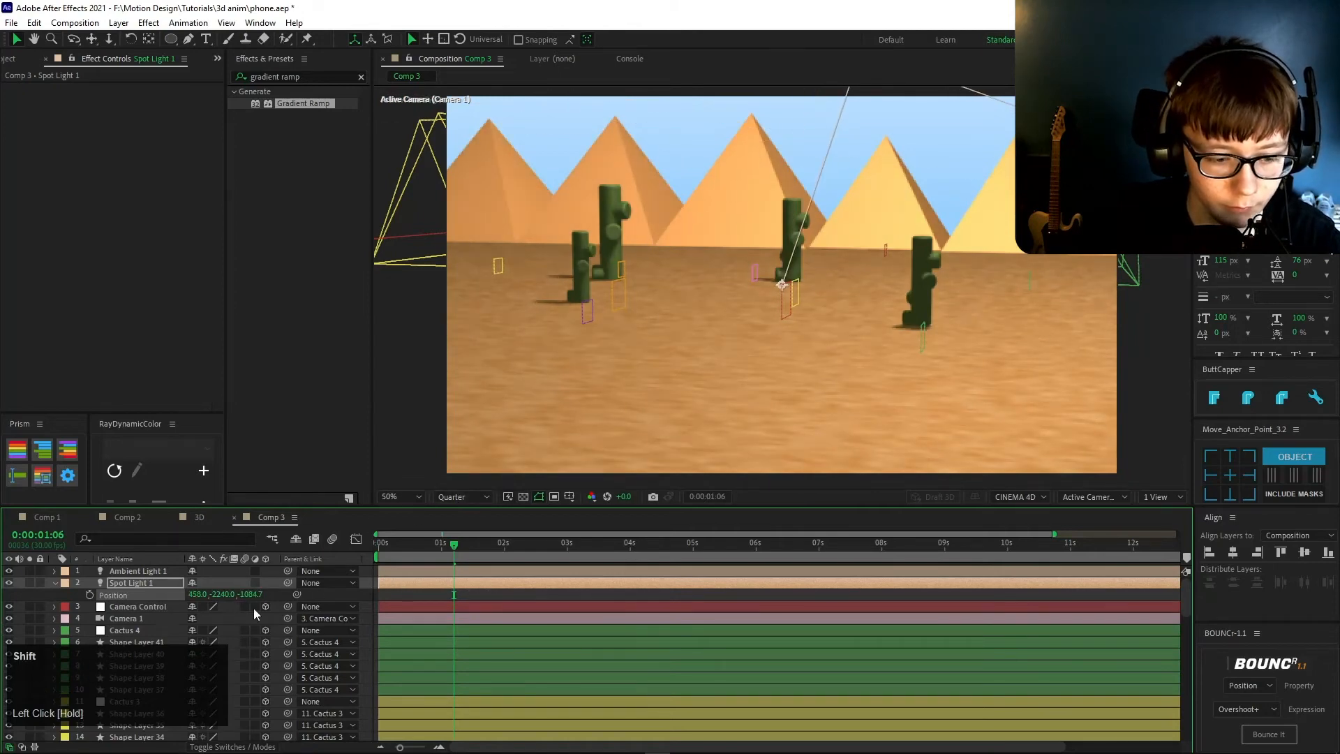
left_click_drag(199, 600, 157, 607)
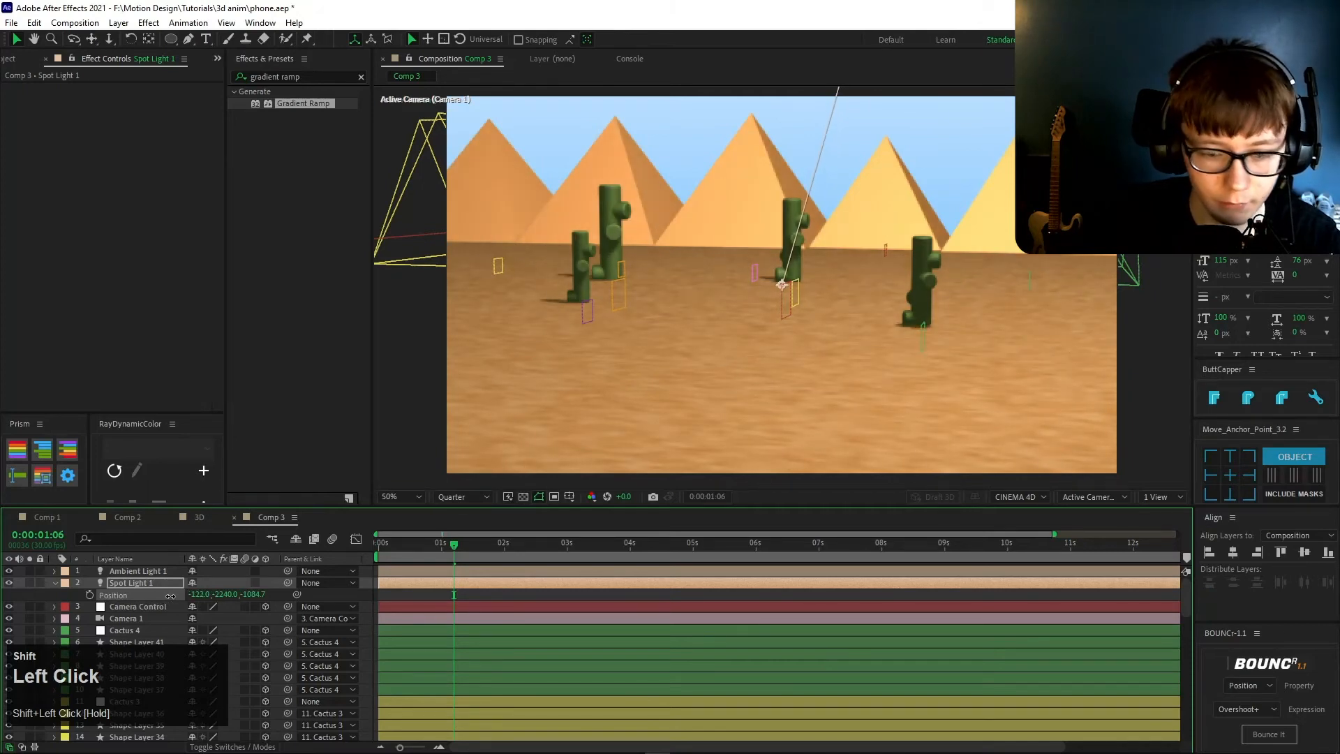
left_click_drag(223, 593, 322, 581)
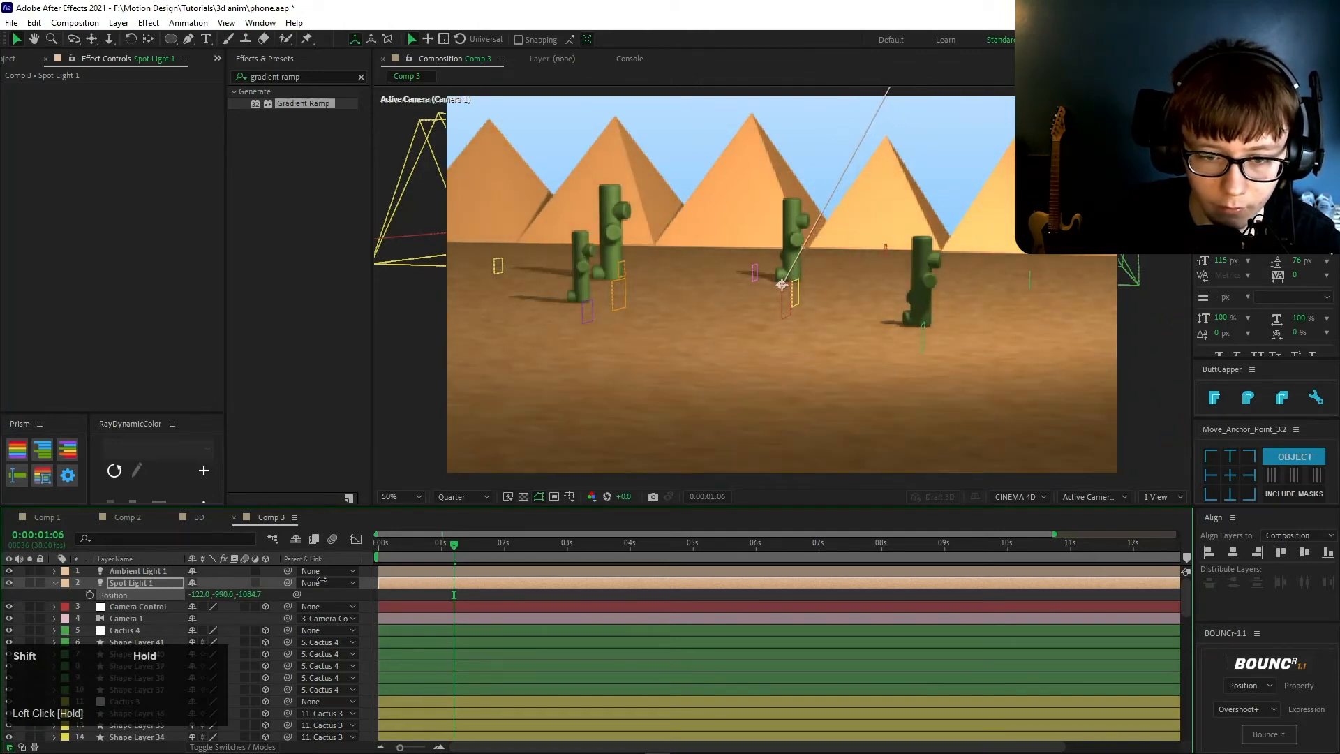
- Set Spot Light 1's cone angle to 180° and move its X position to about -340
key("u")
key("u")
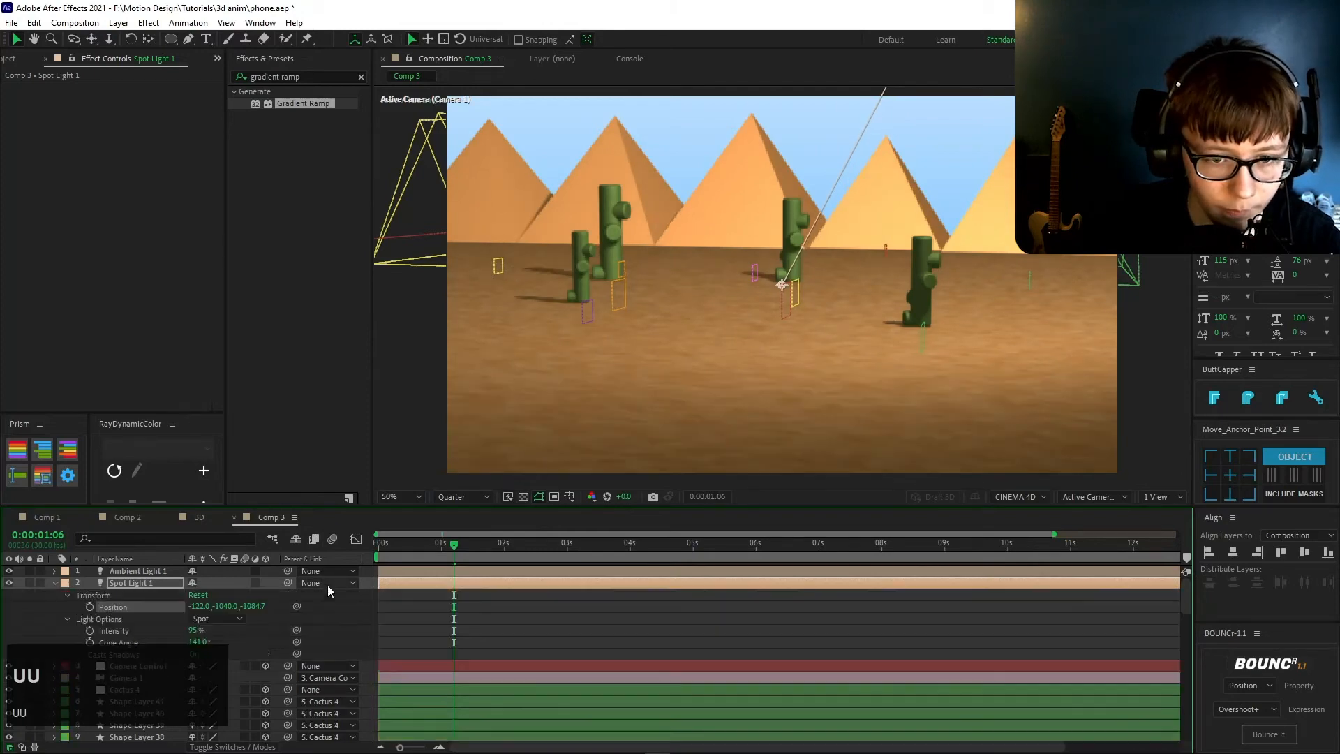
scroll(205, 639, "down", 2)
left_click(198, 606)
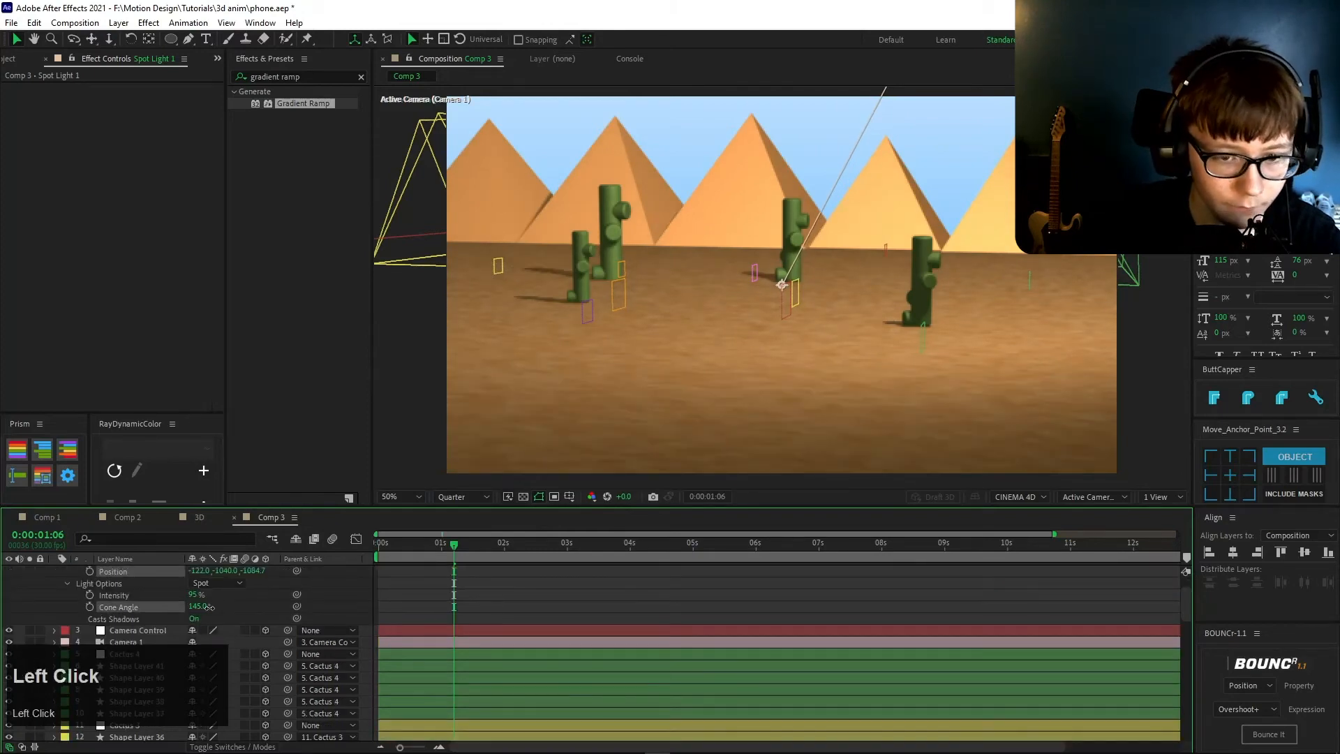
type("180")
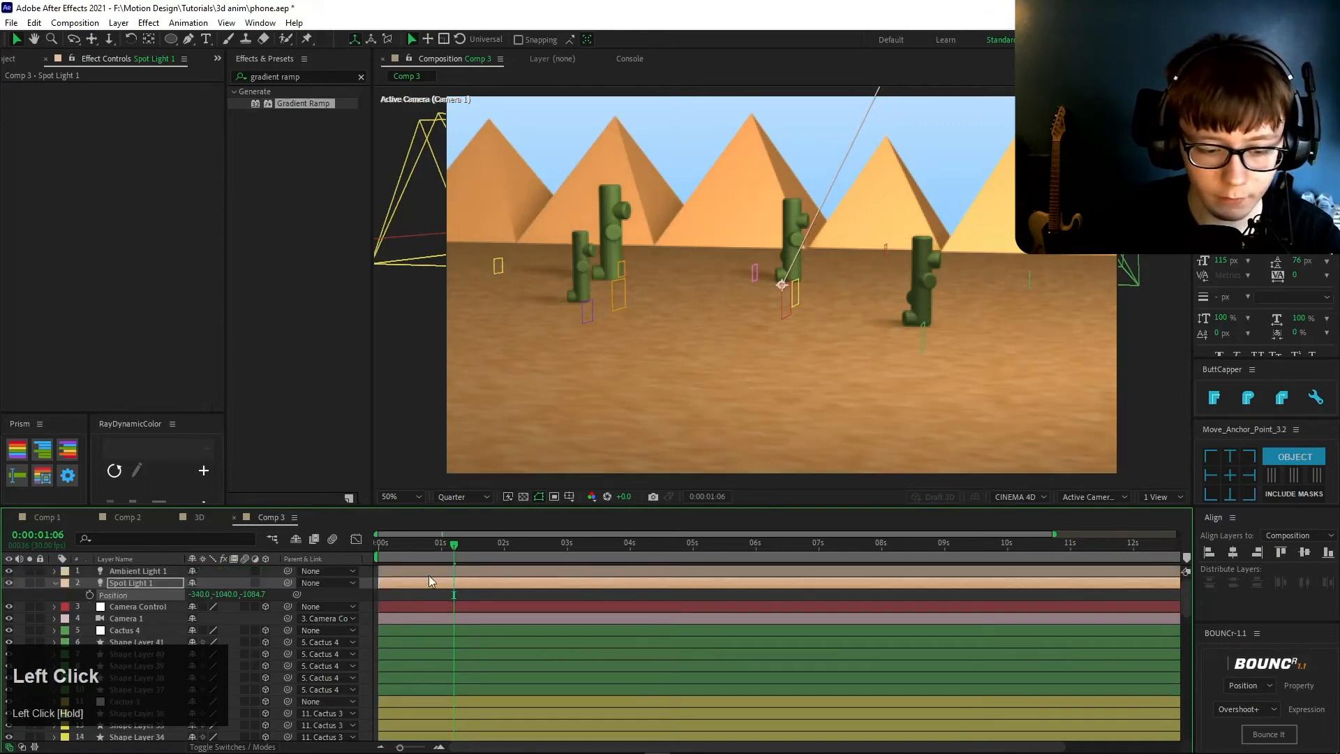
left_click(420, 590)
- Set the composition preview resolution to Full and save the project
left_click(472, 501)
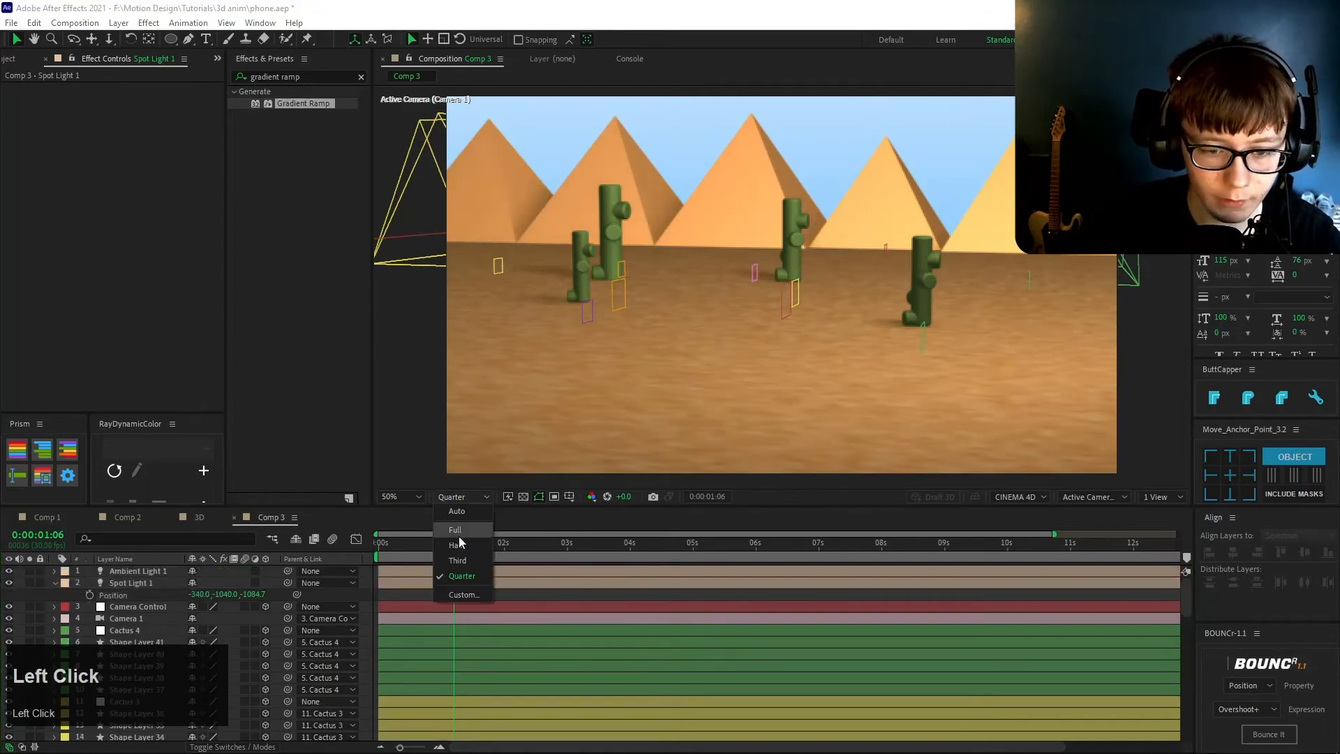
left_click(463, 530)
key("ctrl+s")
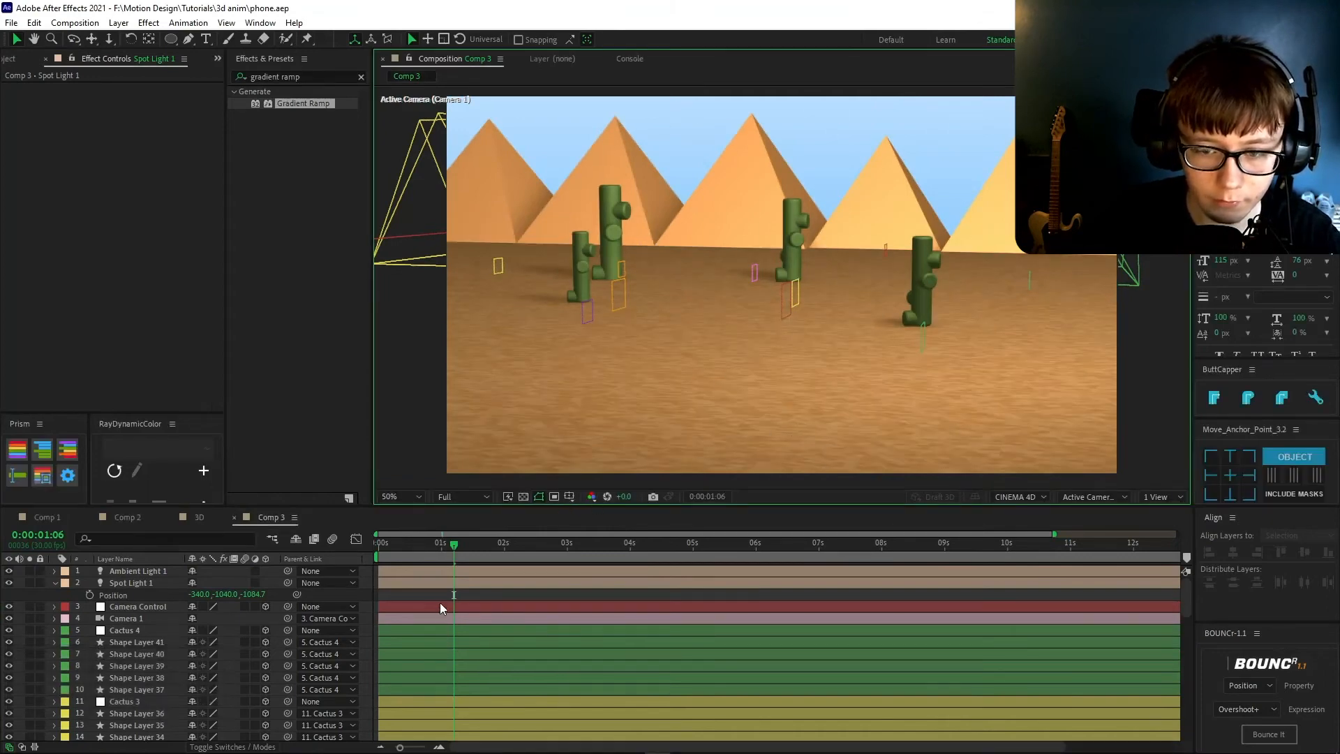
- Choose the Pen tool and set the shape fill color to white FFFFFF
left_click(192, 41)
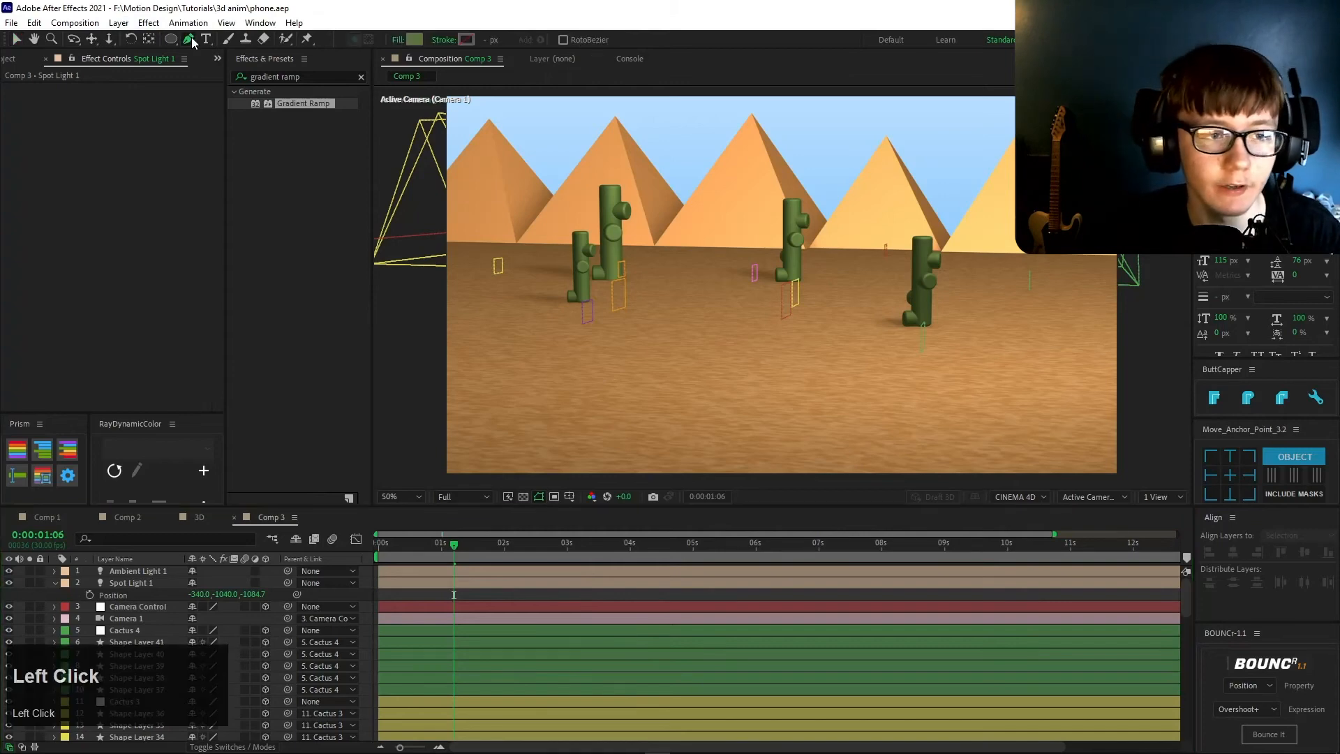
left_click(414, 39)
left_click_drag(81, 428, 2, 282)
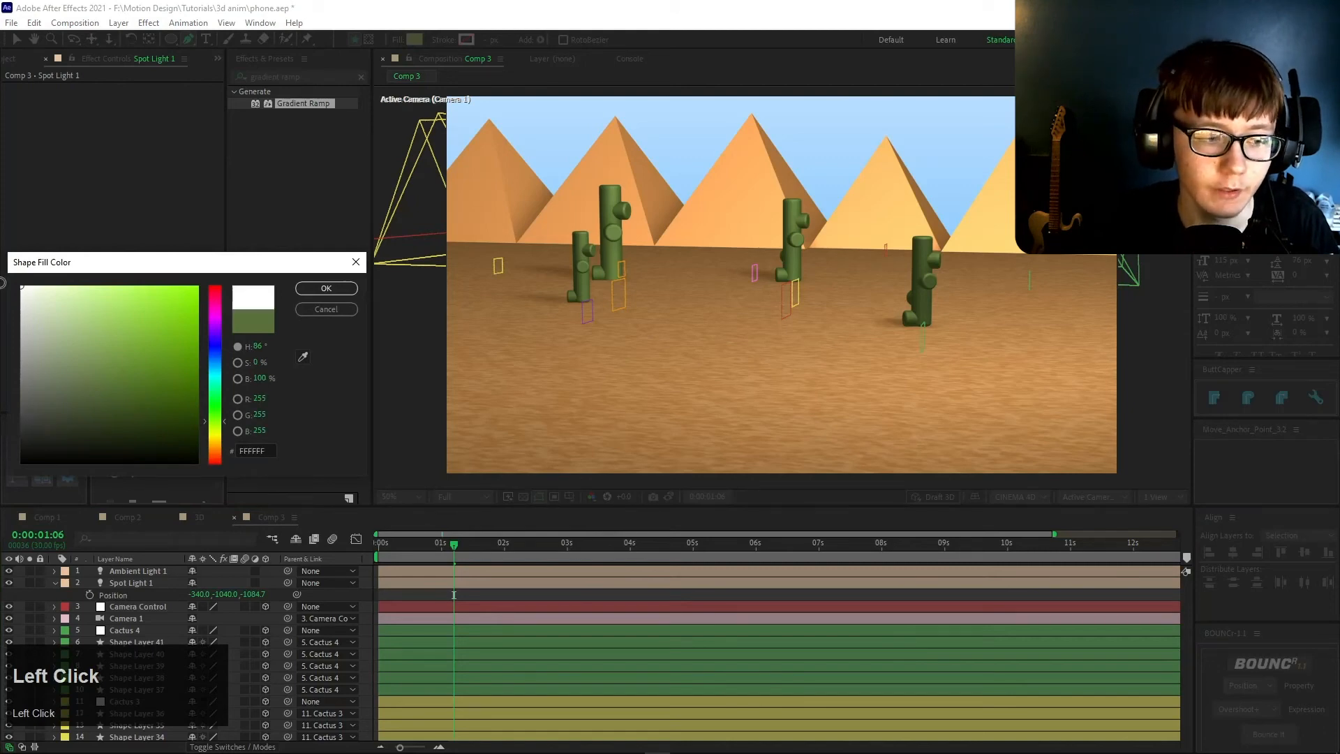
left_click(301, 293)
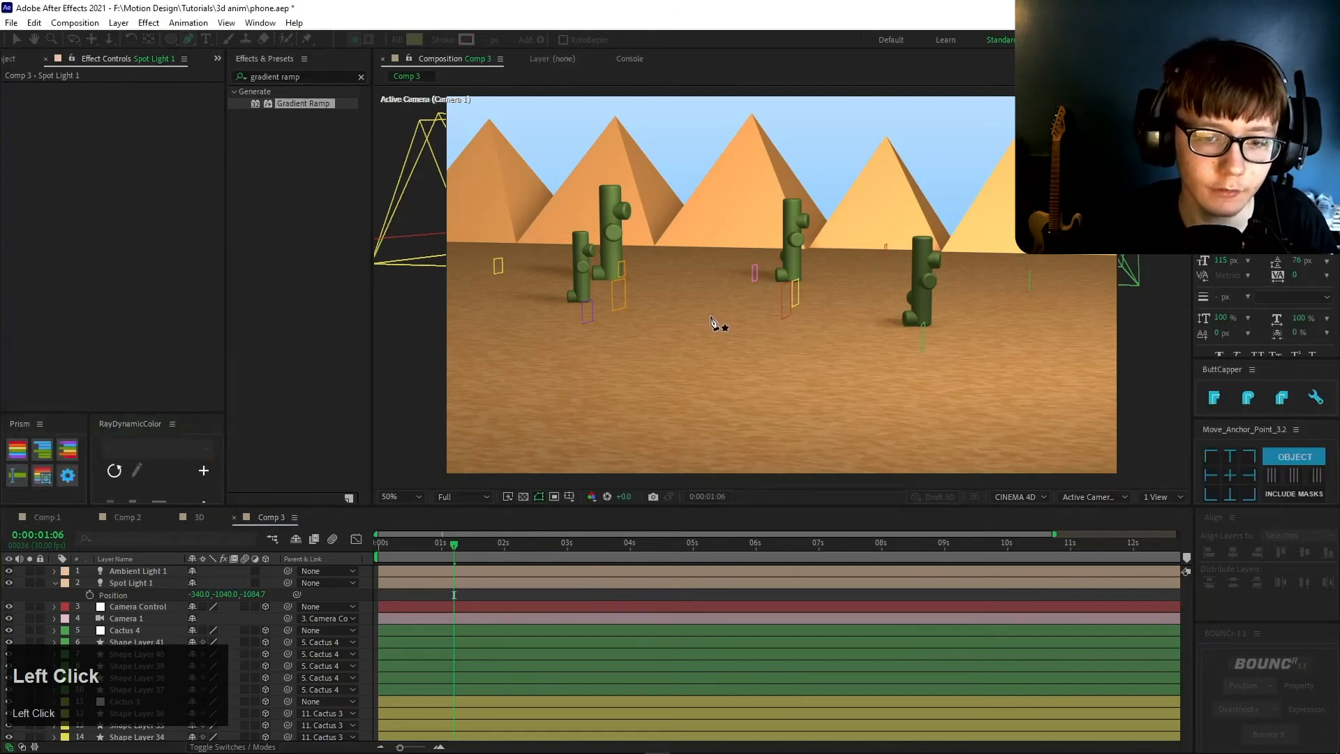
- Draw a closed white shape with a wavy top and flat base across the middle of the sand, adjusting its curve points
left_click(663, 335)
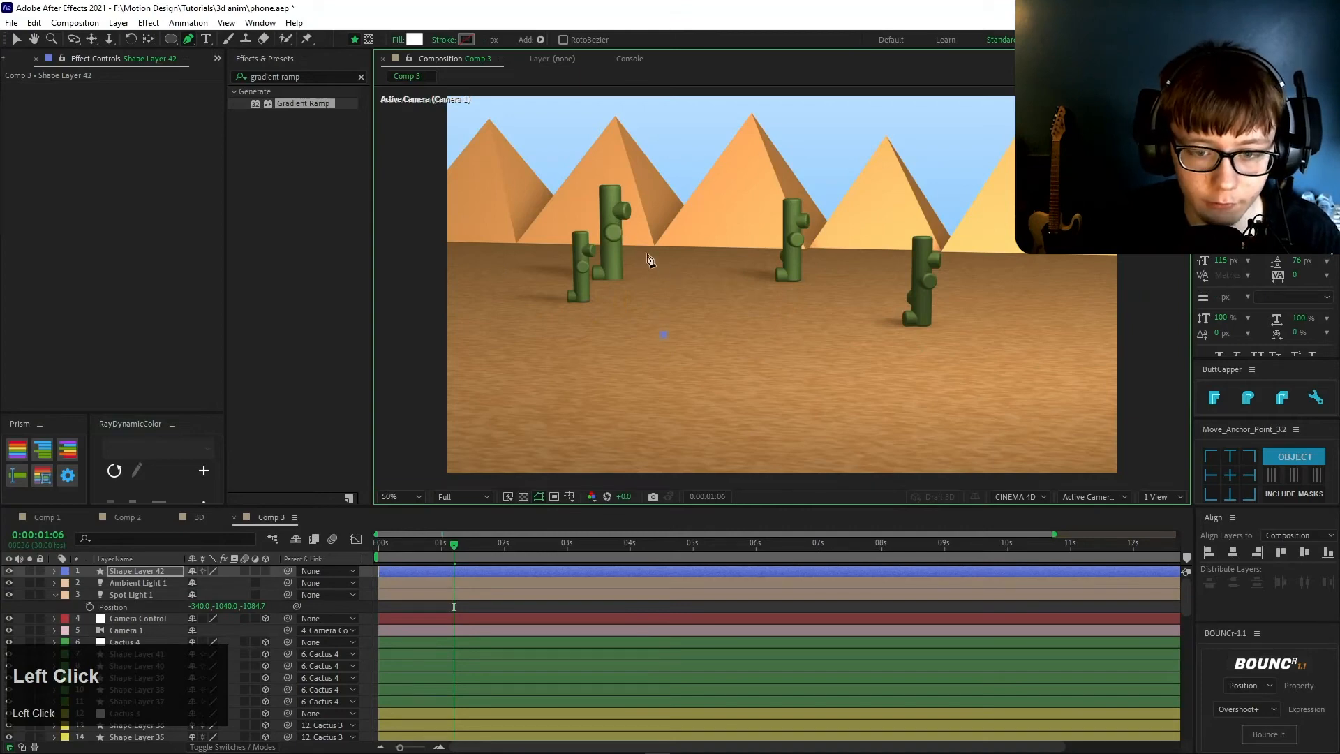
left_click_drag(654, 247, 721, 213)
left_click_drag(825, 263, 926, 287)
left_click_drag(935, 347, 859, 357)
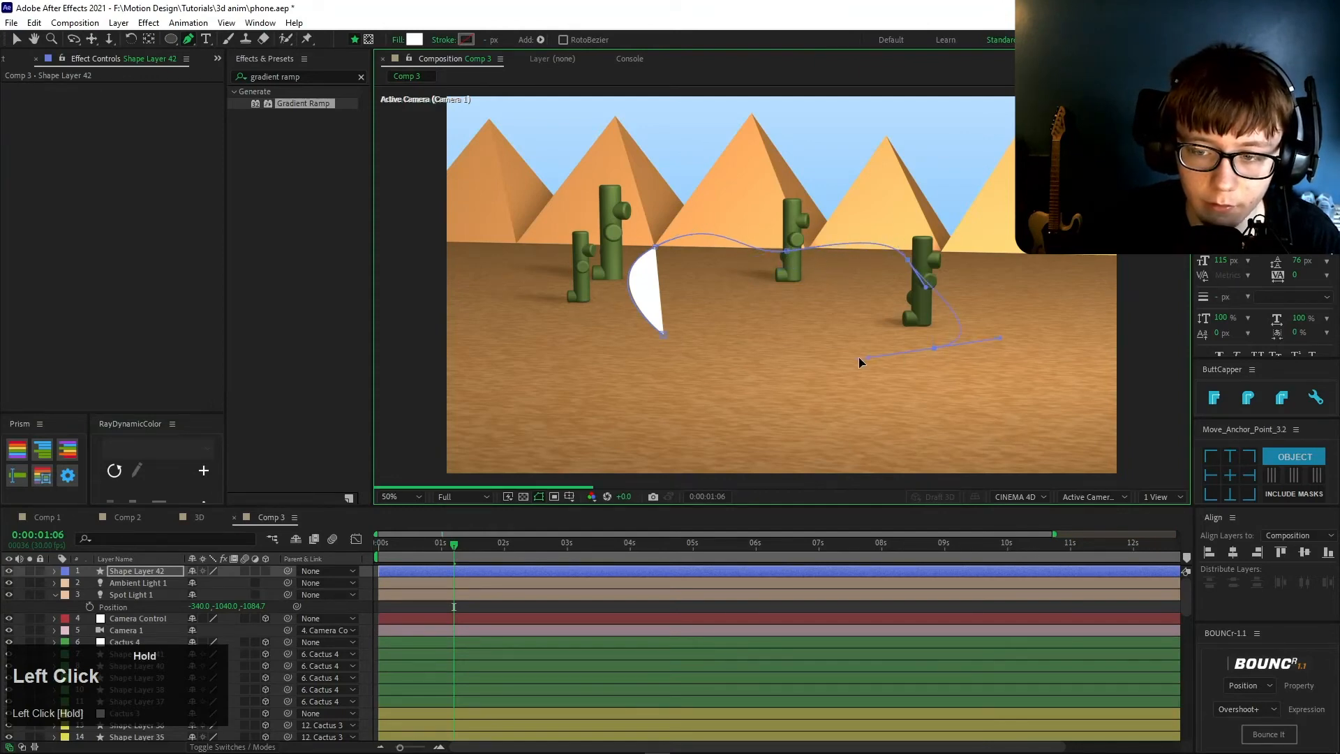
left_click(17, 40)
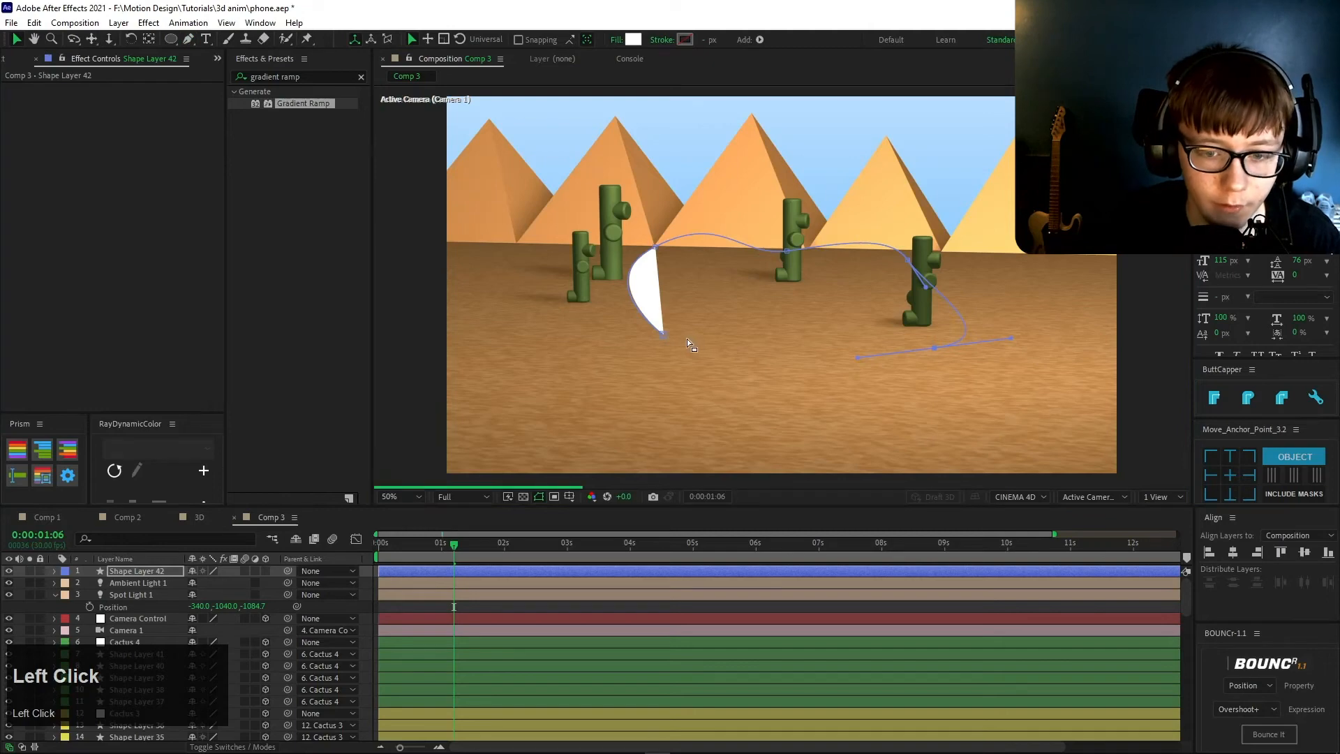
left_click_drag(662, 334, 633, 373)
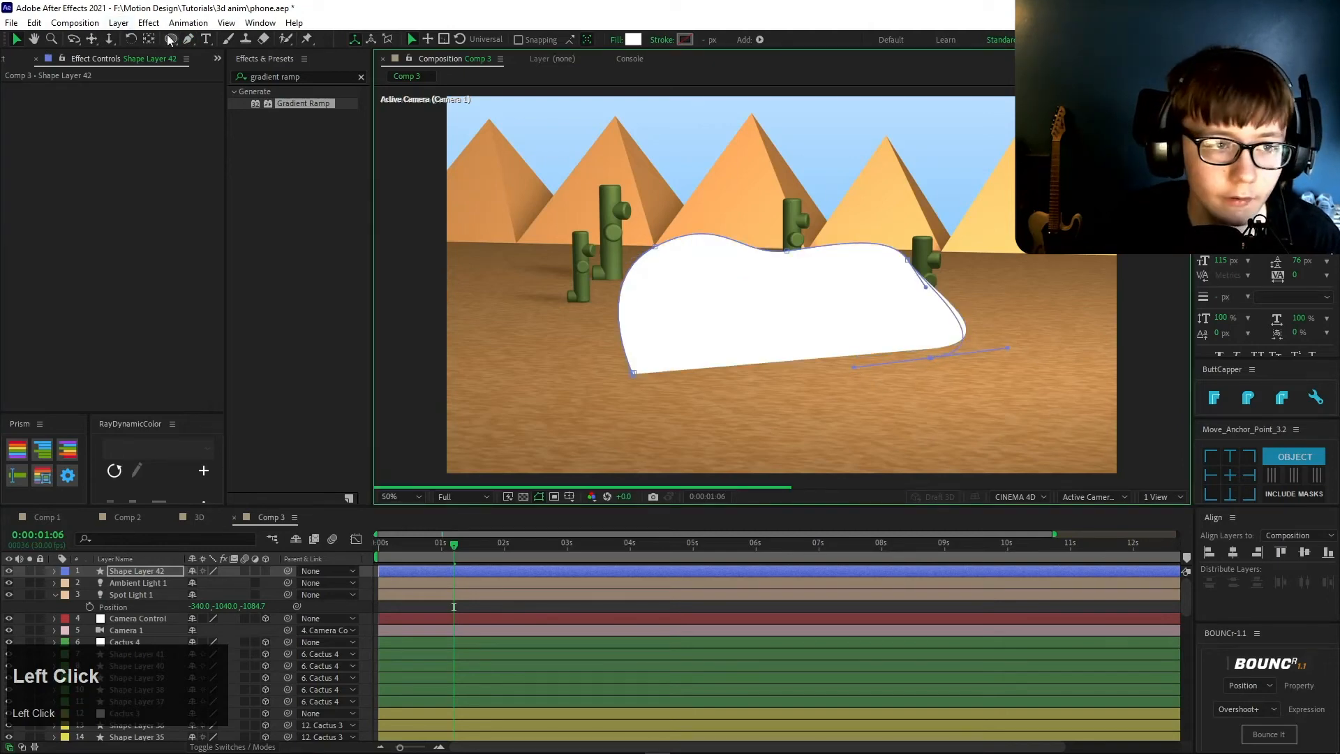
left_click(186, 39)
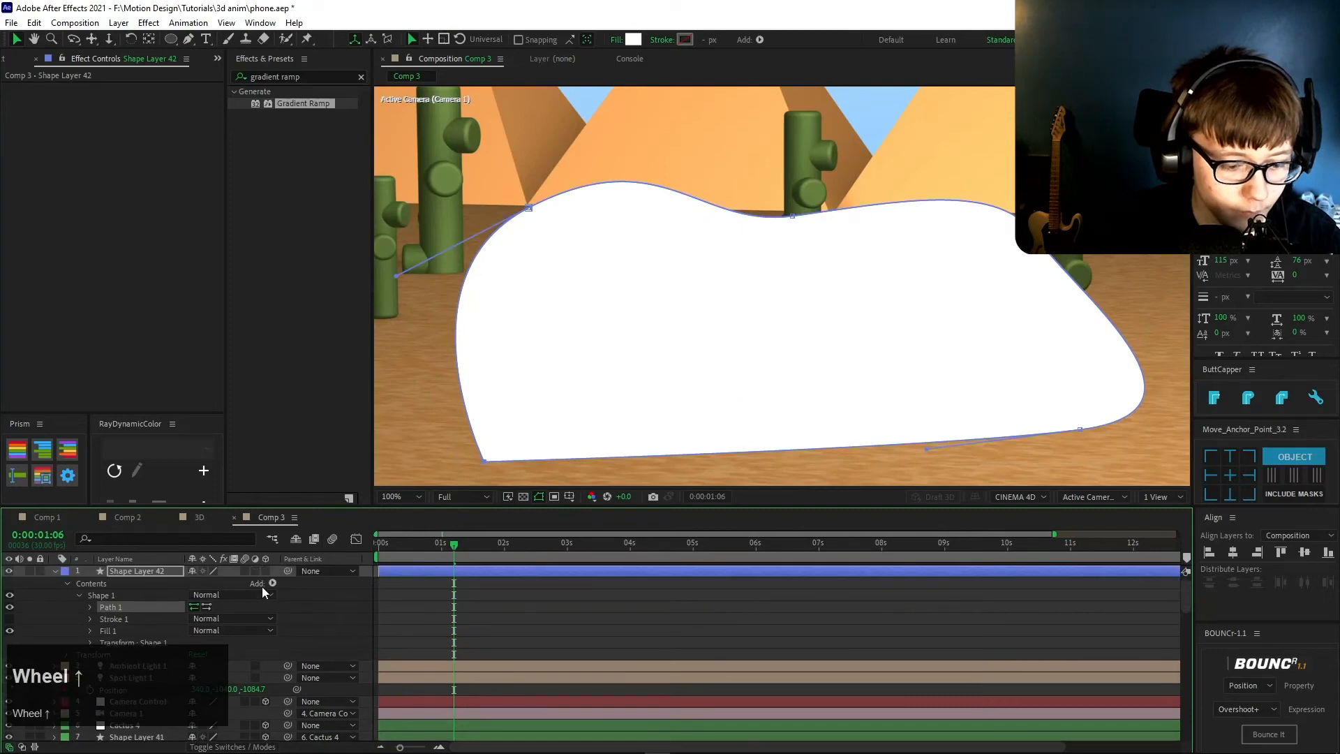
- Add Wiggle Paths to the new shape and expand its settings
left_click(272, 583)
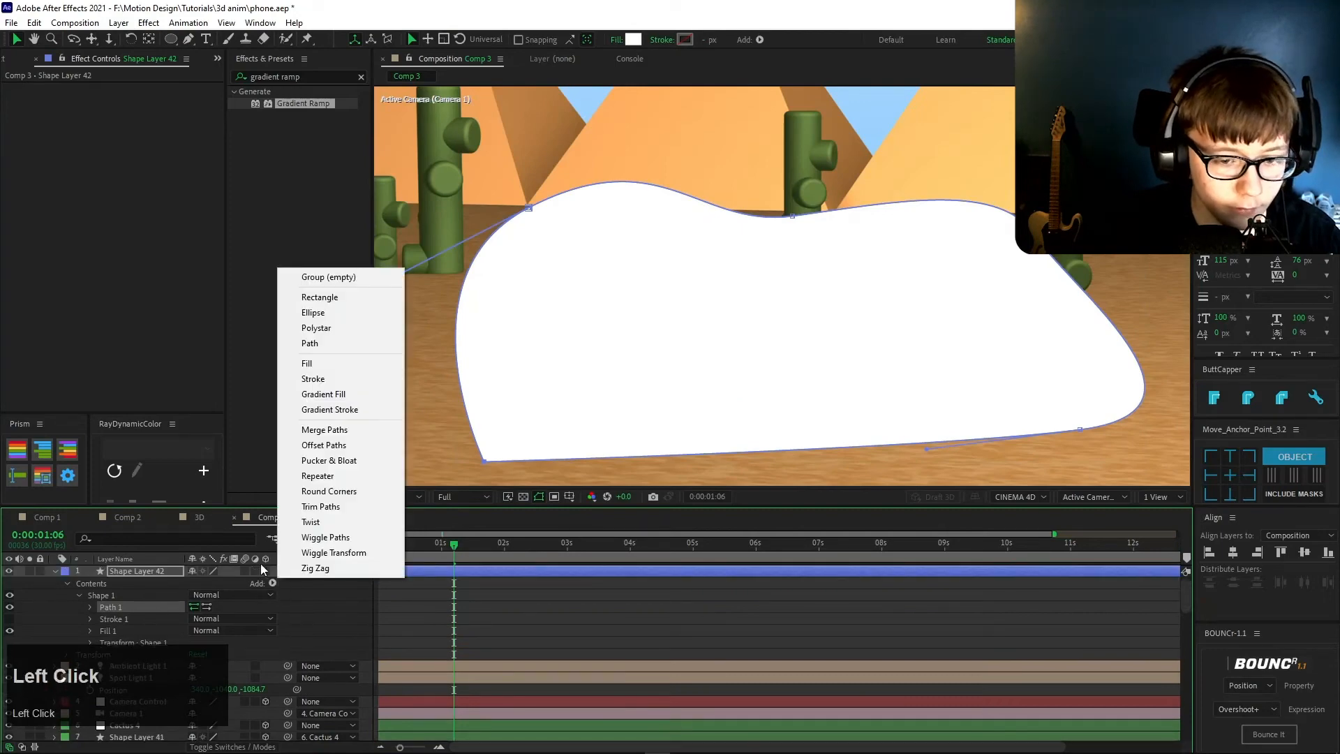
left_click(314, 534)
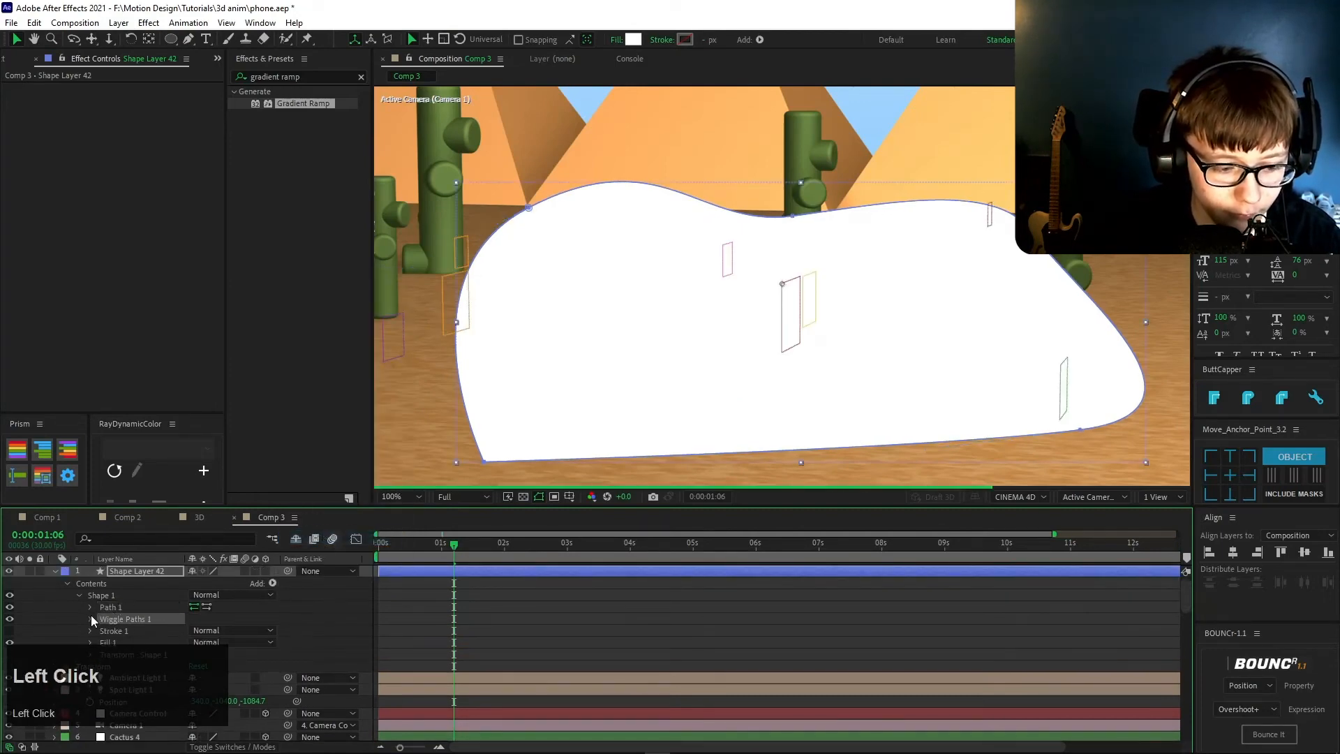
left_click(90, 619)
left_click(802, 632)
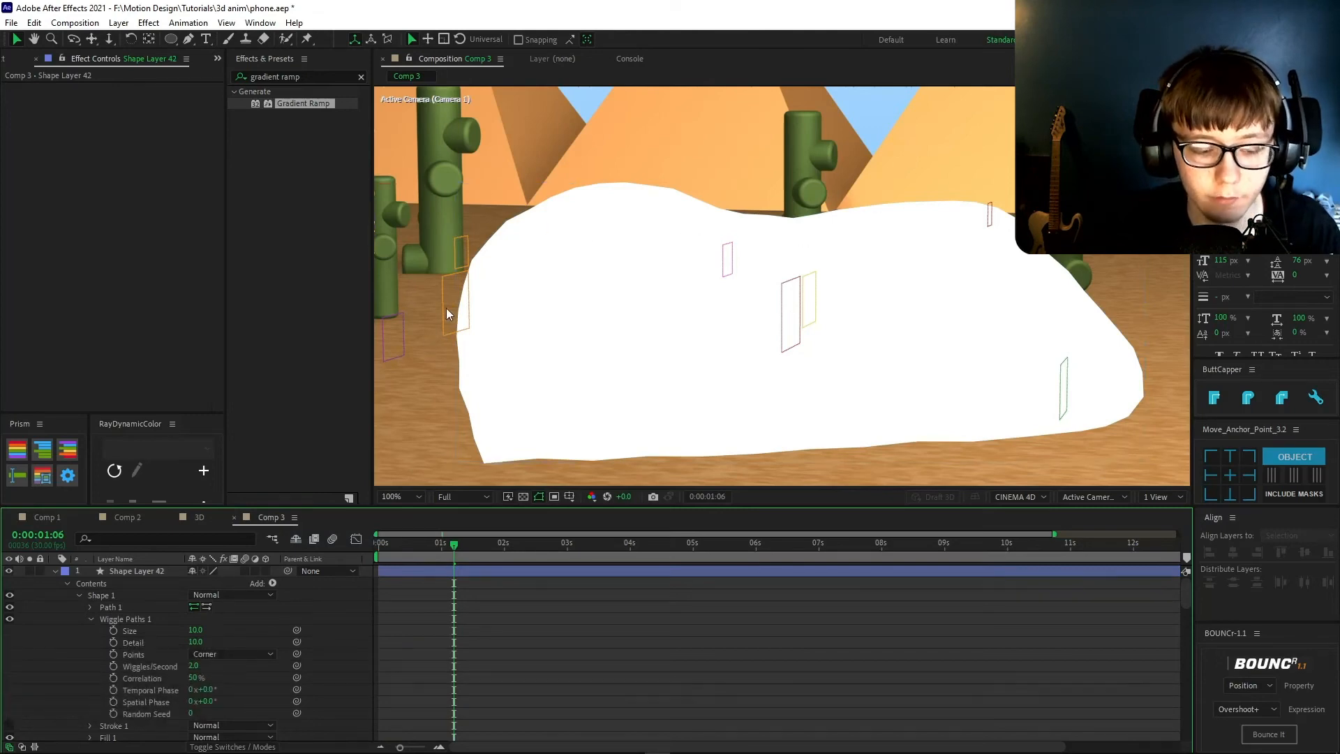
- Set the Wiggle Paths size to 24 and detail to 39
left_click_drag(196, 632, 209, 632)
left_click(223, 649)
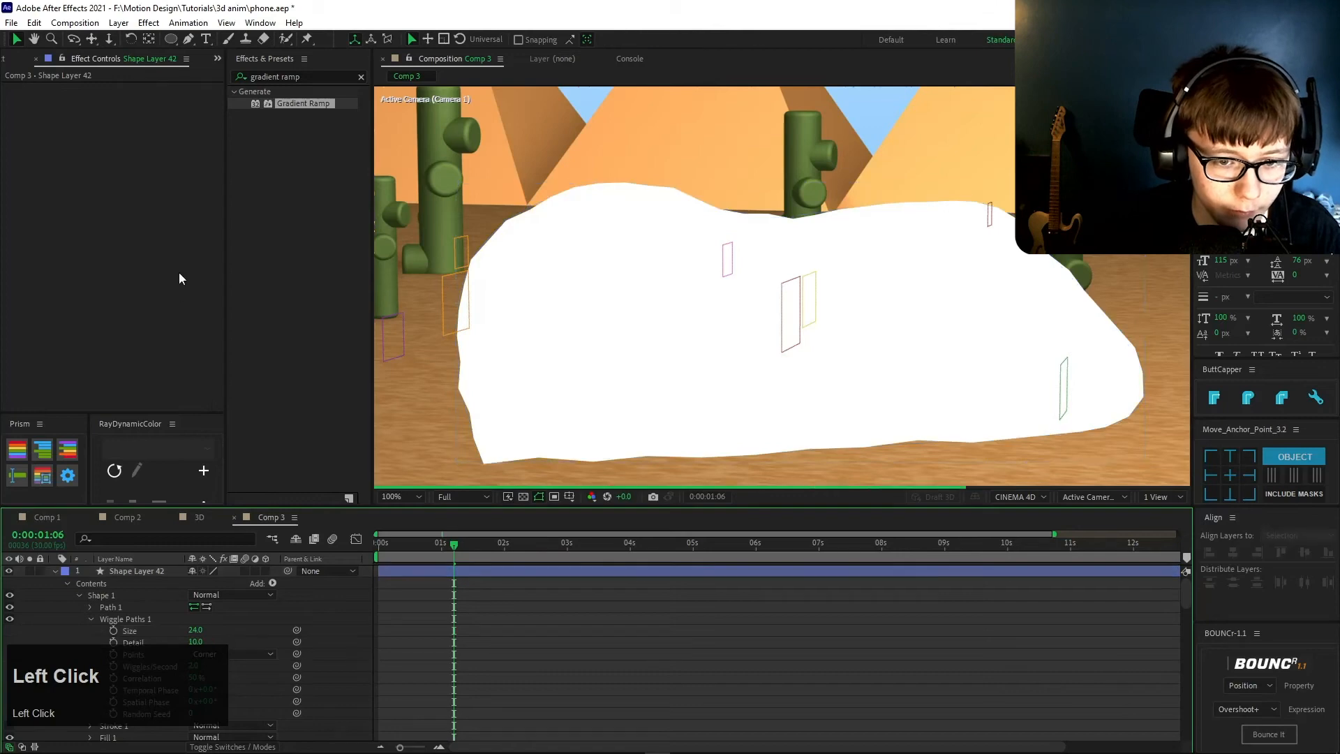
left_click_drag(190, 647, 515, 653)
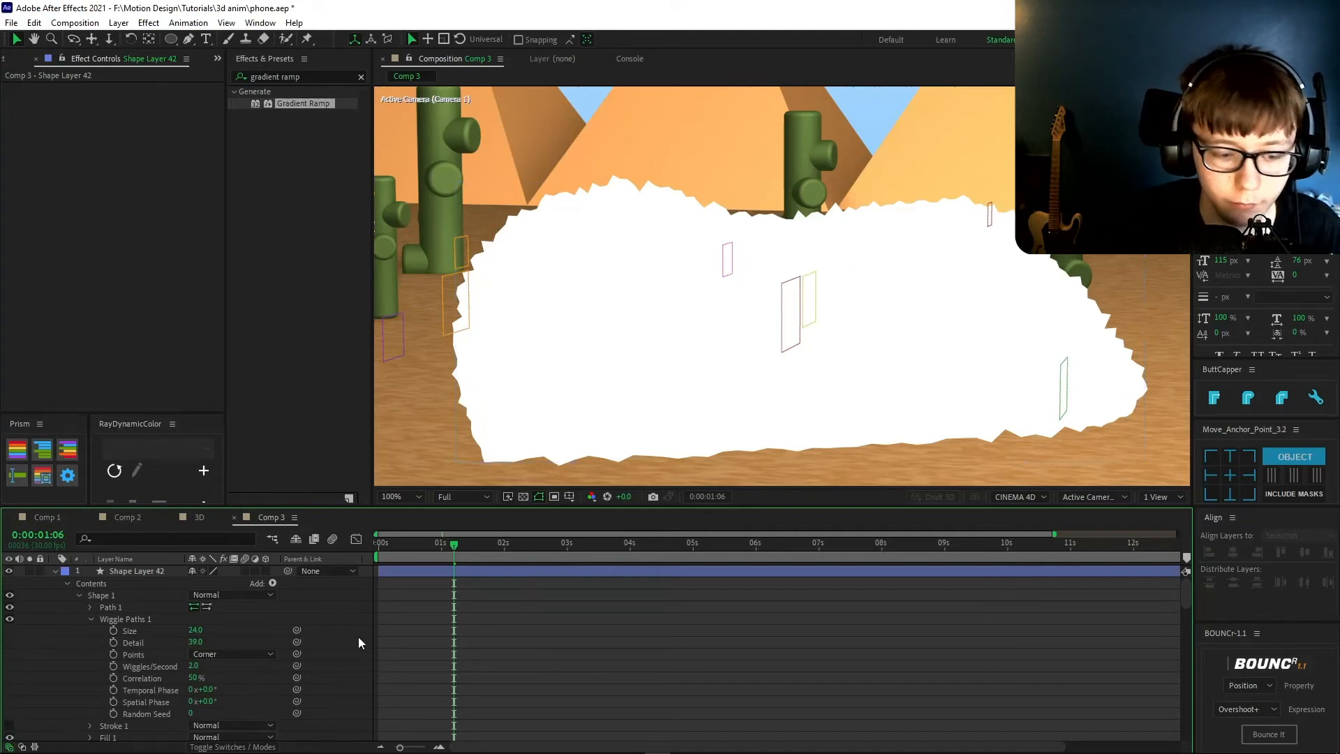
- Reduce the Wiggle Paths size to 6 and set its wiggles per second to 0
left_click(195, 630)
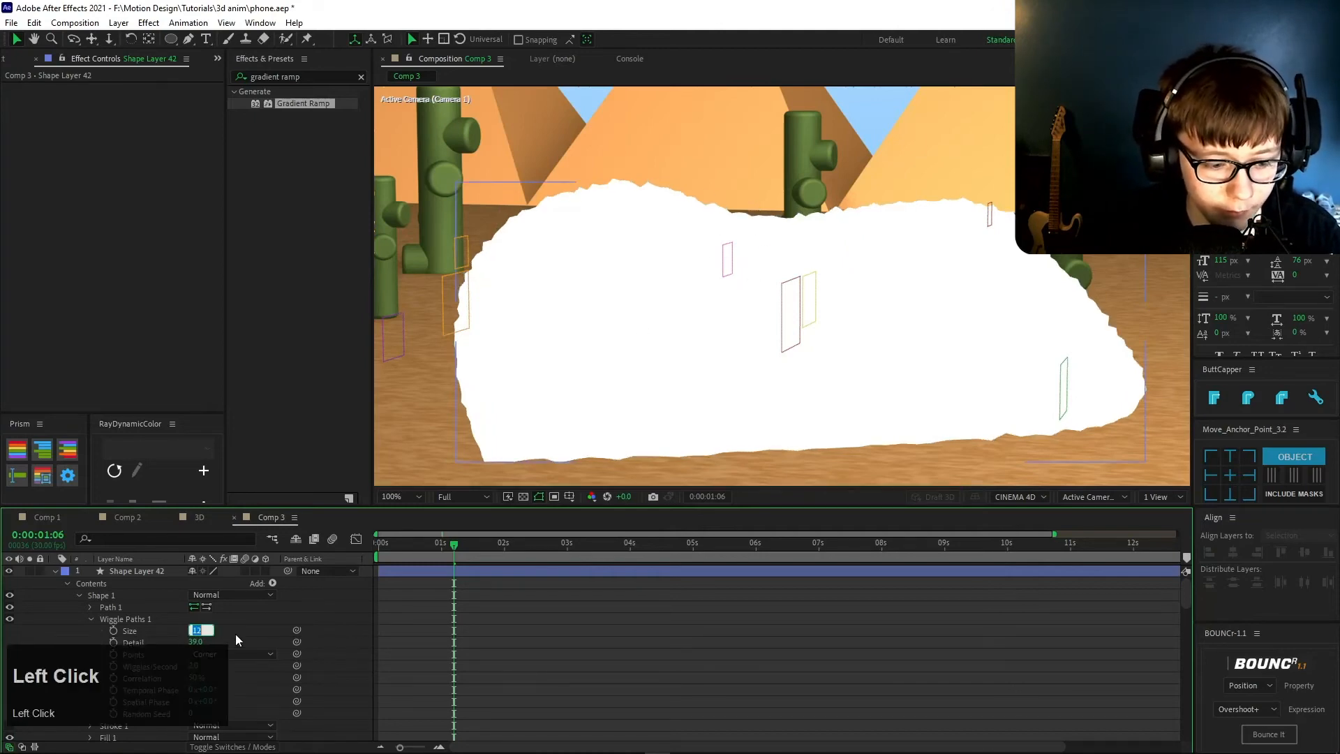
type("11")
left_click(192, 643)
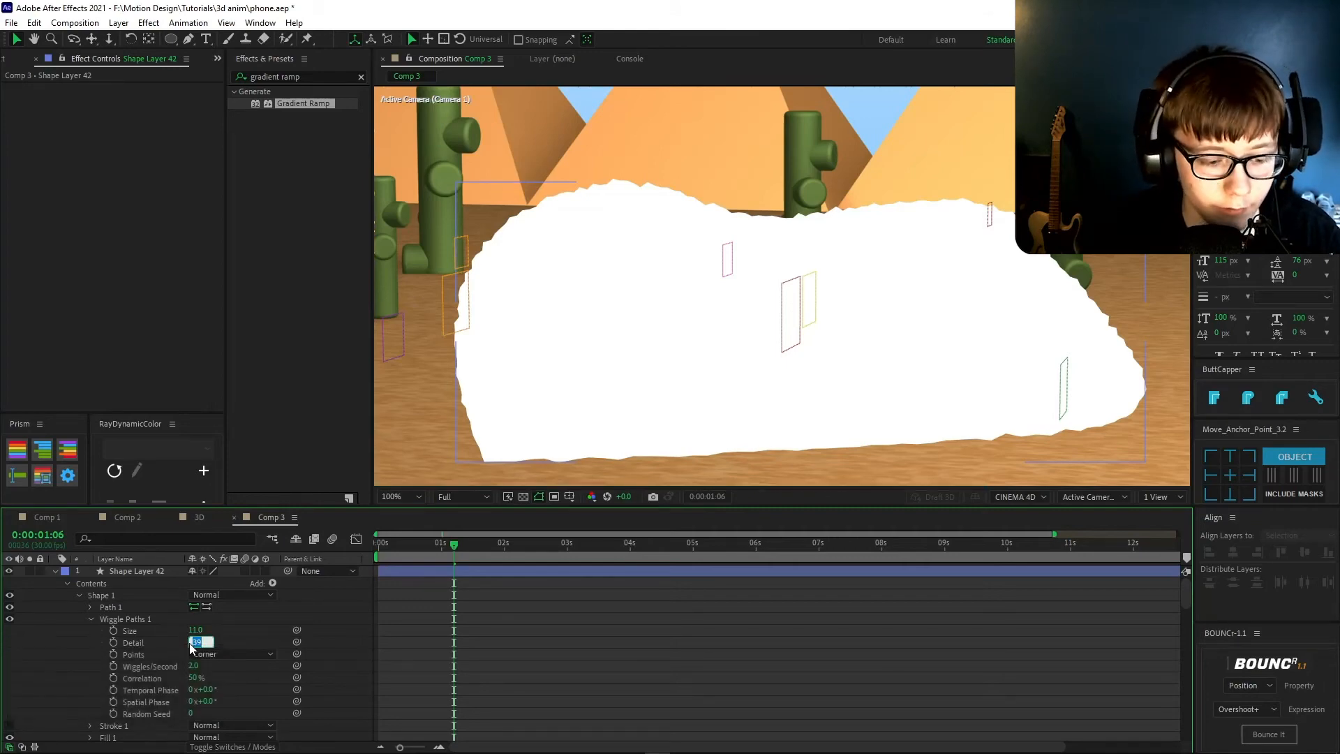
key("Return")
scroll(242, 609, "down", 3)
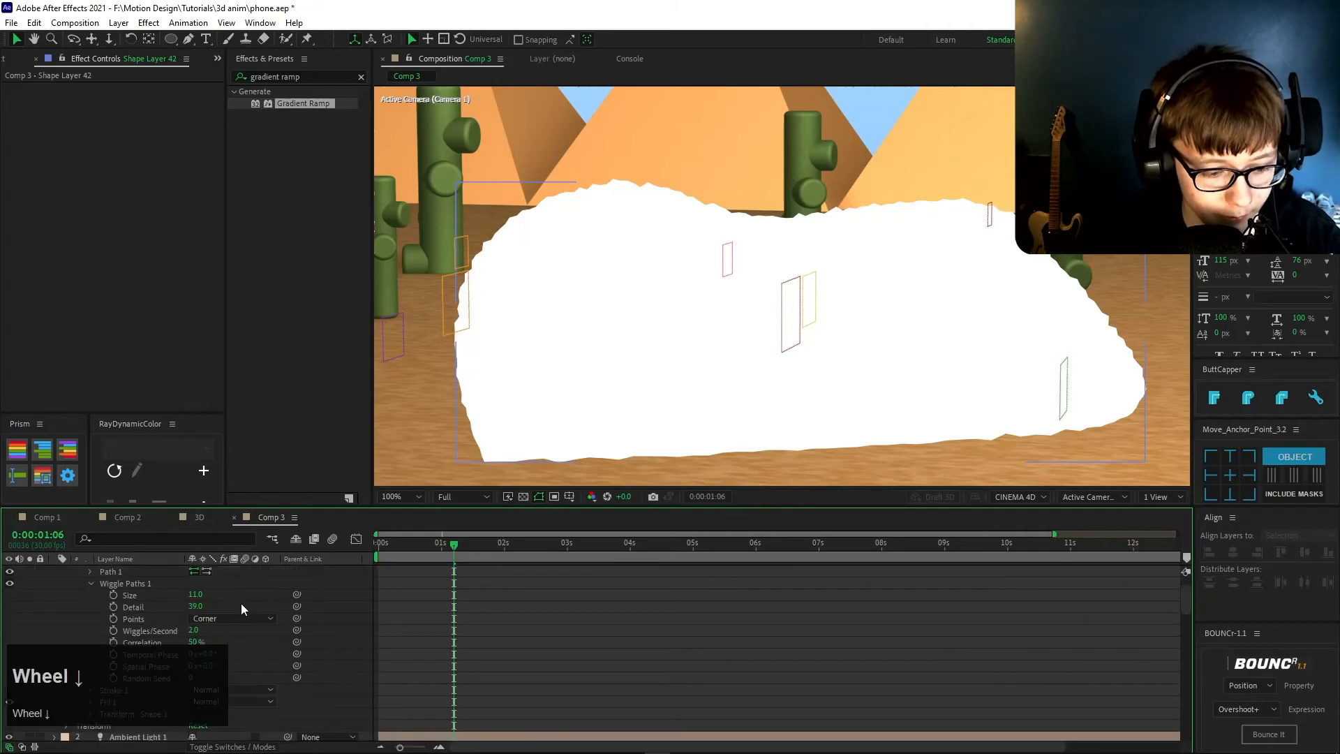
left_click(195, 593)
type("6")
left_click(206, 640)
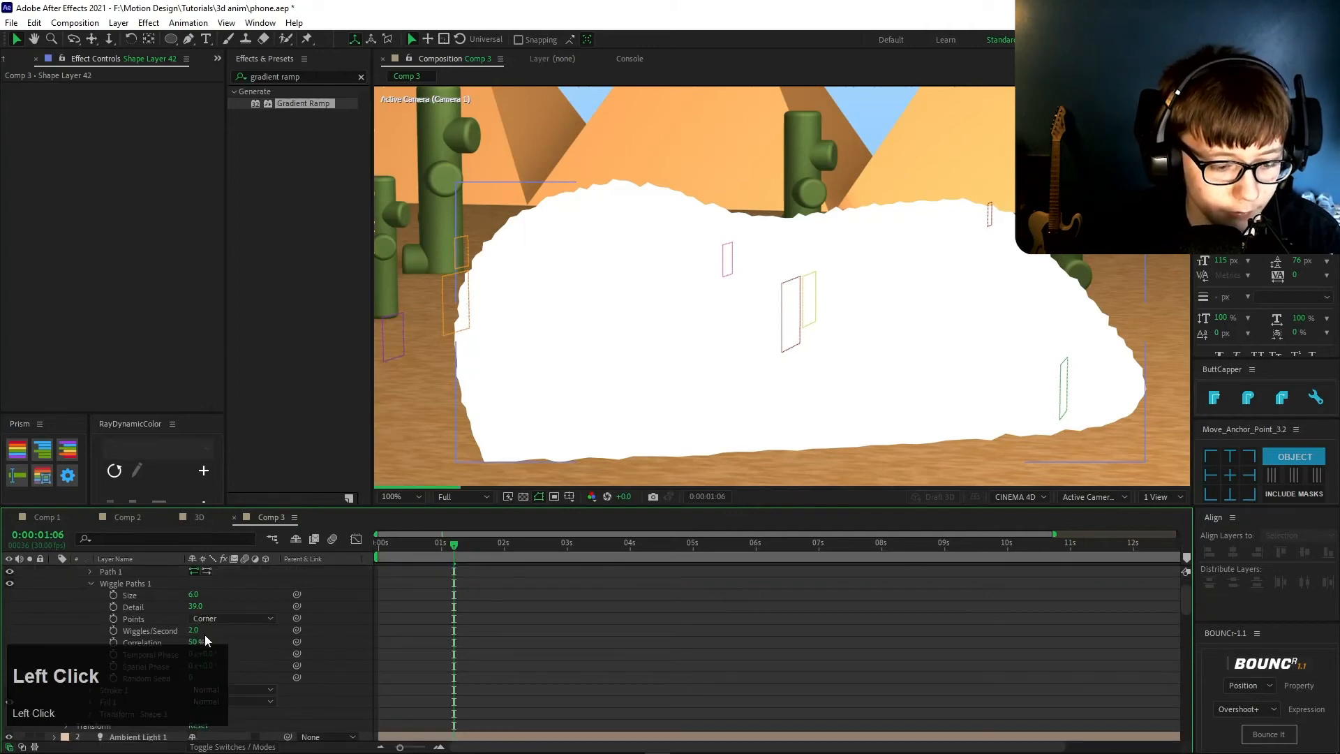
type("0")
key("Return")
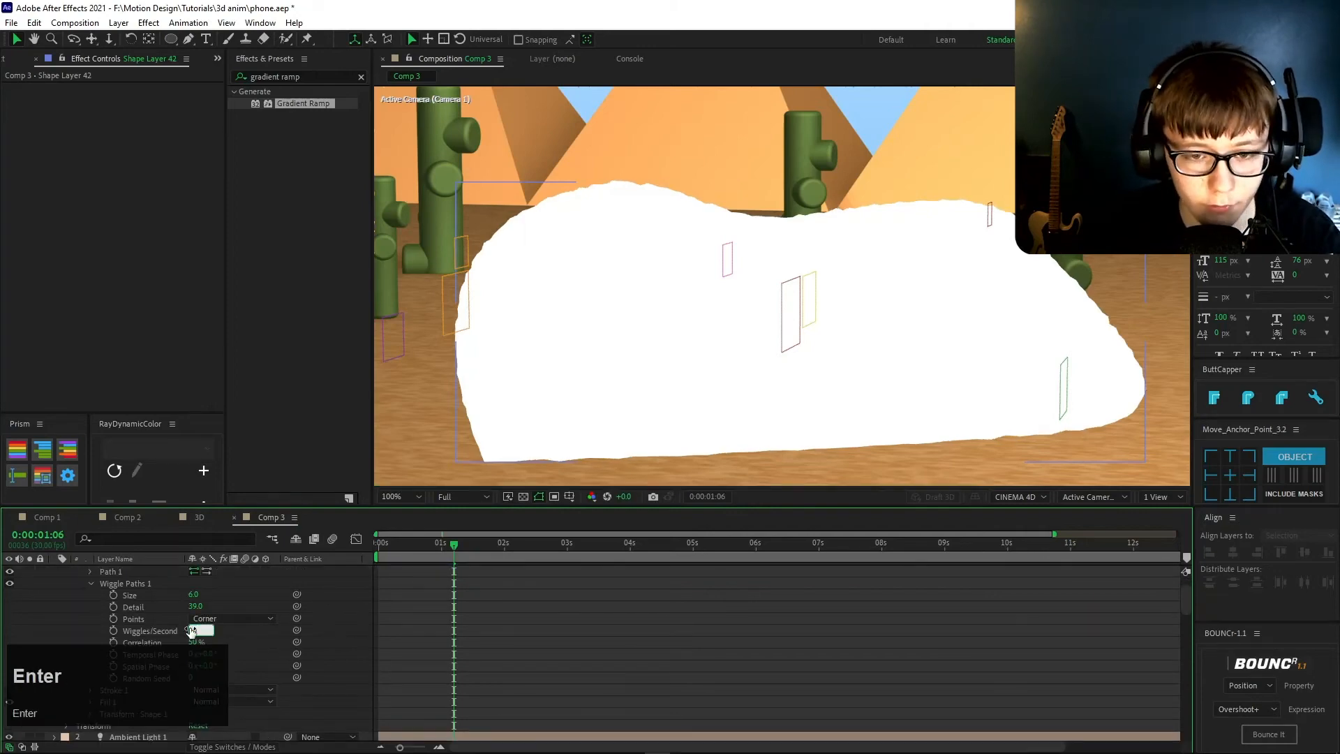
left_click(826, 589)
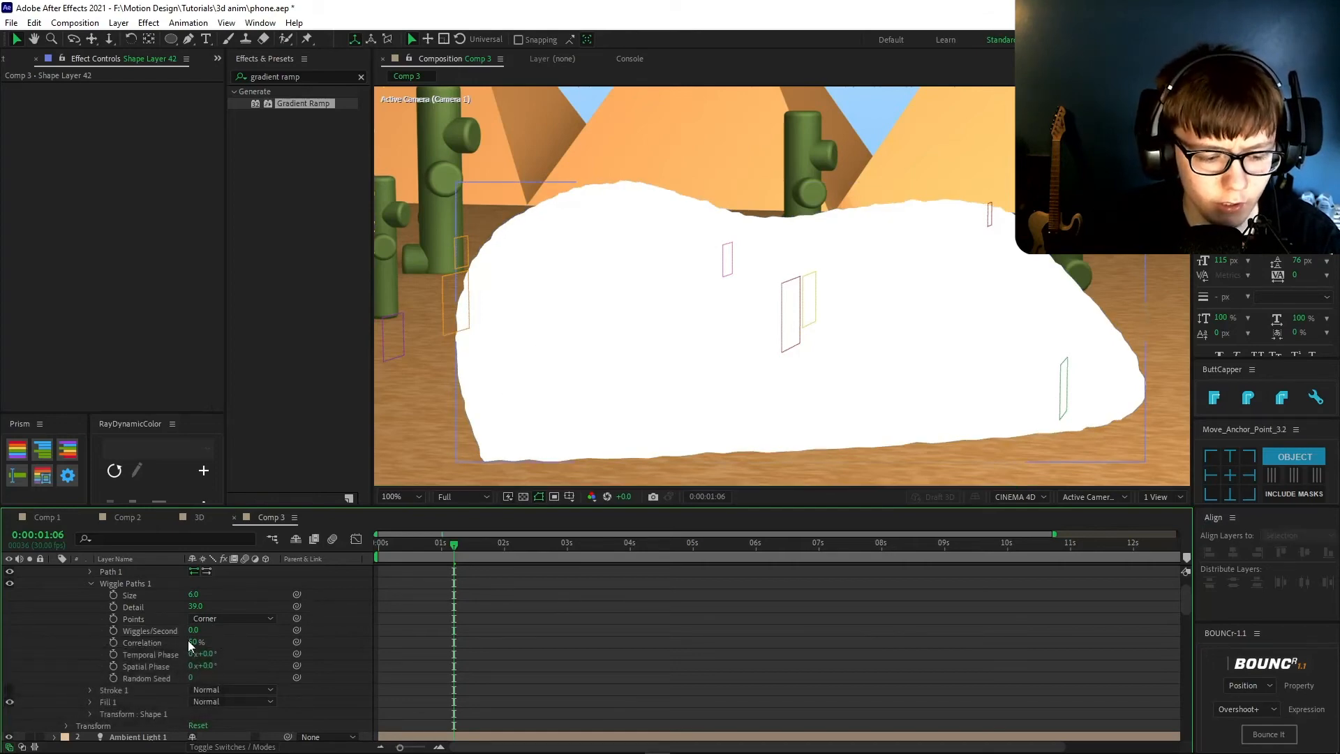
- Collapse the new shape layer's settings and change its fill colour to mid grey 737373
scroll(223, 663, "up", 2)
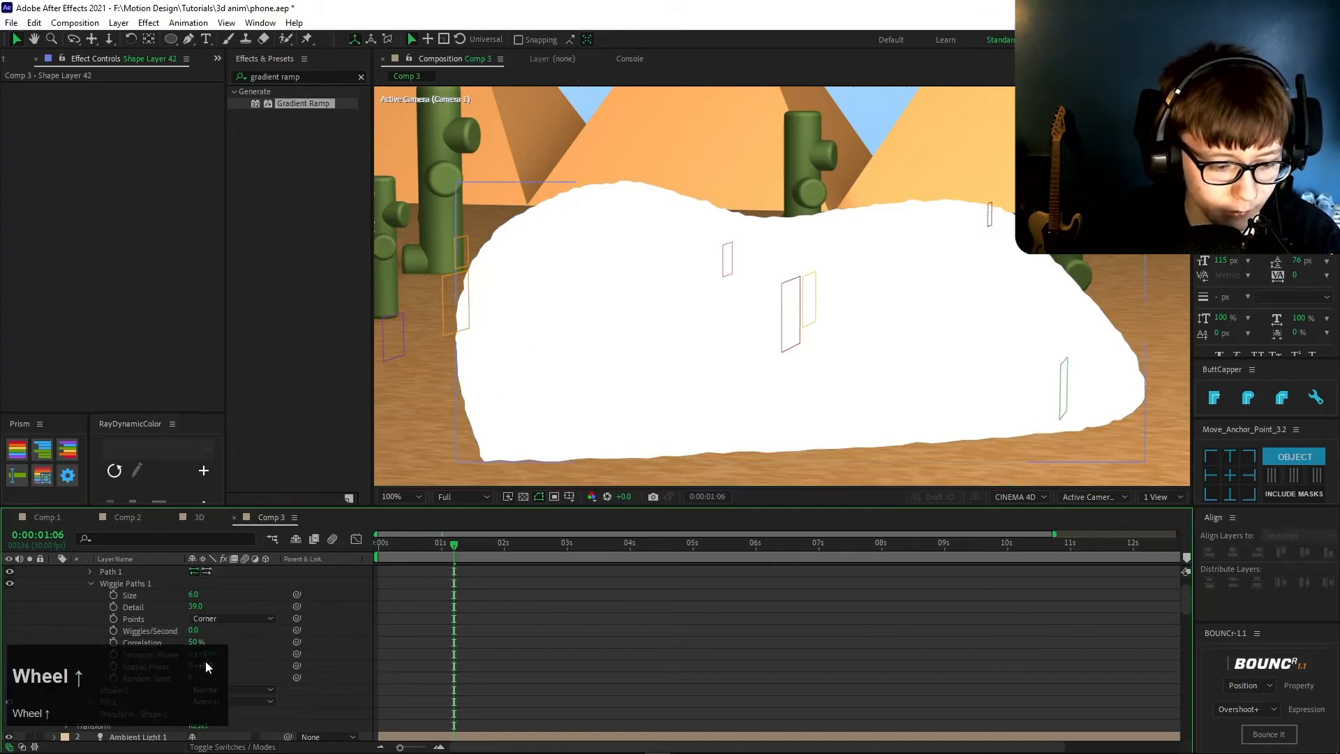
left_click(56, 571)
left_click(143, 572)
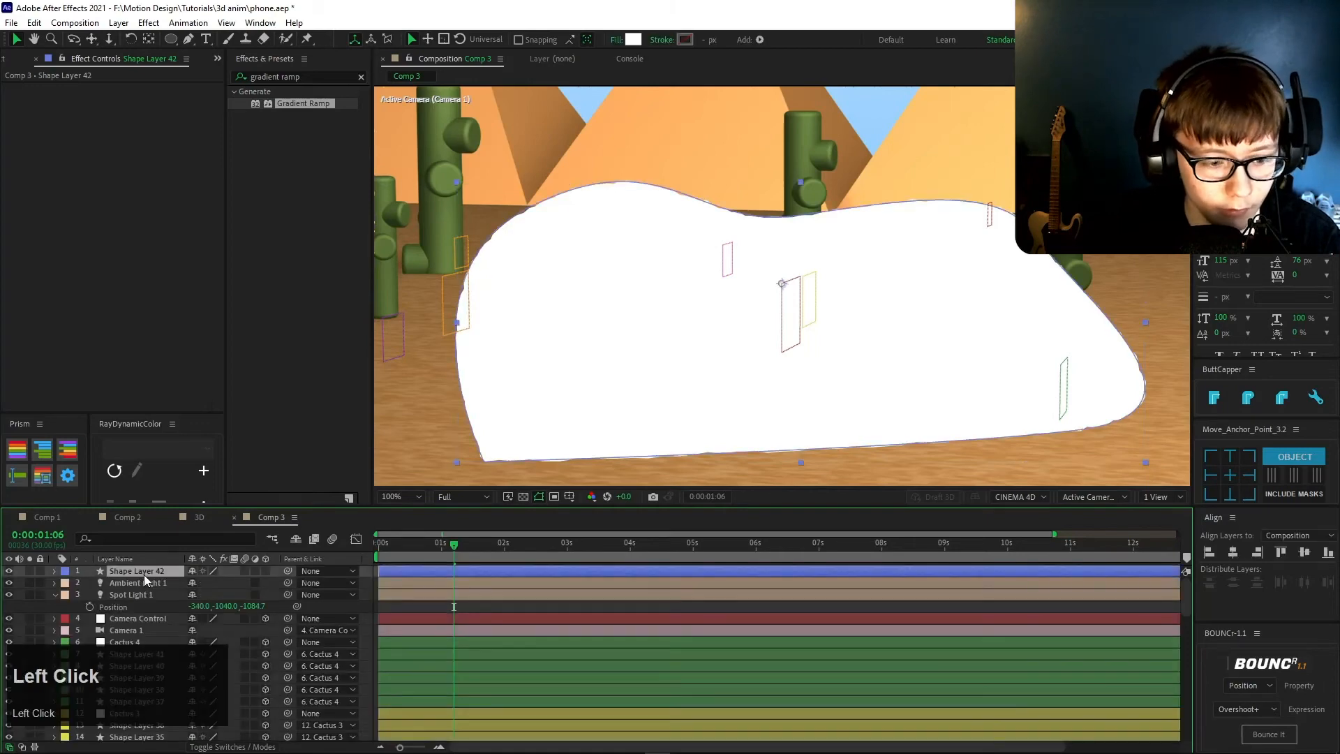
left_click(632, 40)
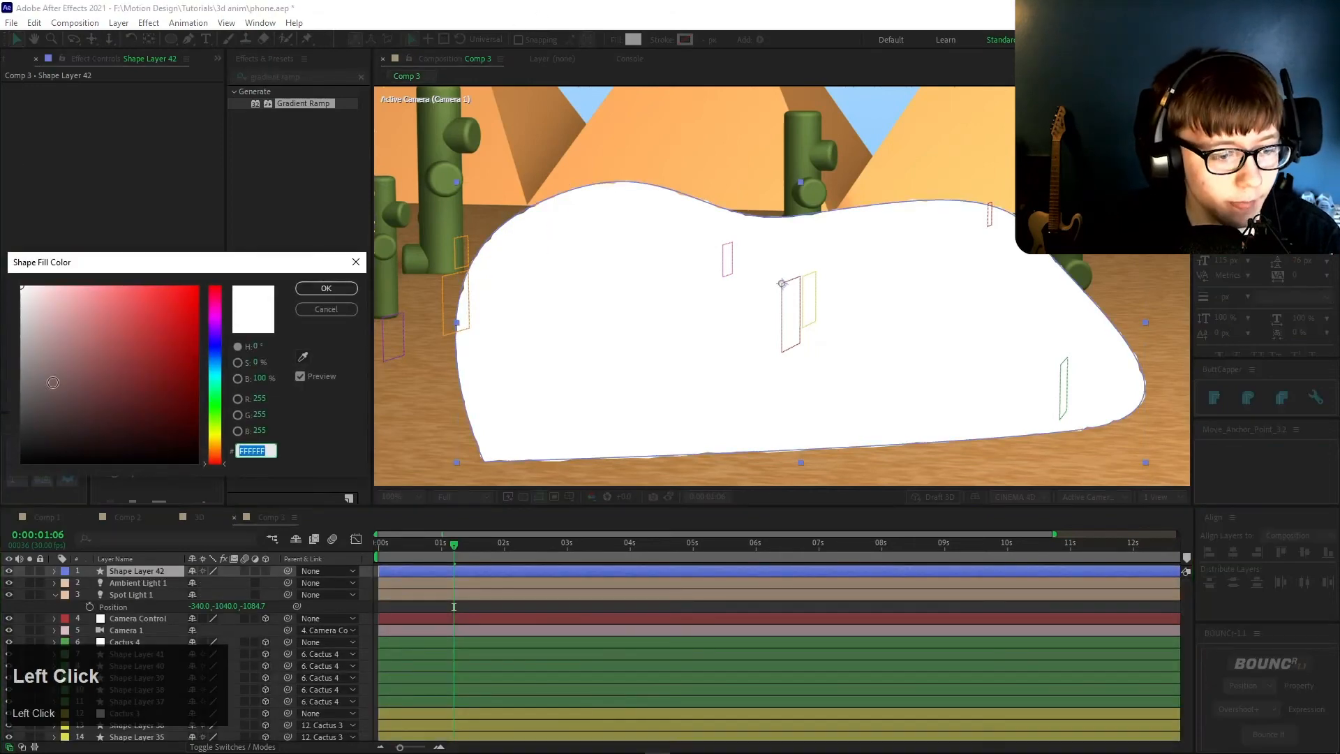
left_click_drag(54, 383, 2, 382)
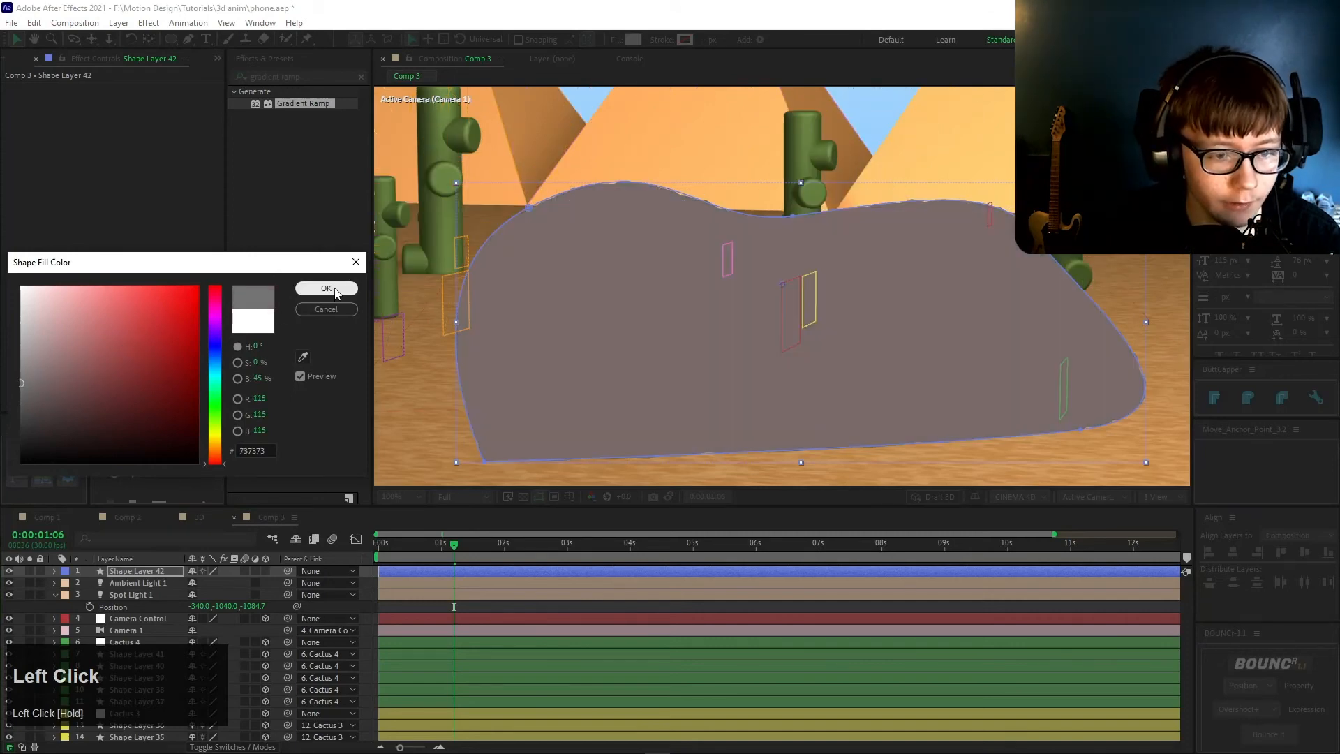
left_click(325, 288)
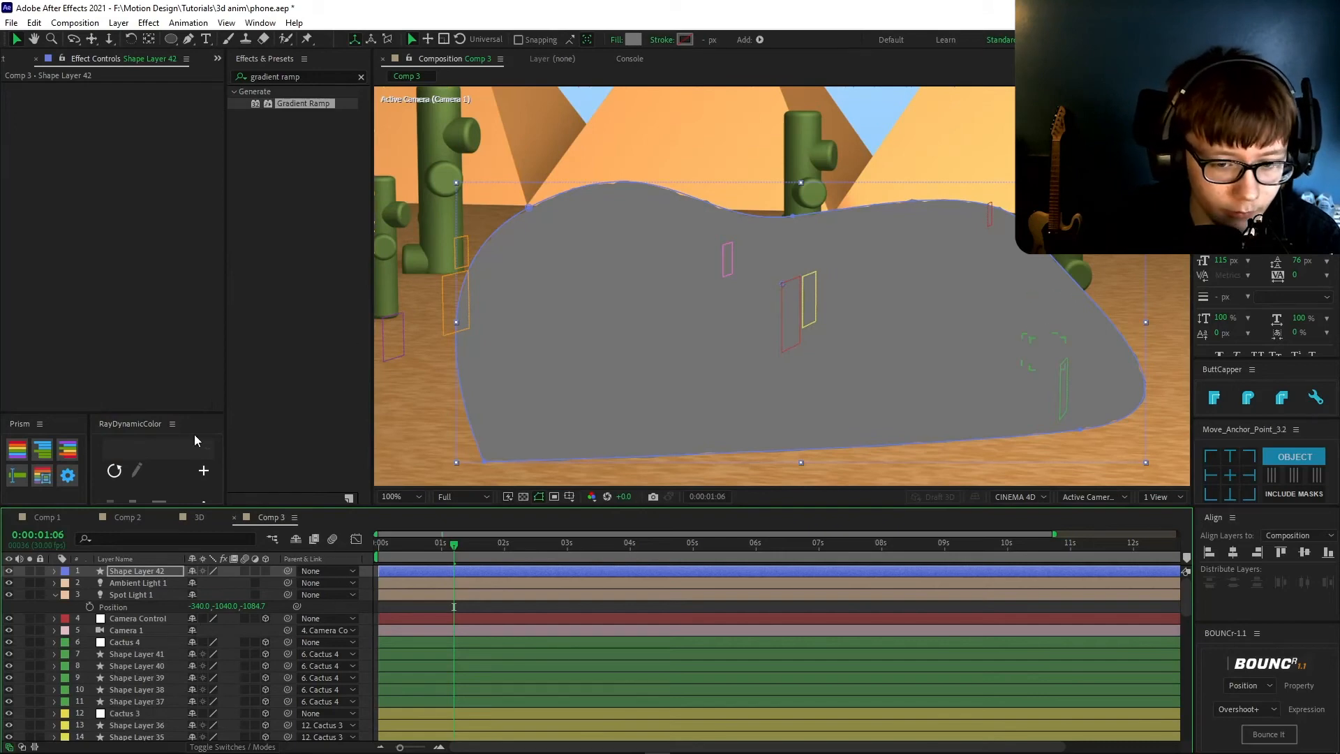
- Make the grey shape a 3D layer and give it an extrusion depth of 77
left_click(262, 571)
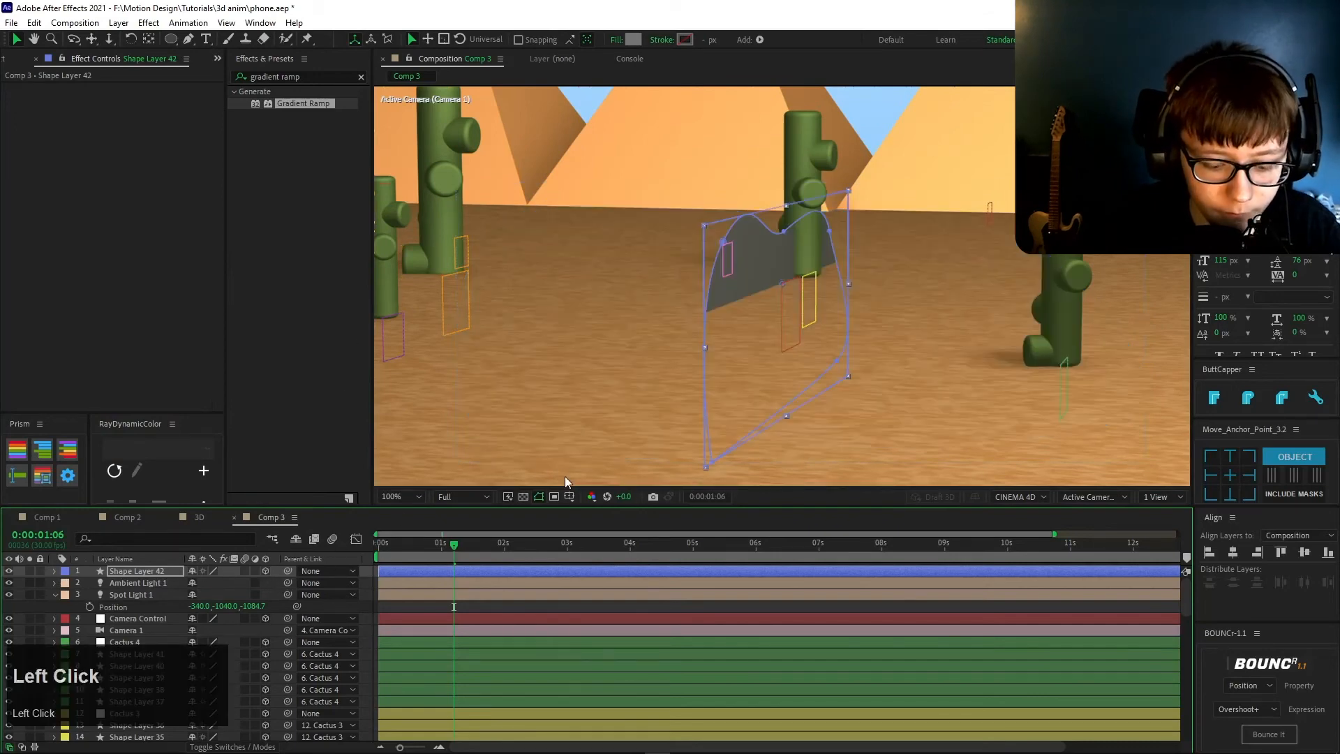
key("u")
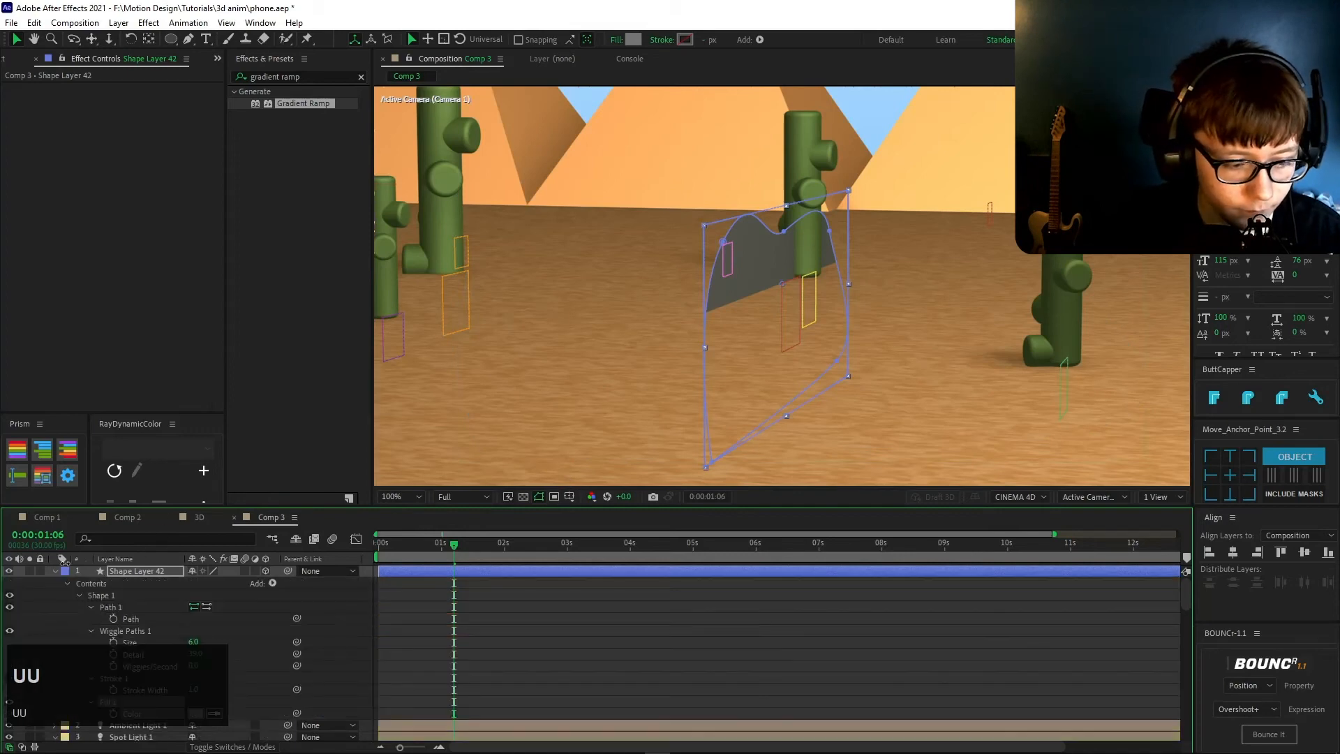
left_click(268, 580)
scroll(137, 613, "down", 3)
scroll(112, 604, "up", 3)
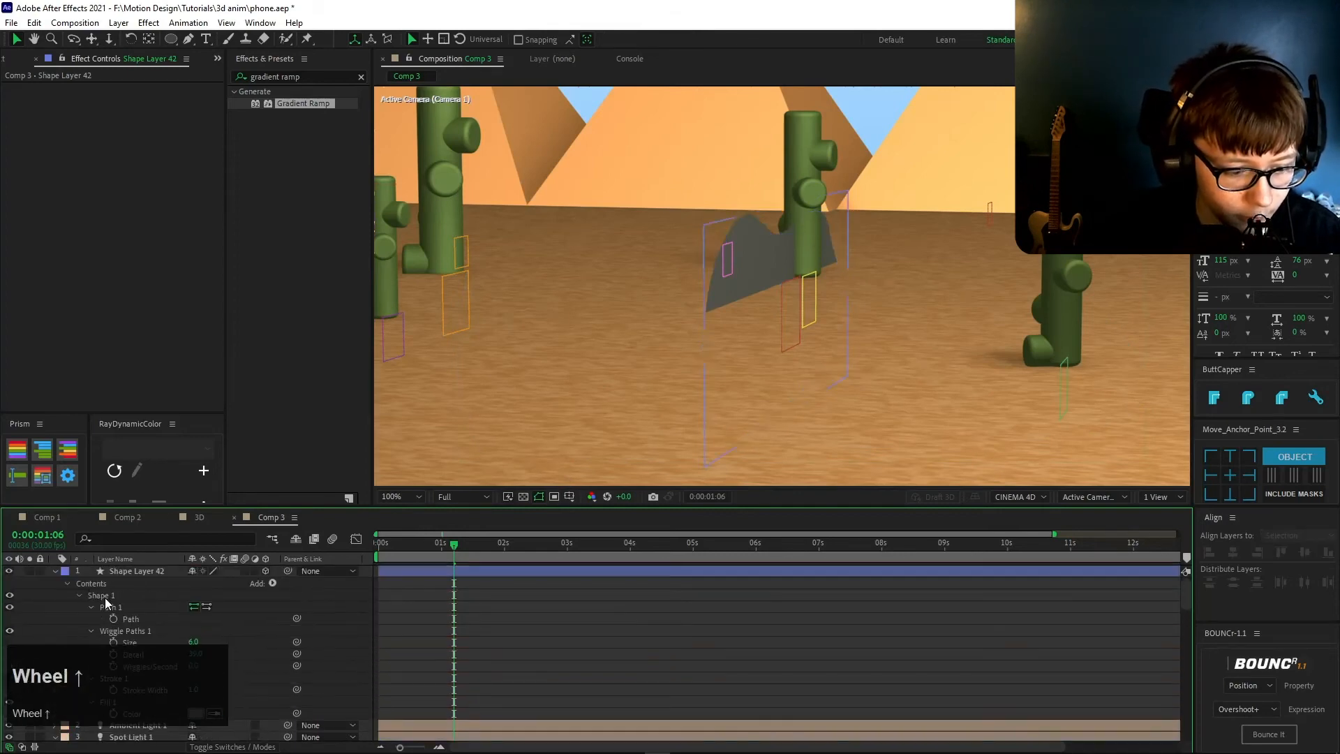
left_click(55, 570)
left_click(54, 568)
scroll(90, 622, "down", 5)
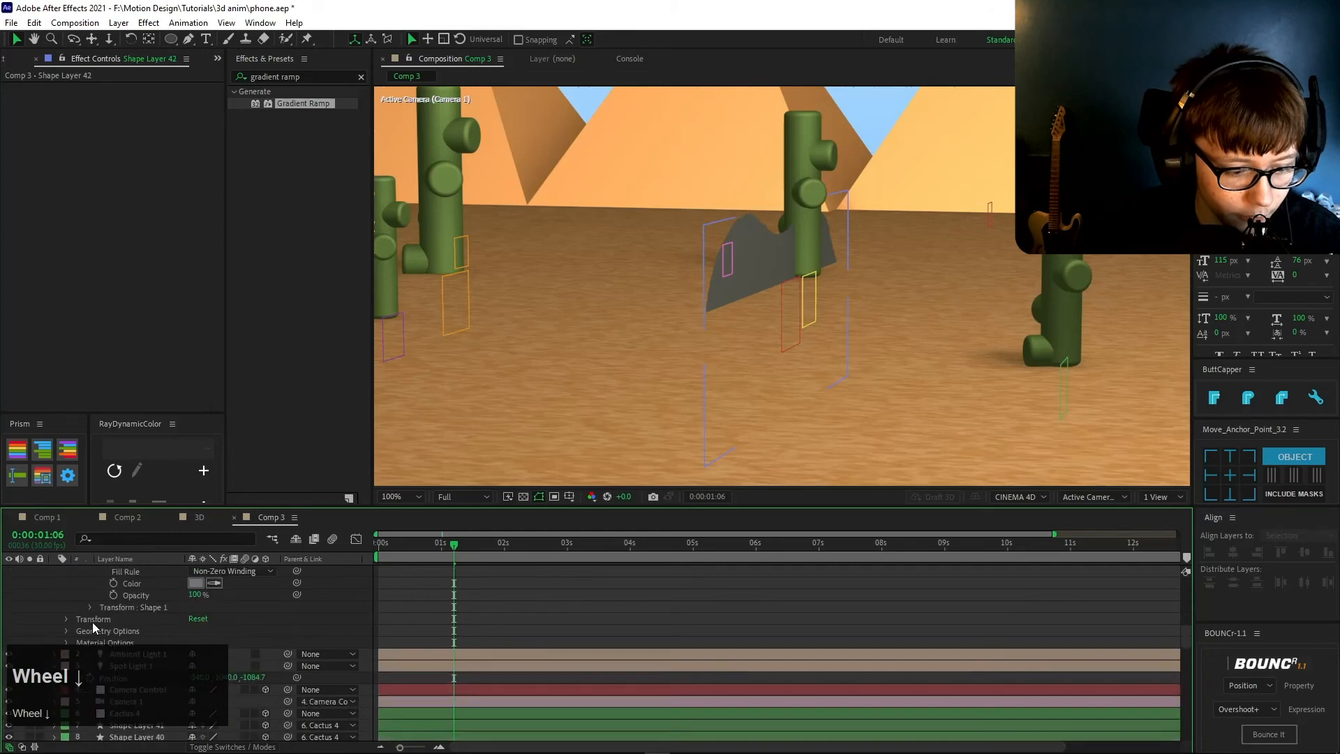
left_click(63, 630)
scroll(61, 633, "down", 3)
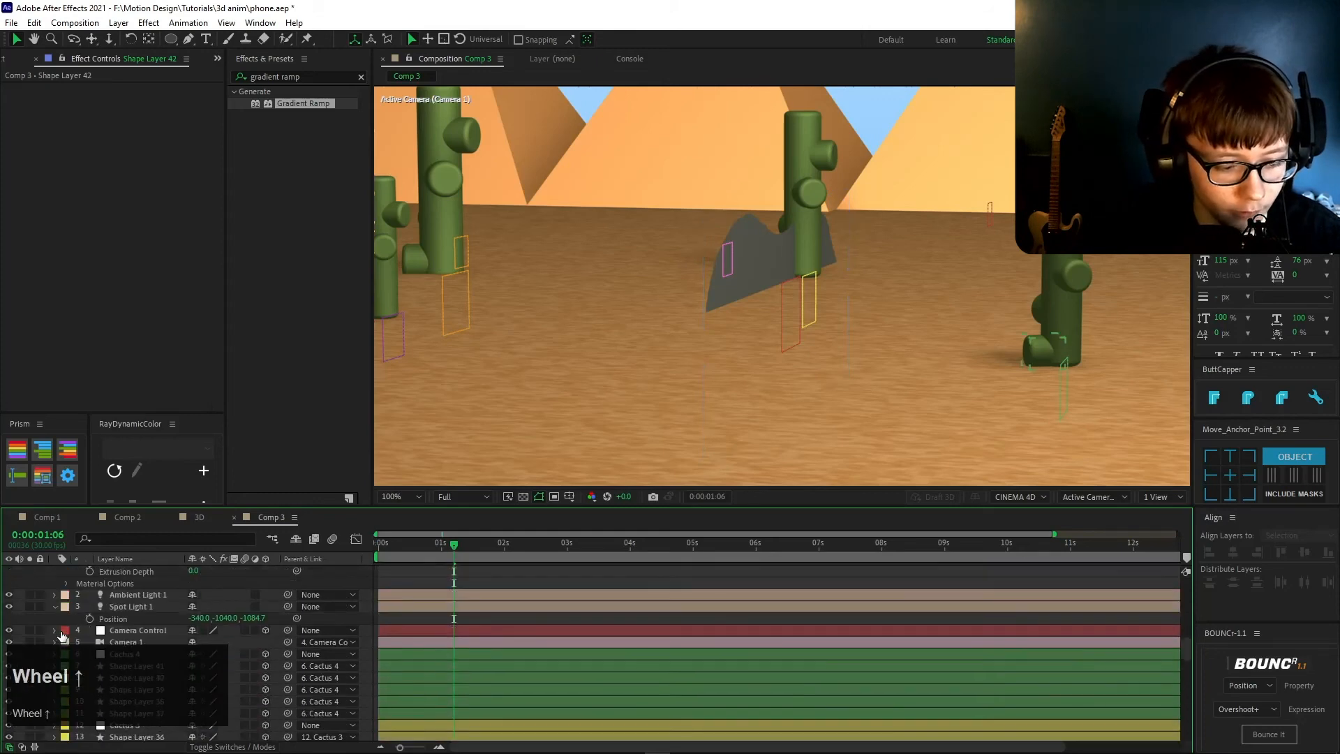
left_click(67, 583)
left_click_drag(190, 570, 402, 607)
- Set the grey shape's bevel style to Convex, bevel depth to 10 and extrusion depth to 250
scroll(324, 623, "up", 2)
left_click(230, 606)
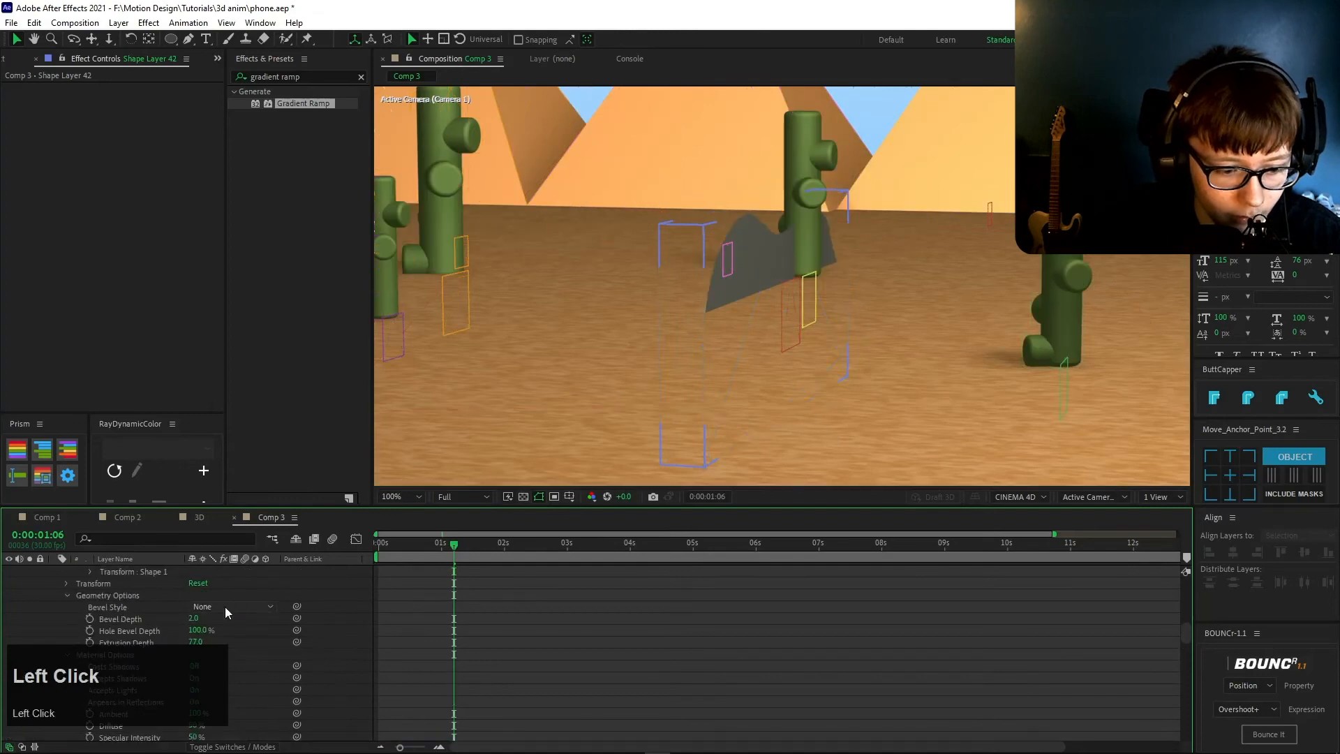
left_click(228, 670)
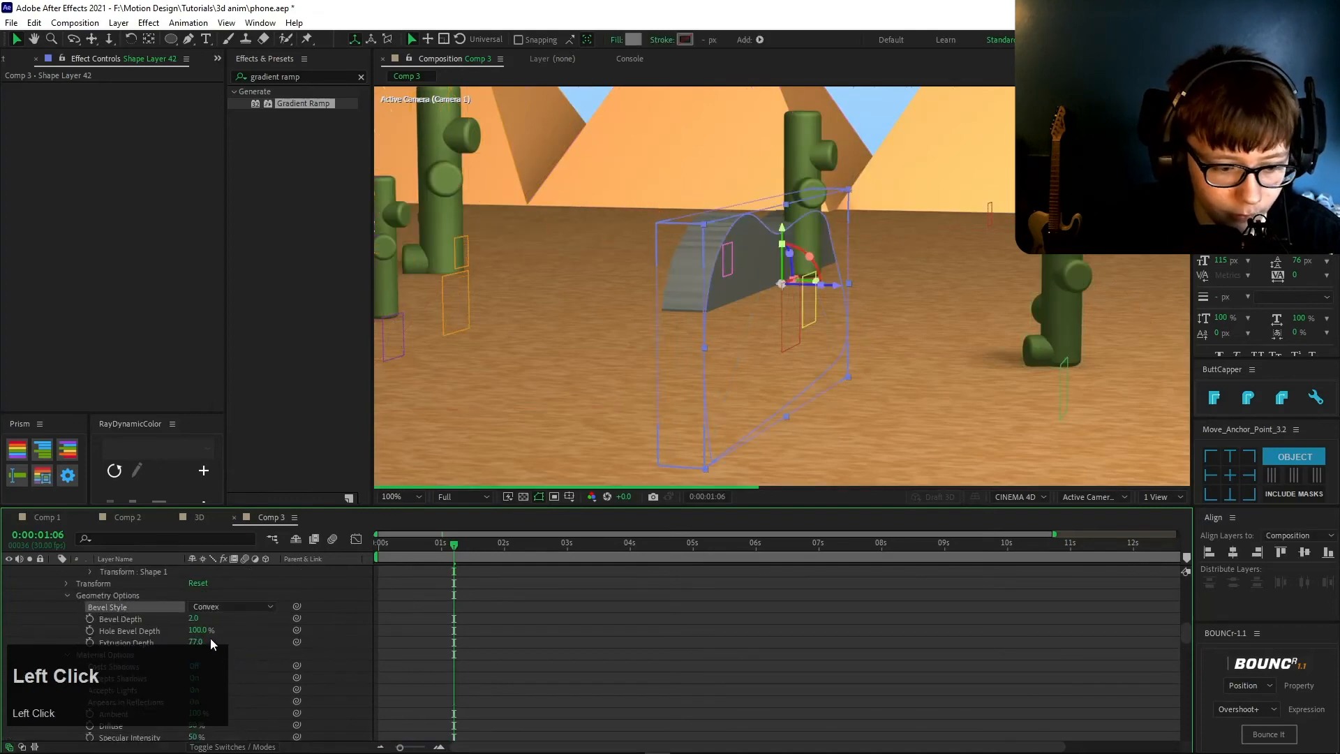
left_click_drag(193, 620, 193, 648)
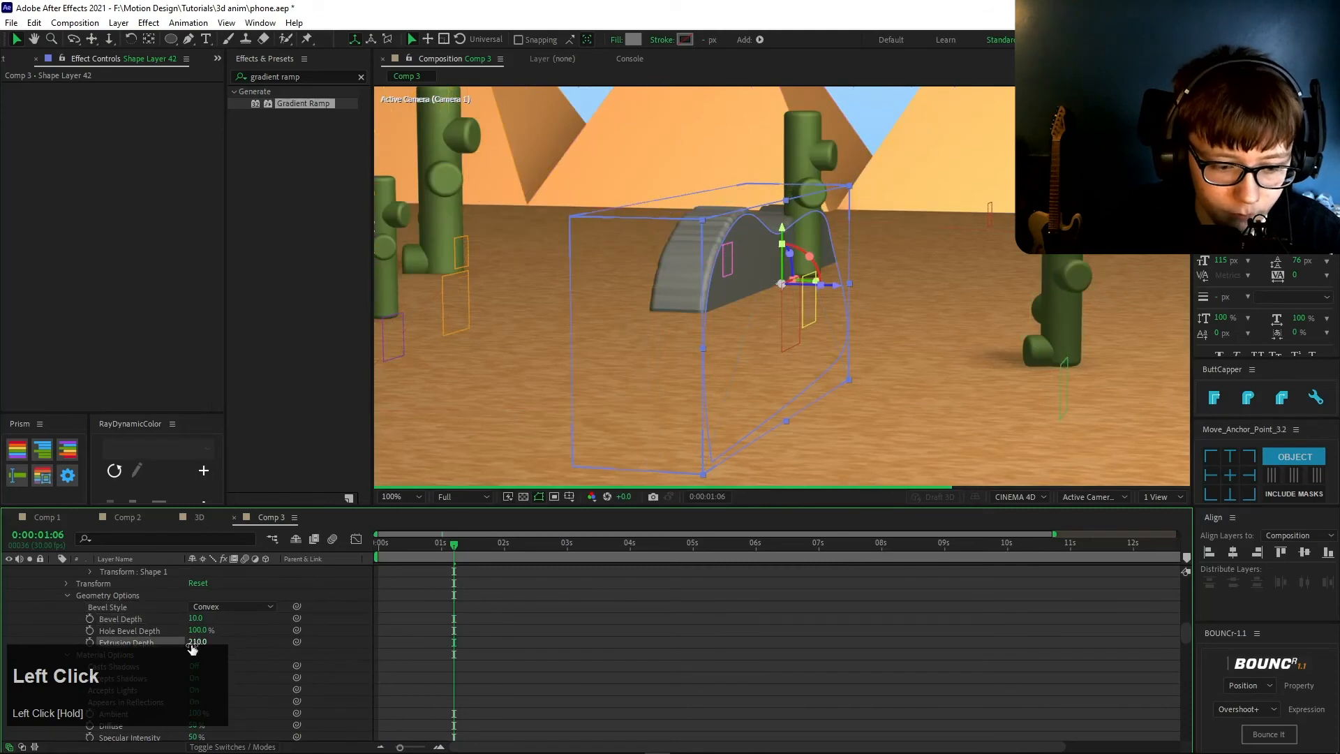
left_click(192, 649)
type("200")
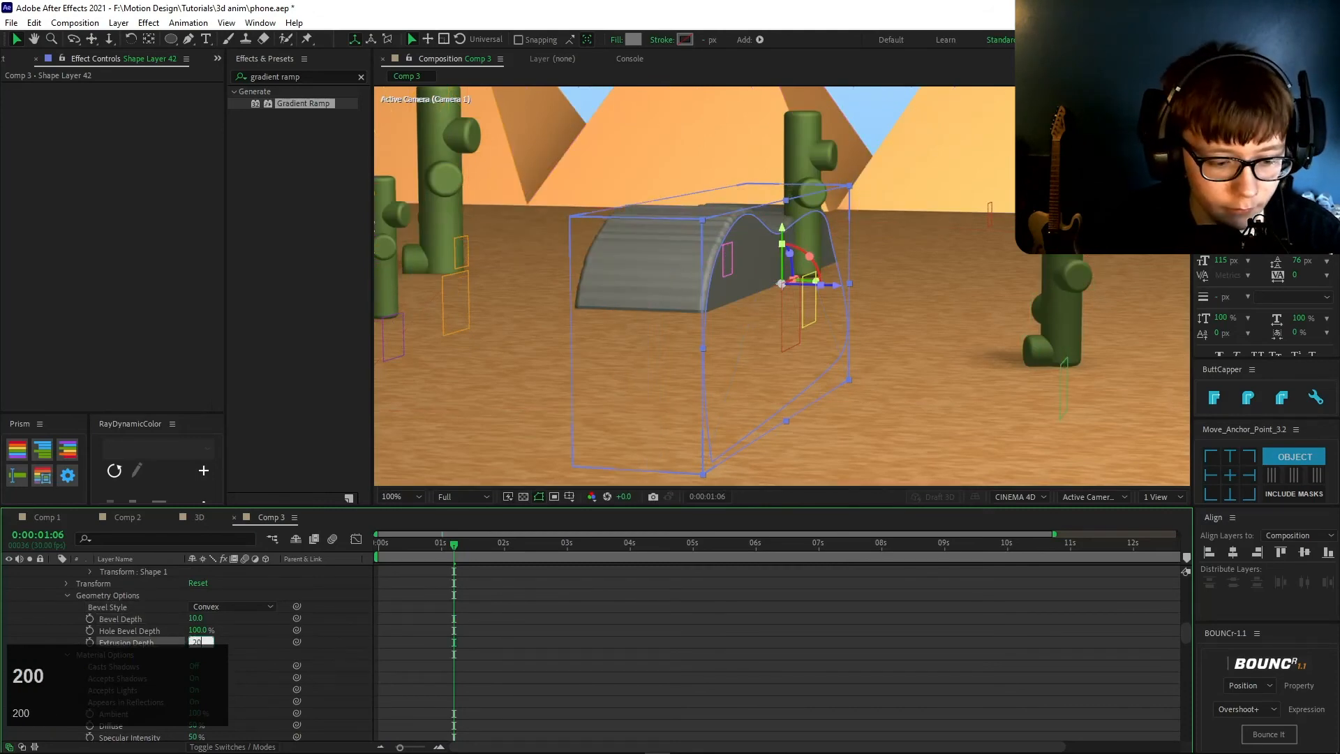
key("Return")
- Set the Z anchor point of the extruded grey shape to 125
key("a")
left_click(220, 582)
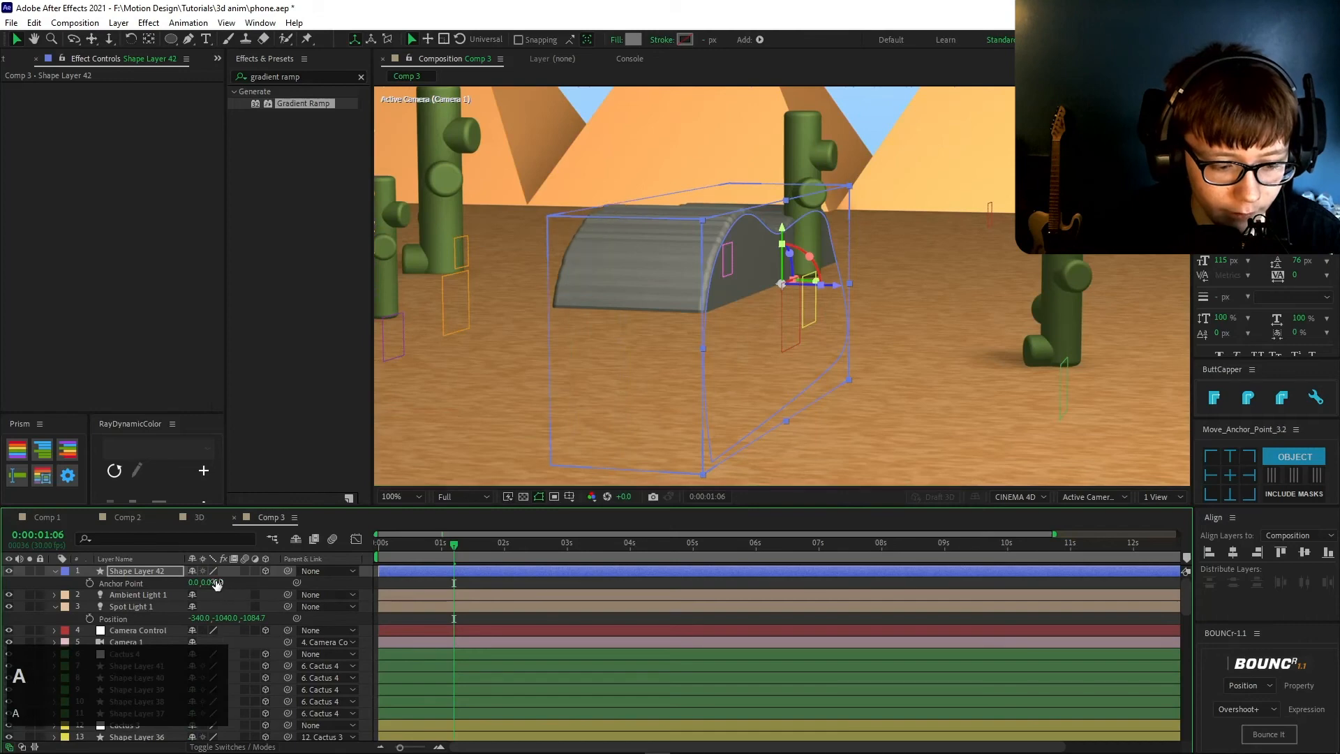
type("125")
key("Return")
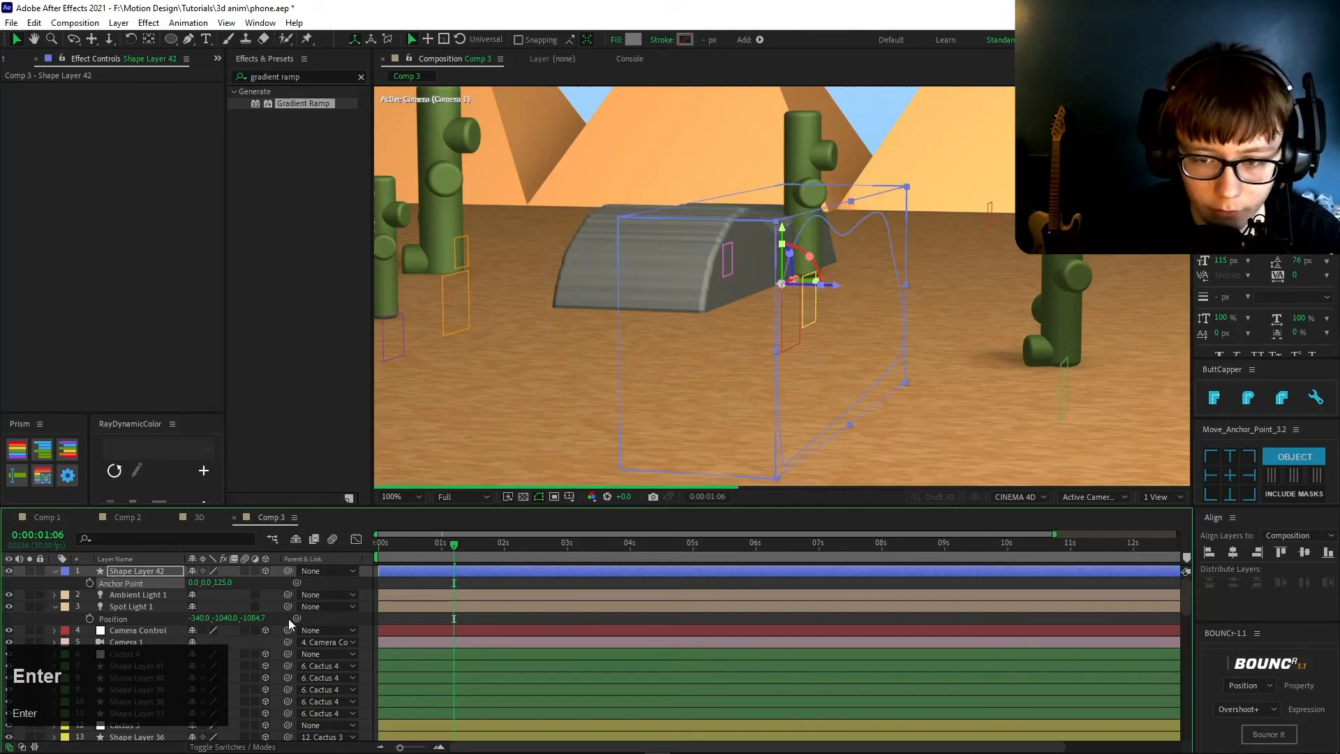
- Scale the grey rock down to 56% on all axes
key("s")
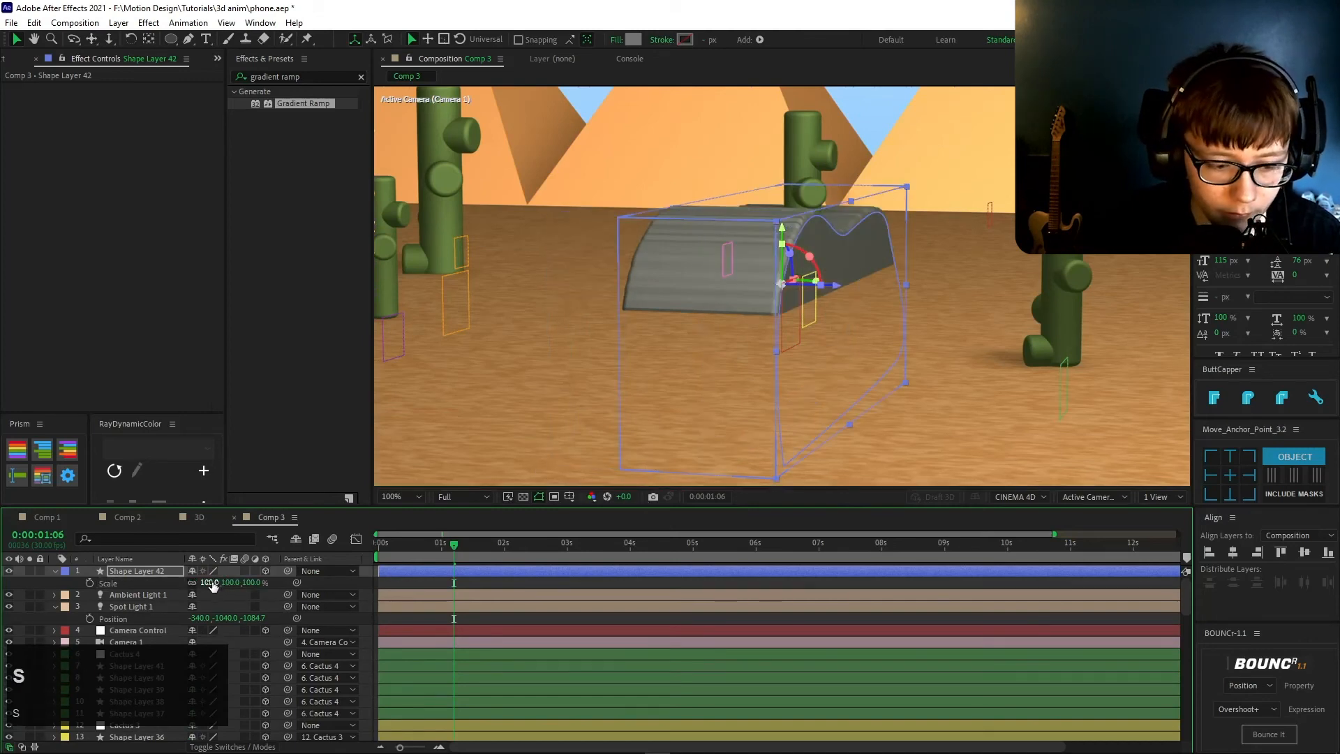
left_click_drag(209, 582, 174, 583)
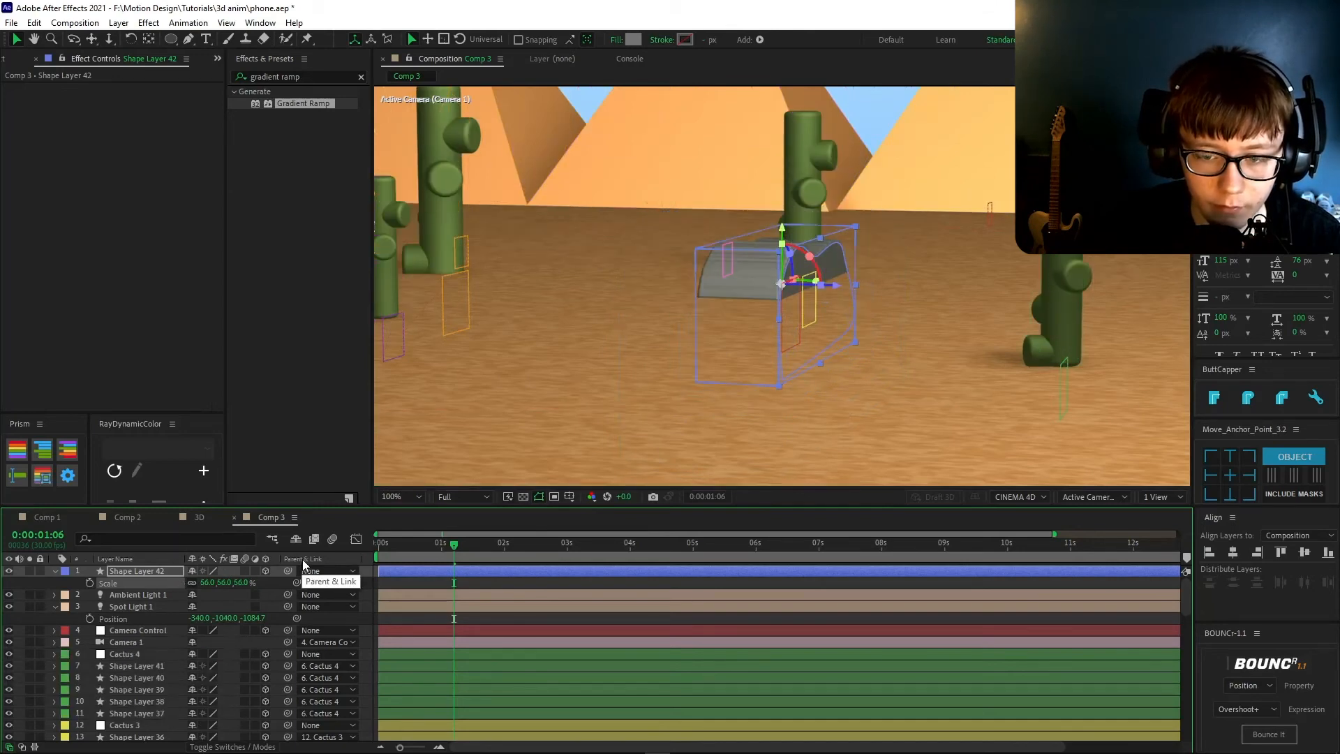
left_click(612, 584)
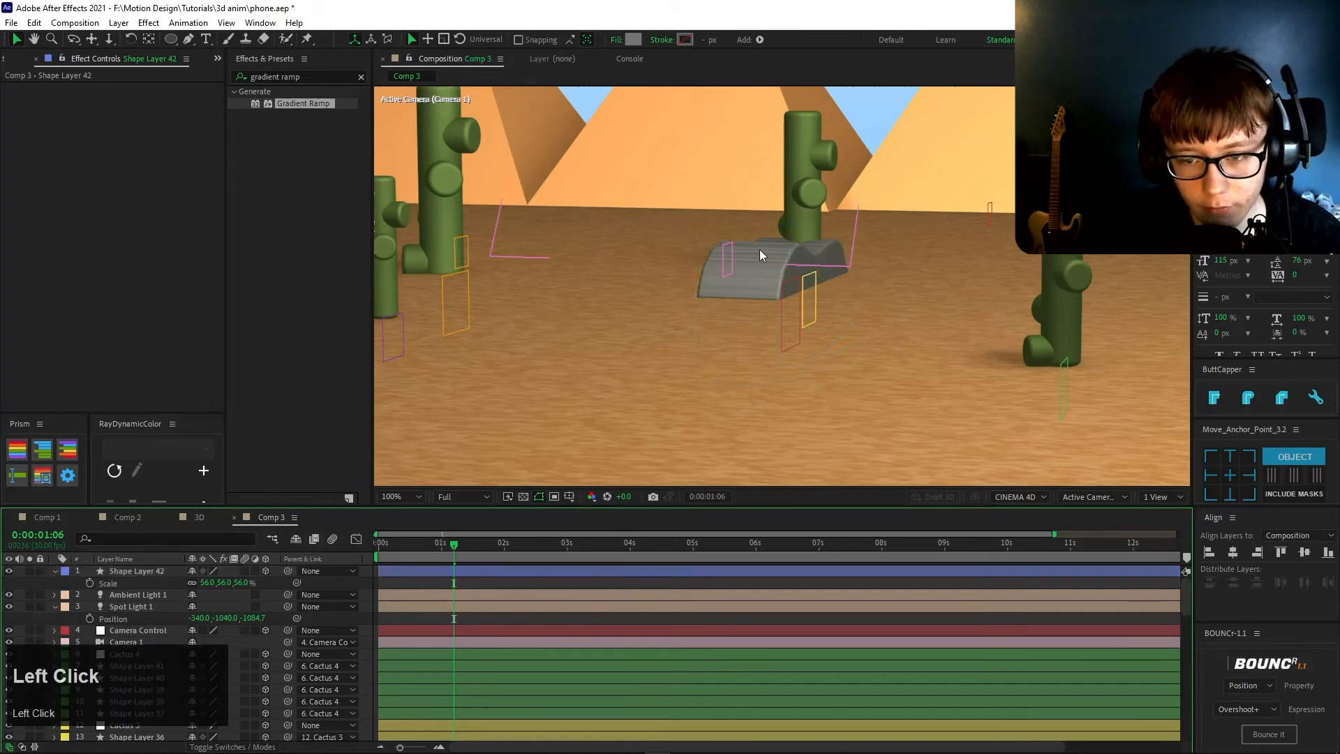
left_click(740, 287)
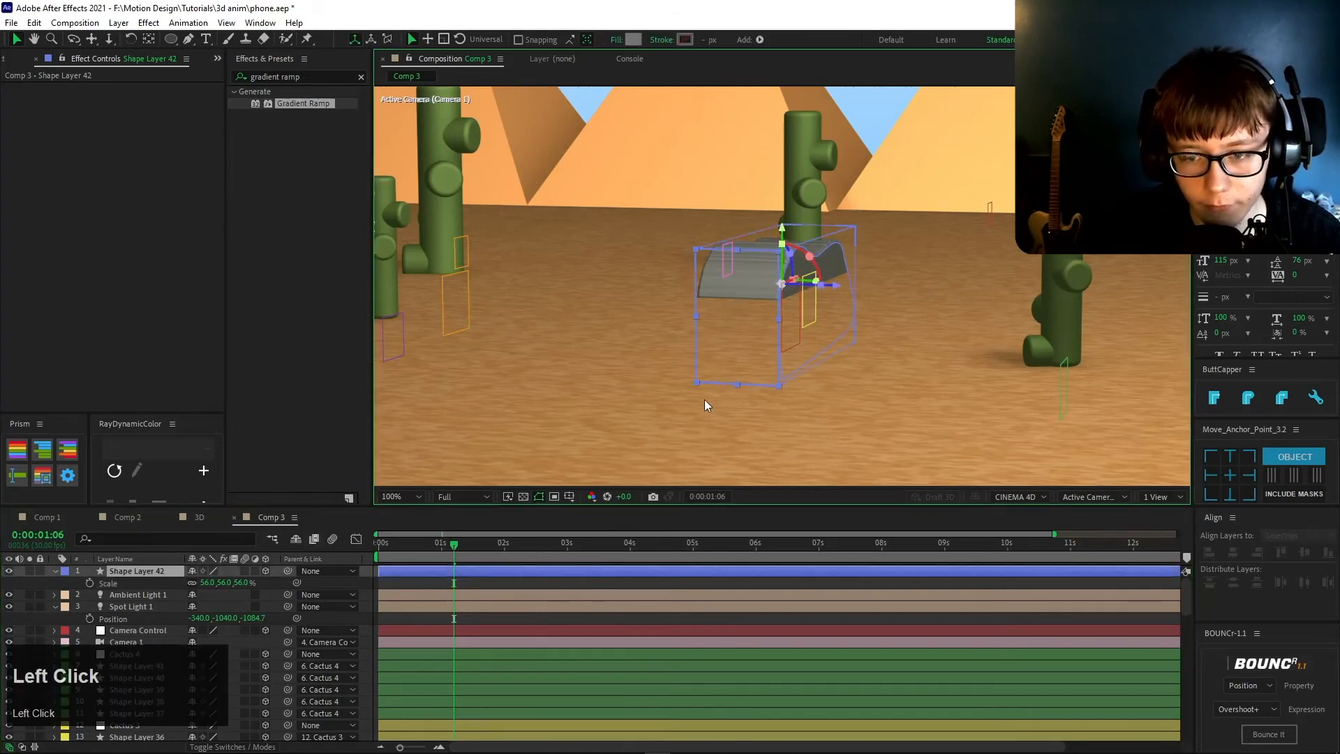
left_click(530, 403)
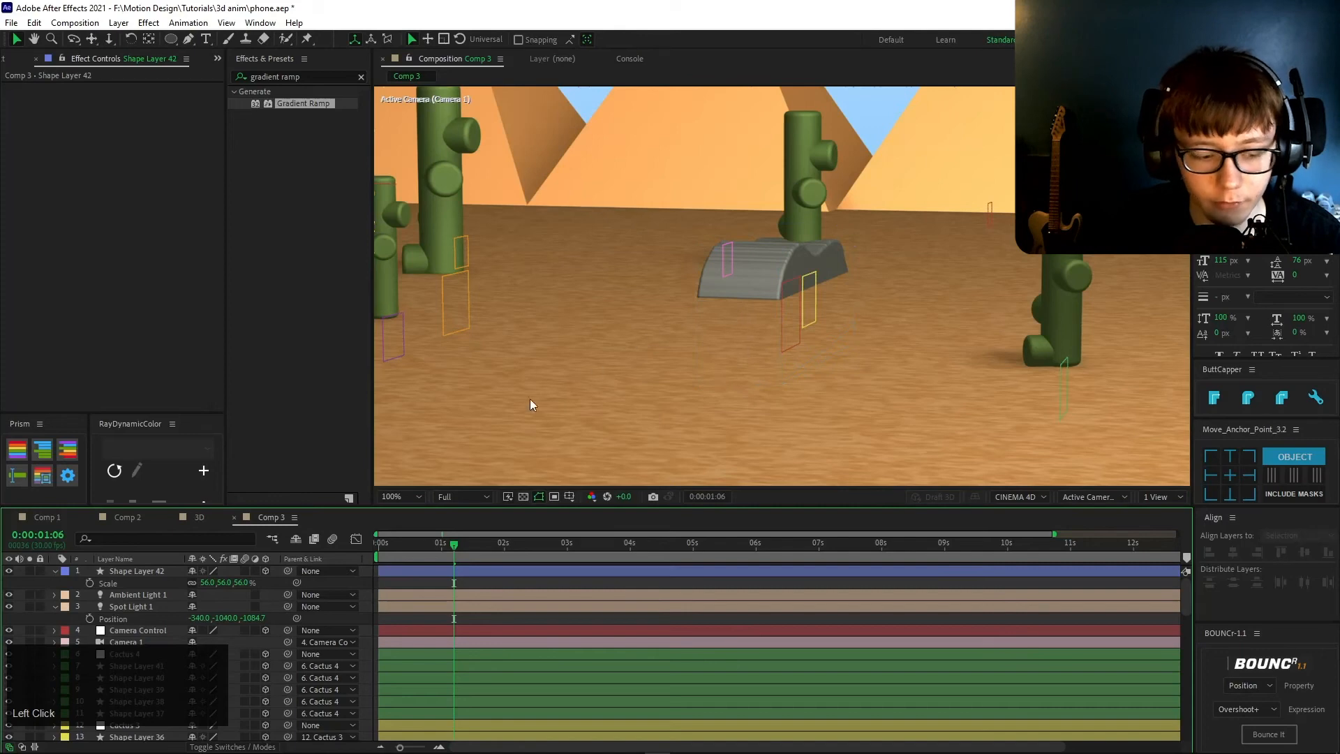
- Tilt the grey rock by setting its X rotation to 17°
left_click(129, 561)
left_click(137, 566)
key("r")
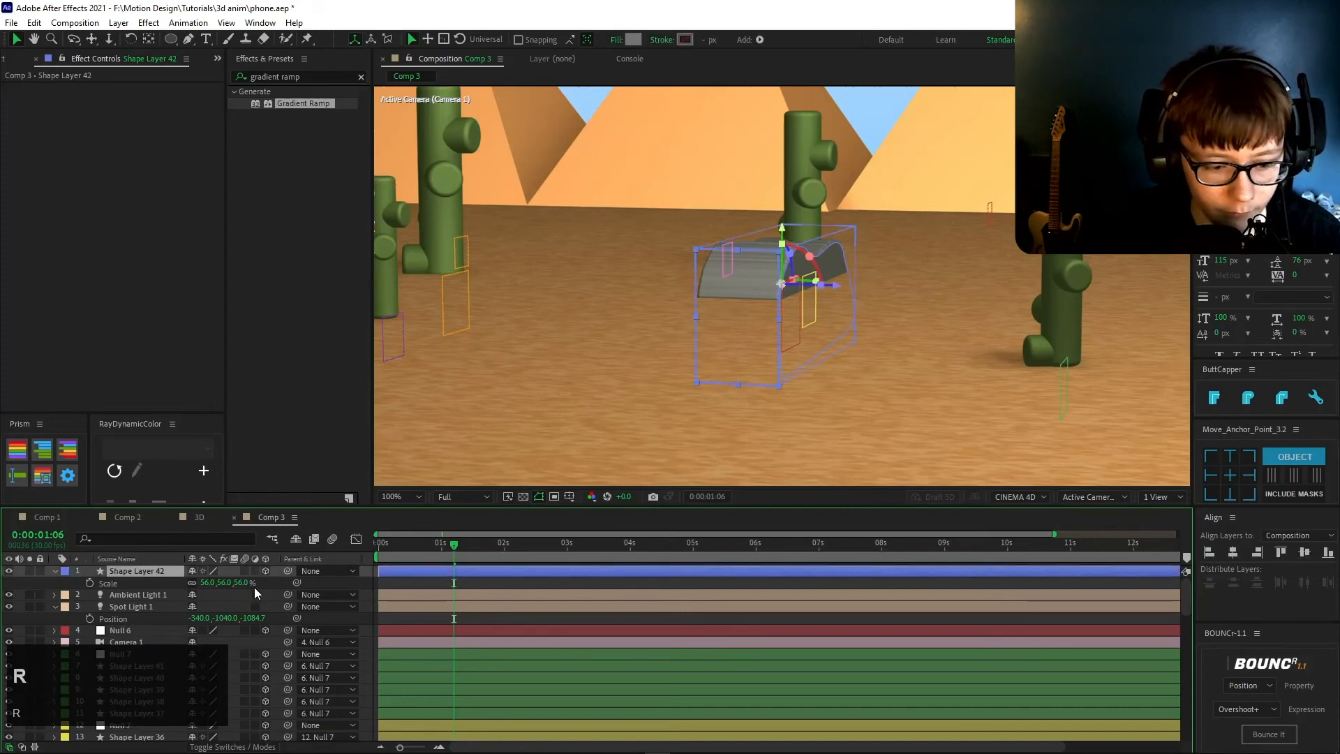
left_click_drag(213, 594, 421, 597)
left_click(419, 596)
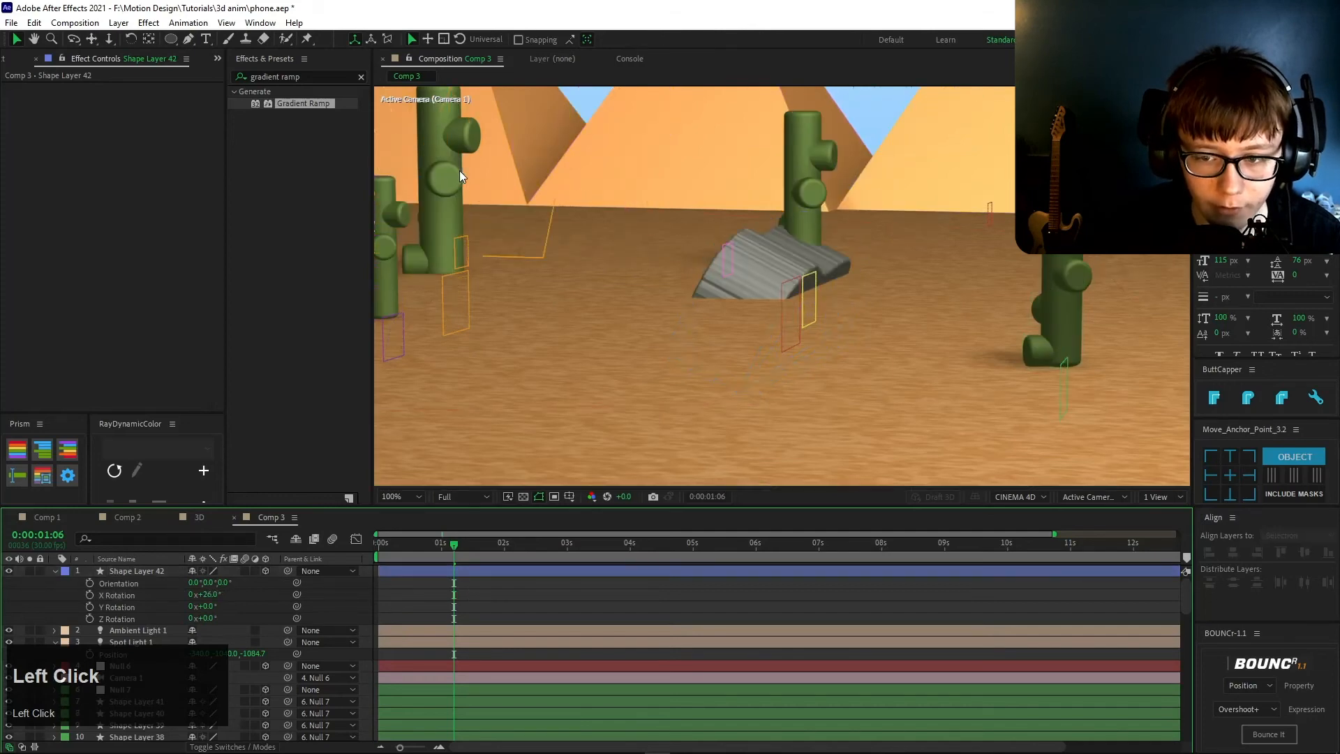
left_click(213, 600)
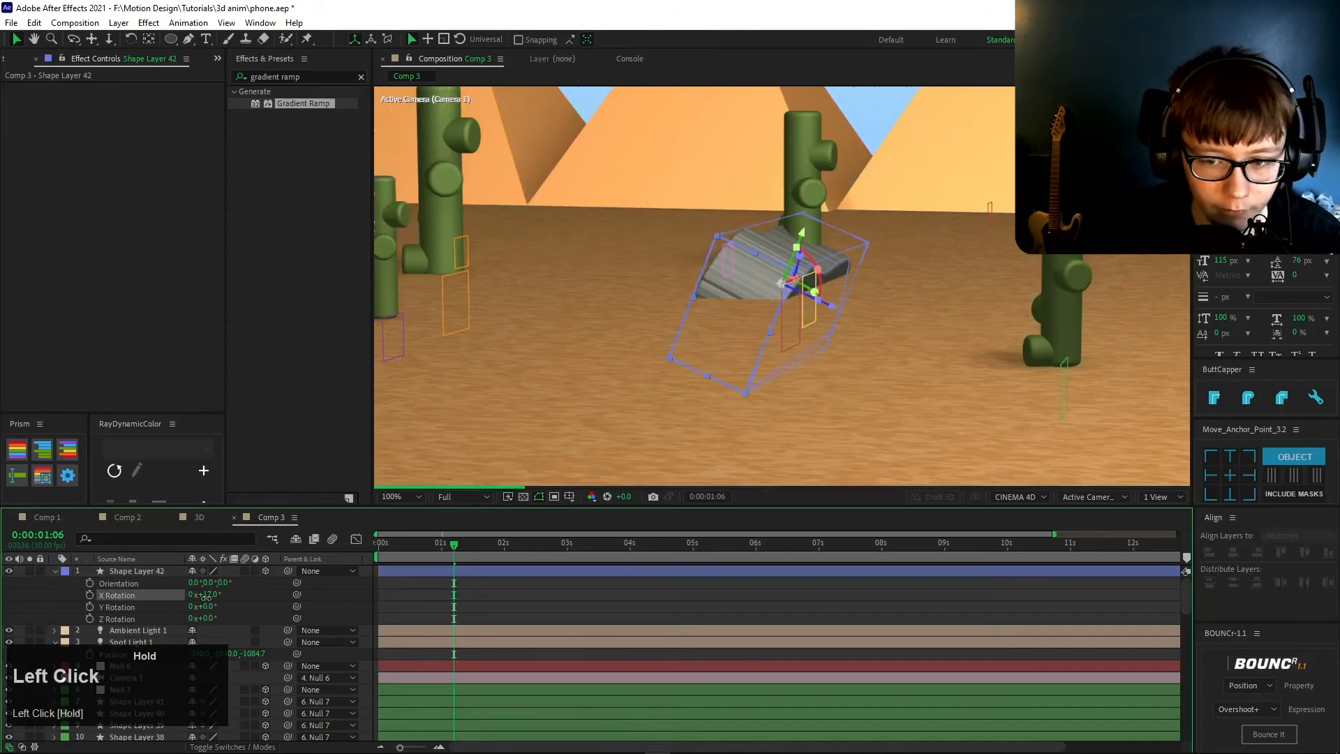
- Turn on Casts Shadows in the grey rock's material options
key("u")
key("u")
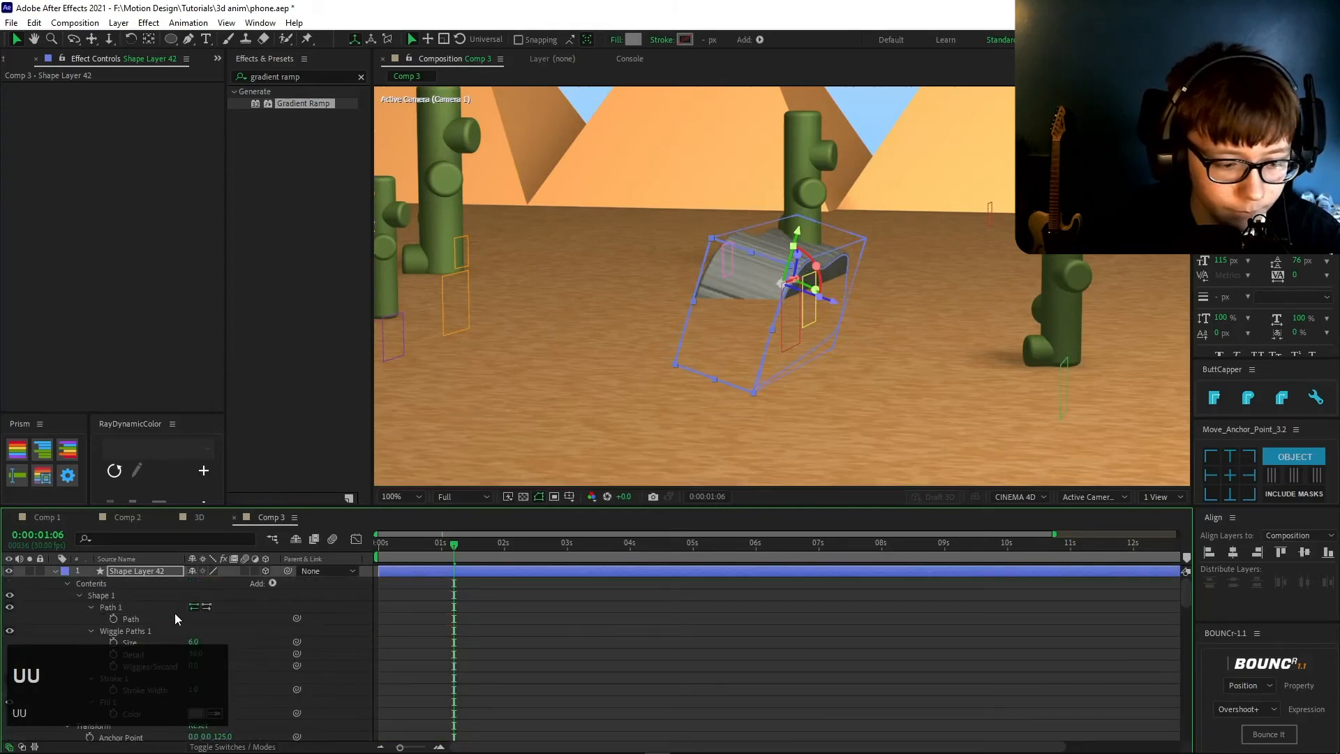
scroll(166, 614, "down", 4)
scroll(132, 617, "up", 4)
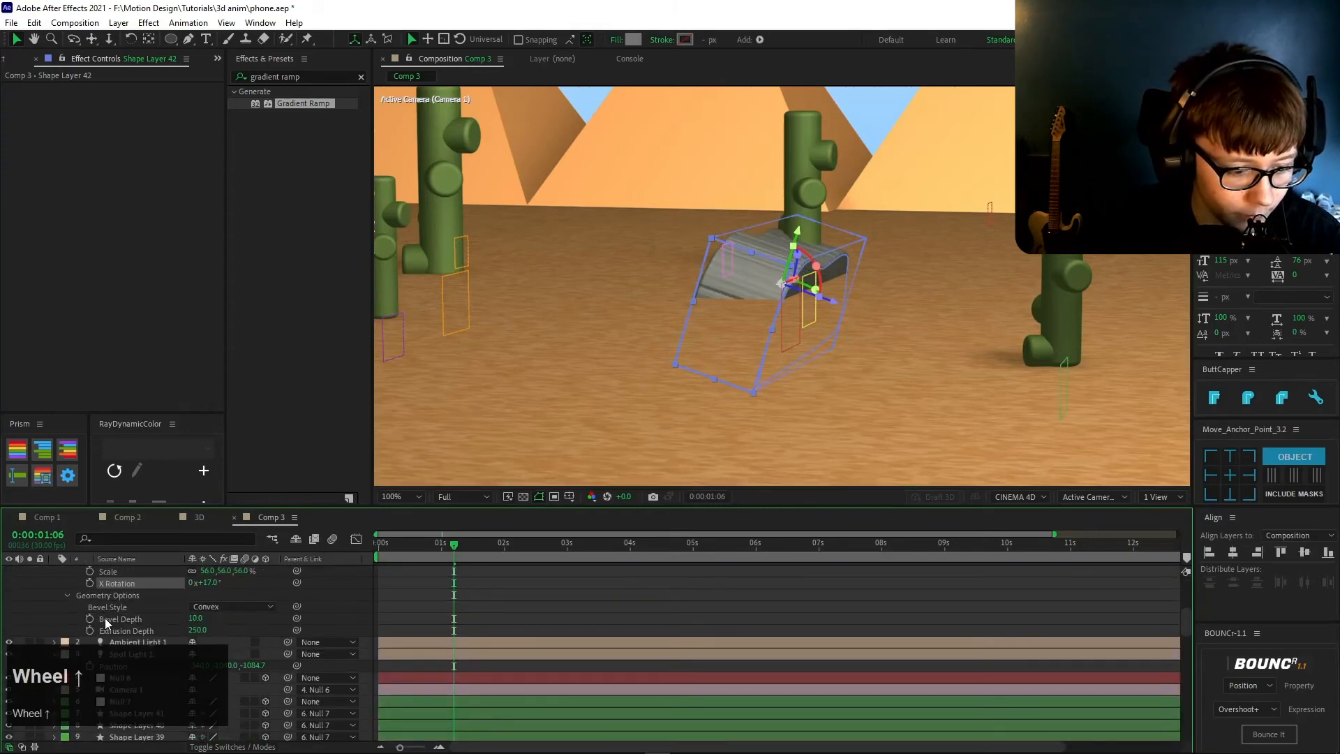
left_click(67, 583)
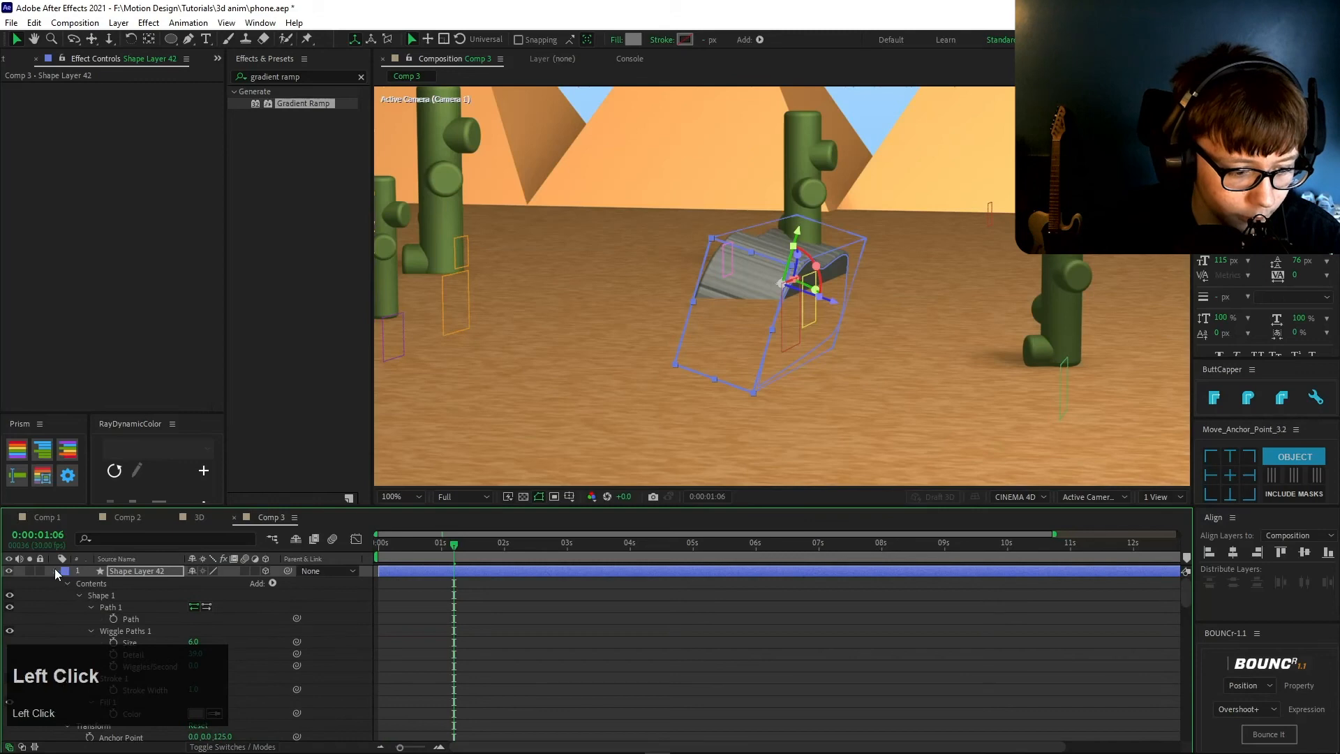
left_click(65, 605)
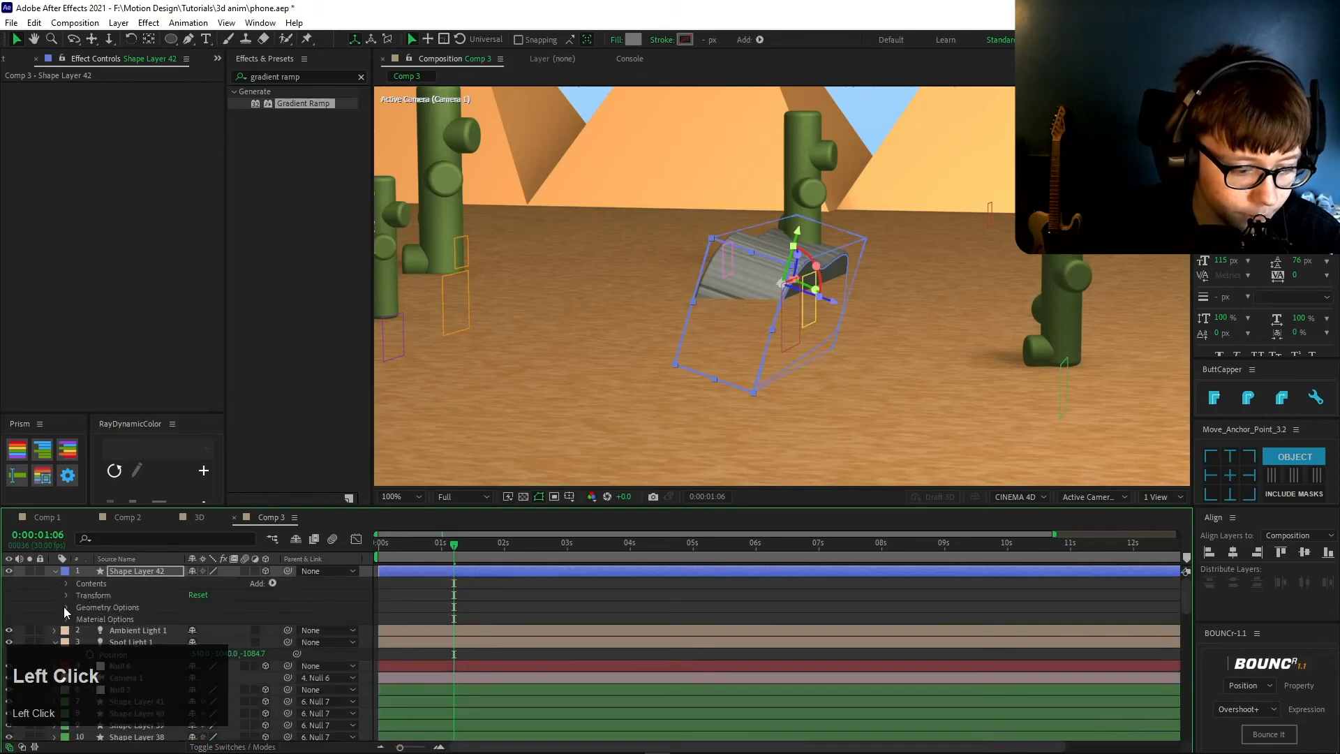
left_click(66, 618)
scroll(203, 612, "down", 3)
scroll(203, 613, "up", 2)
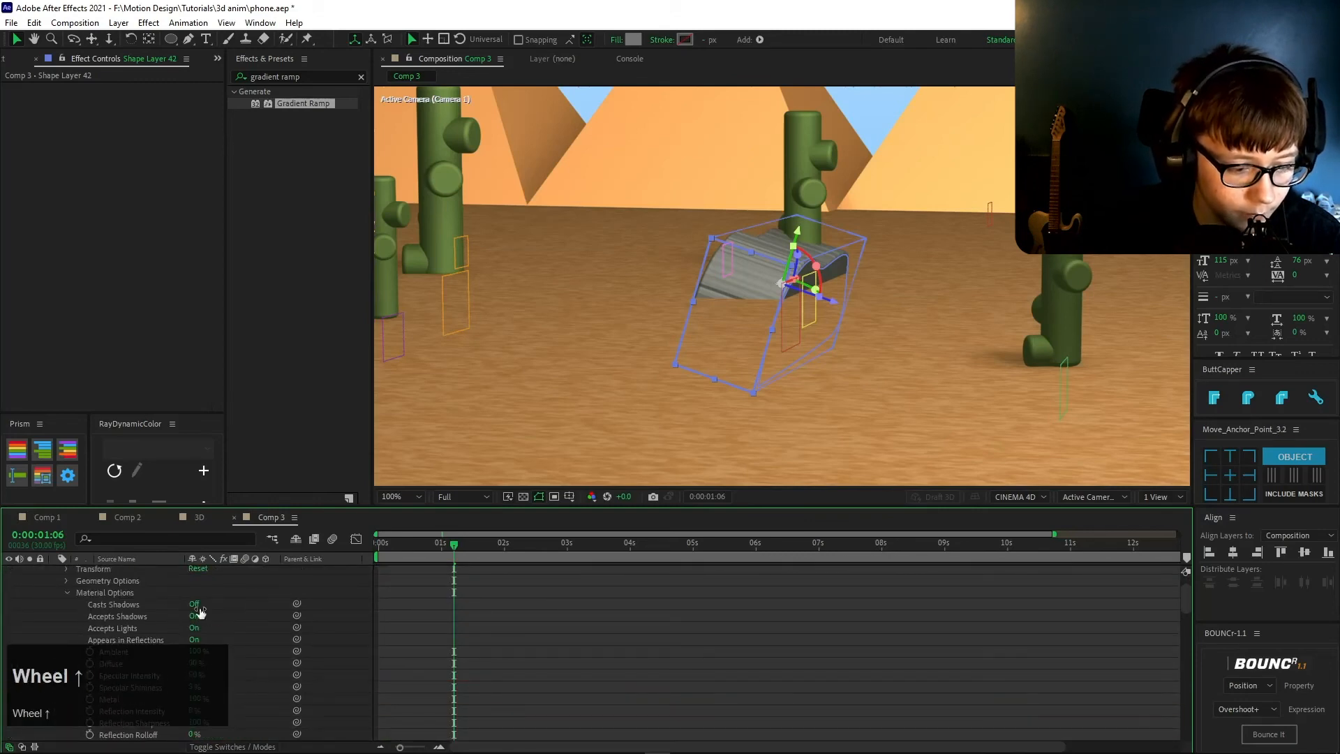
left_click(194, 605)
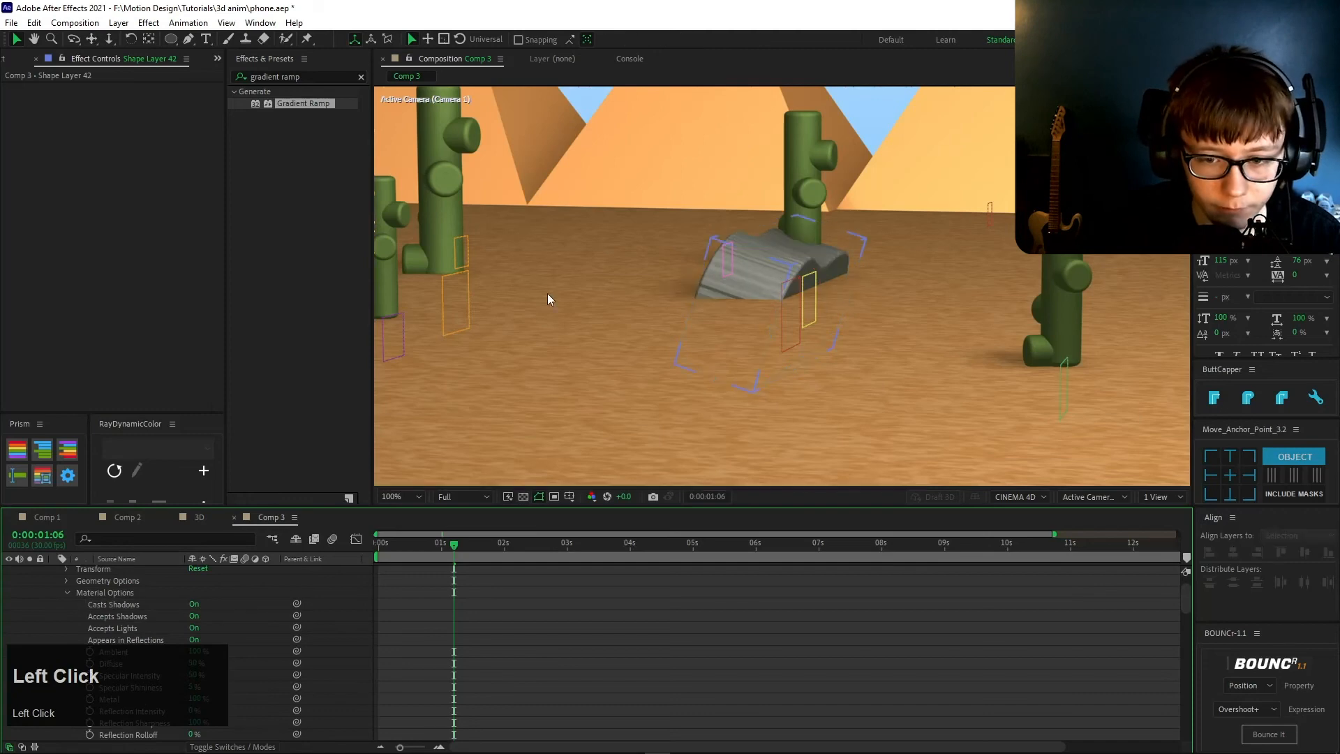
- Set the grey rock's reflection intensity to 25%
scroll(225, 618, "down", 3)
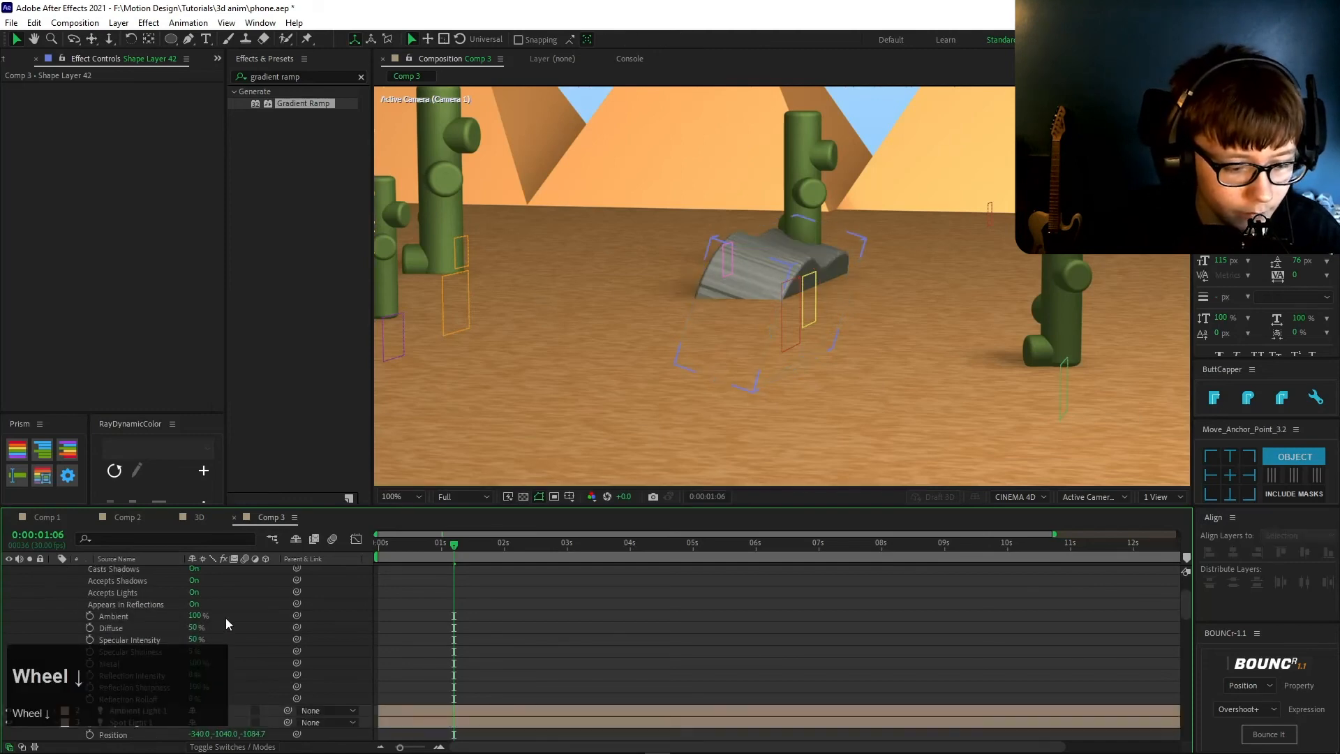
scroll(225, 617, "down", 3)
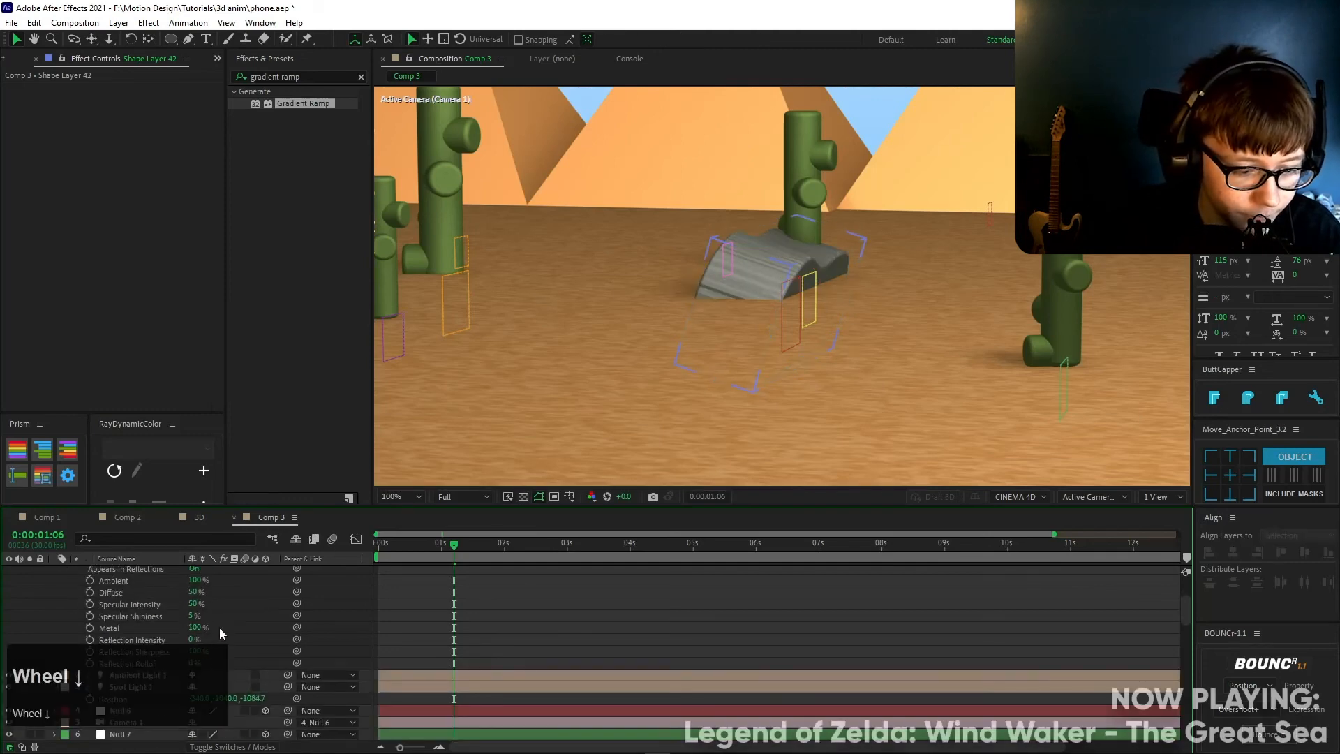
left_click(191, 638)
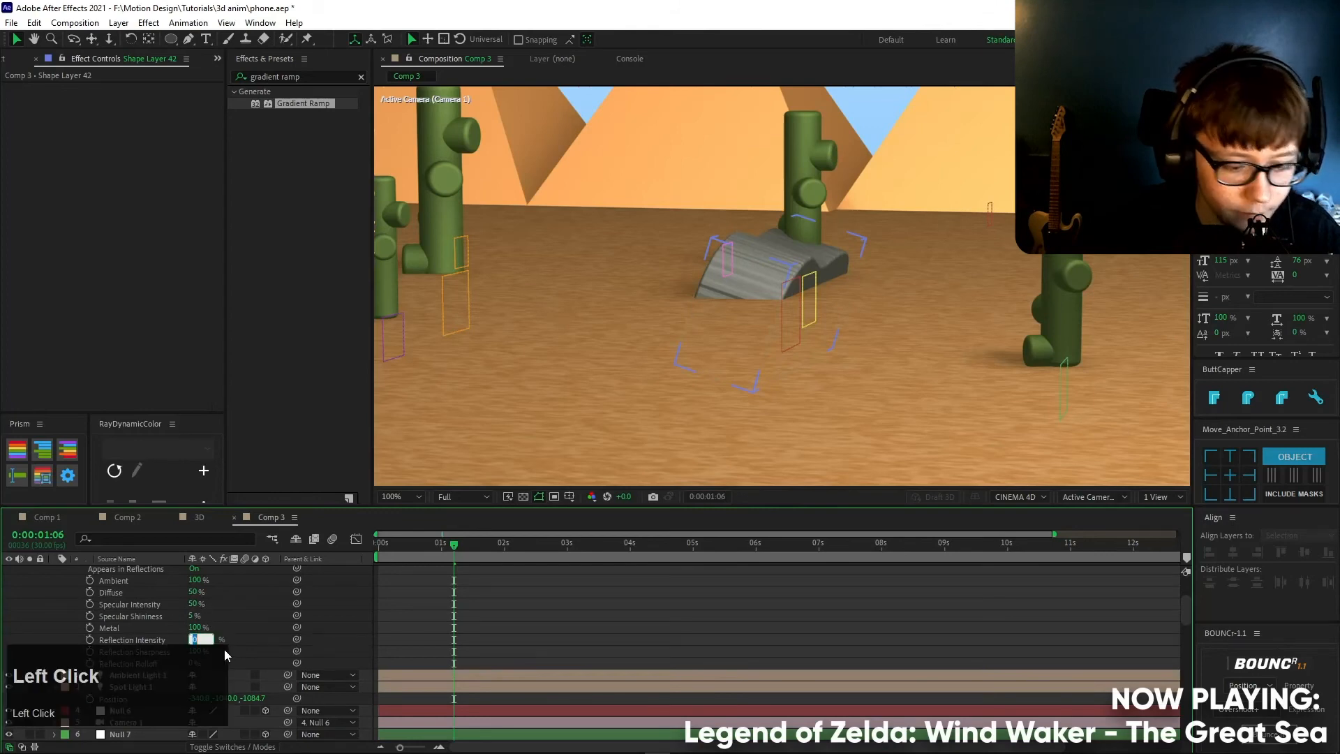
type("10")
key("Return")
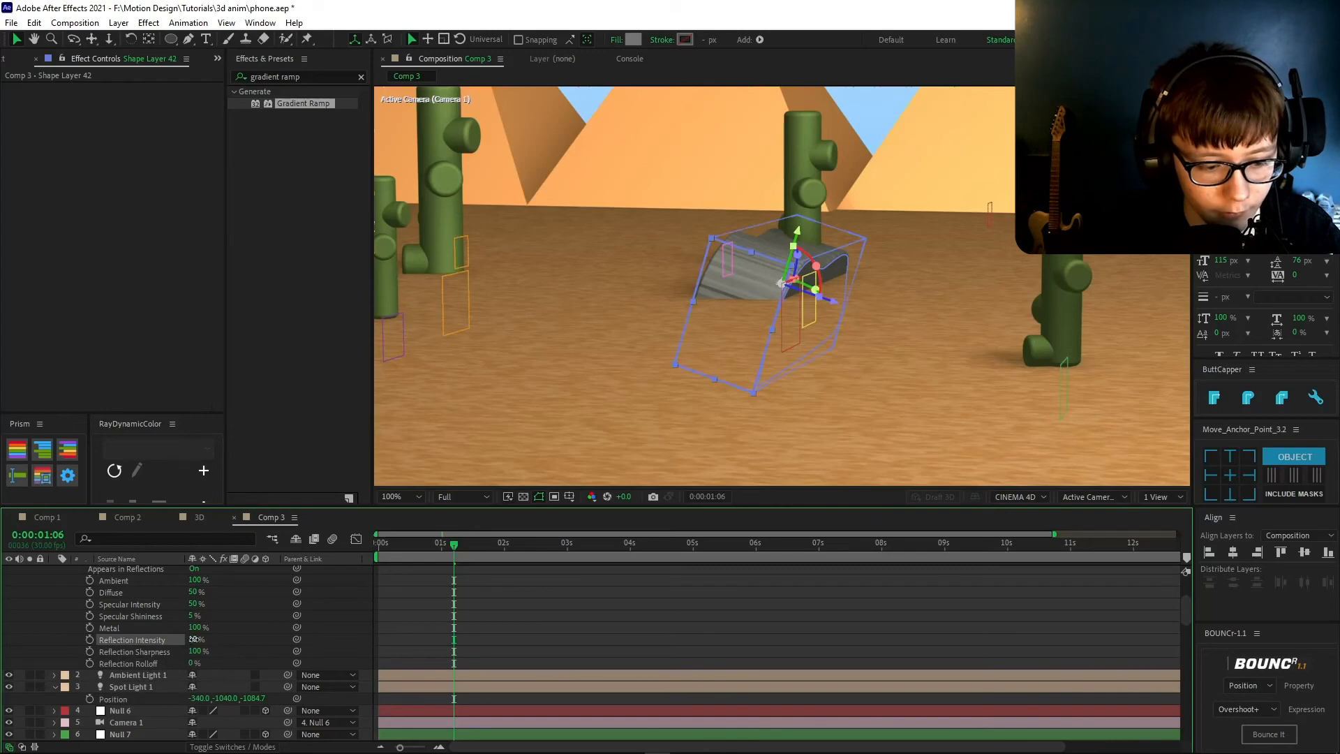
left_click(194, 639)
type("25")
left_click(254, 637)
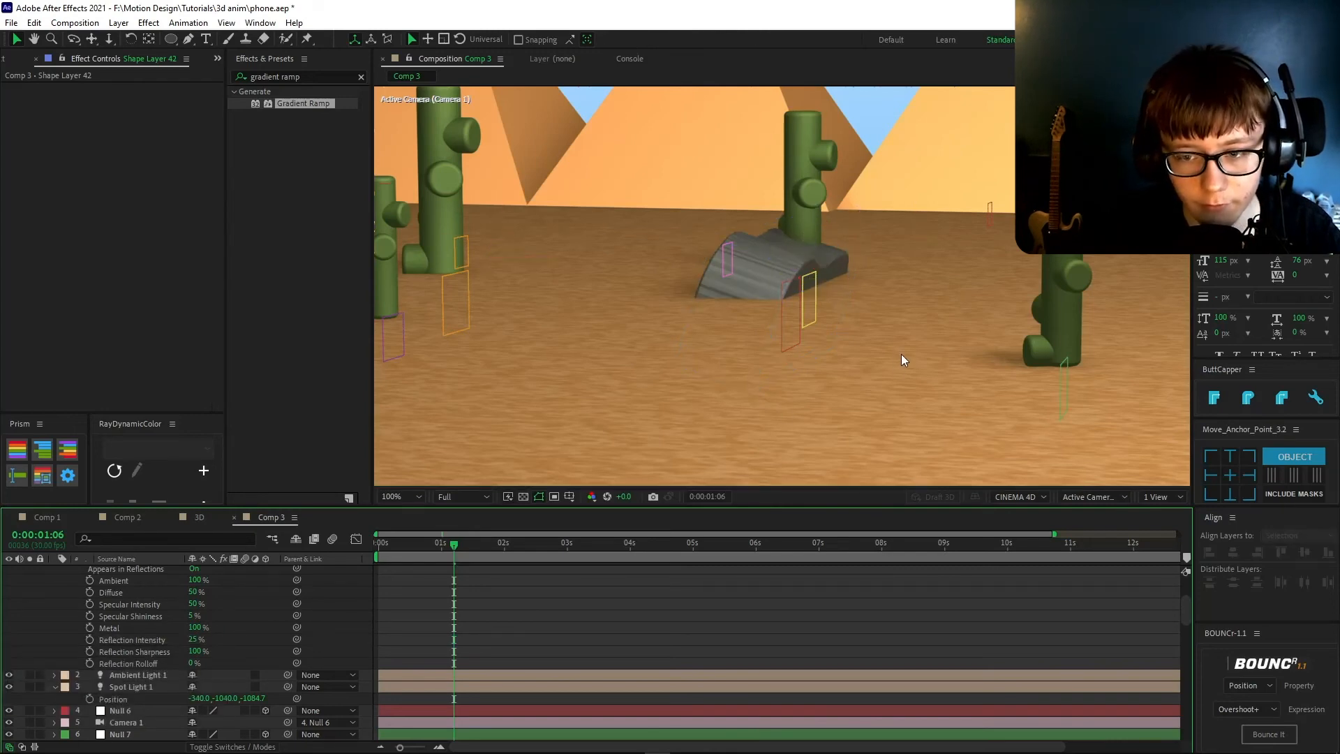
- Set the grey rock's reflection intensity to 21%
scroll(746, 438, "down", 2)
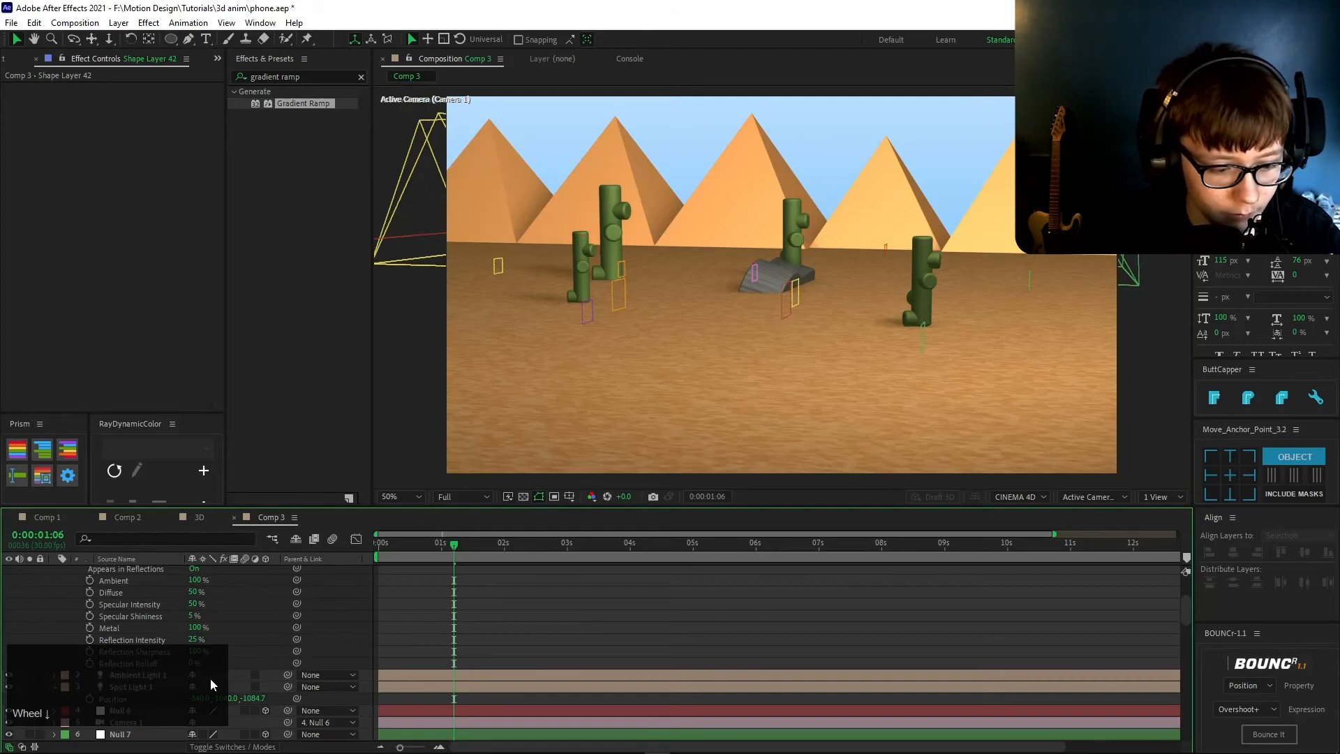
left_click(197, 638)
type("21")
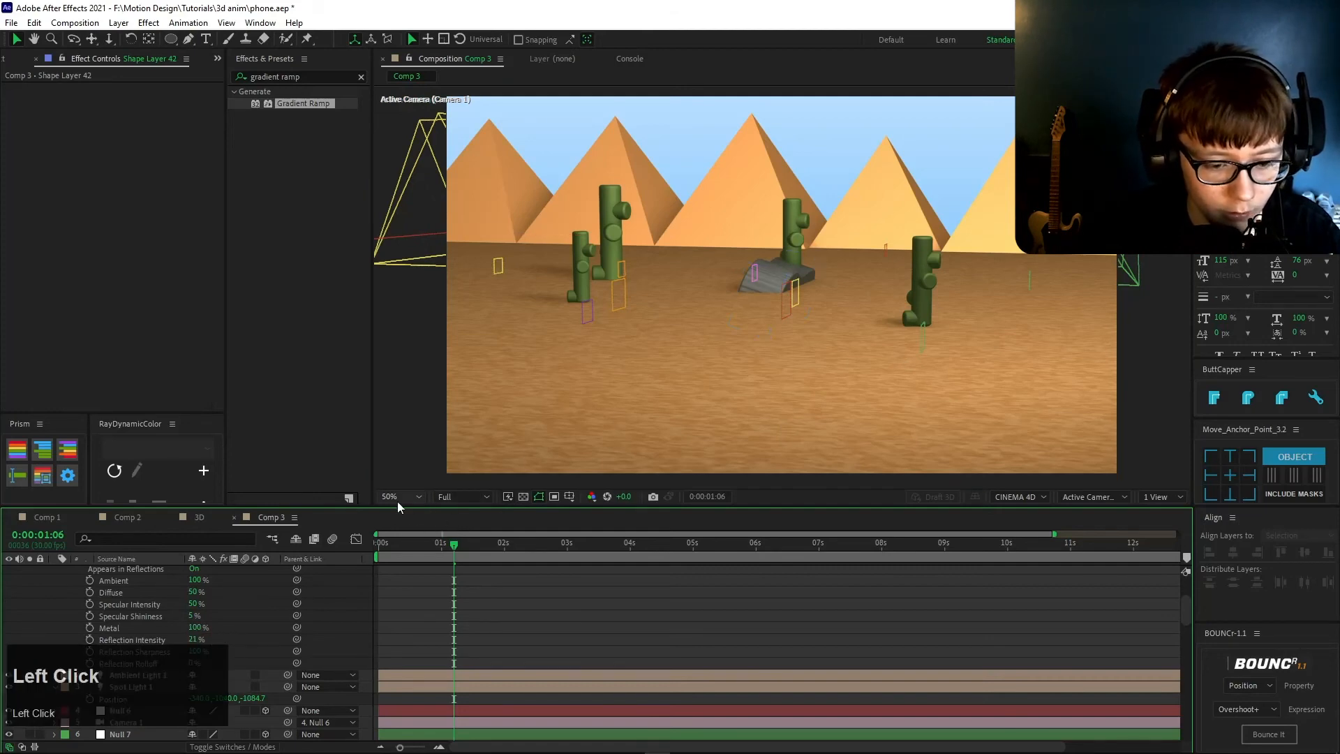
left_click(398, 499)
left_click(412, 515)
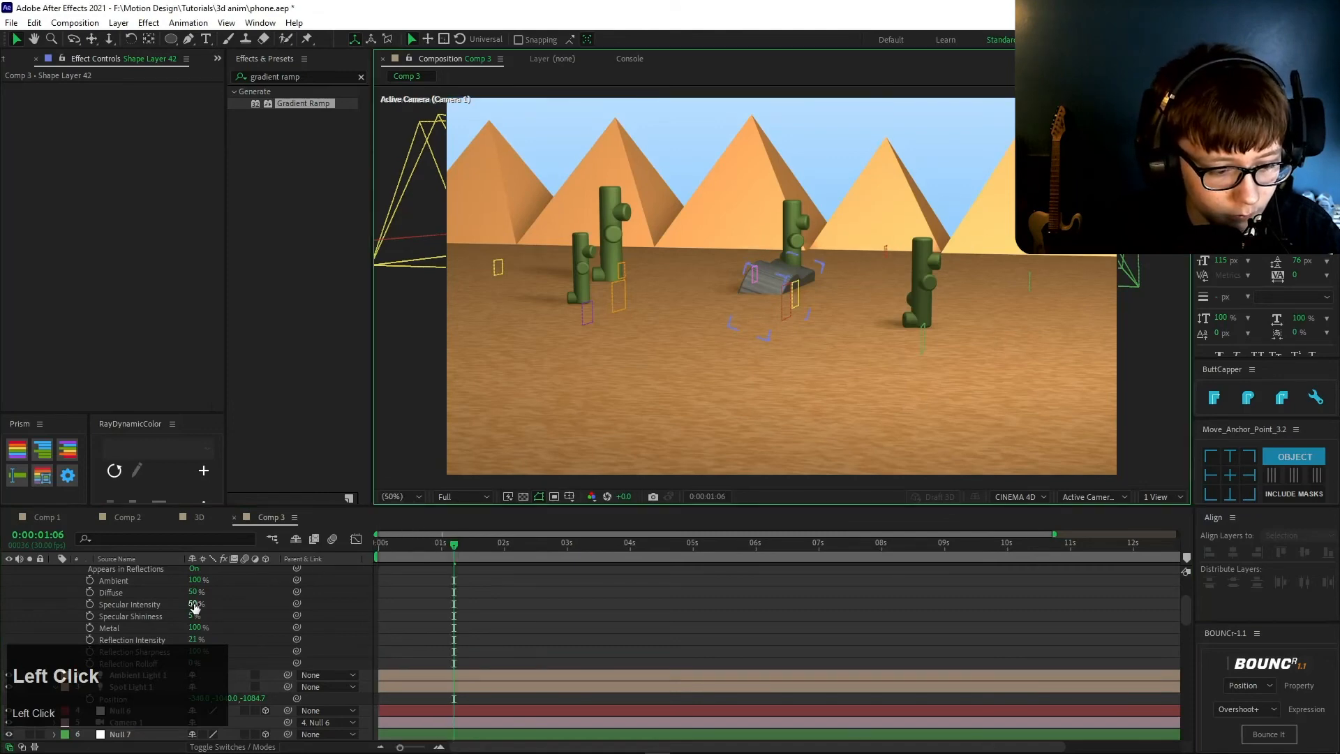
- Set the grey rock's specular intensity to 100% and its specular shininess to 3%
scroll(746, 322, "down", 4)
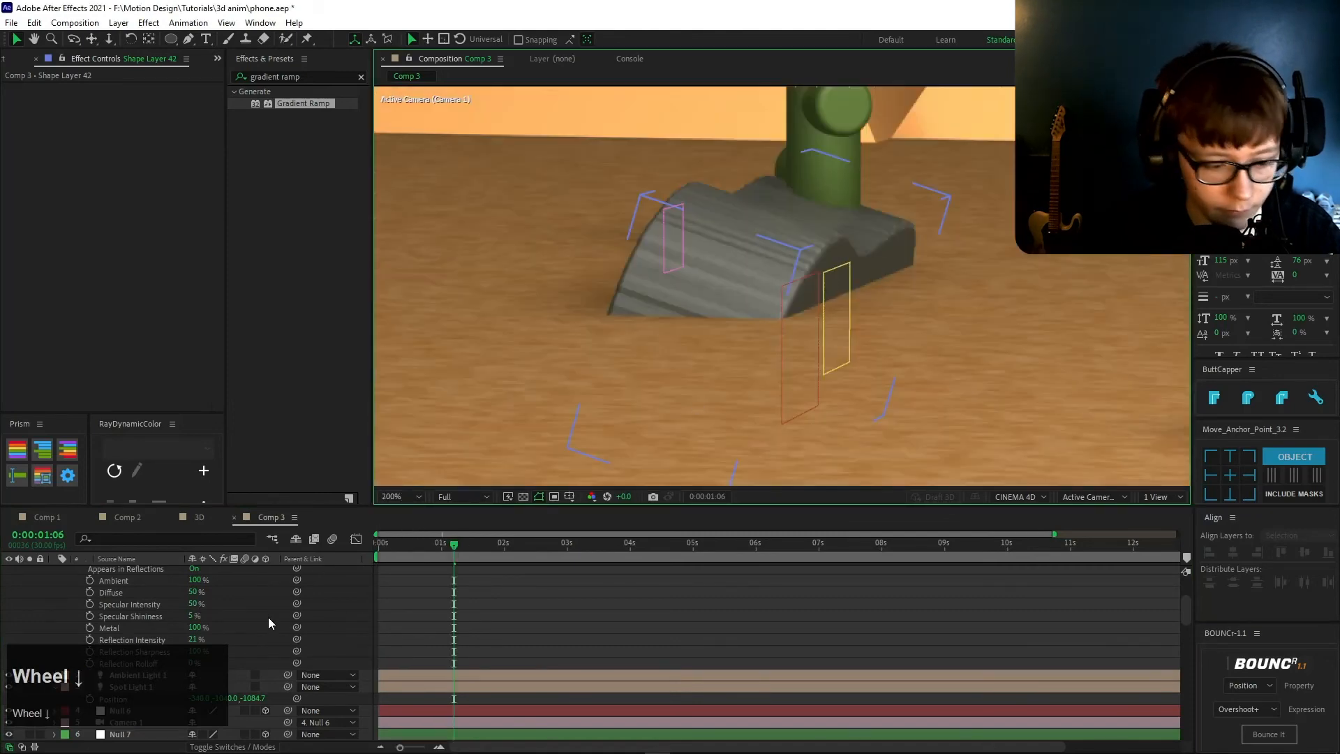
left_click_drag(192, 603, 592, 589)
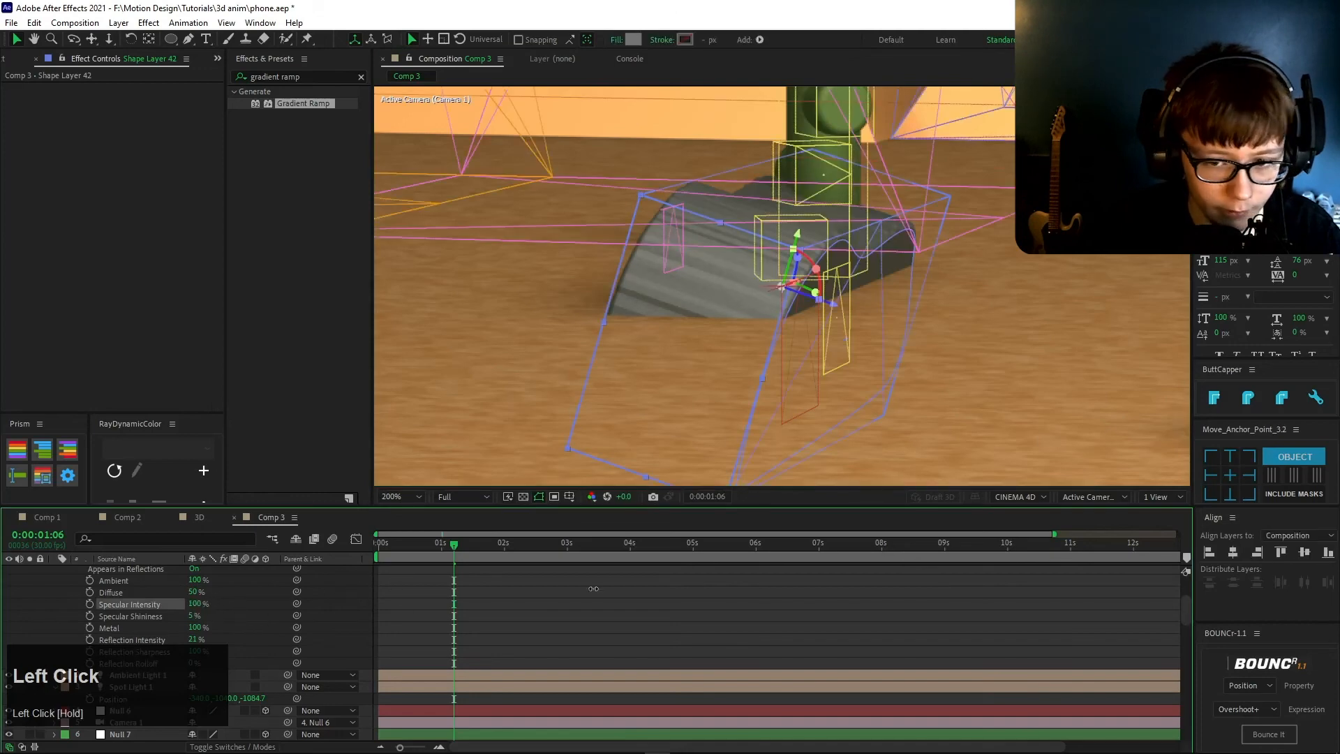
left_click(551, 586)
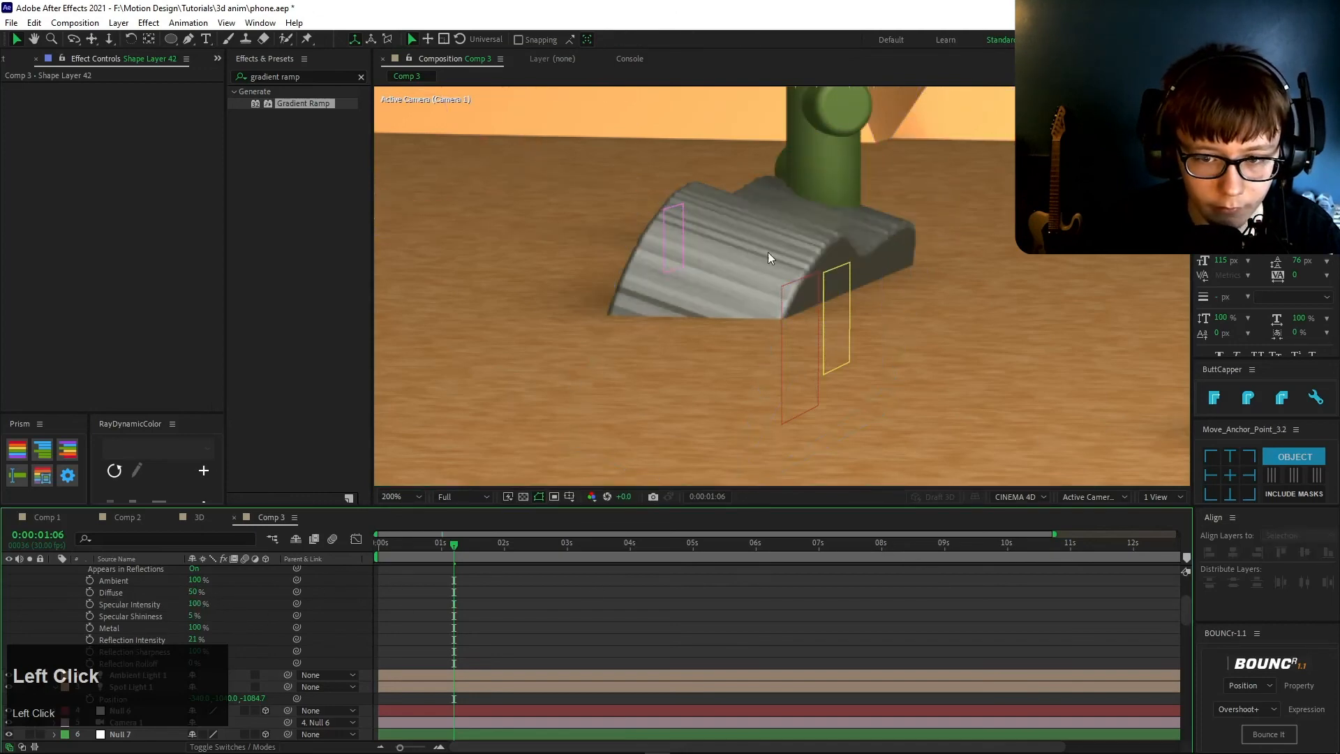
scroll(768, 253, "down", 2)
scroll(700, 307, "down", 2)
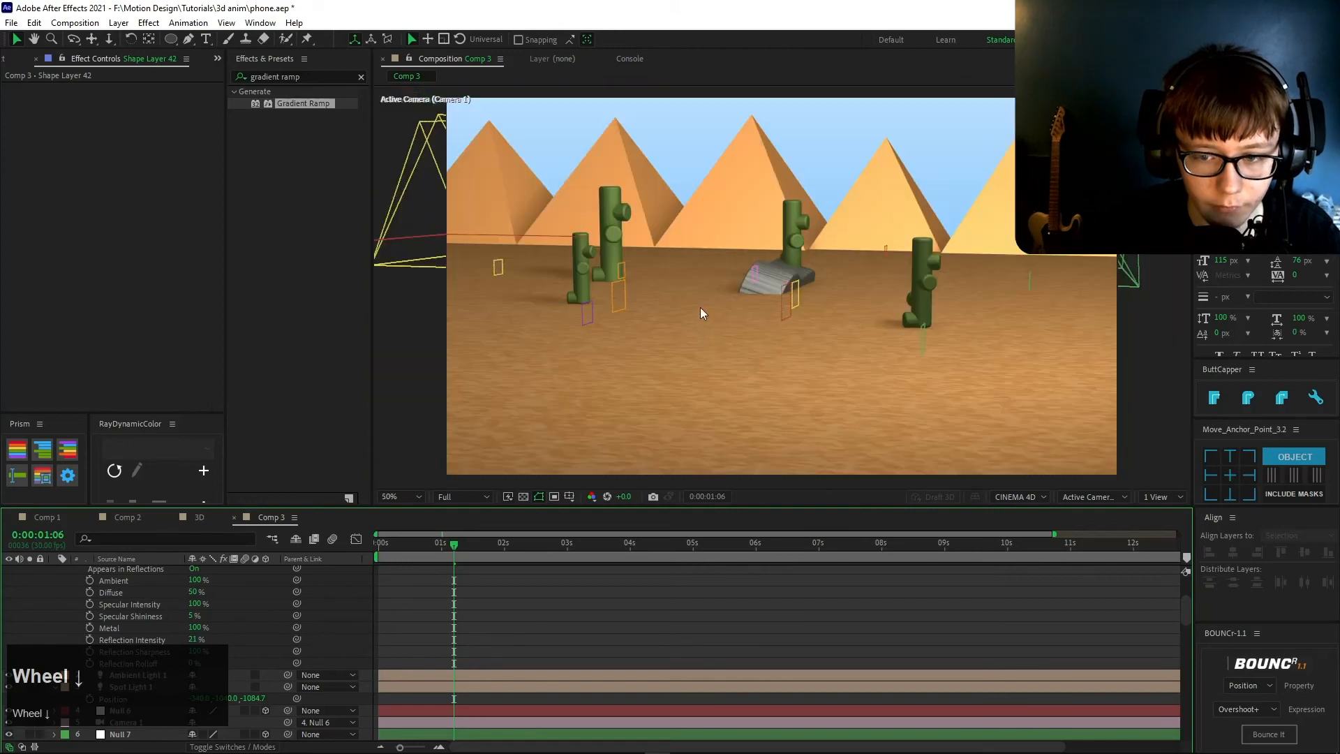
scroll(685, 318, "up", 4)
left_click_drag(196, 619, 169, 621)
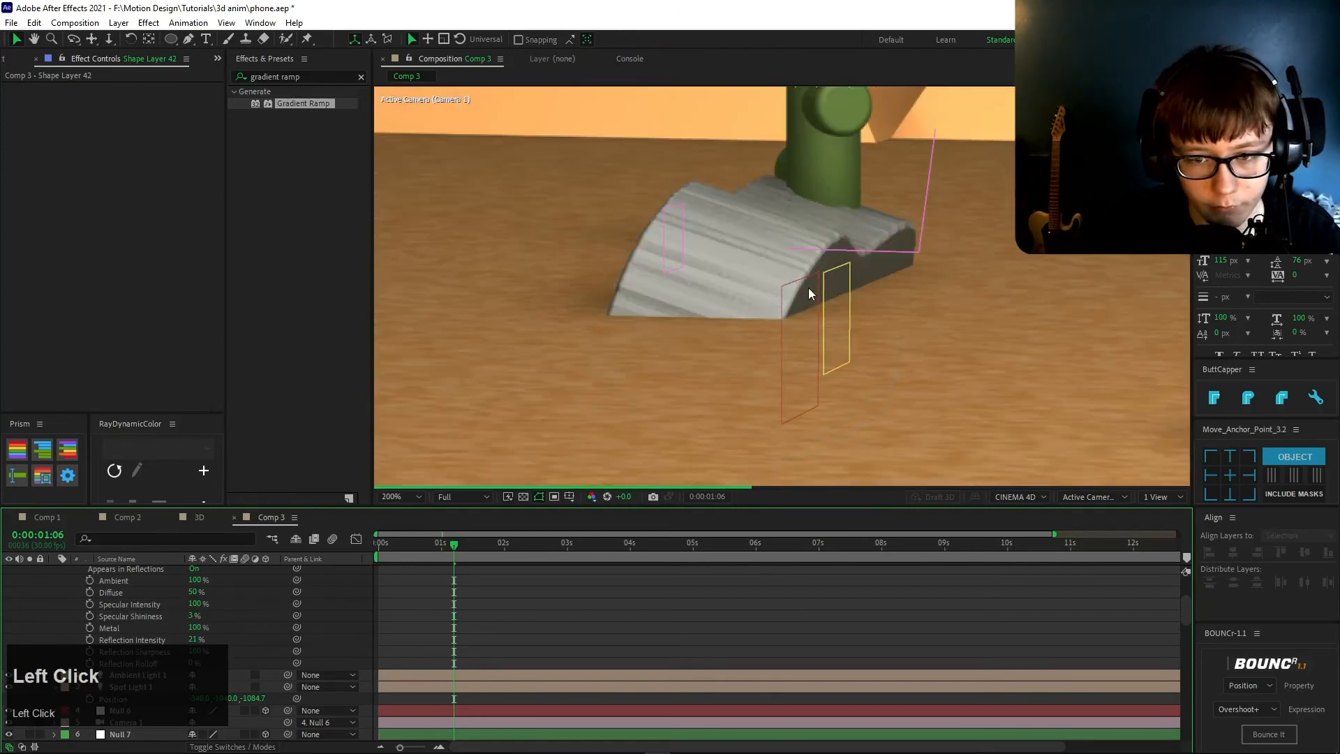
- Change the rock's fill to a darker grey
left_click(719, 274)
left_click(632, 40)
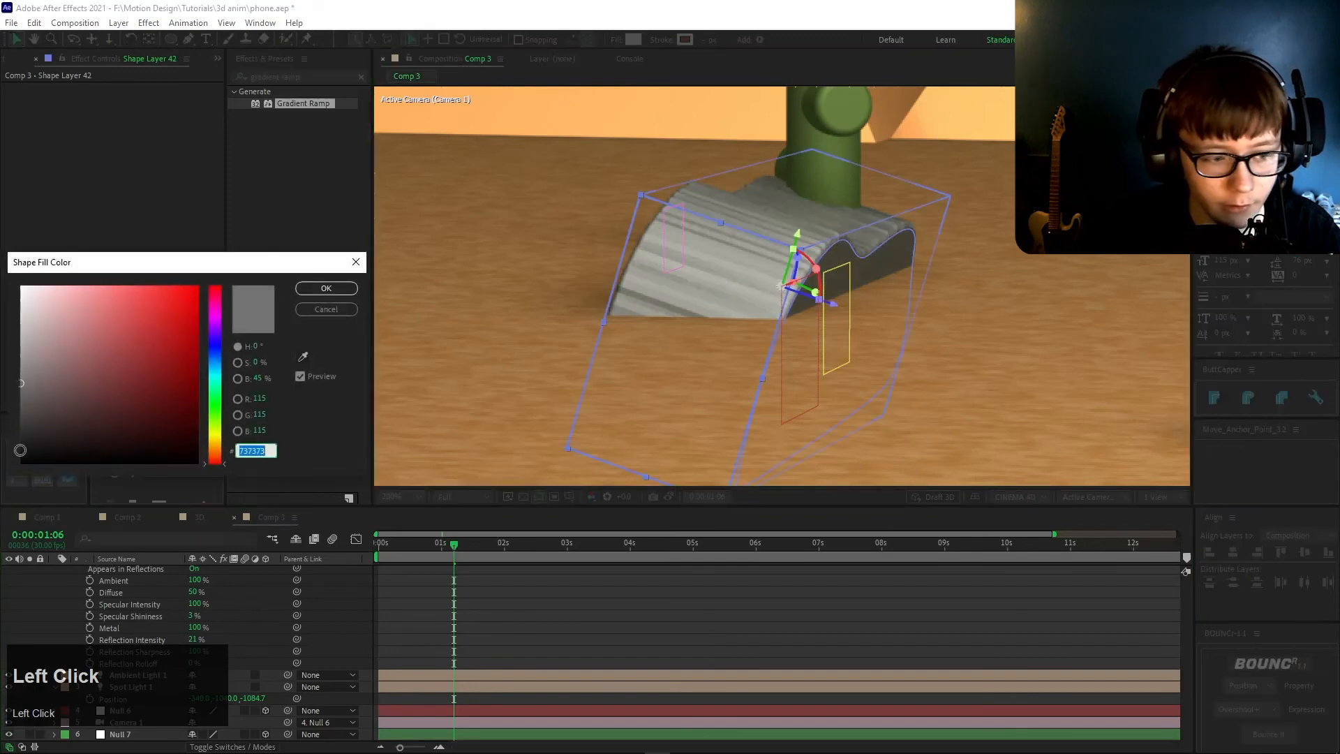
left_click_drag(39, 407, 7, 423)
left_click(327, 288)
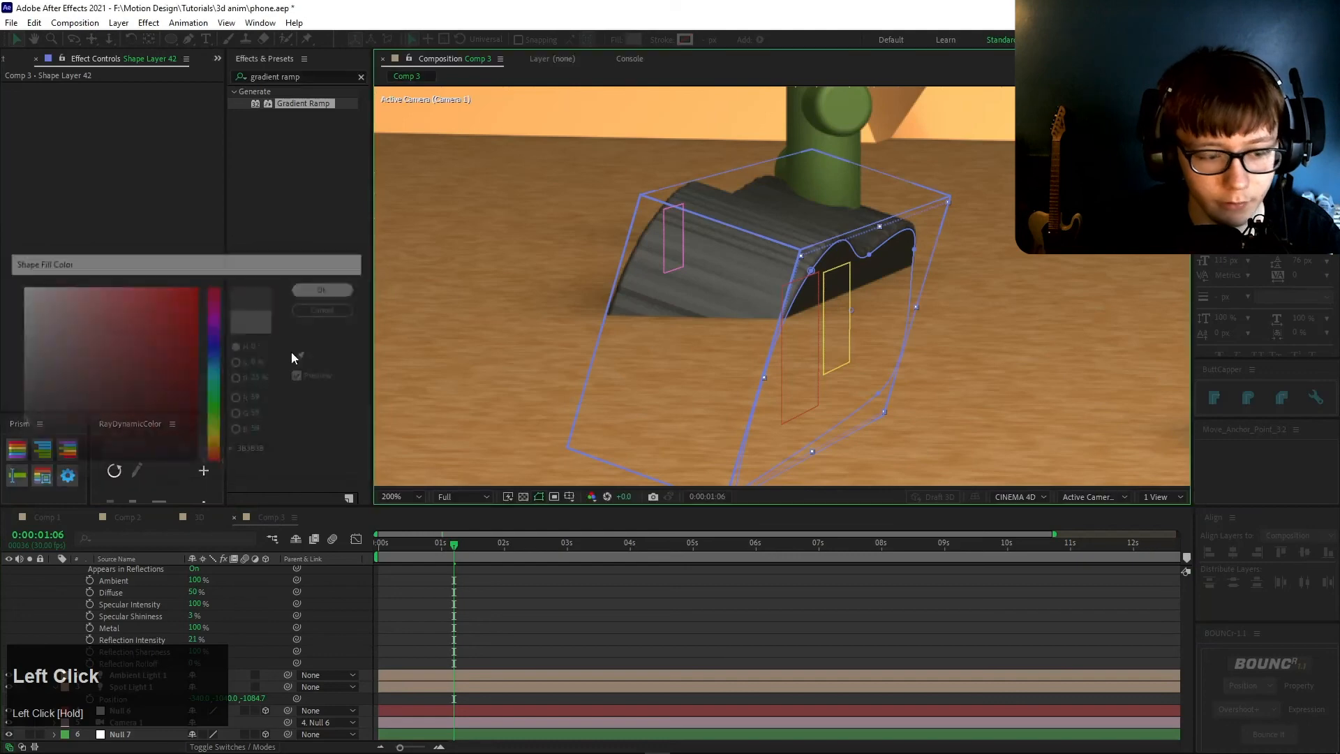
scroll(131, 621, "up", 3)
scroll(131, 617, "down", 1)
scroll(648, 370, "down", 3)
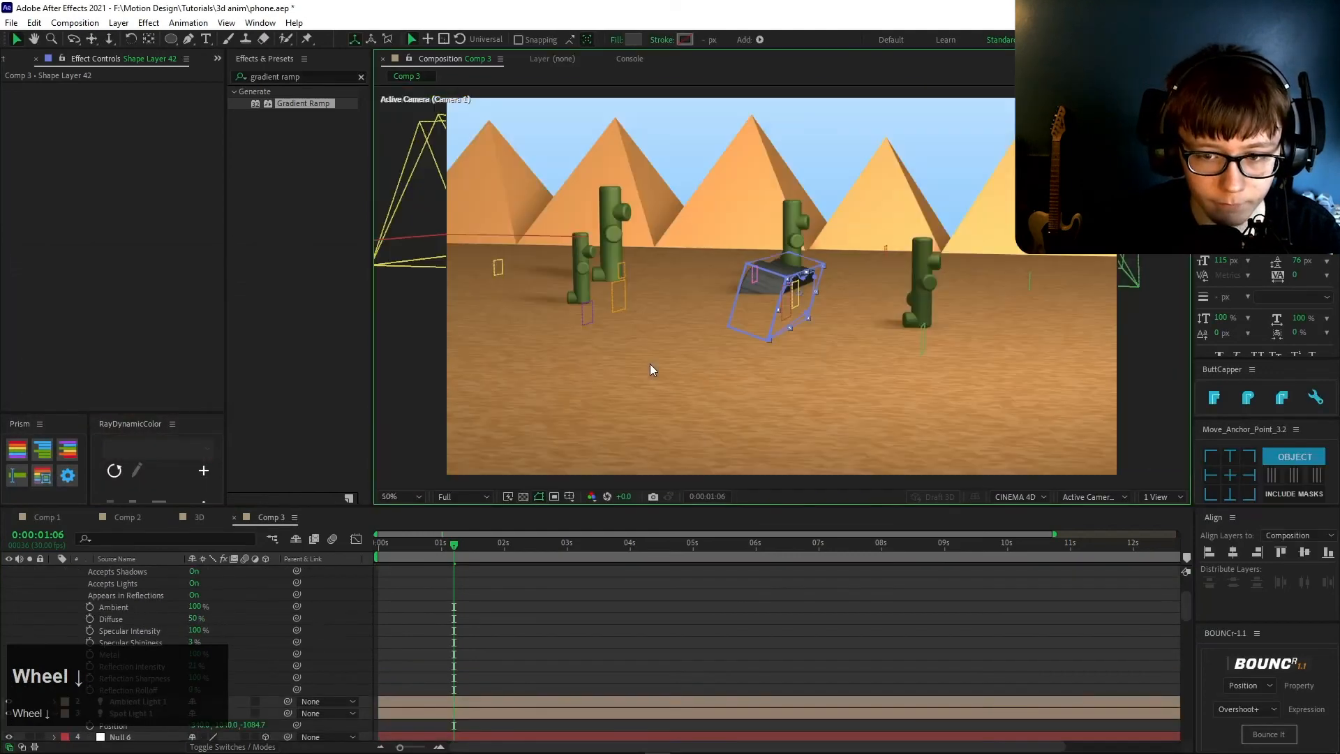
- Push the rock back in the scene by setting its Z position to 811
left_click(393, 494)
left_click(419, 510)
scroll(178, 568, "up", 2)
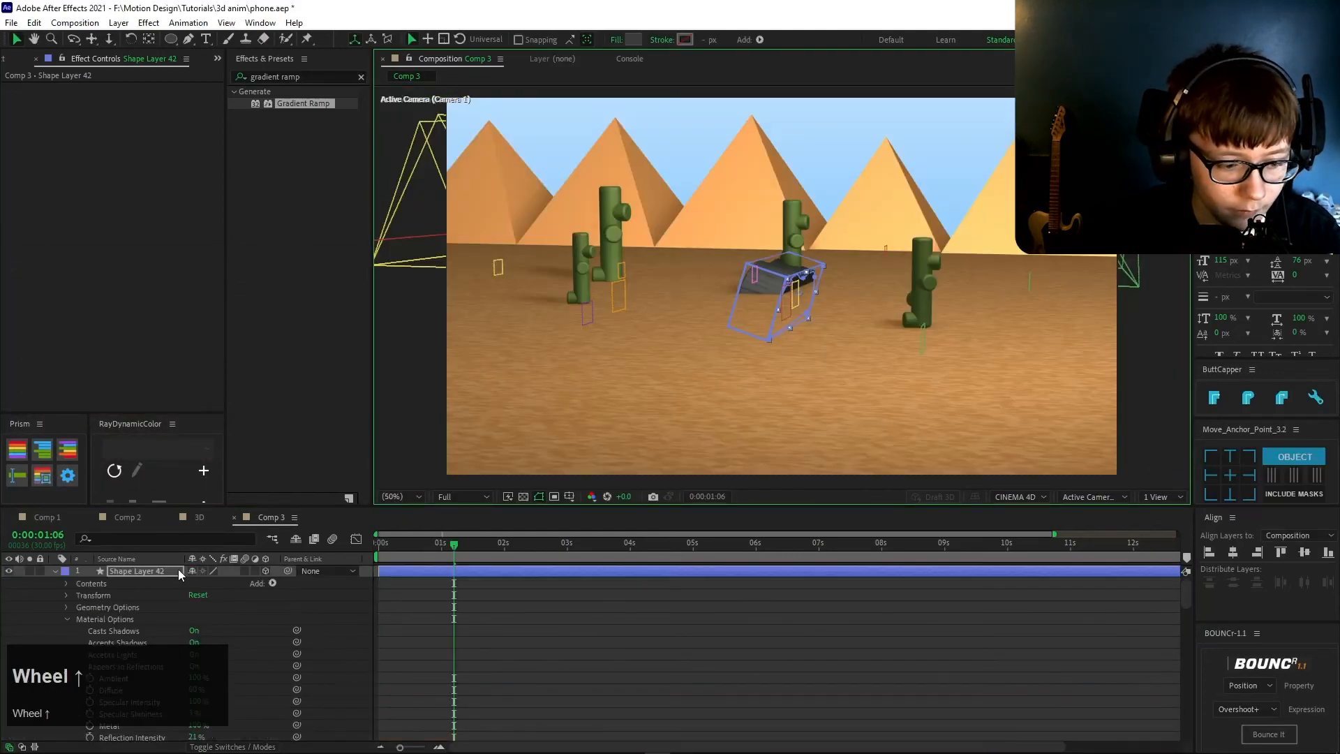
left_click(178, 569)
key("s")
key("p")
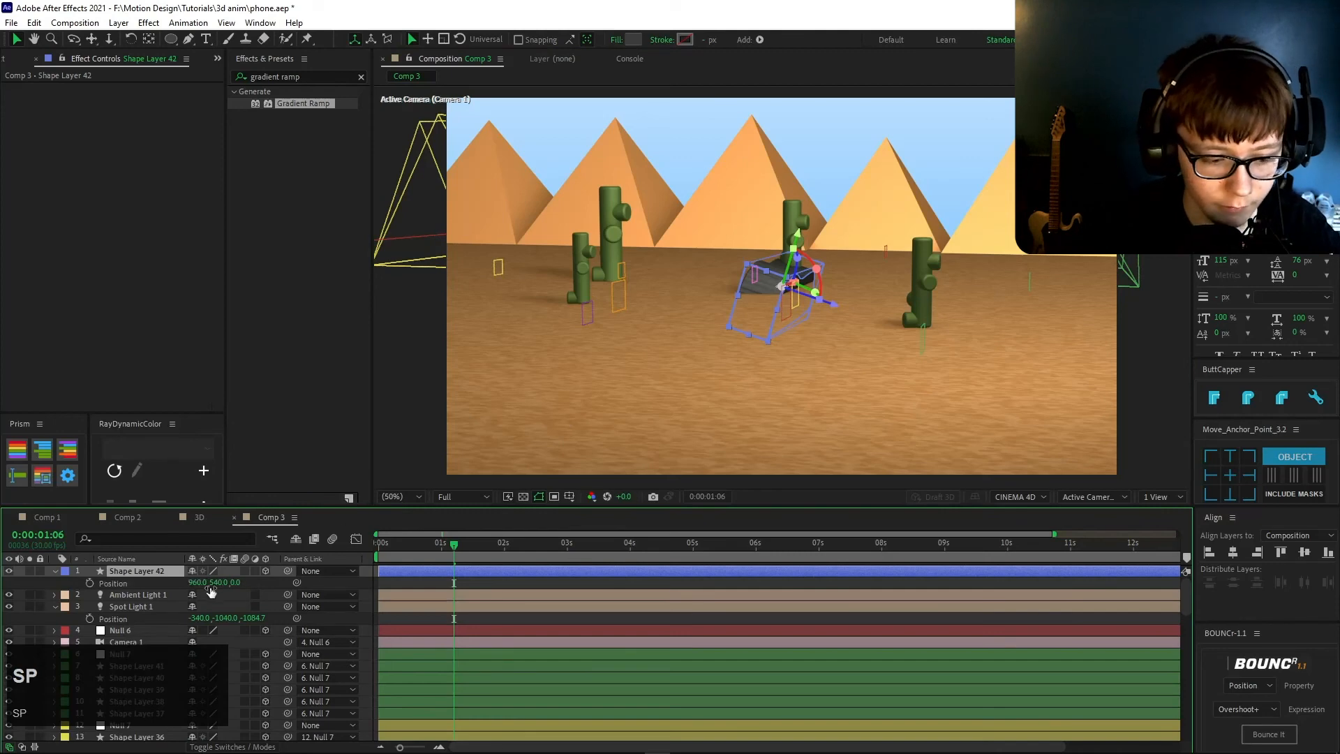
left_click(248, 583)
left_click_drag(248, 583, 763, 546)
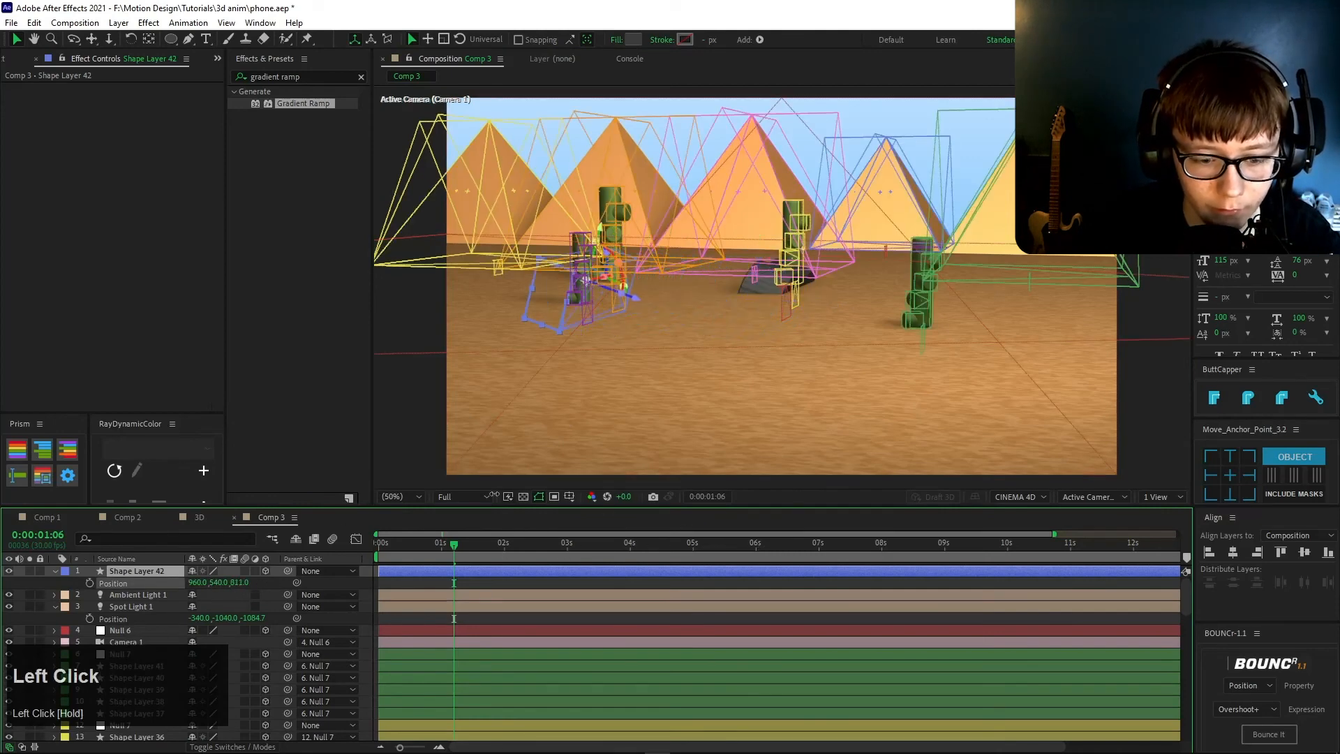
- Lower the preview resolution to Quarter and play the animation from the first frame
left_click(463, 496)
left_click(462, 576)
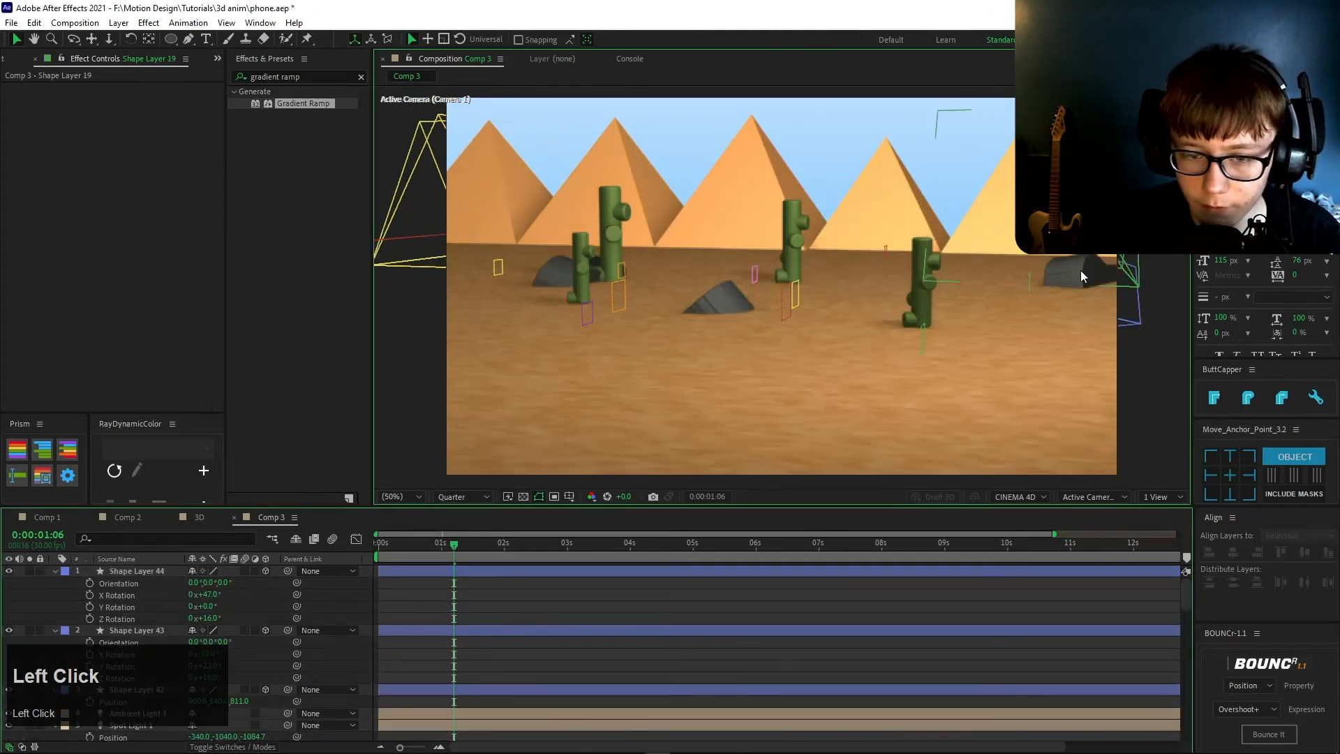
left_click_drag(467, 555, 392, 556)
key("space")
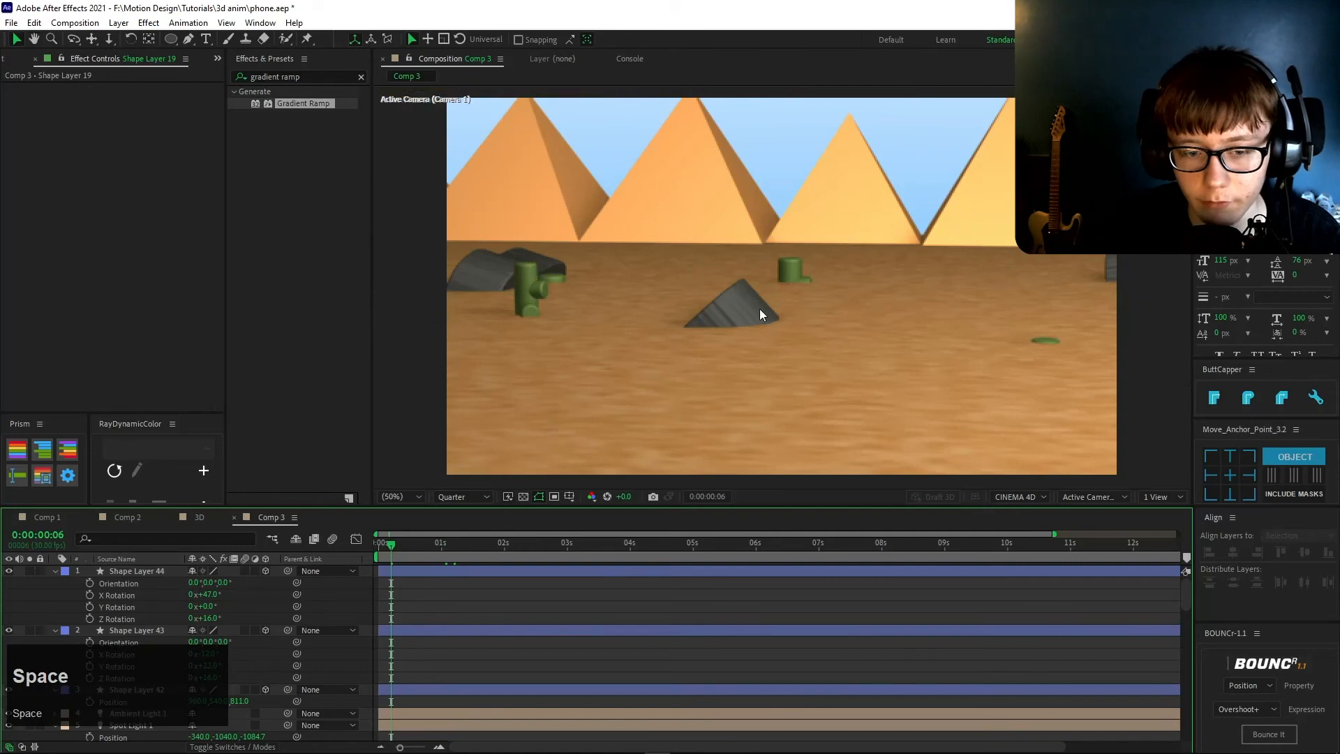
left_click_drag(390, 546, 344, 546)
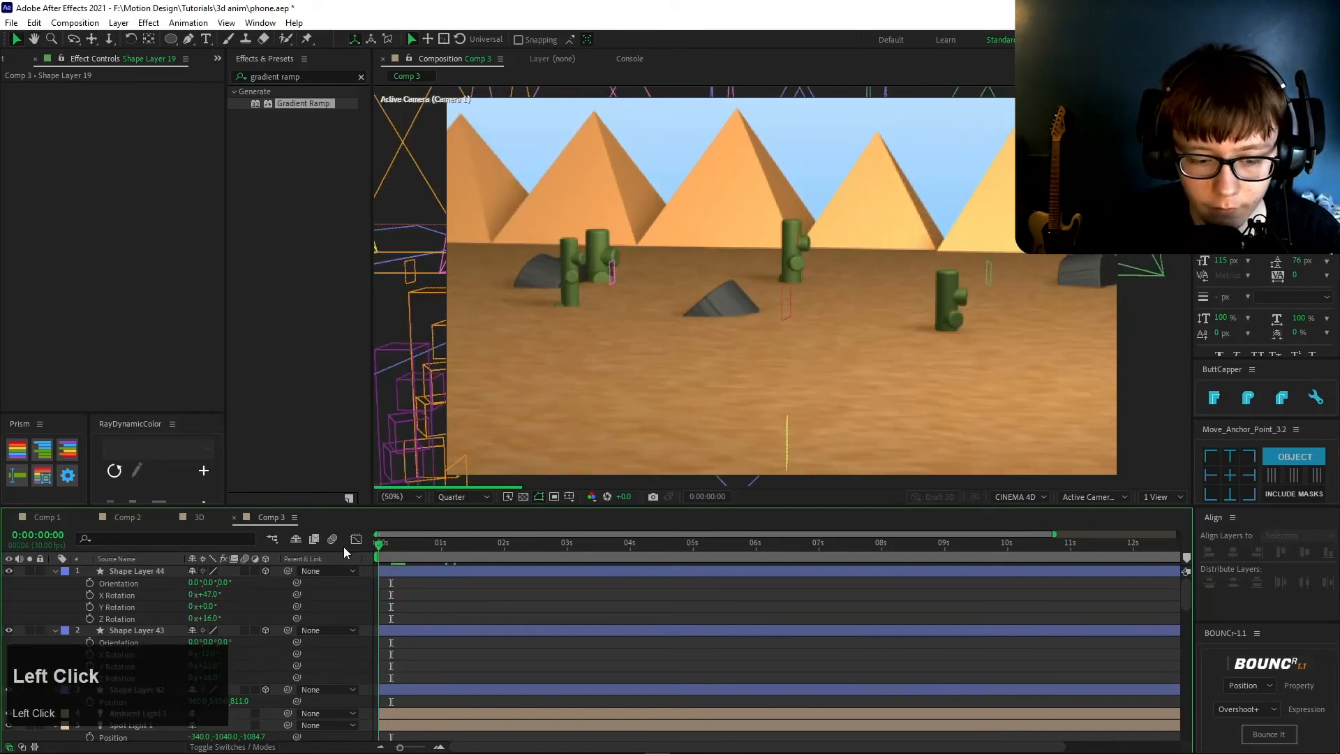
key("space")
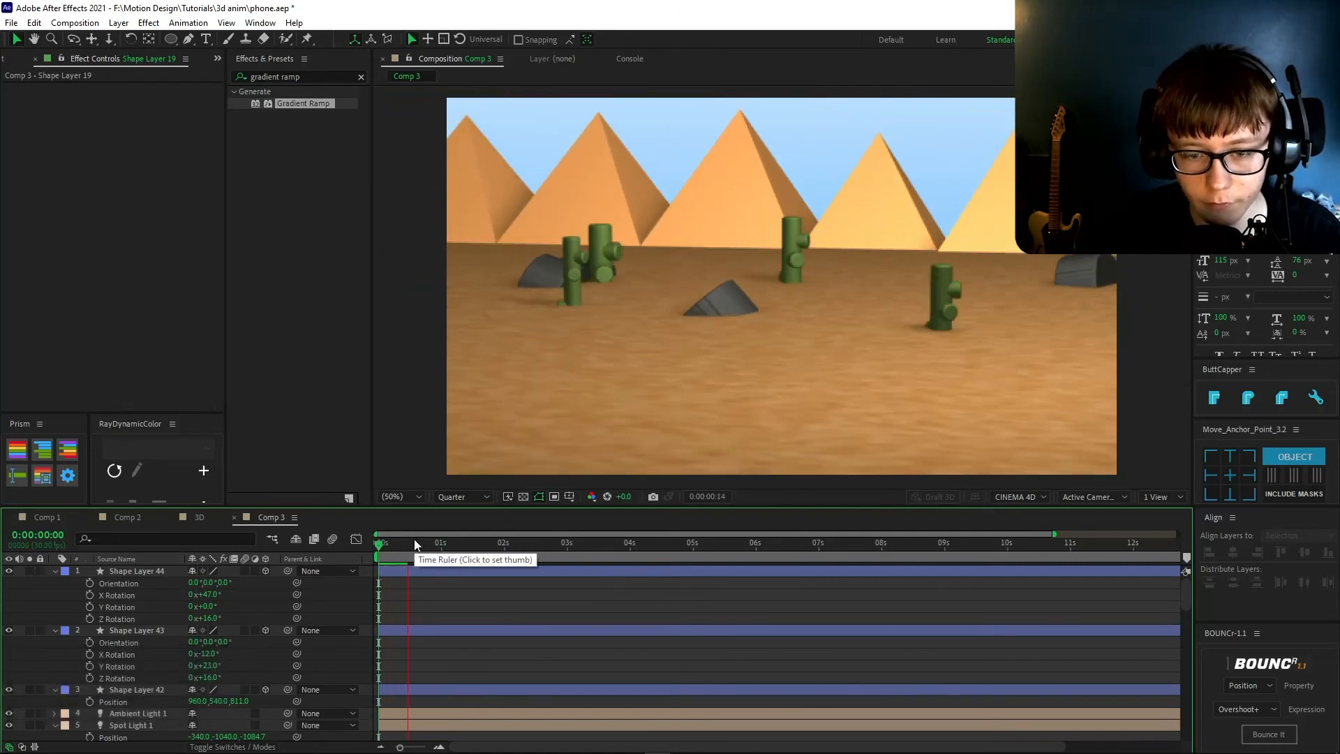
left_click(413, 540)
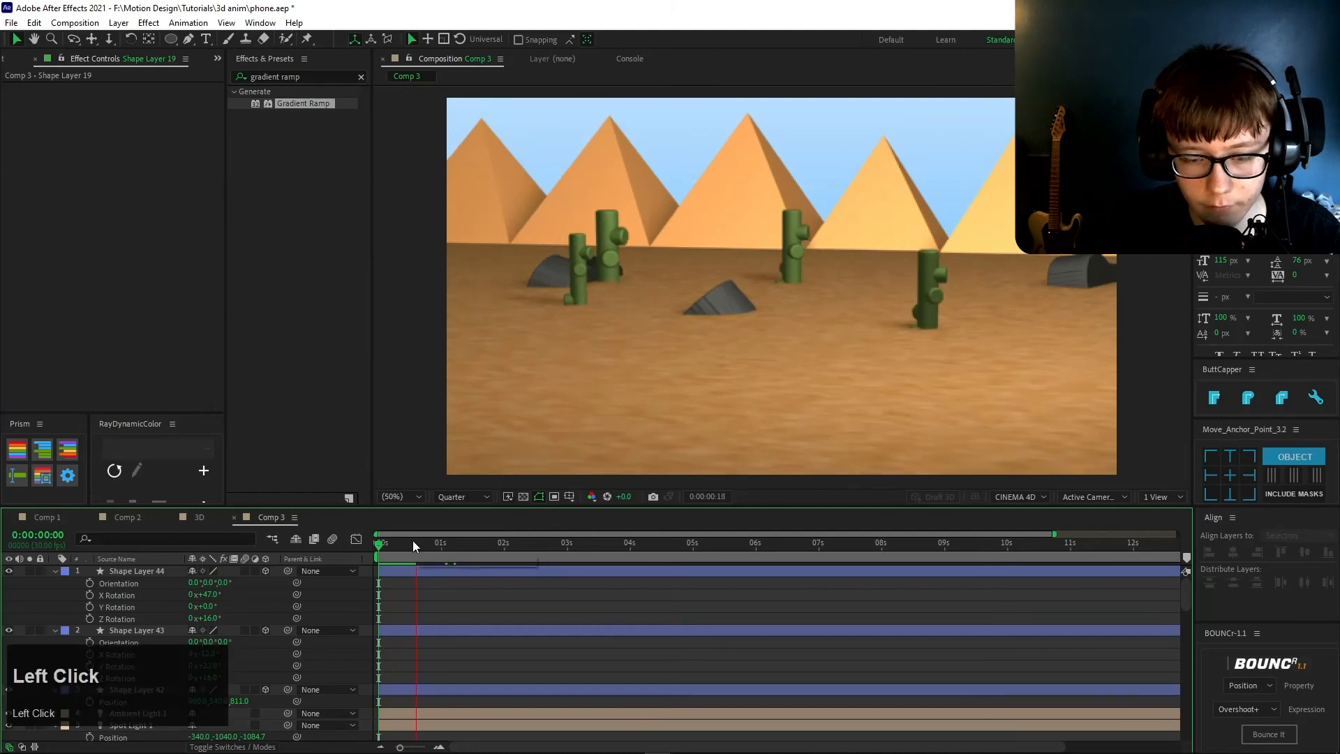
key("space")
- Replay the opening second repeatedly to check the camera move, the rising cacti and the placement of the rocks
left_click_drag(403, 546, 378, 544)
key("space")
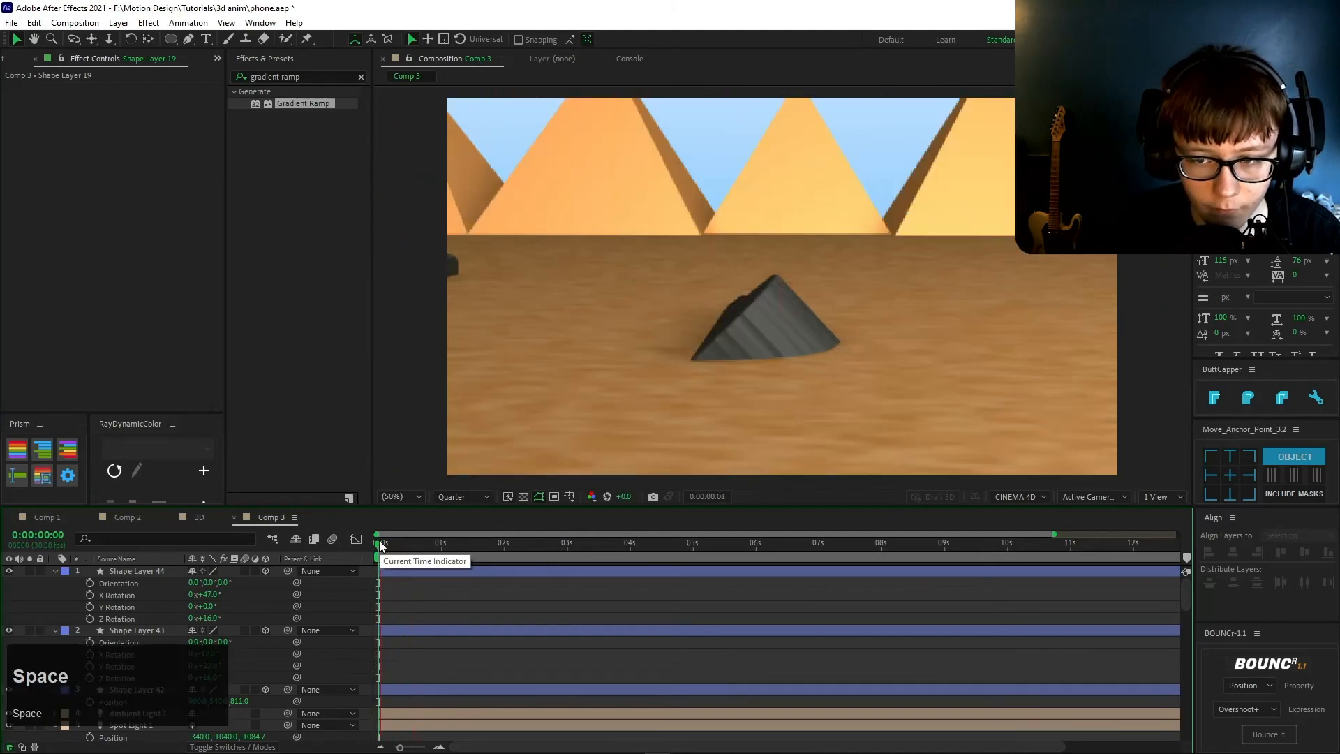
key("space")
key("space")
key("space")
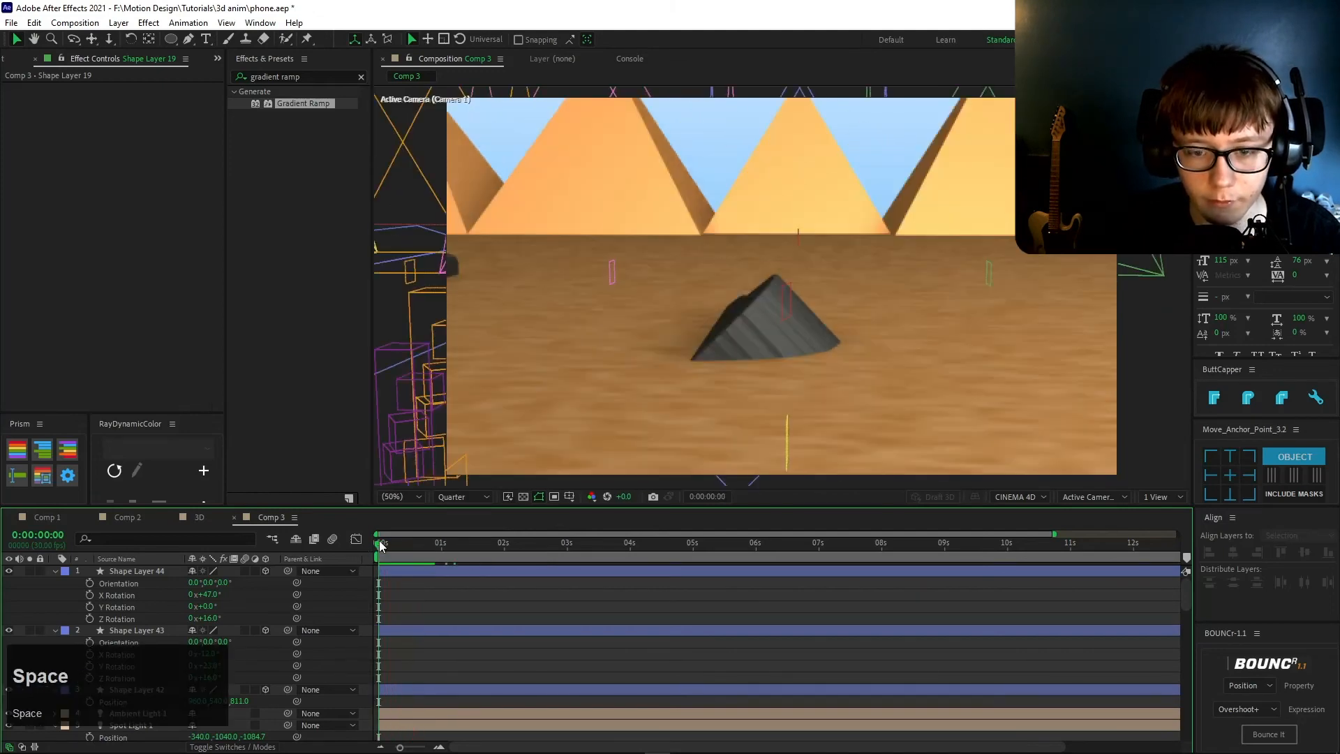
key("space")
key("space")
key("space")
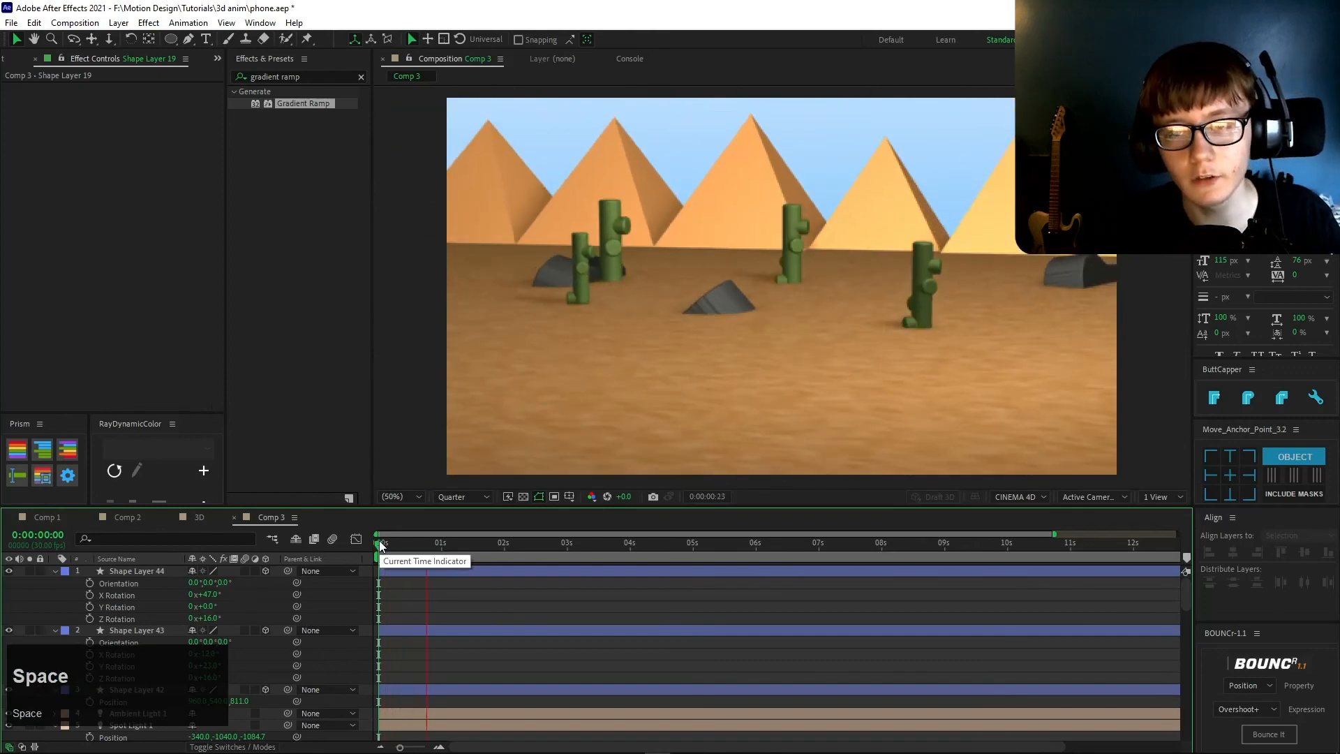
key("space")
key("space")
left_click(380, 545)
key("space")
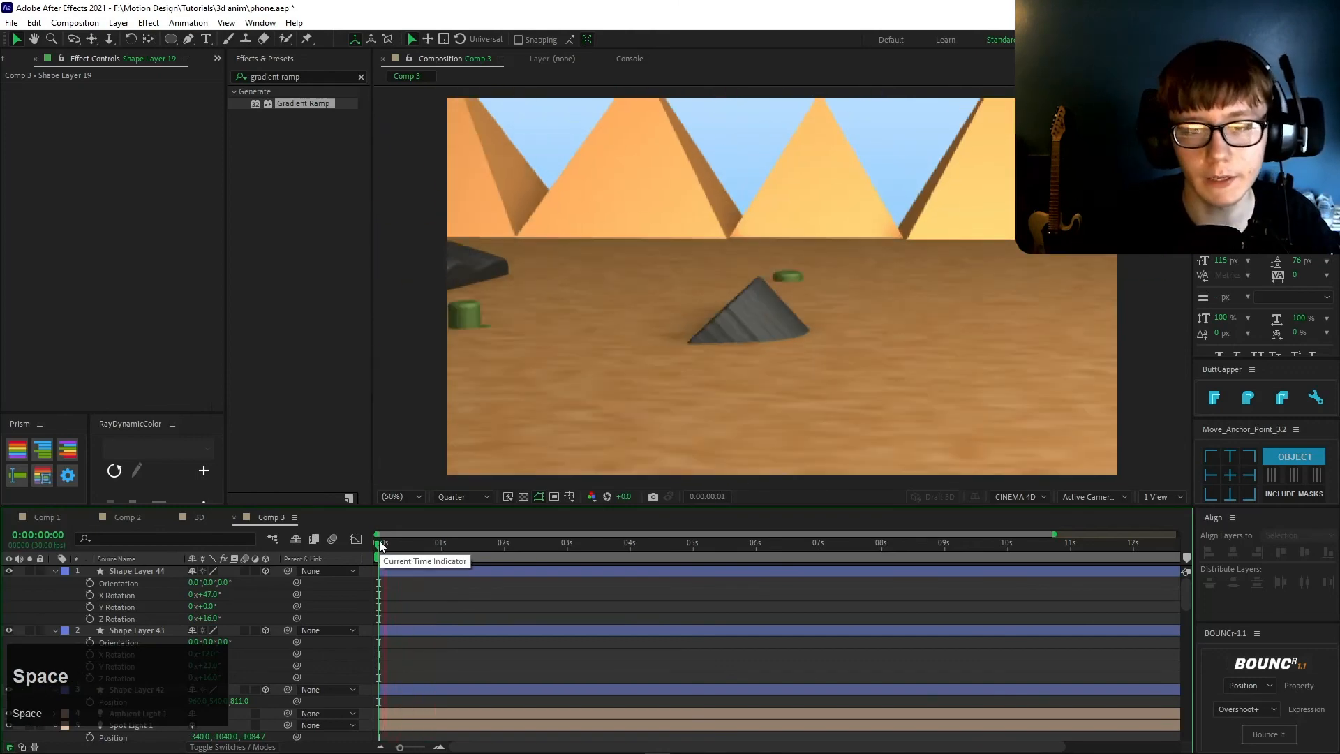
left_click(380, 545)
key("space")
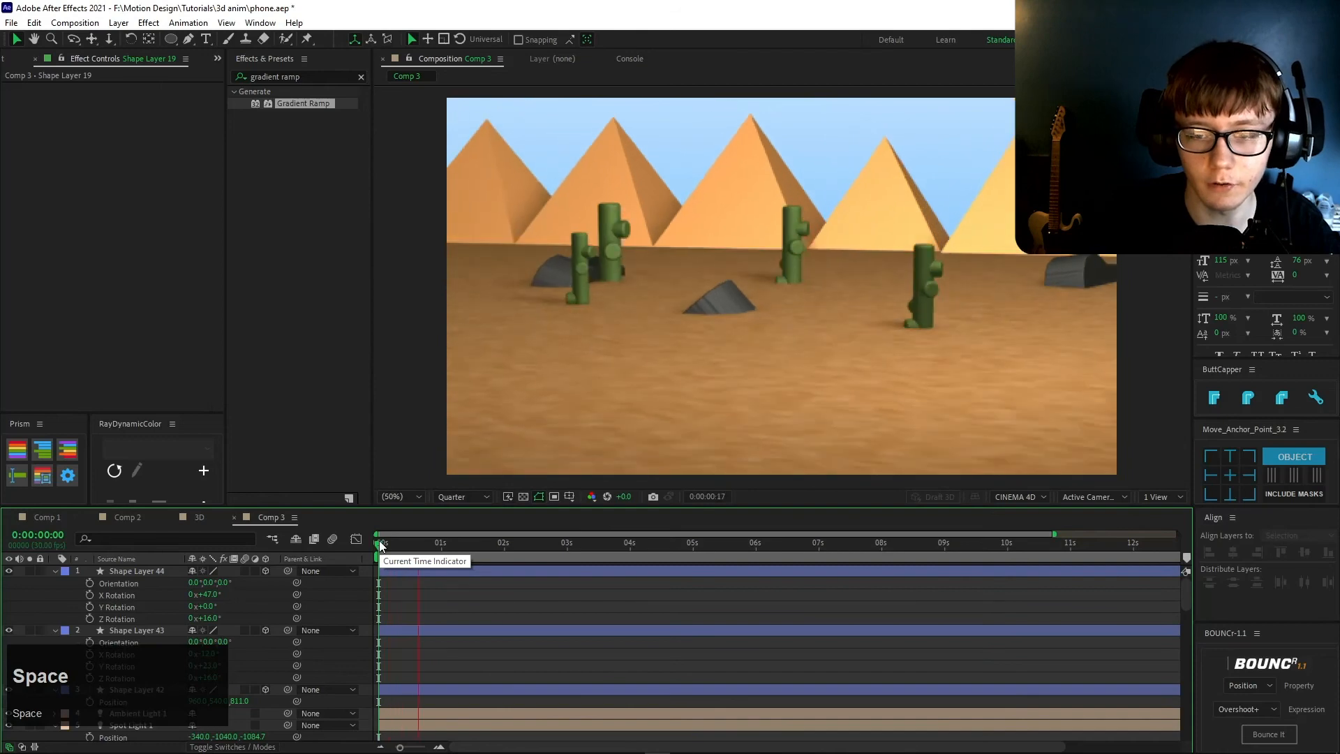
key("space")
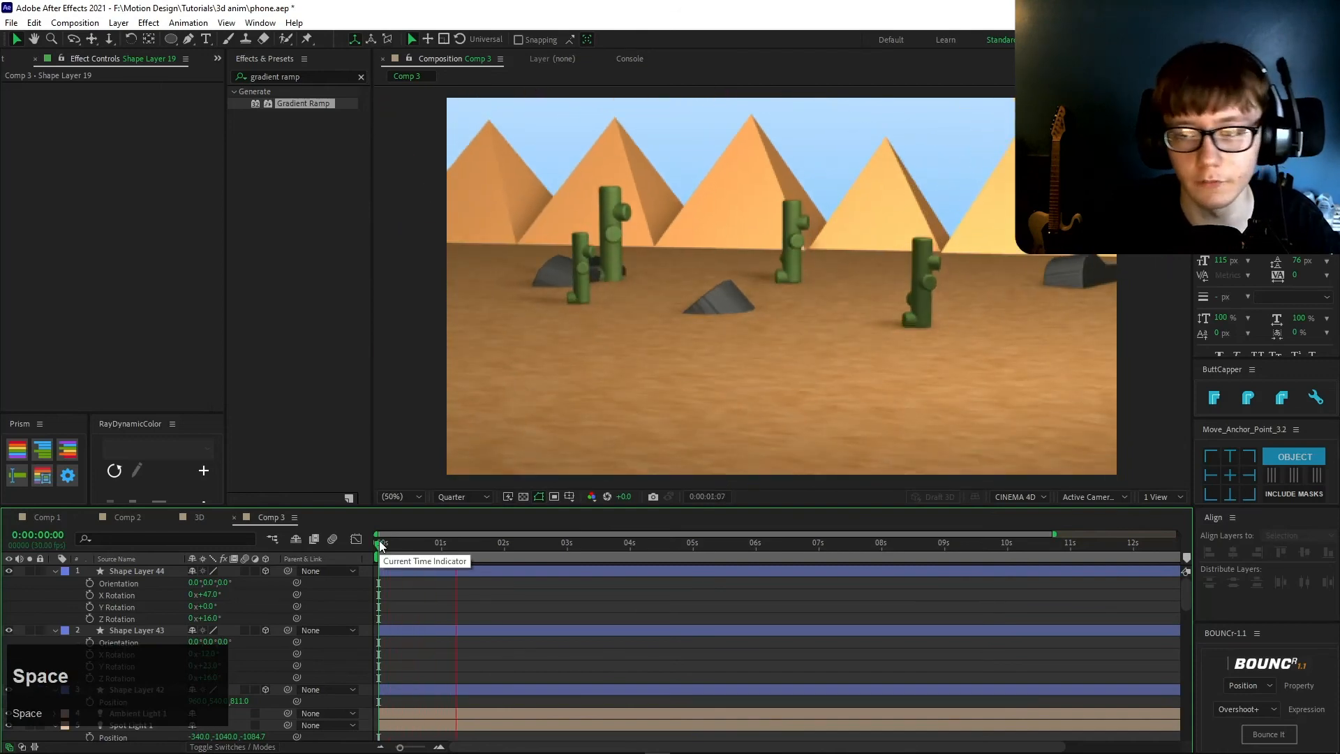
left_click(623, 388)
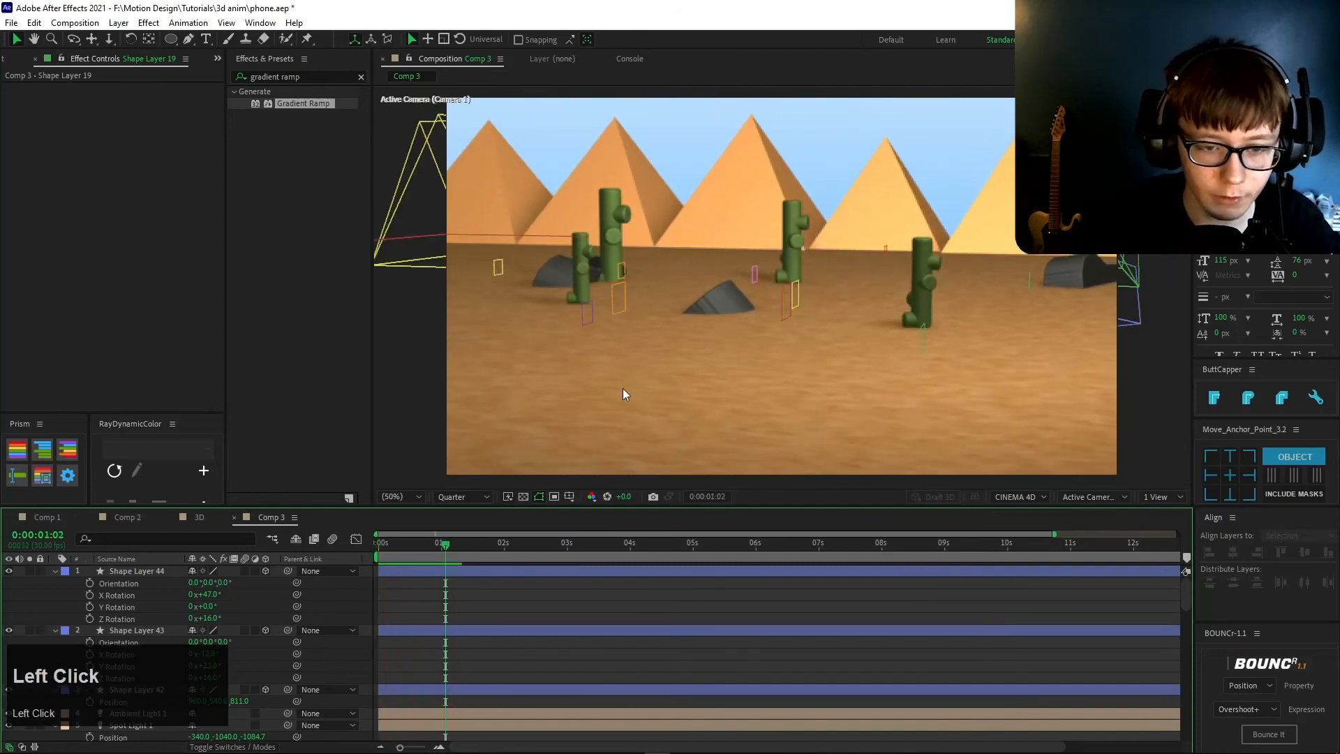
- Bend the orange sand layer with the Curvature geometry option and set its Segments to 20
scroll(63, 648, "down", 15)
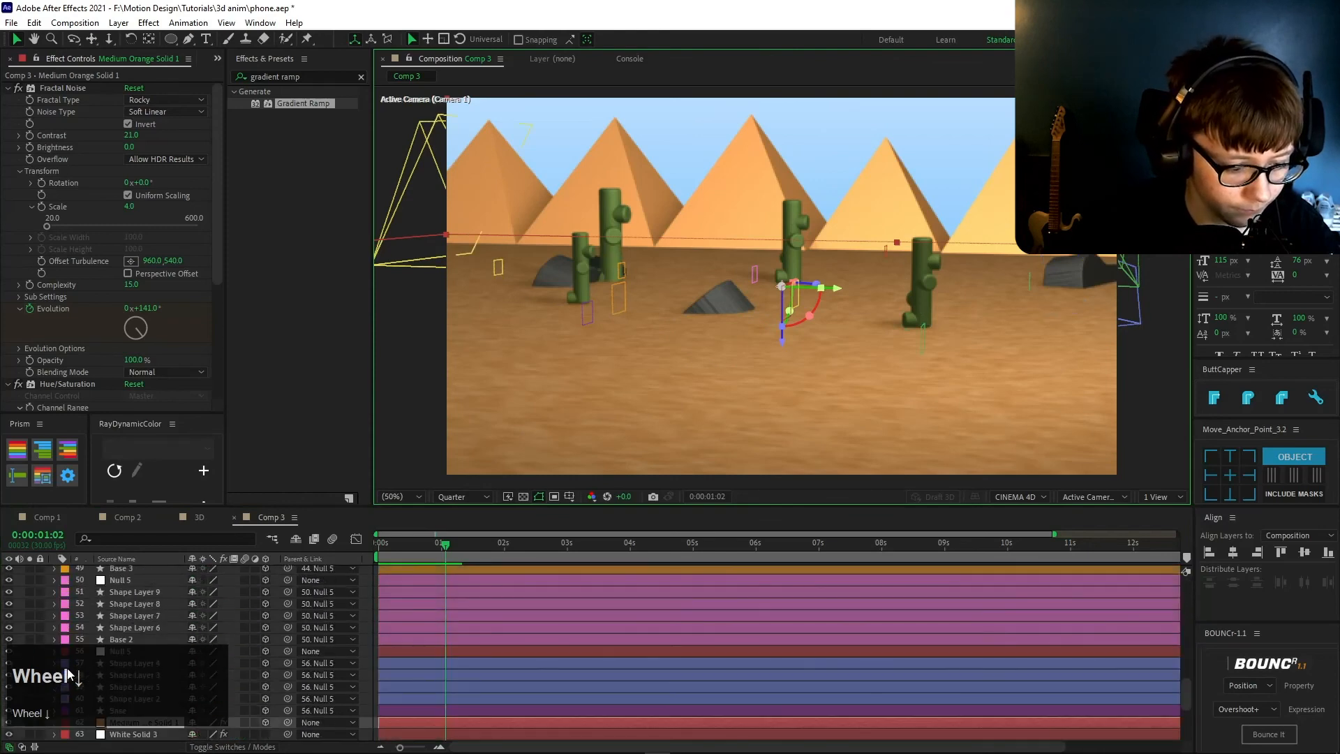
left_click(54, 723)
scroll(66, 706, "down", 1)
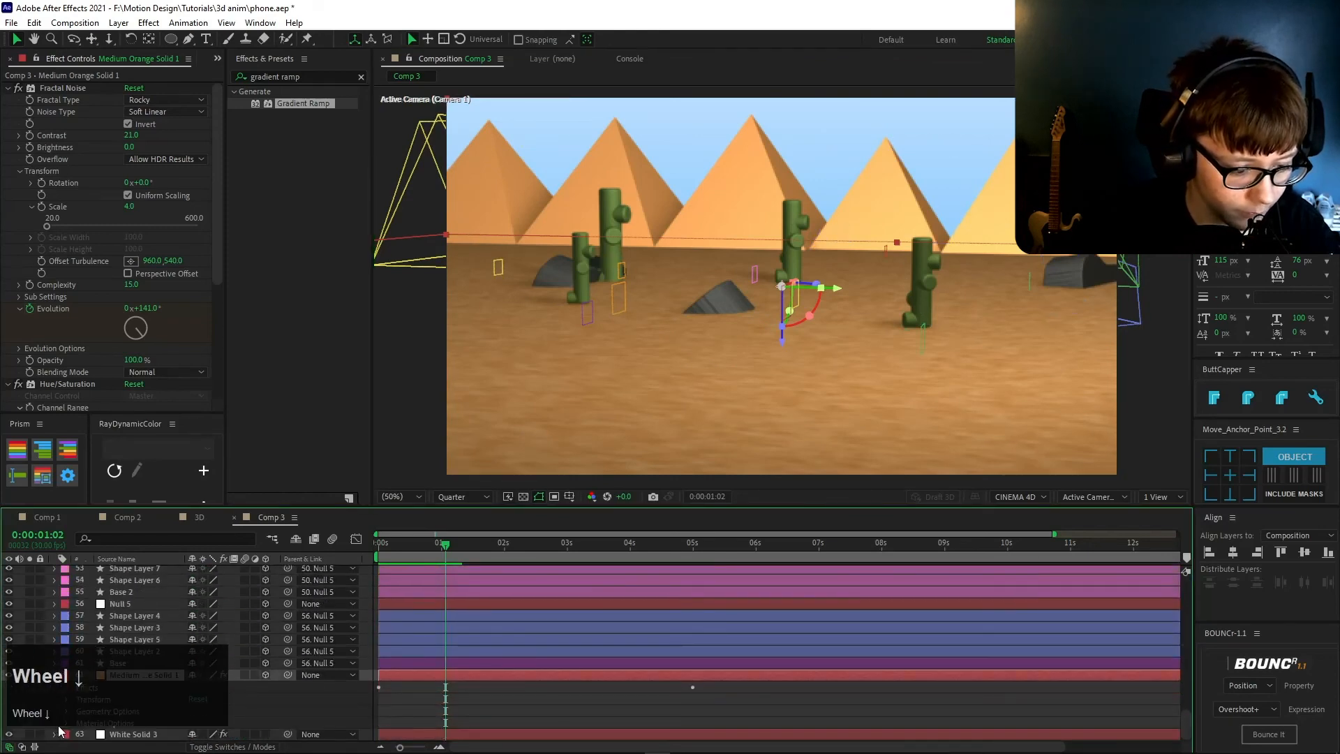
left_click(69, 711)
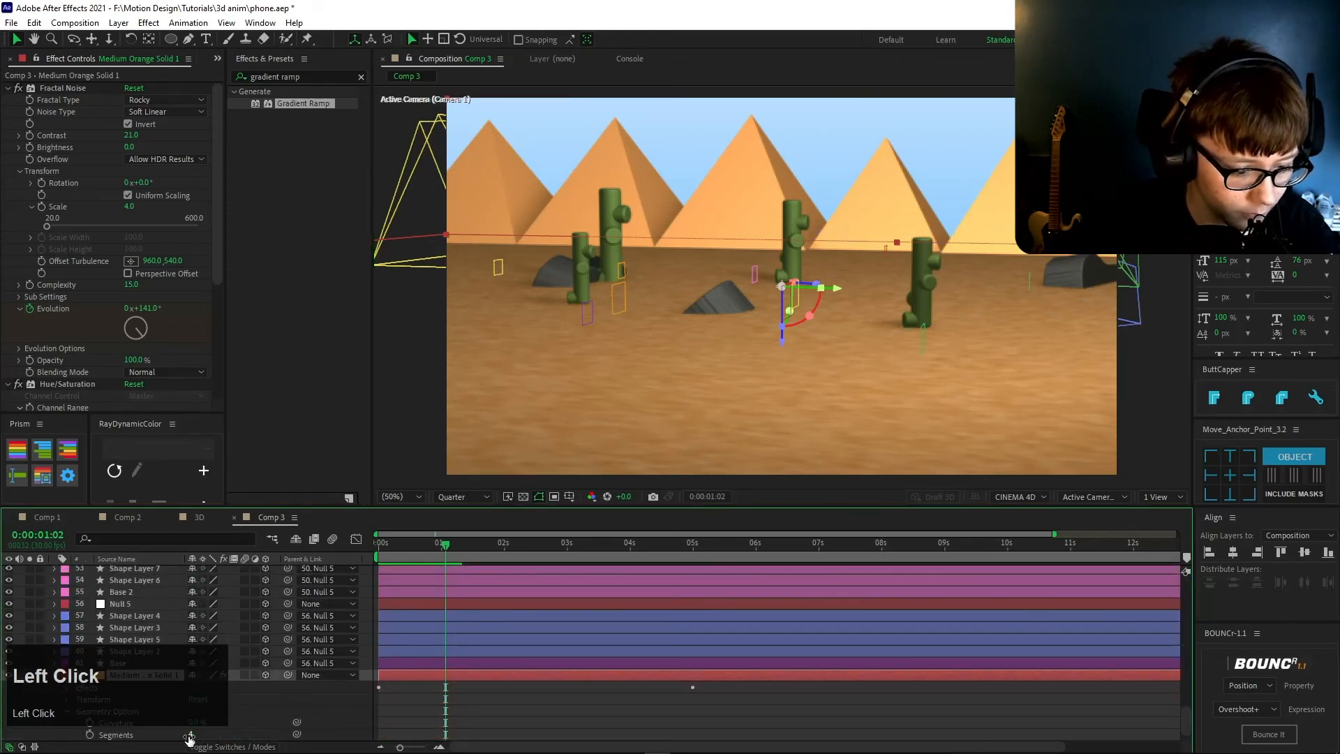
left_click_drag(192, 724, 196, 723)
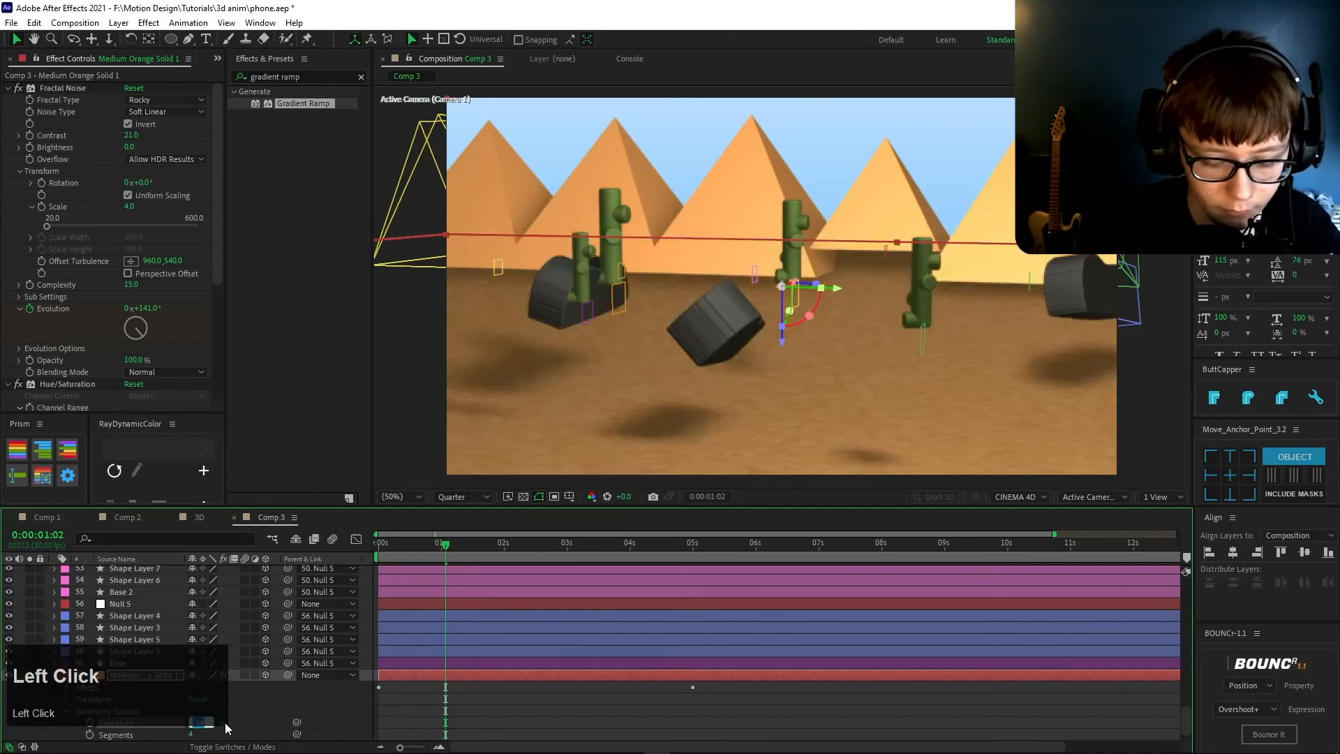
key("Return")
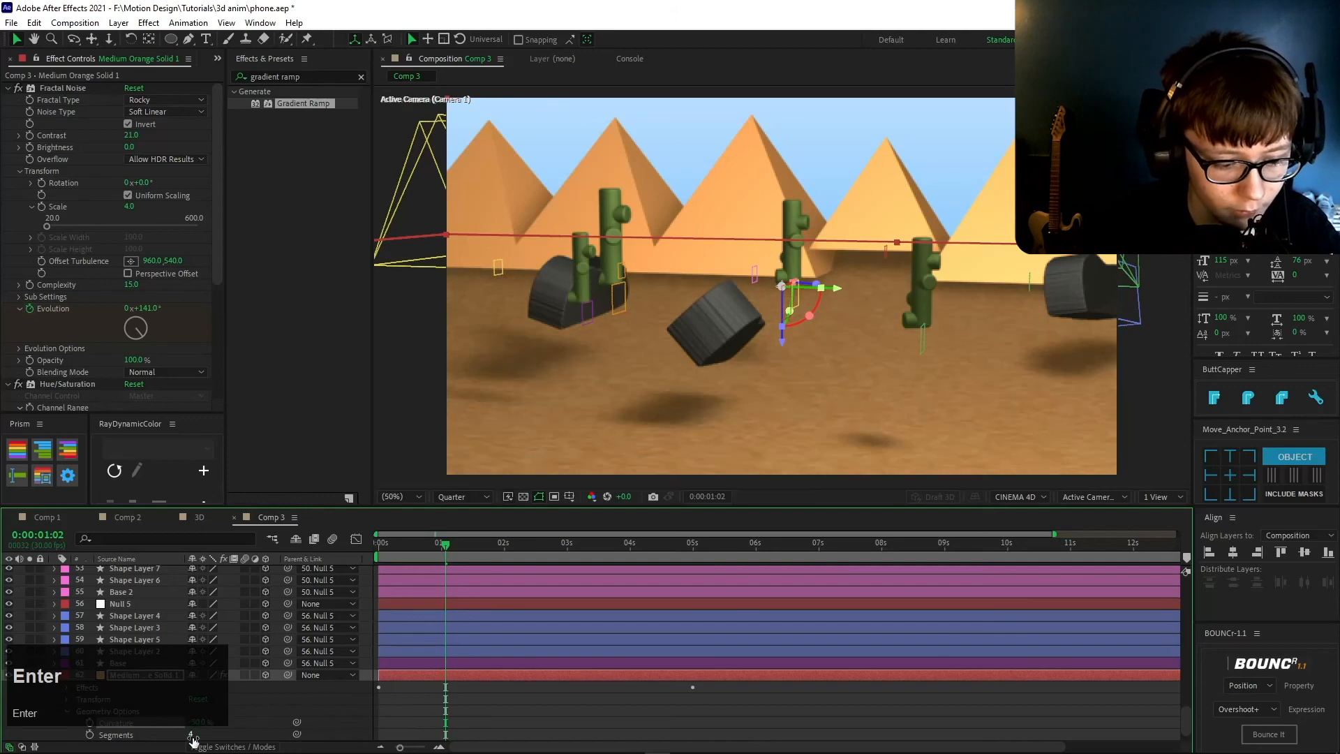
left_click(192, 735)
type("1")
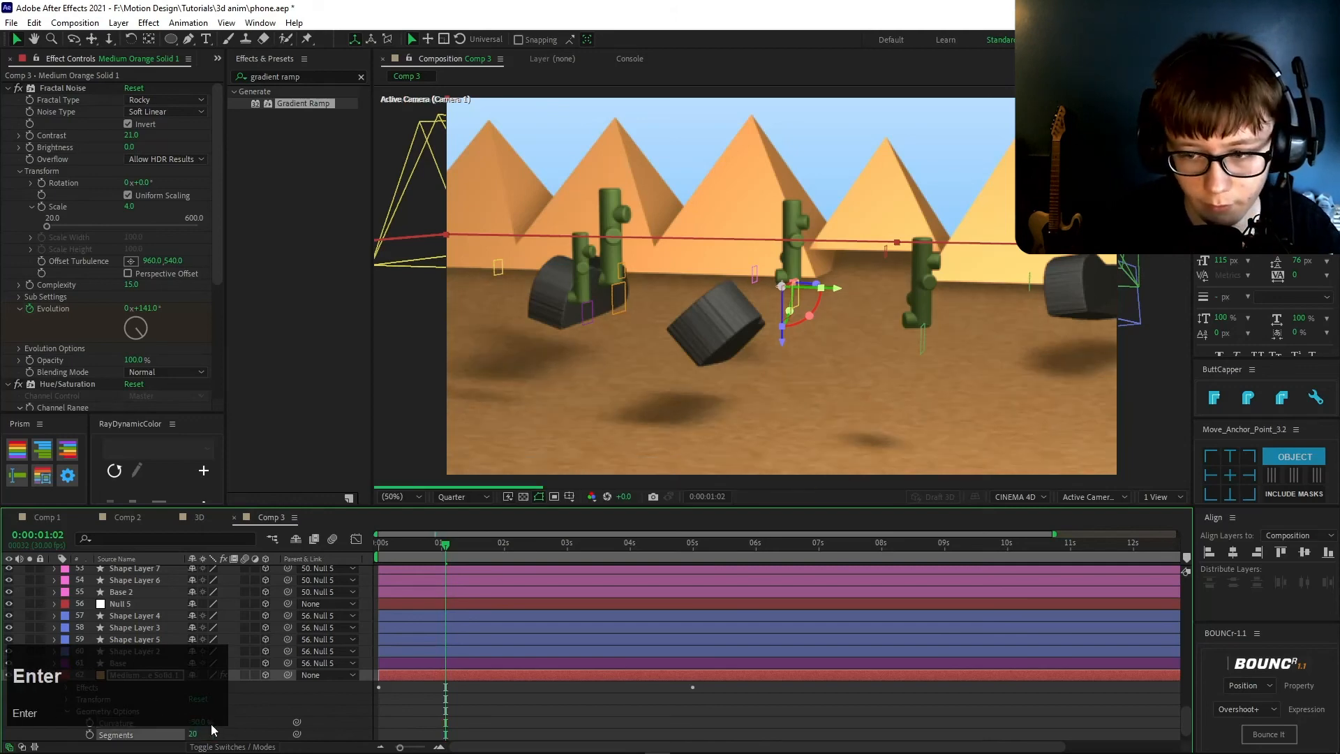
- Raise the curved sand layer by adjusting its Y position so the ground meets the floating rocks
scroll(213, 729, "up", 2)
key("p")
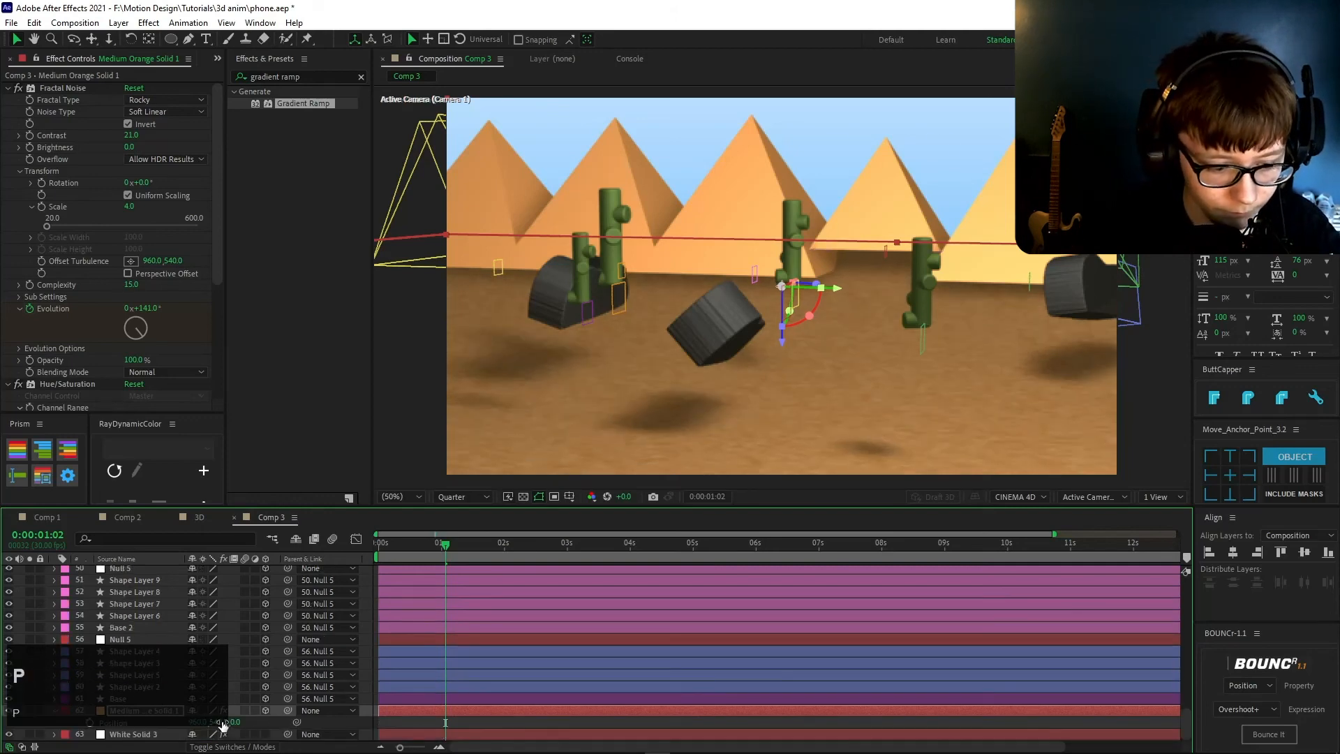
left_click_drag(222, 726, 57, 684)
- Adjust the orange sand layer's Curvature so the bent ground fills the lower frame and partly buries the rocks, and deselect the layer
key("u")
key("u")
scroll(205, 706, "down", 3)
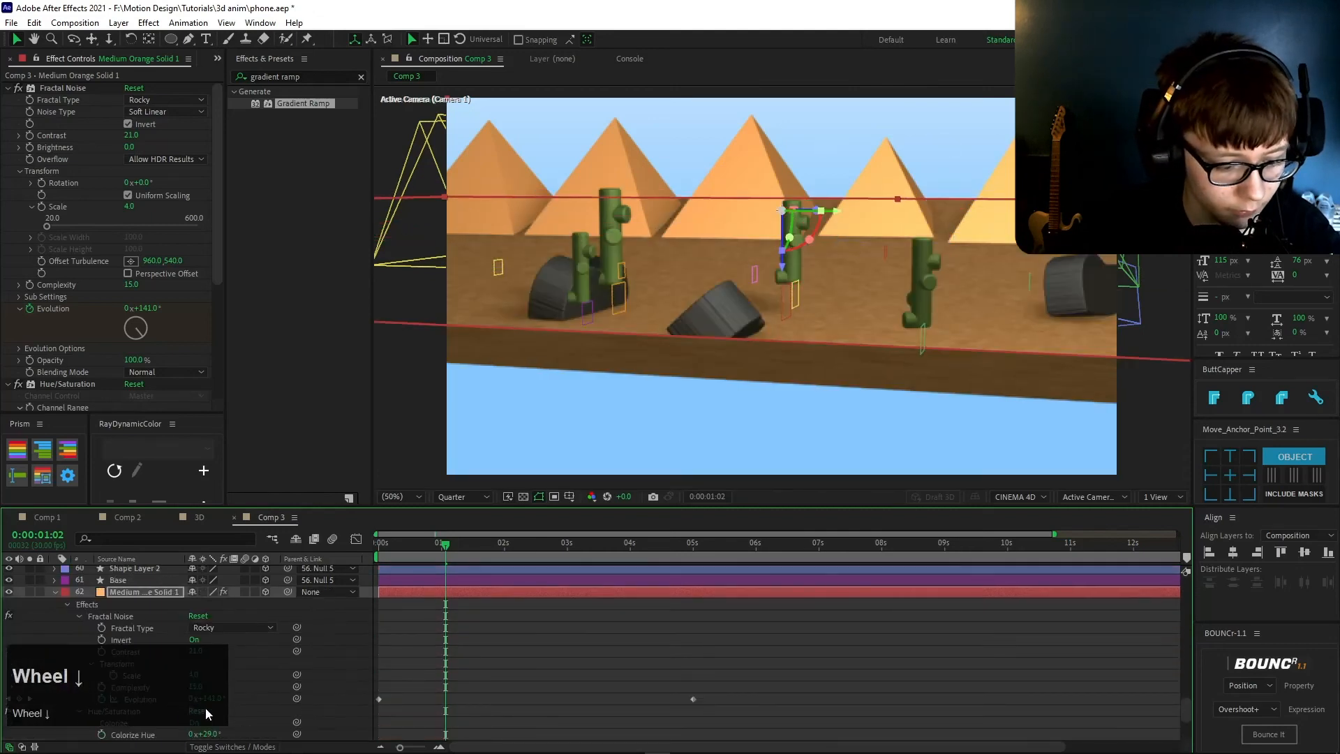
scroll(210, 722, "down", 3)
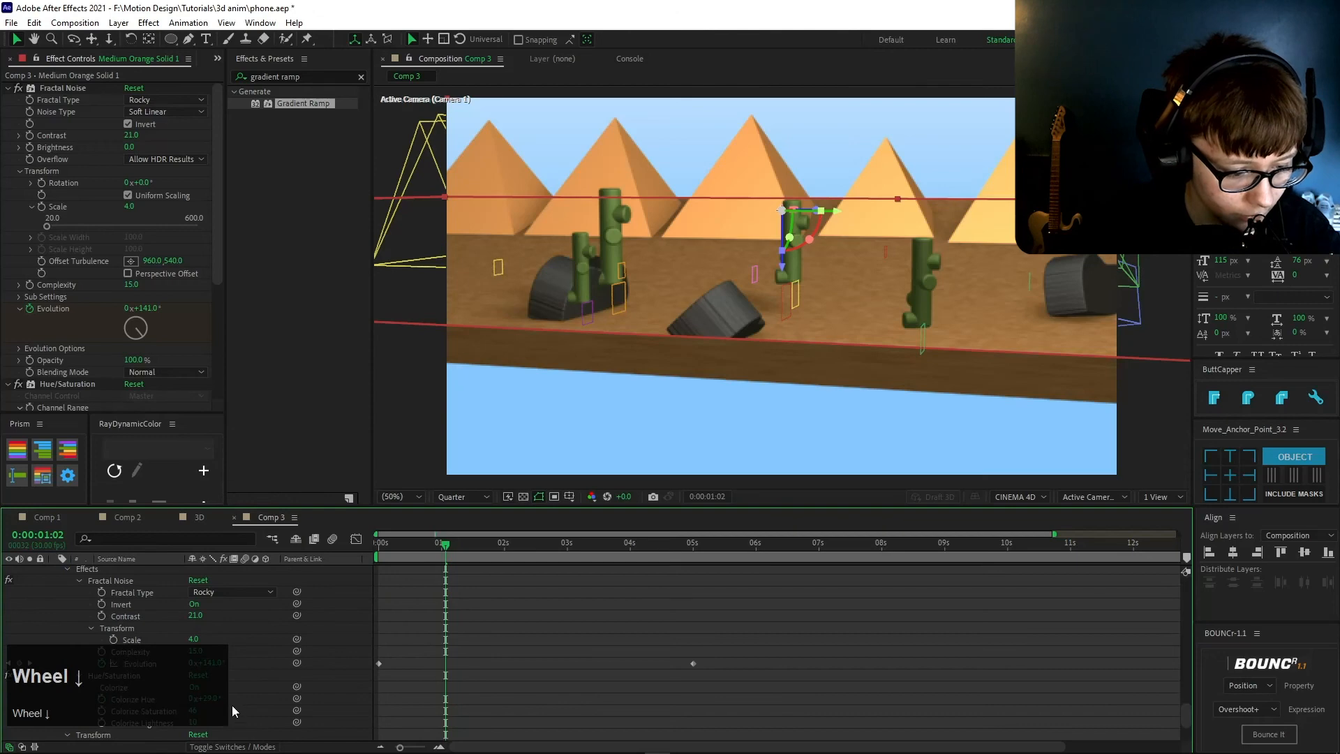
scroll(209, 653, "down", 3)
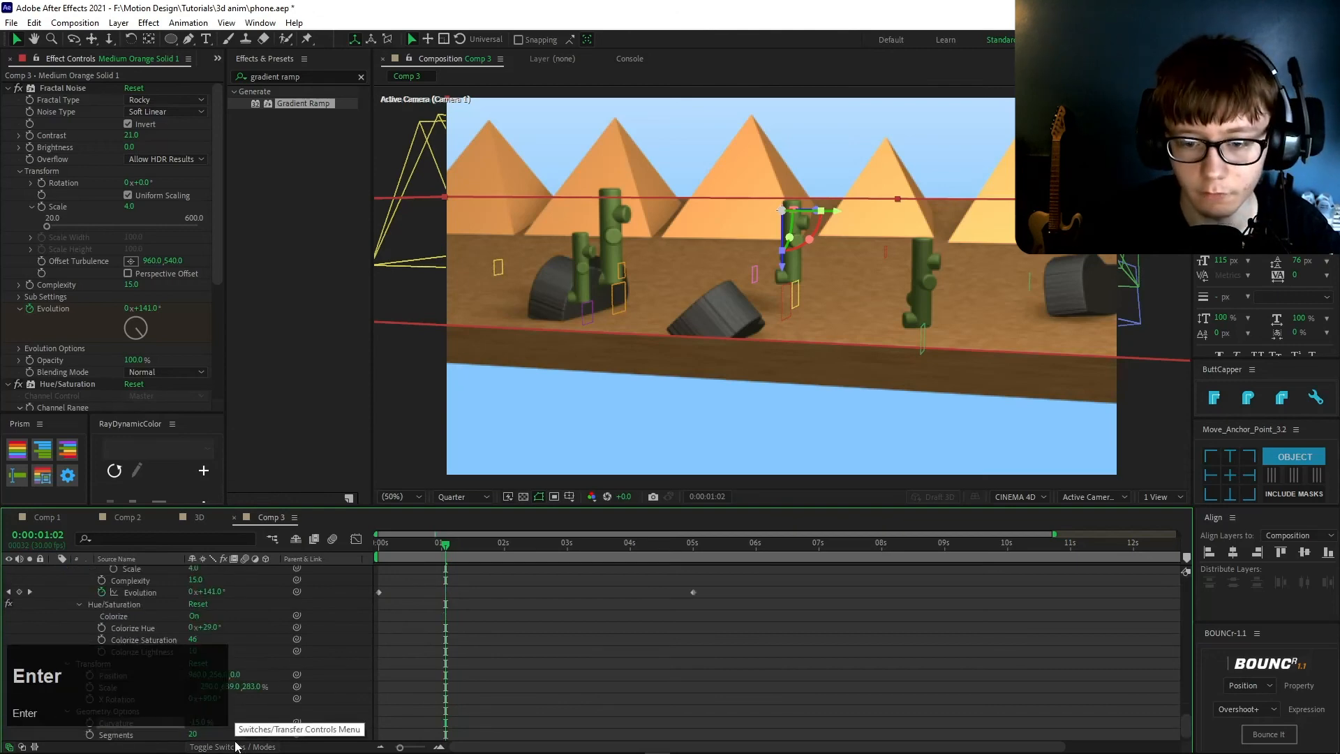
left_click_drag(201, 723, 198, 726)
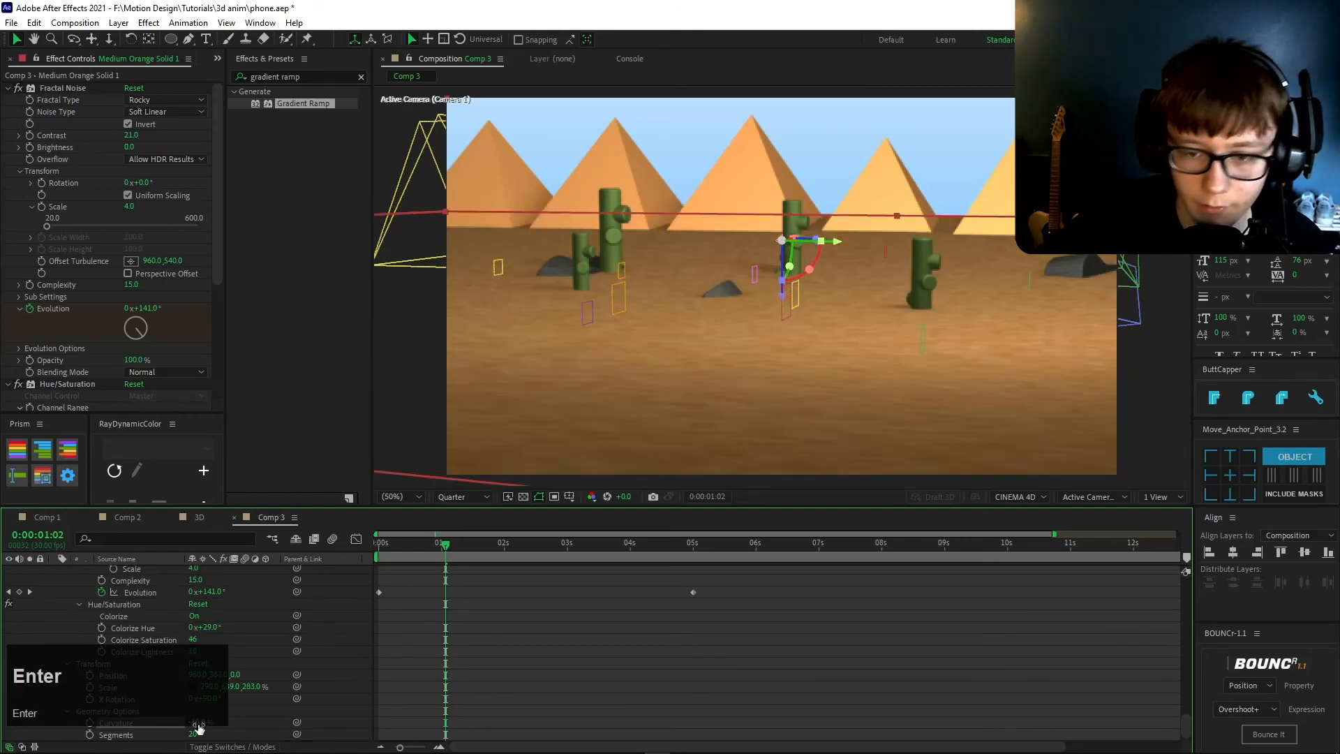
left_click(673, 642)
left_click(882, 206)
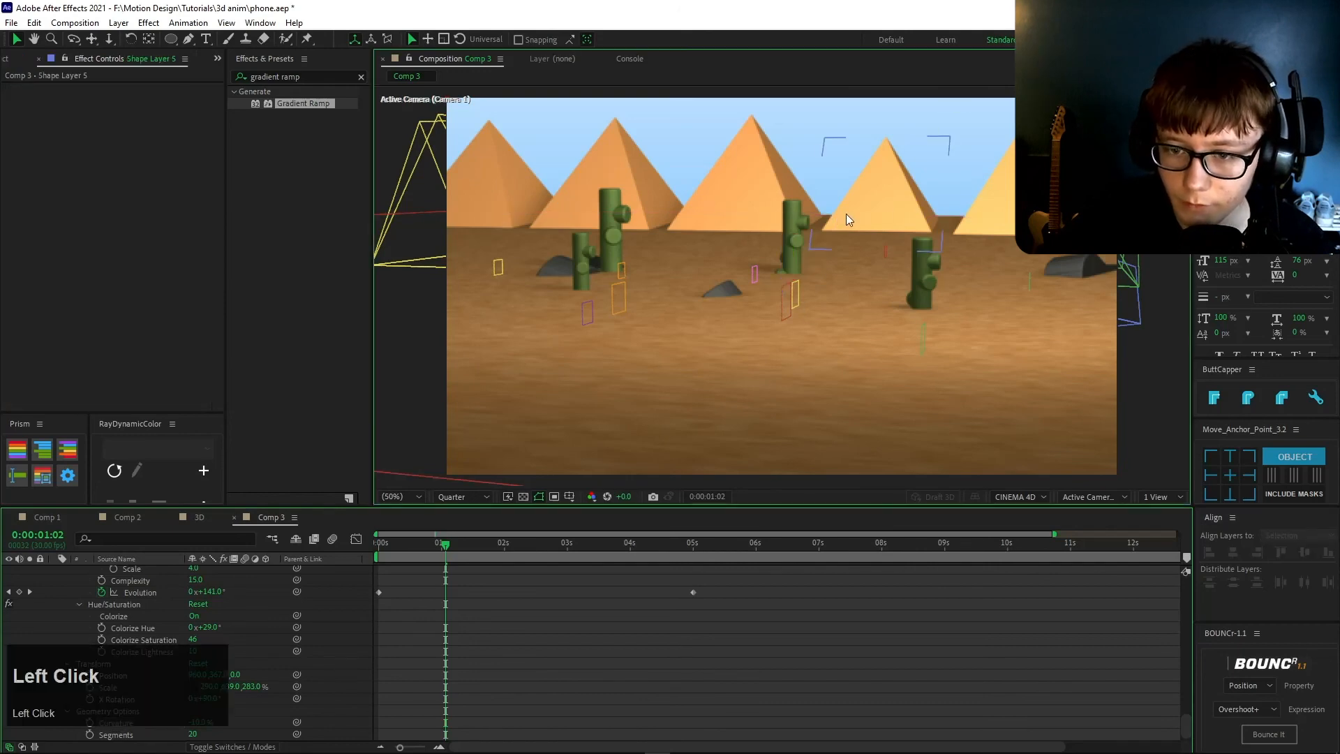
left_click(801, 565)
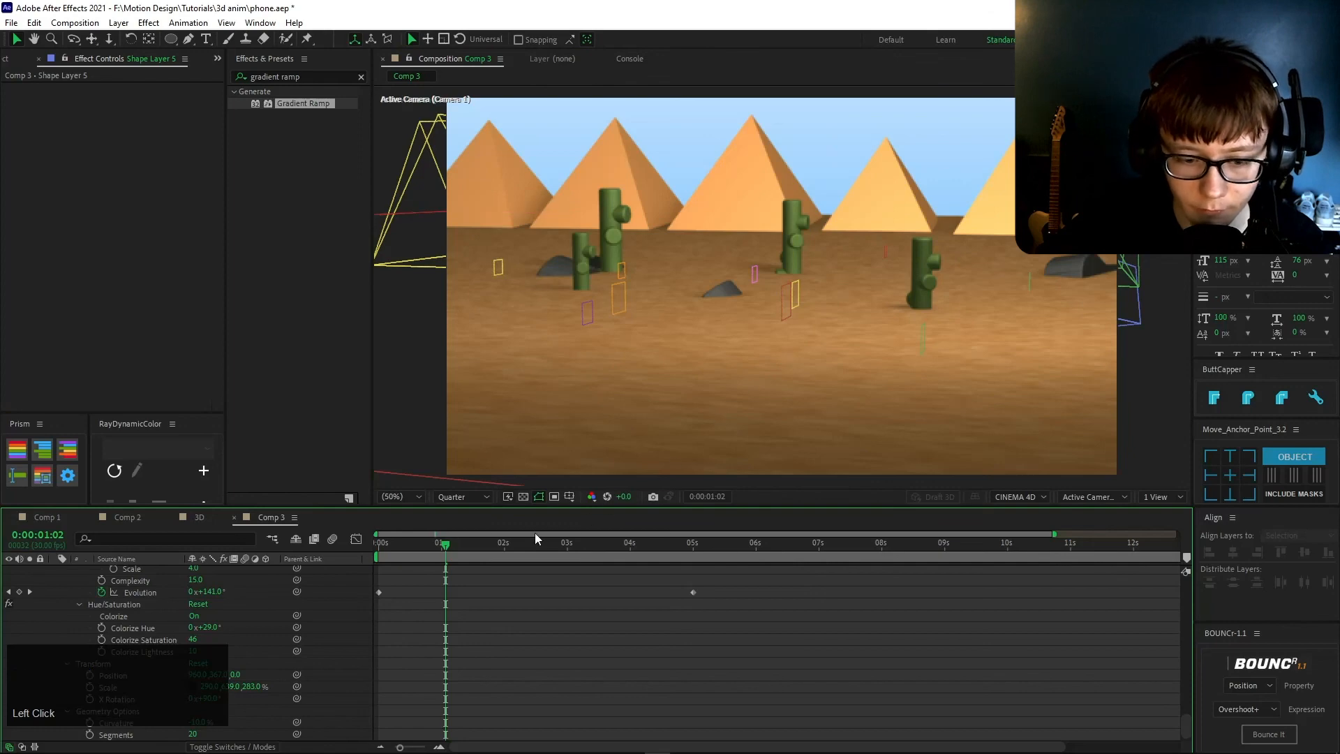
- Preview the curved ground from the first frame and inspect the scene around the five-second mark
key("space")
left_click_drag(451, 537, 357, 543)
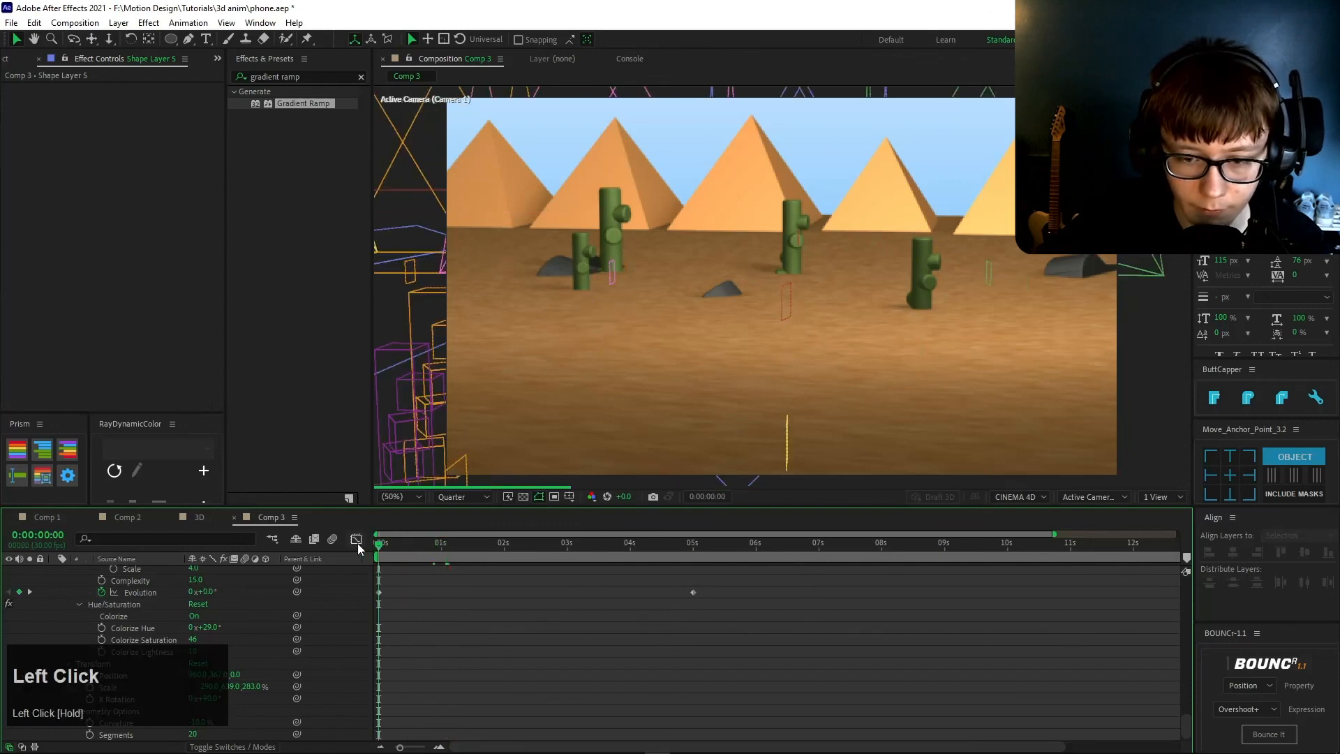
key("space")
left_click(687, 551)
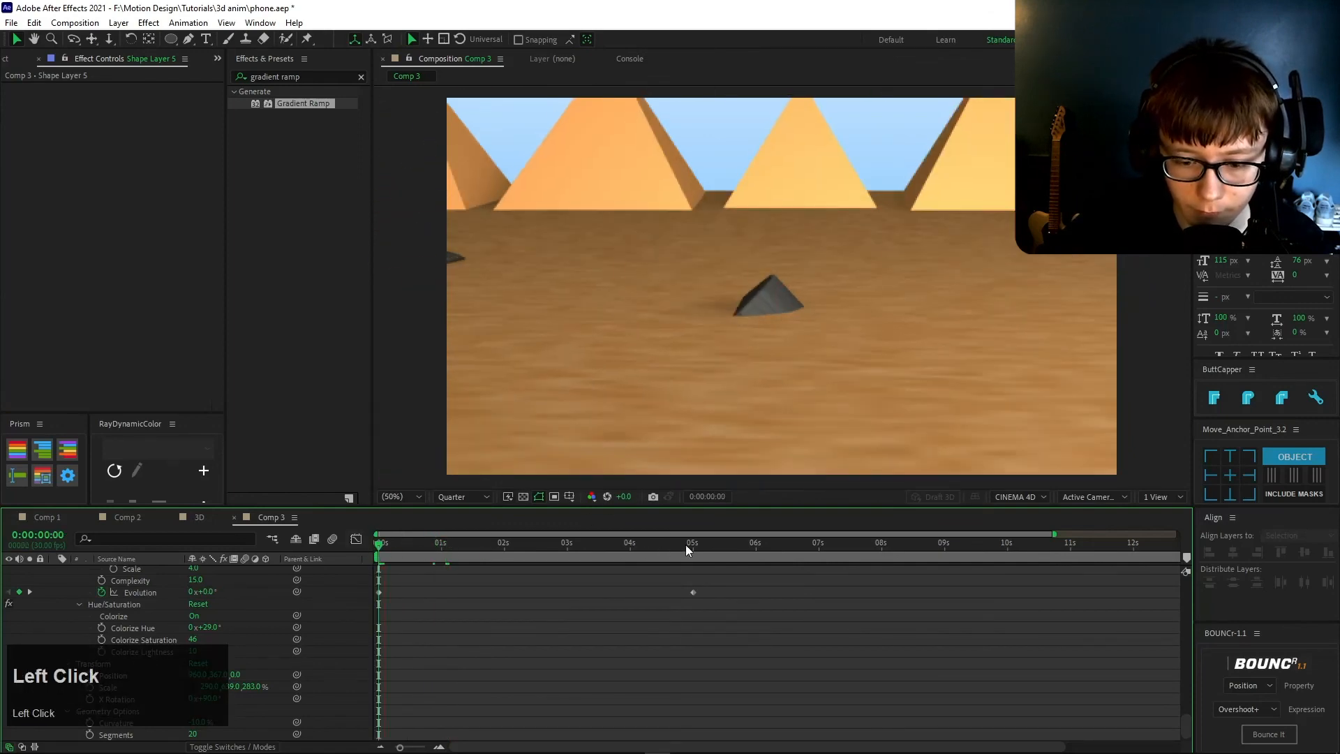
left_click(686, 551)
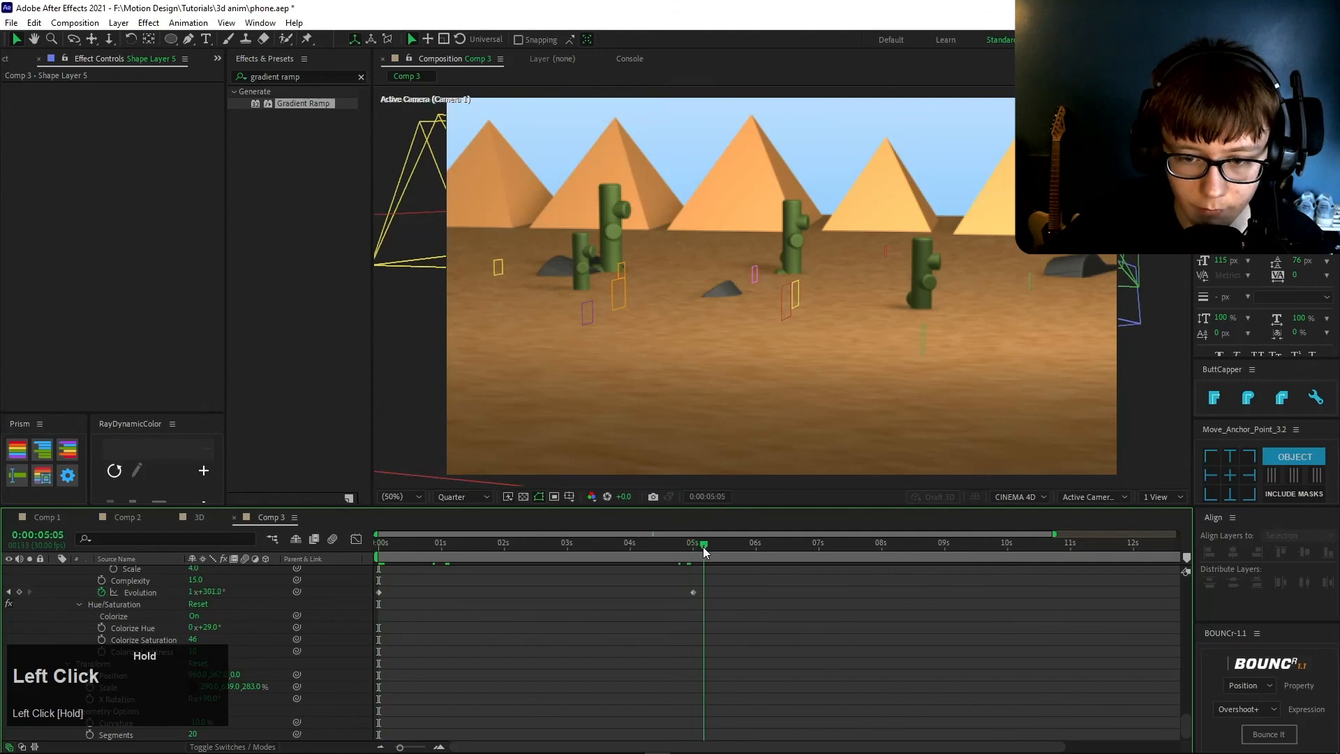
left_click_drag(624, 552, 329, 551)
- Replay the opening second several times from the first frame to check the camera move and rising cacti over the curved sand
key("space")
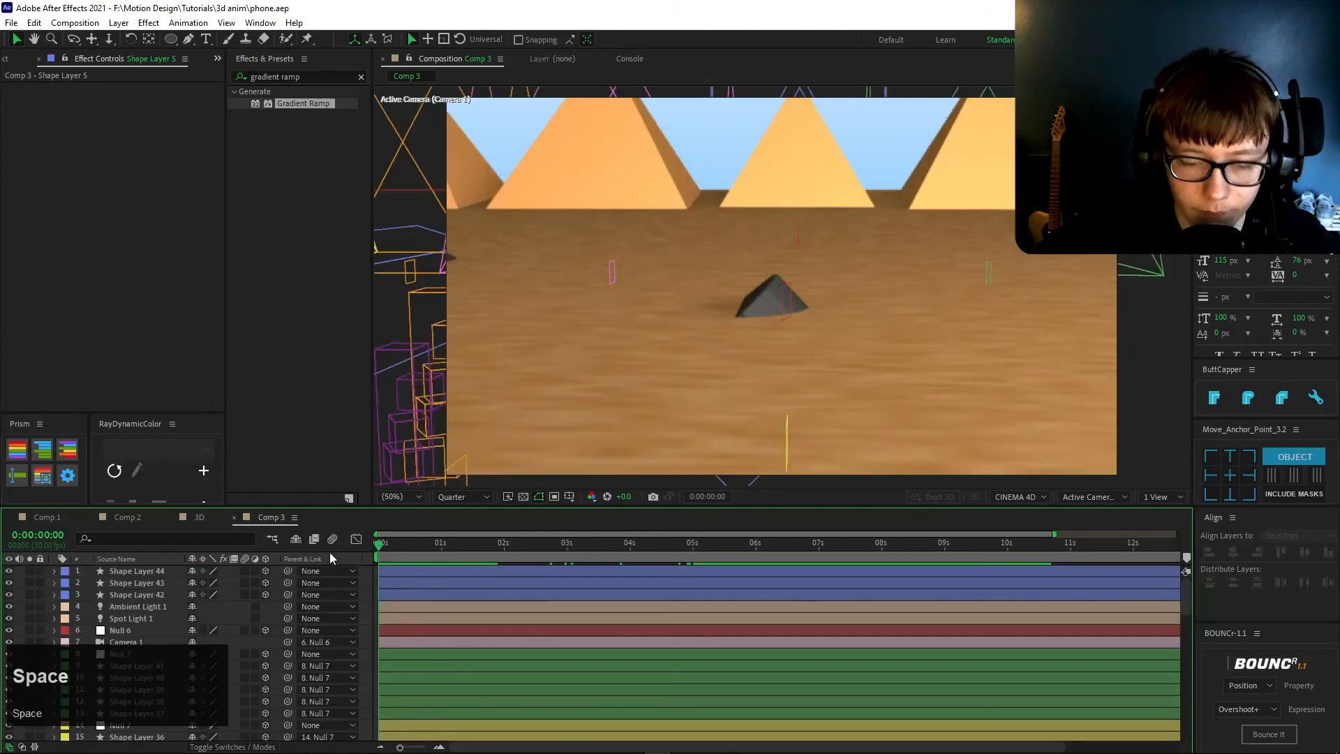
left_click(424, 544)
key("space")
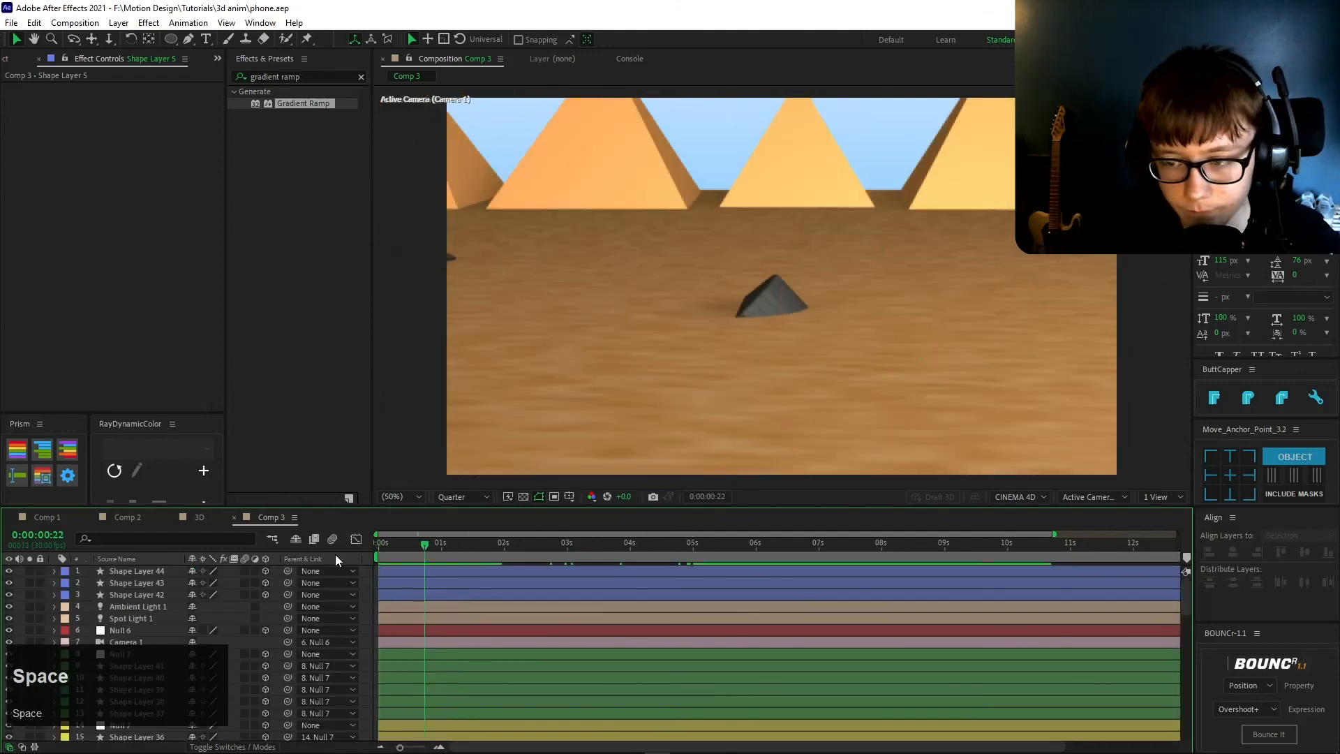
left_click(410, 544)
left_click_drag(409, 545, 376, 548)
key("space")
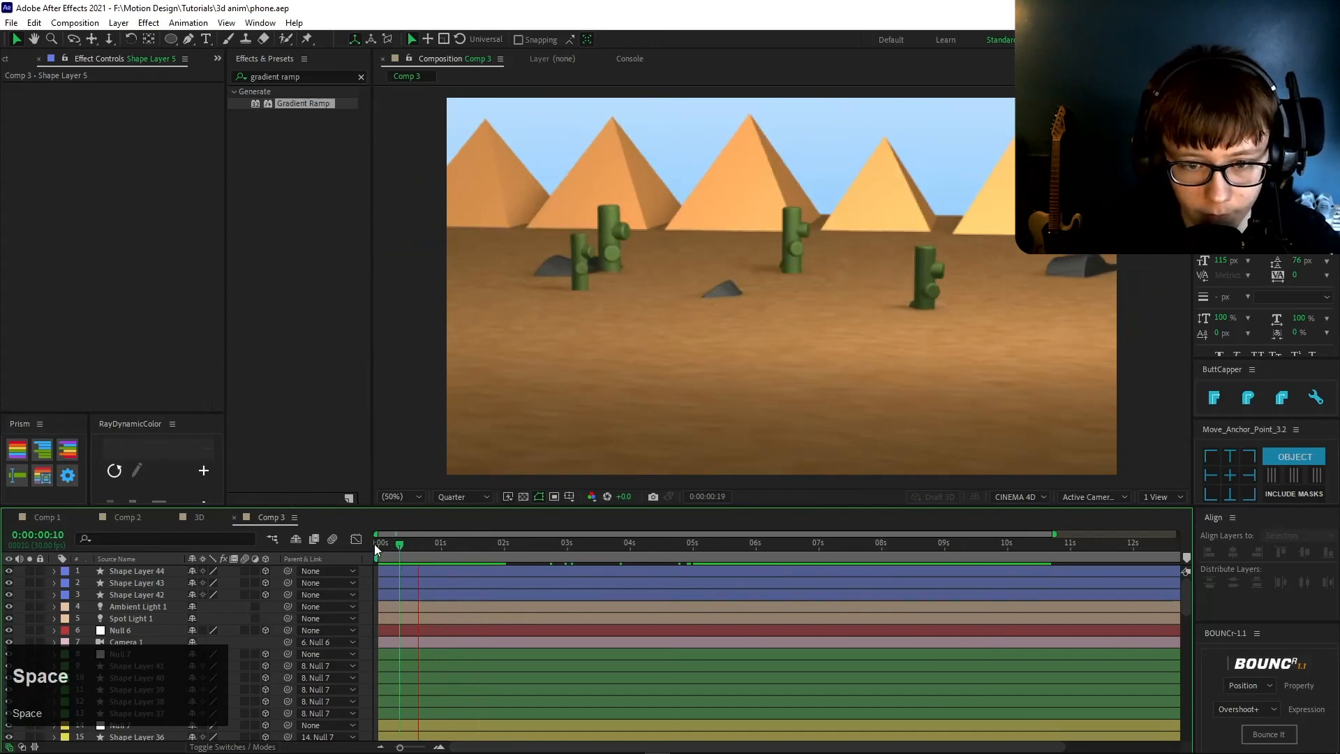
key("space")
key("space")
left_click(376, 548)
key("space")
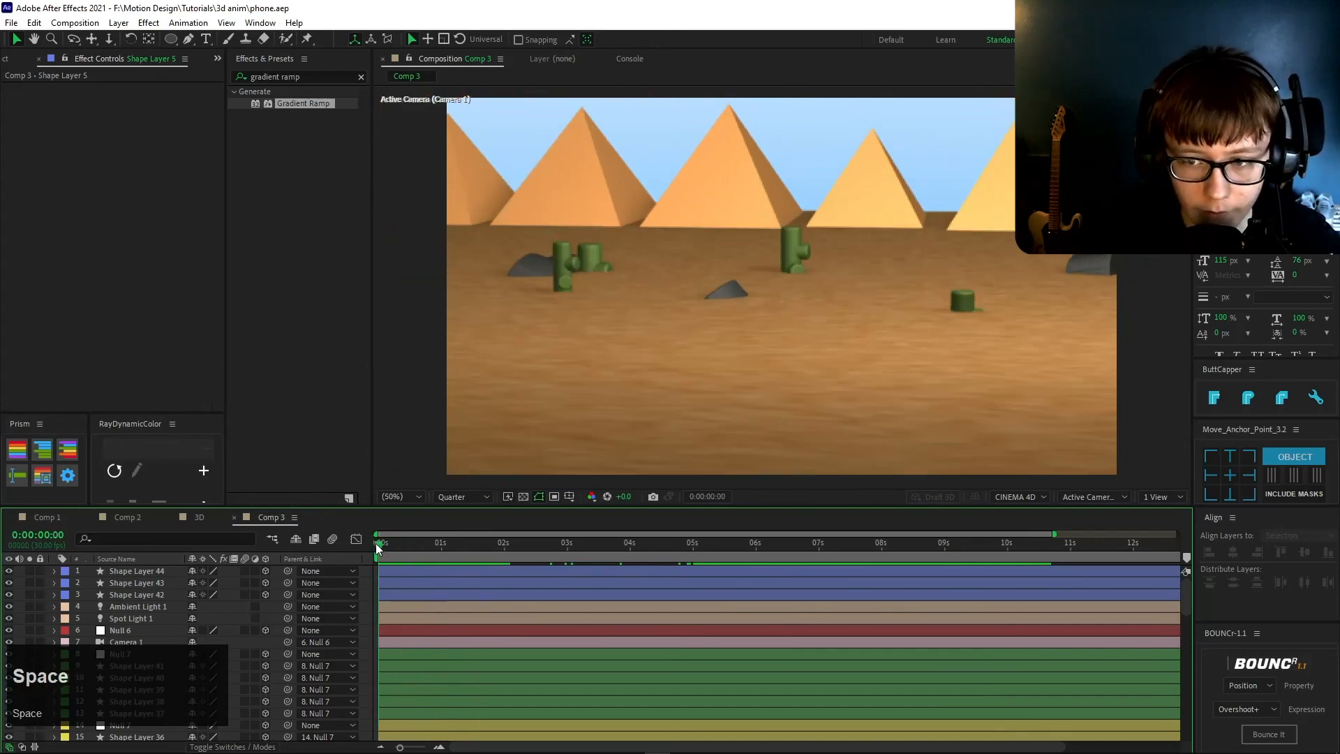
left_click(376, 548)
key("space")
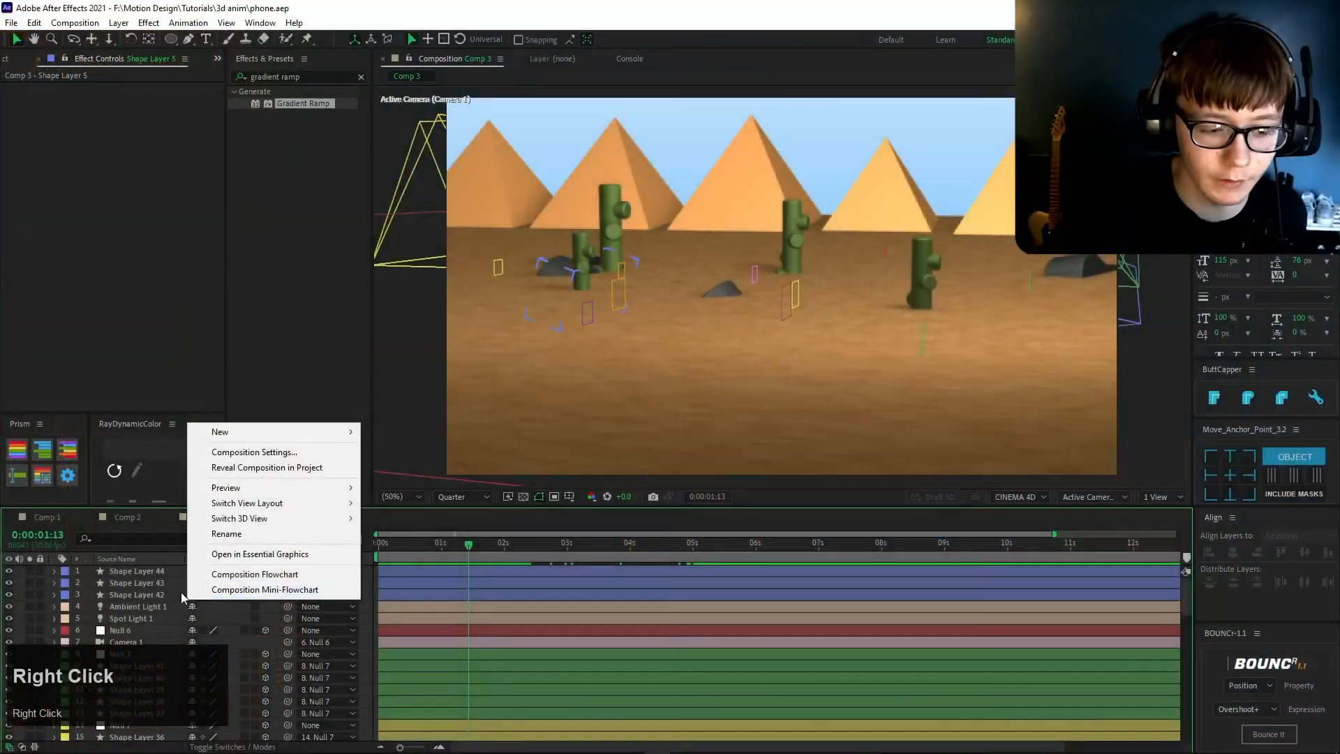
- Open the Create options for the rock shape layer beside the two cacti
right_click(157, 604)
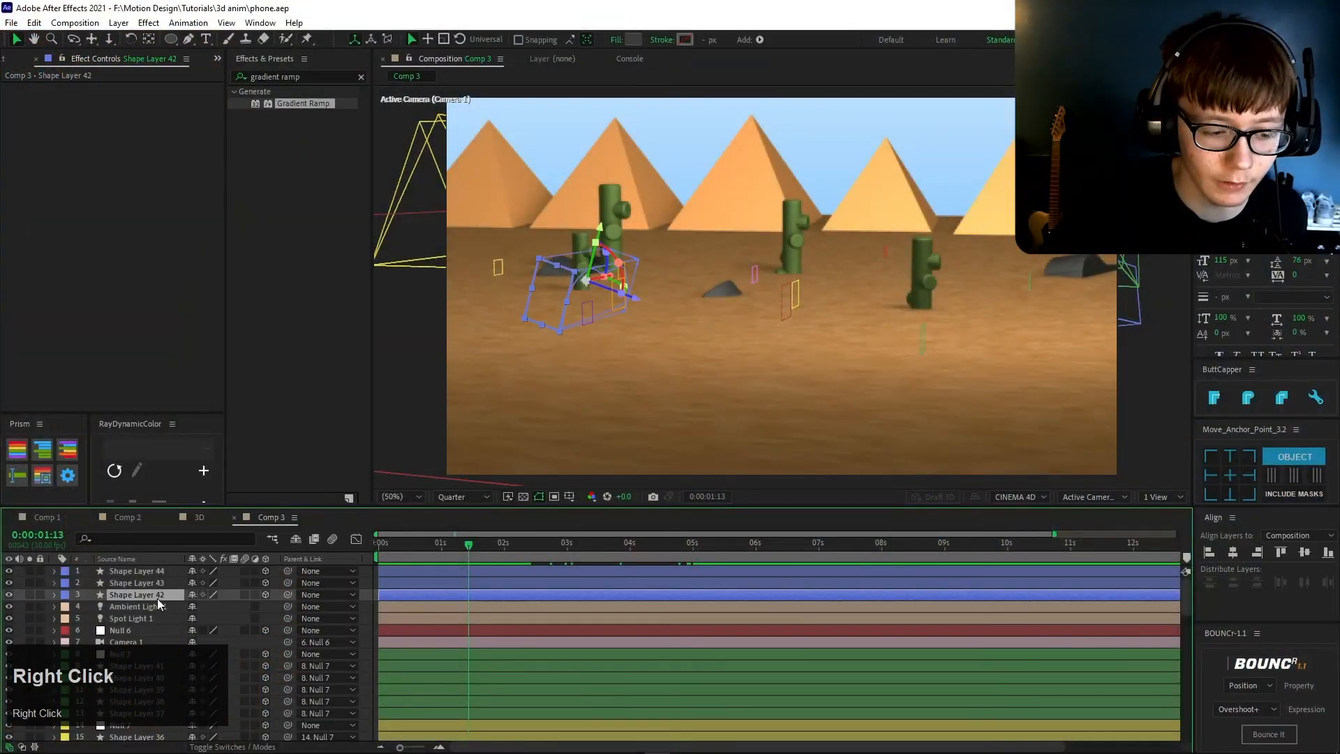
right_click(158, 604)
left_click(203, 487)
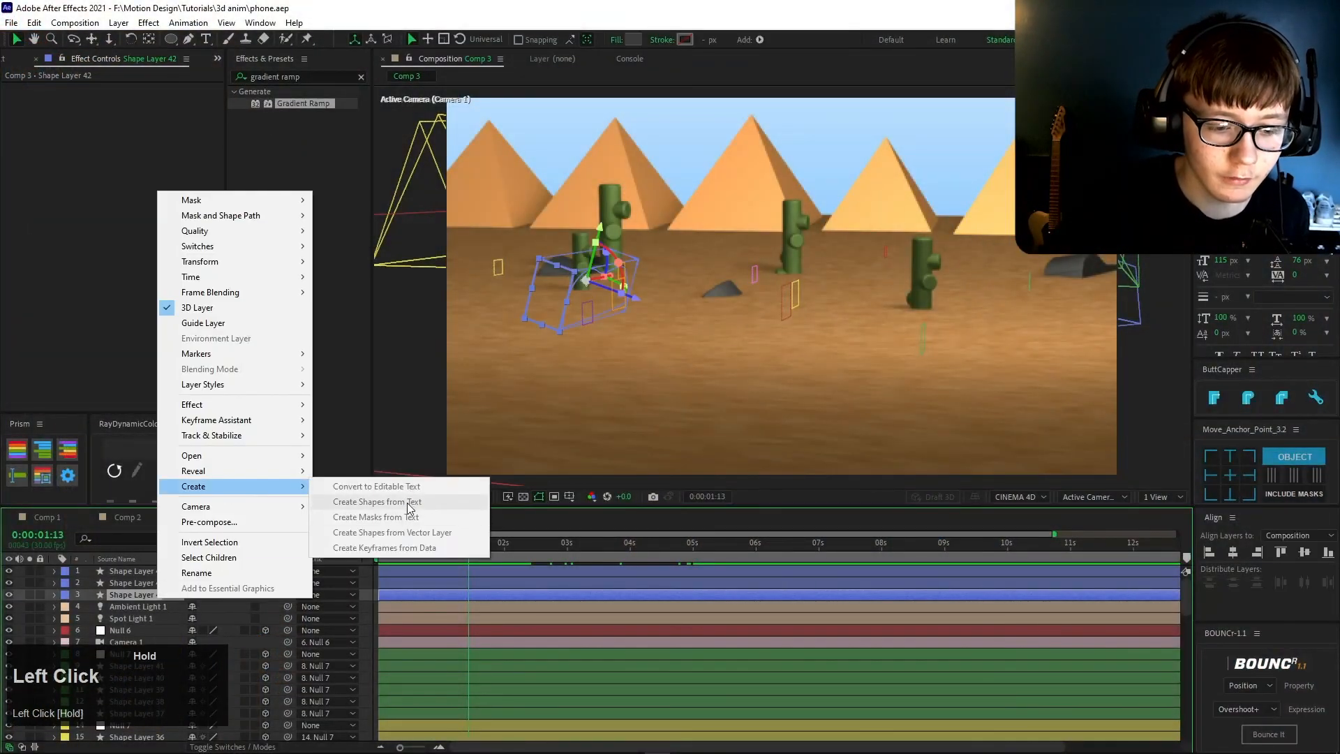